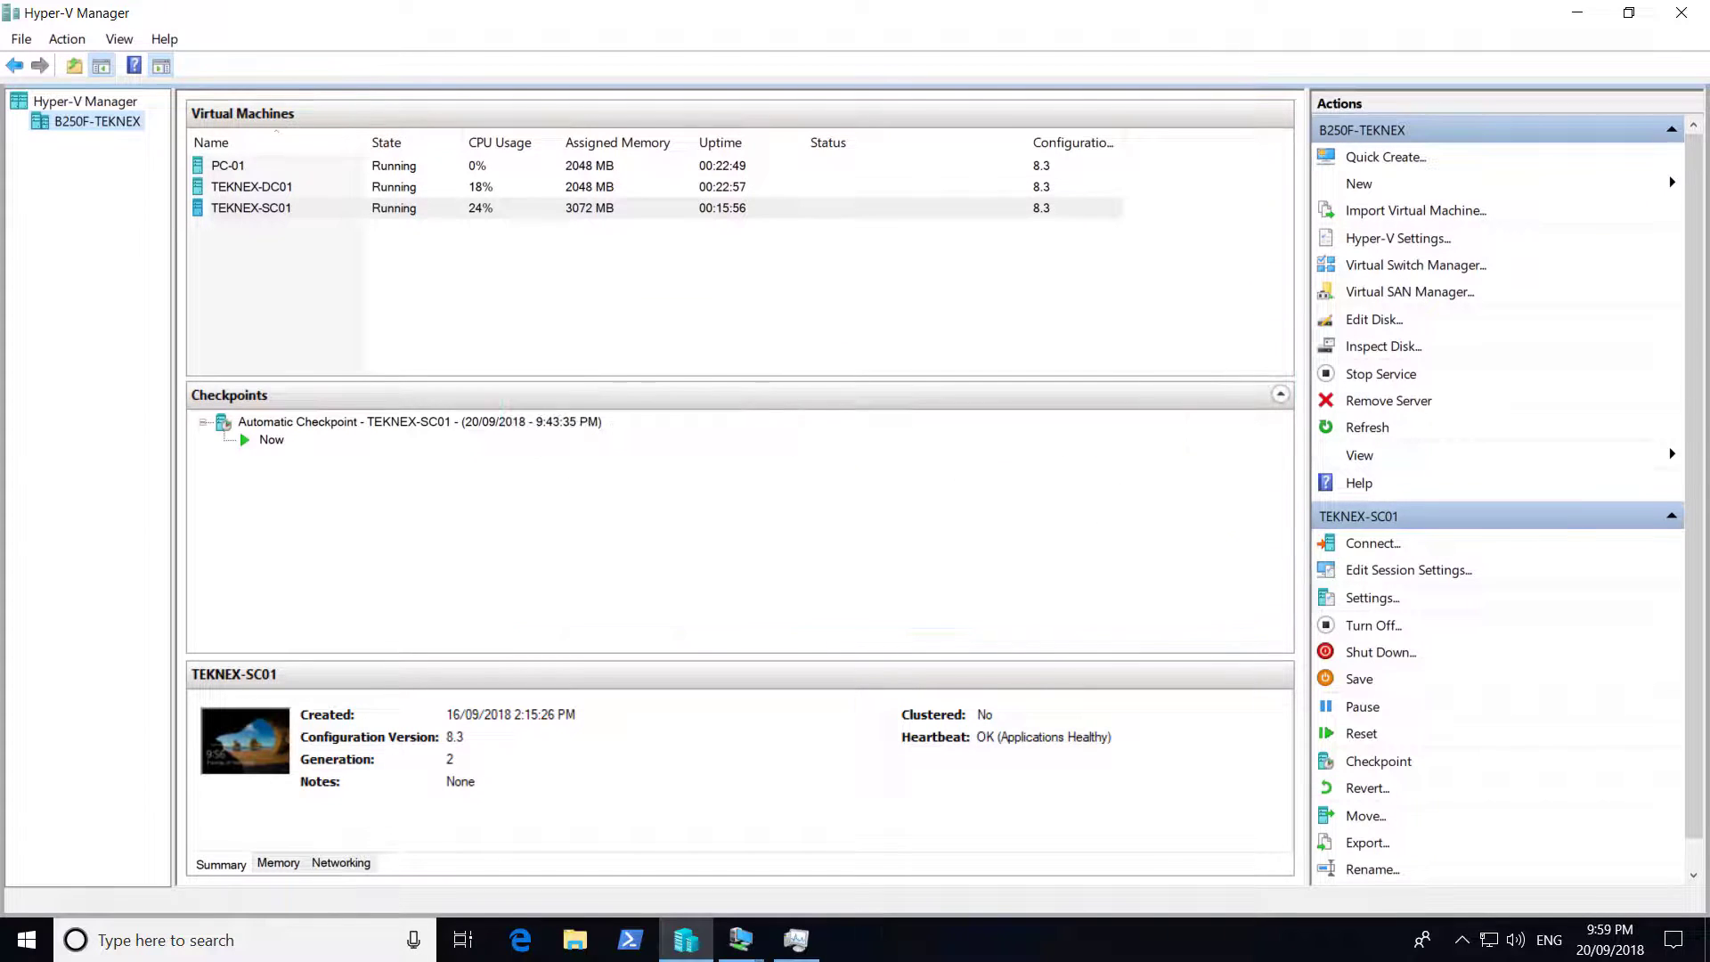
# Bring the TEKNEX-DC01 VM console to full screen and launch Server Manager to its Local Server view
pyautogui.click(301, 187)
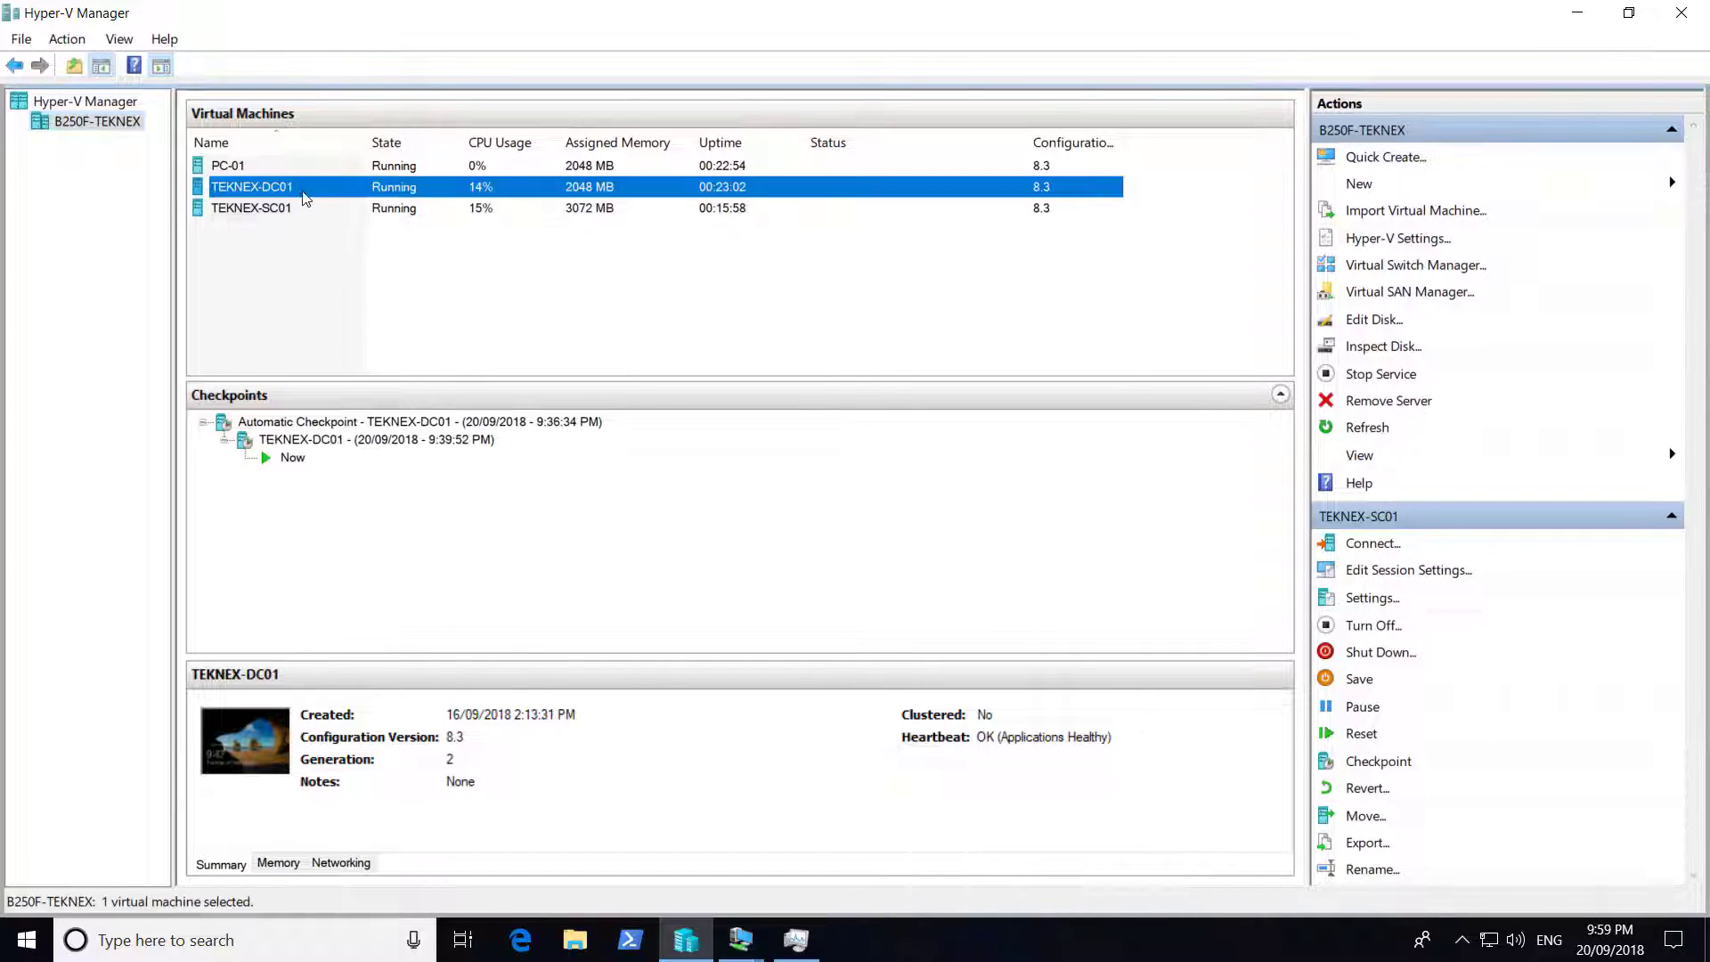
pyautogui.moveTo(746, 931)
pyautogui.click(735, 828)
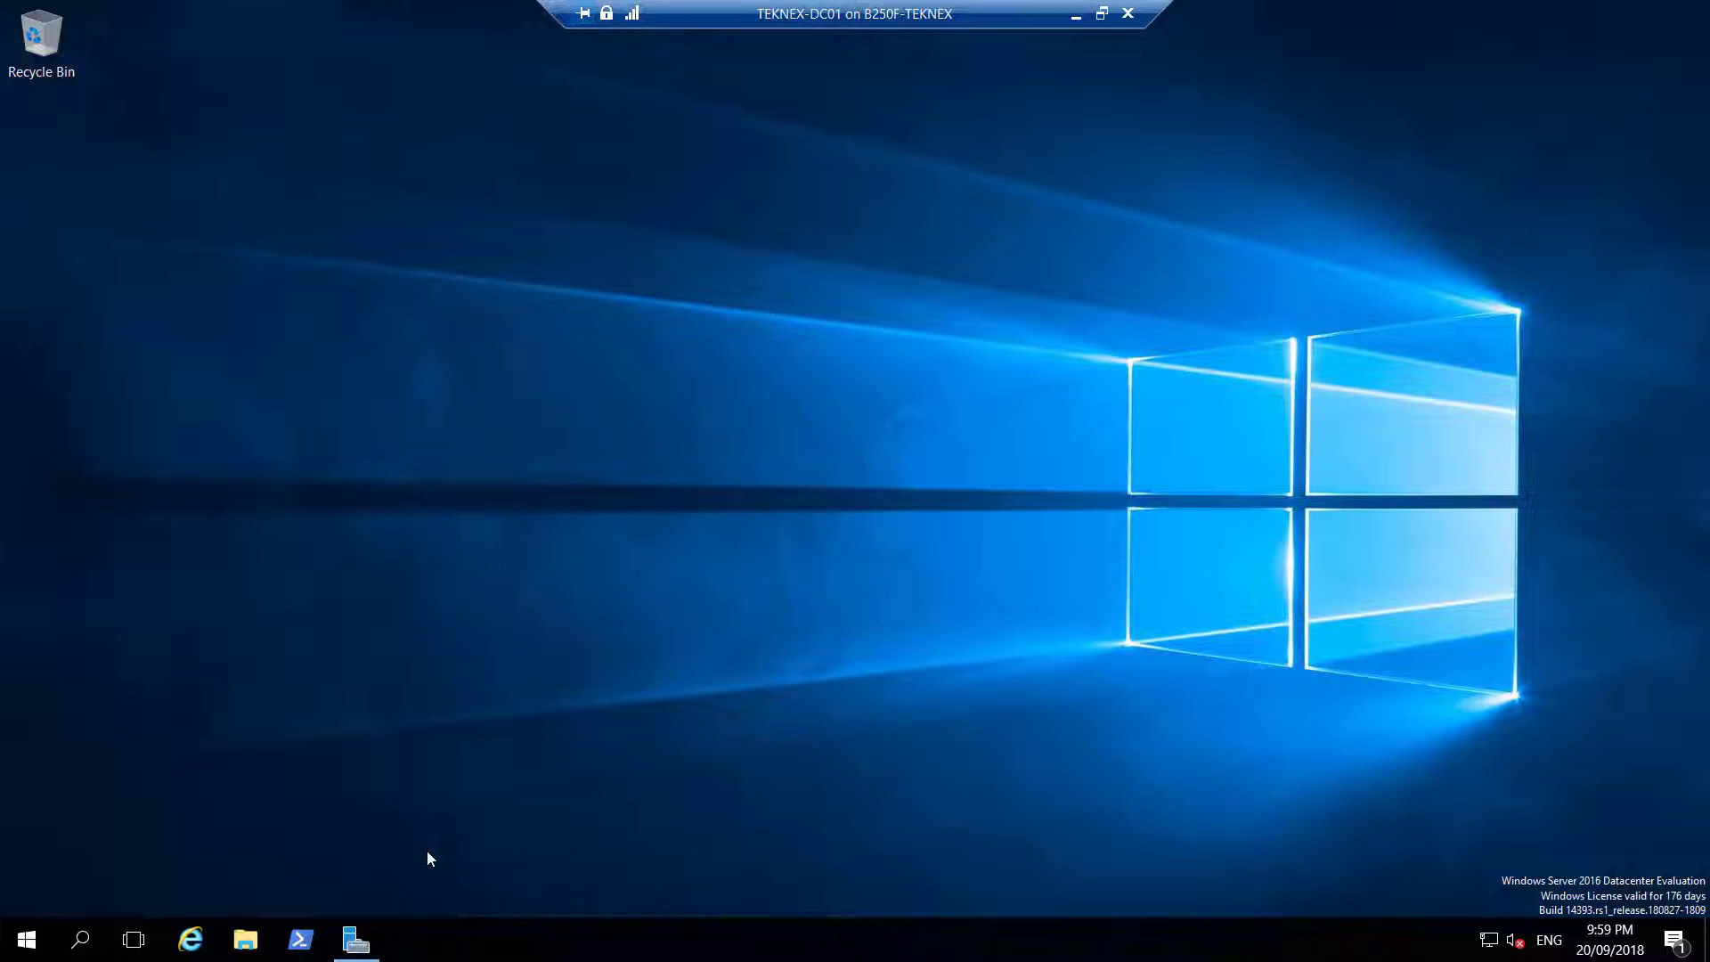
pyautogui.click(374, 941)
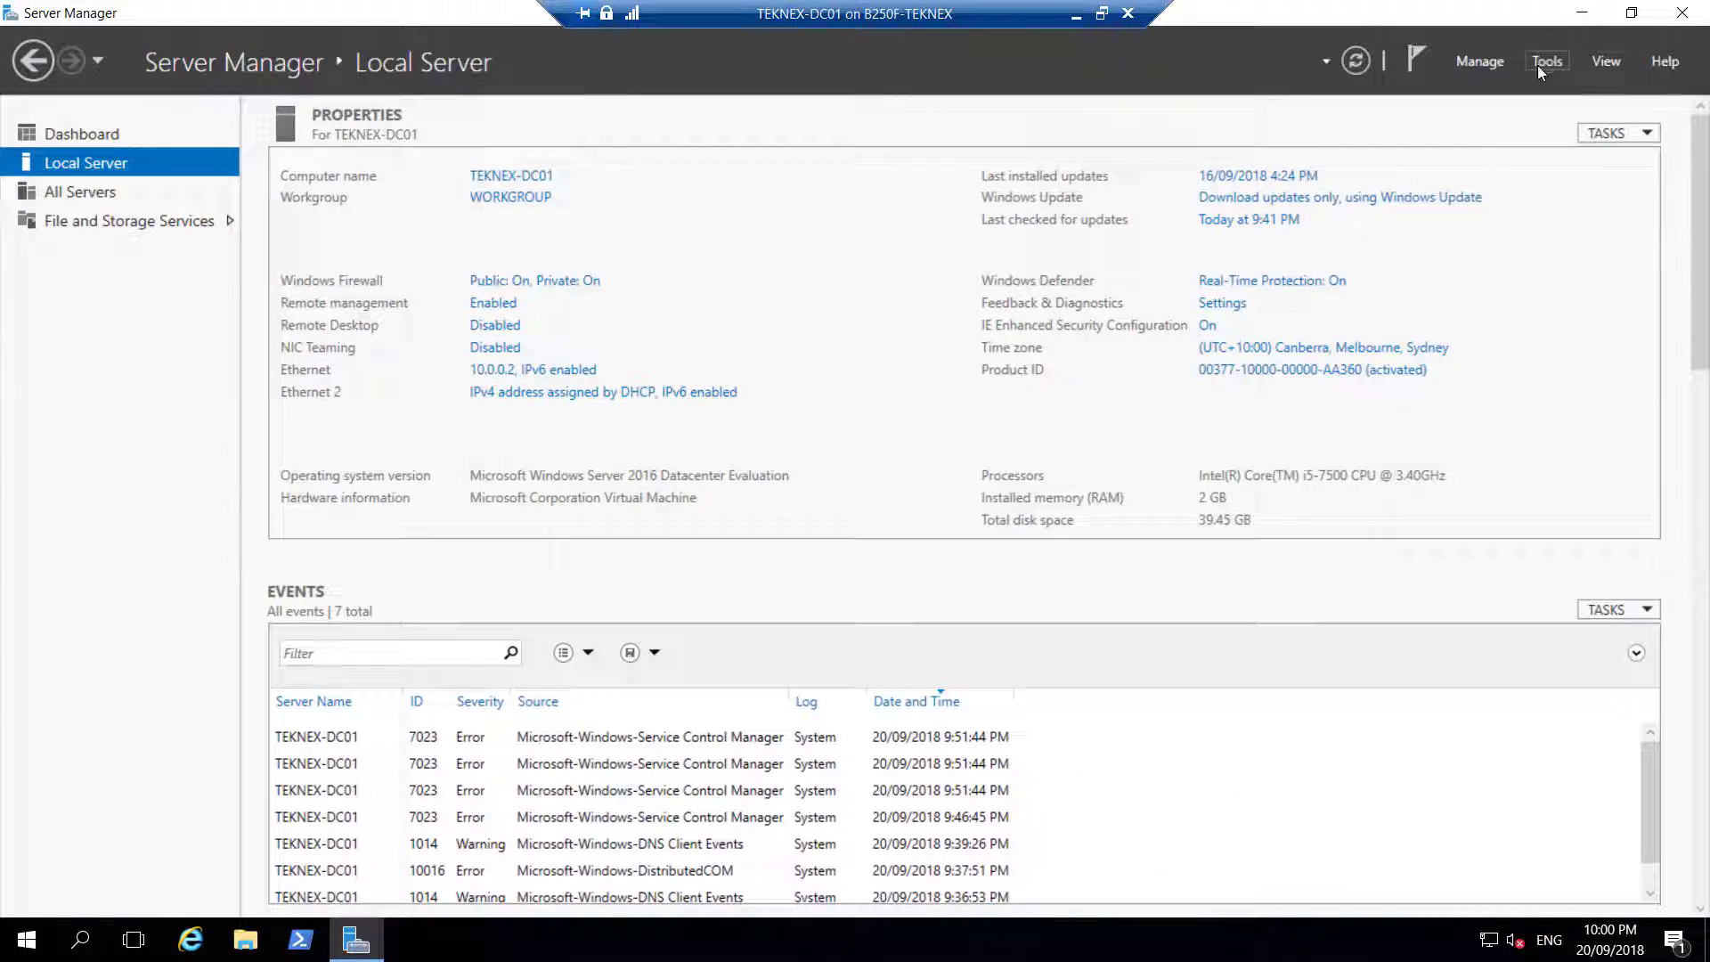
# Start Add Roles and Features with role-based installation targeting TEKNEX-DC01
pyautogui.click(1476, 68)
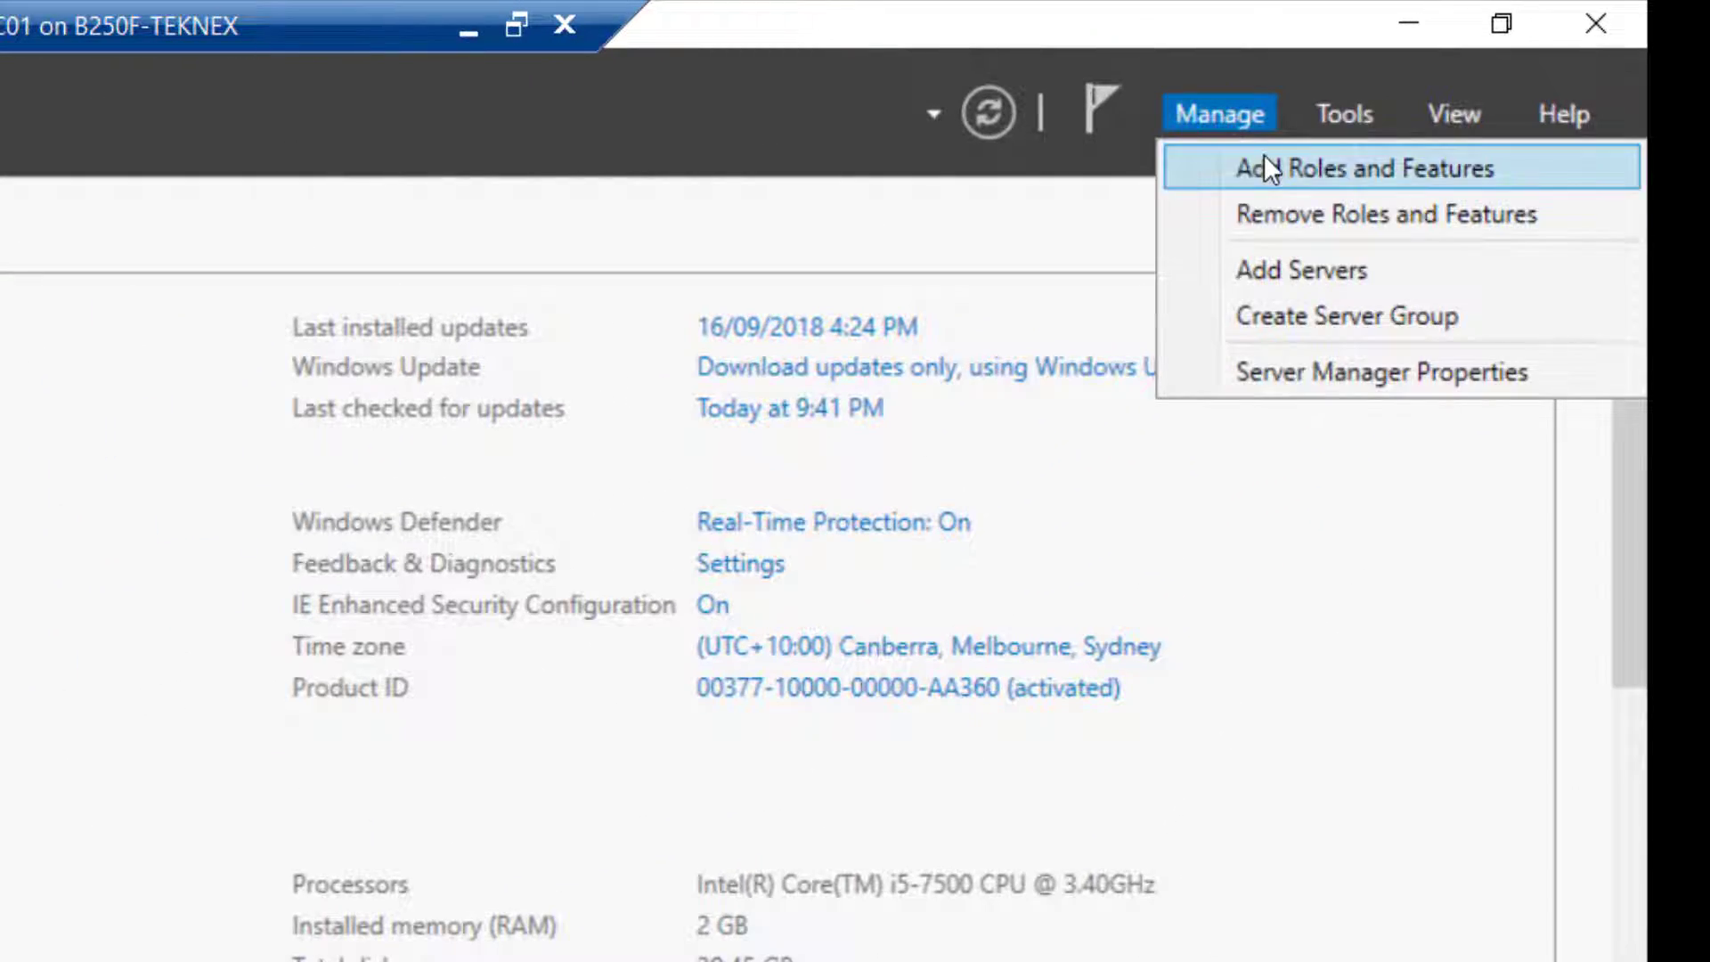
pyautogui.click(1265, 162)
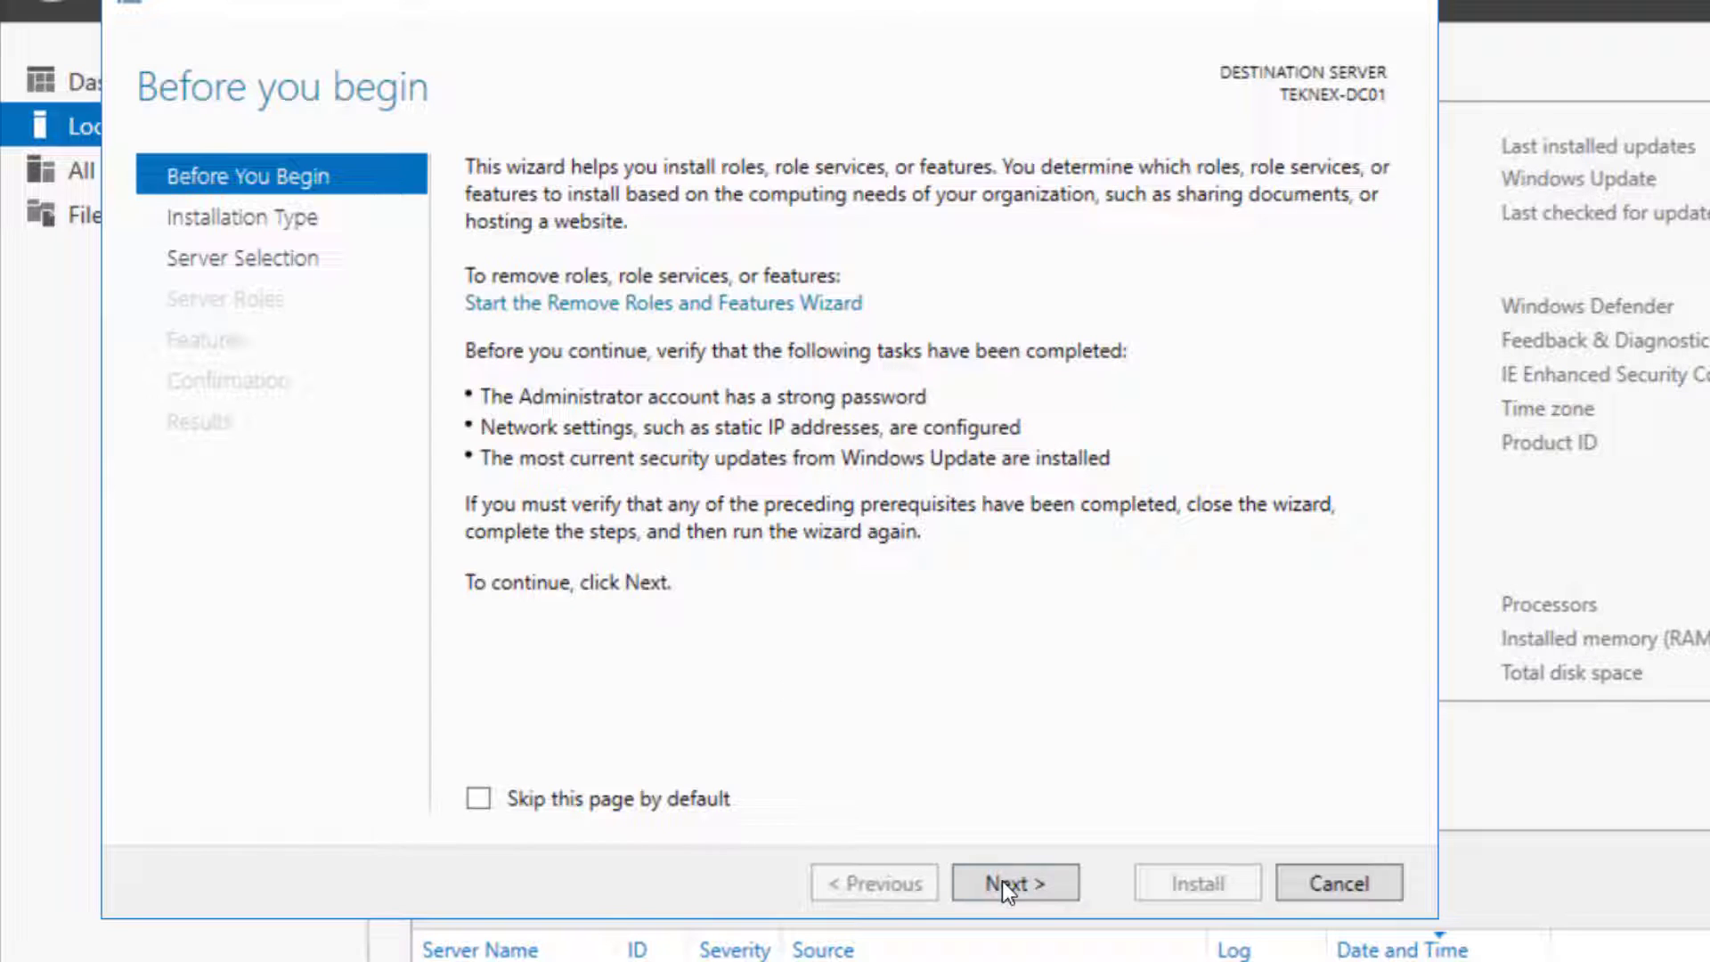
pyautogui.click(1002, 880)
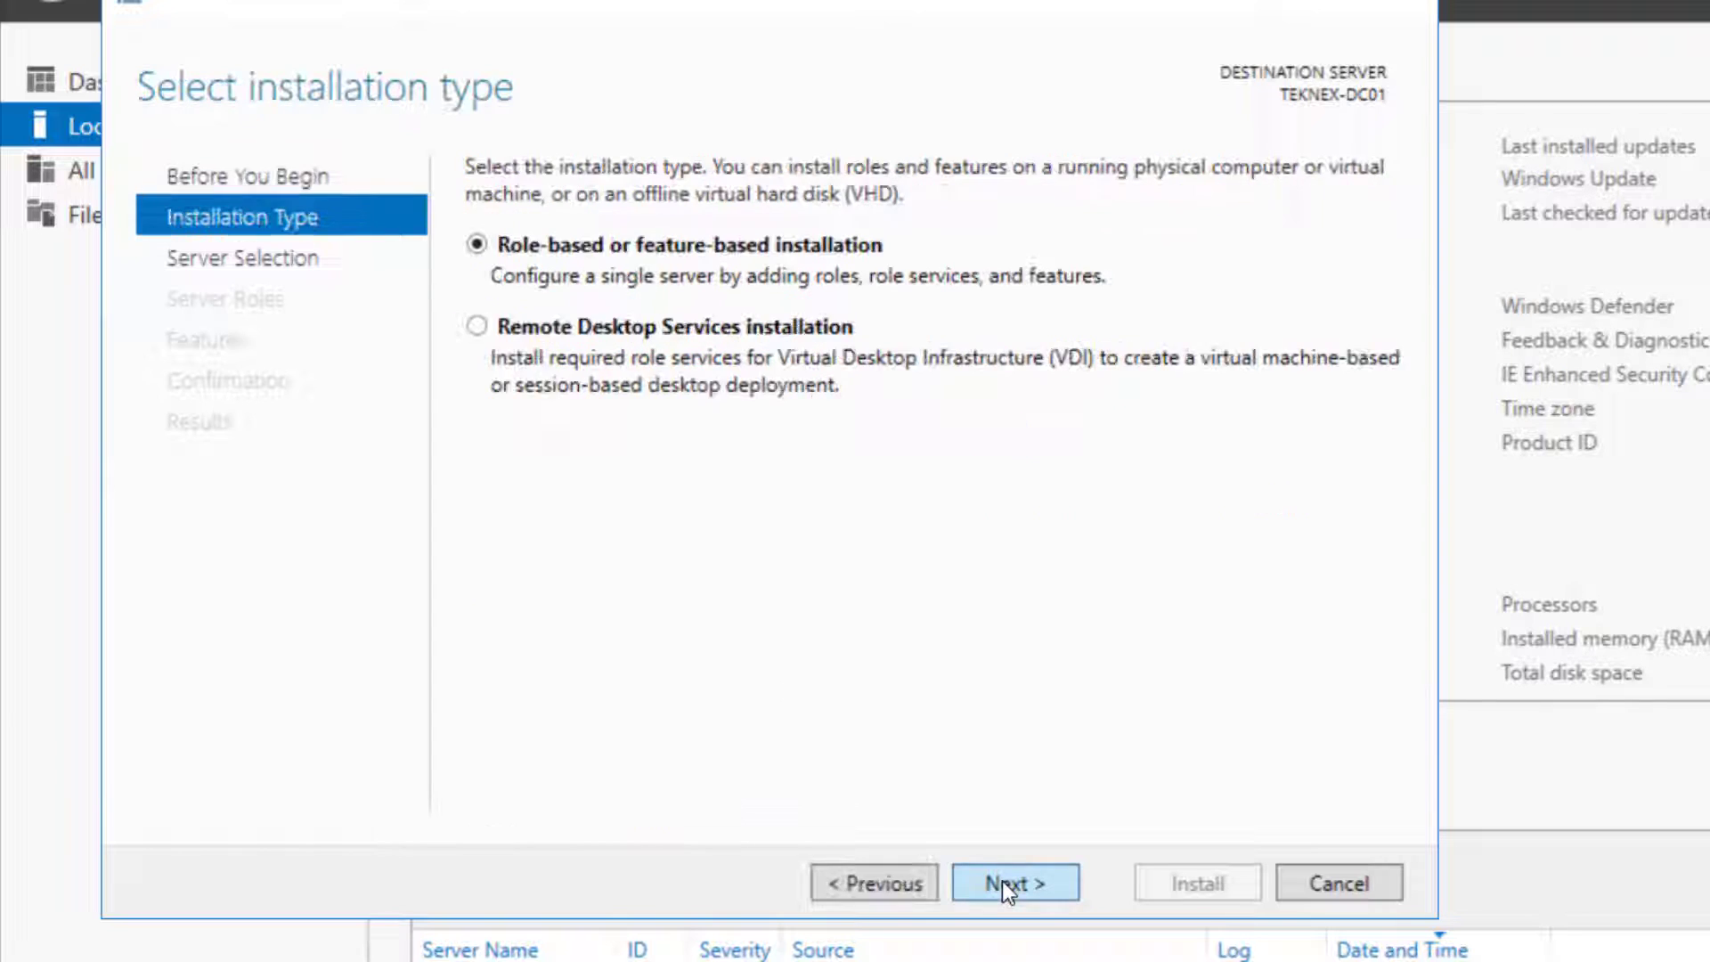
pyautogui.click(1005, 879)
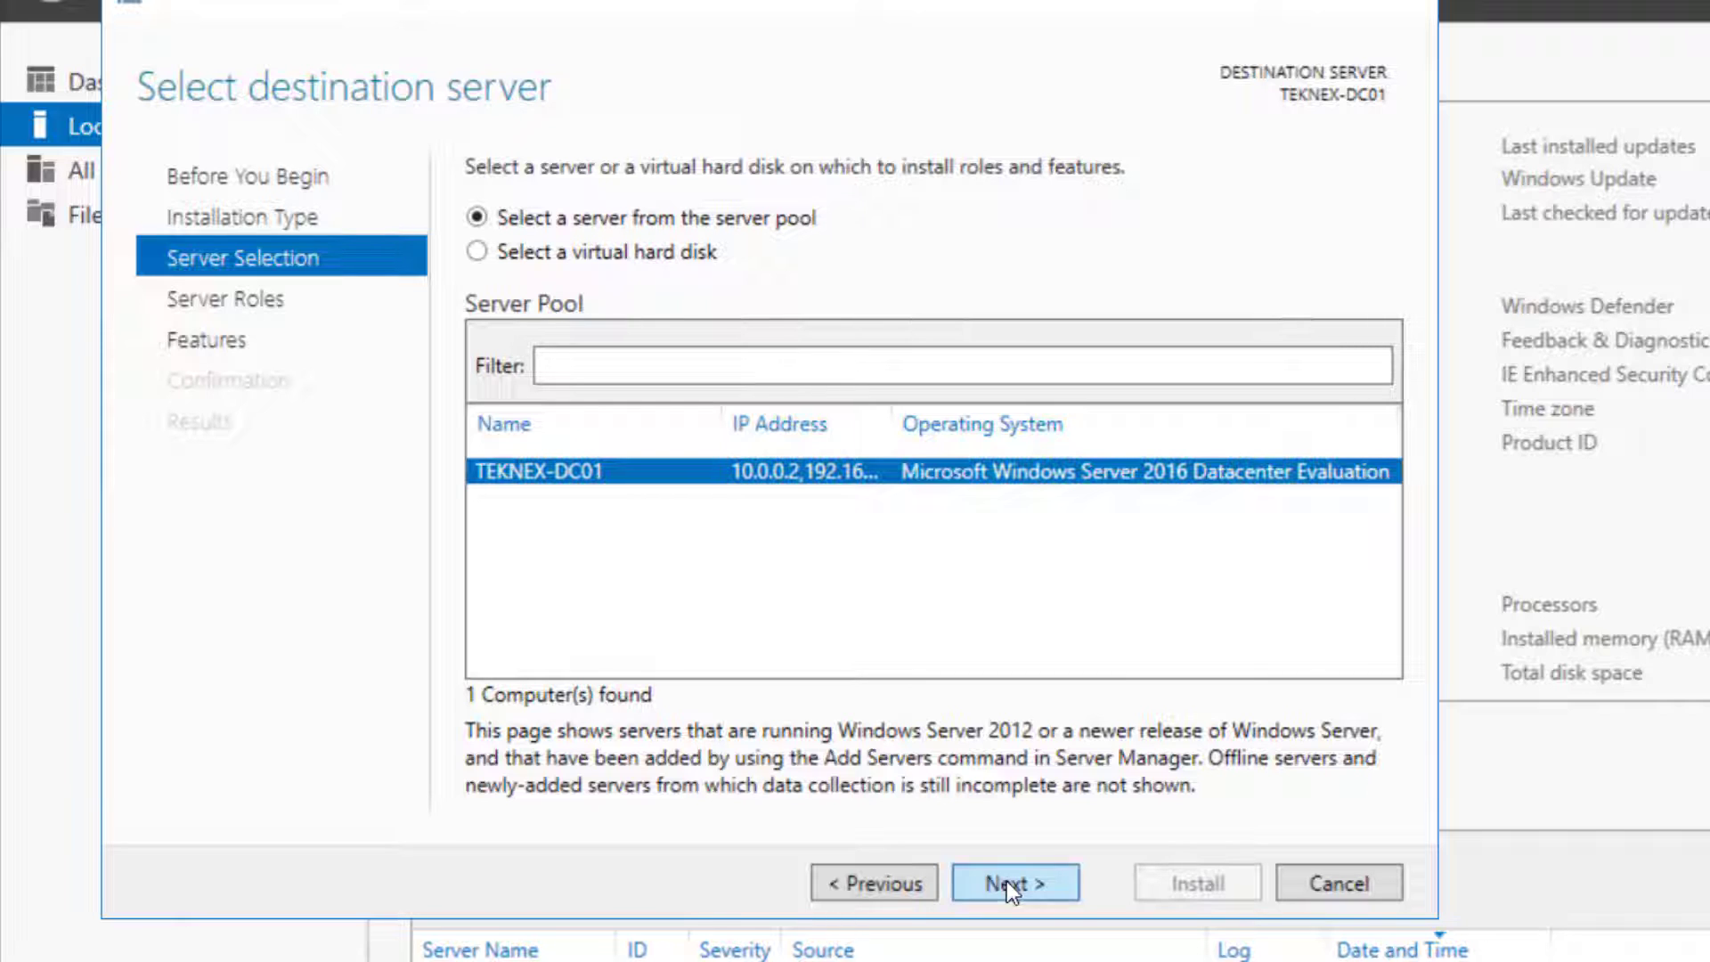
pyautogui.click(1006, 884)
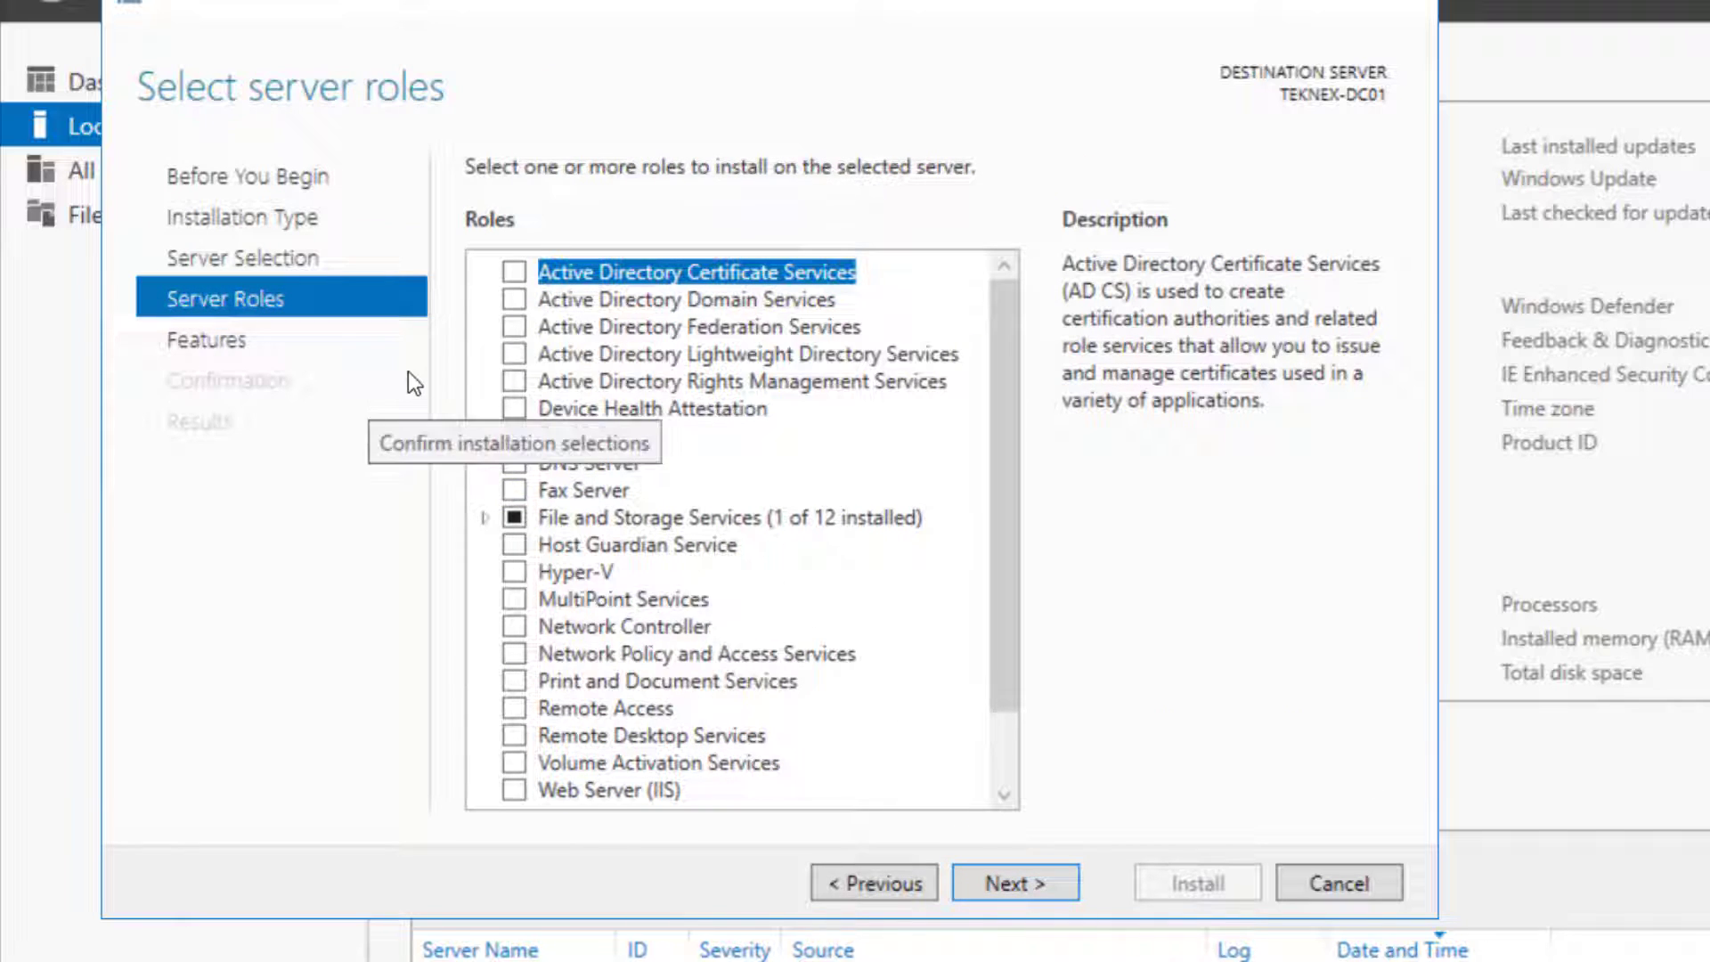
# Tick Active Directory Domain Services, DHCP Server and DNS Server, accepting their required features
pyautogui.click(516, 301)
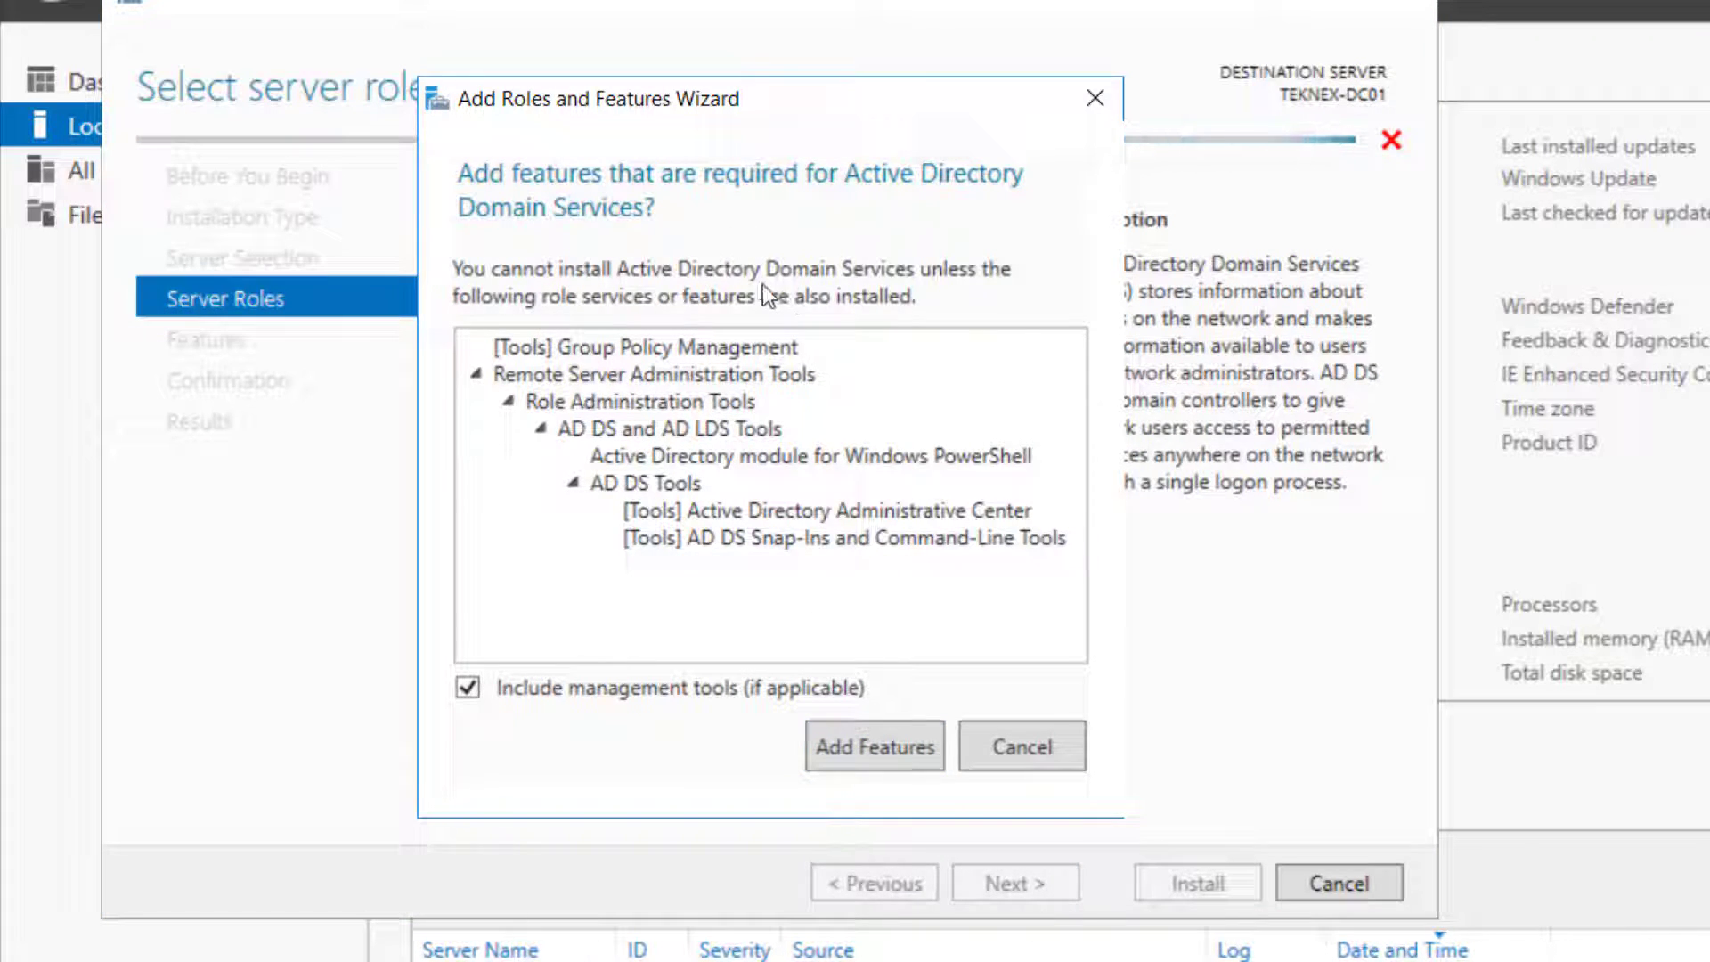
pyautogui.click(902, 741)
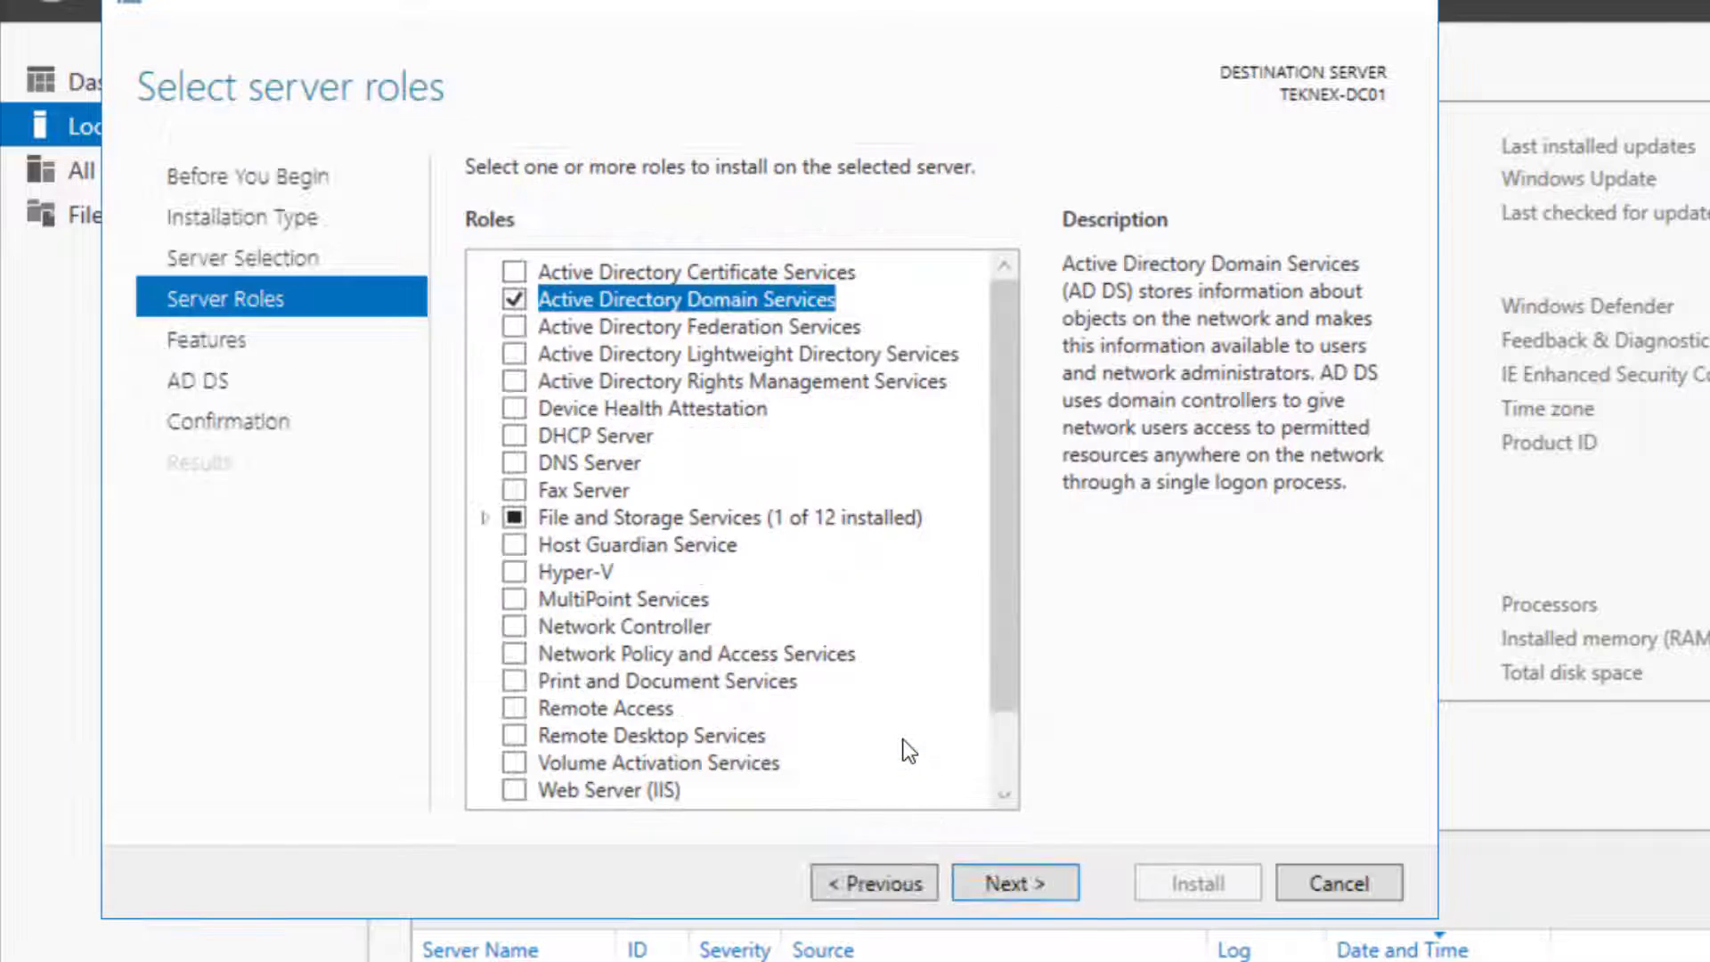
pyautogui.click(515, 443)
pyautogui.click(830, 726)
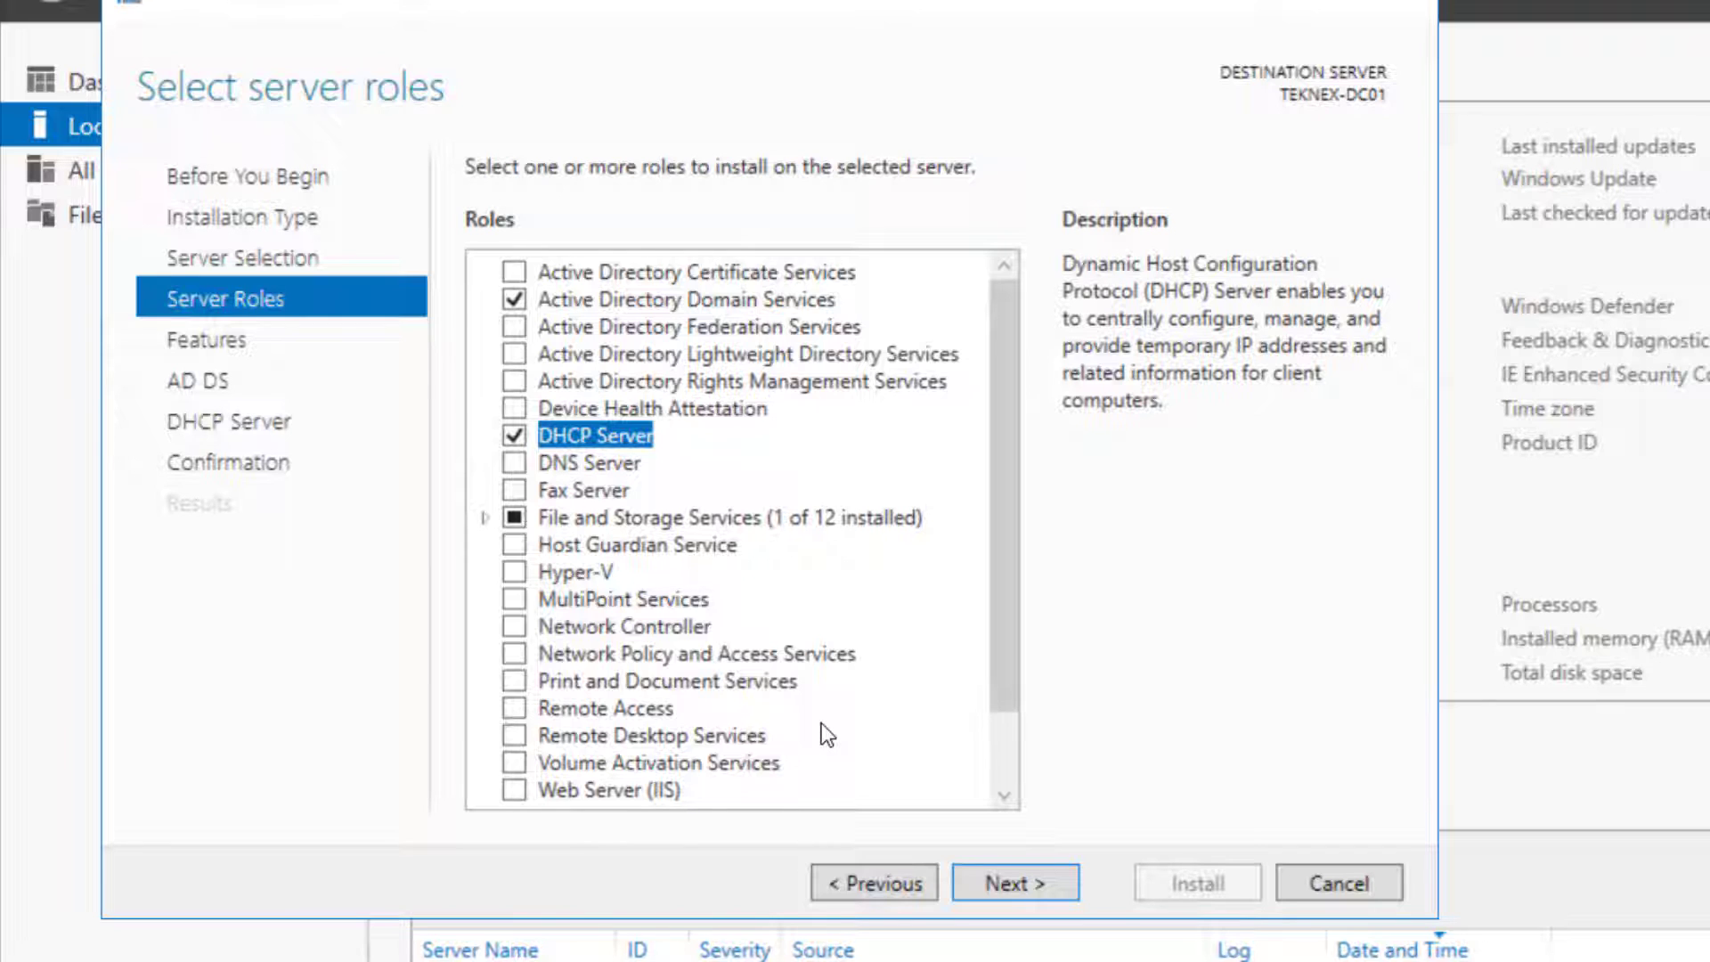
pyautogui.click(516, 463)
pyautogui.click(876, 728)
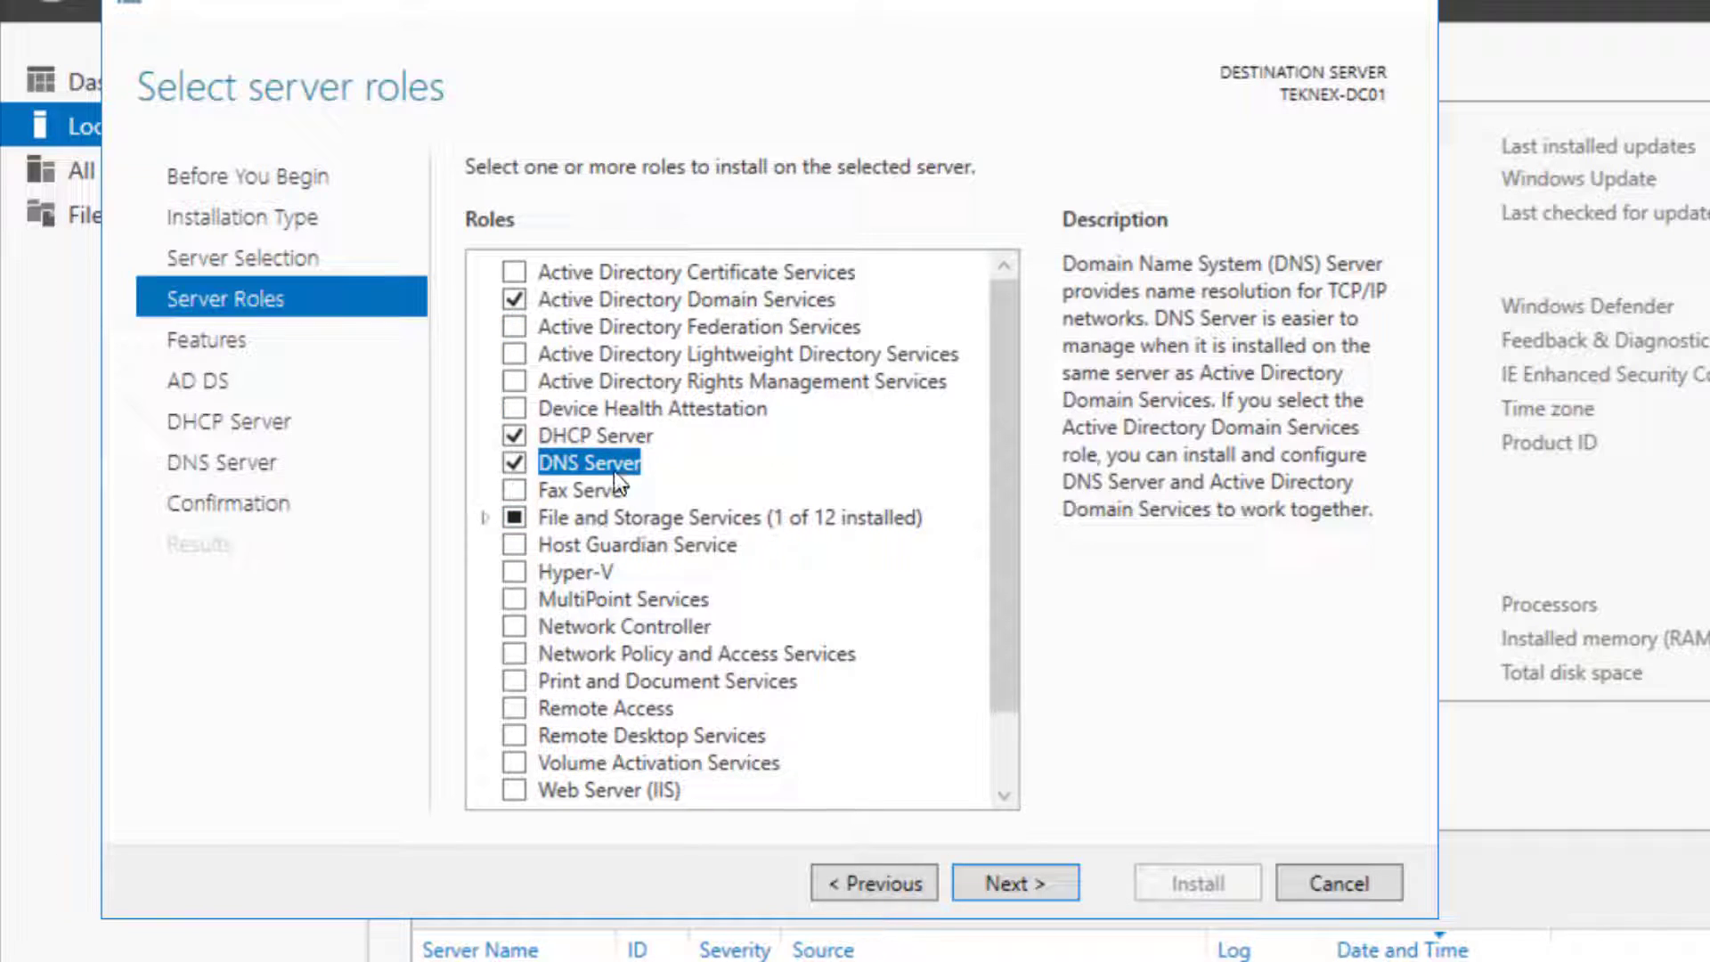
pyautogui.moveTo(1002, 409); pyautogui.dragTo(987, 552)
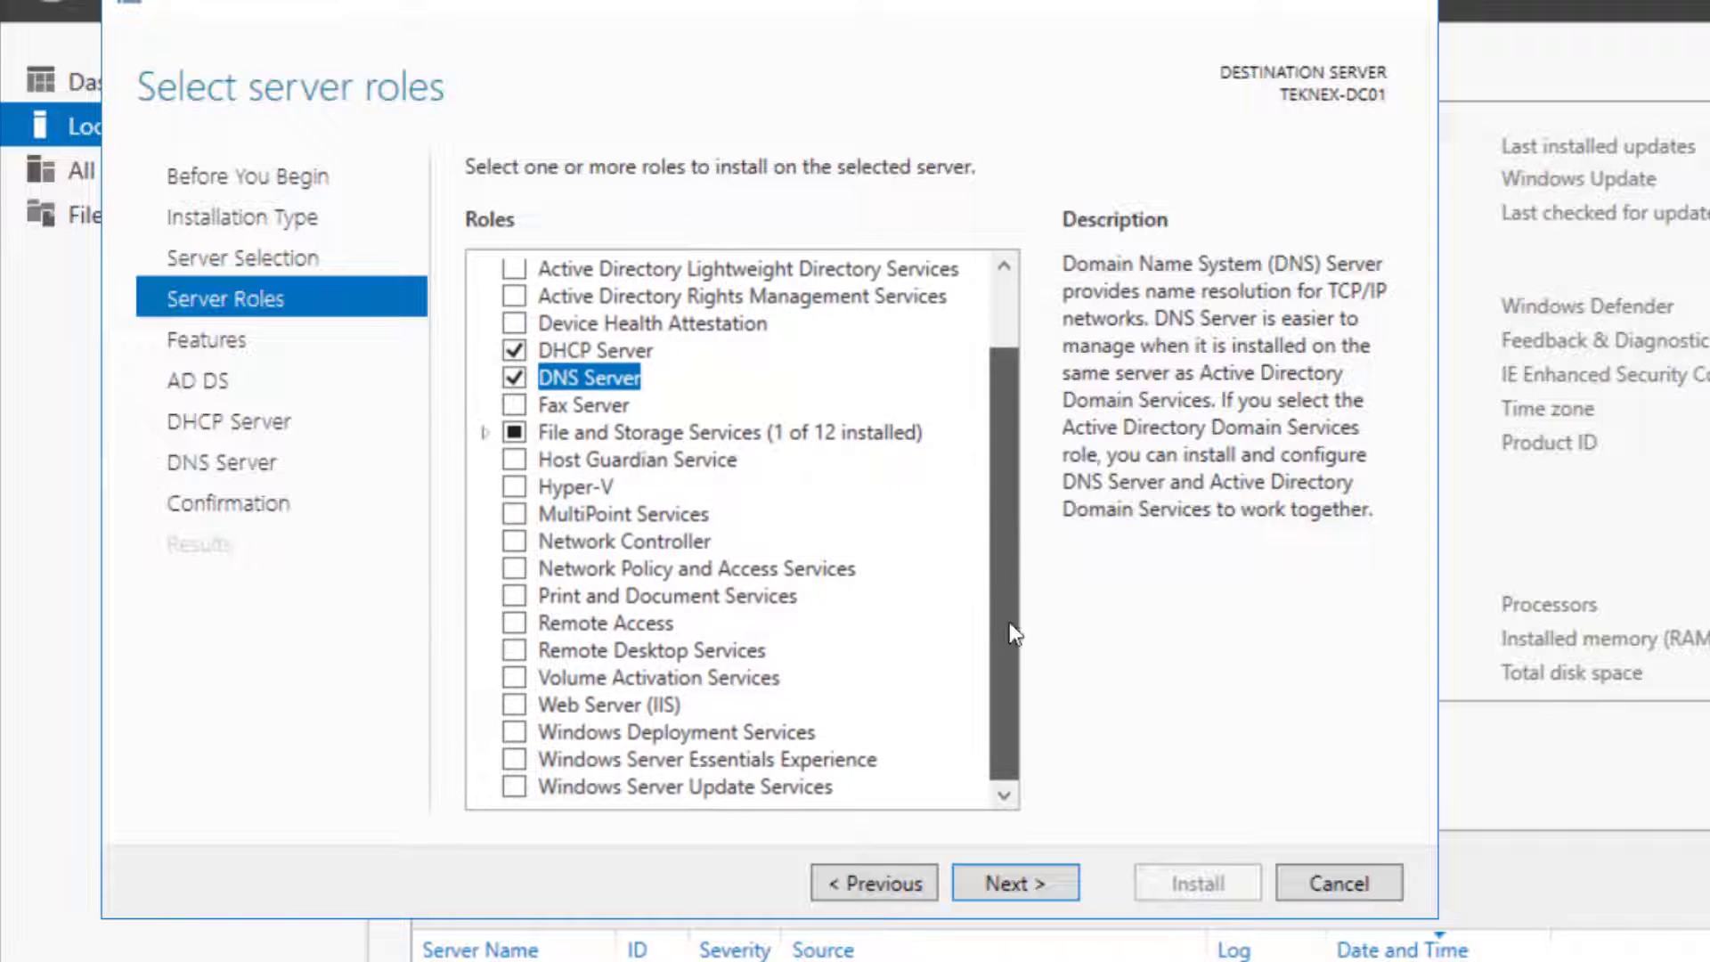
# Keep default features, allow automatic restart, and install AD DS, DHCP Server and DNS Server
pyautogui.click(1017, 880)
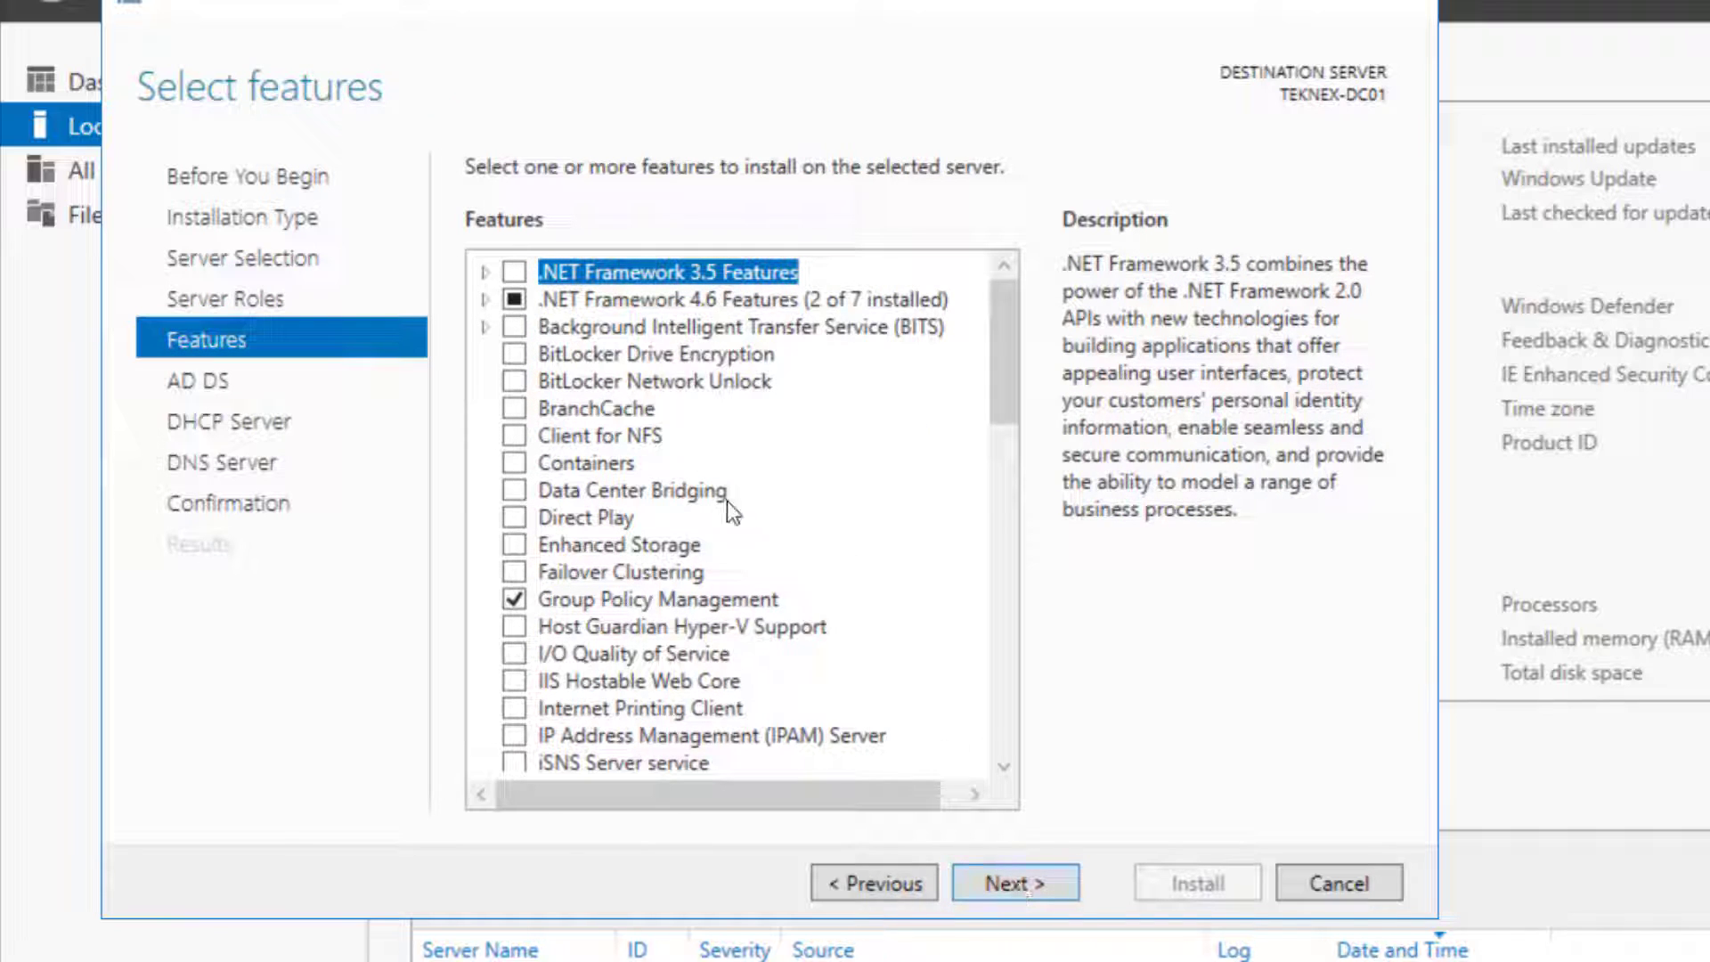
pyautogui.click(1022, 881)
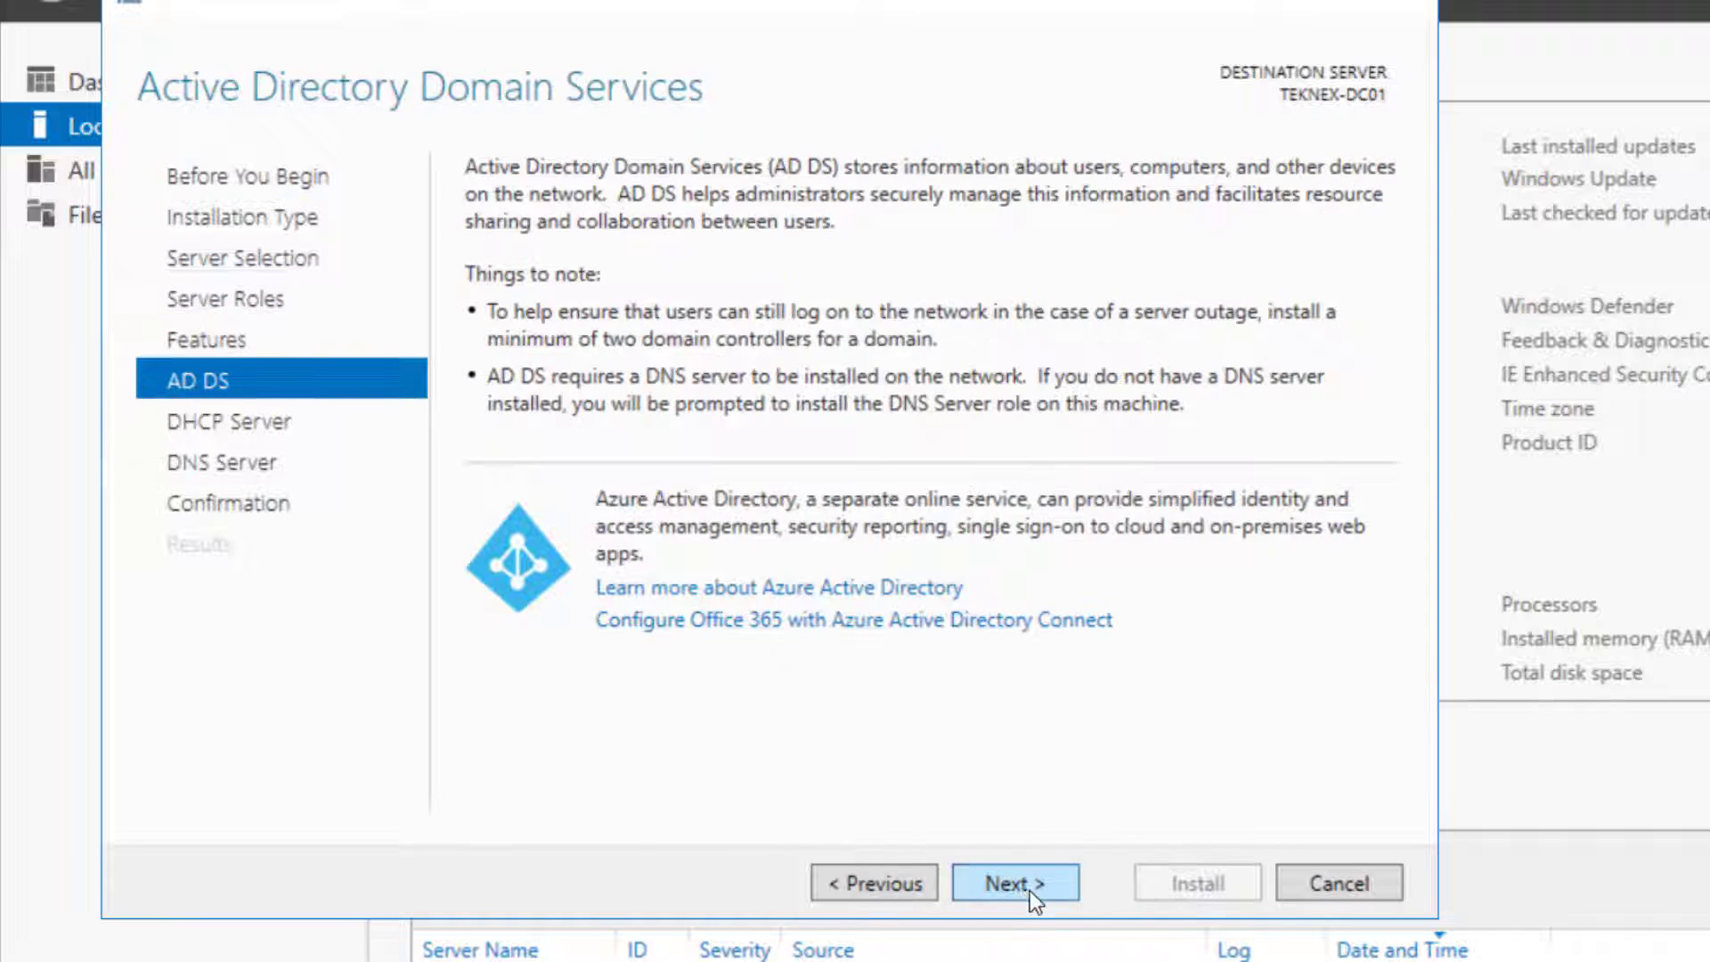
pyautogui.click(1030, 890)
pyautogui.click(1029, 890)
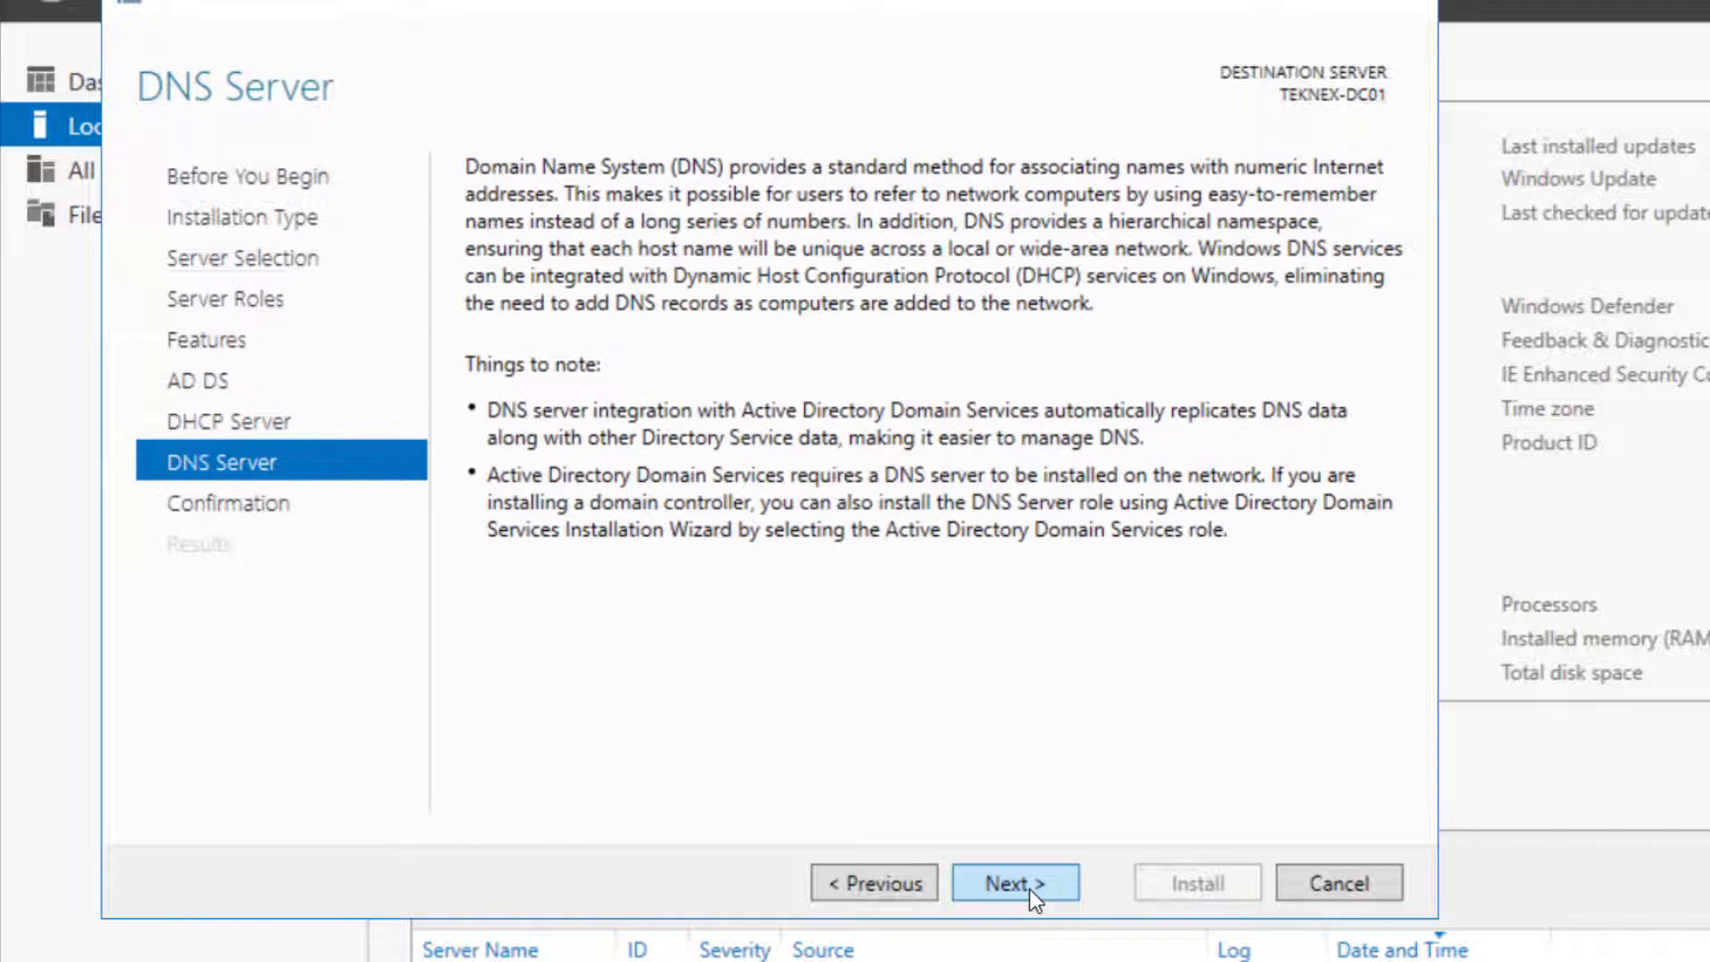
pyautogui.click(1030, 889)
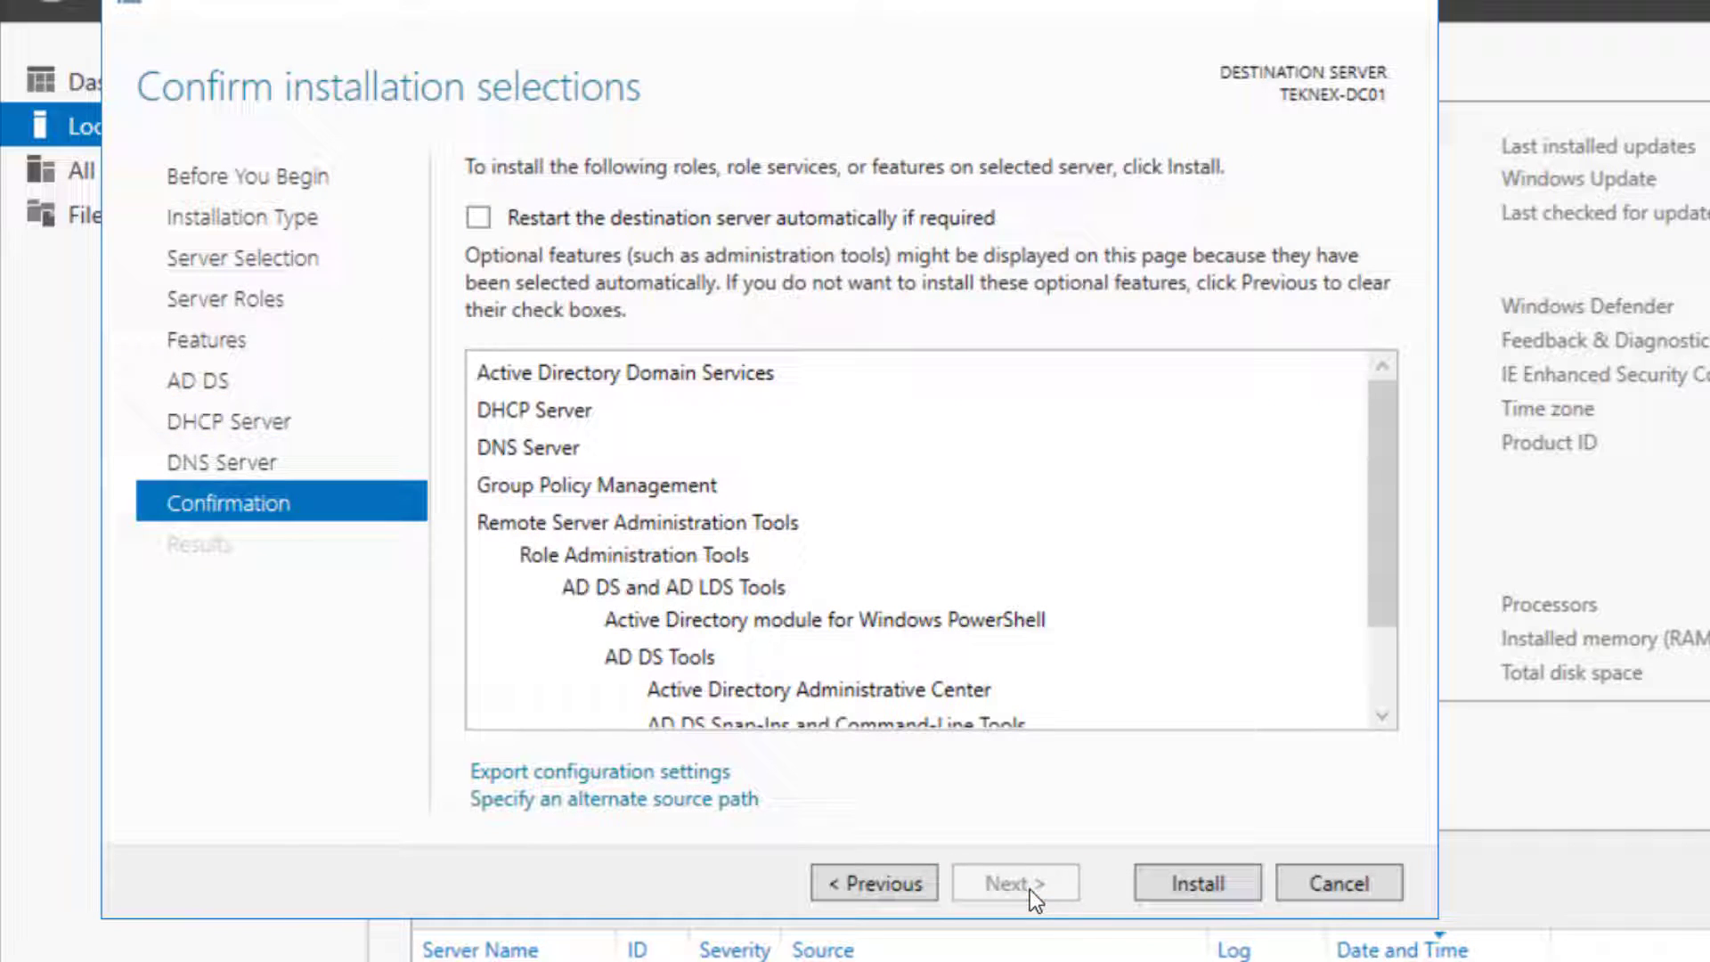
pyautogui.click(490, 221)
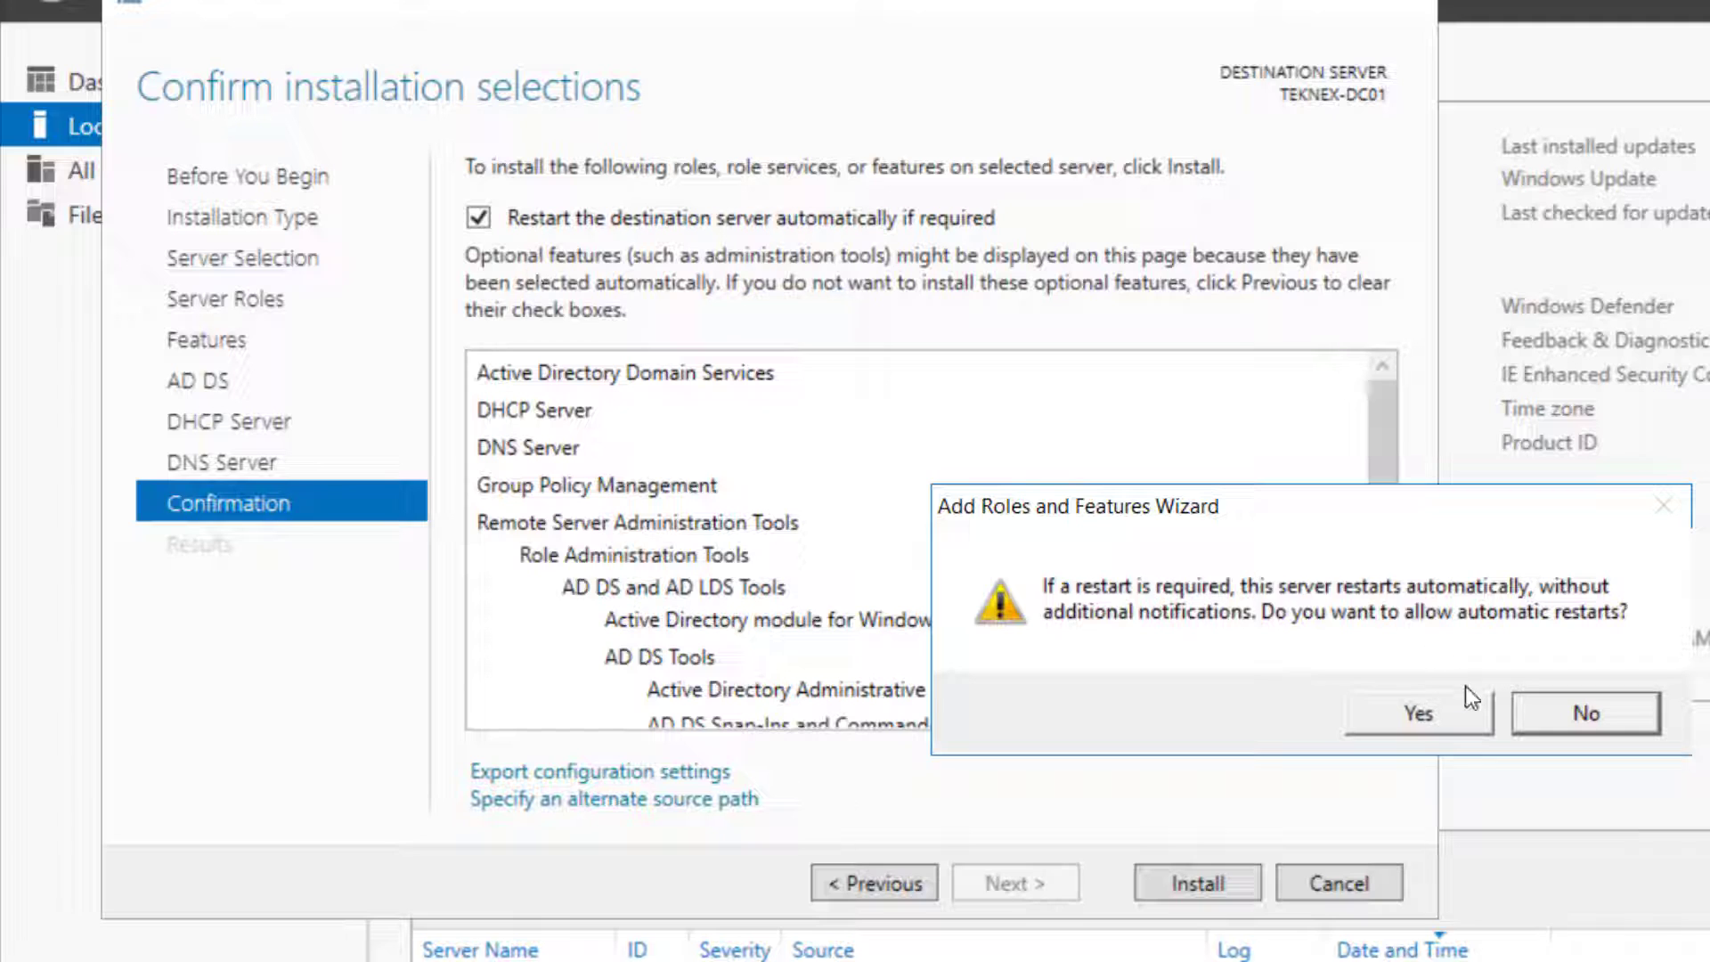
pyautogui.click(1448, 711)
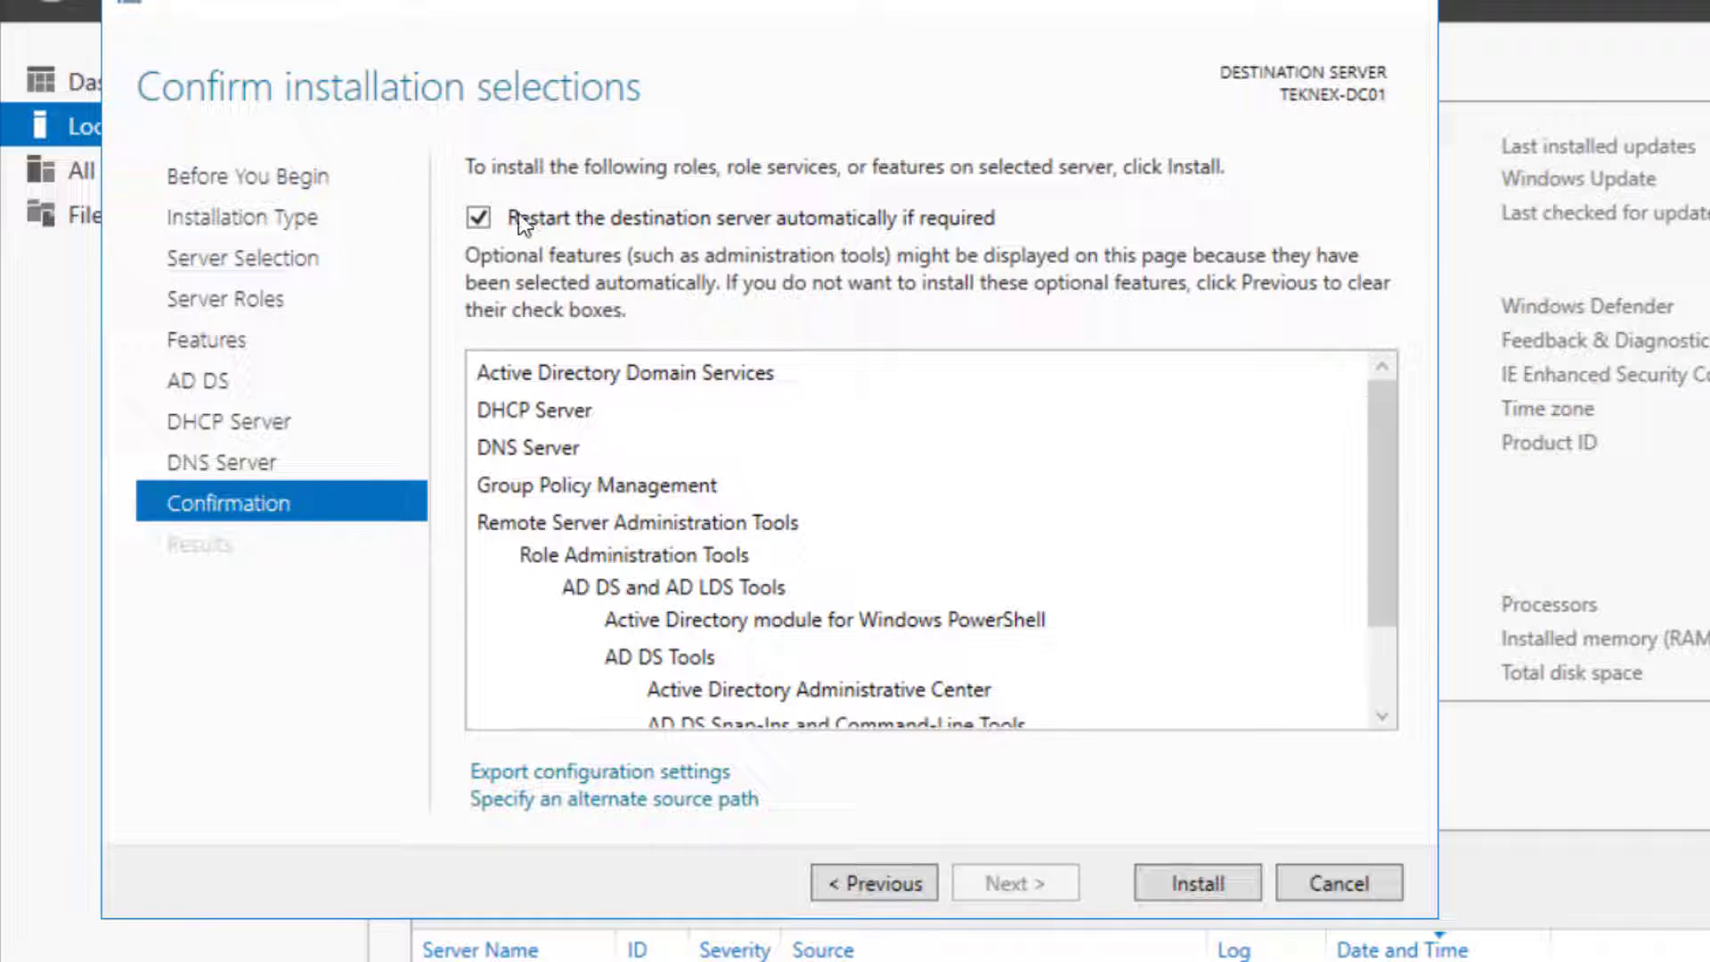
pyautogui.click(1193, 882)
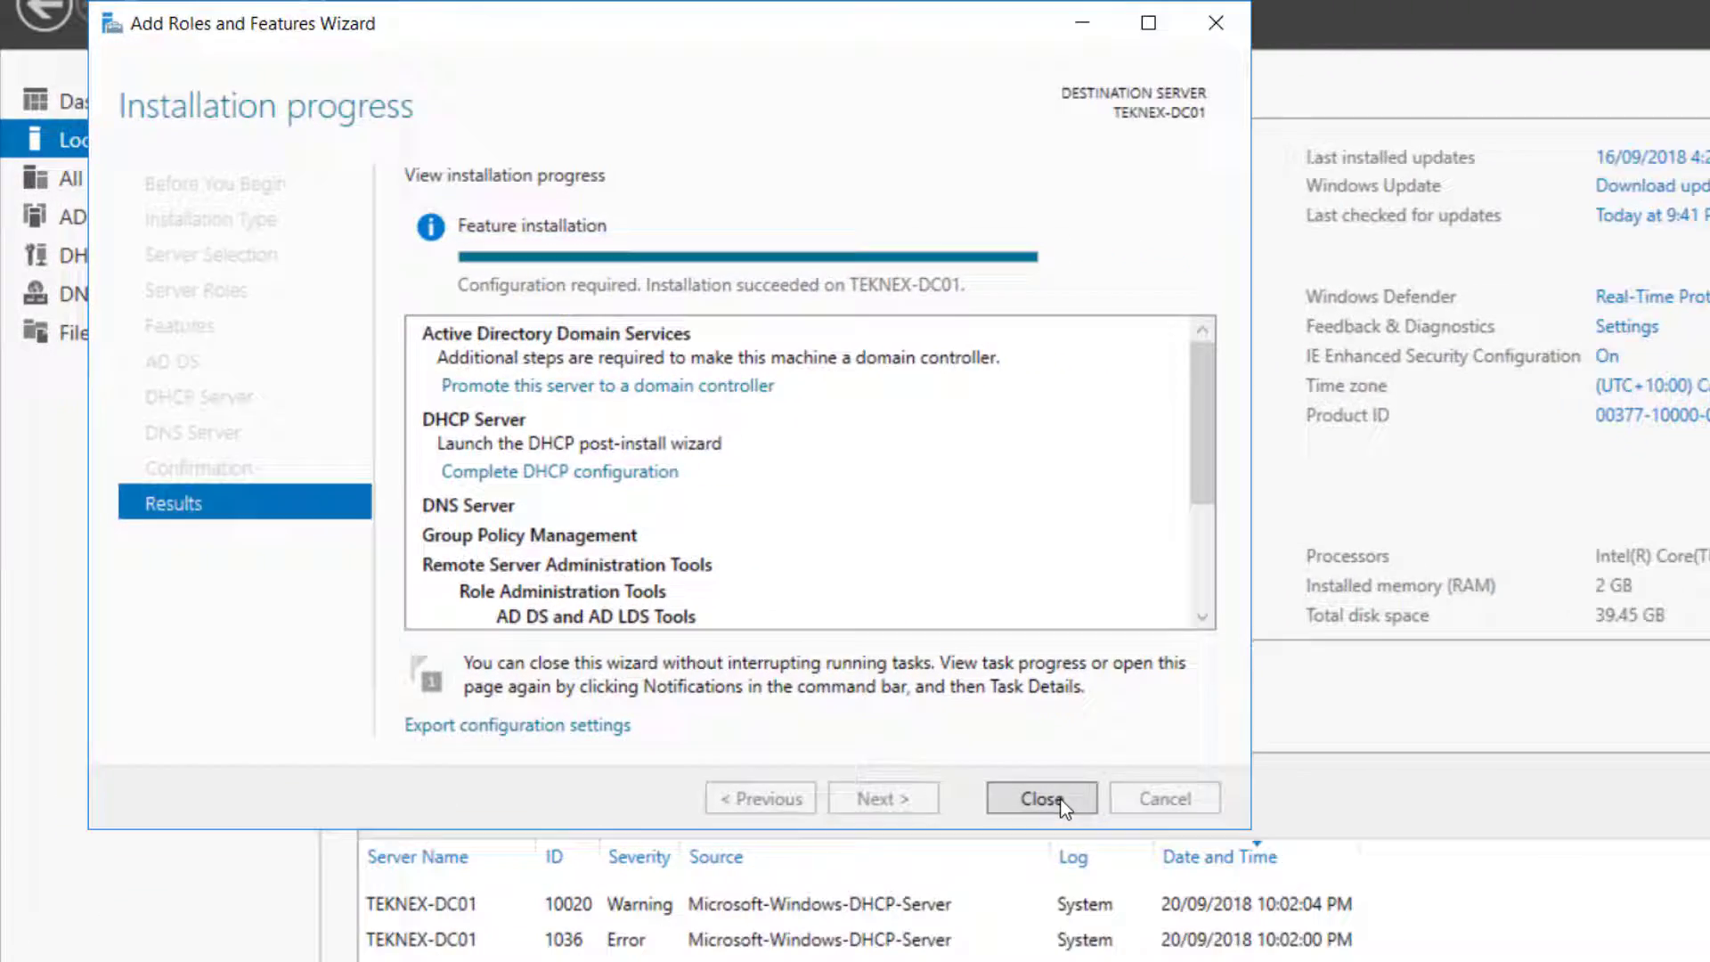
# Close the finished wizard and show the AD DS and DHCP post-deployment notifications
pyautogui.click(1204, 882)
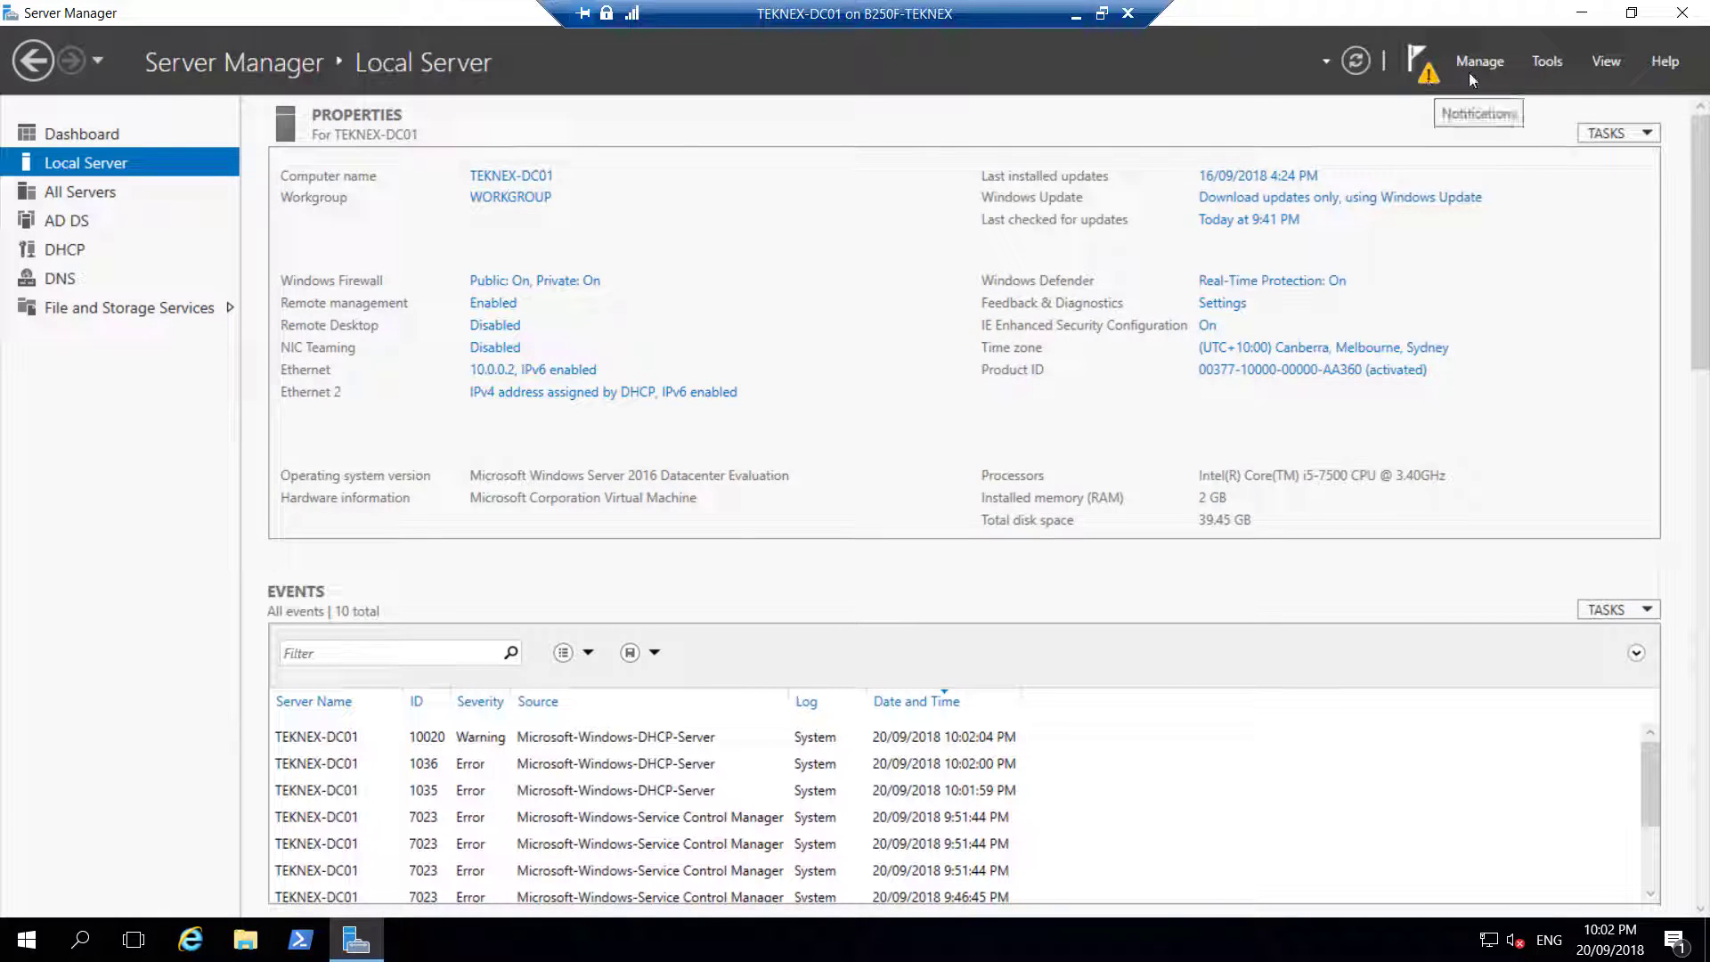
pyautogui.click(1432, 75)
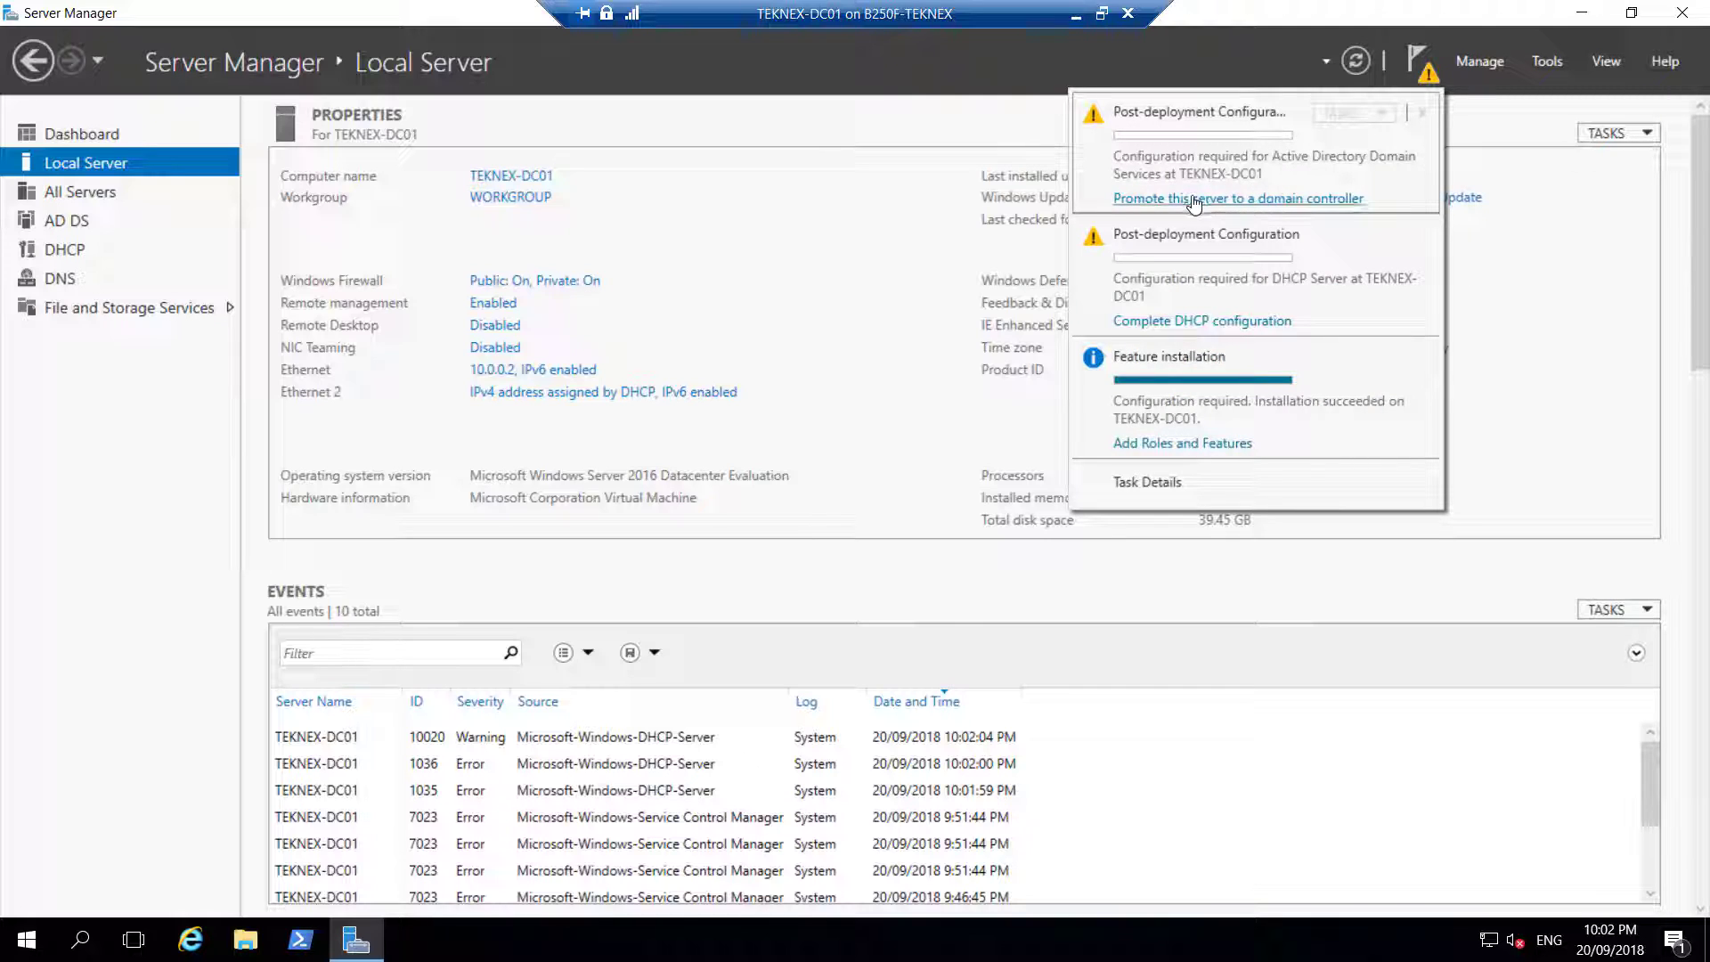
# Start domain controller promotion as a new forest with root domain TEKNEX.LOCAL
pyautogui.click(1255, 199)
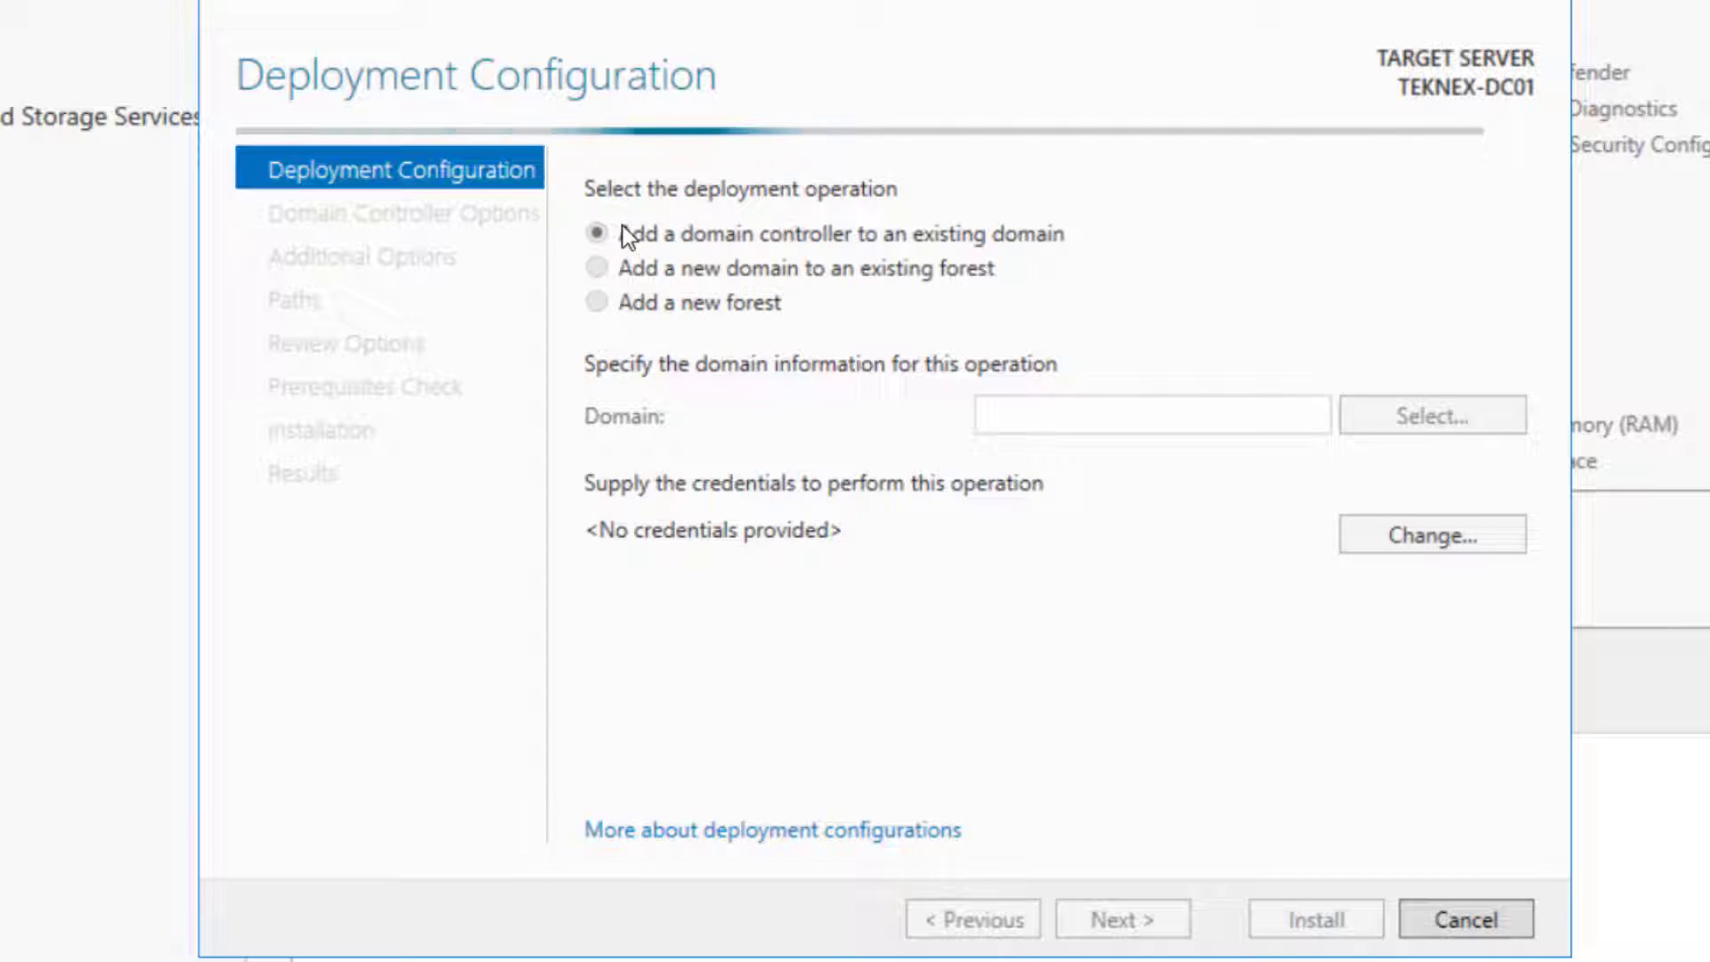
pyautogui.click(595, 307)
pyautogui.click(1055, 416)
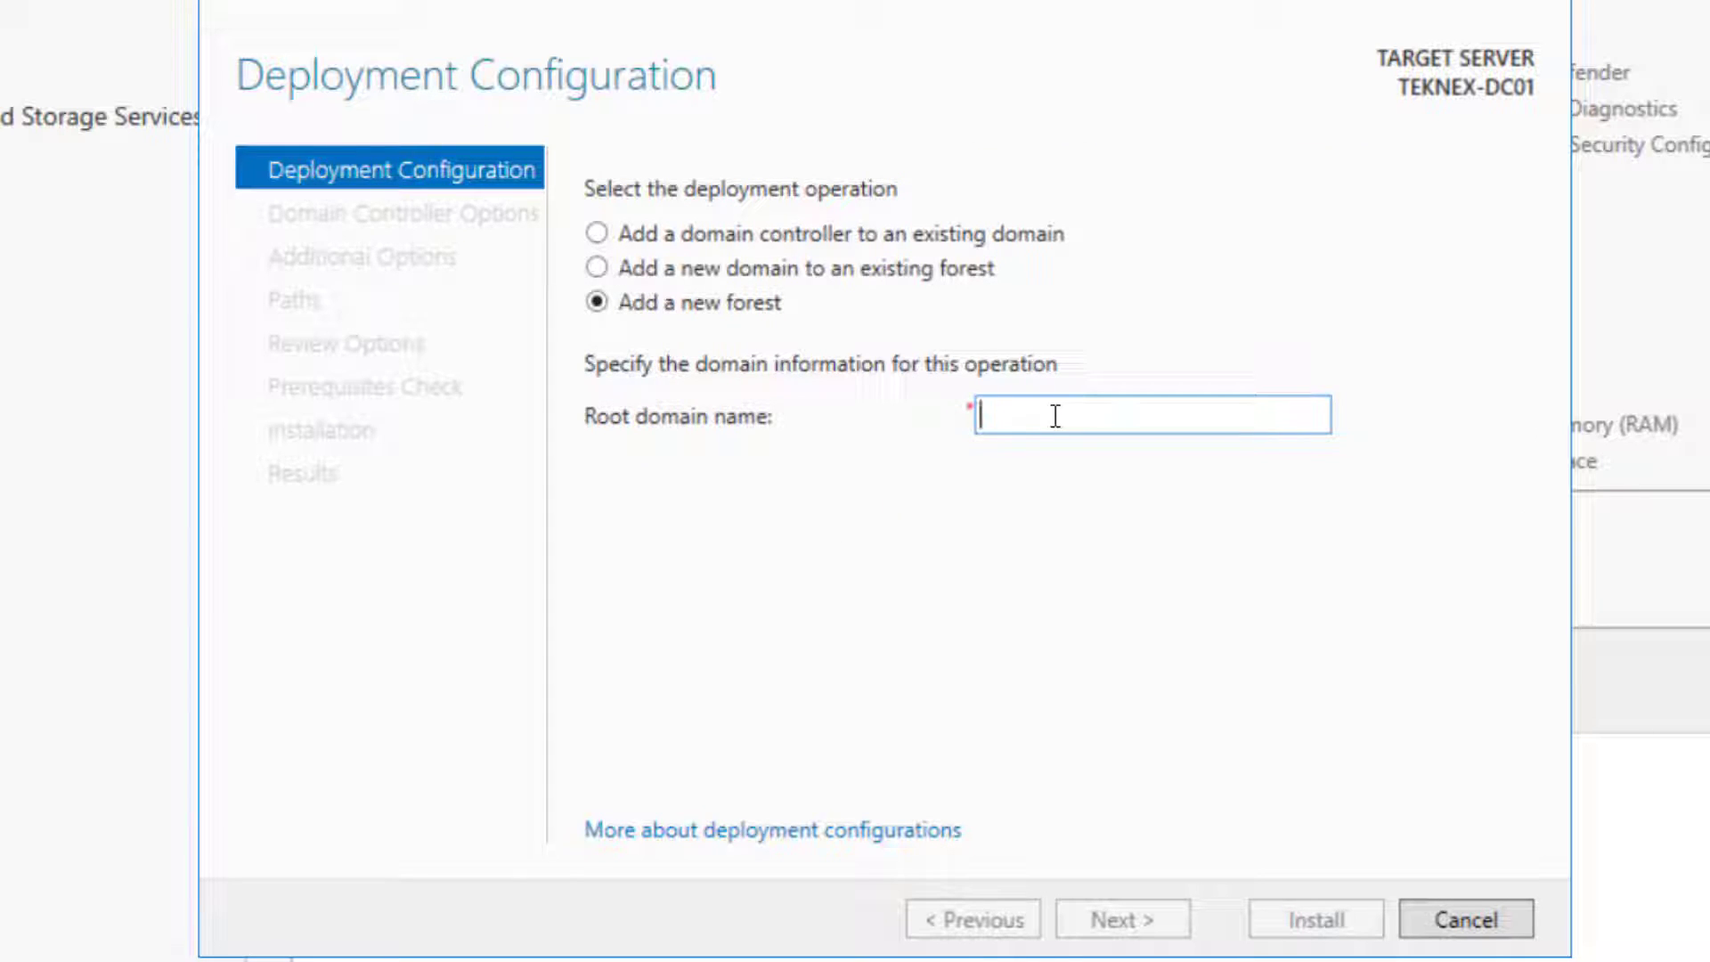
pyautogui.write('TEKNEX.LOCAL')
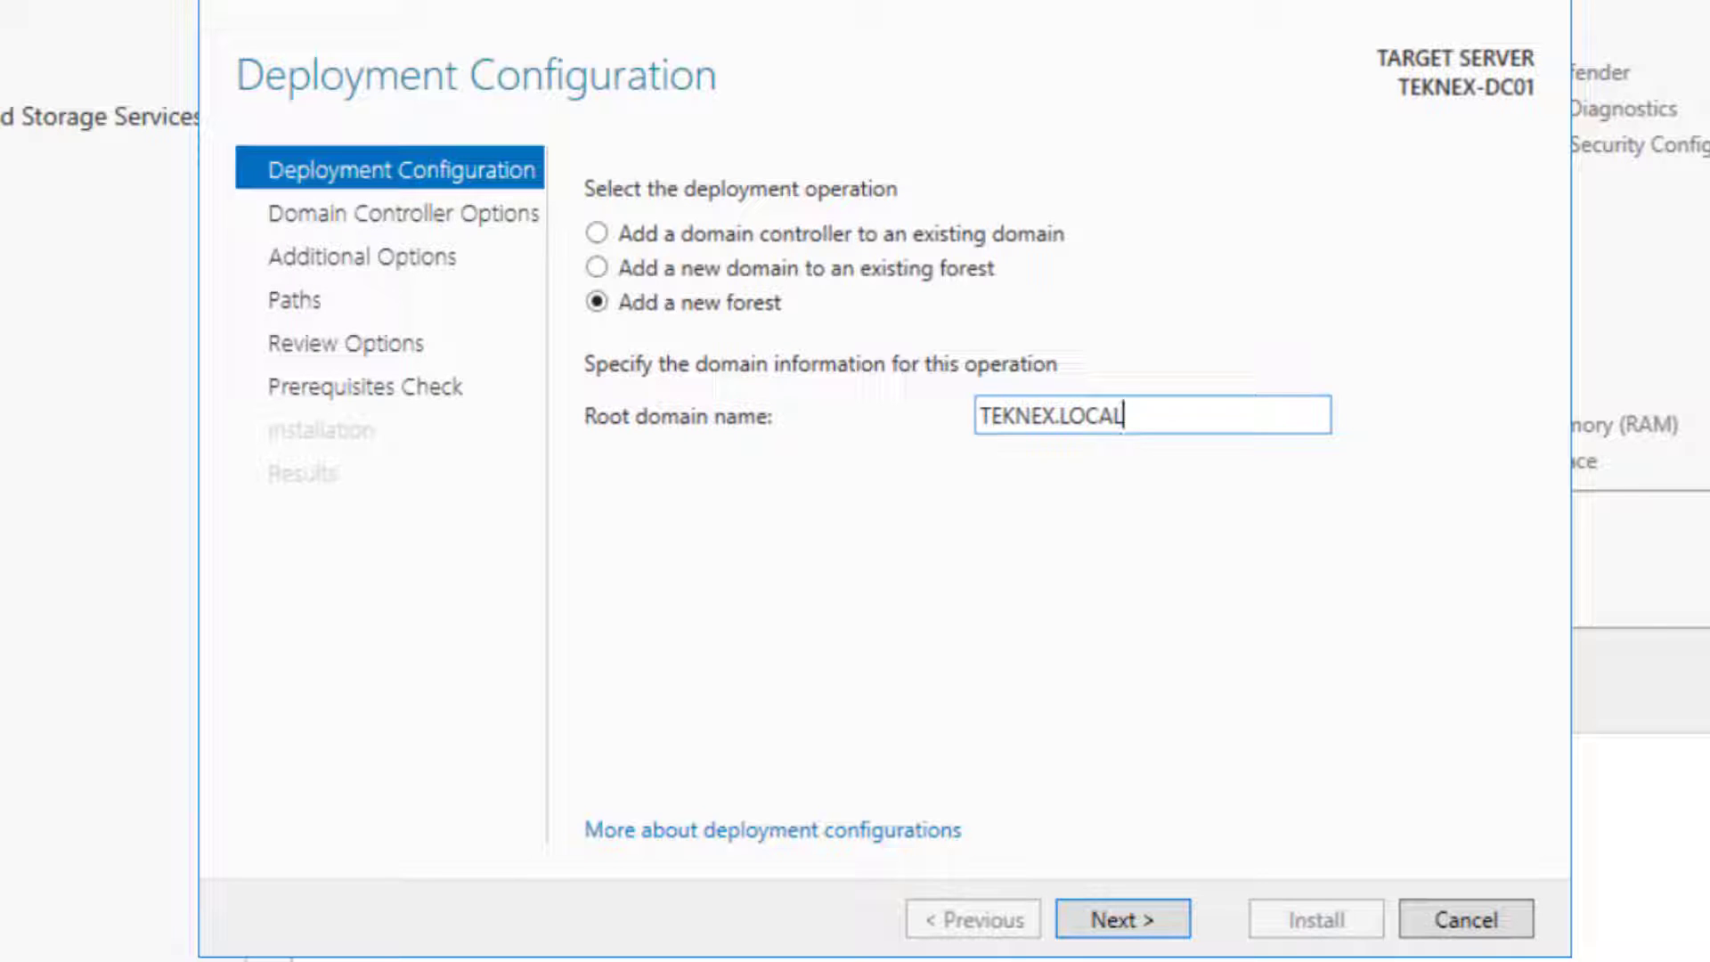
pyautogui.click(1121, 919)
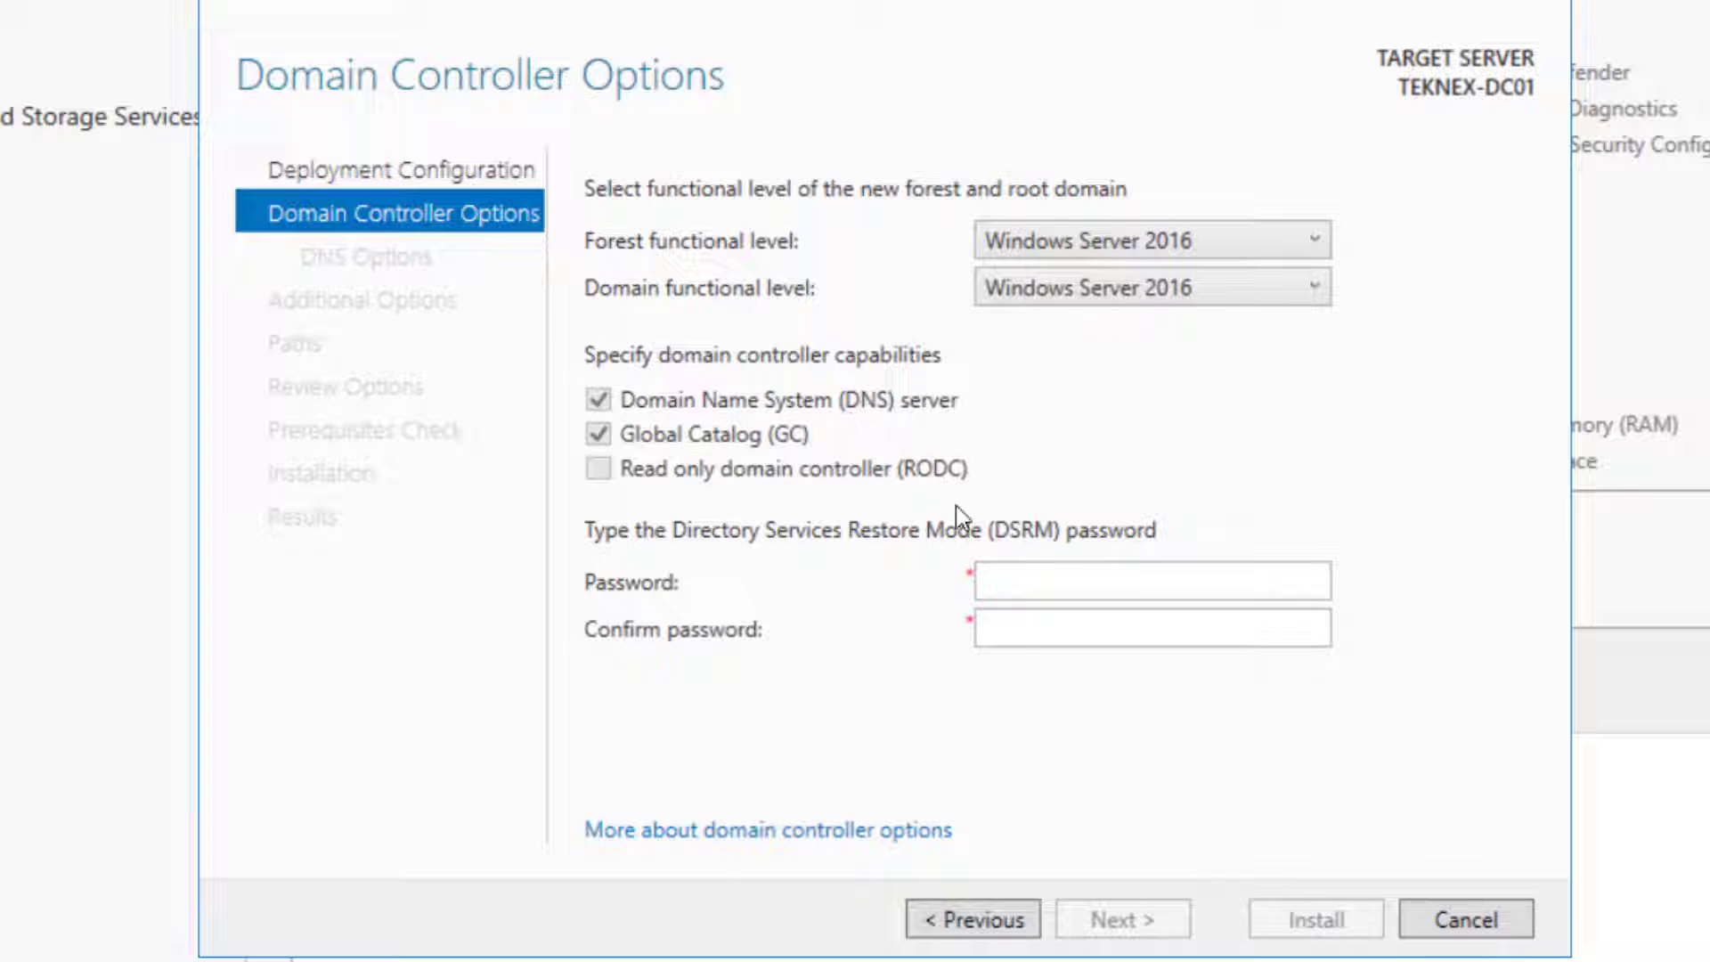
# Enter and confirm the Directory Services Restore Mode password, then continue past Domain Controller Options
pyautogui.click(1050, 575)
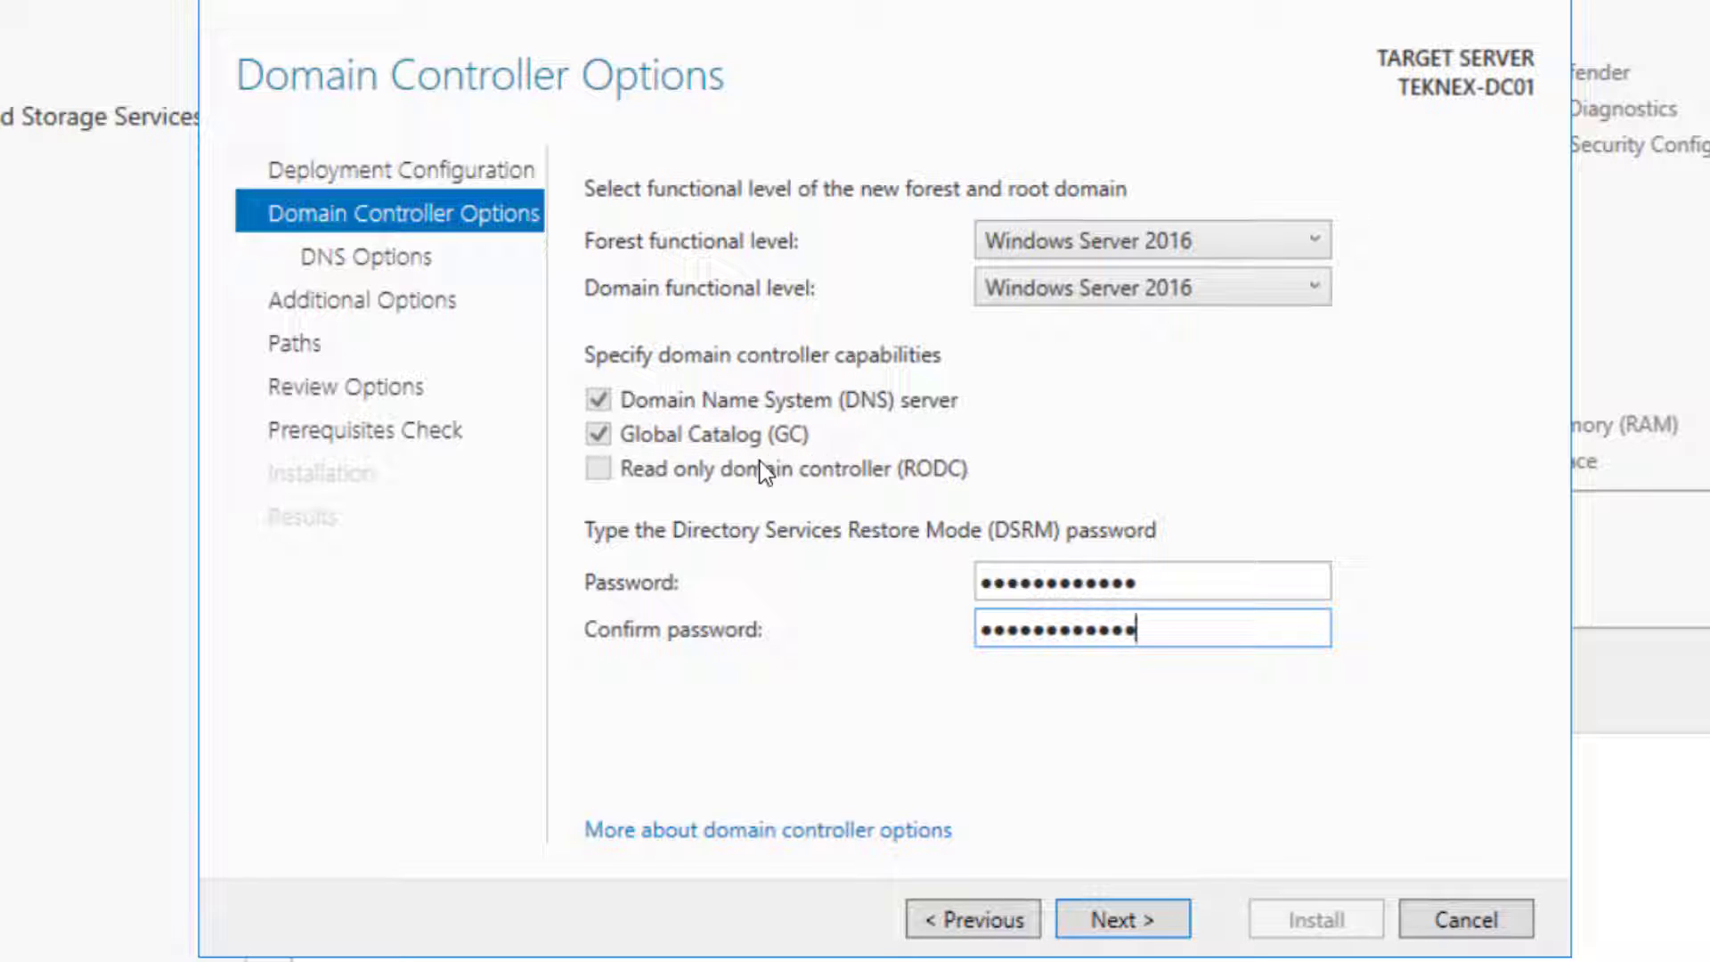
pyautogui.click(611, 466)
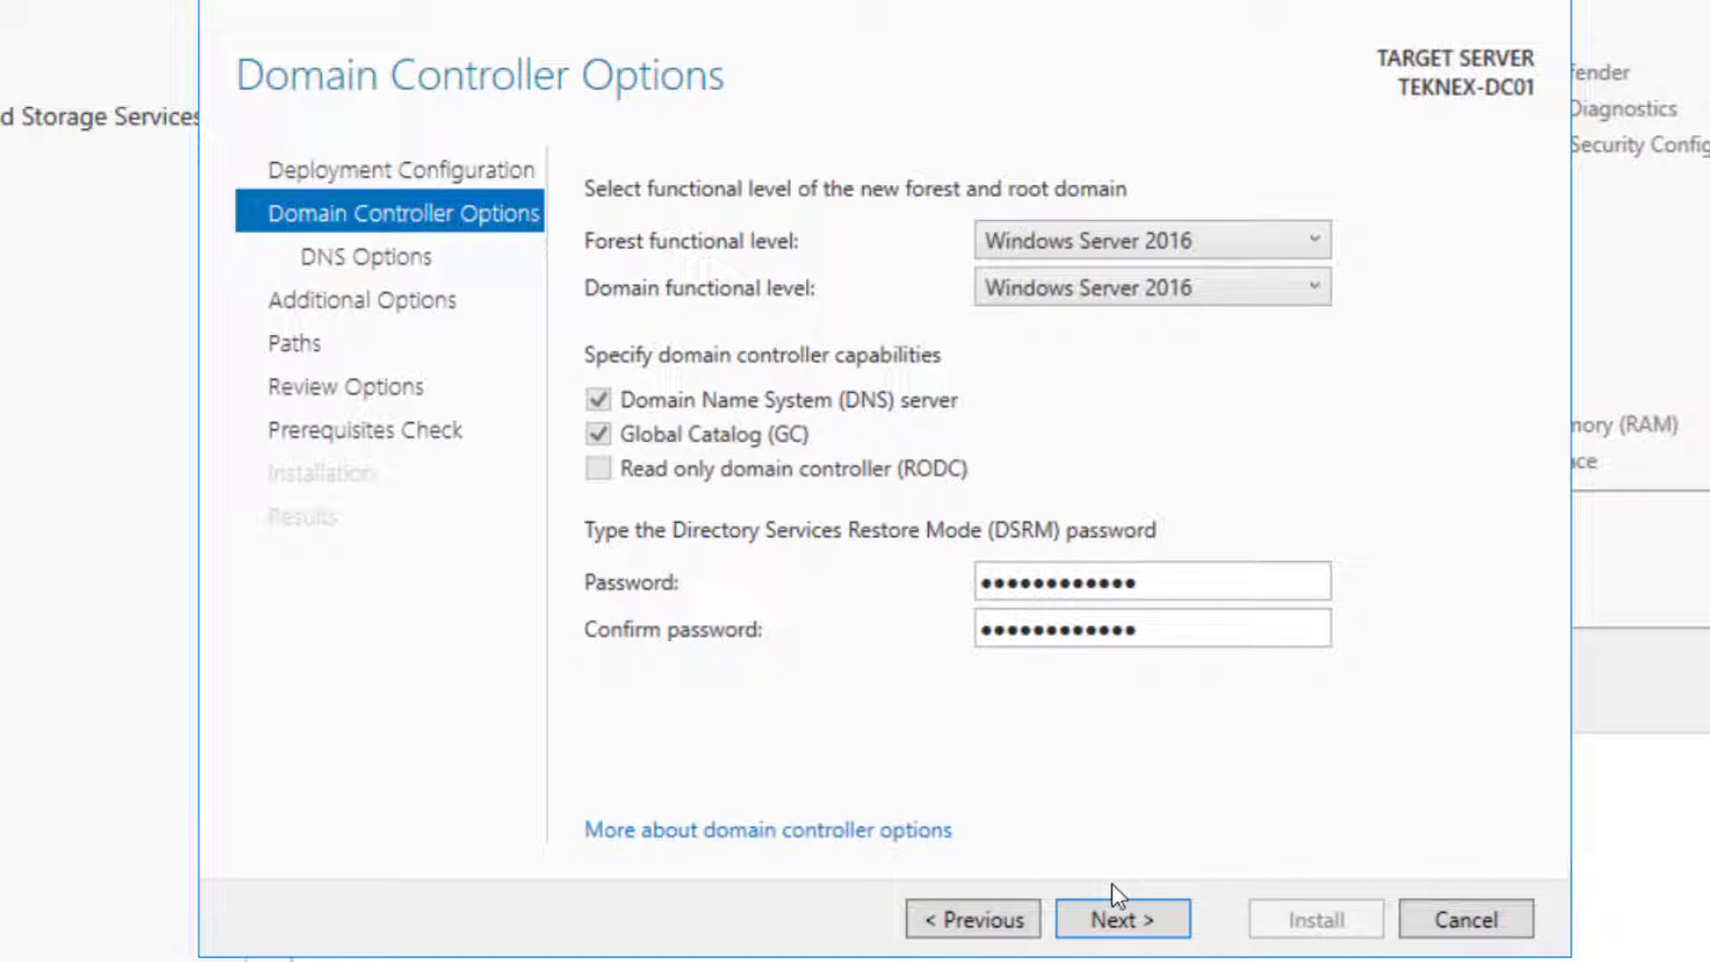
pyautogui.click(1121, 917)
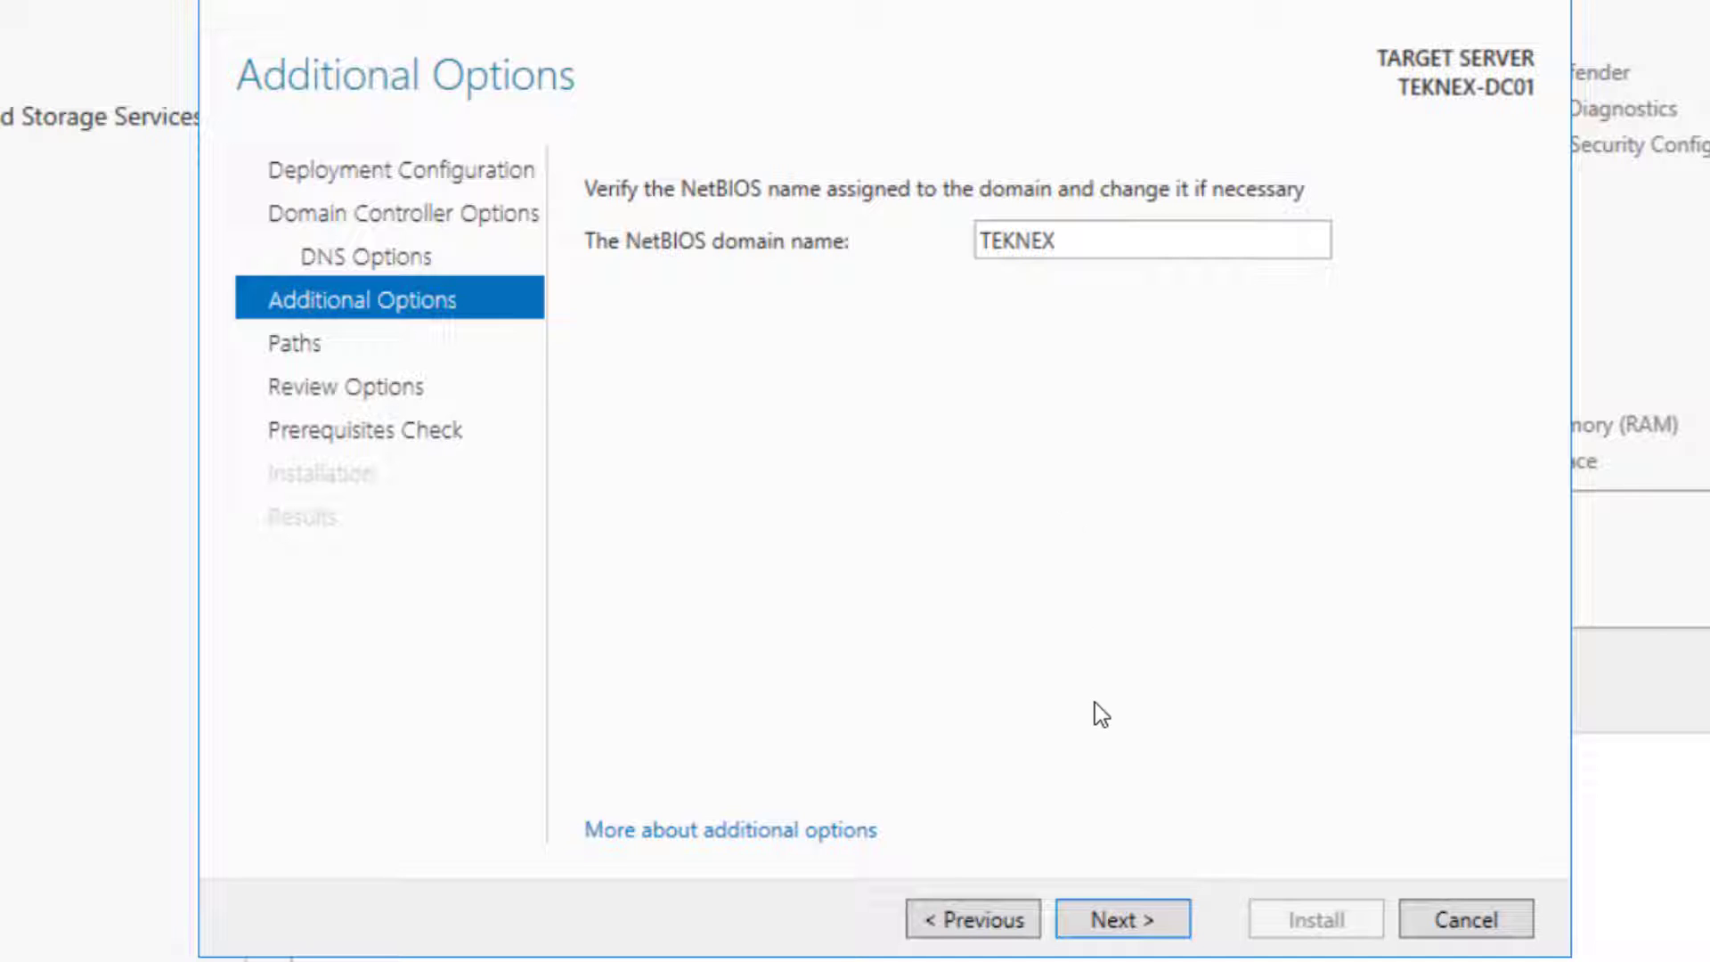
# Accept NetBIOS name TEKNEX and default paths, pass prerequisite checks, and install the domain controller
pyautogui.click(1128, 923)
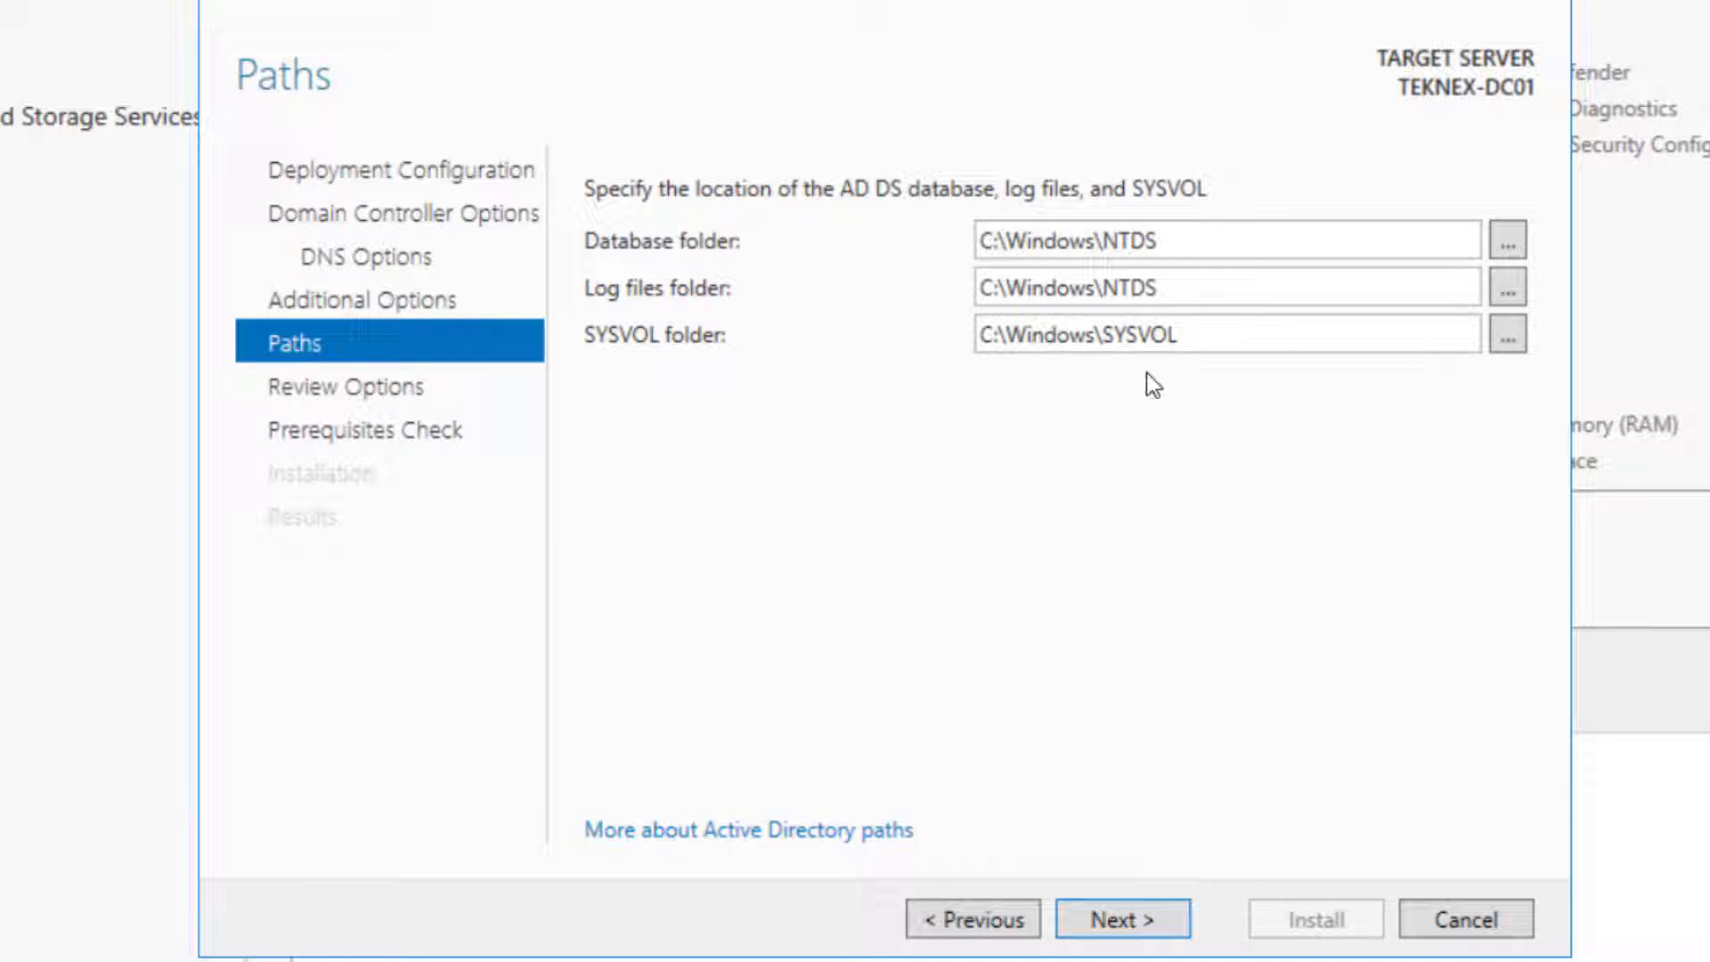
pyautogui.click(1237, 285)
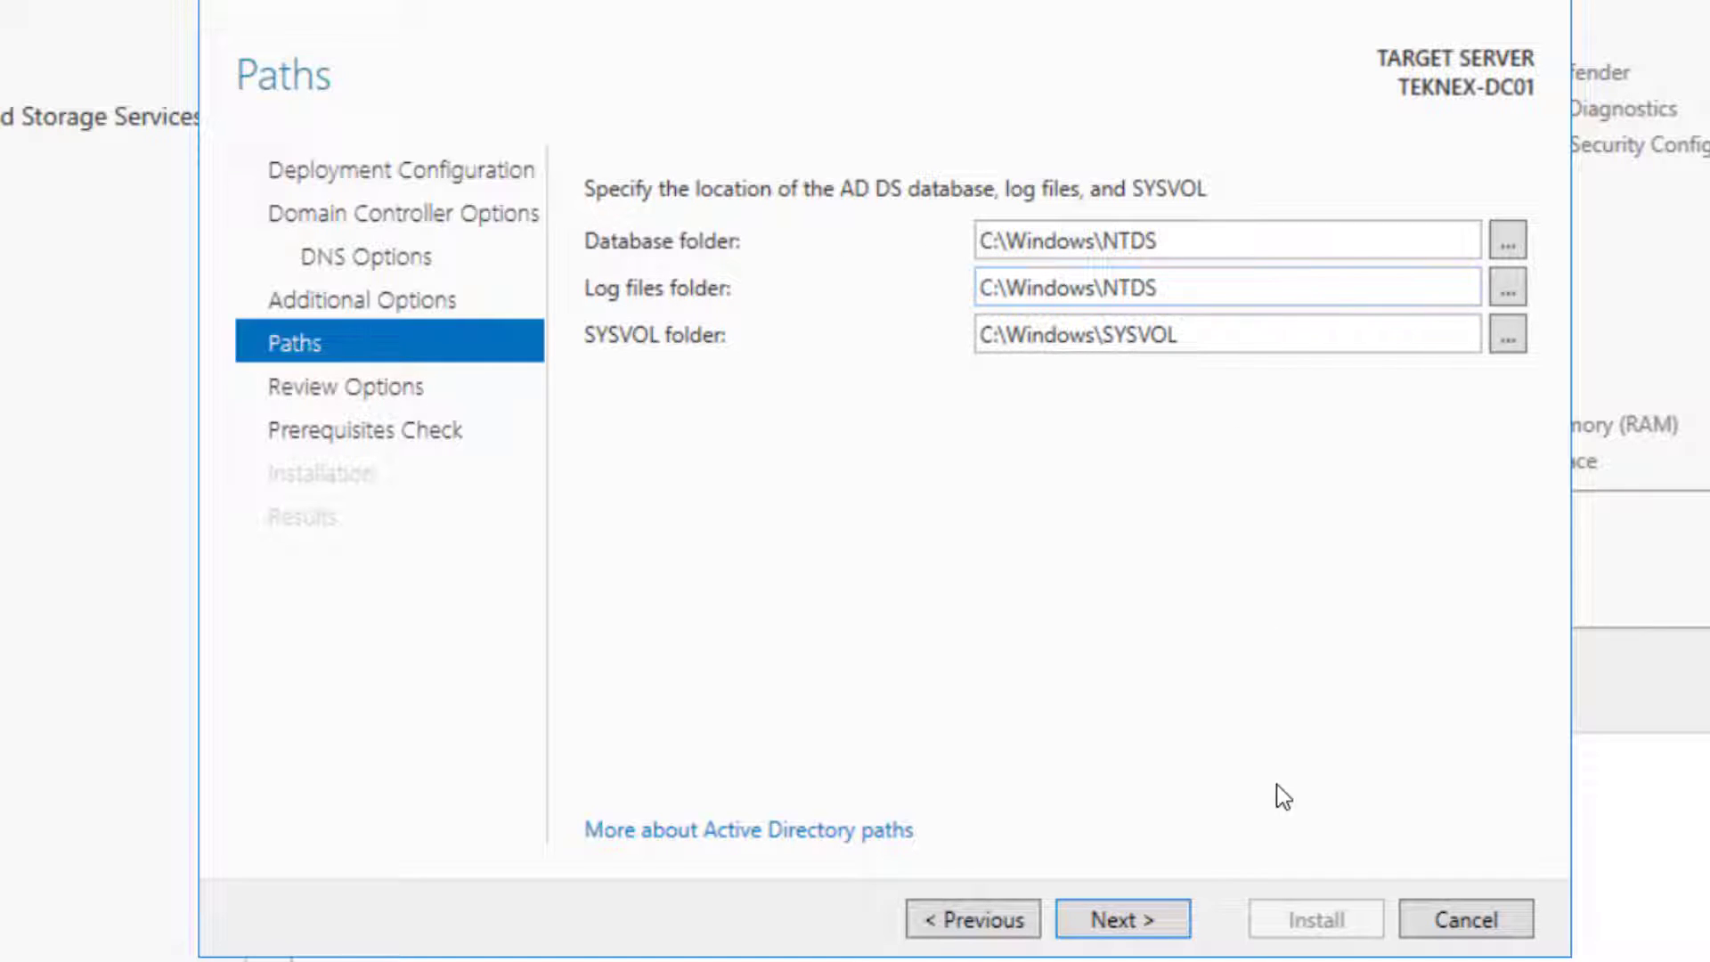
pyautogui.click(1157, 911)
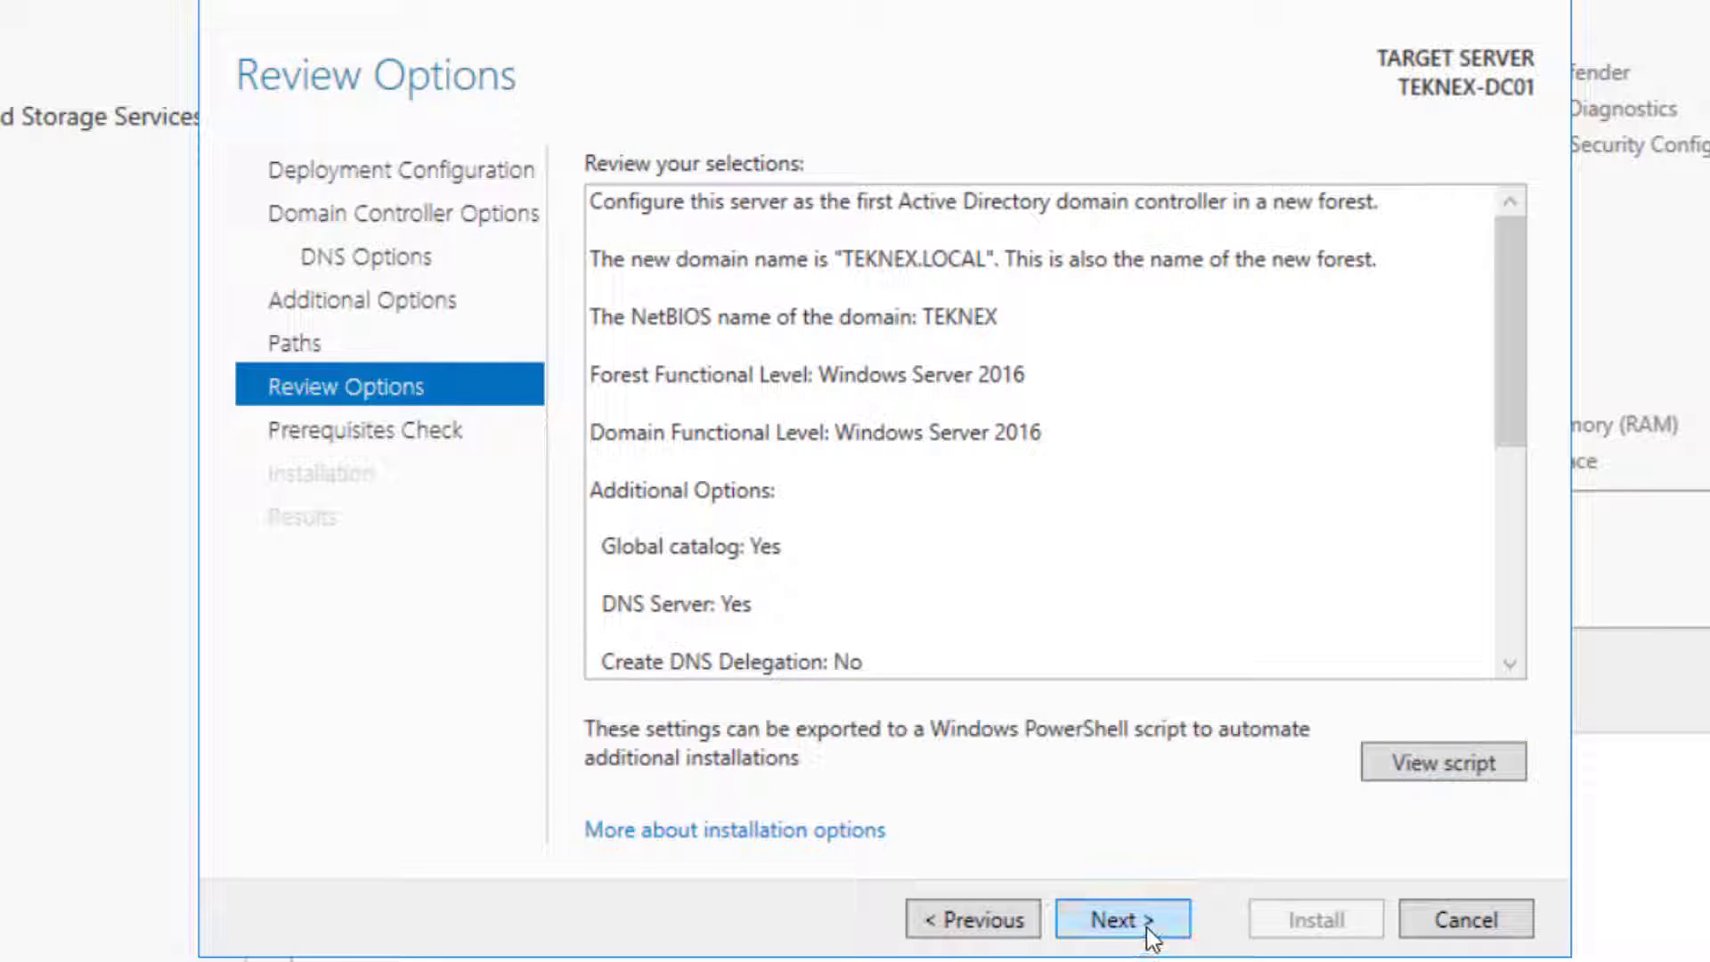
pyautogui.click(1149, 926)
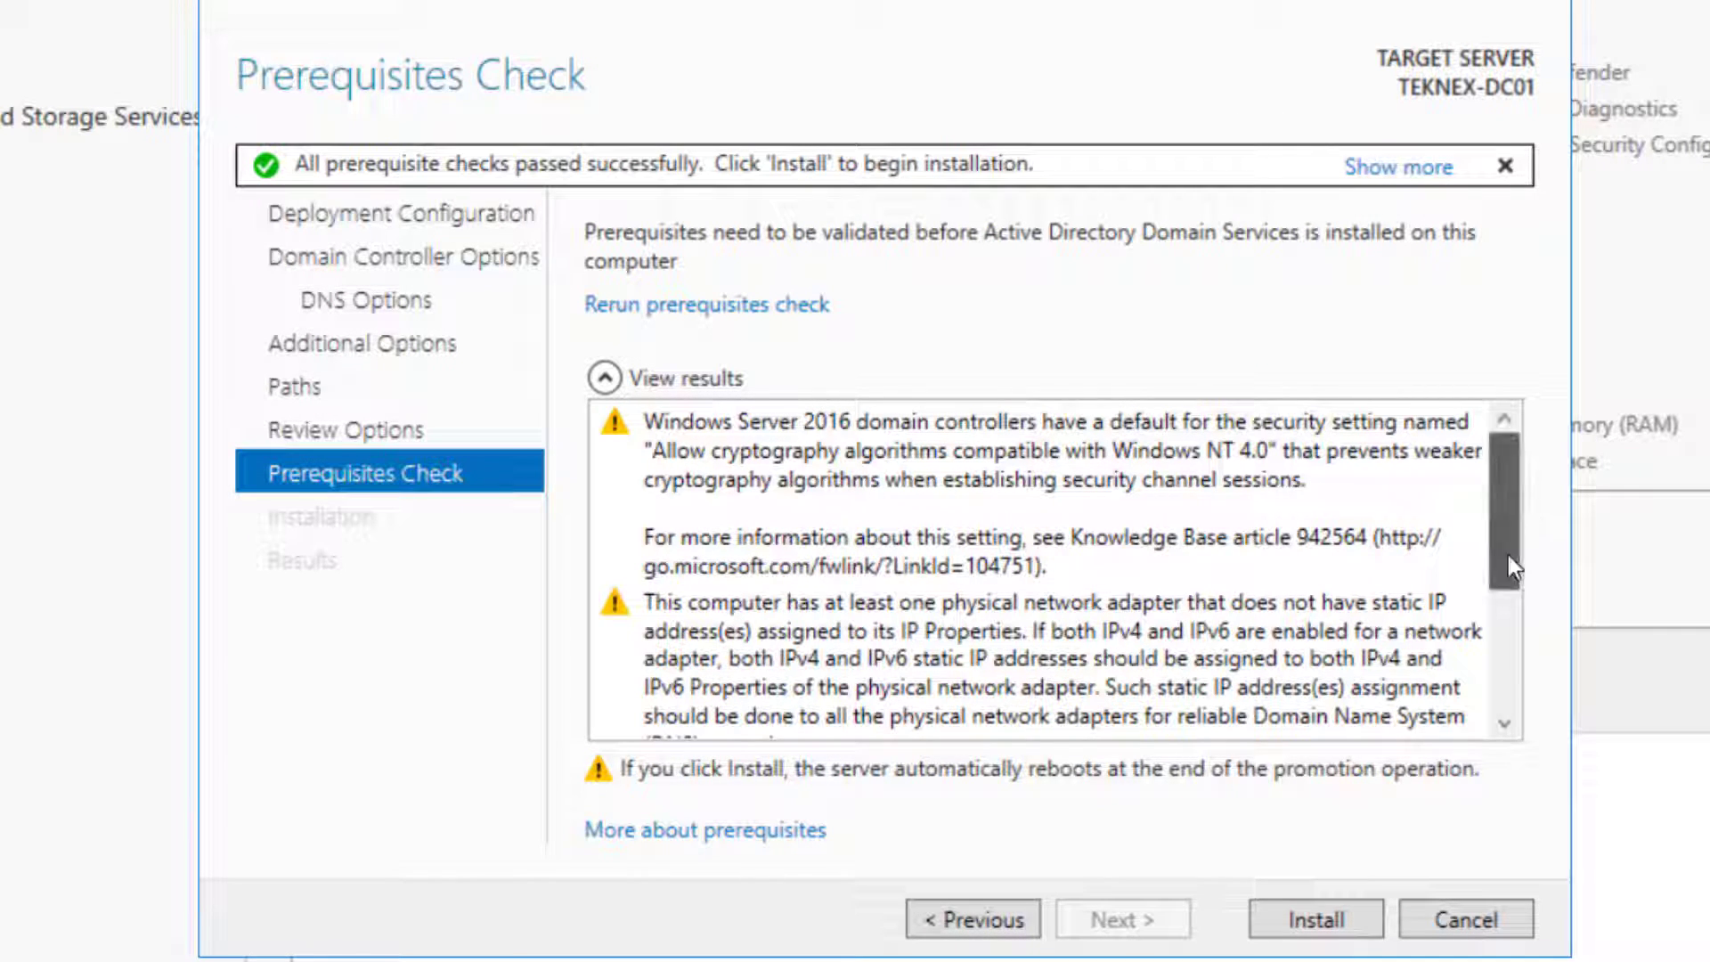
pyautogui.moveTo(1508, 572); pyautogui.dragTo(1499, 704)
pyautogui.moveTo(1503, 605); pyautogui.dragTo(1516, 710)
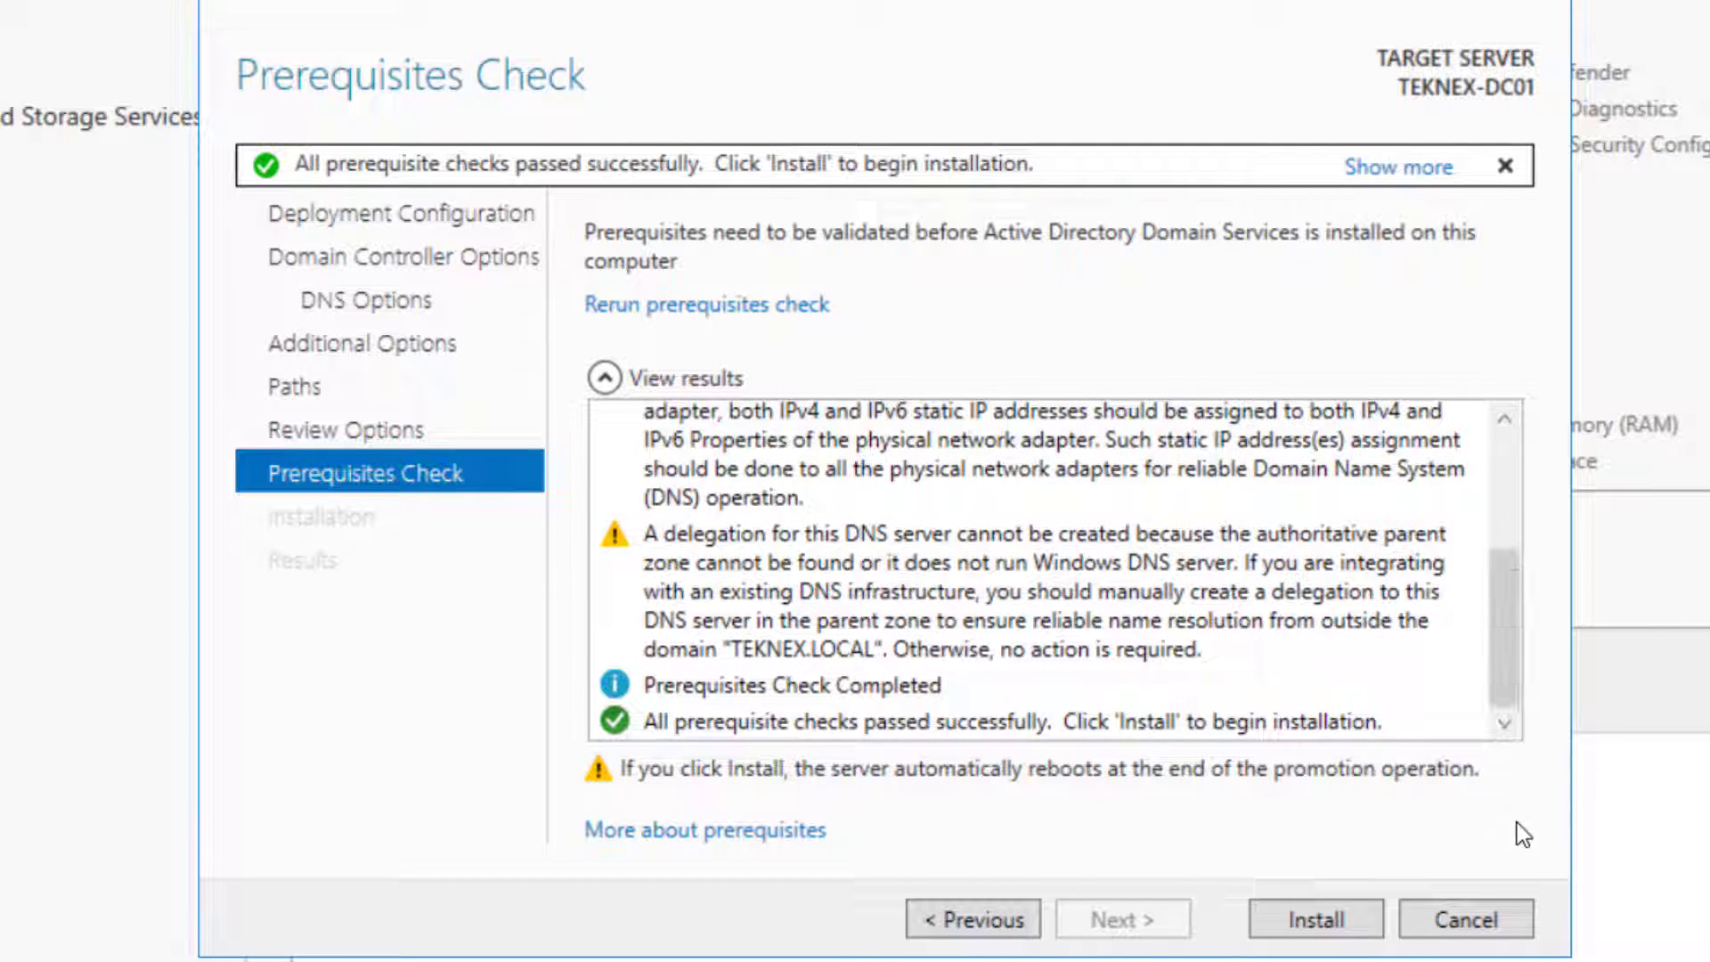
pyautogui.click(1342, 923)
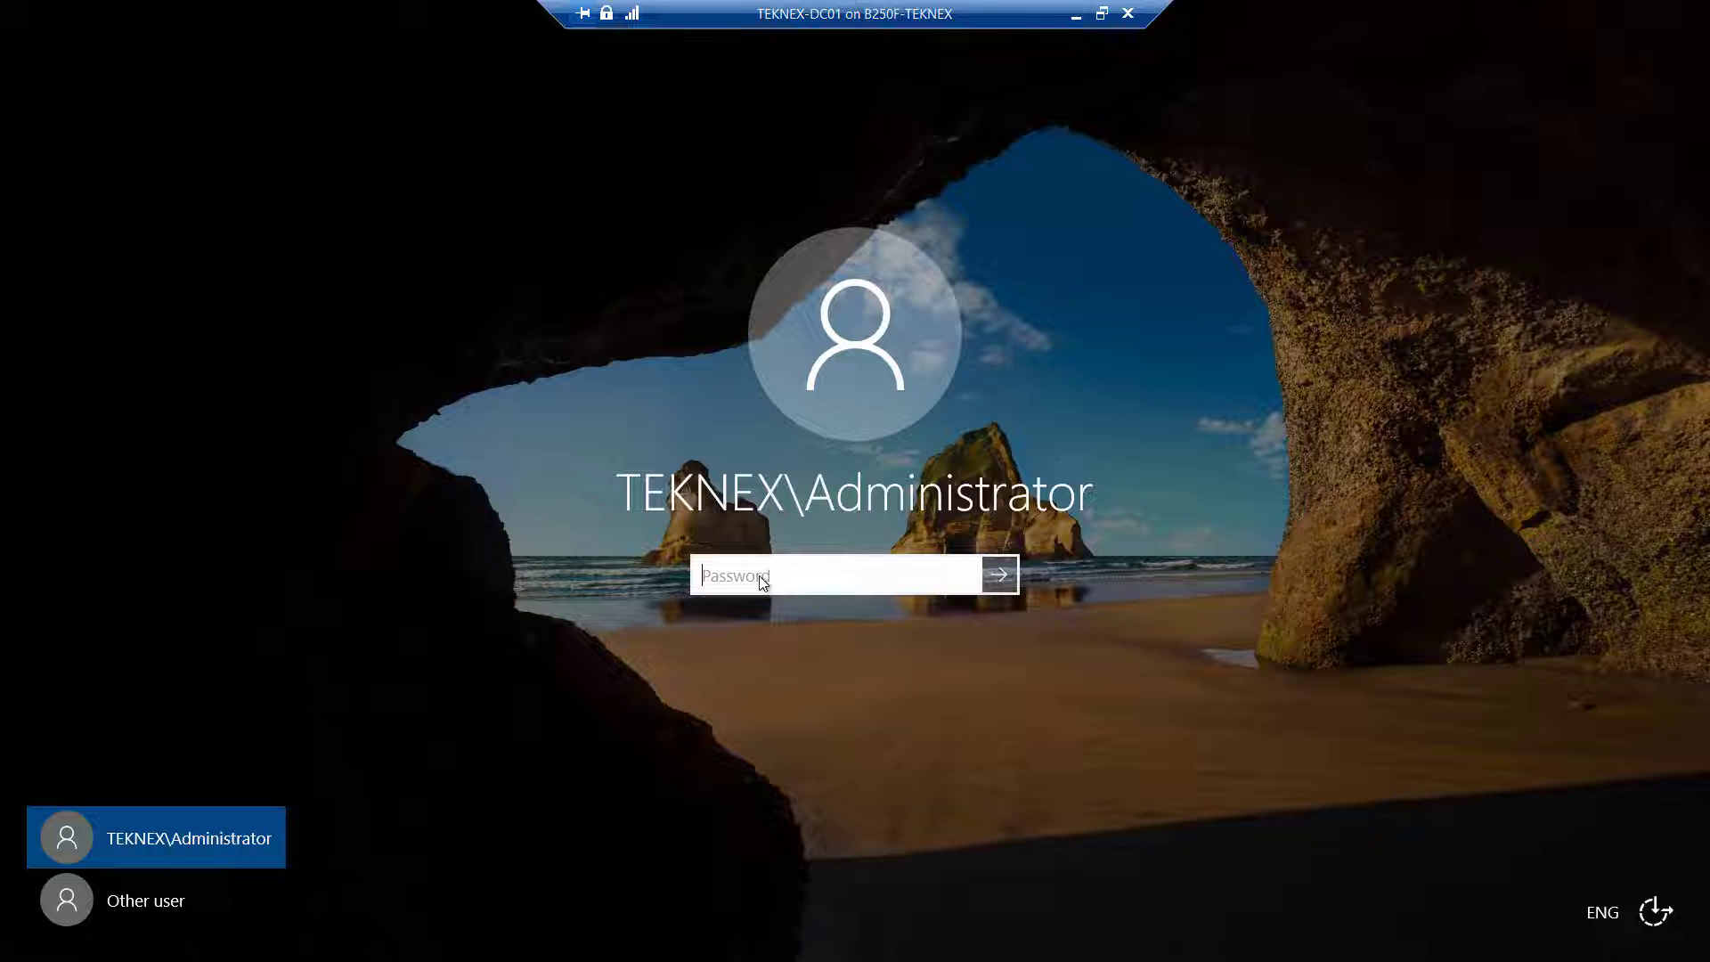
# Sign in as TEKNEX\Administrator with the domain administrator password
pyautogui.write('•••••')
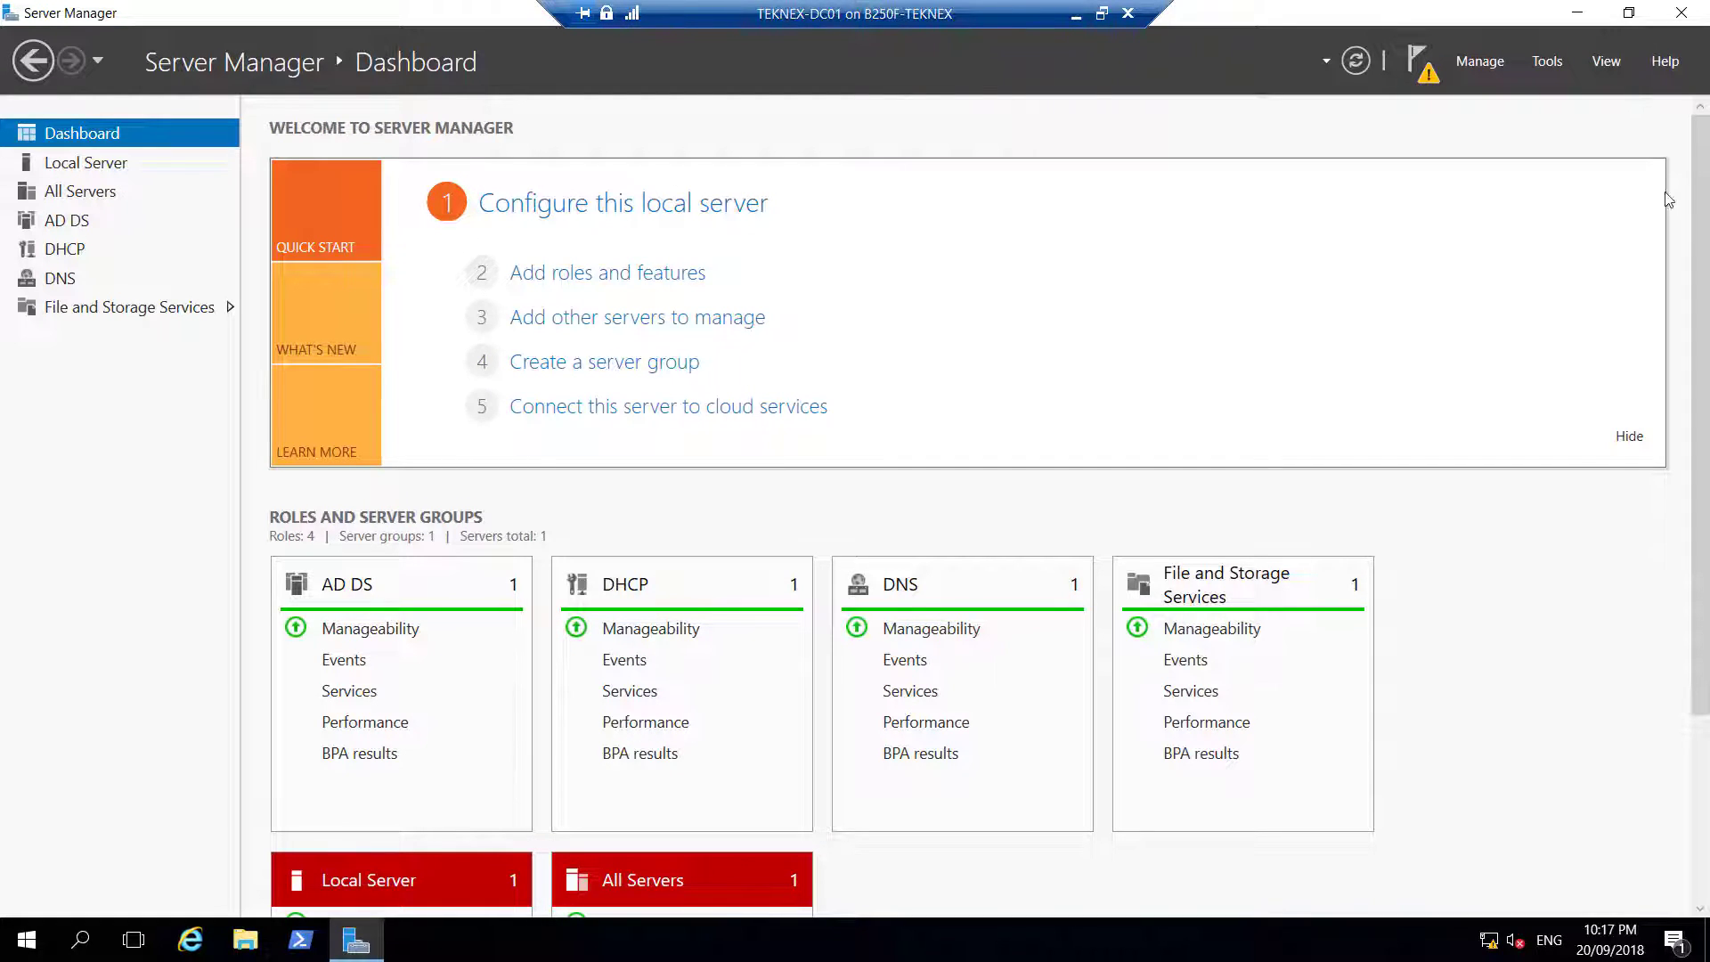
# Complete the DHCP post-install setup, authorizing the server in AD DS with administrator credentials
pyautogui.click(1430, 77)
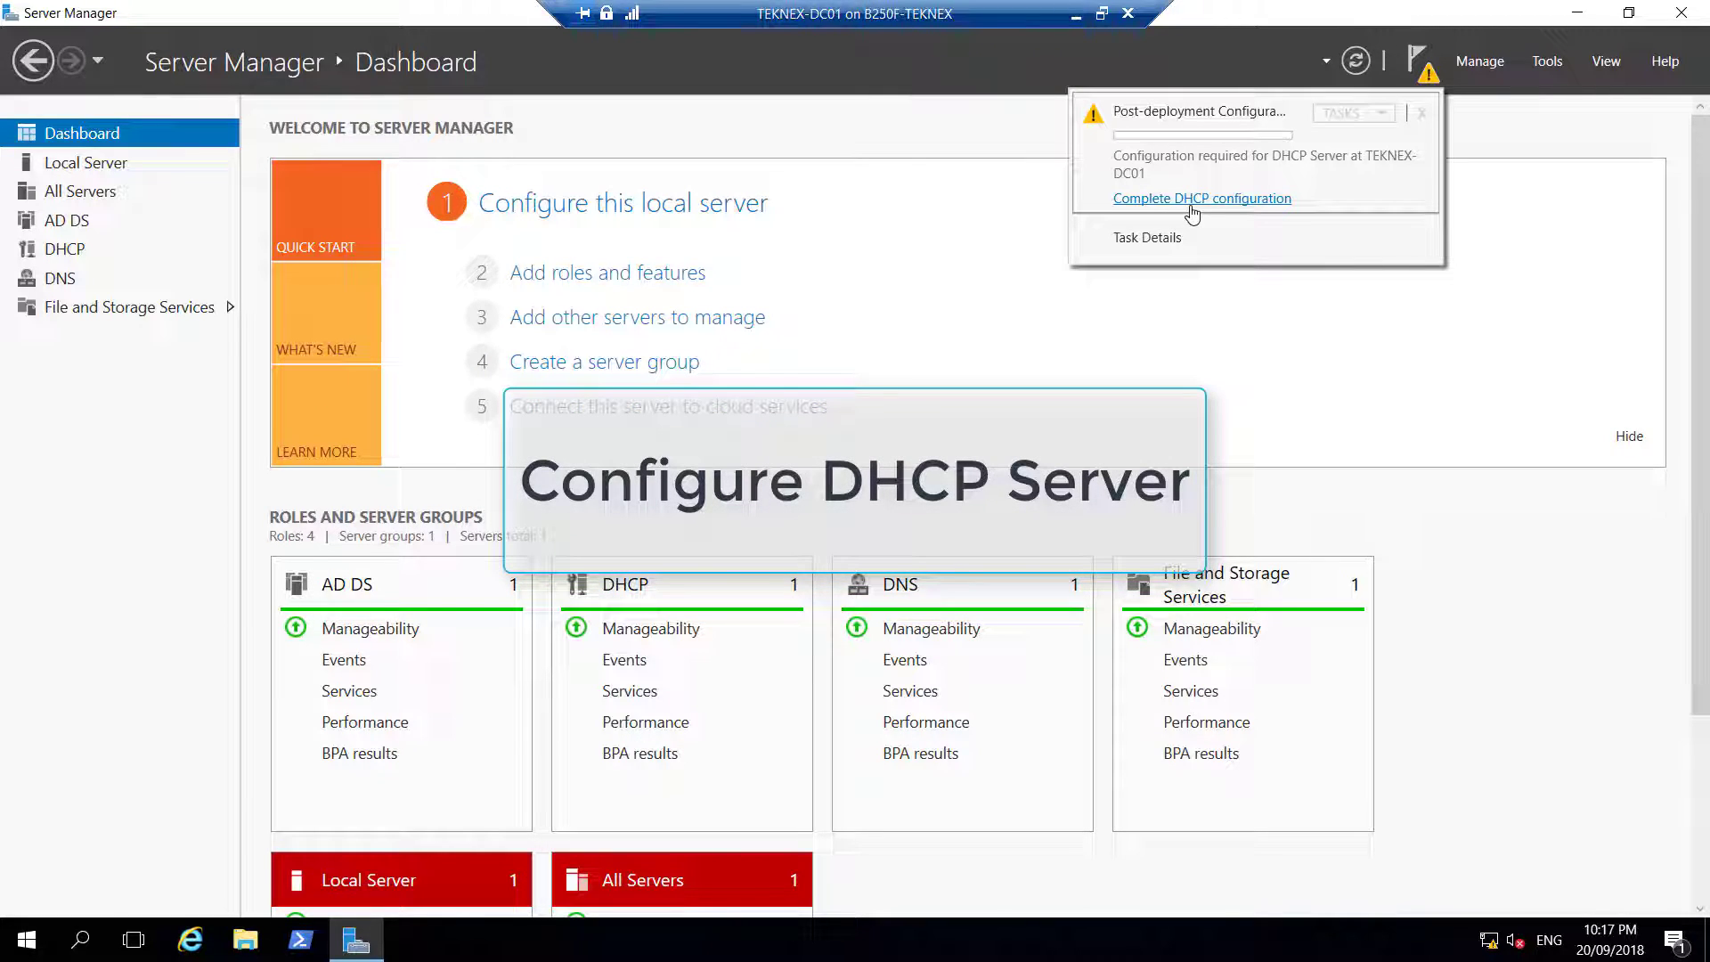
pyautogui.click(1193, 203)
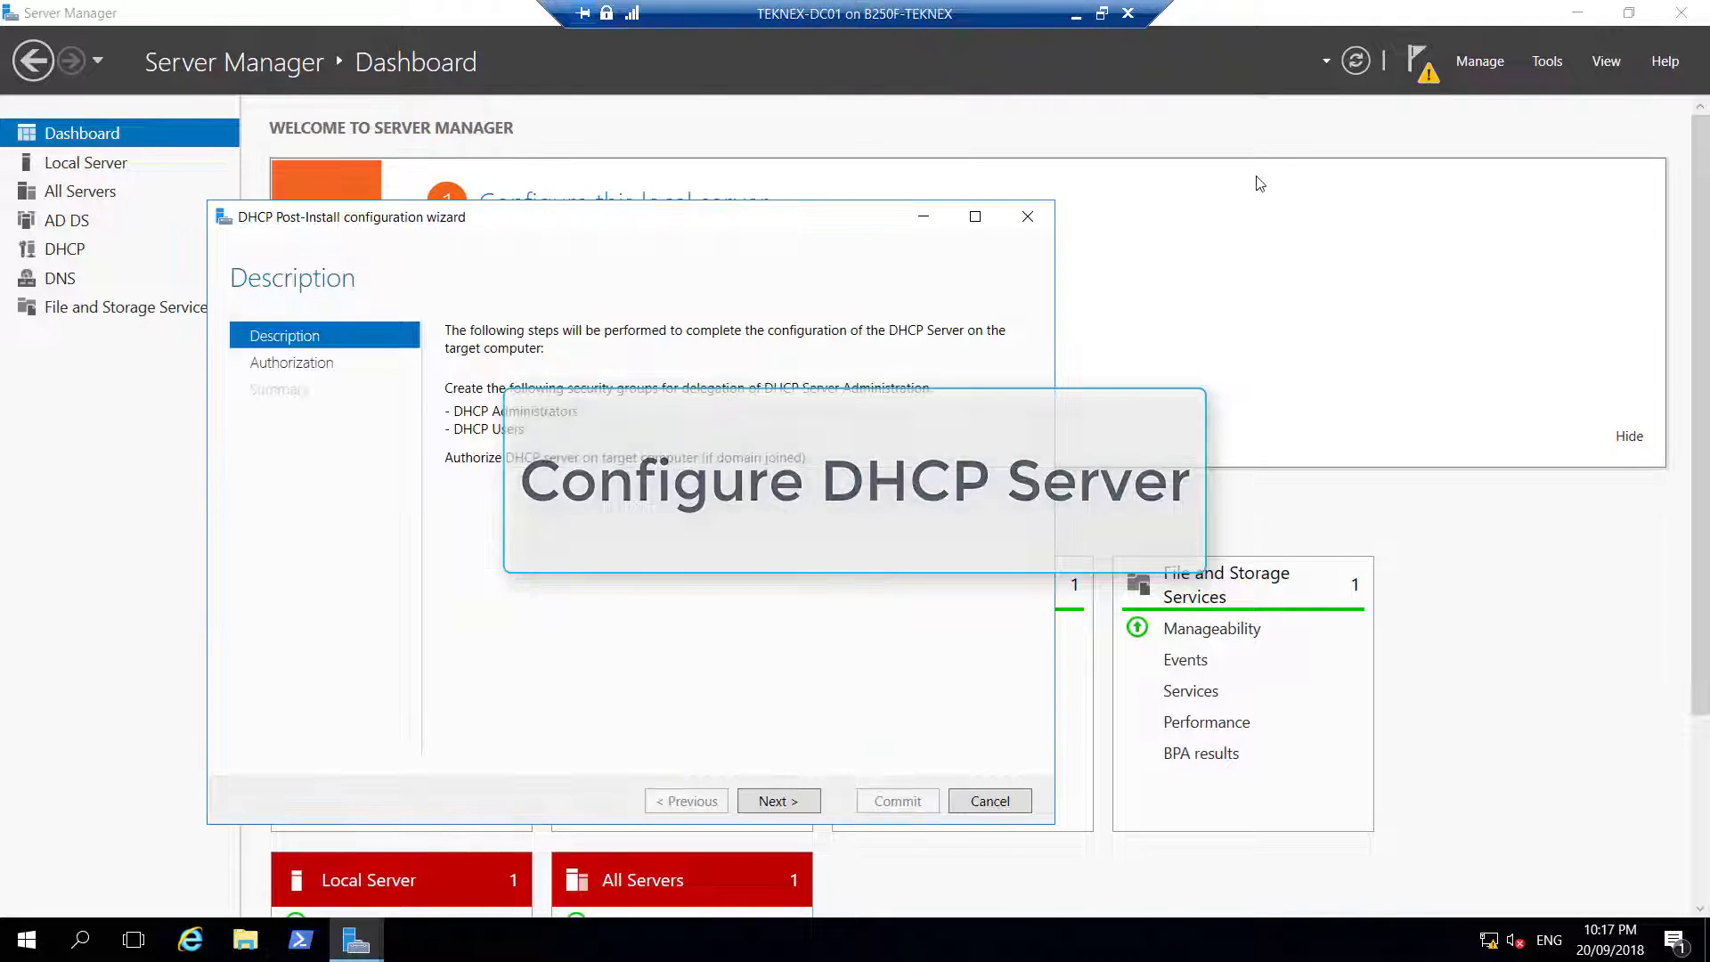
pyautogui.click(779, 800)
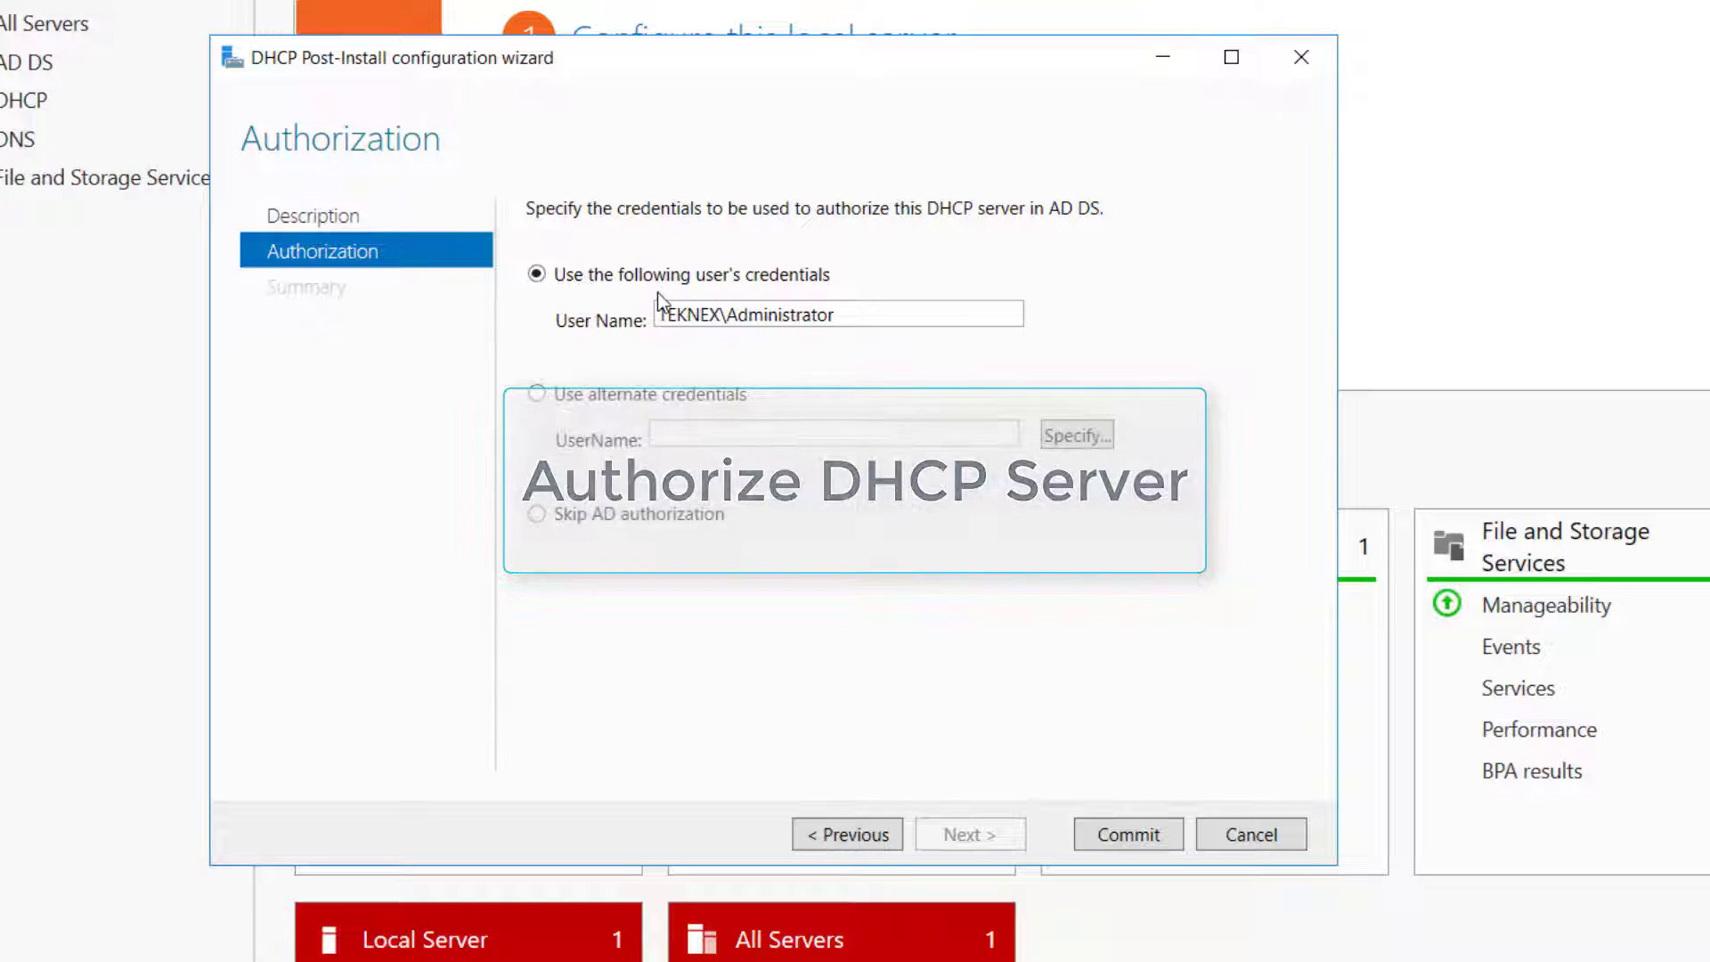
pyautogui.click(854, 313)
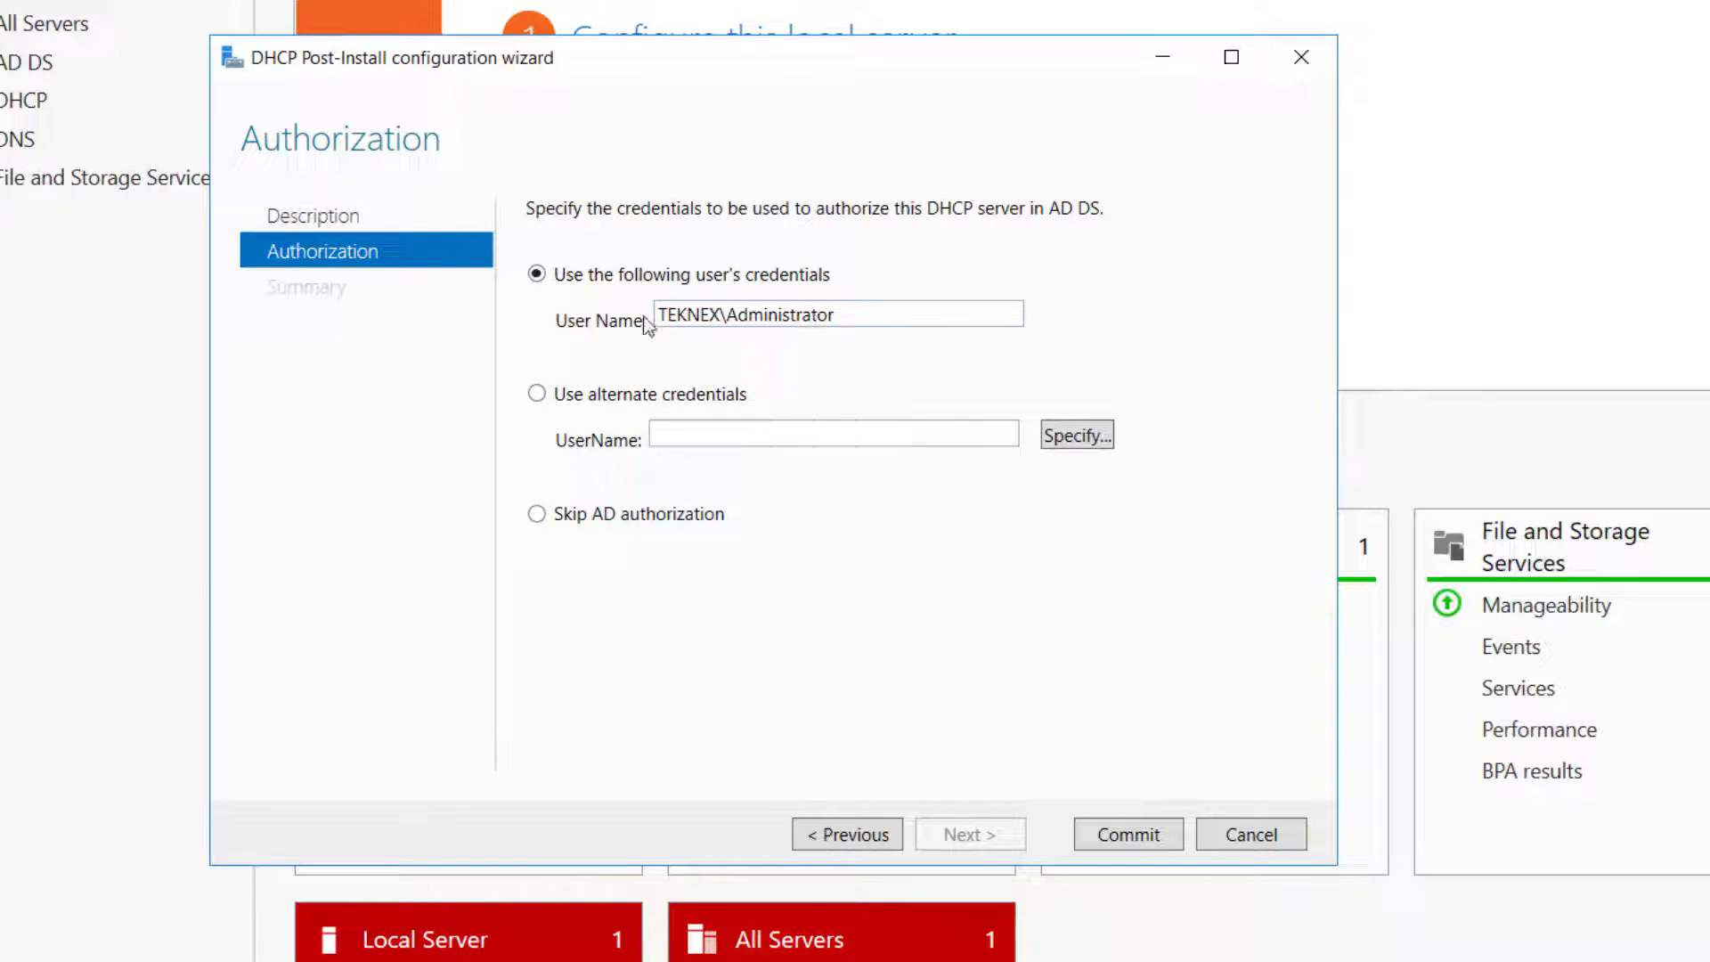
pyautogui.hotkey('ctrl', 'a')
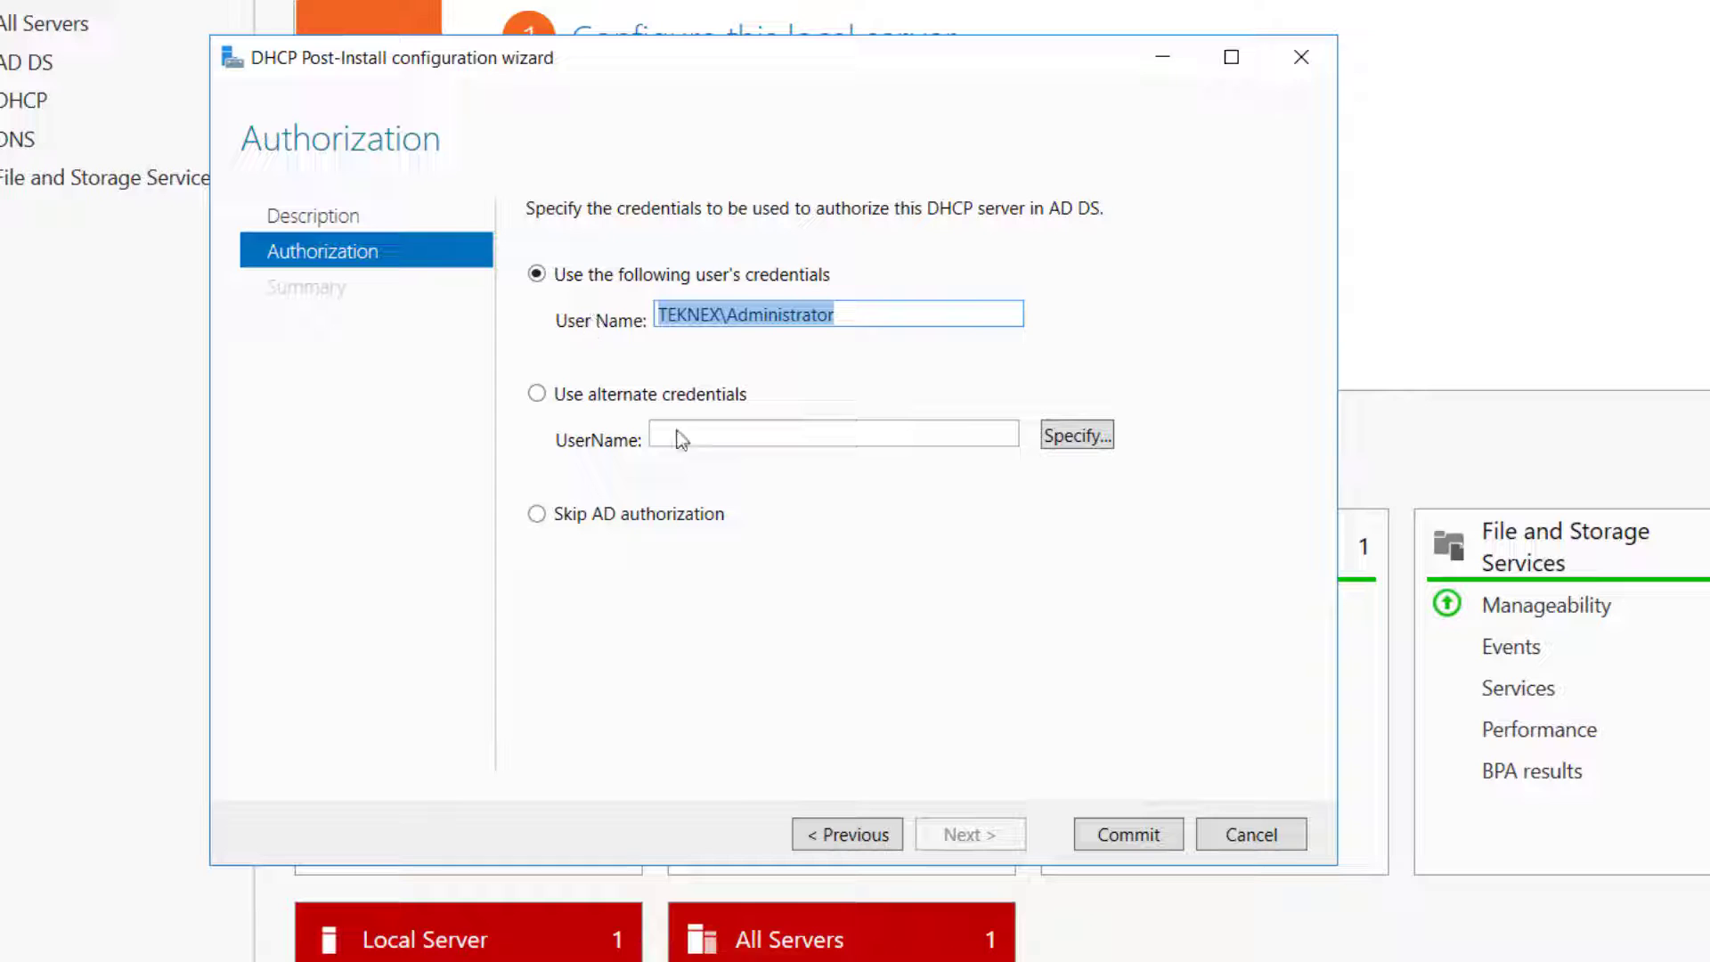
pyautogui.click(1129, 835)
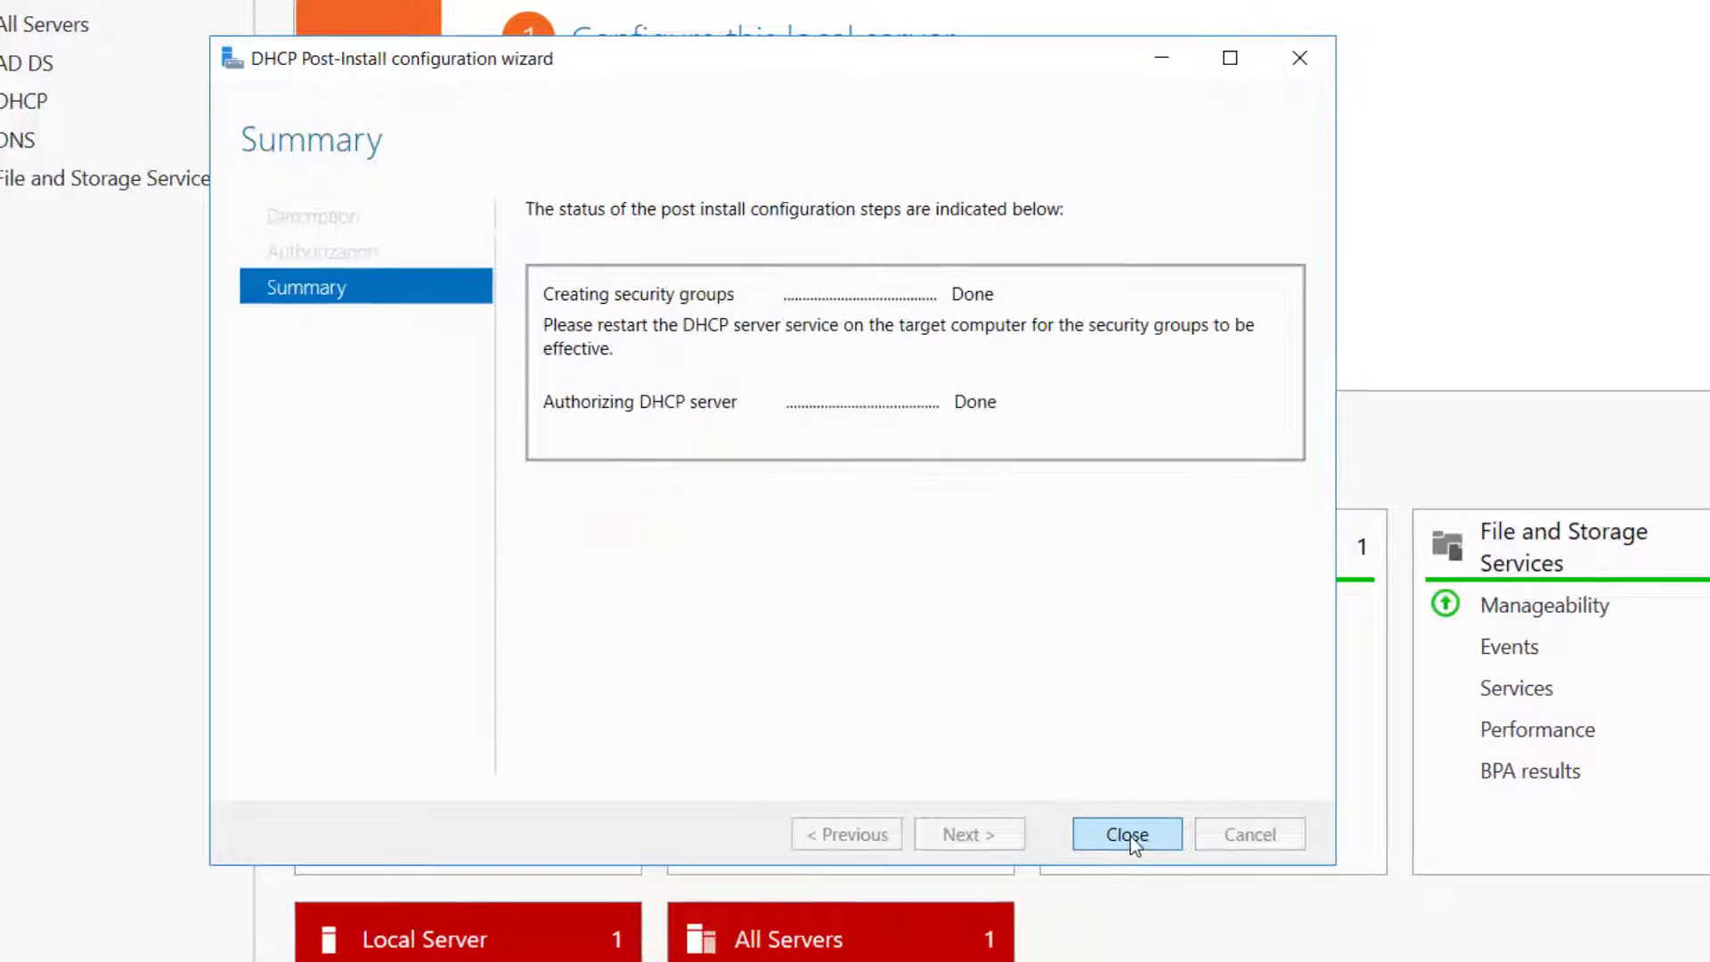
pyautogui.click(1081, 828)
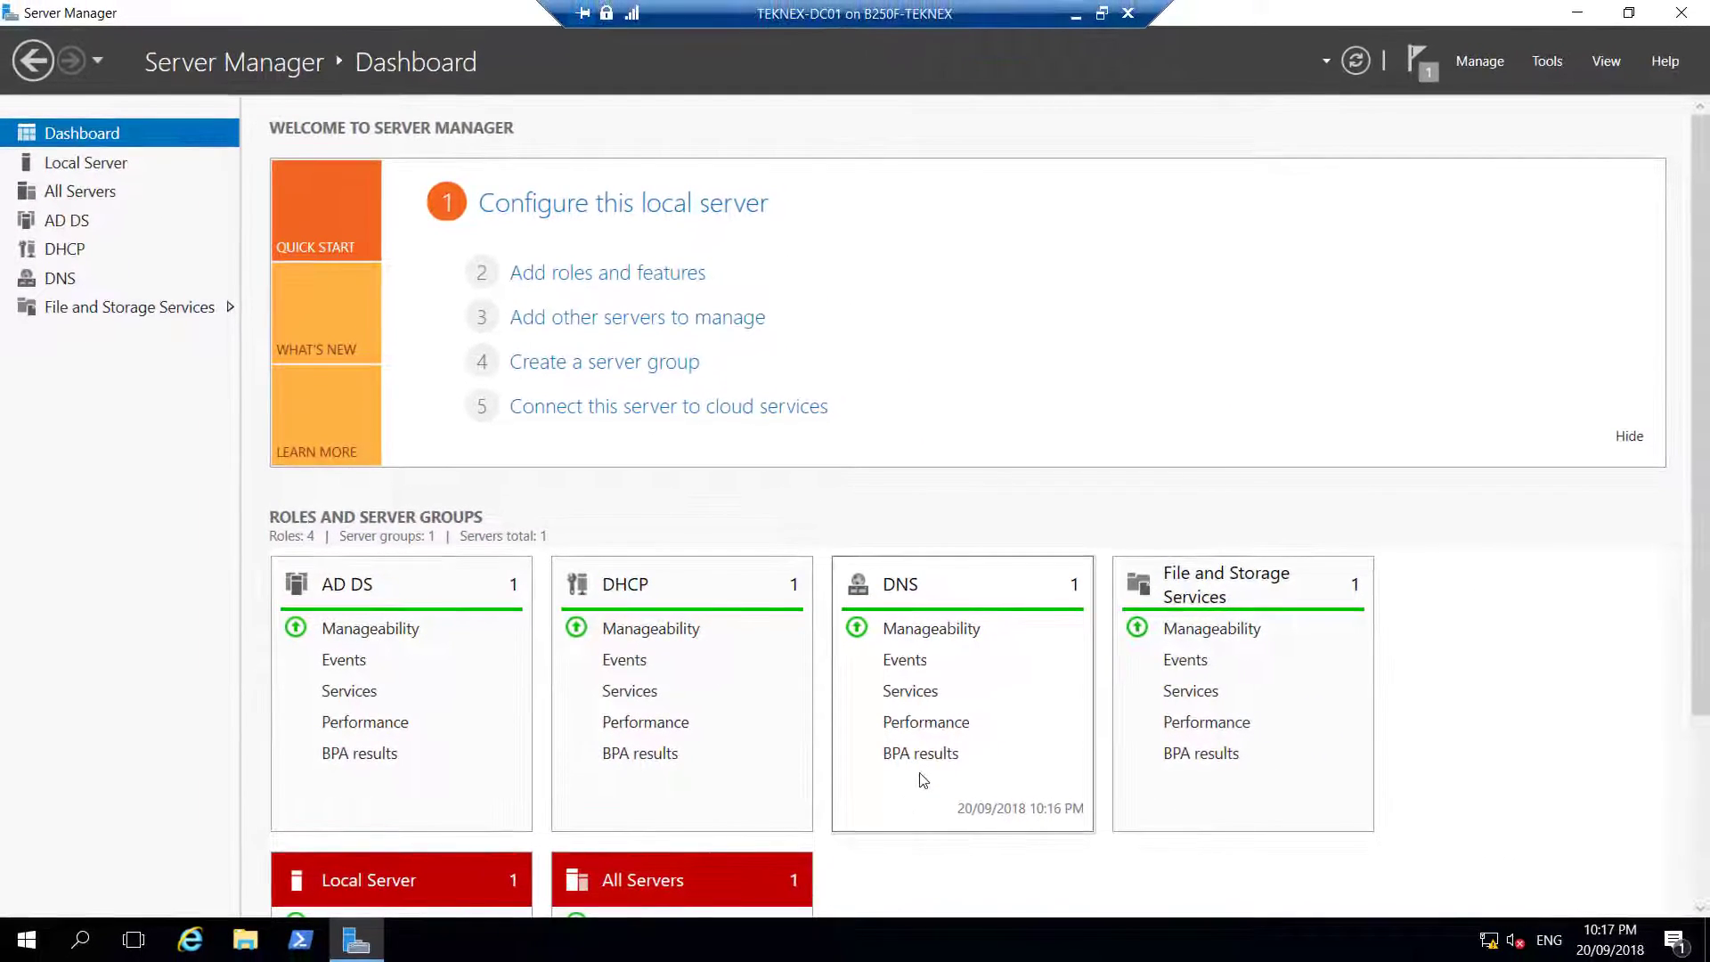
# Launch the DHCP console from the TEKNEX-DC01 entry on the DHCP servers page, then close it
pyautogui.click(75, 256)
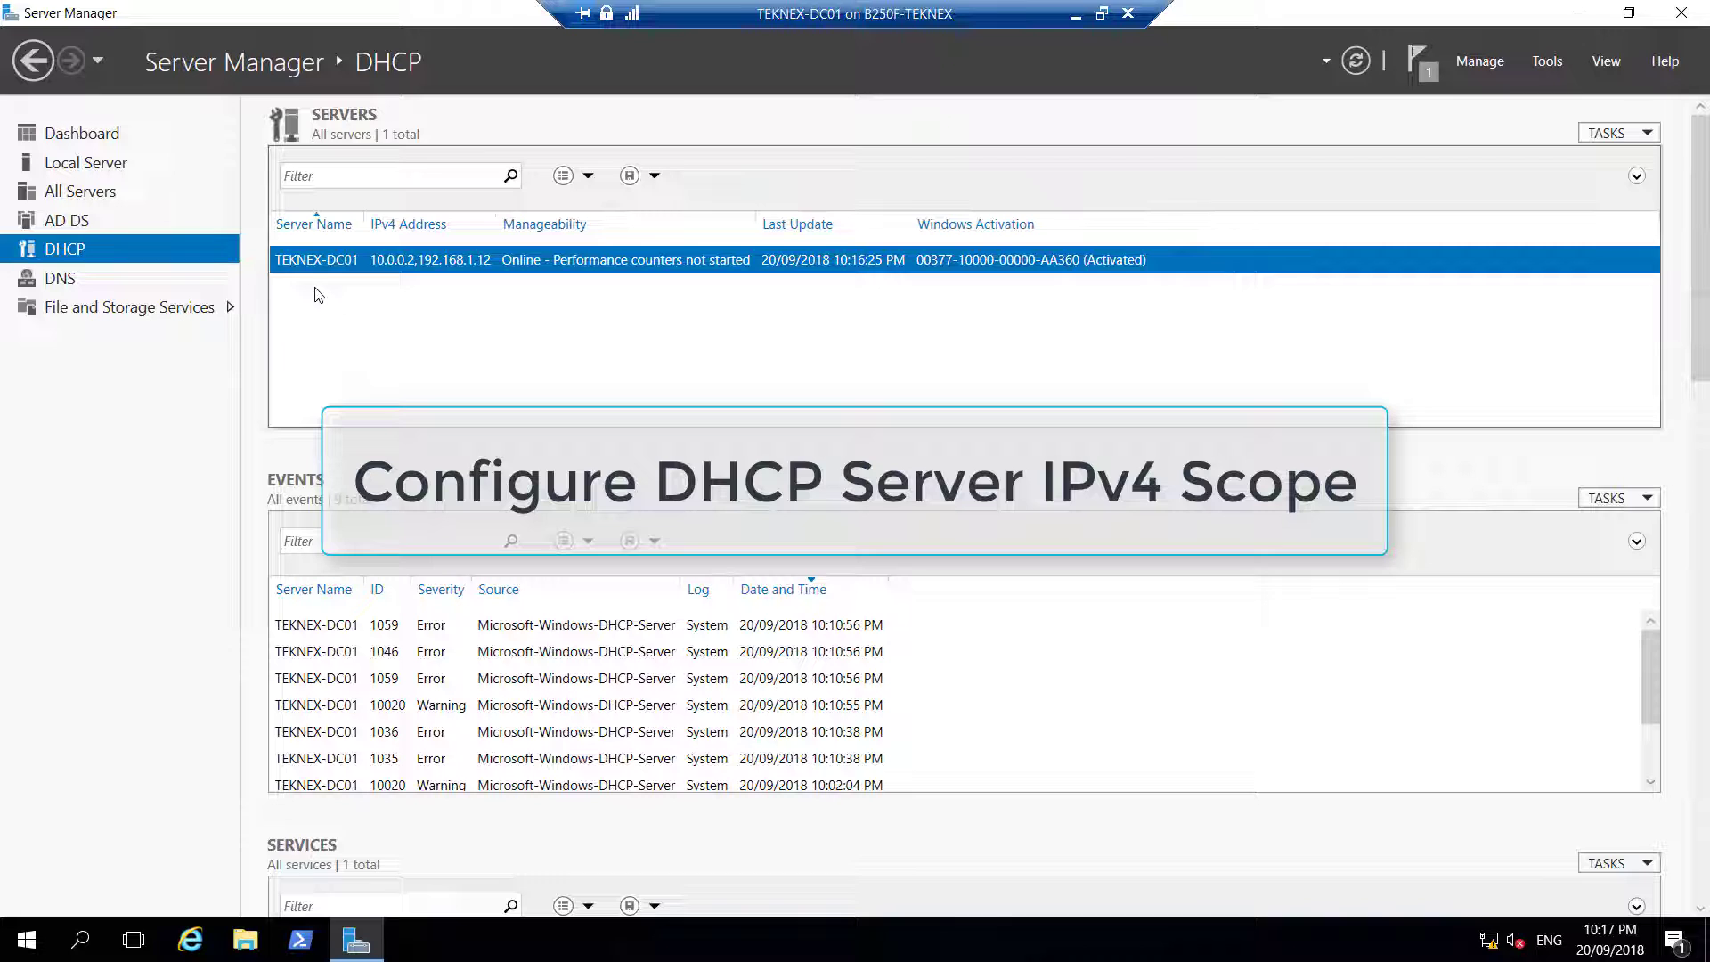
pyautogui.rightClick(333, 263)
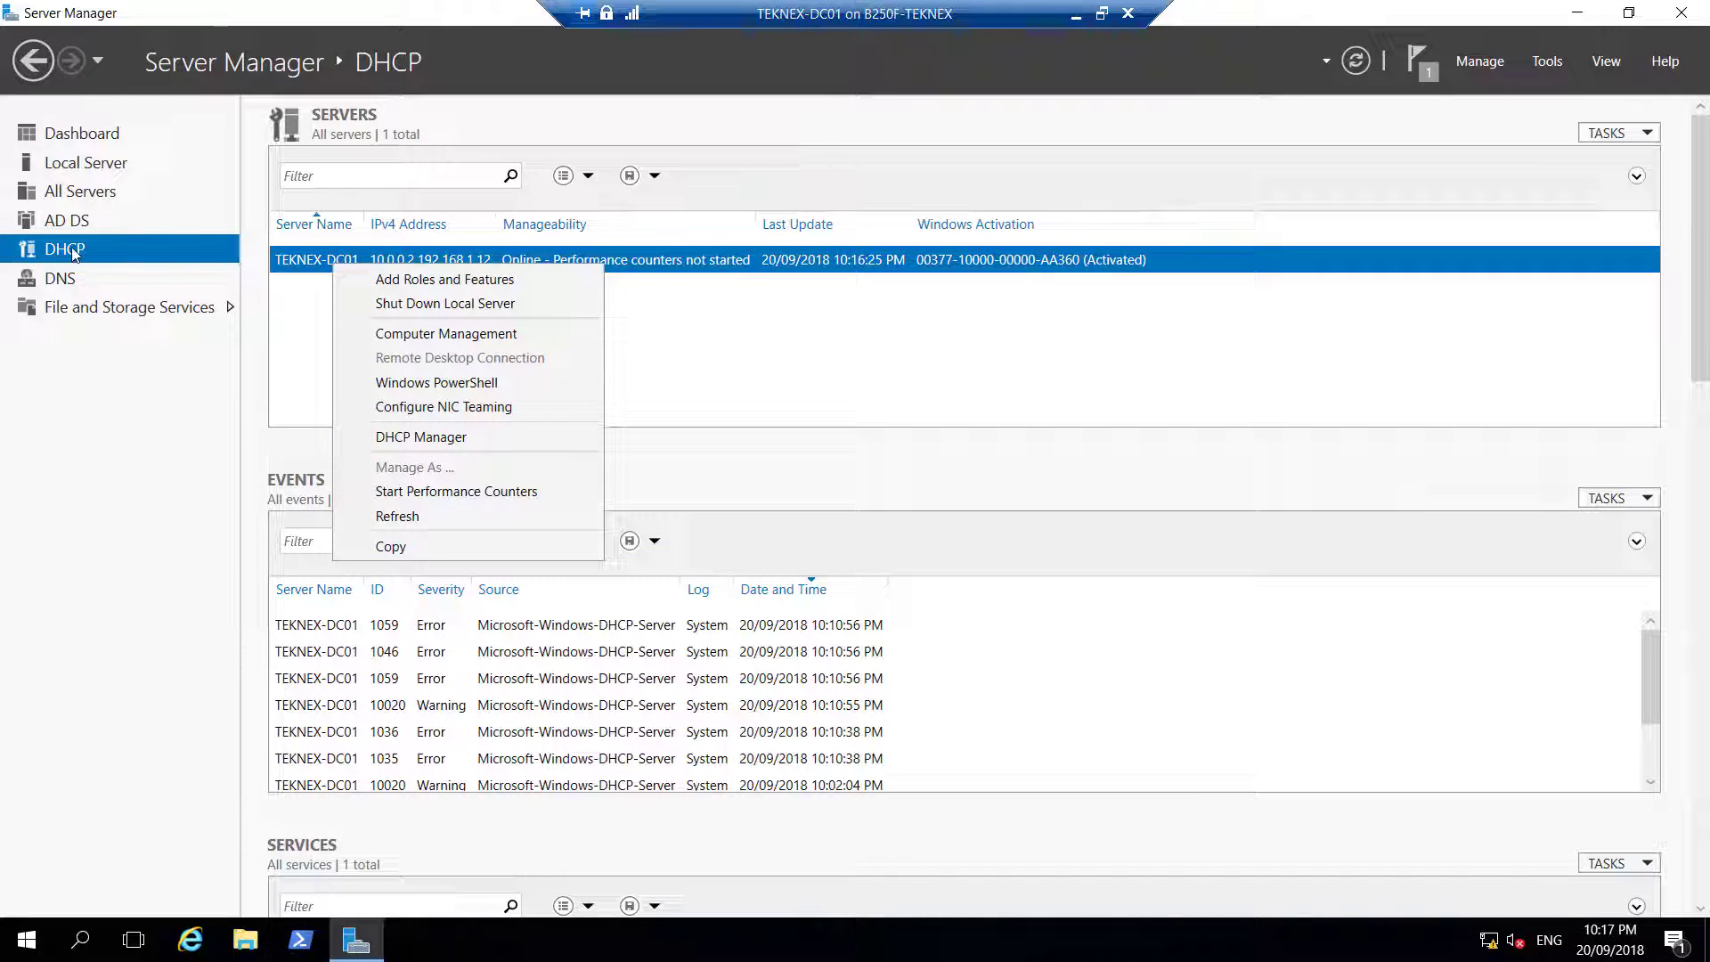
pyautogui.click(453, 442)
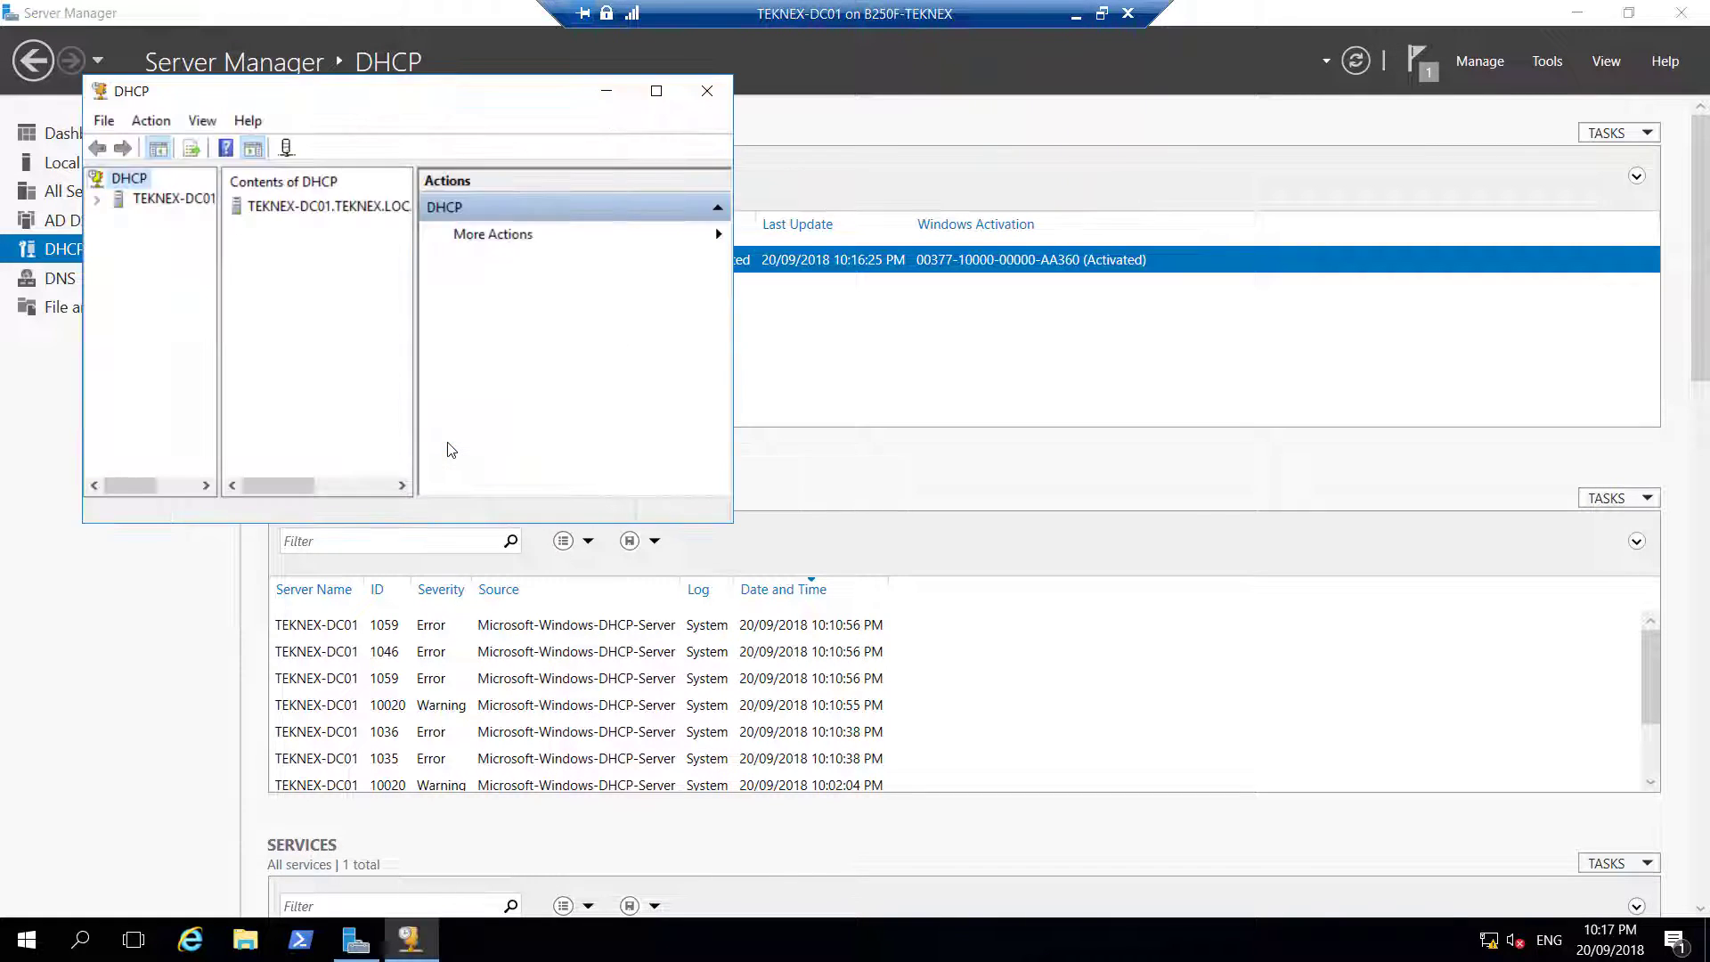
pyautogui.click(1548, 62)
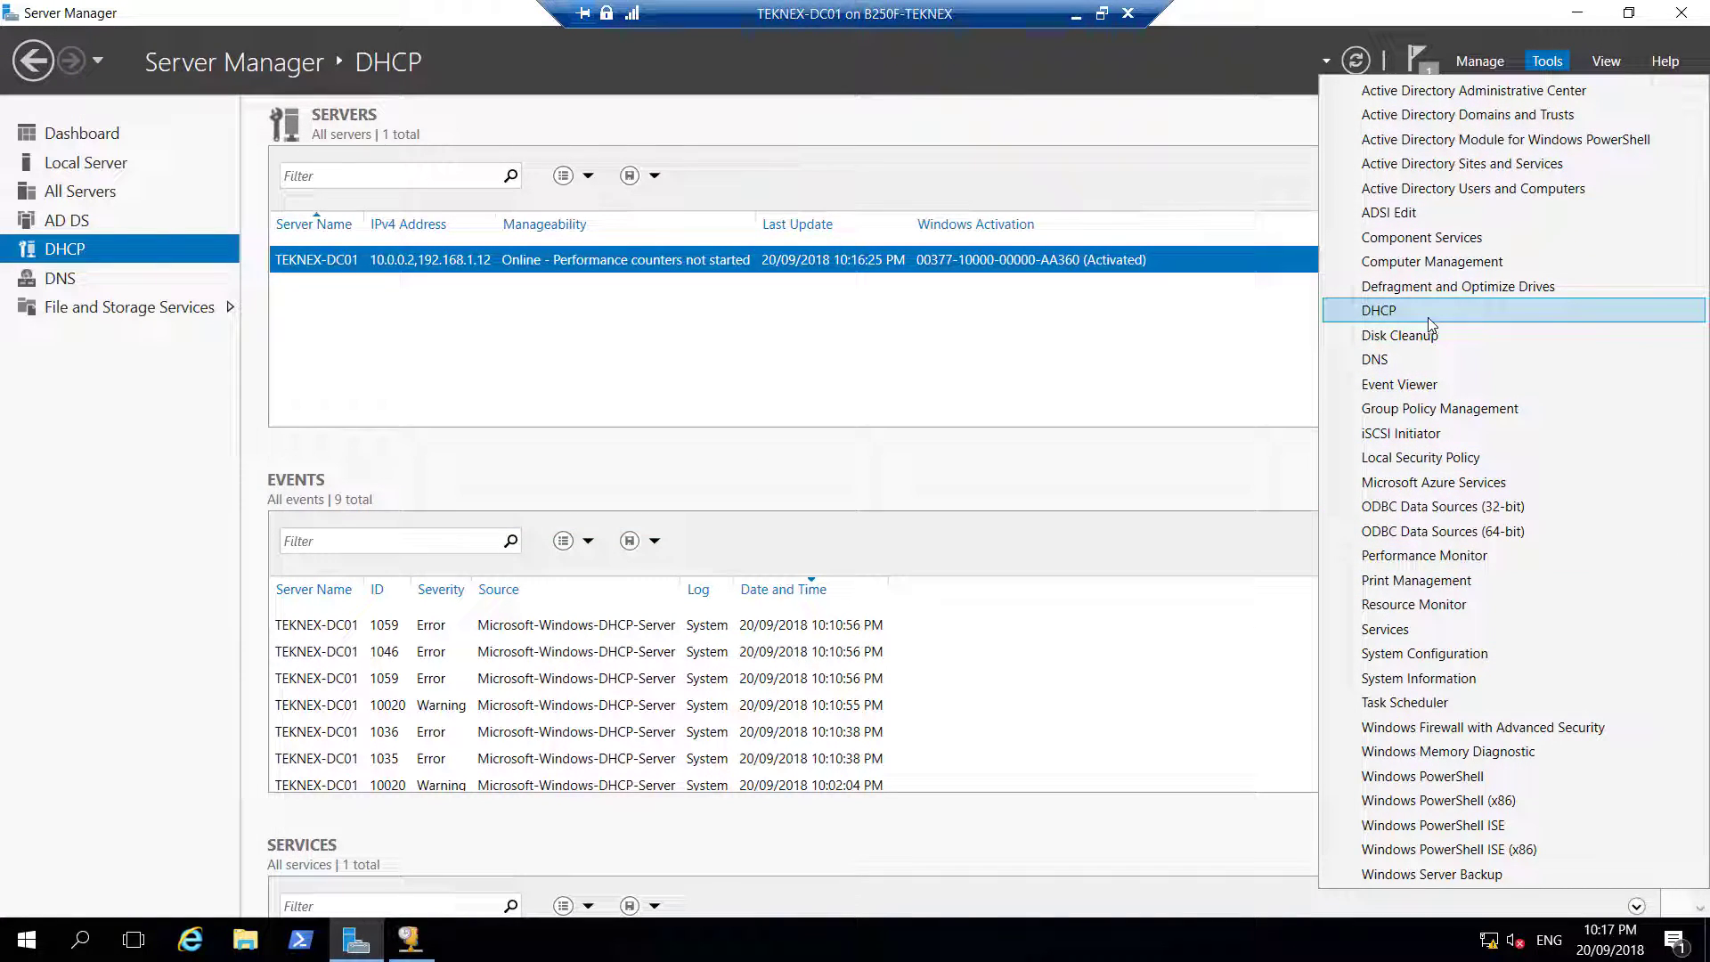
pyautogui.rightClick(409, 938)
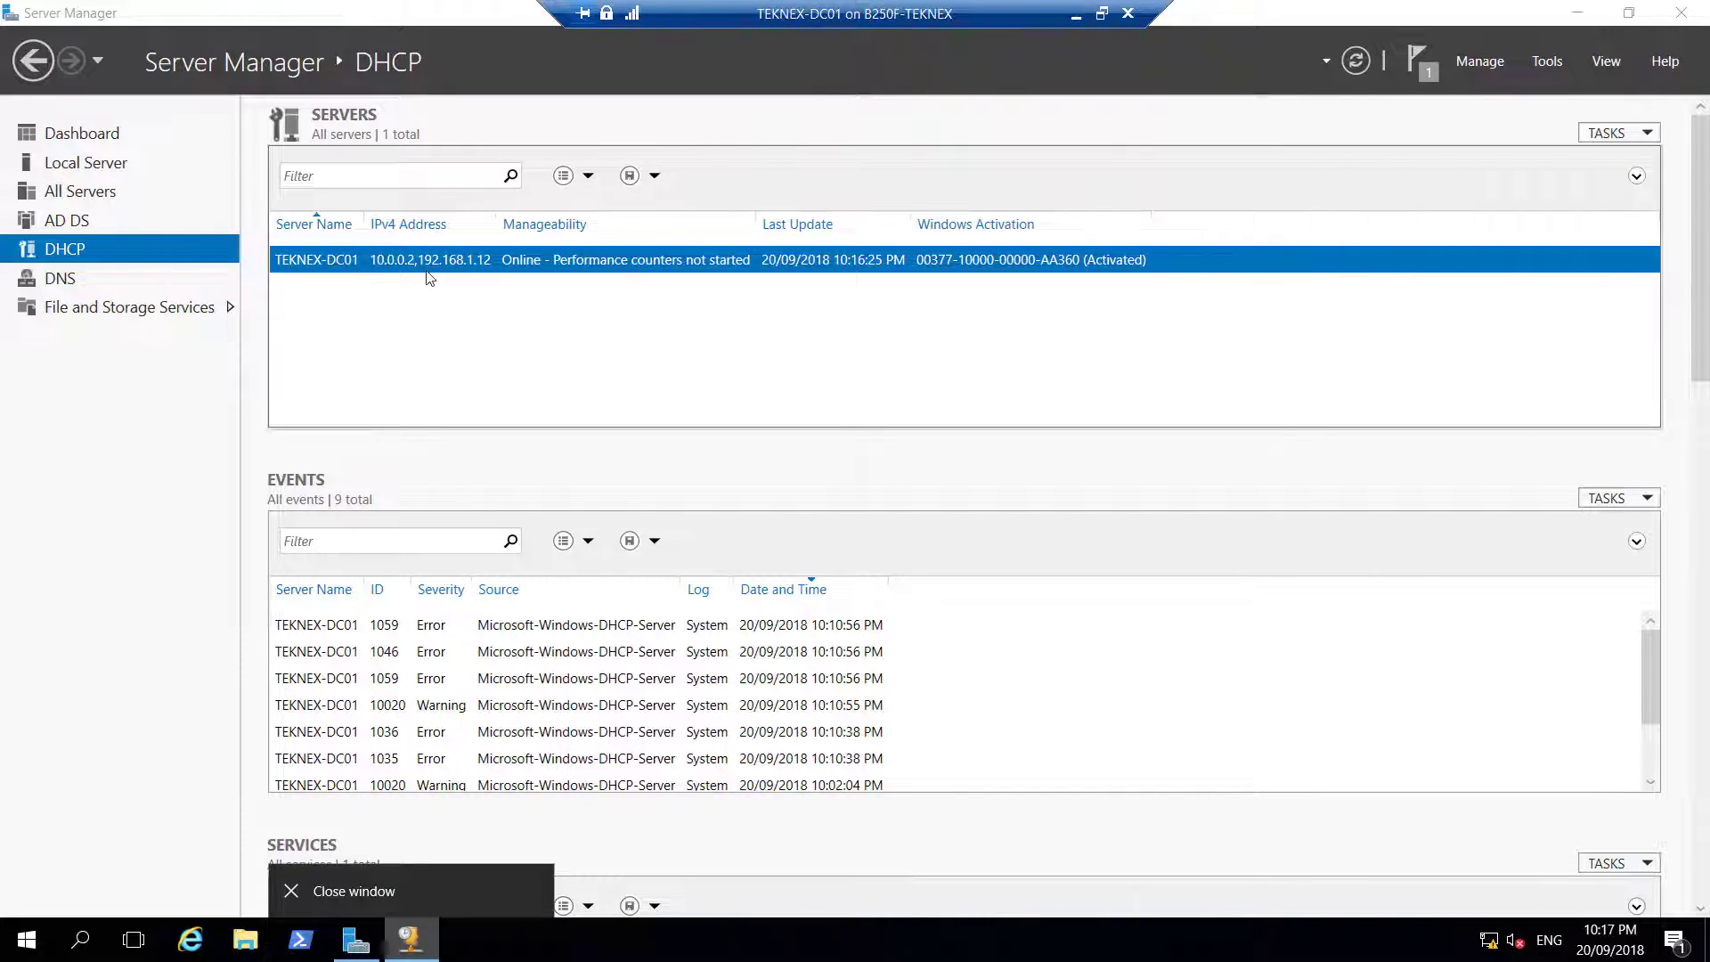
pyautogui.click(357, 891)
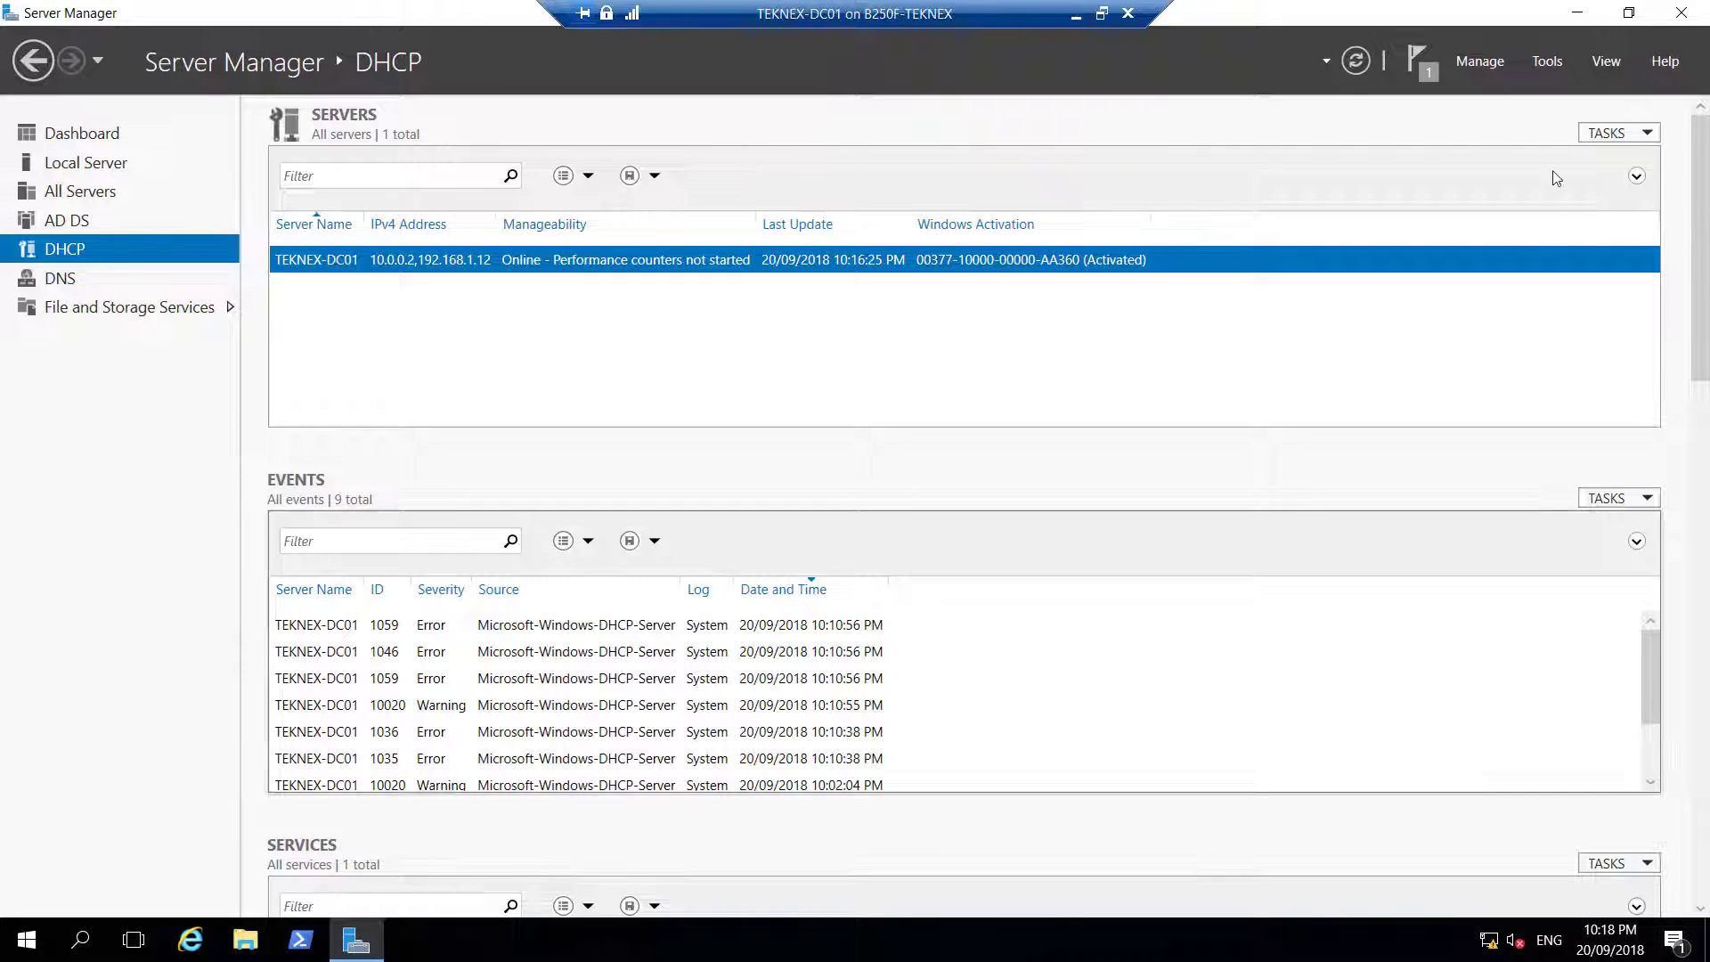
# Reopen DHCP from Tools, enlarge its window, and expand teknex-dc01.teknex.local and IPv4
pyautogui.click(1547, 61)
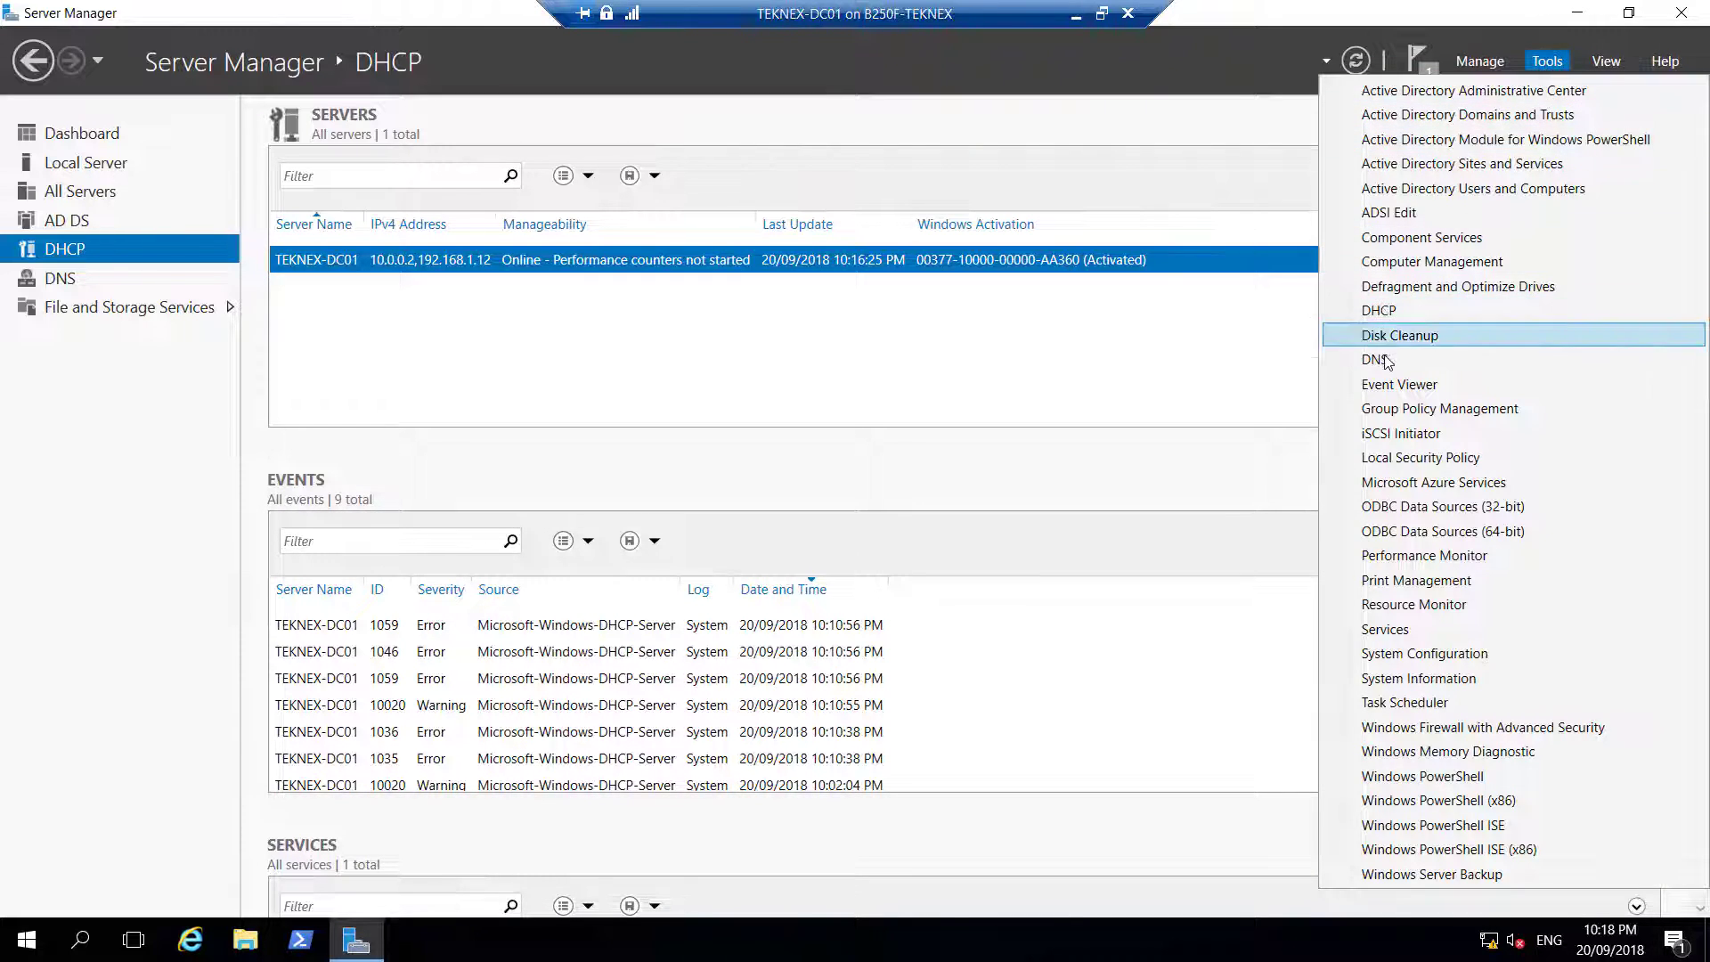
pyautogui.click(1379, 310)
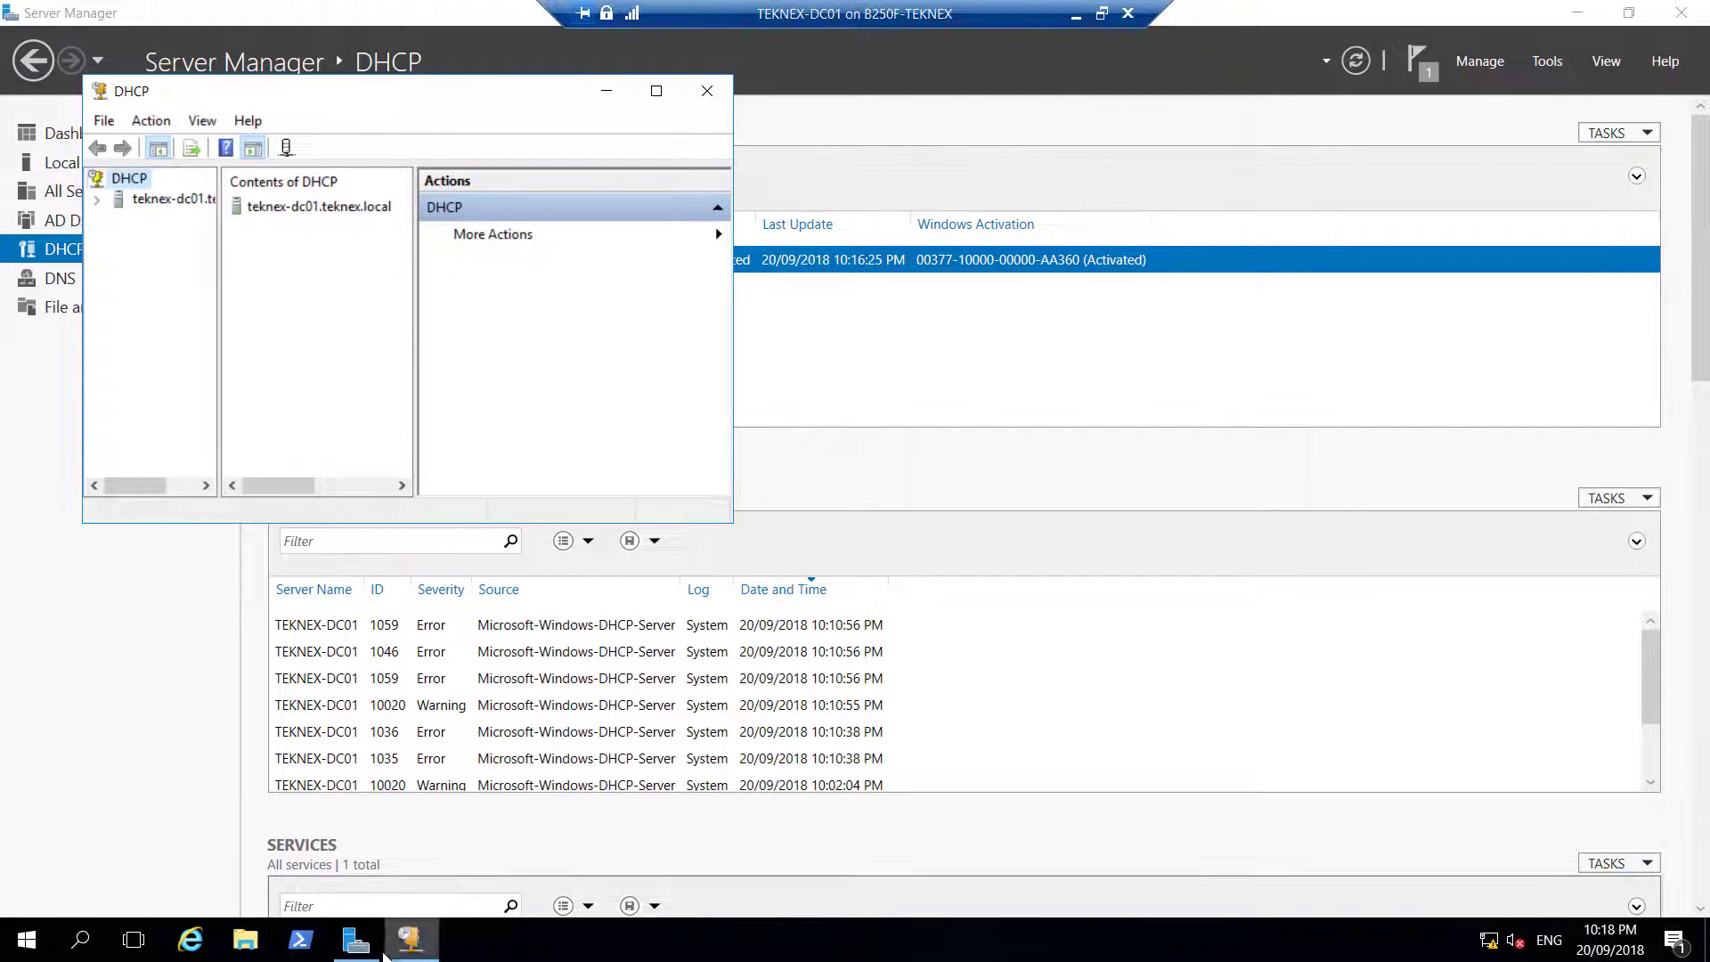
pyautogui.rightClick(405, 942)
pyautogui.click(398, 862)
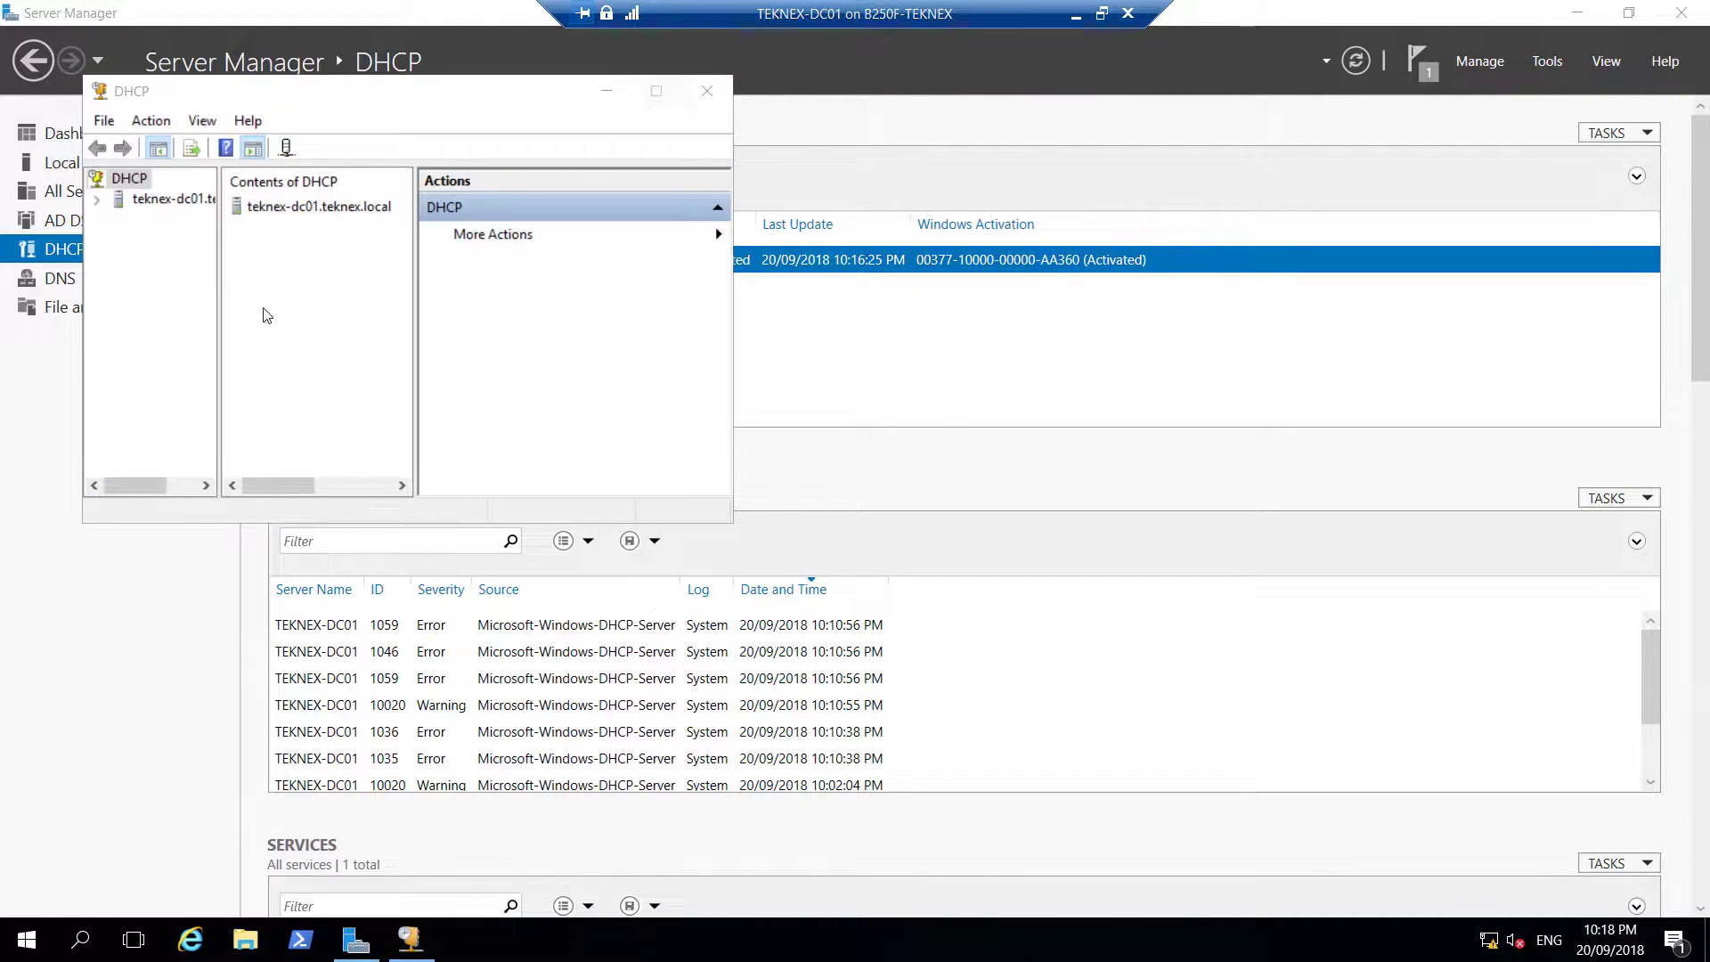
pyautogui.moveTo(730, 522); pyautogui.dragTo(1263, 709)
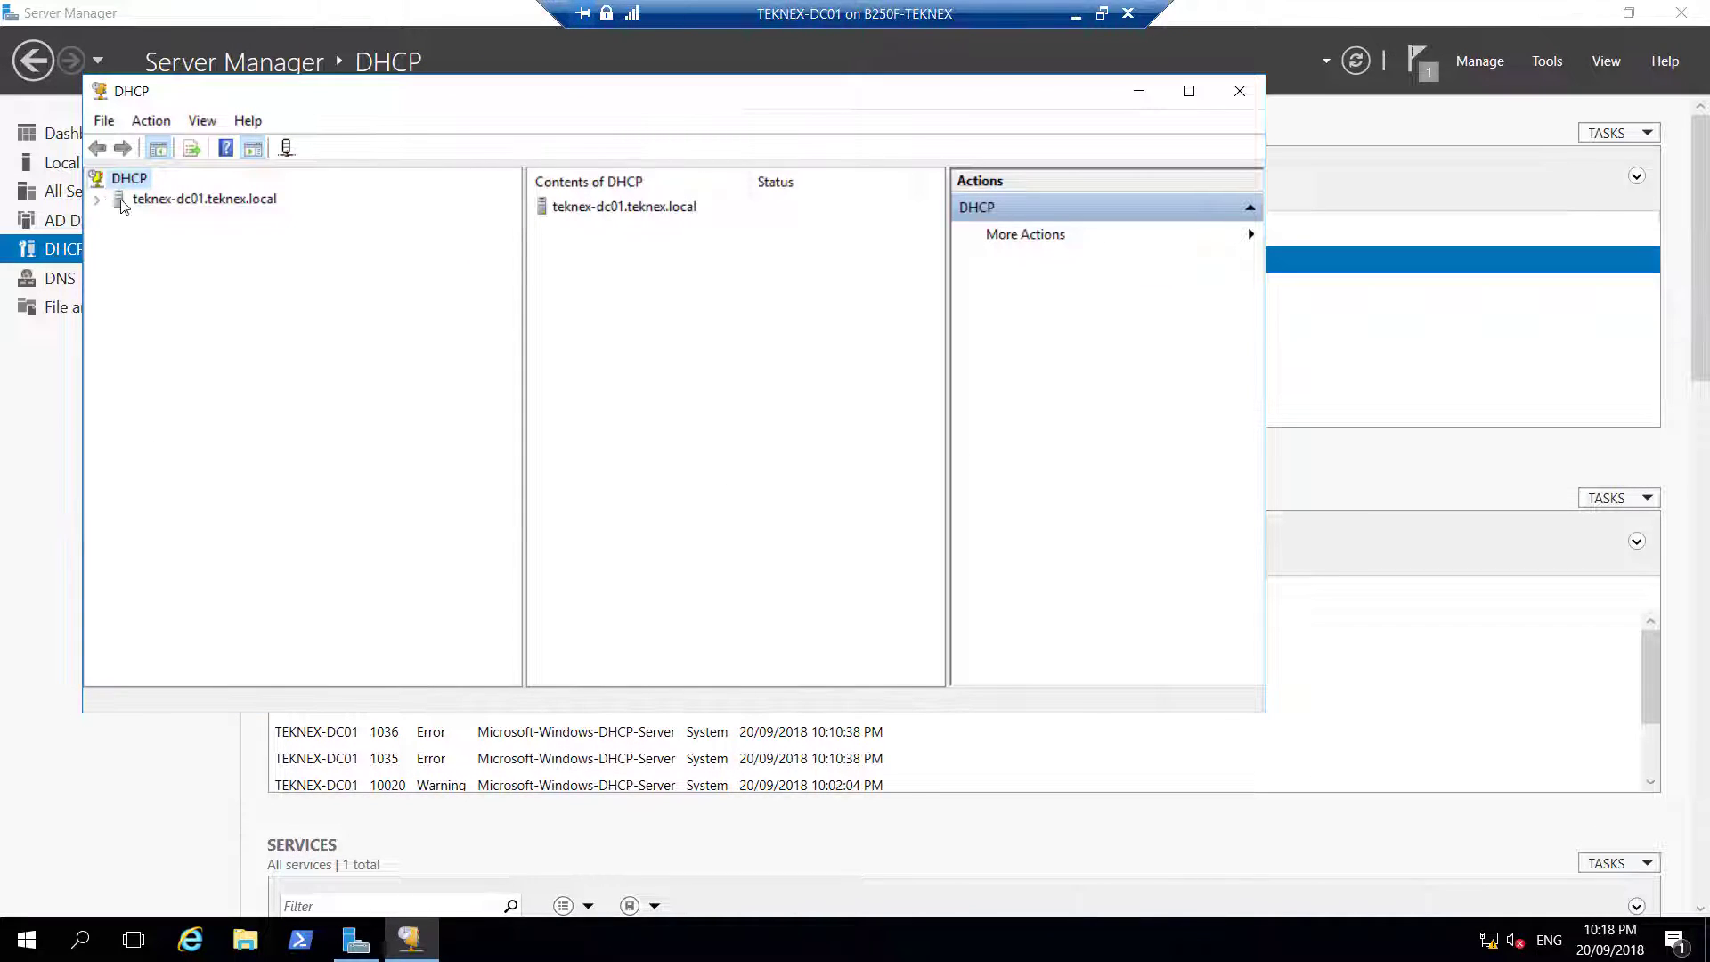
pyautogui.doubleClick(156, 201)
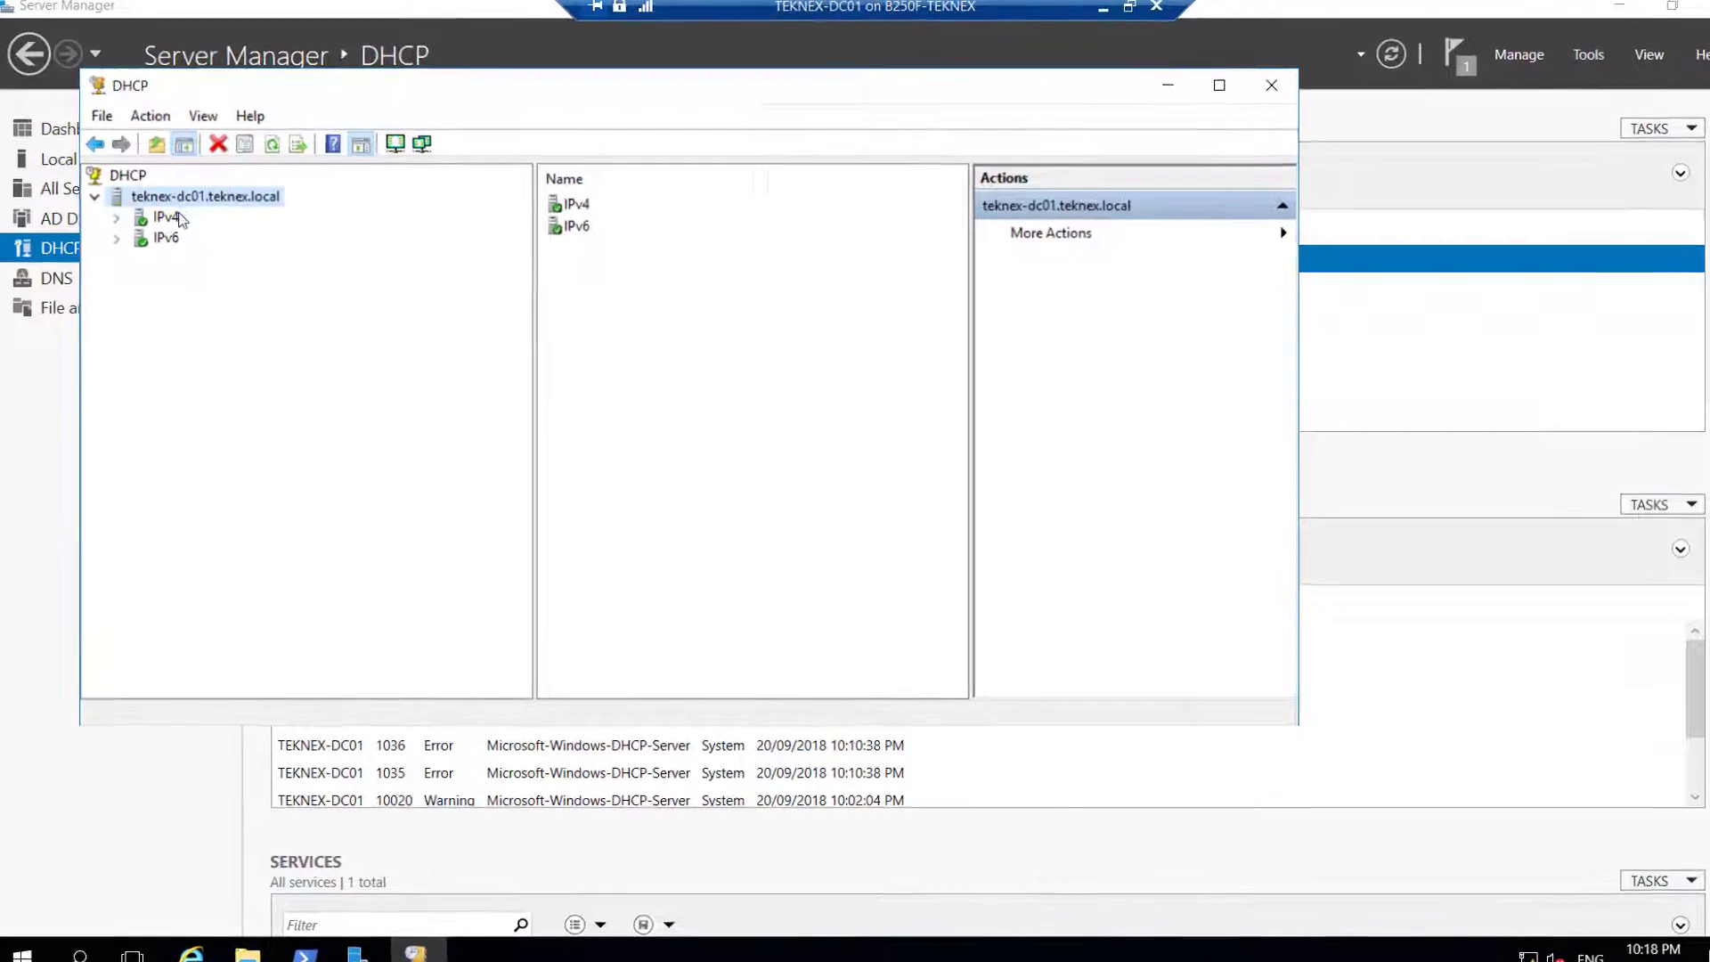
pyautogui.click(116, 216)
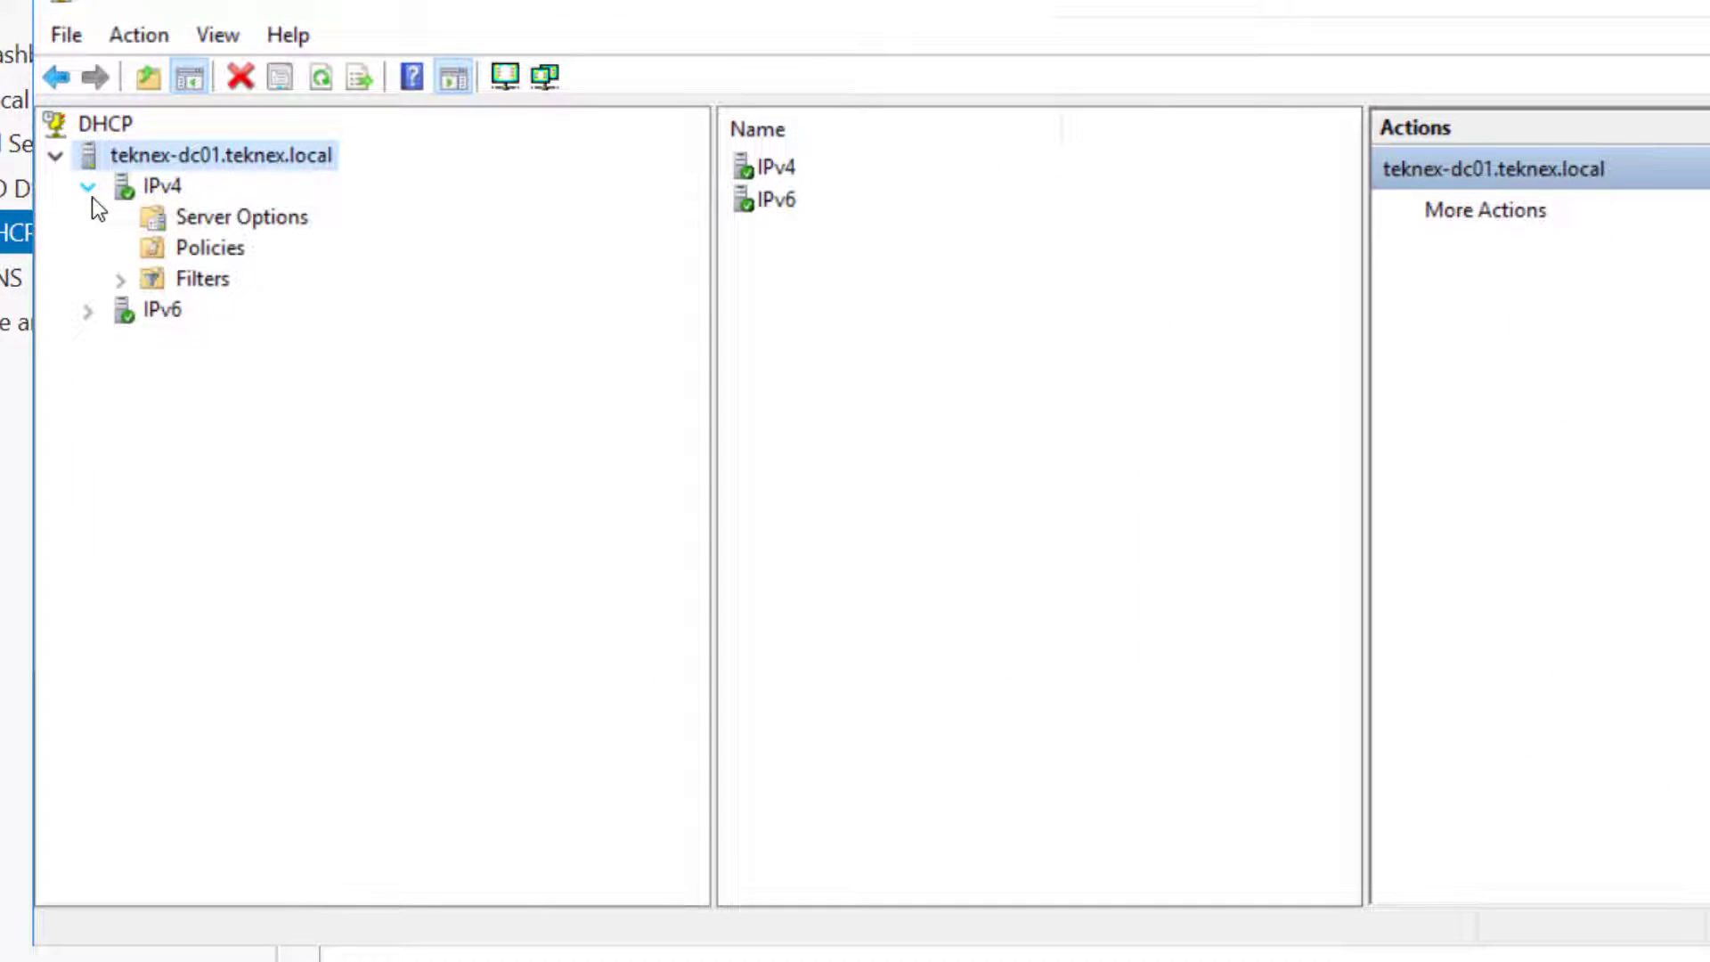
# Start a new IPv4 scope named Teknex Clients
pyautogui.rightClick(155, 191)
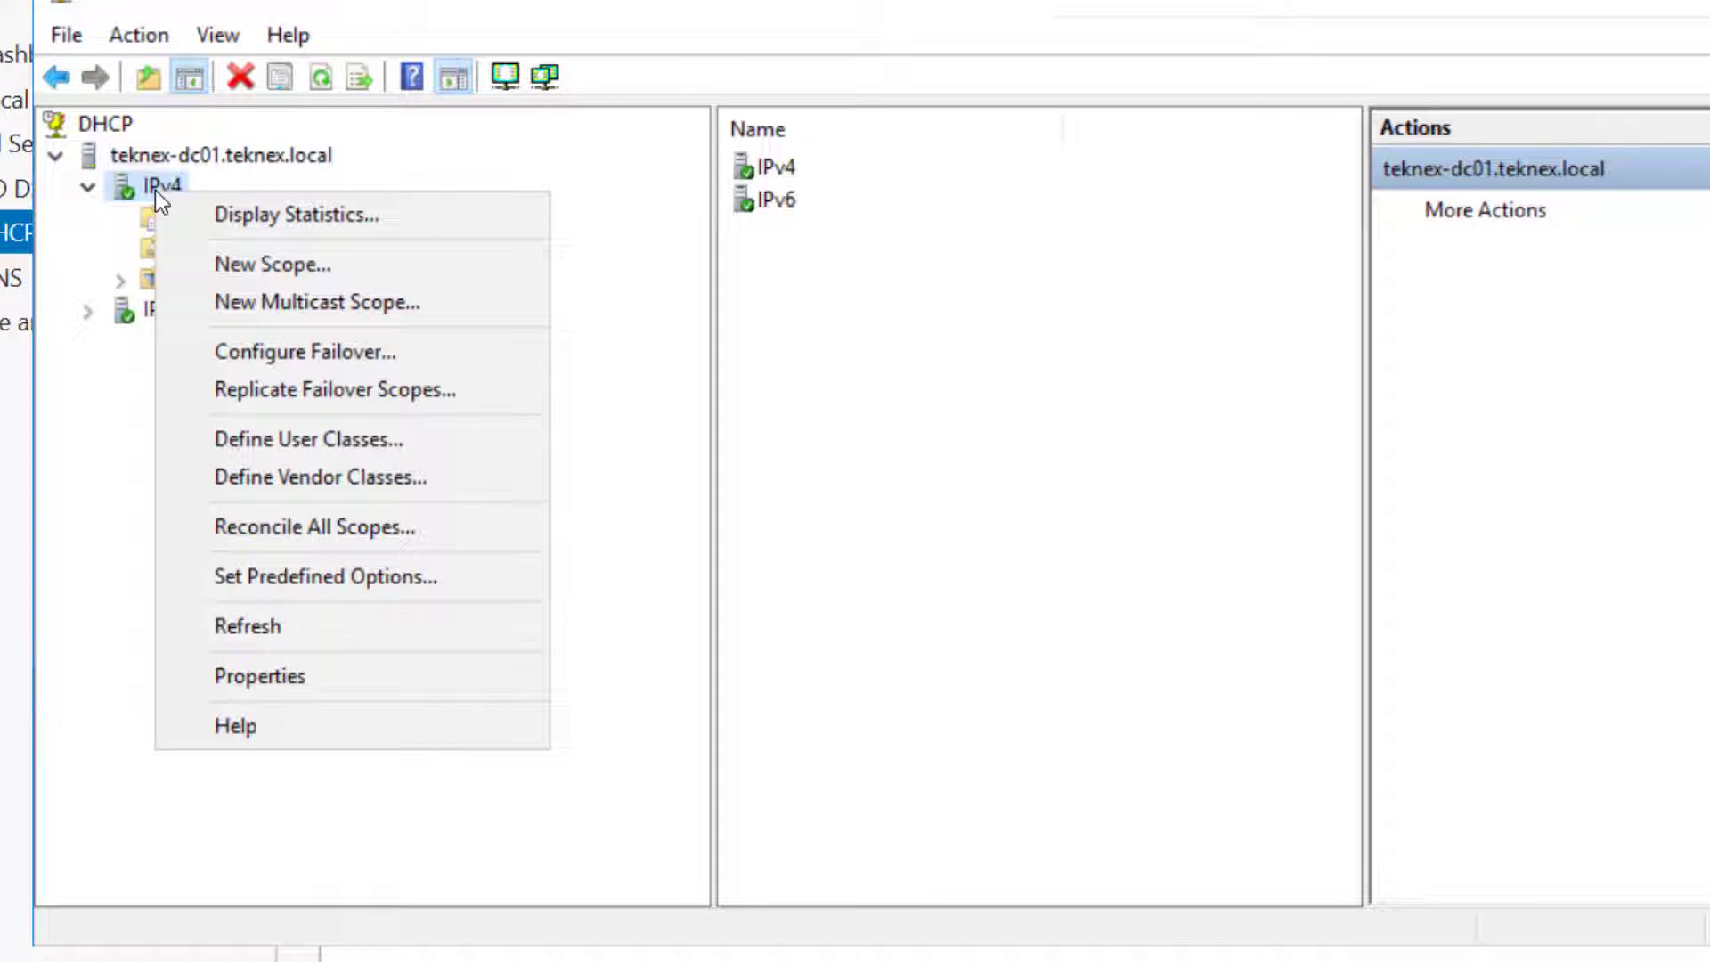
pyautogui.click(299, 267)
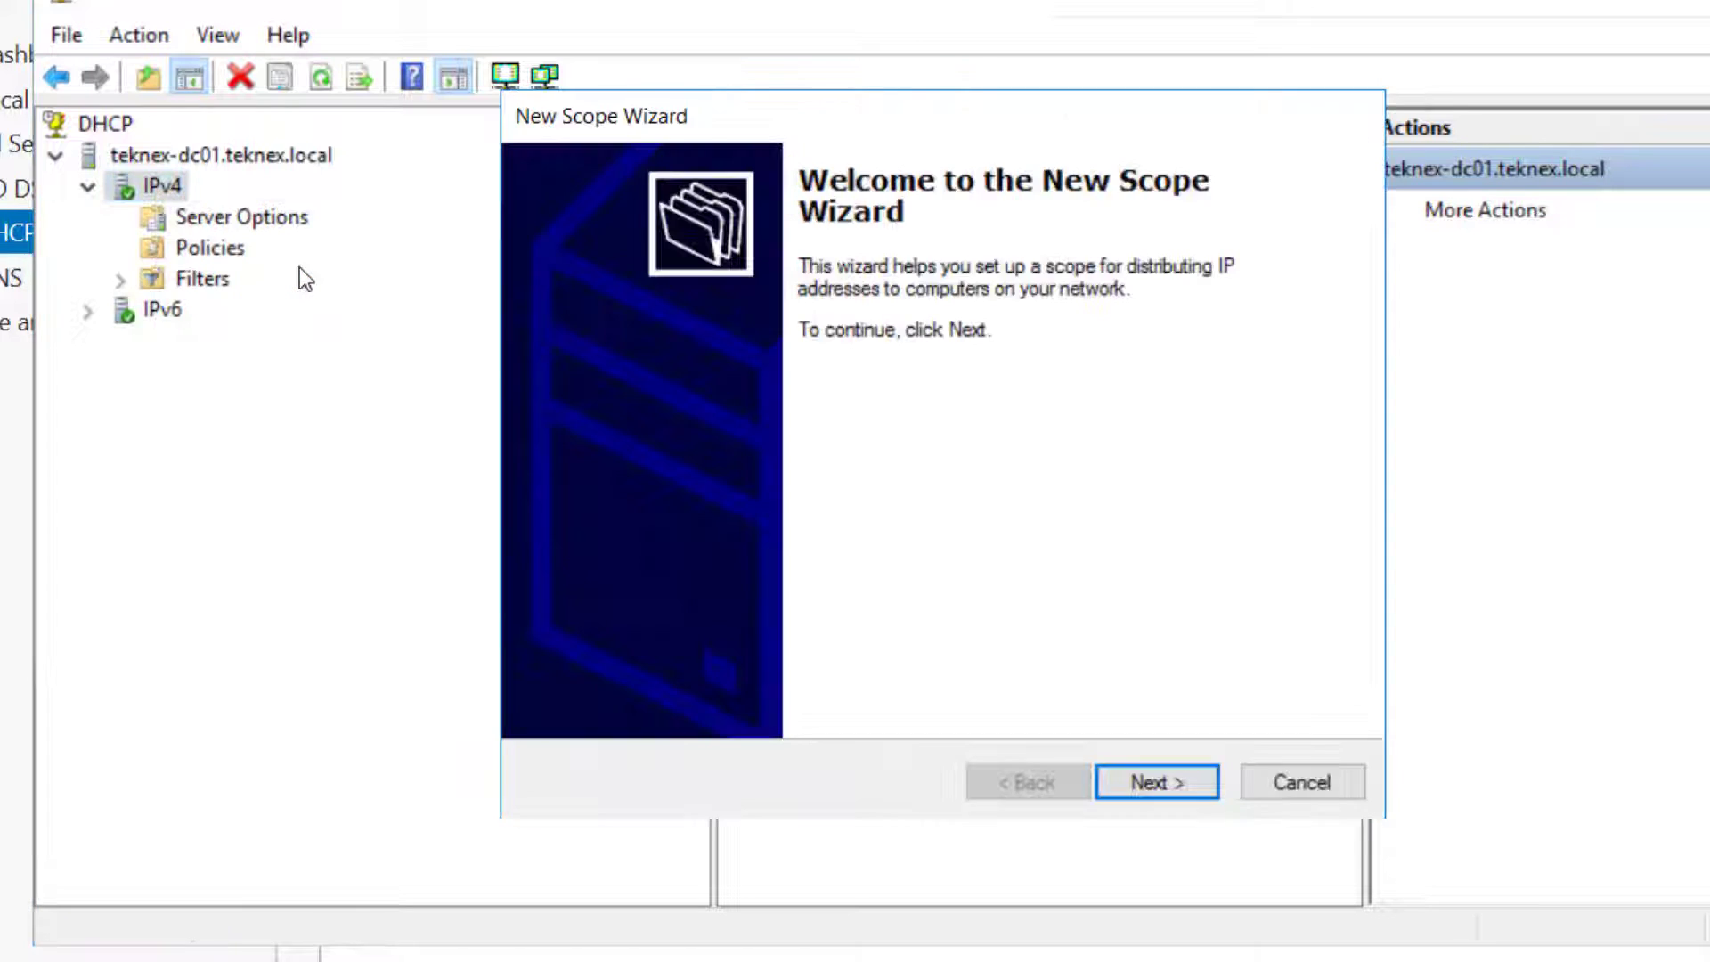
pyautogui.click(1181, 788)
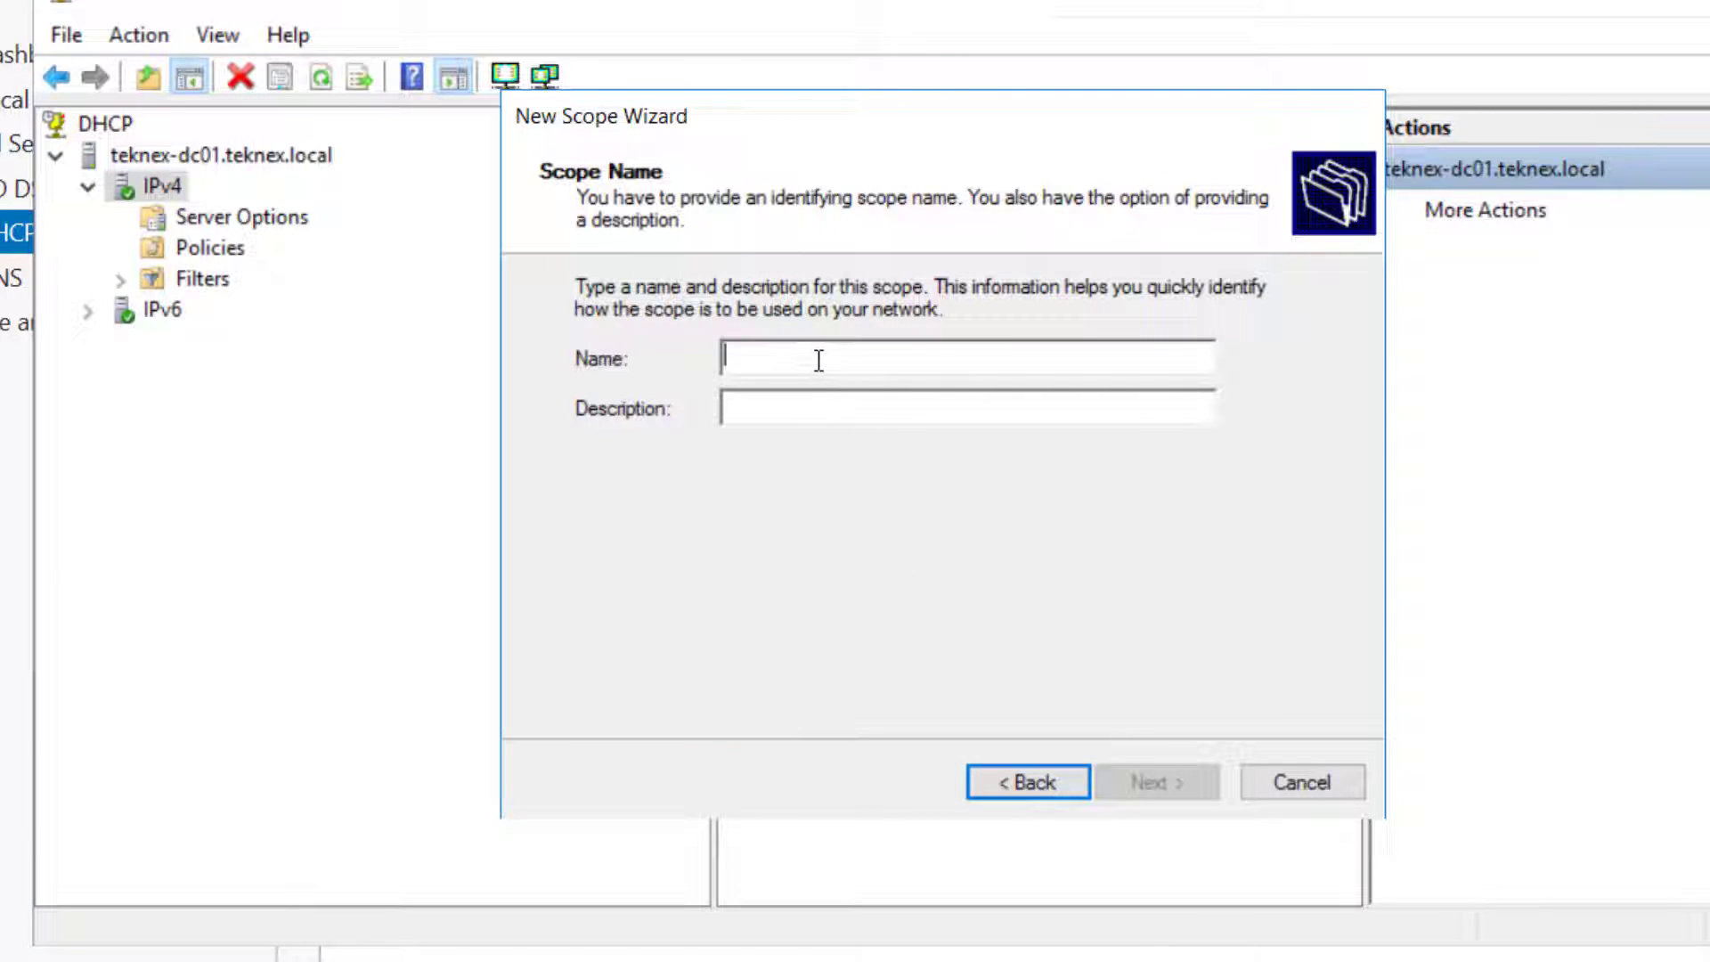
pyautogui.write('Teknex Clients')
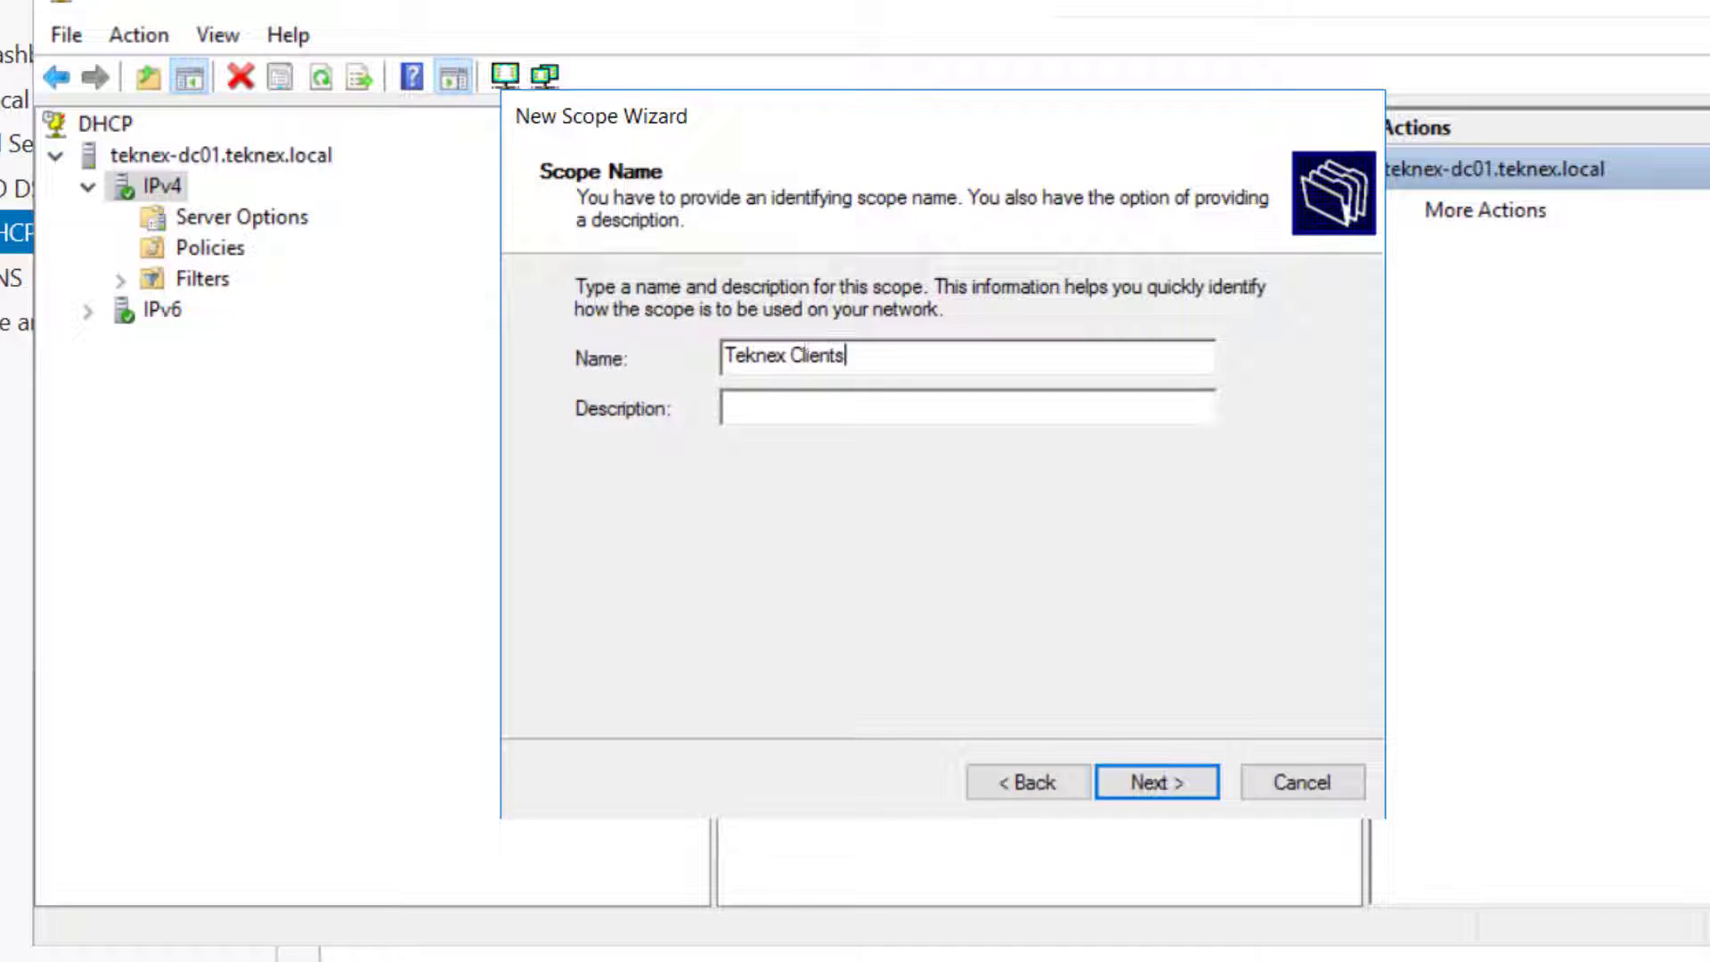
pyautogui.click(1160, 794)
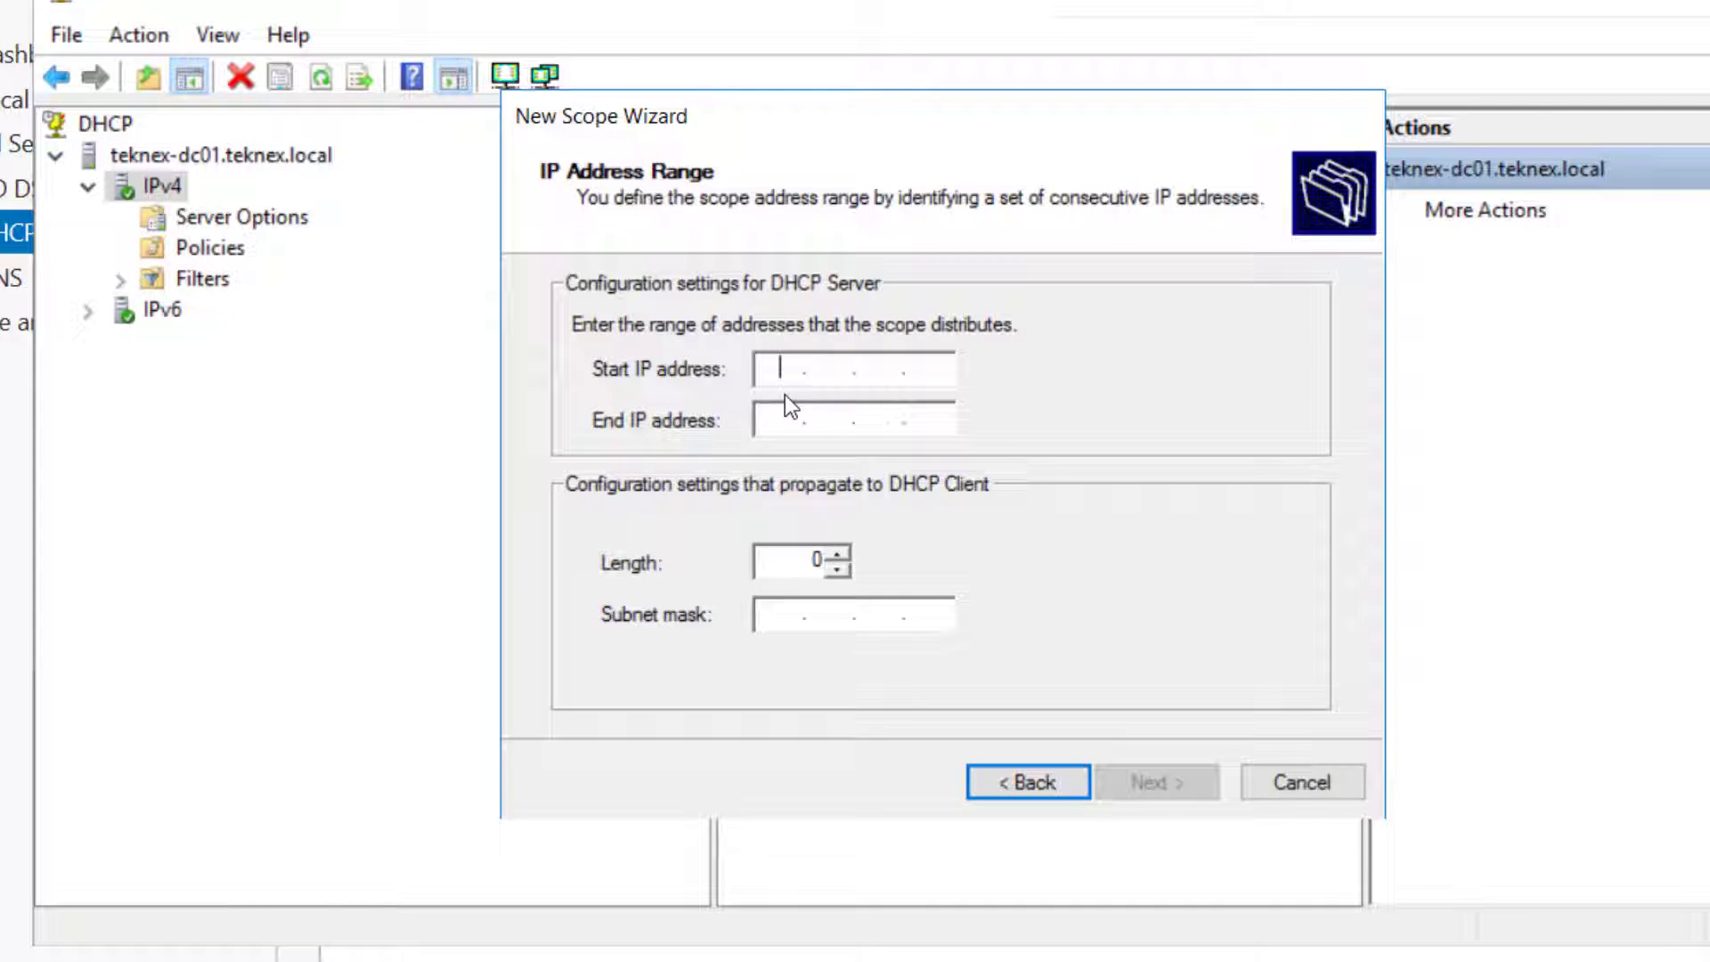
# Enter the scope address range 10.0.0.50 to 10.0.0.100
pyautogui.write('10.0.0.50')
pyautogui.press('Tab')
pyautogui.write('10.0.0.100')
pyautogui.press('Tab')
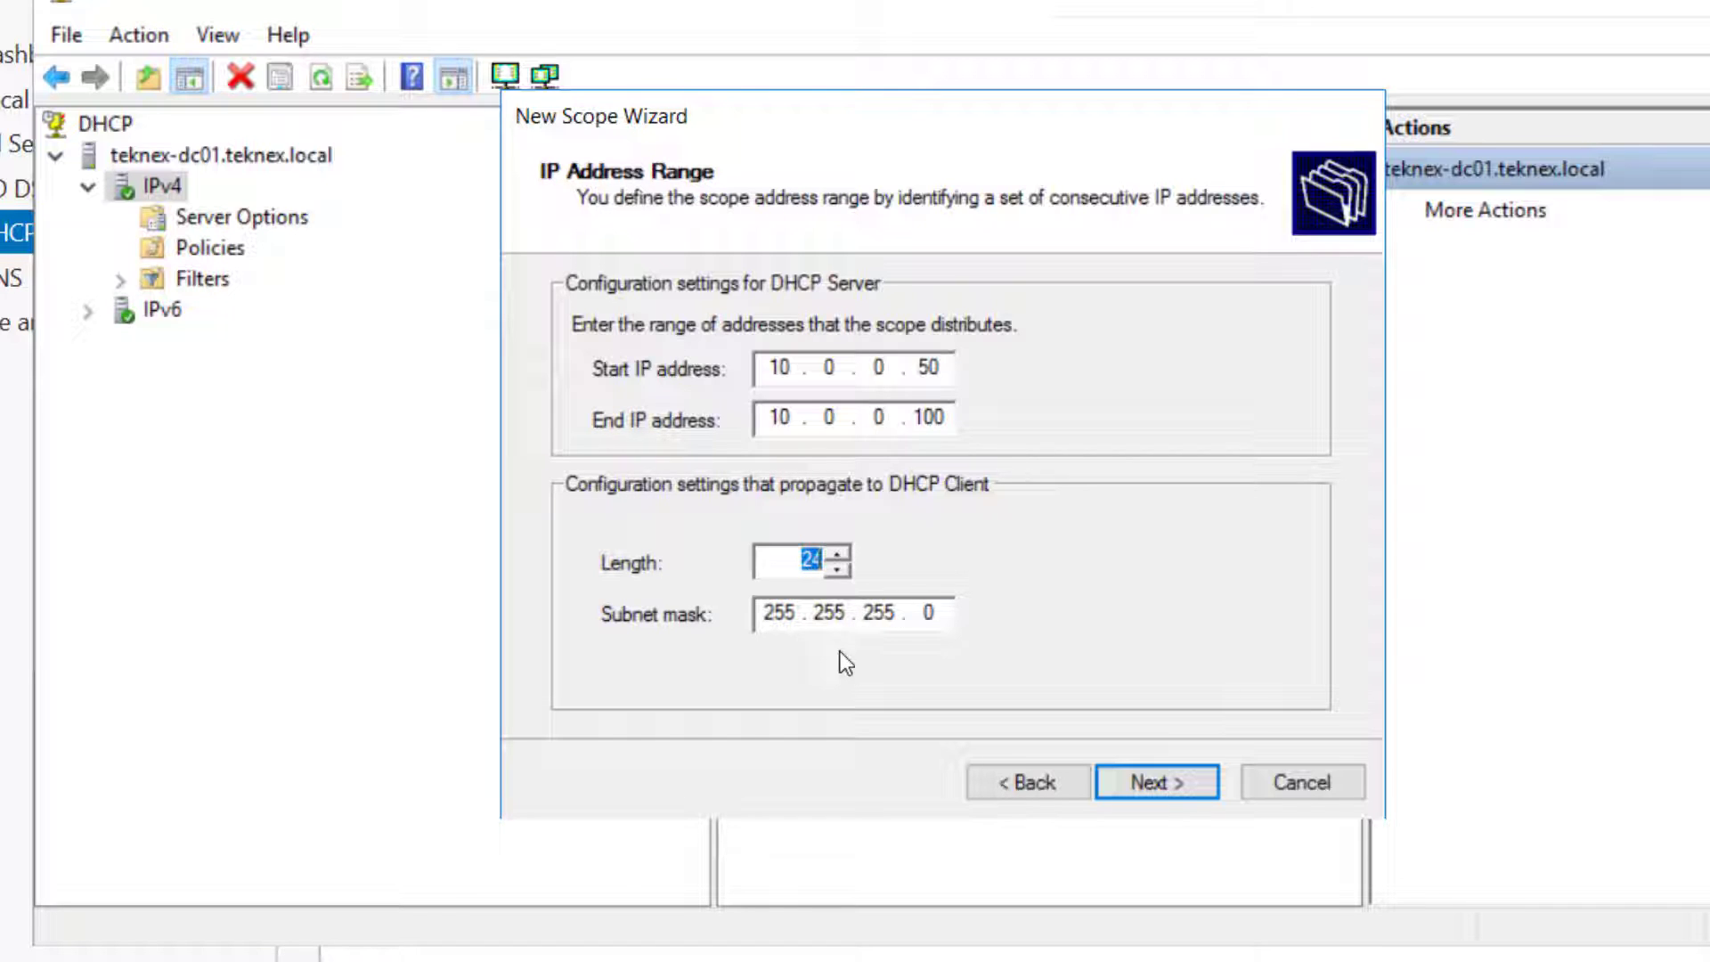
# Skip exclusions, keep the default lease duration, and add router 10.0.0.10 to the scope options
pyautogui.click(1181, 788)
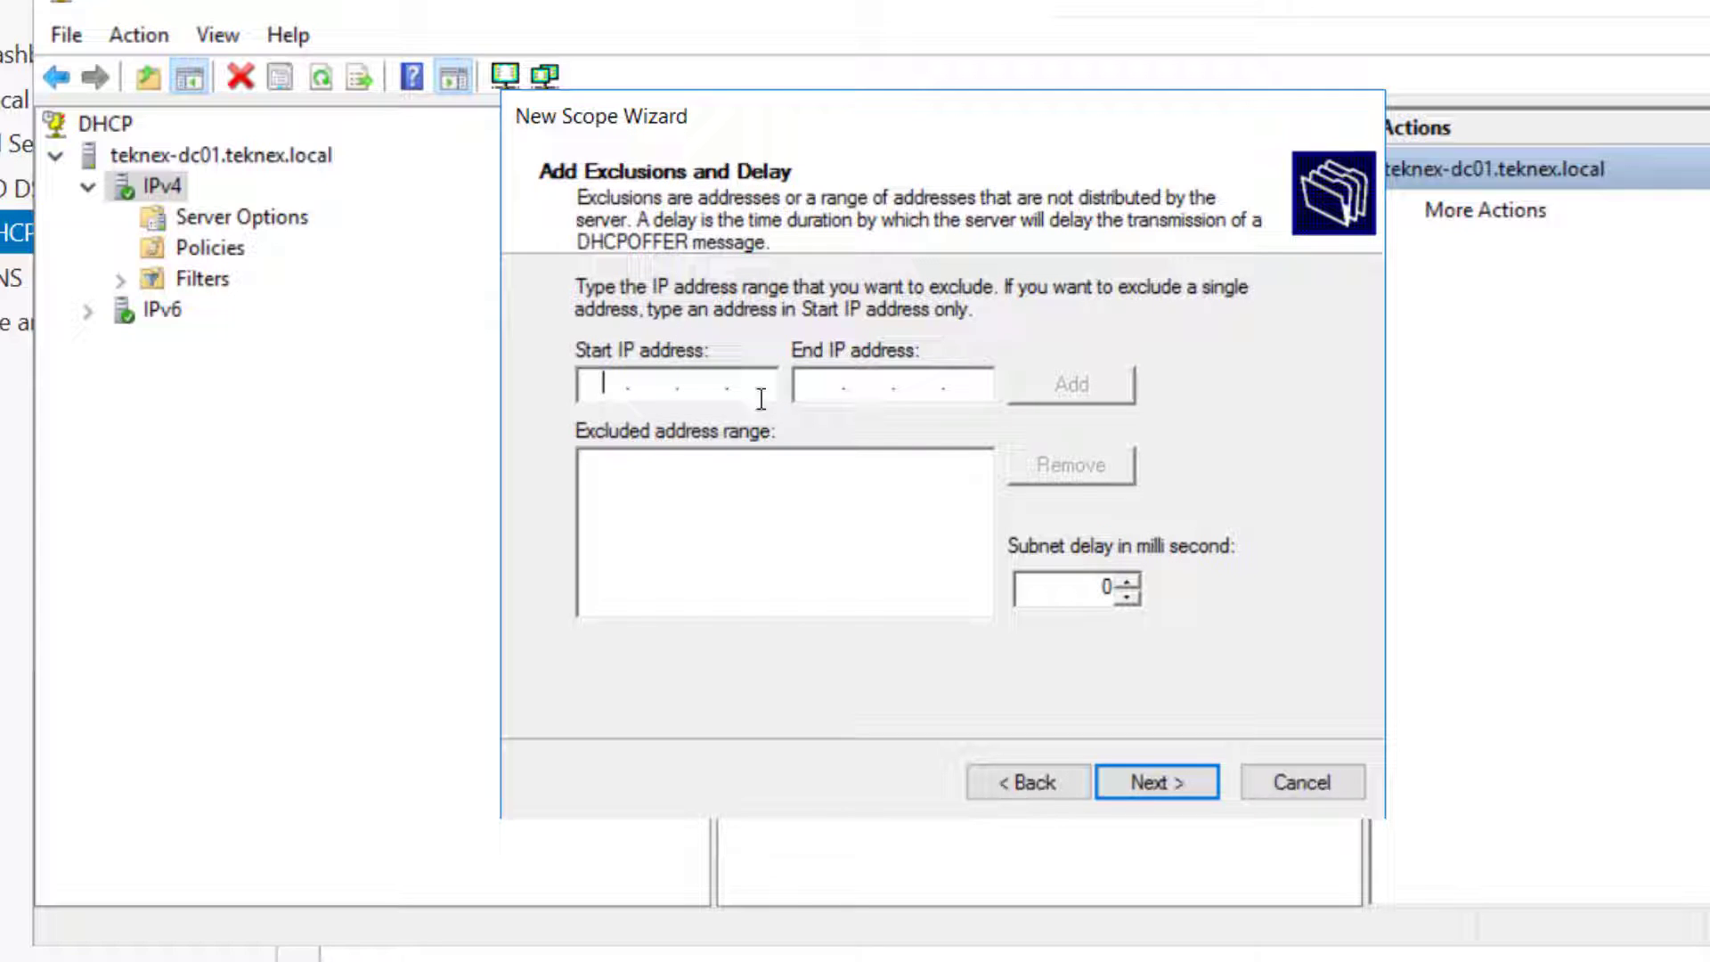
pyautogui.click(1185, 788)
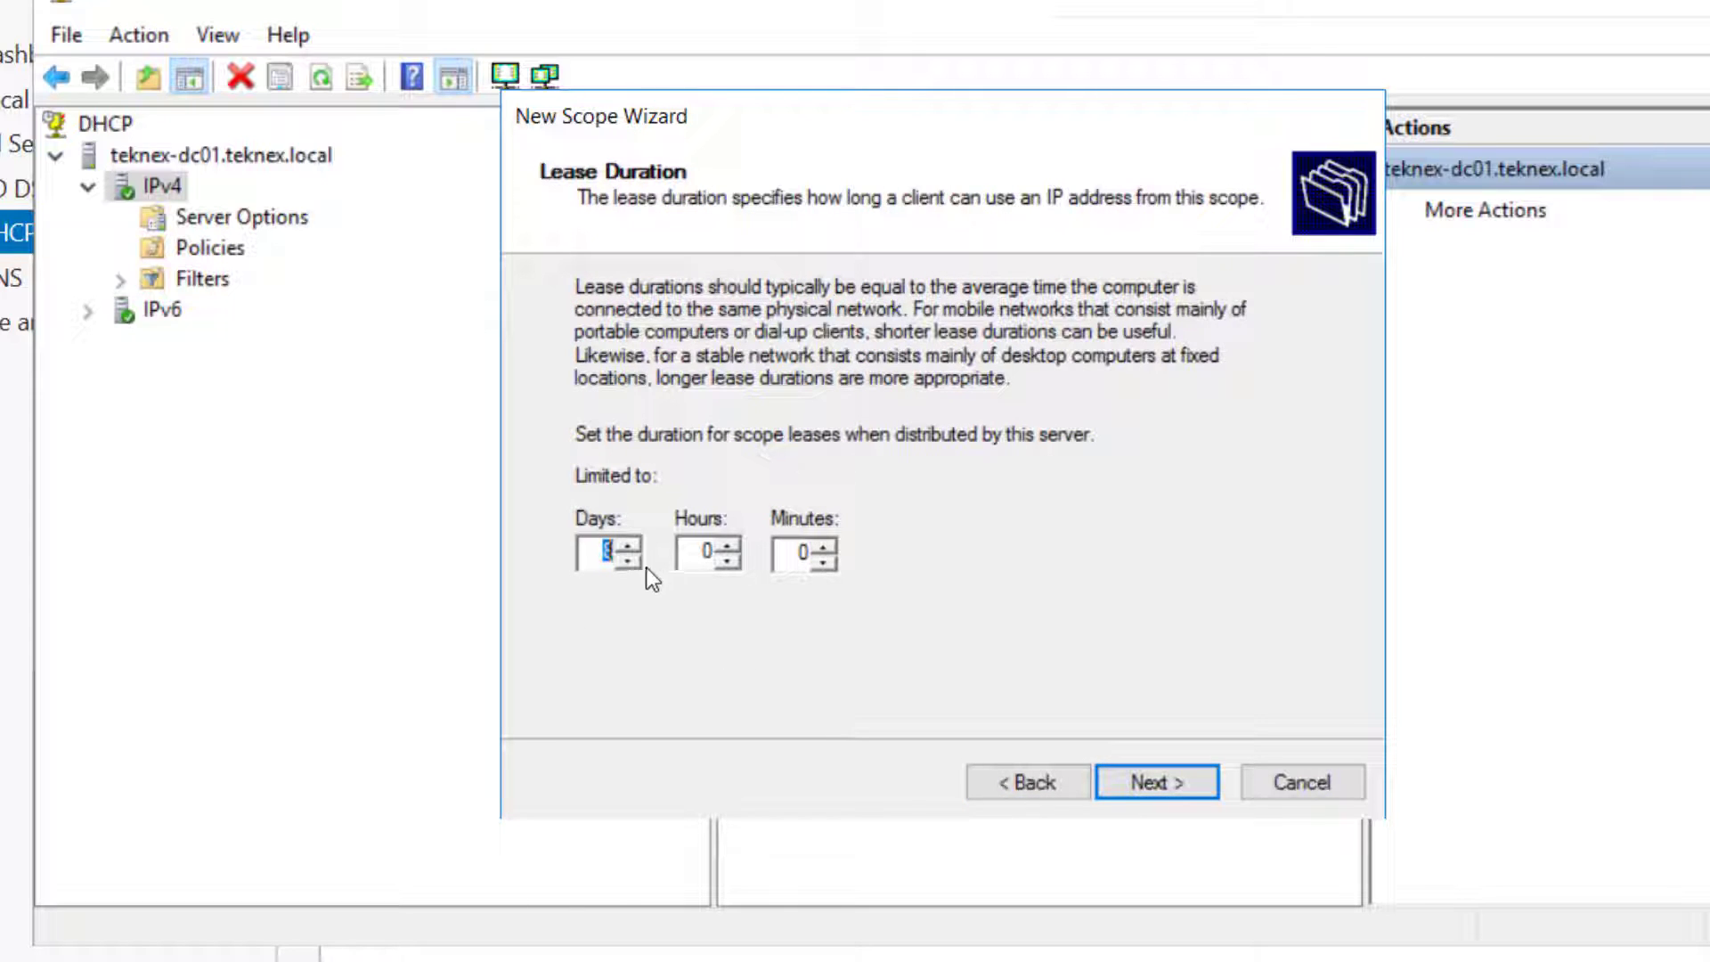
pyautogui.click(1156, 779)
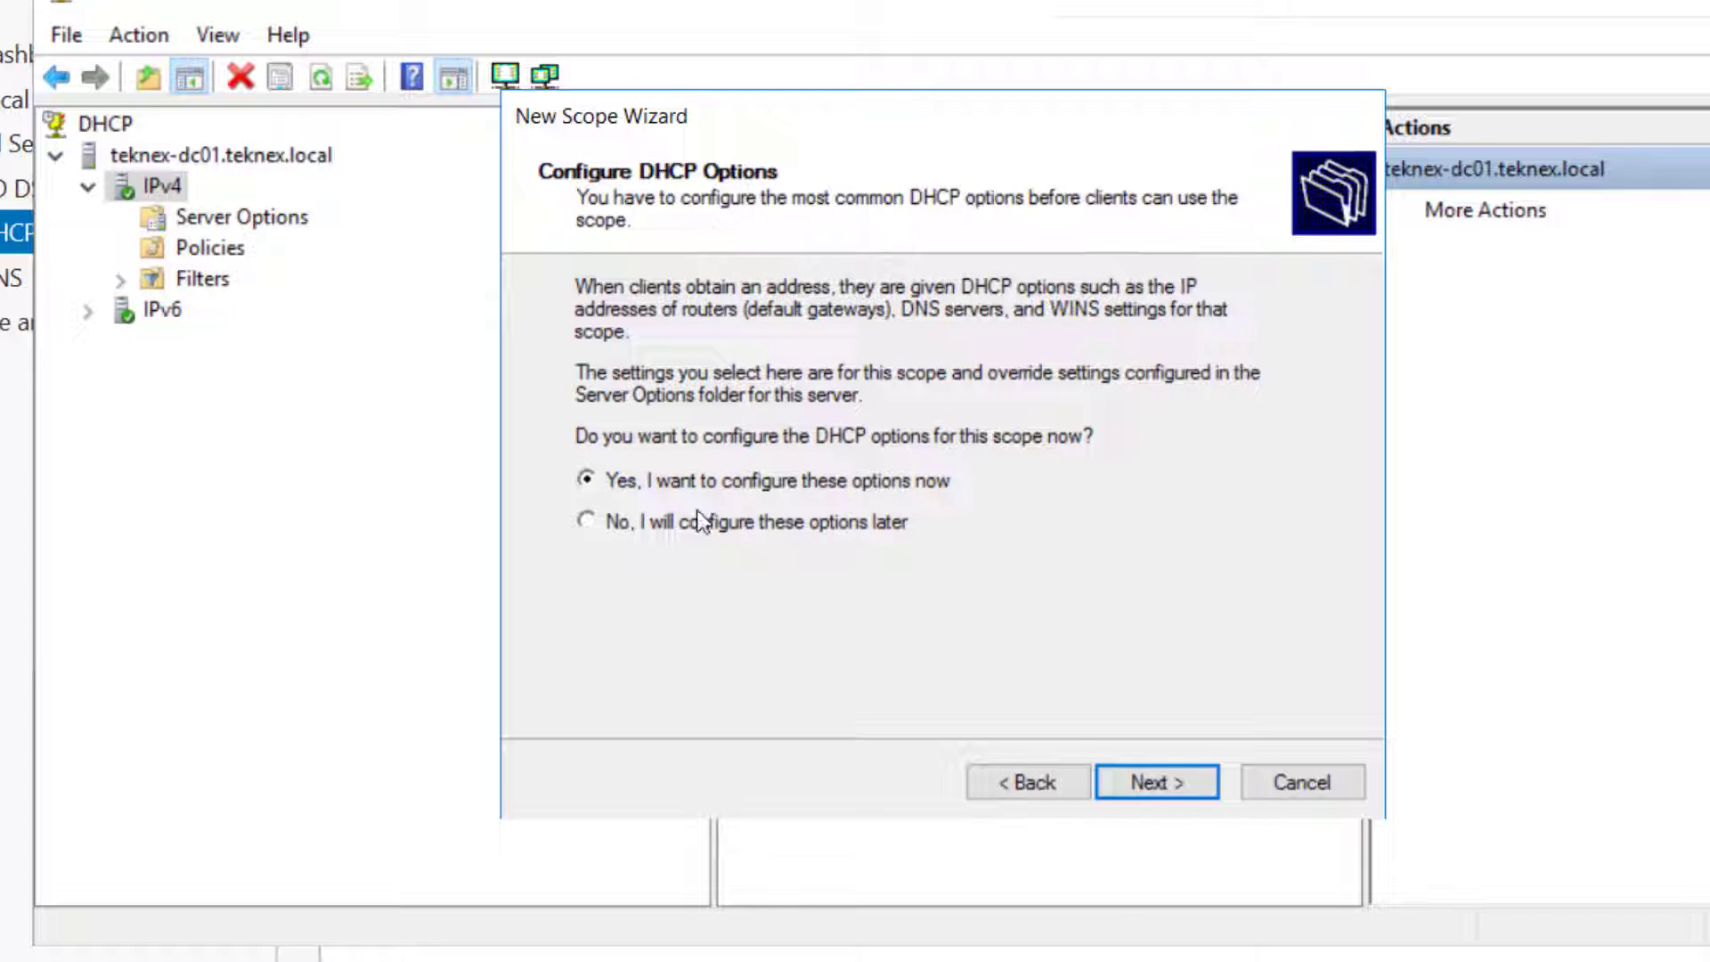
pyautogui.click(1156, 779)
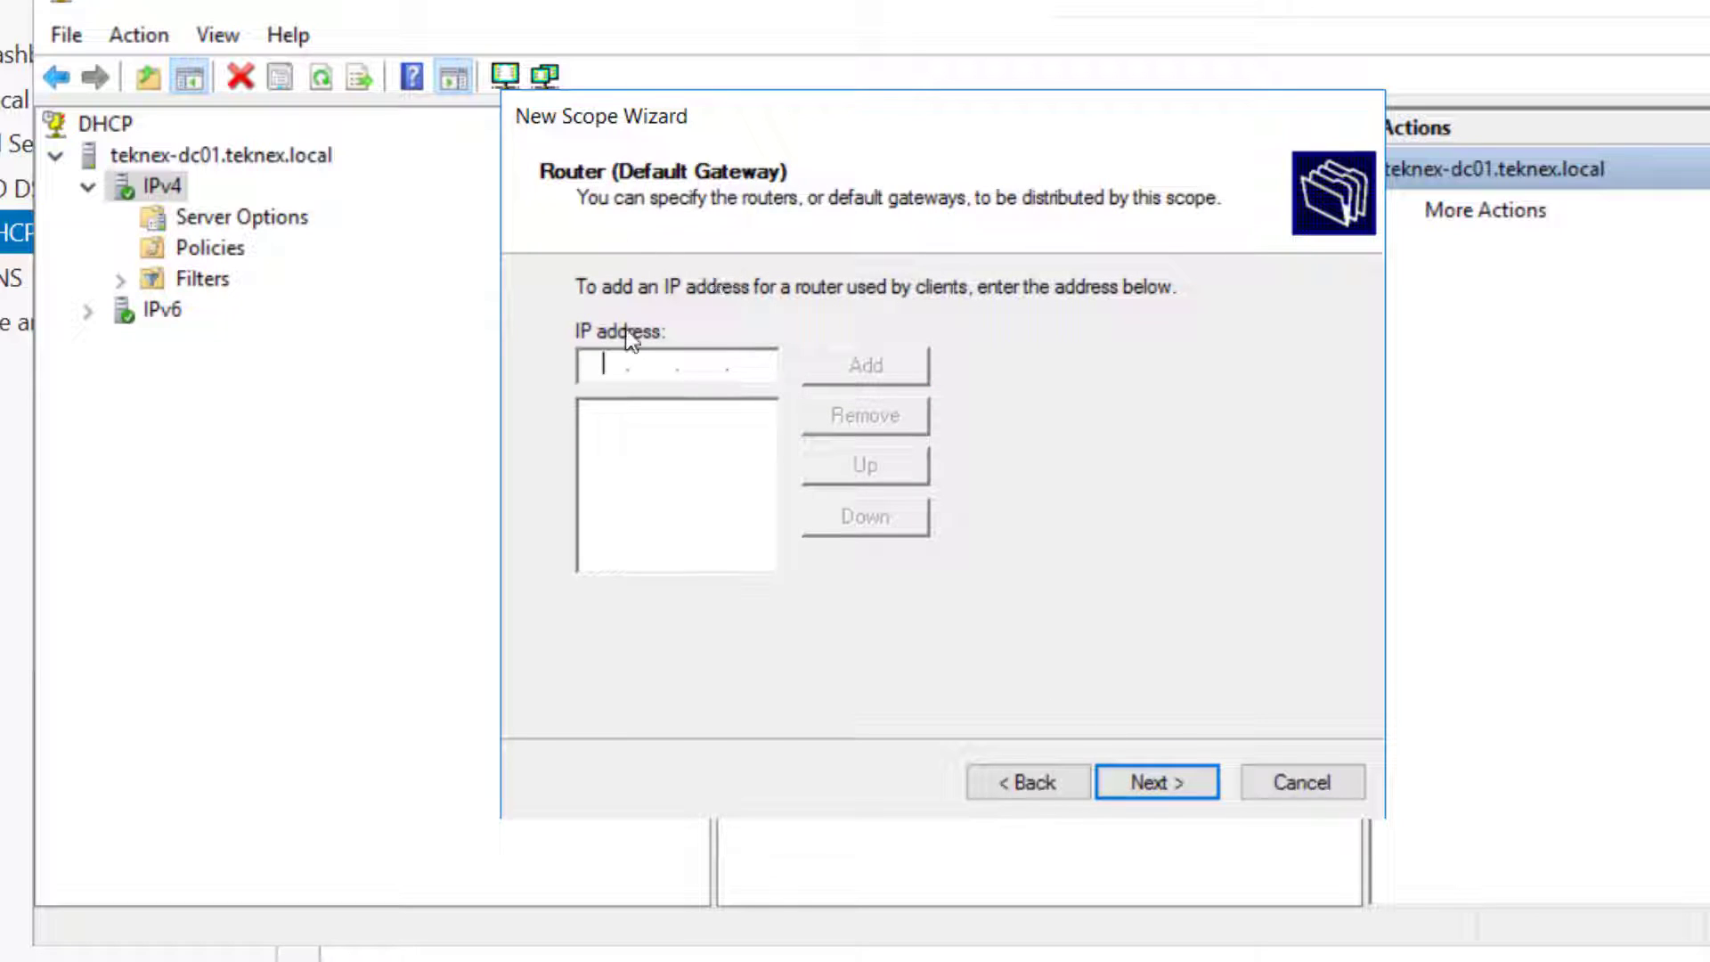
pyautogui.write('10.0.0.10')
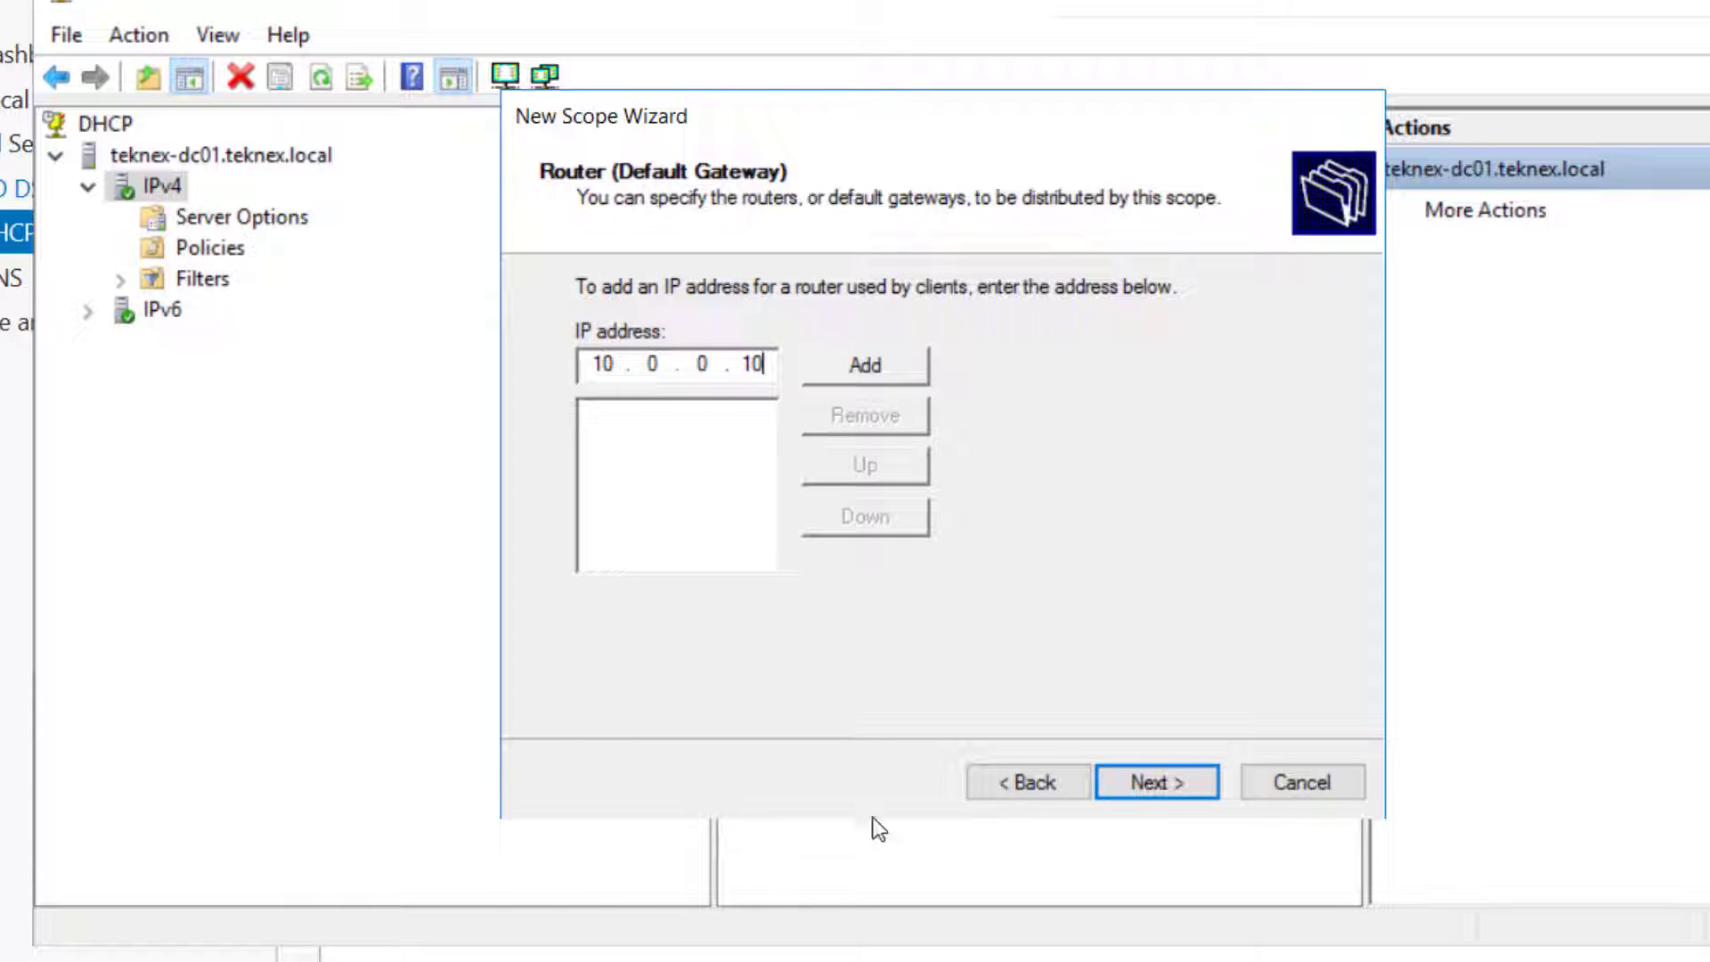
pyautogui.click(858, 367)
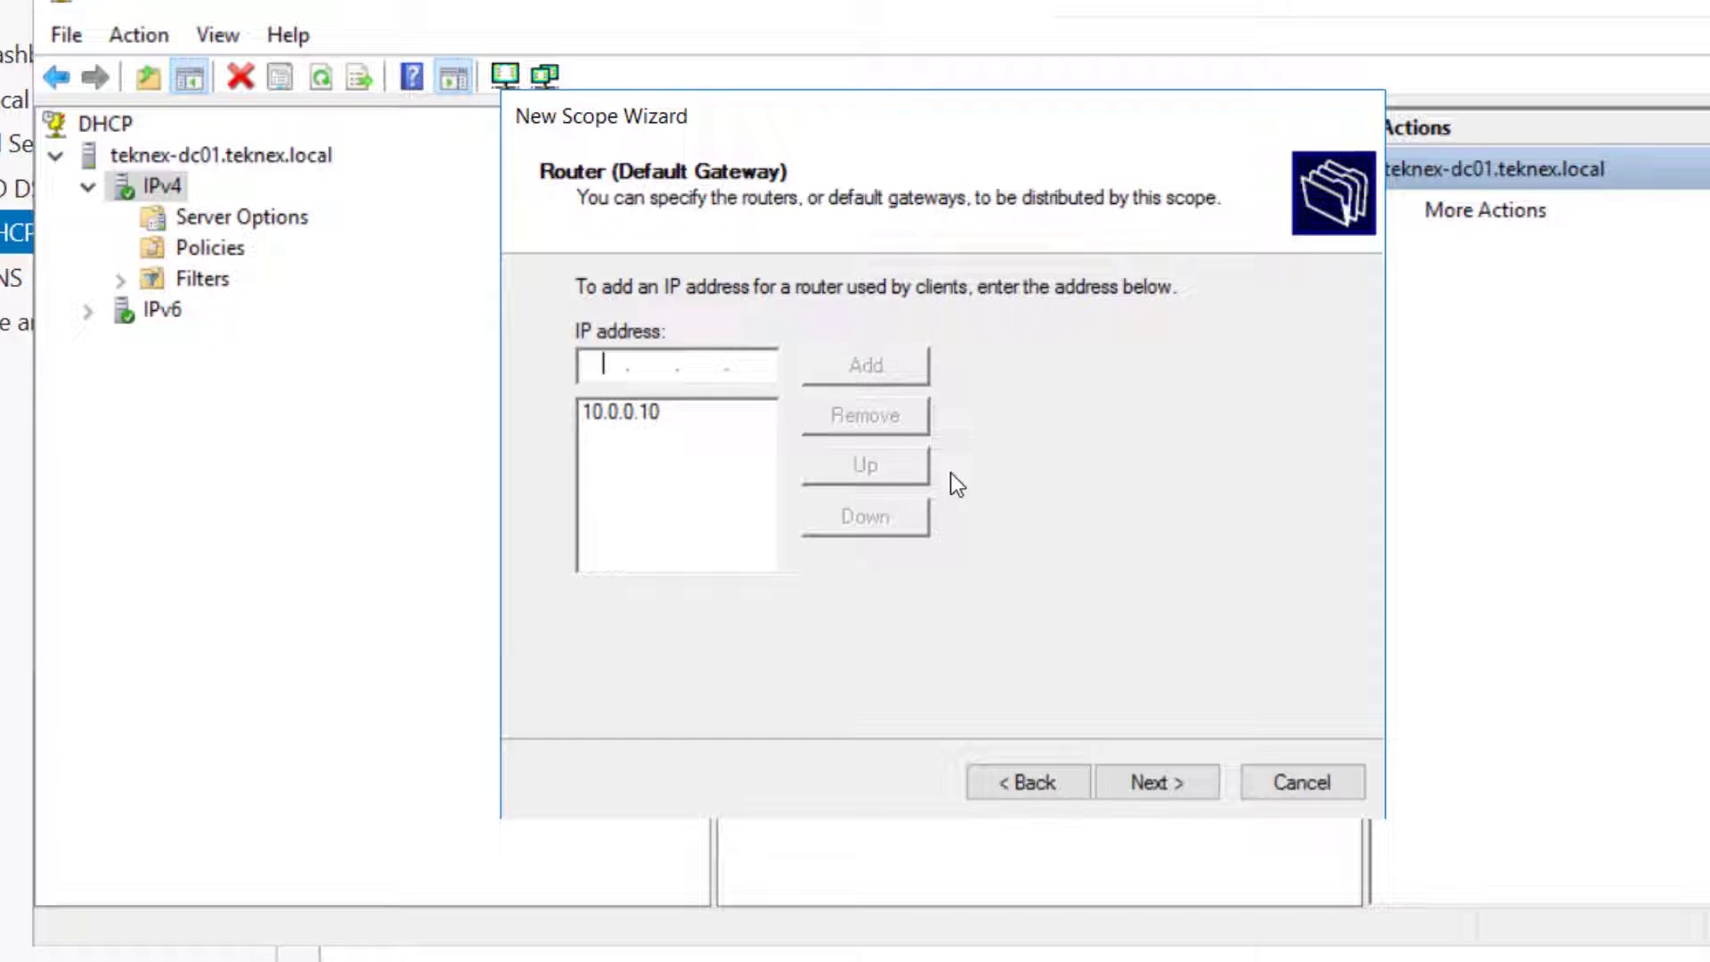
# Add 10.0.0.10 as a second DNS server after 10.0.0.2, accepting the validation warning
pyautogui.click(1161, 784)
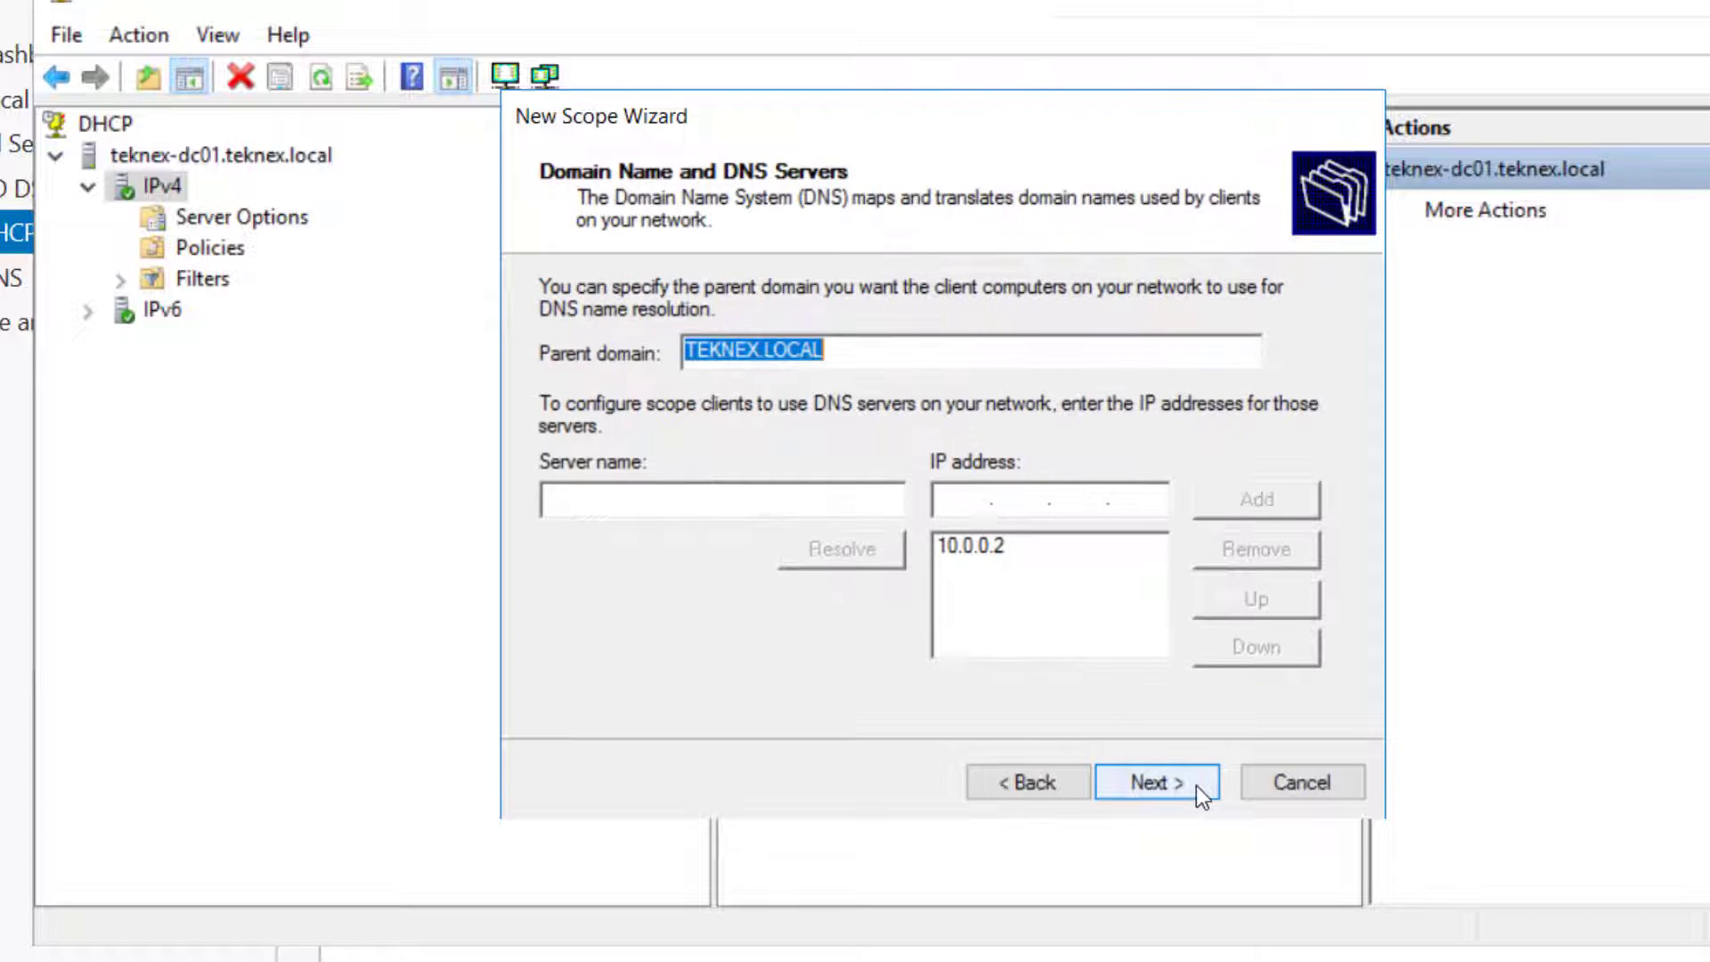
pyautogui.click(1059, 561)
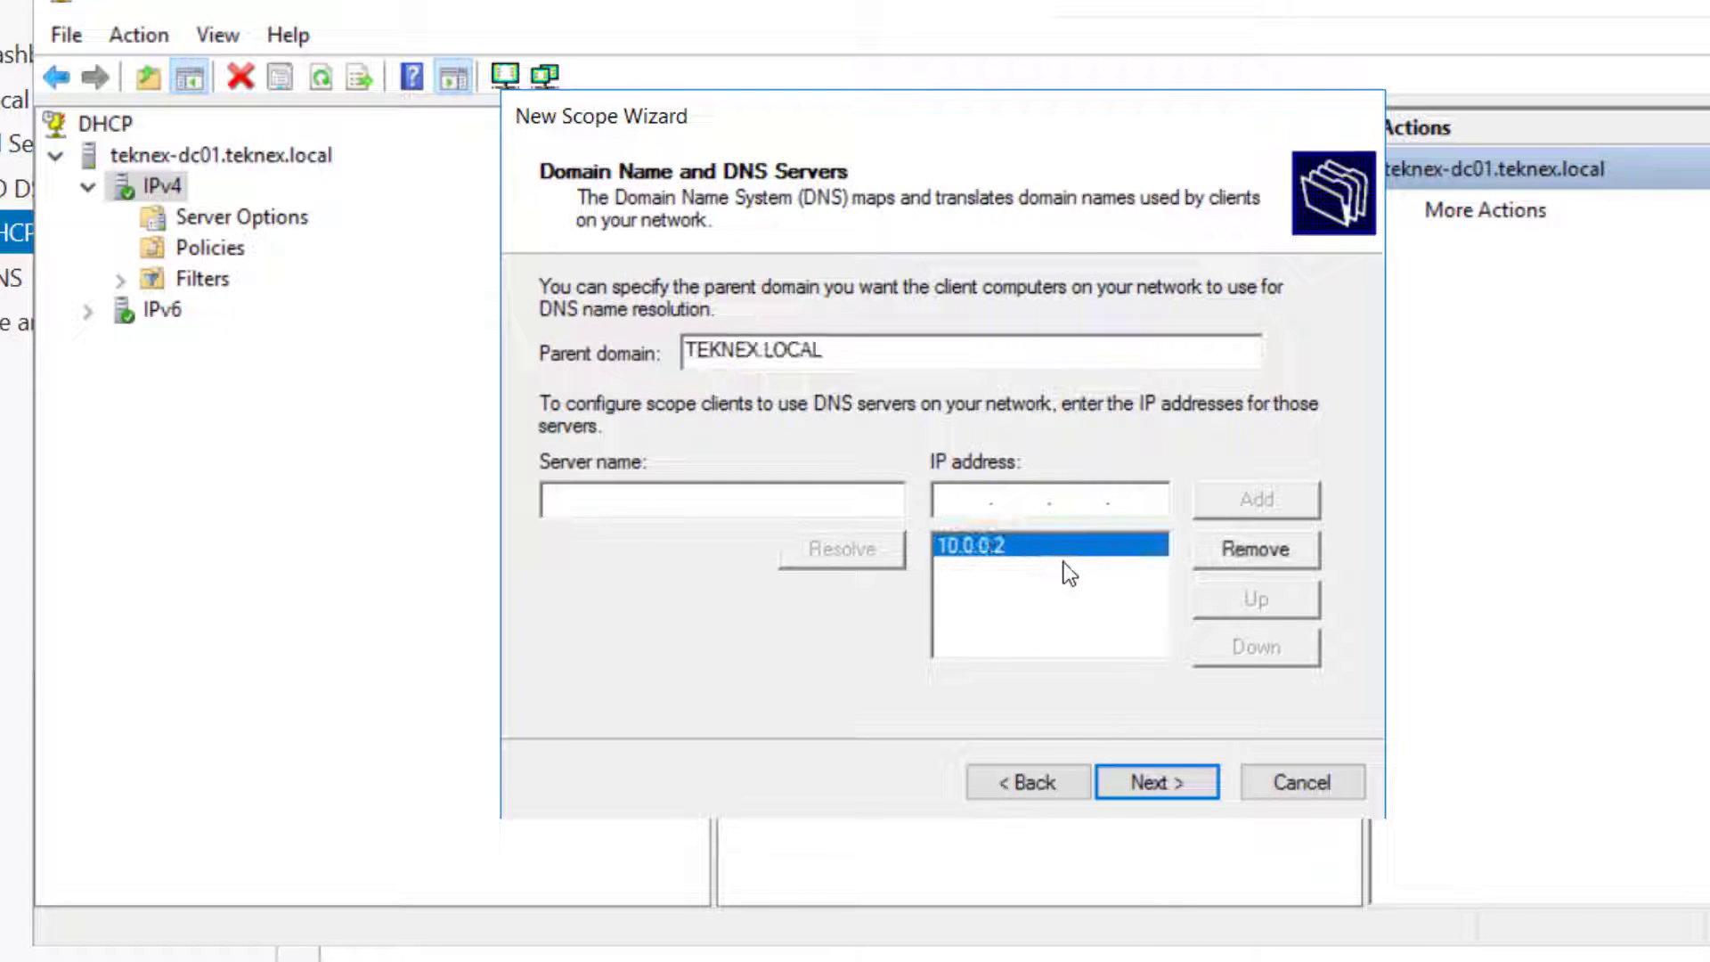
pyautogui.click(965, 500)
pyautogui.write('10.0.0.10')
pyautogui.click(1233, 497)
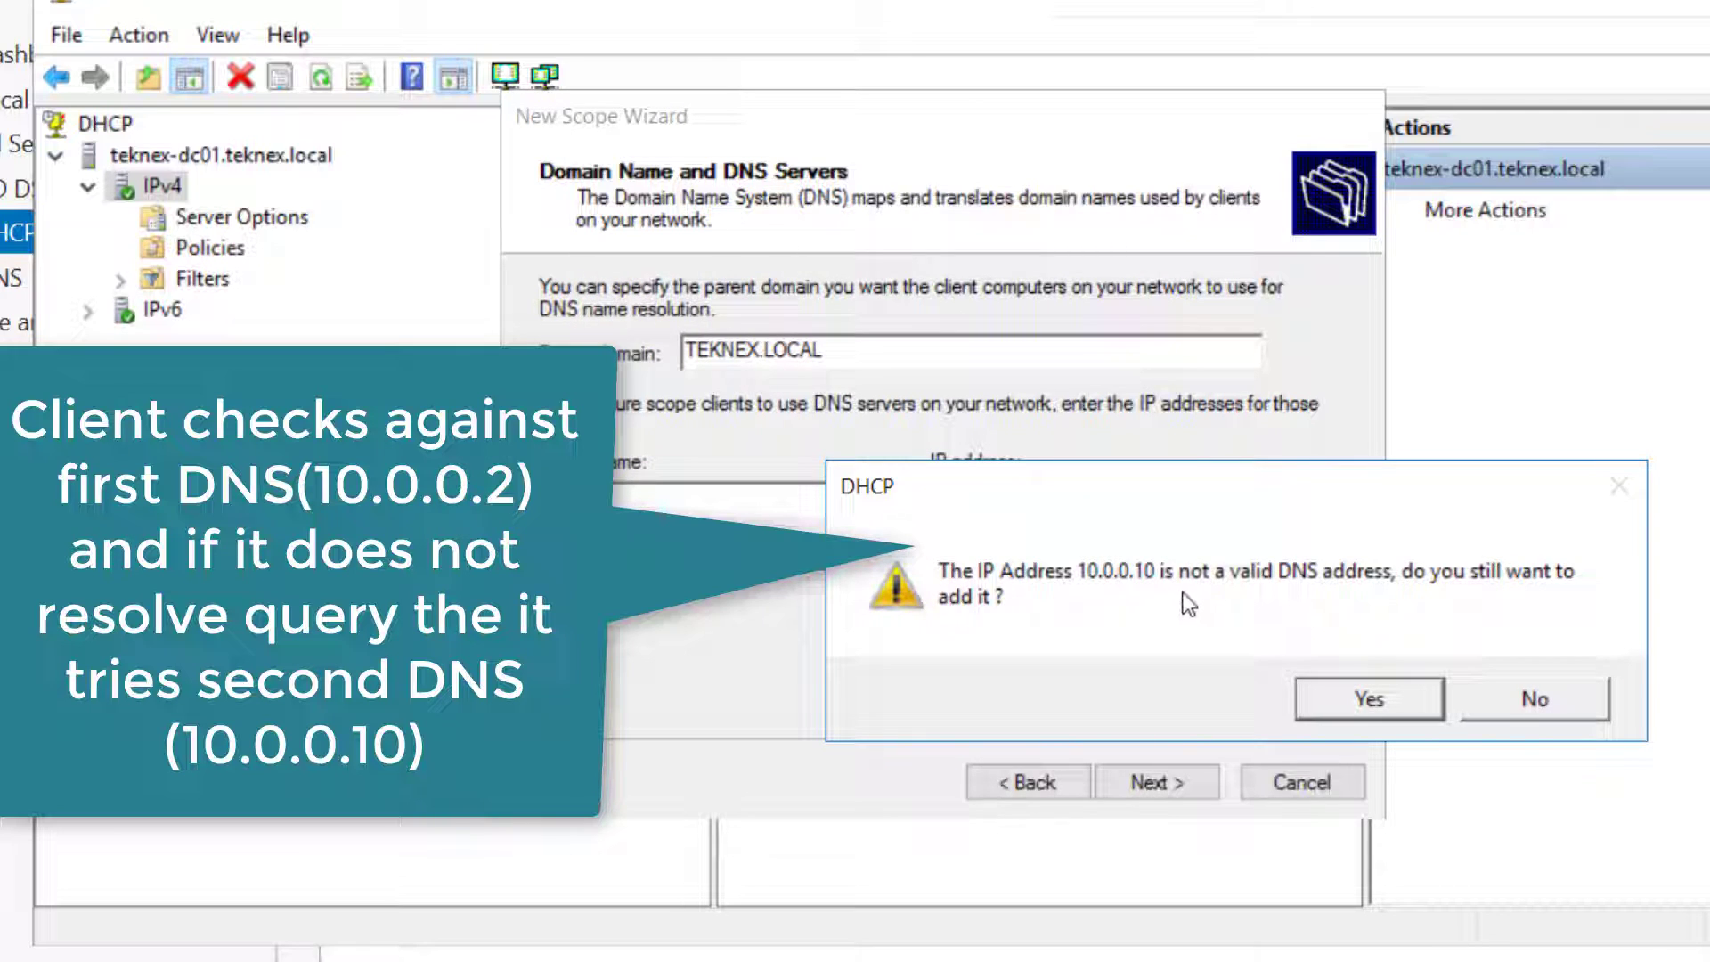
pyautogui.click(1371, 700)
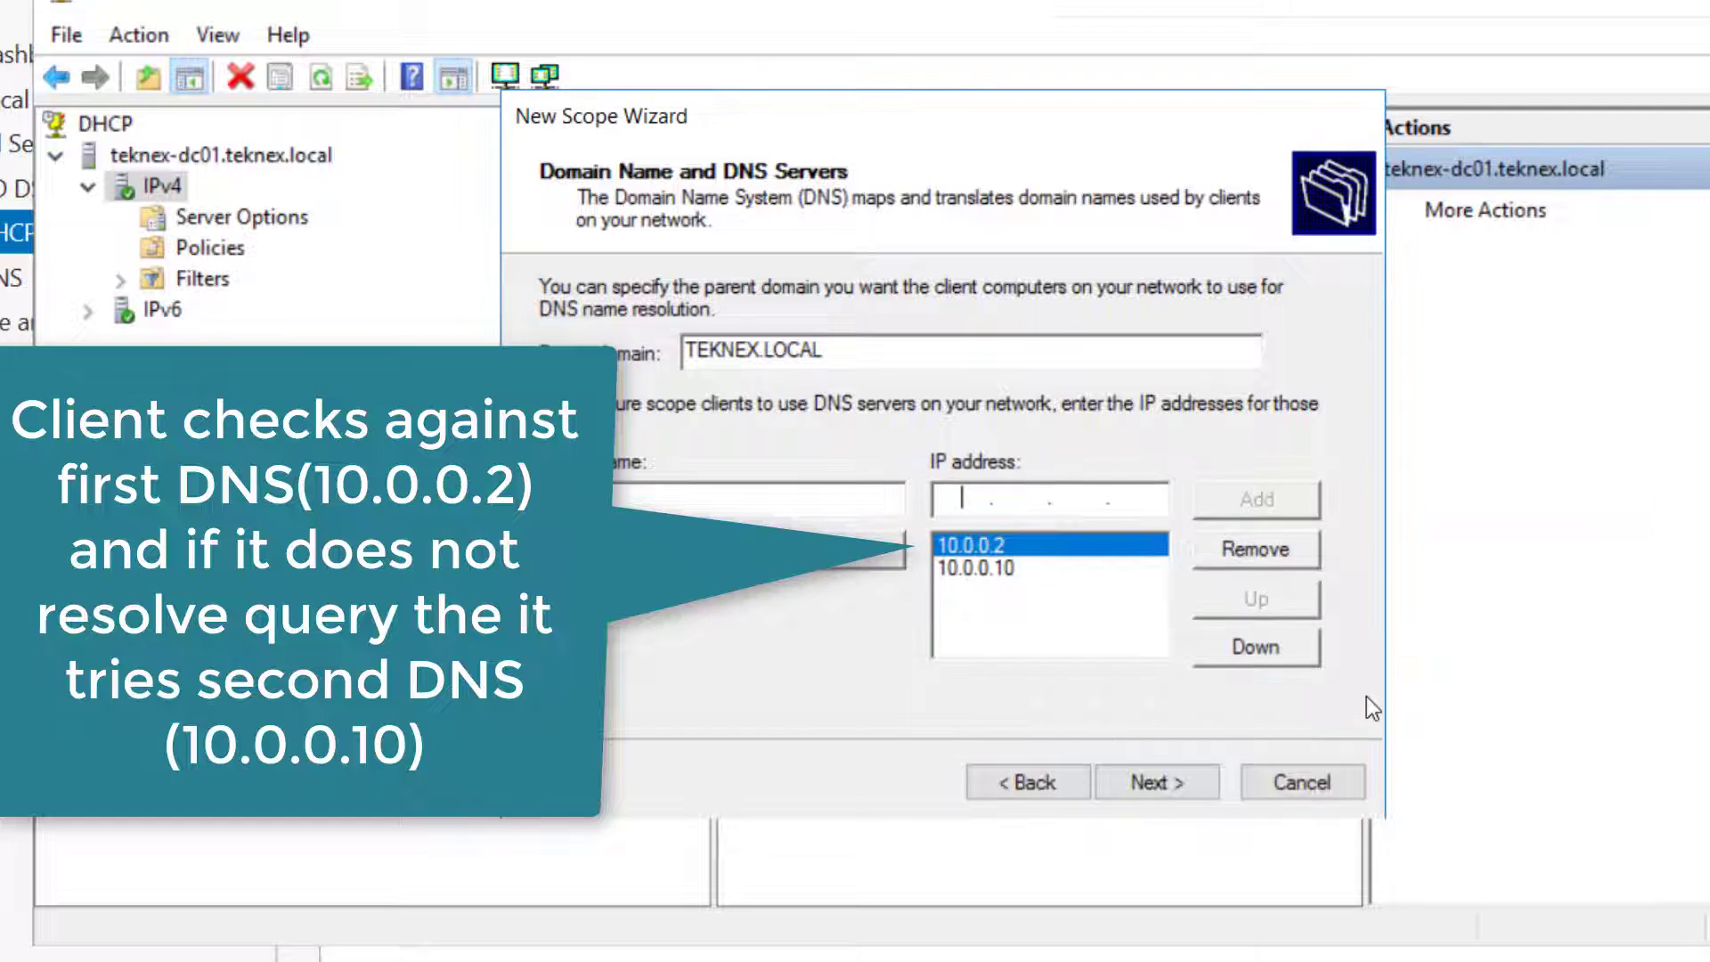
pyautogui.click(1026, 563)
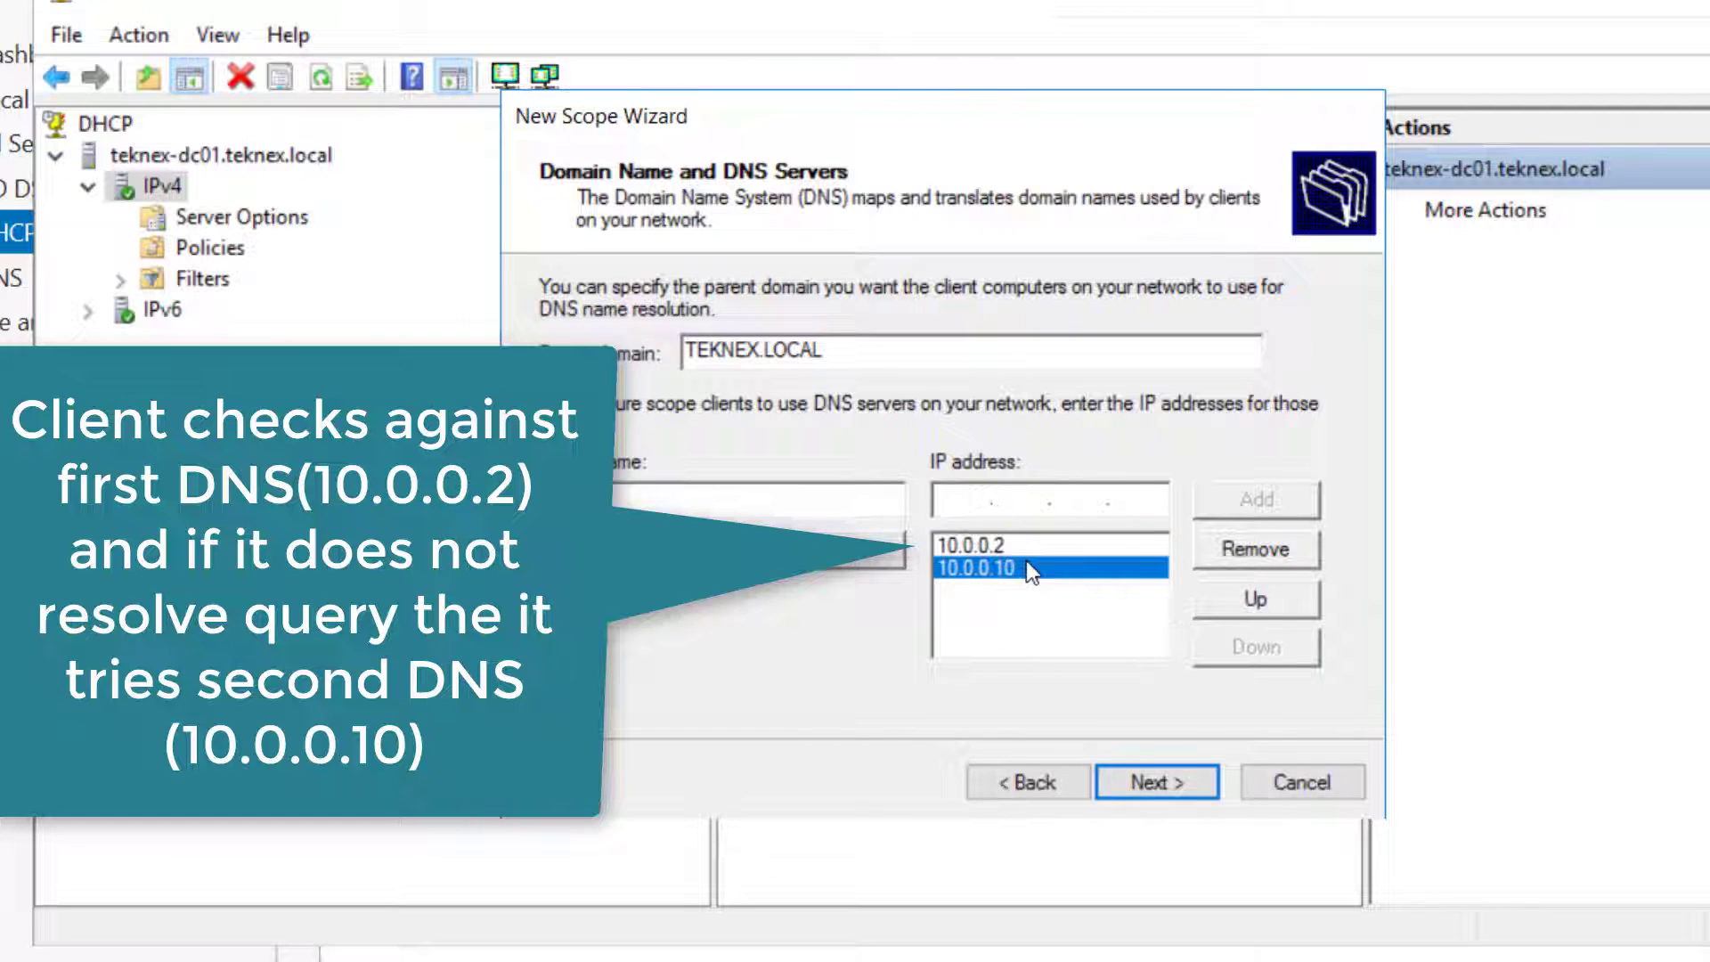
pyautogui.click(1024, 542)
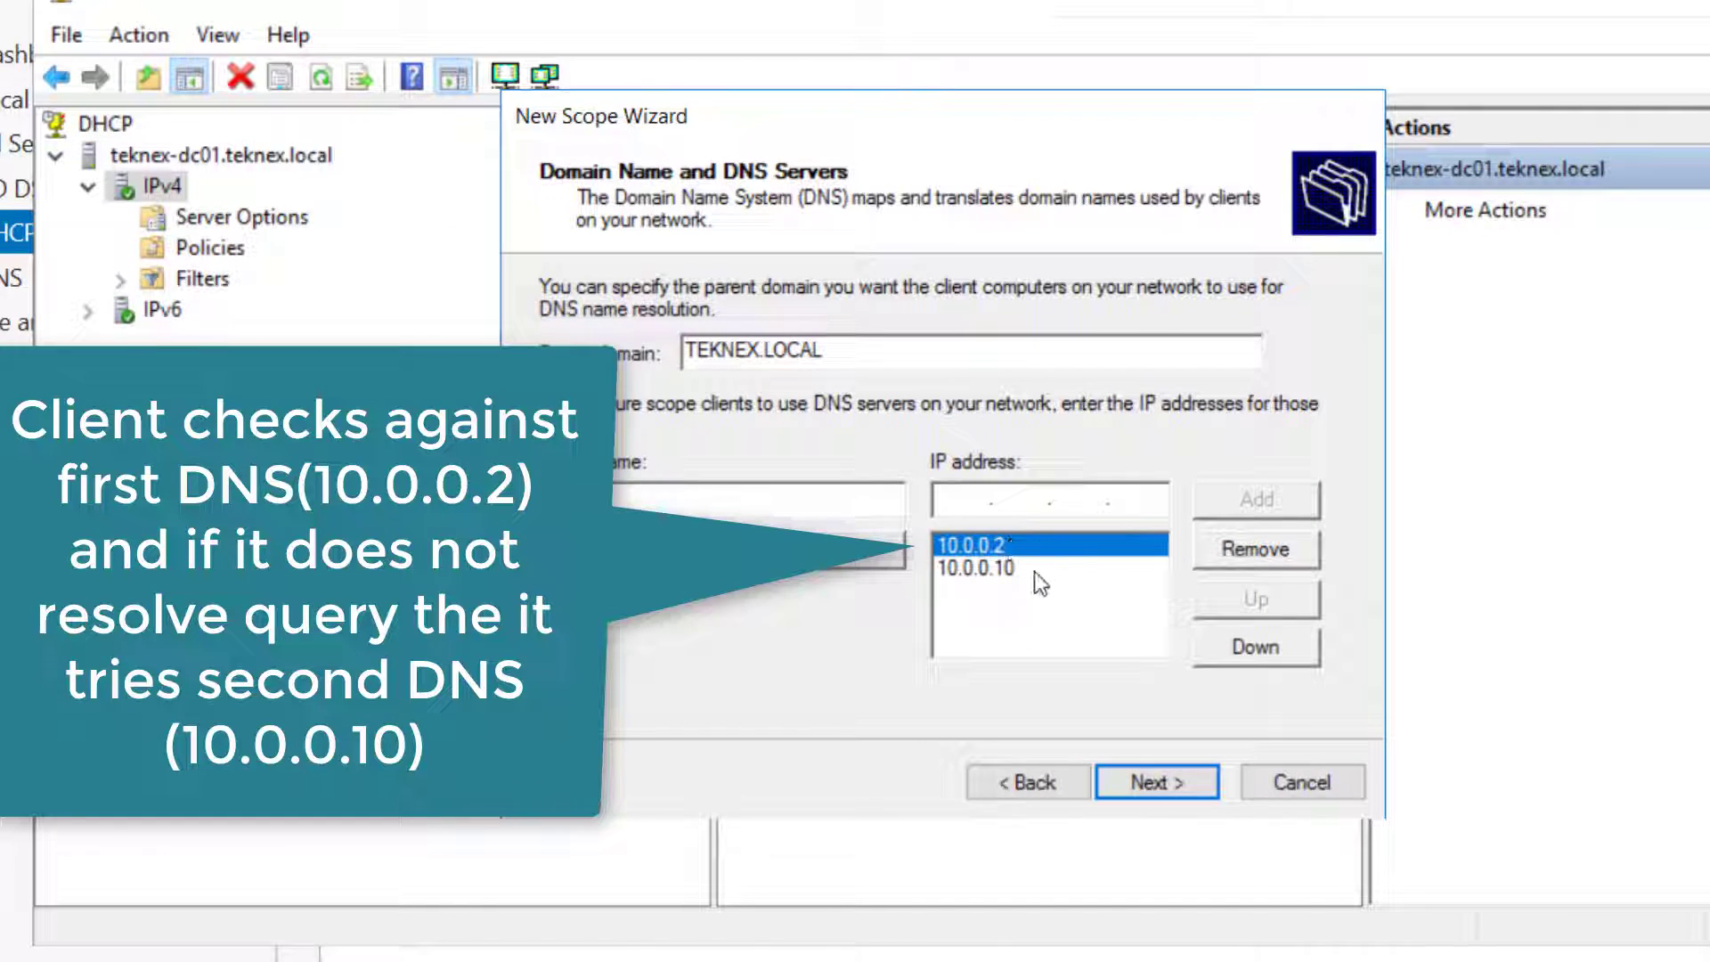
pyautogui.click(1035, 569)
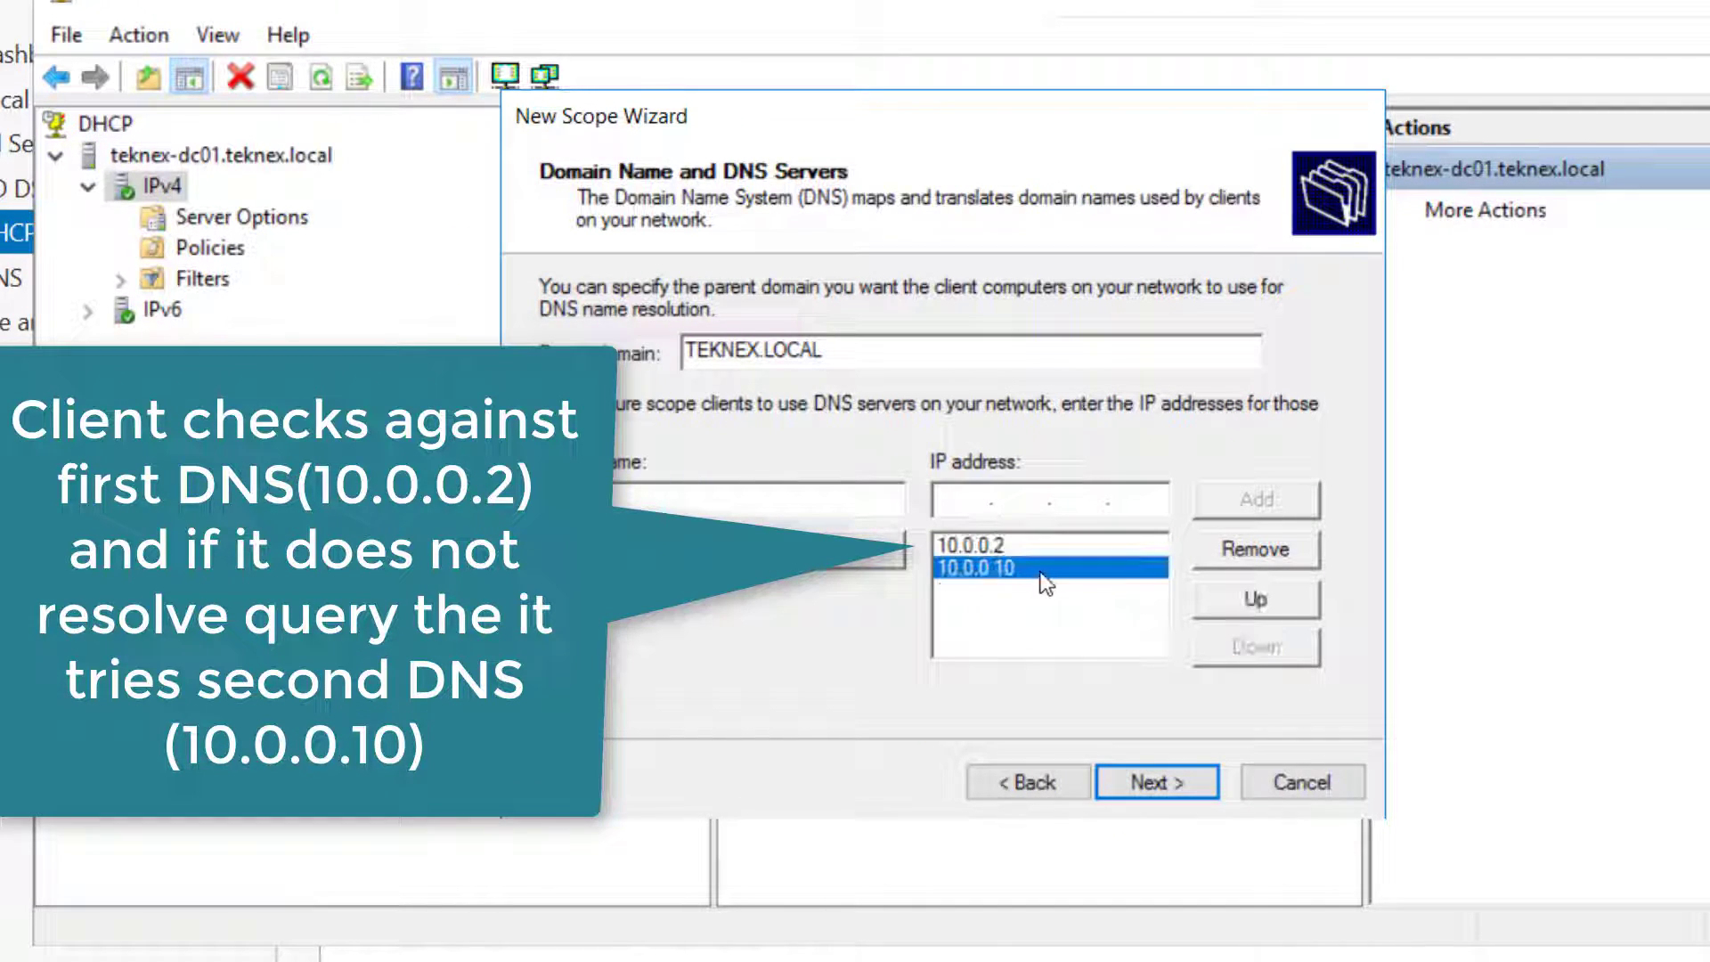
pyautogui.click(974, 543)
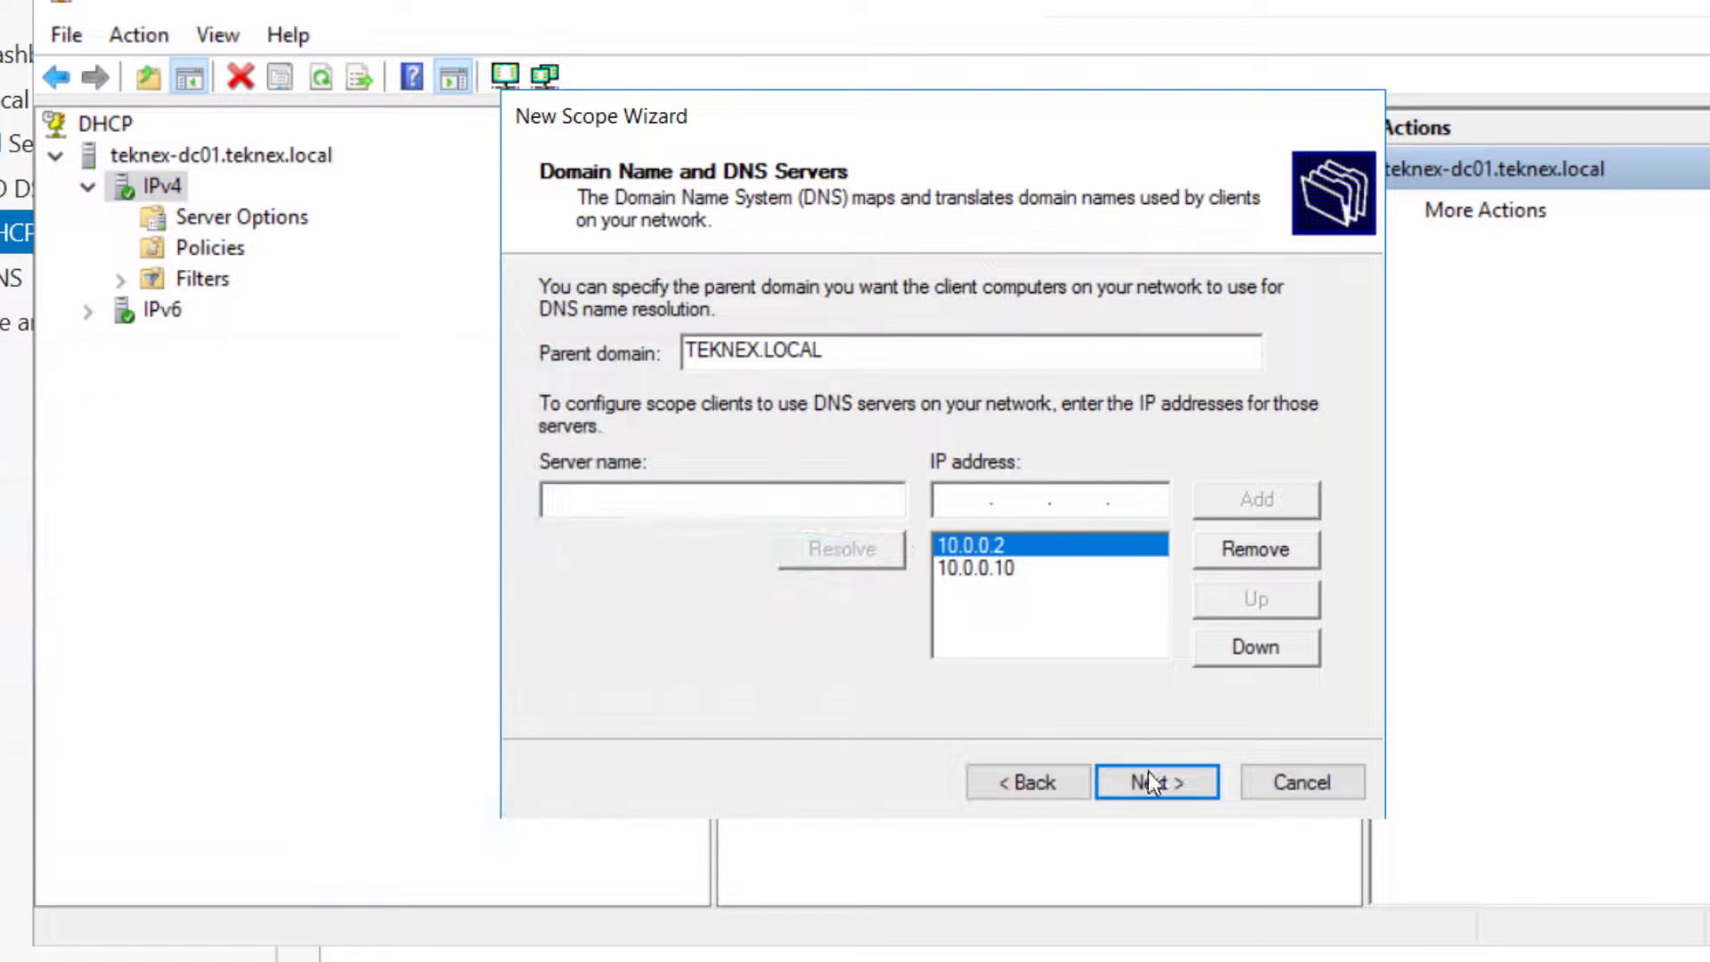
# Skip WINS servers, activate the scope immediately, and finish the wizard
pyautogui.click(1149, 778)
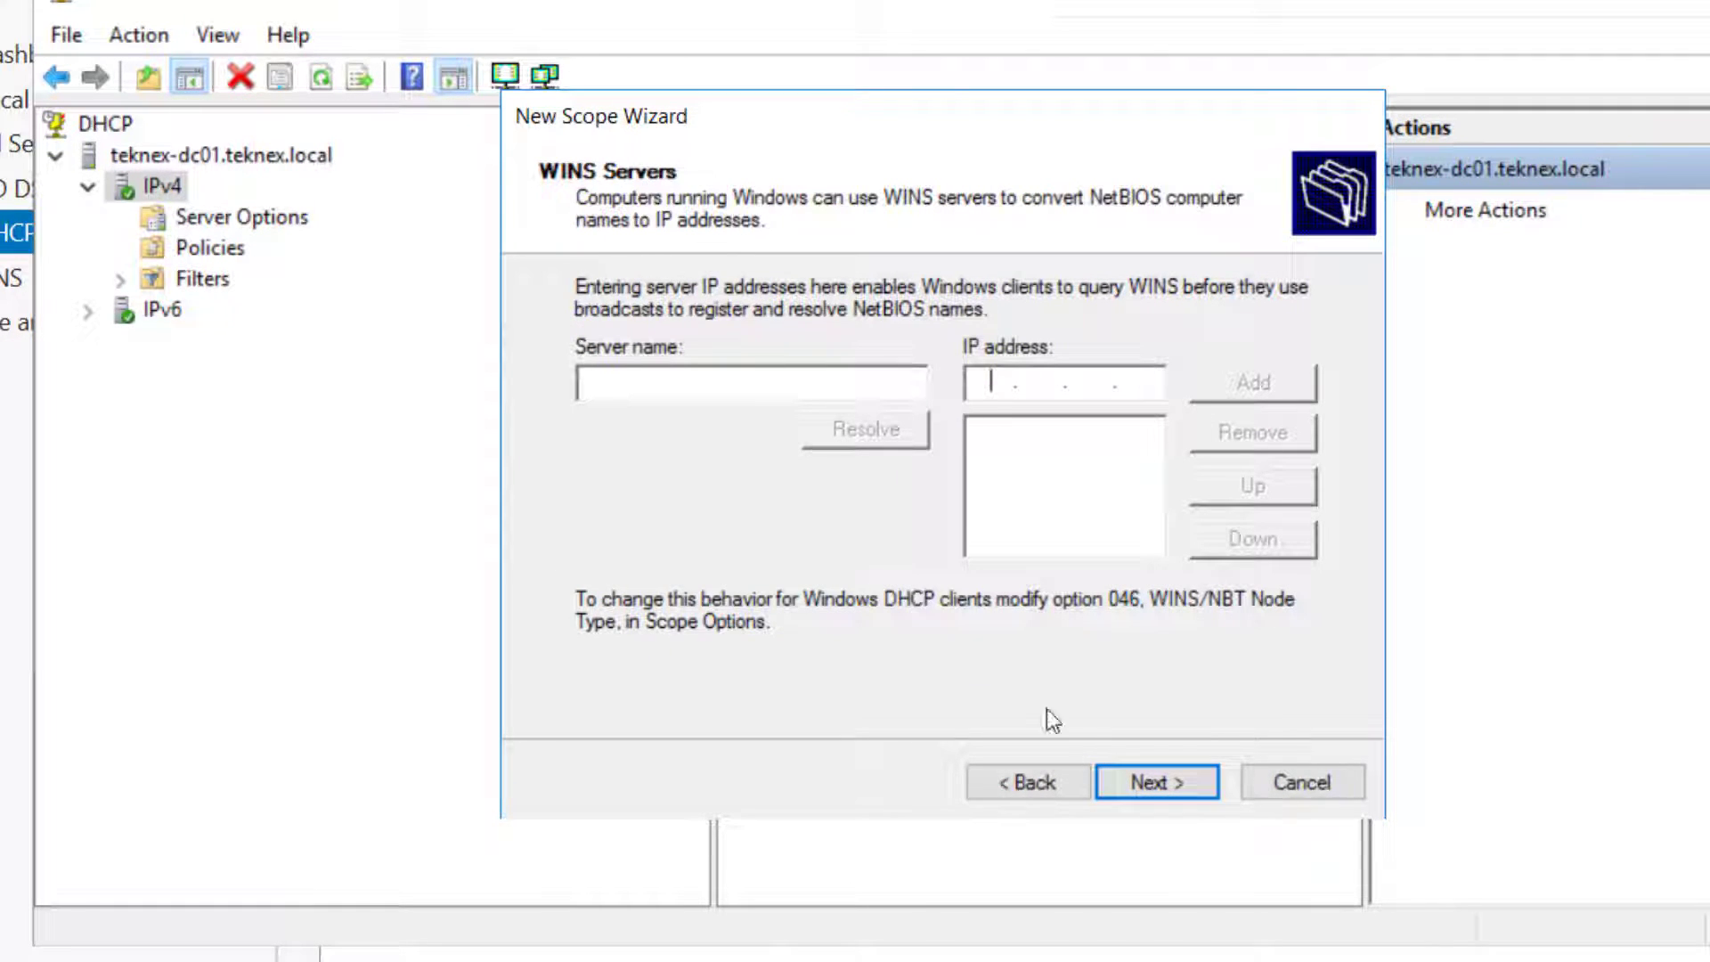
pyautogui.click(1150, 784)
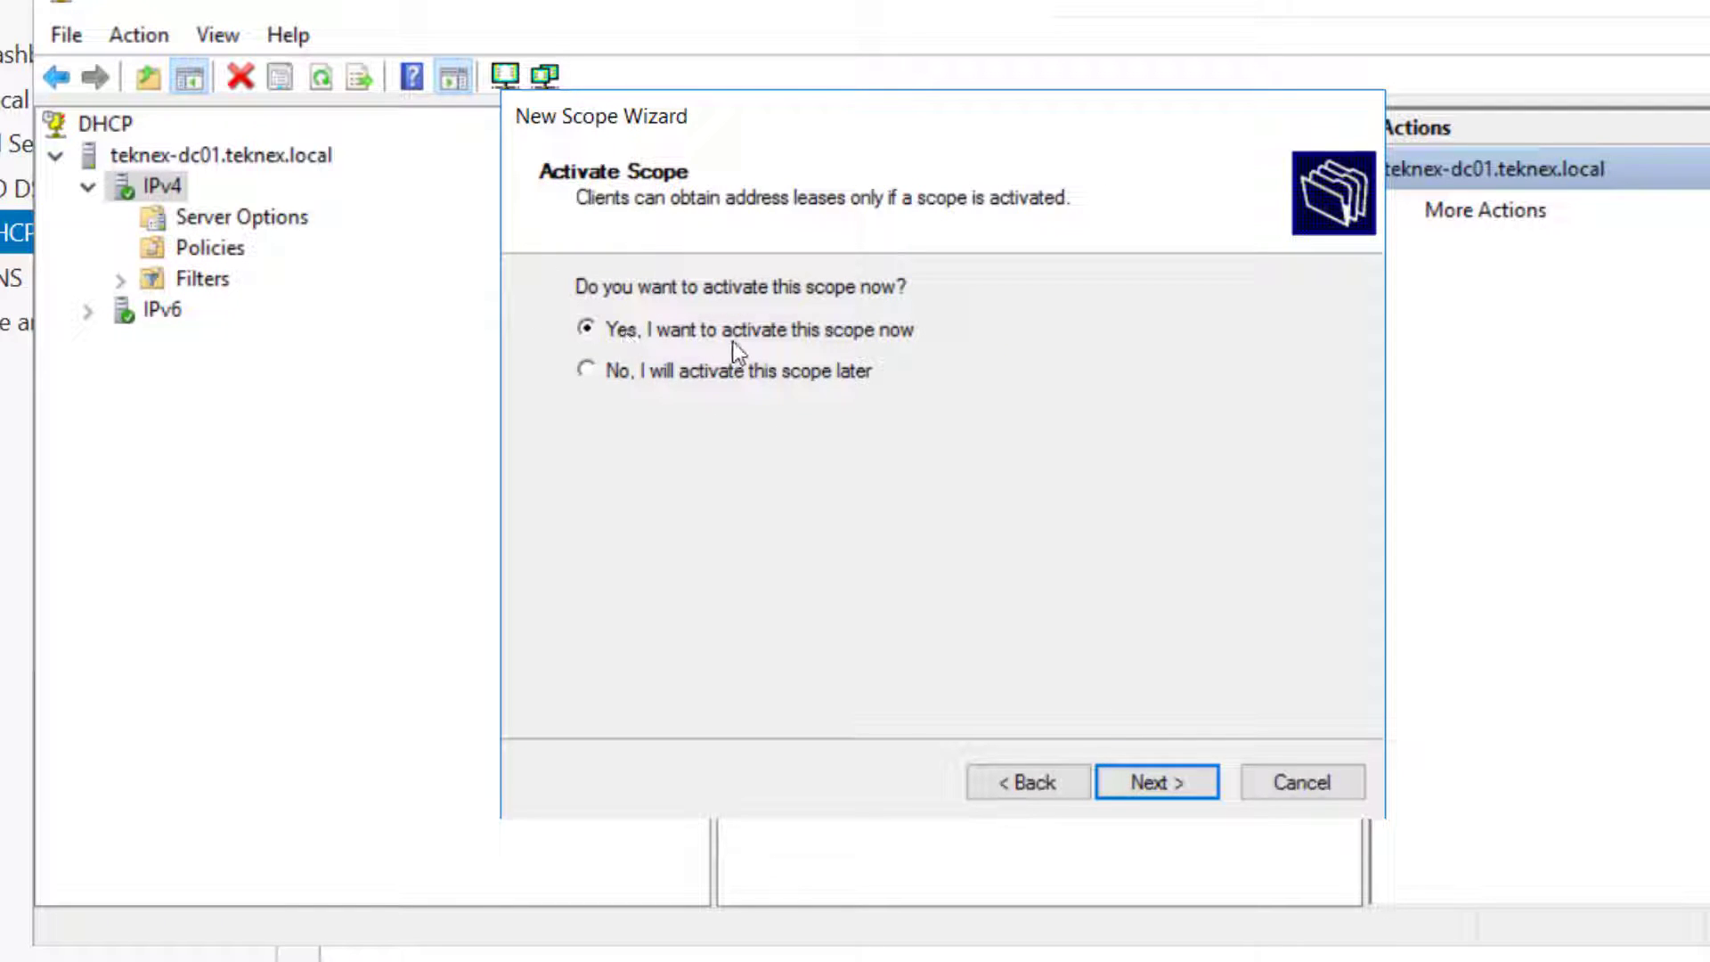
pyautogui.click(1181, 783)
pyautogui.click(1181, 786)
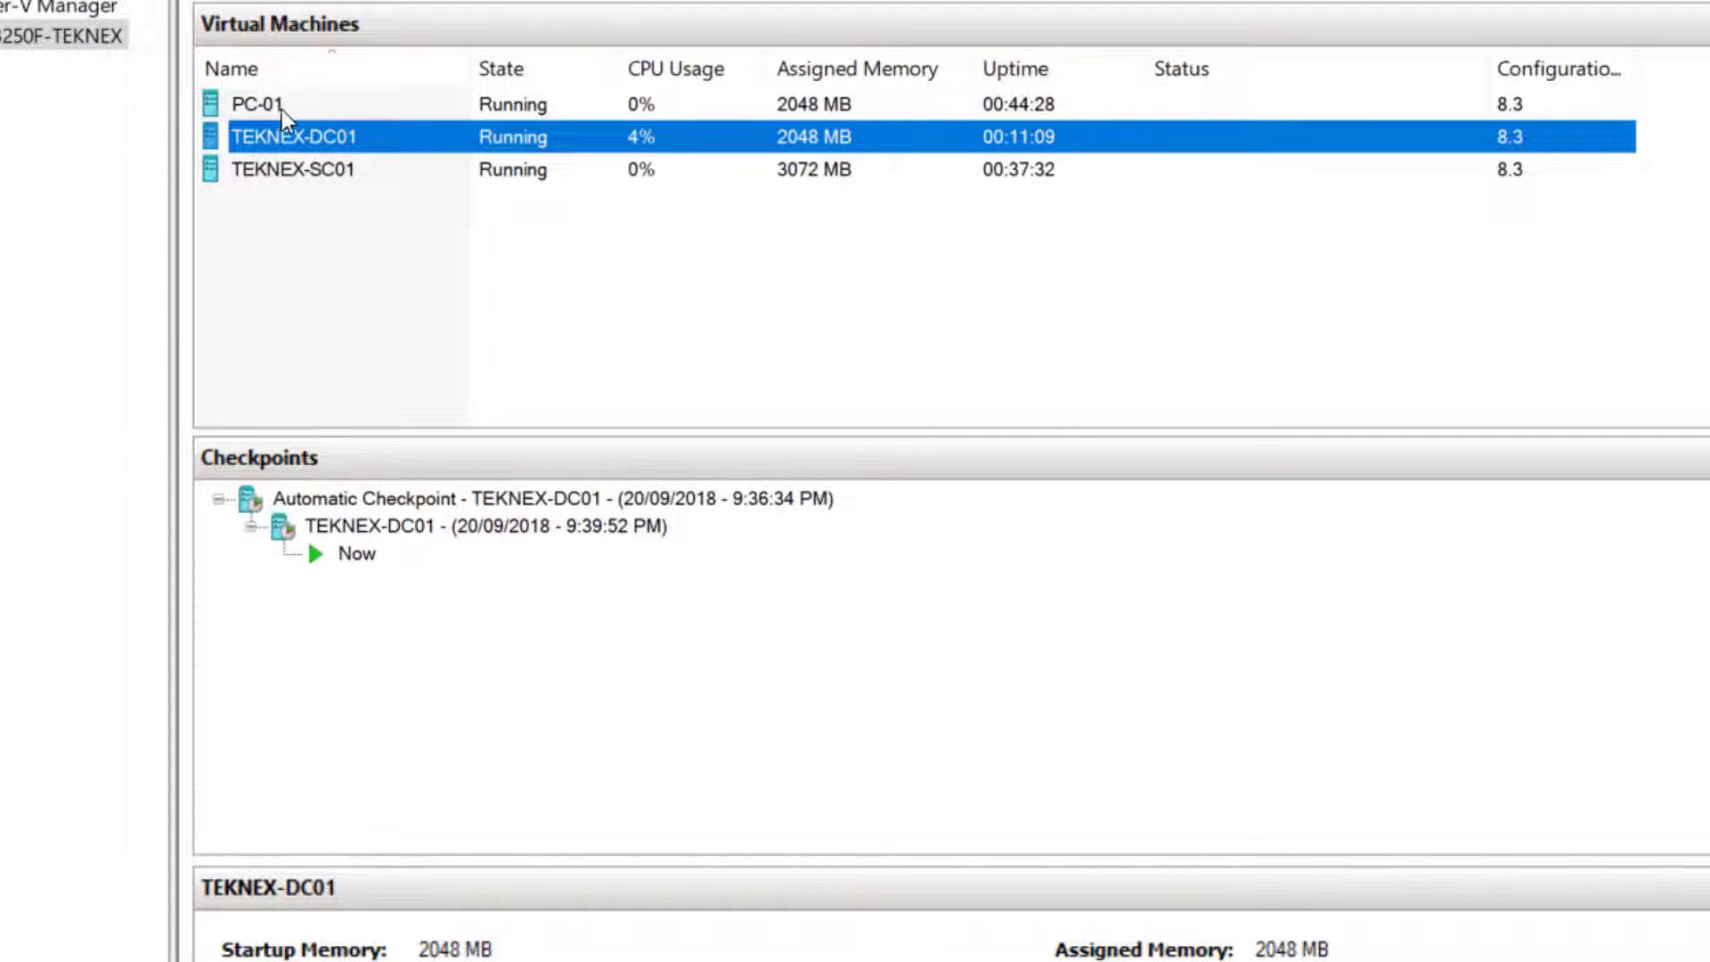
# Open Network Connections (ncpa.cpl) on the PC-01 virtual machine
pyautogui.click(317, 107)
pyautogui.doubleClick(316, 109)
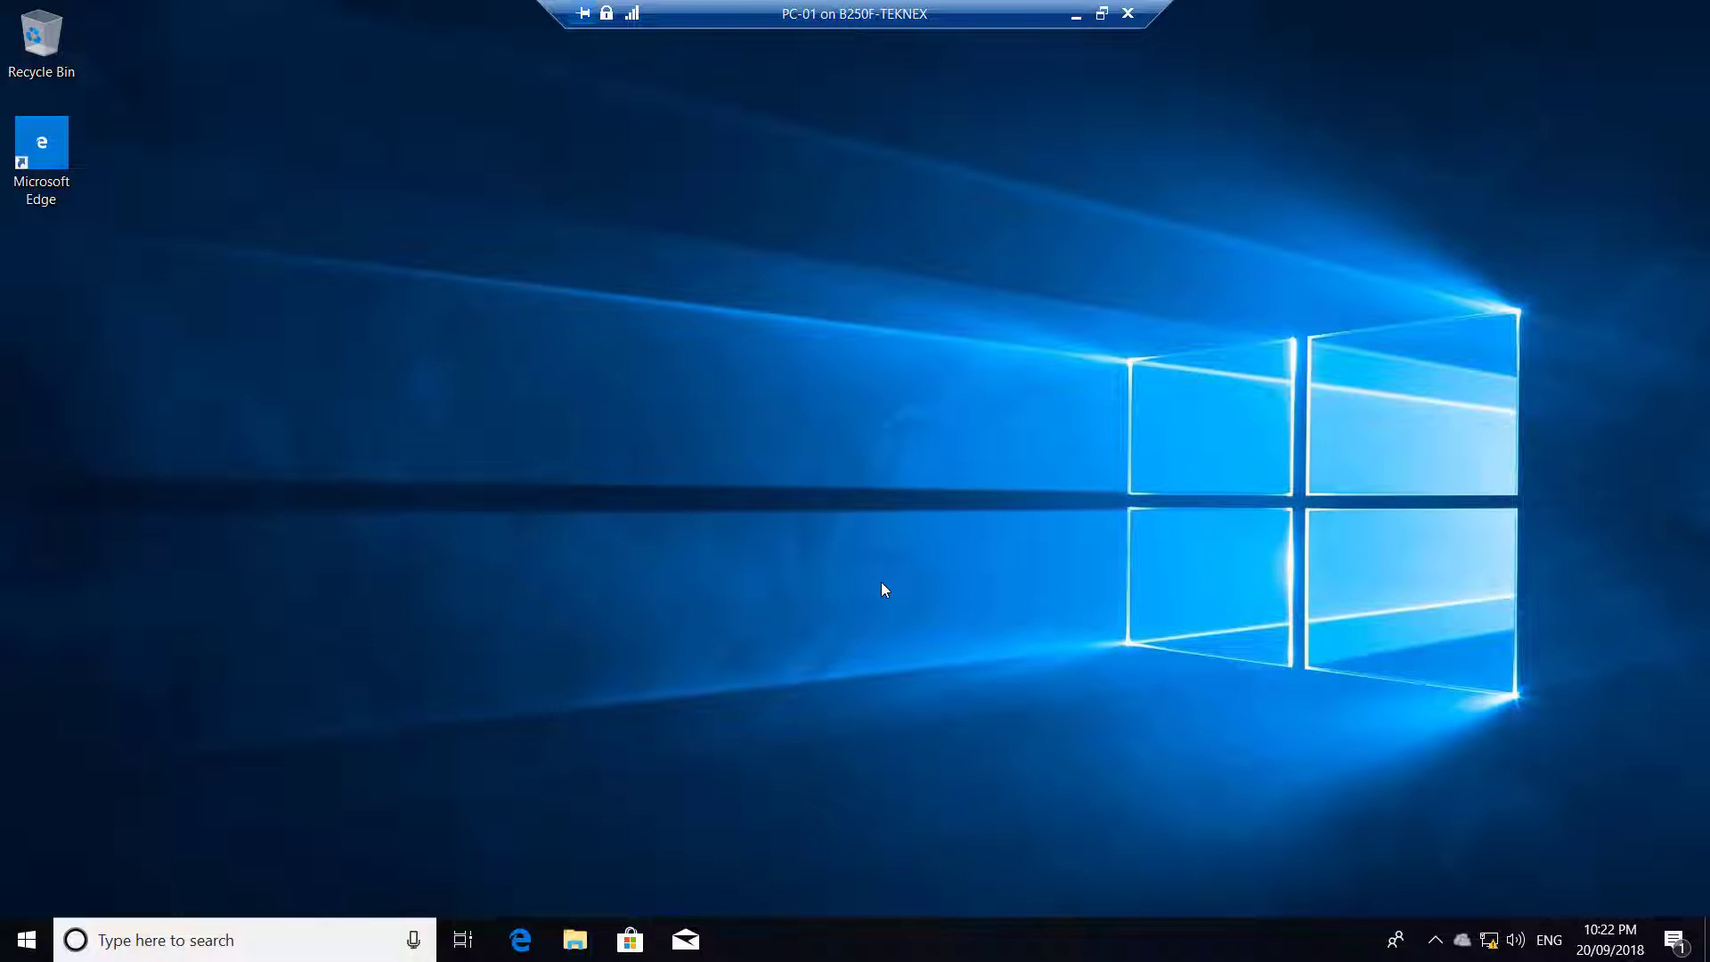
pyautogui.press('super+r')
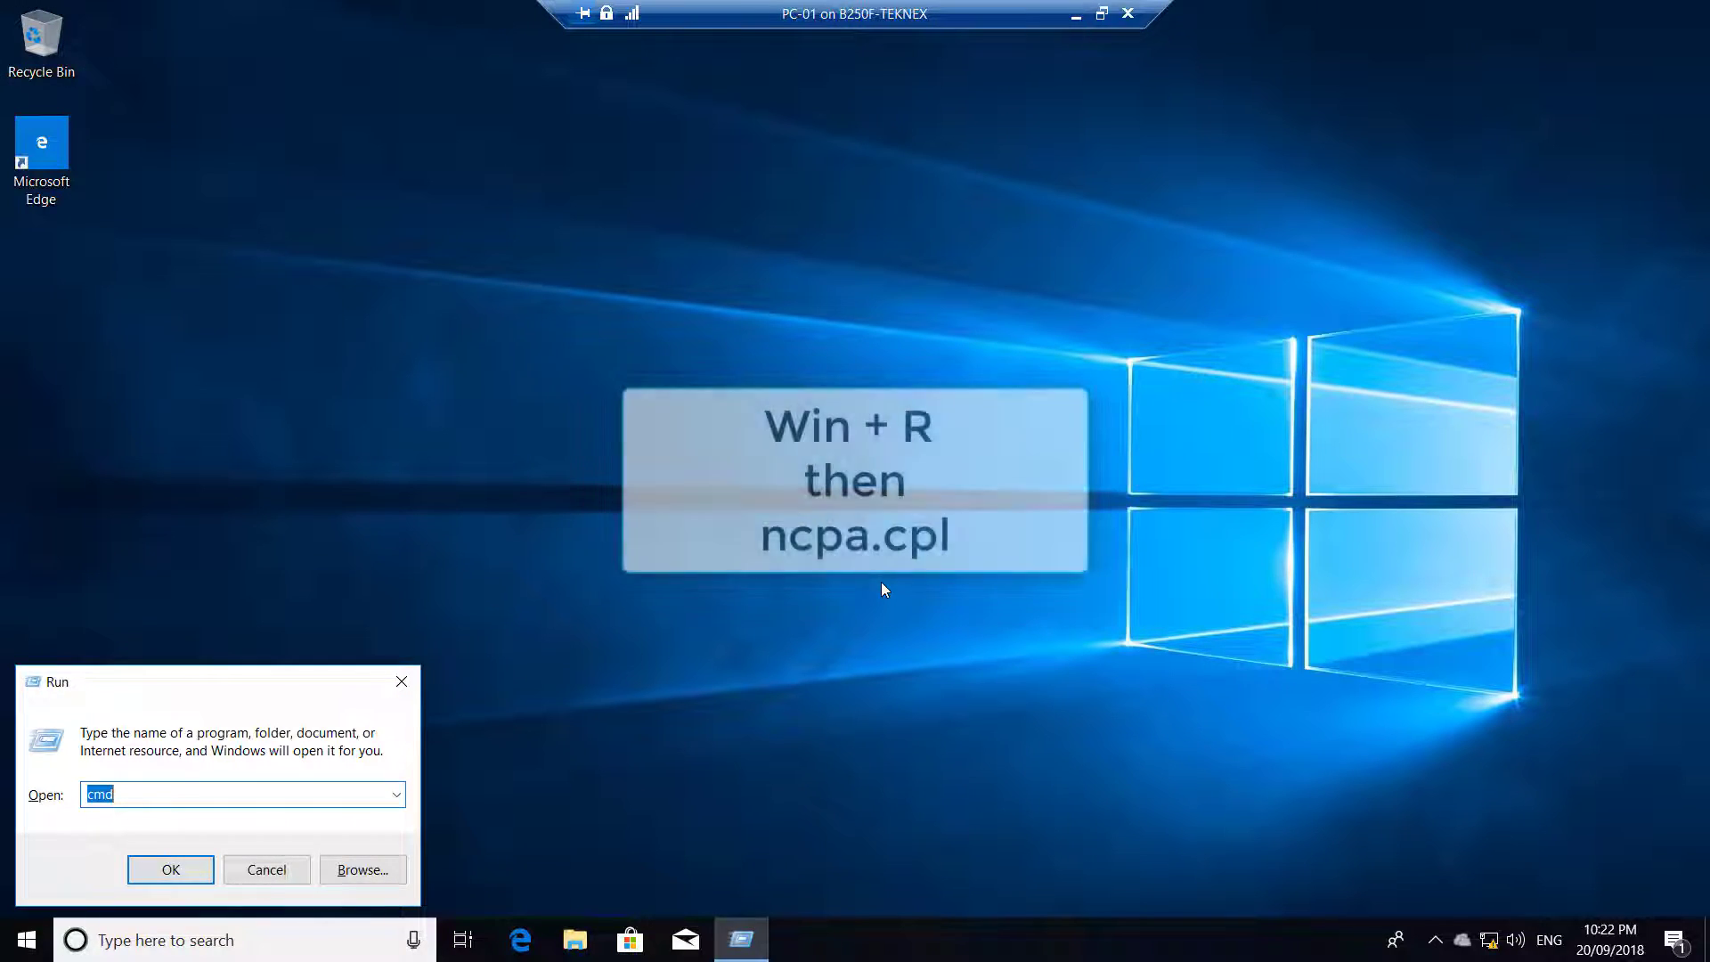
pyautogui.write('ncpa.cpl')
pyautogui.press('Return')
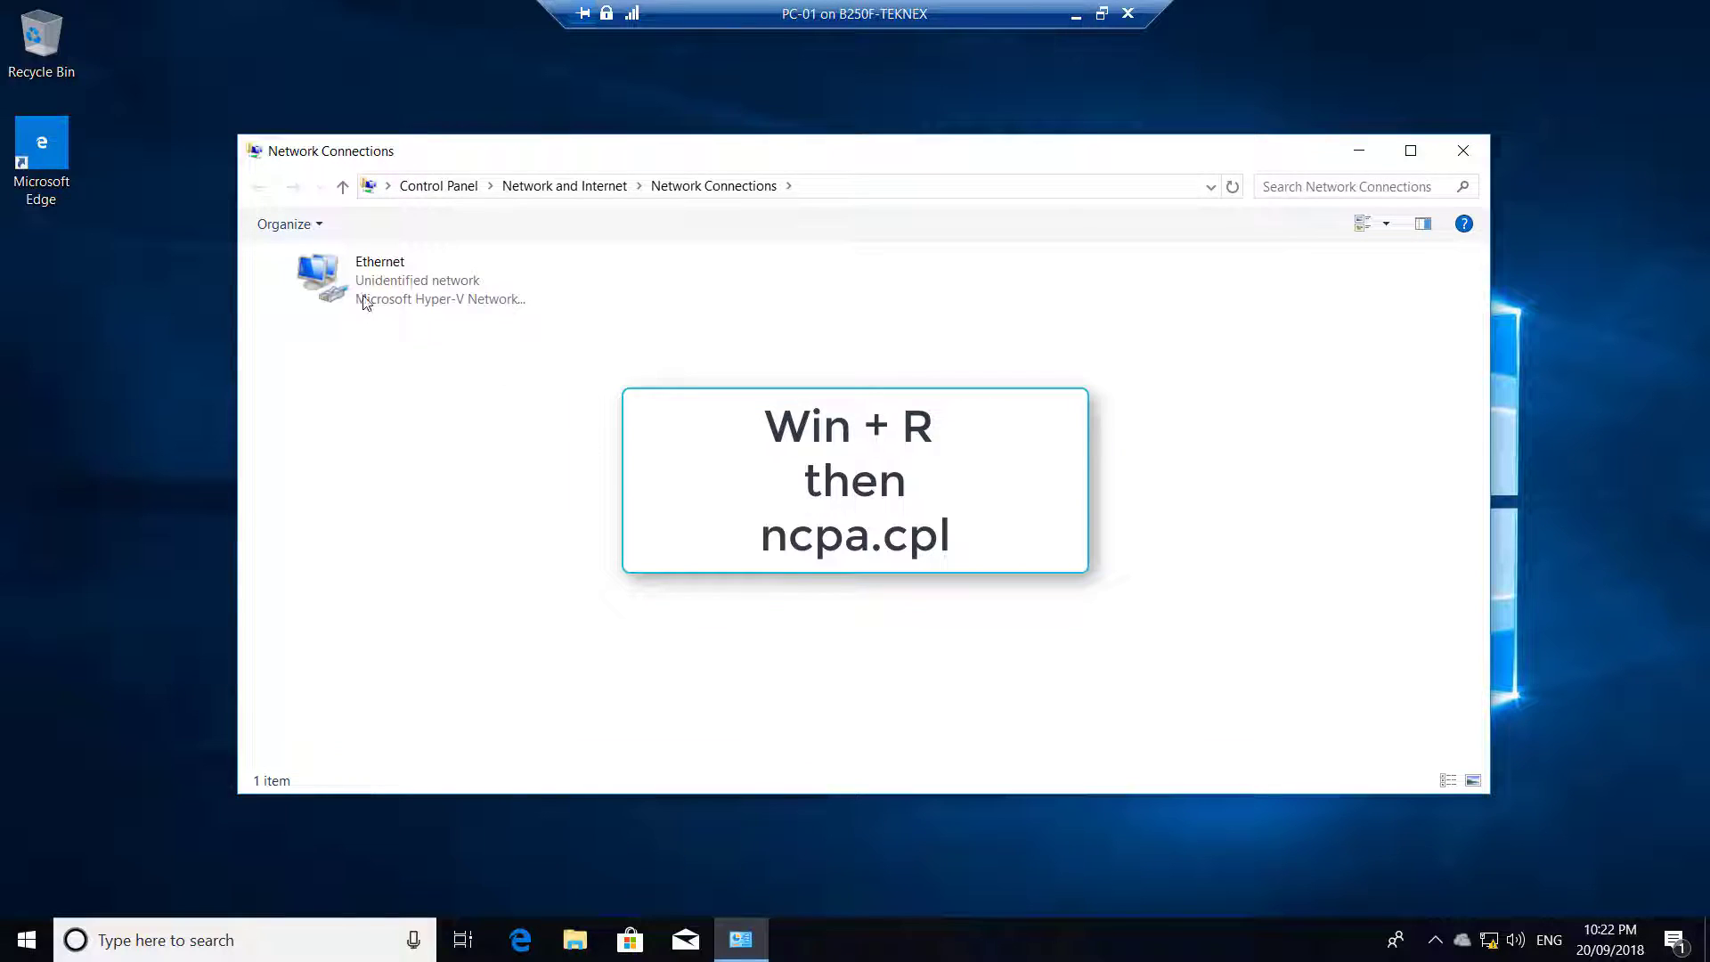
# Set the Ethernet adapter's IPv4 to obtain both IP and DNS addresses automatically
pyautogui.click(361, 291)
pyautogui.rightClick(361, 291)
pyautogui.click(462, 510)
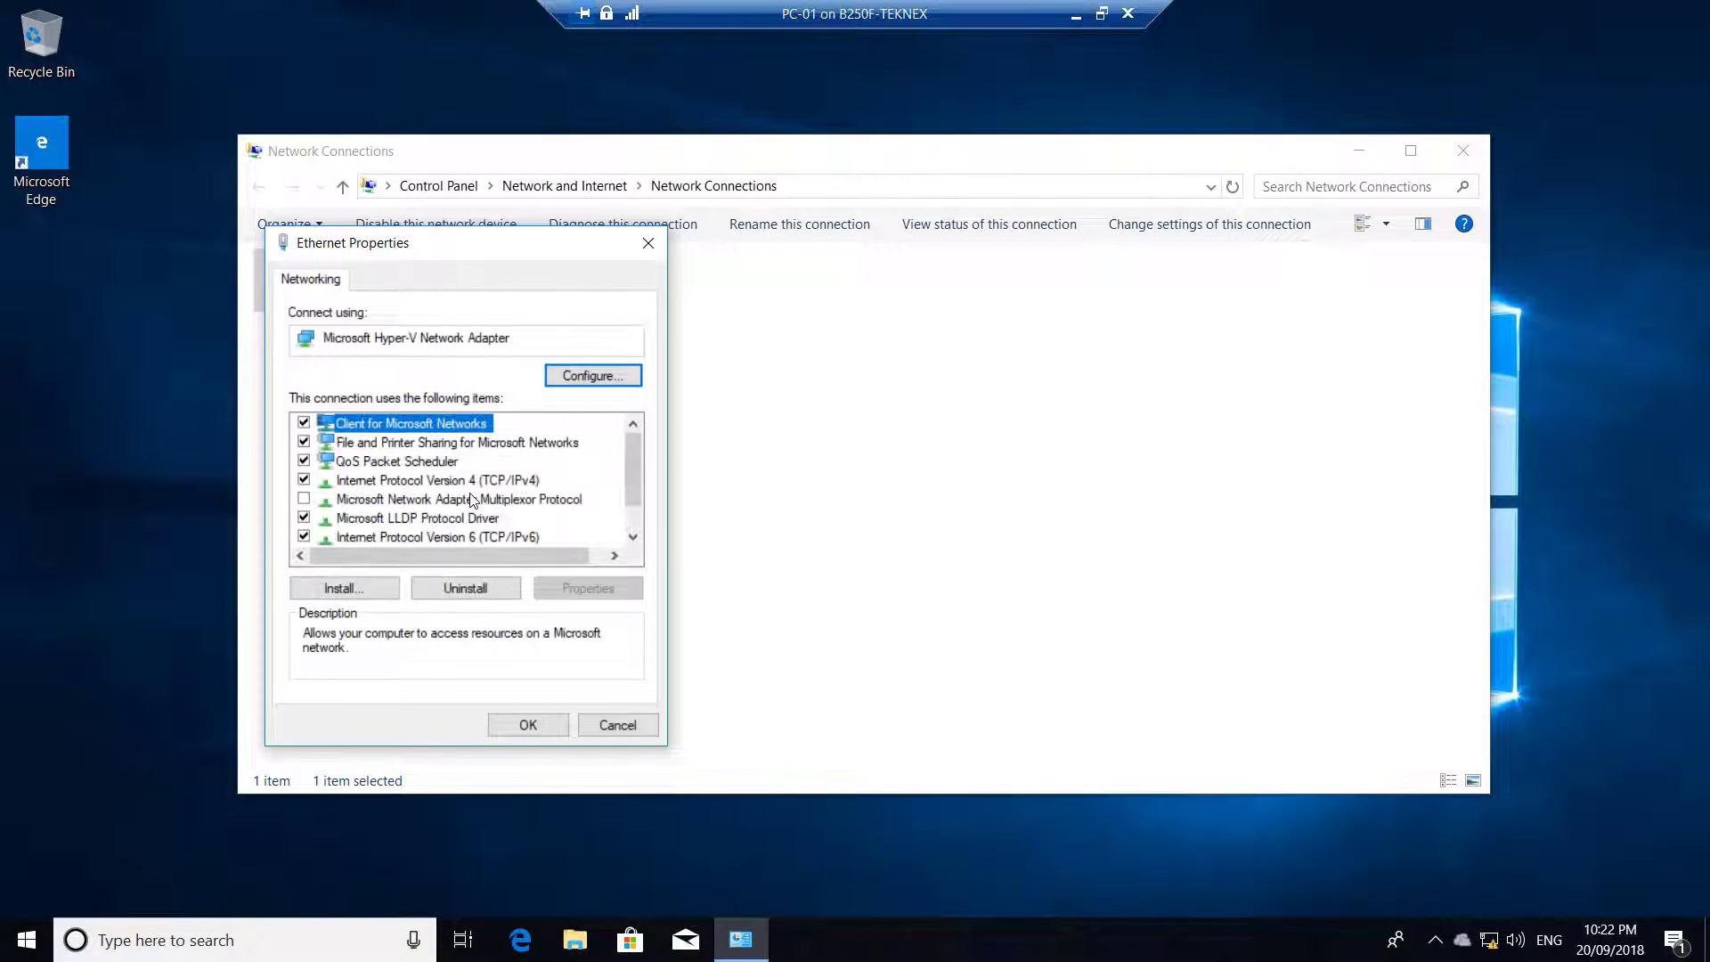
pyautogui.click(472, 500)
pyautogui.click(511, 480)
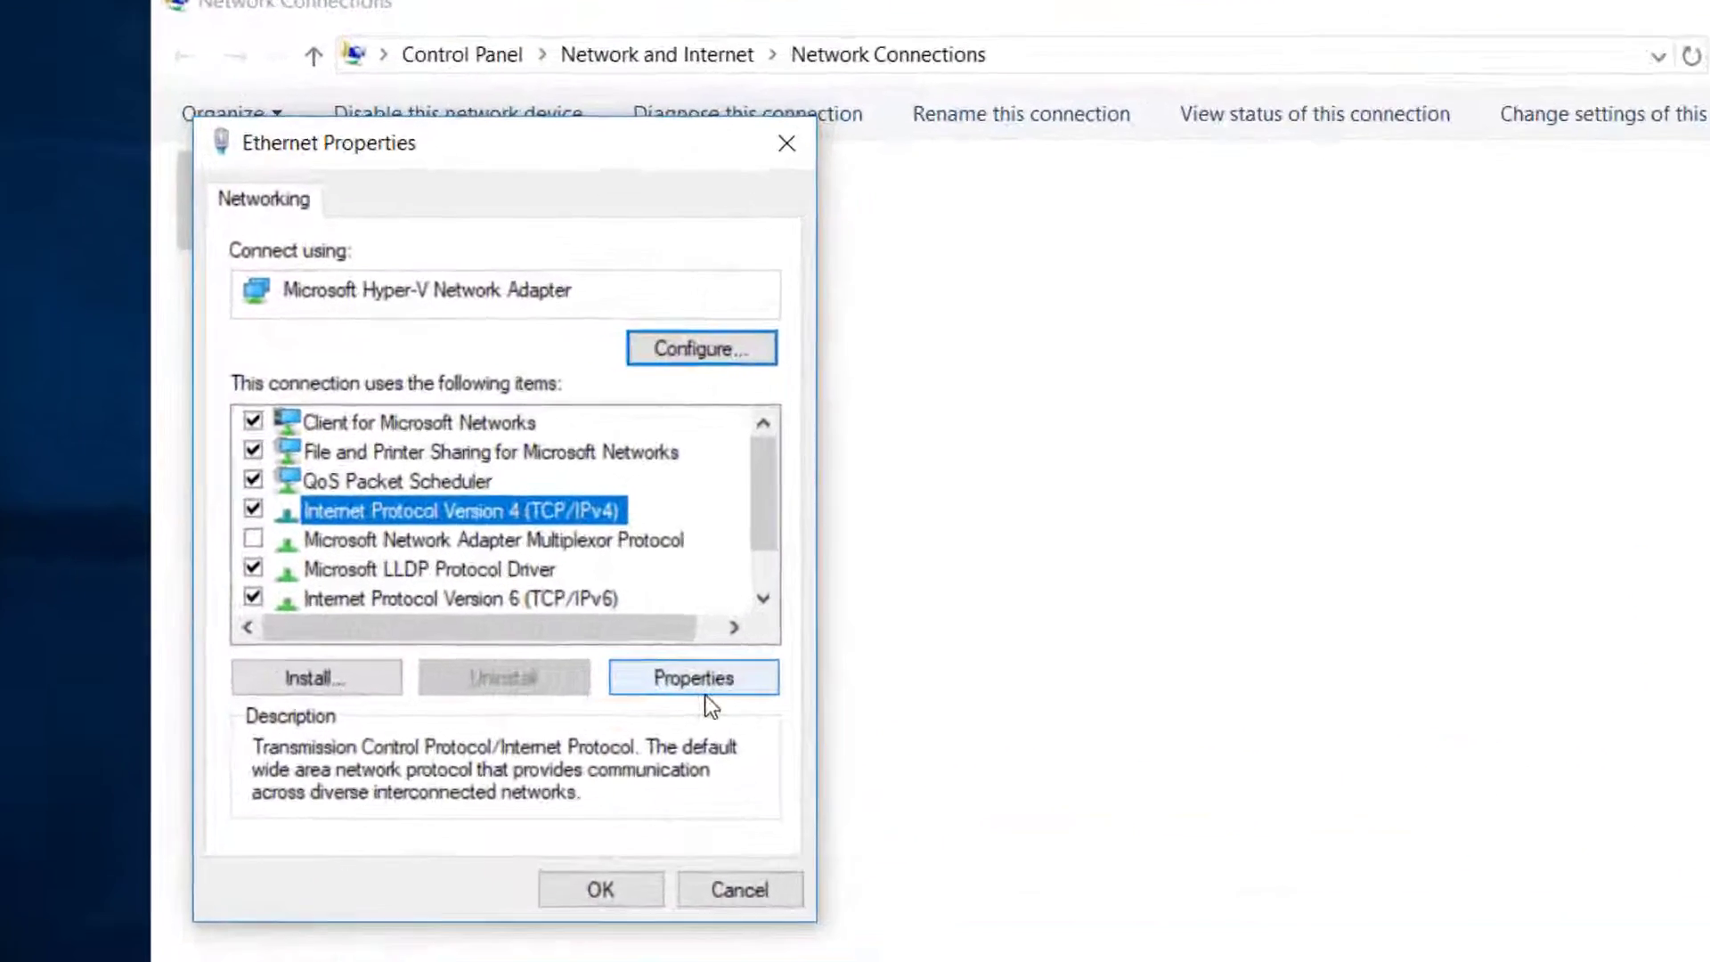
pyautogui.click(716, 692)
pyautogui.click(311, 490)
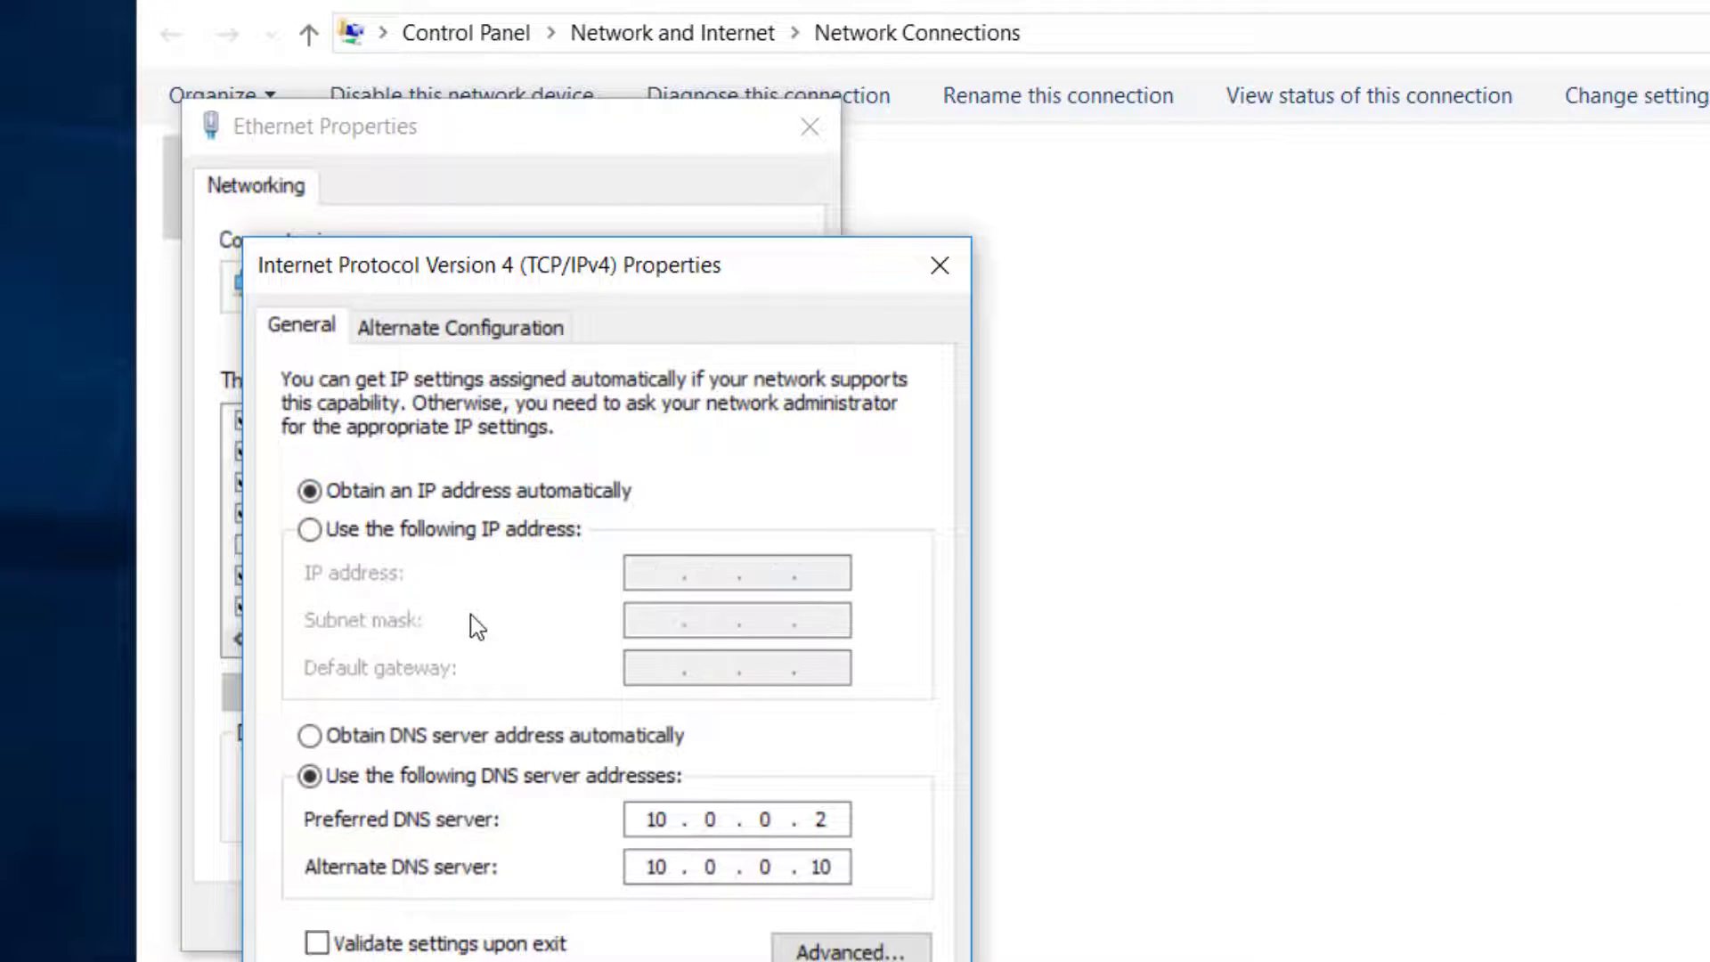
pyautogui.click(419, 739)
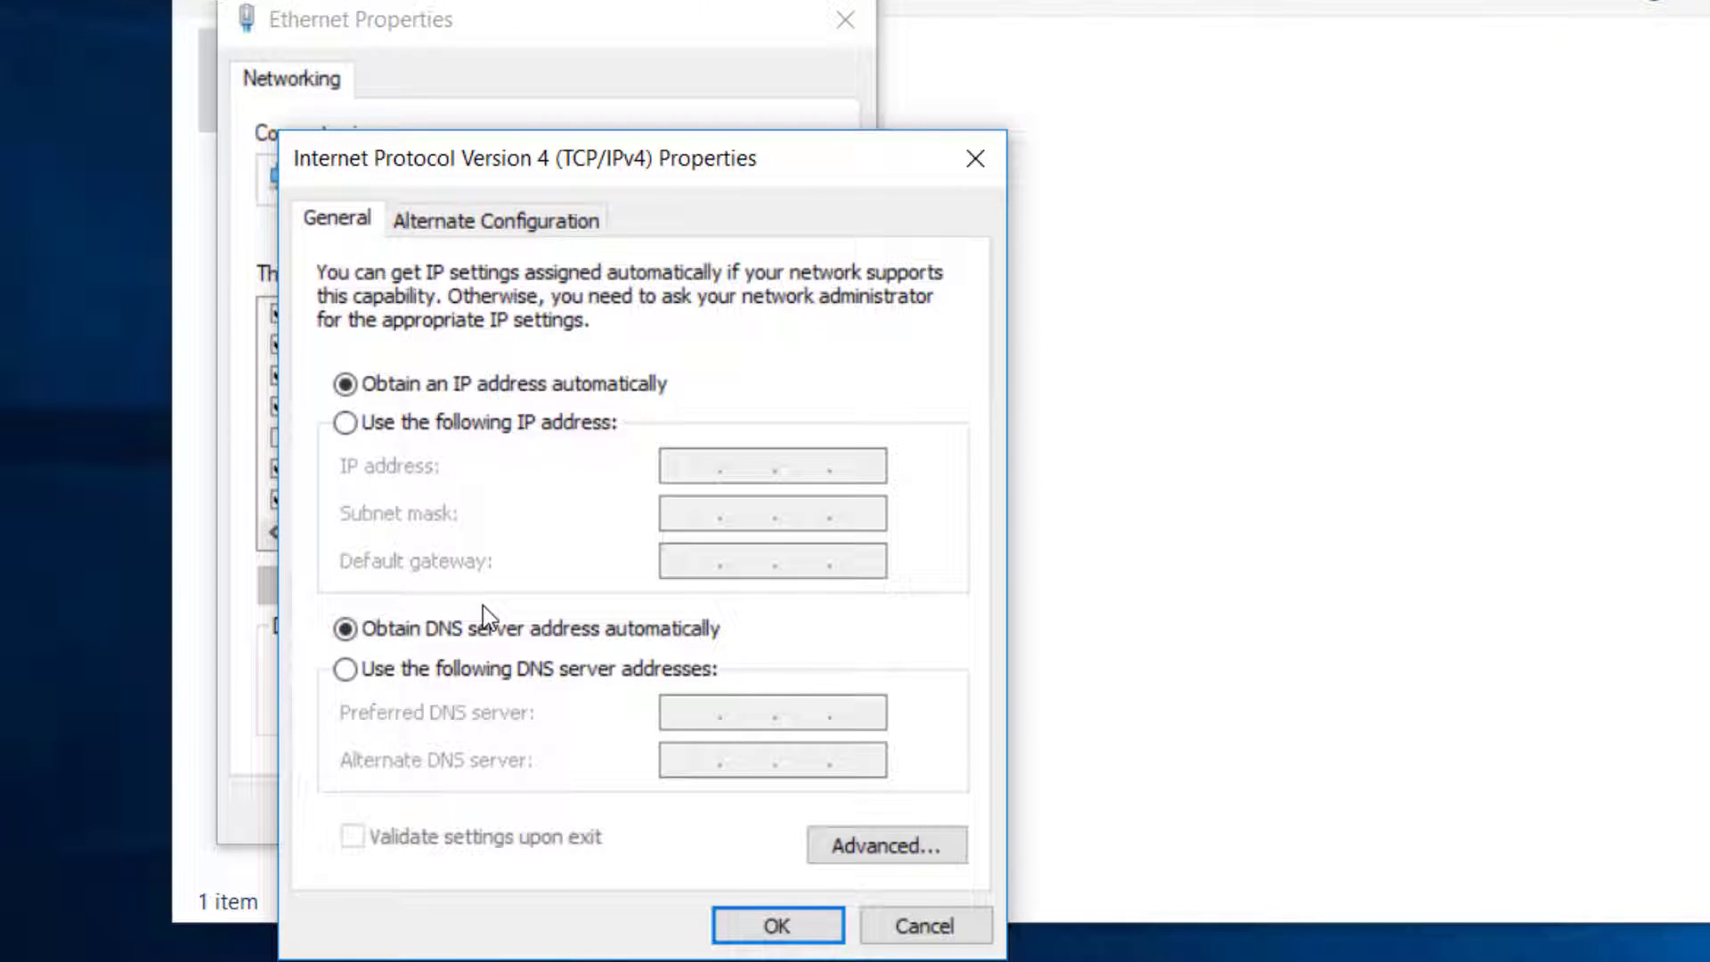
pyautogui.click(766, 919)
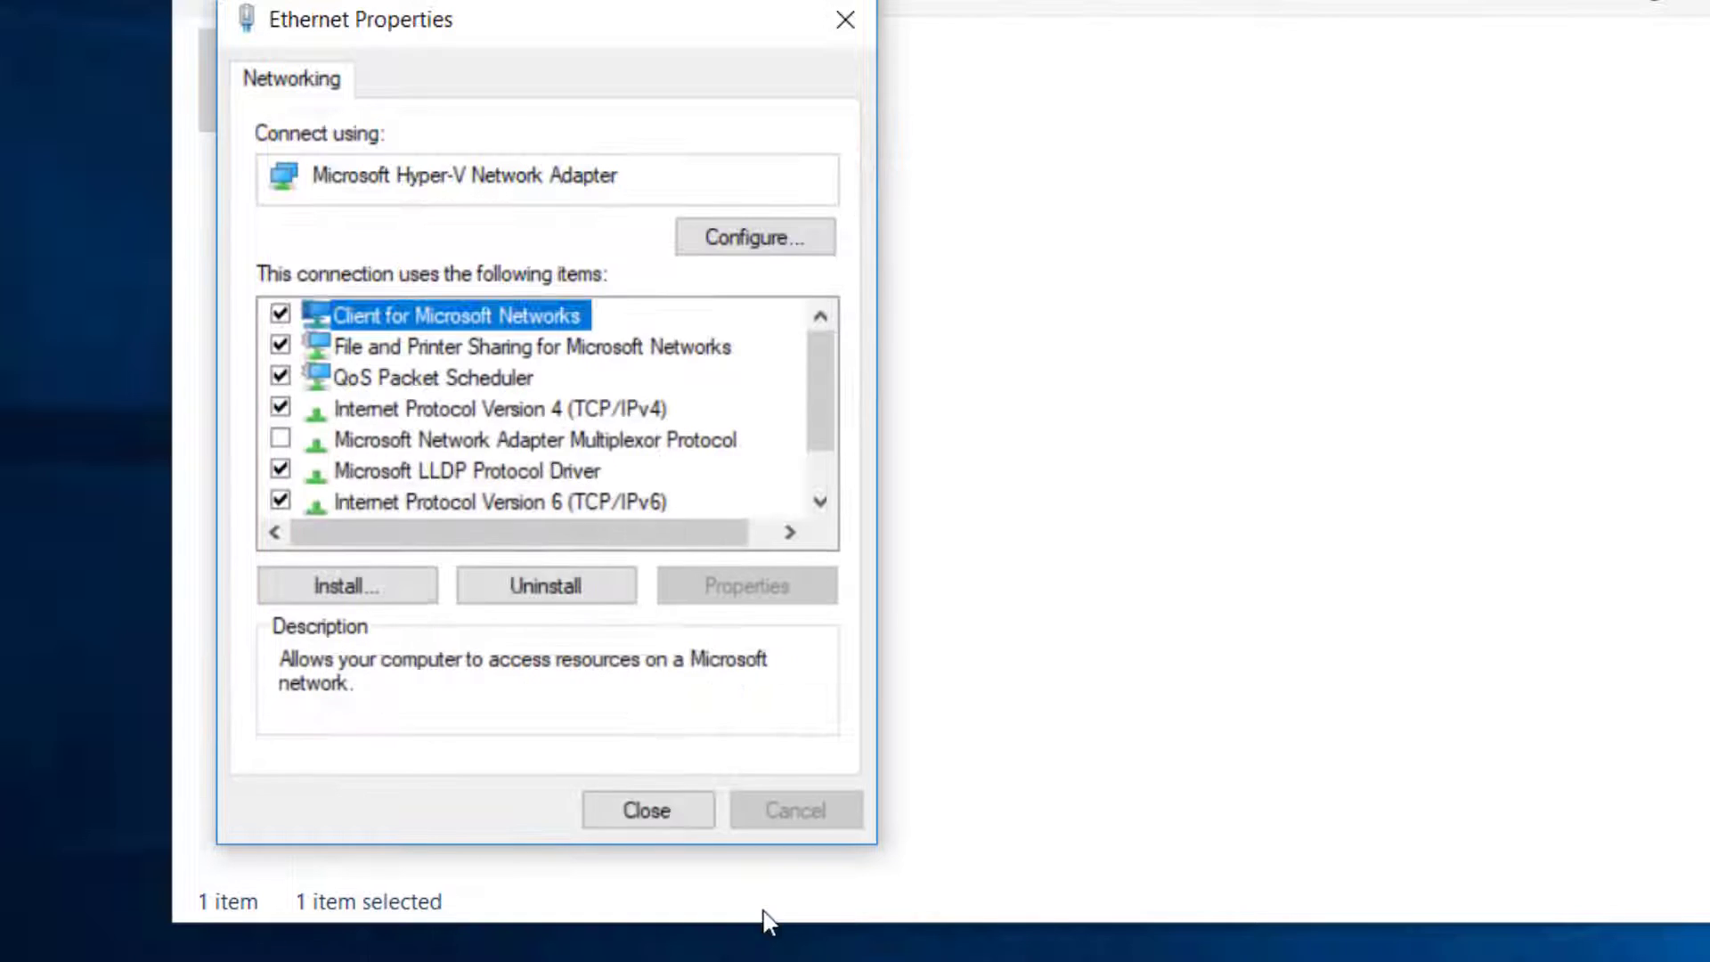
pyautogui.click(657, 811)
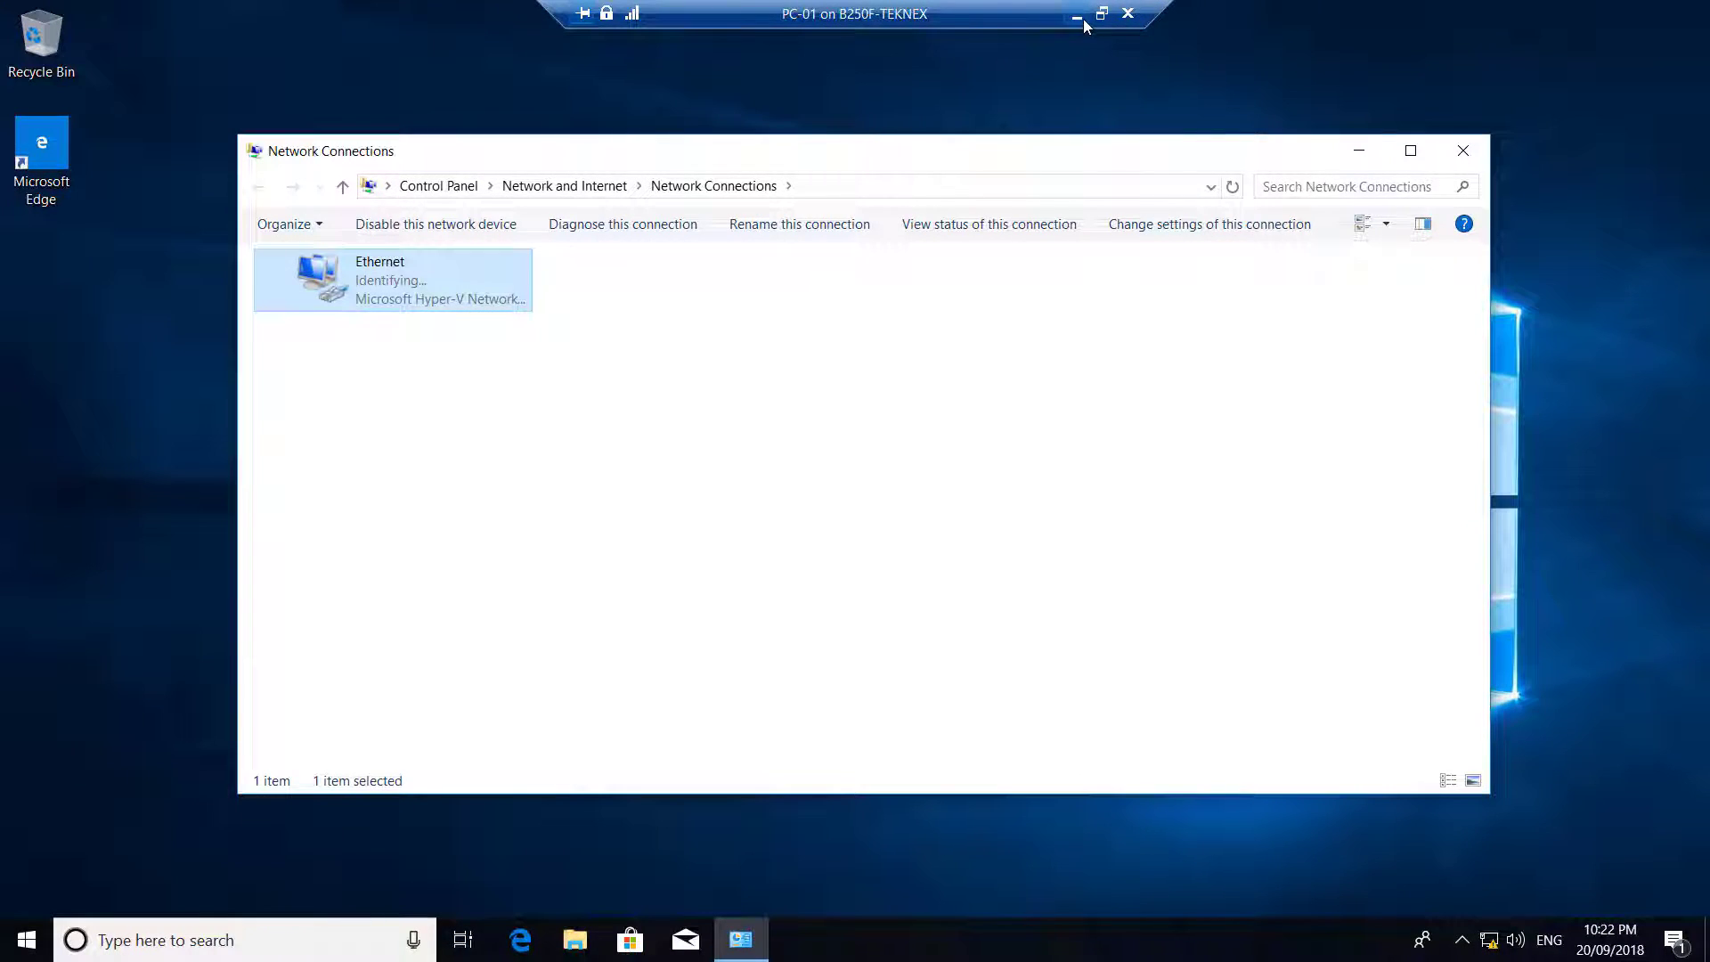
# On TEKNEX-DC01, open Network Connections with ncpa.cpl after correcting a mistyped command
pyautogui.click(1081, 21)
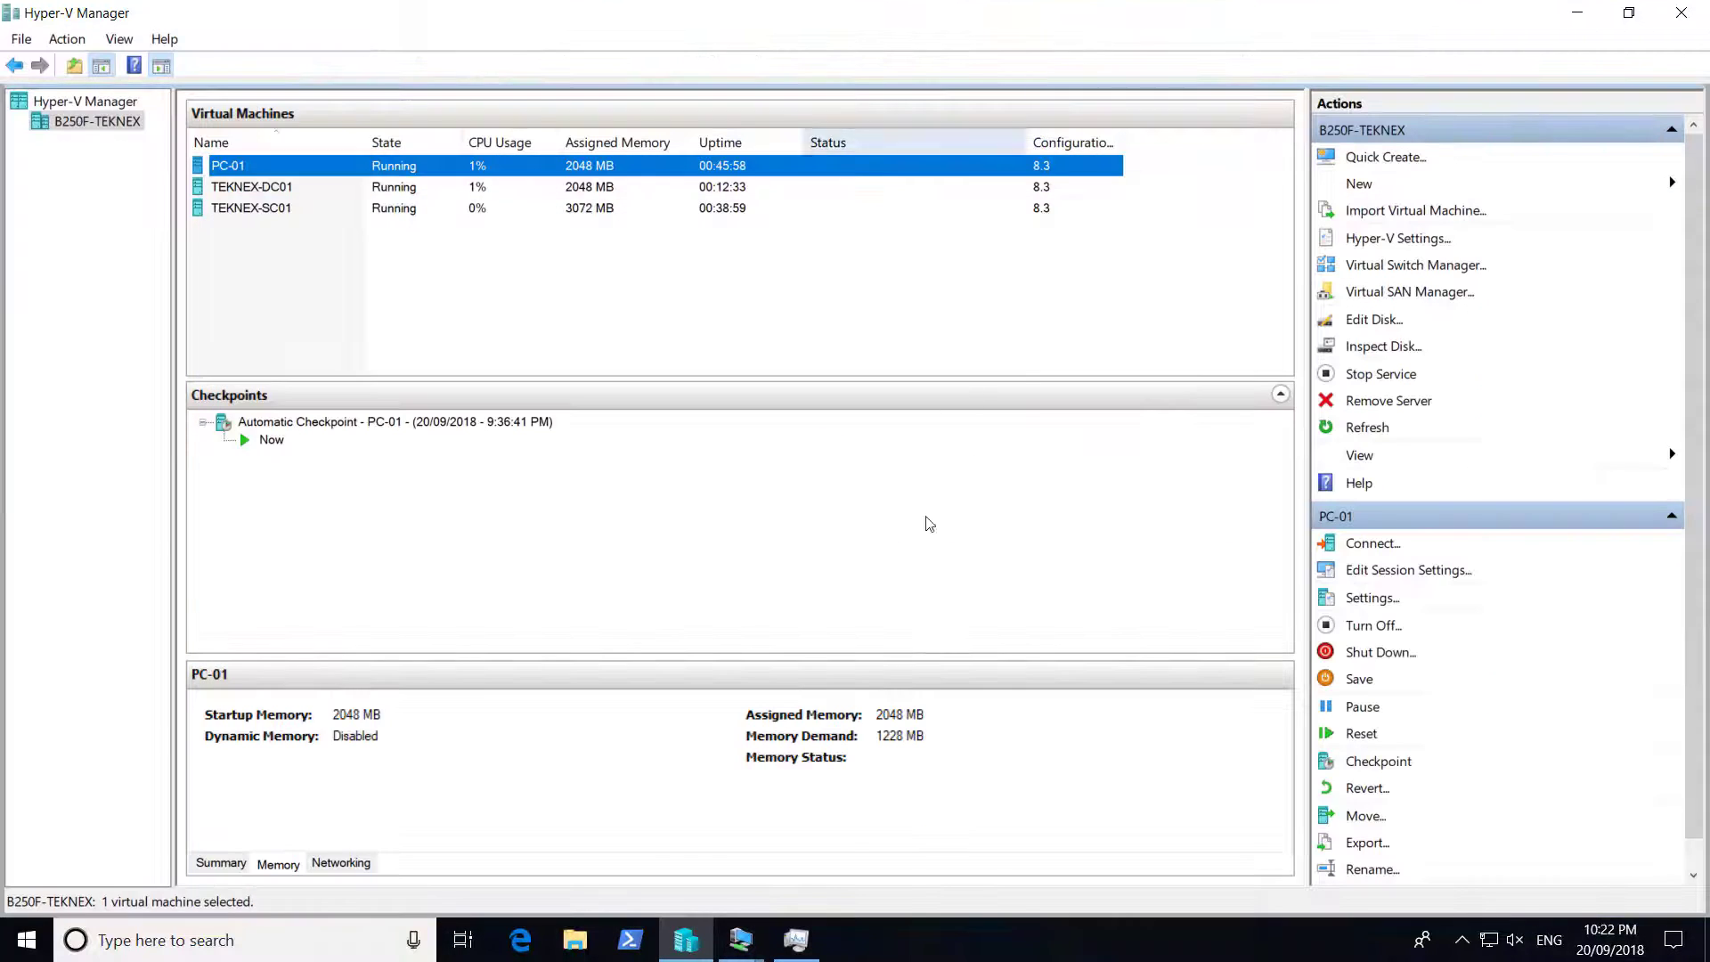
pyautogui.click(294, 189)
pyautogui.click(796, 939)
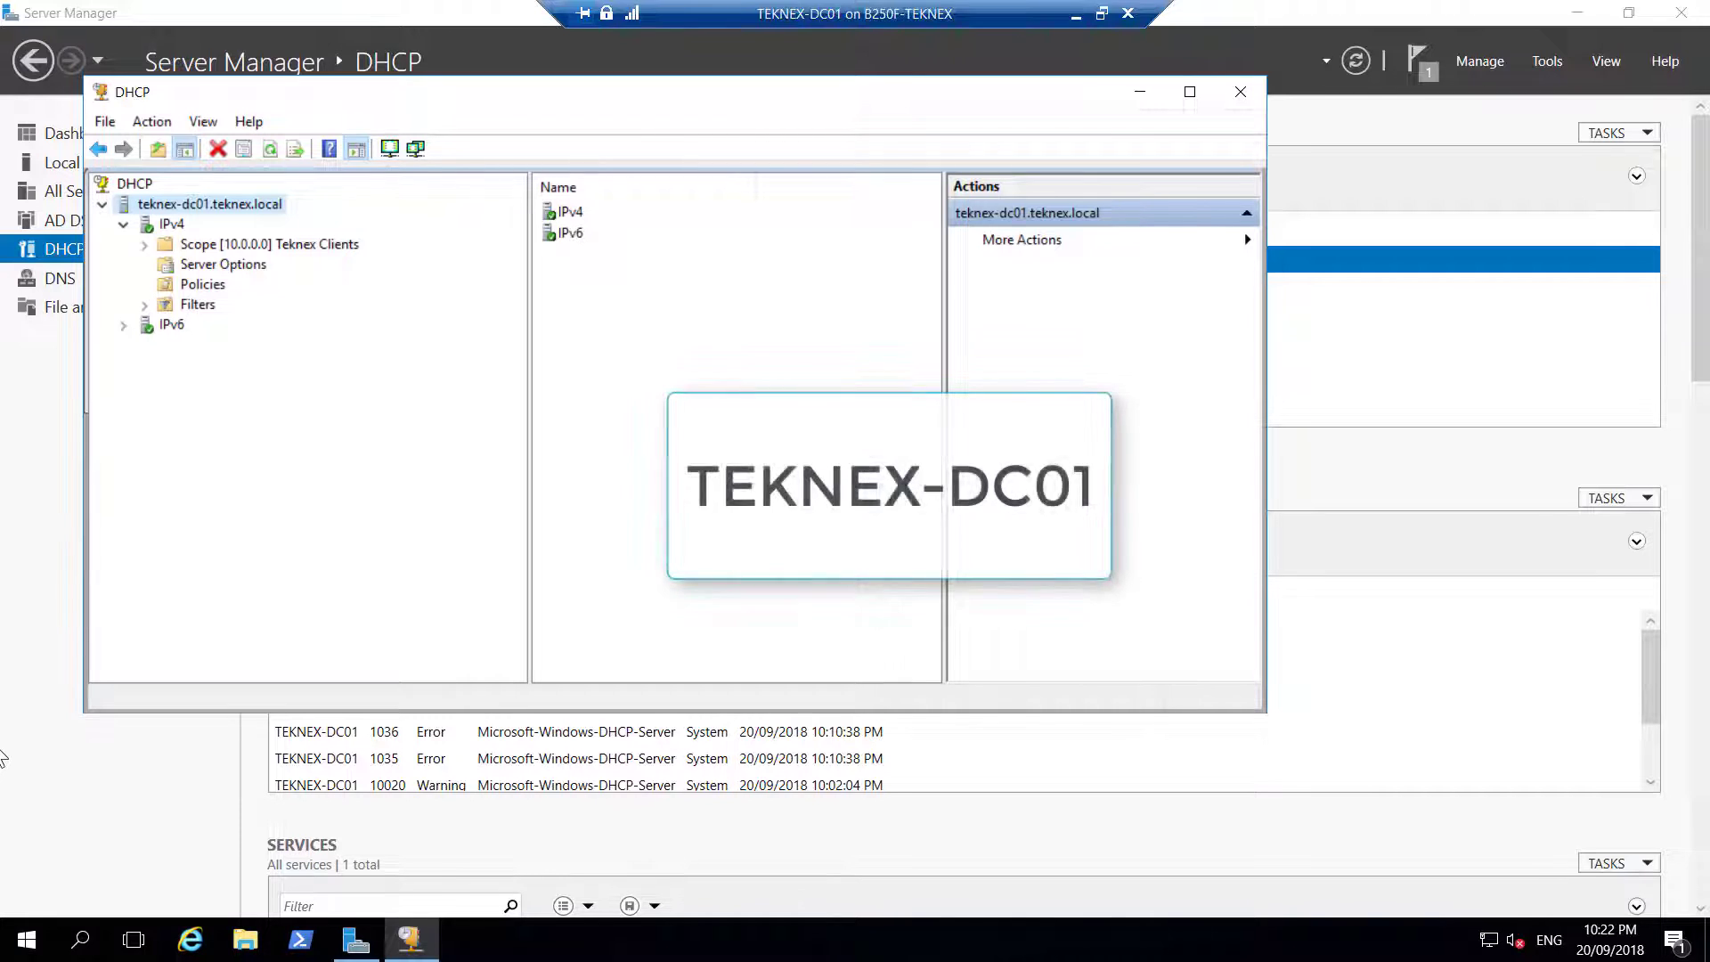
pyautogui.press('super+r')
pyautogui.write('nca')
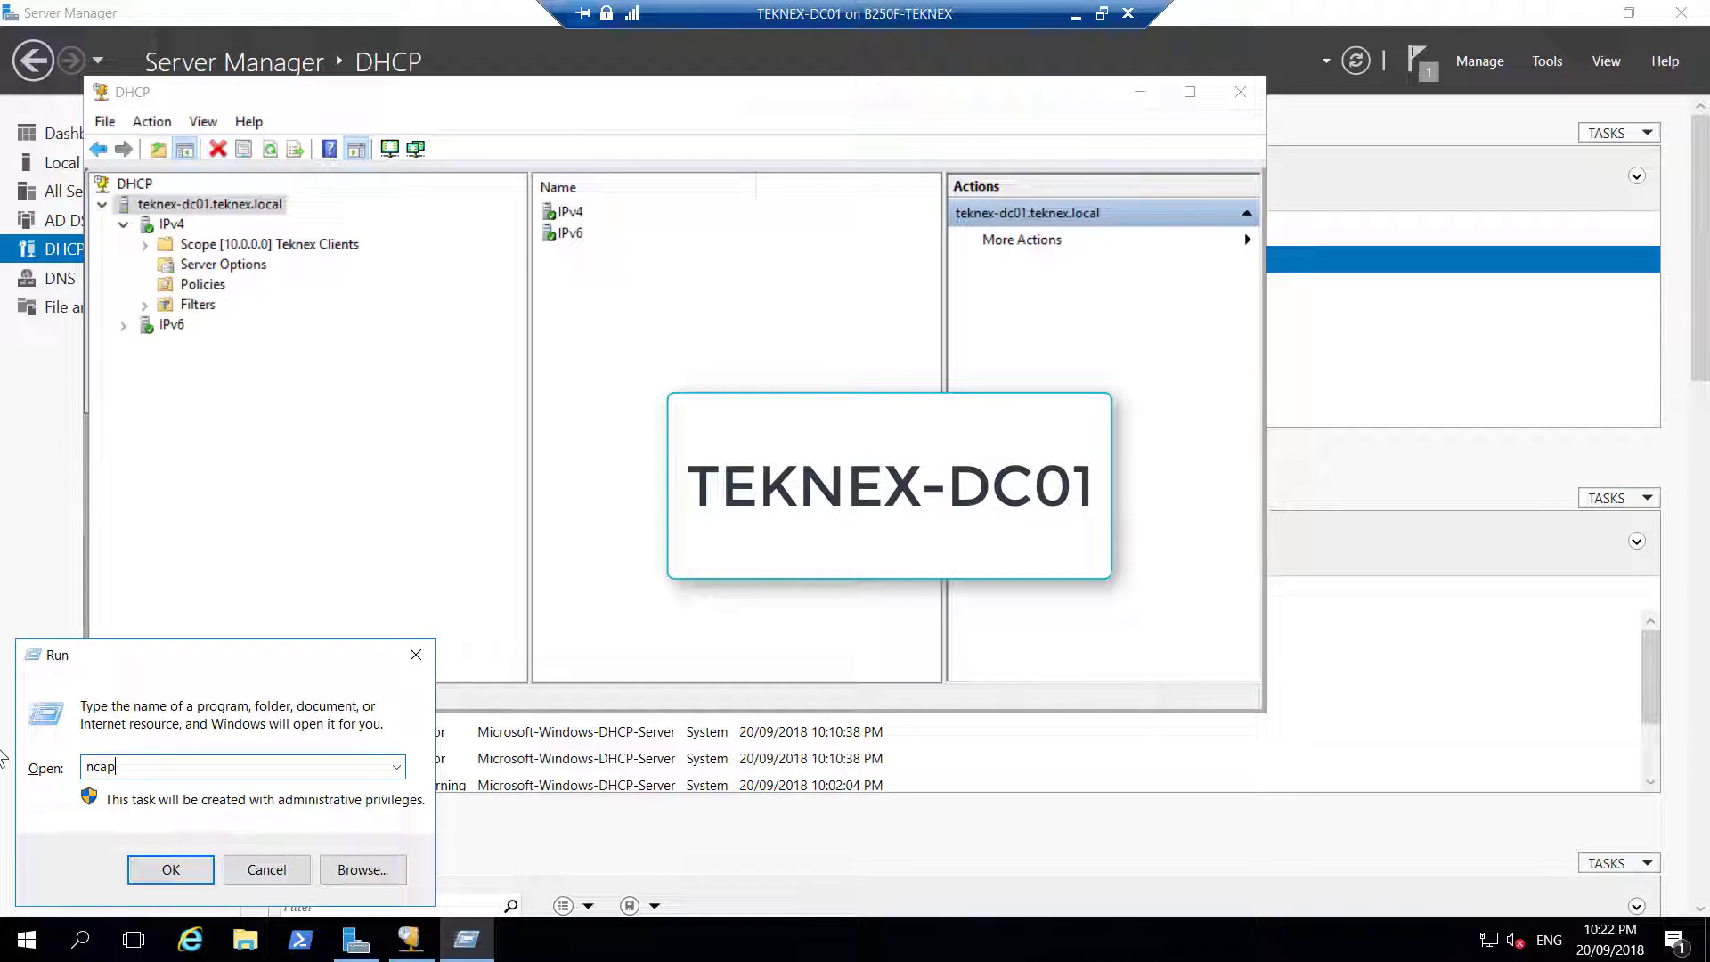
pyautogui.write('p.cpl')
pyautogui.press('Return')
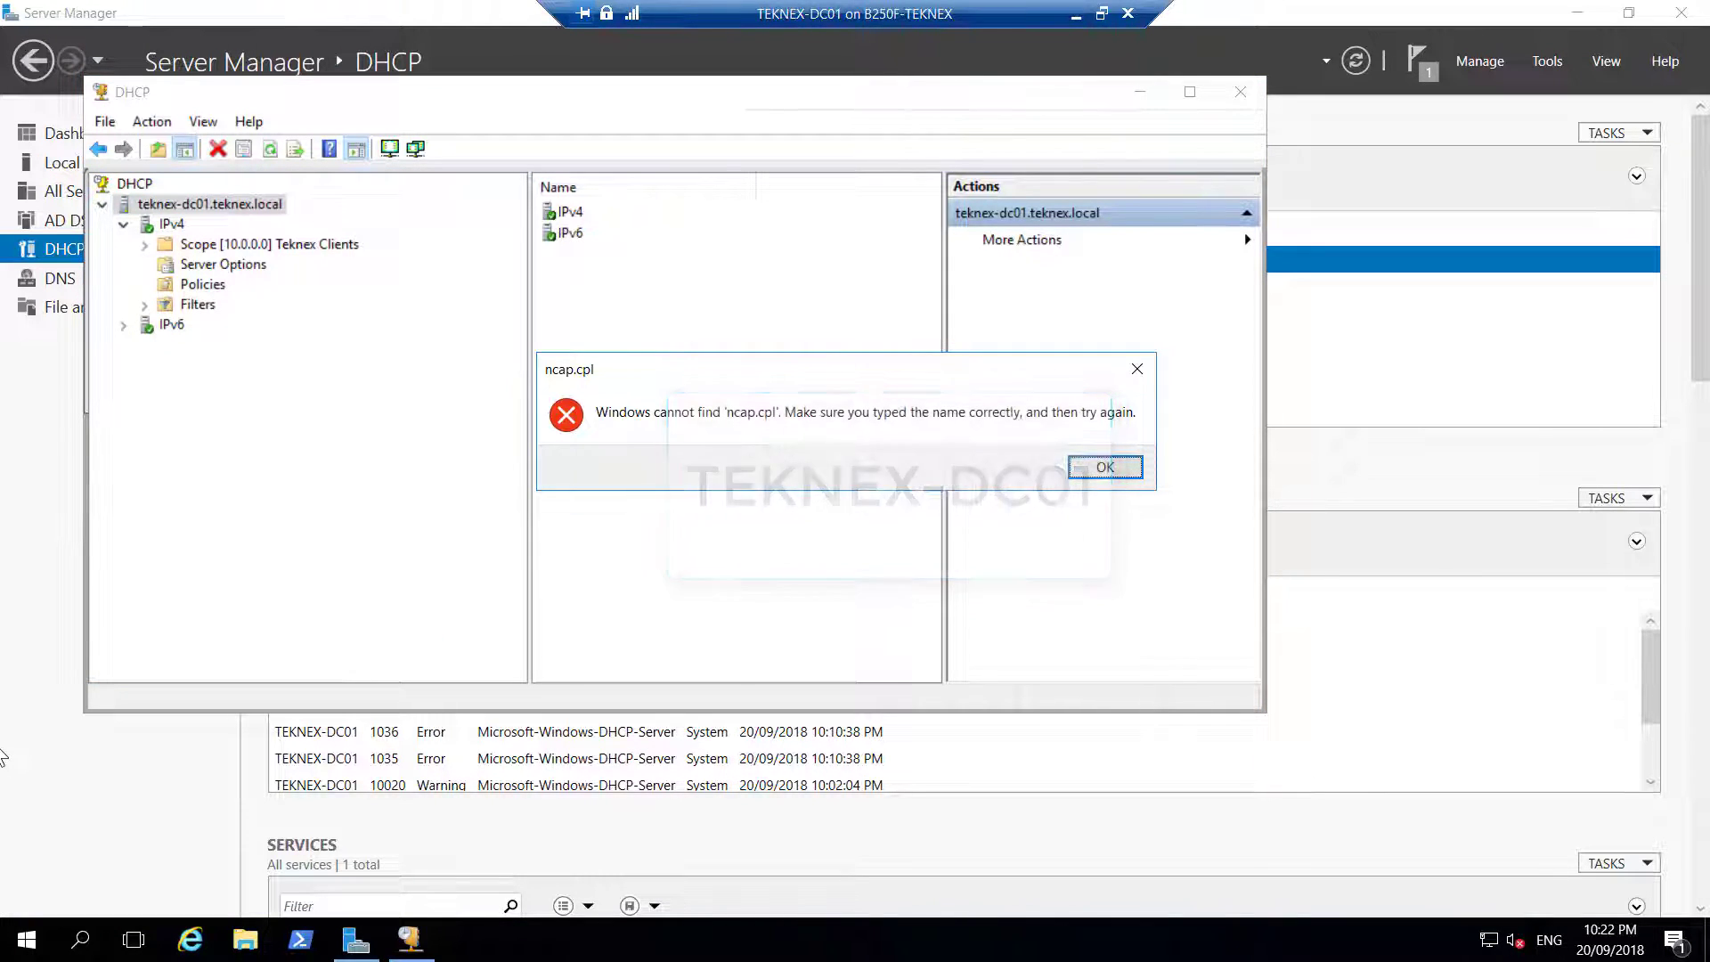
pyautogui.click(1122, 475)
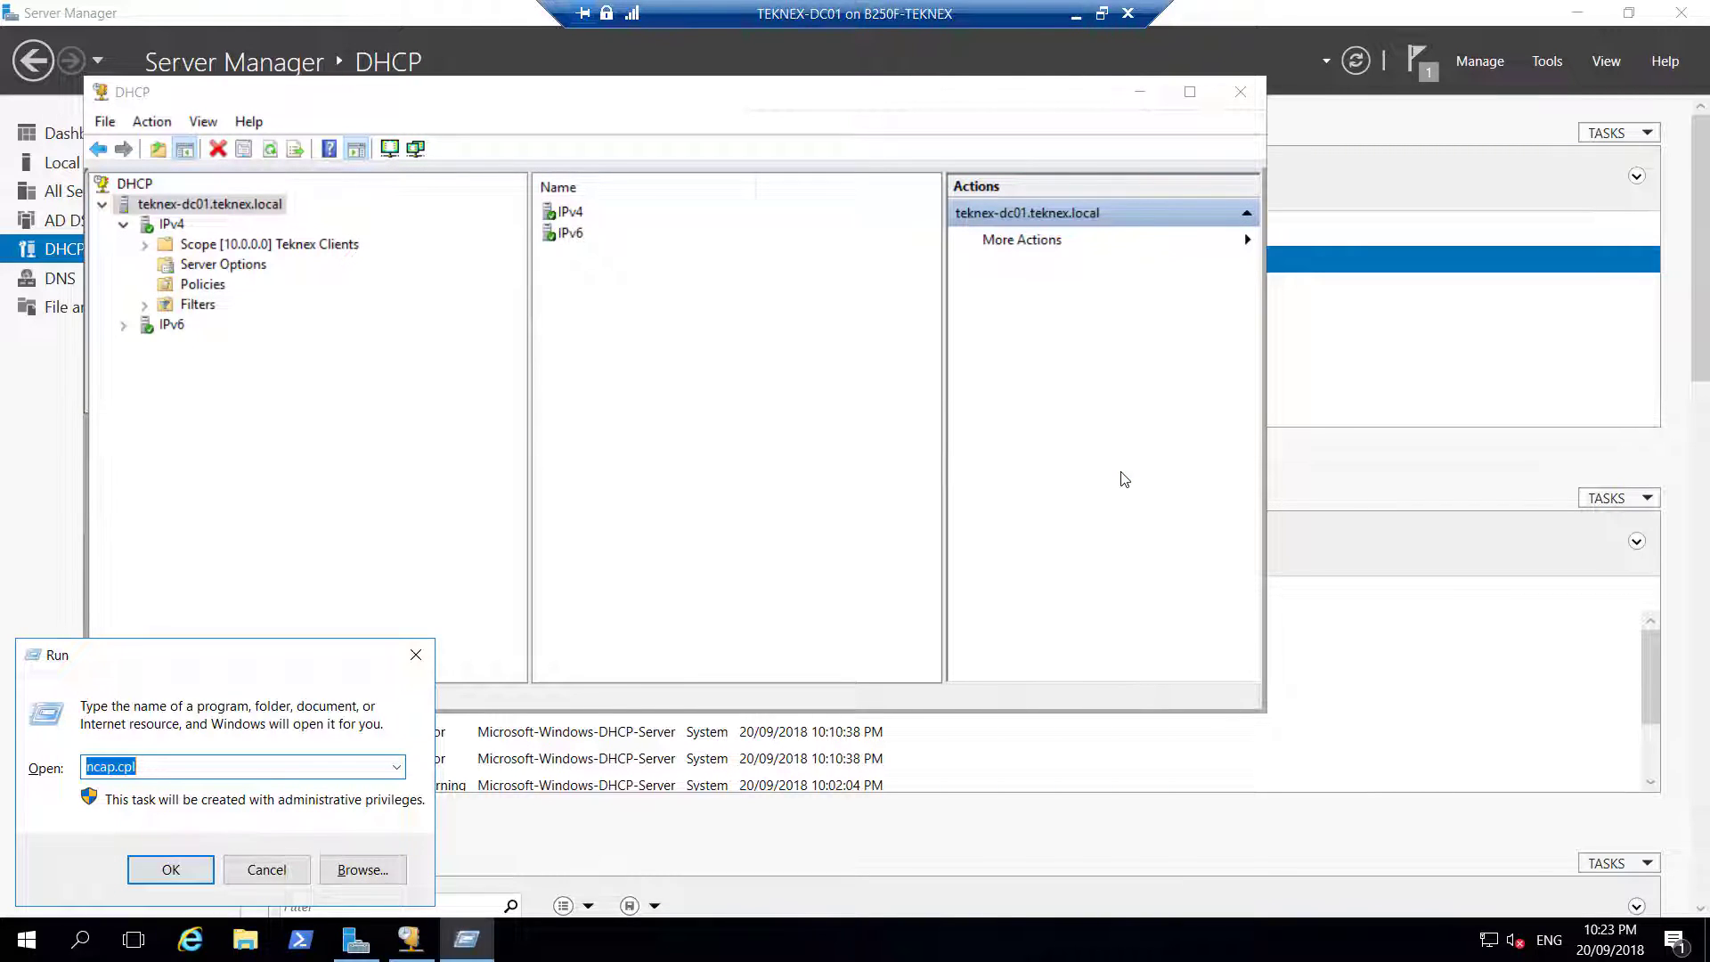
pyautogui.write('ncp')
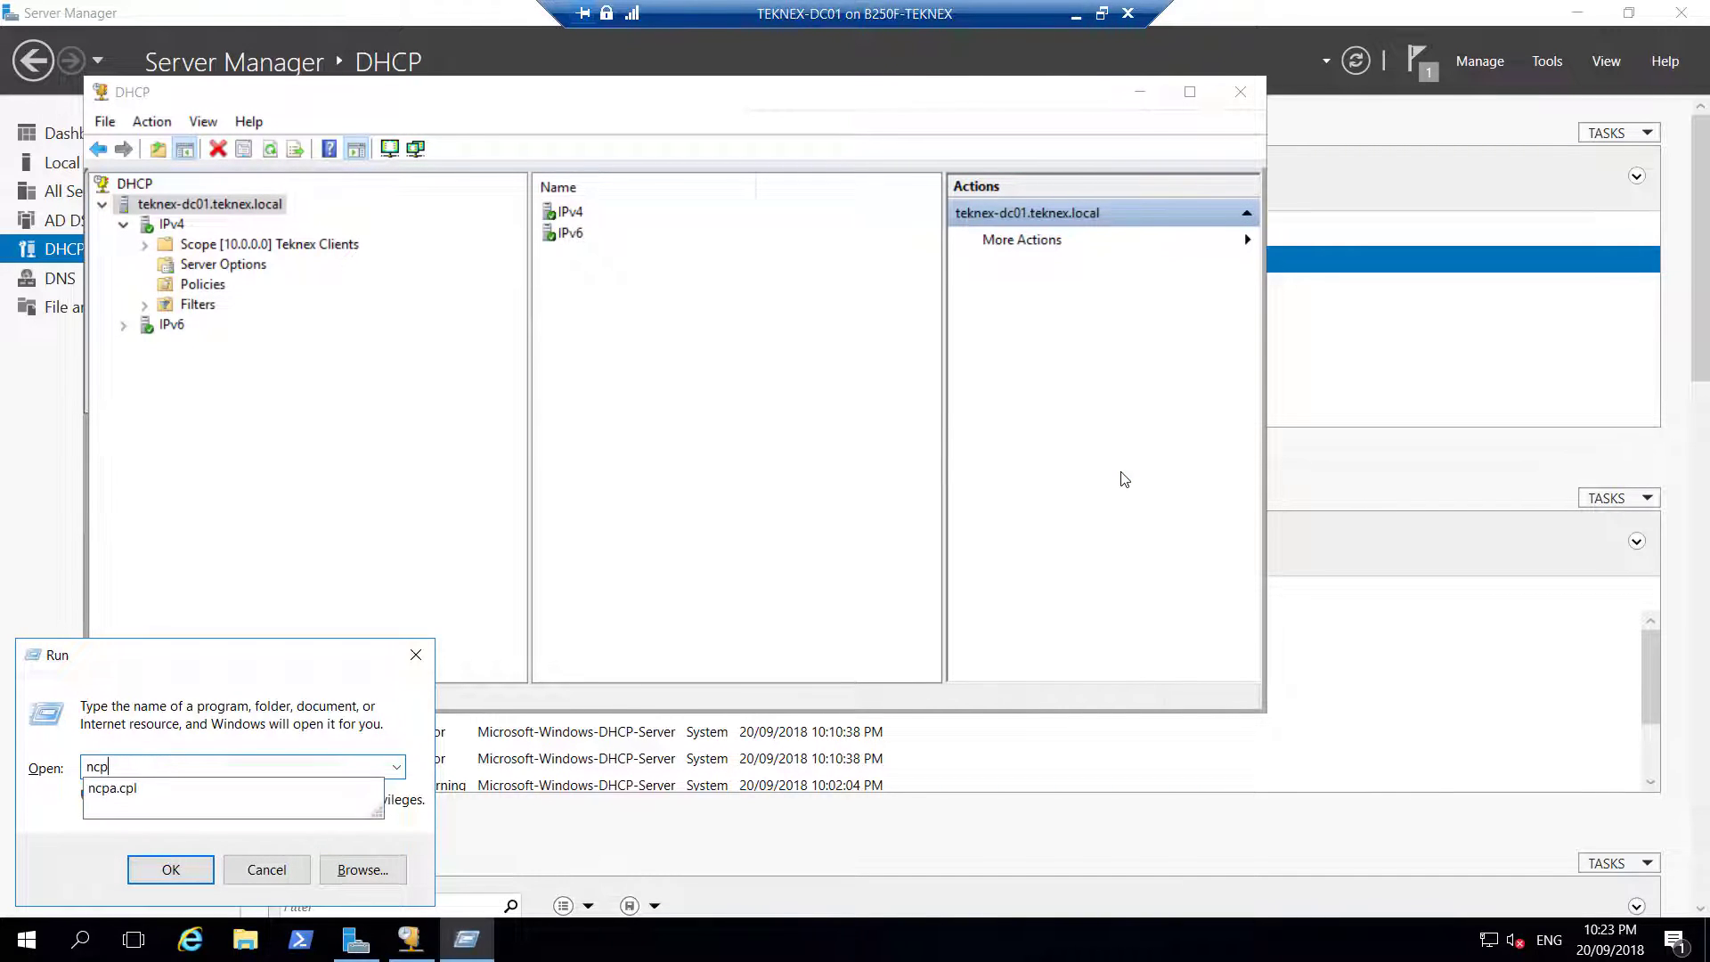
pyautogui.write('a.cpl')
pyautogui.press('Return')
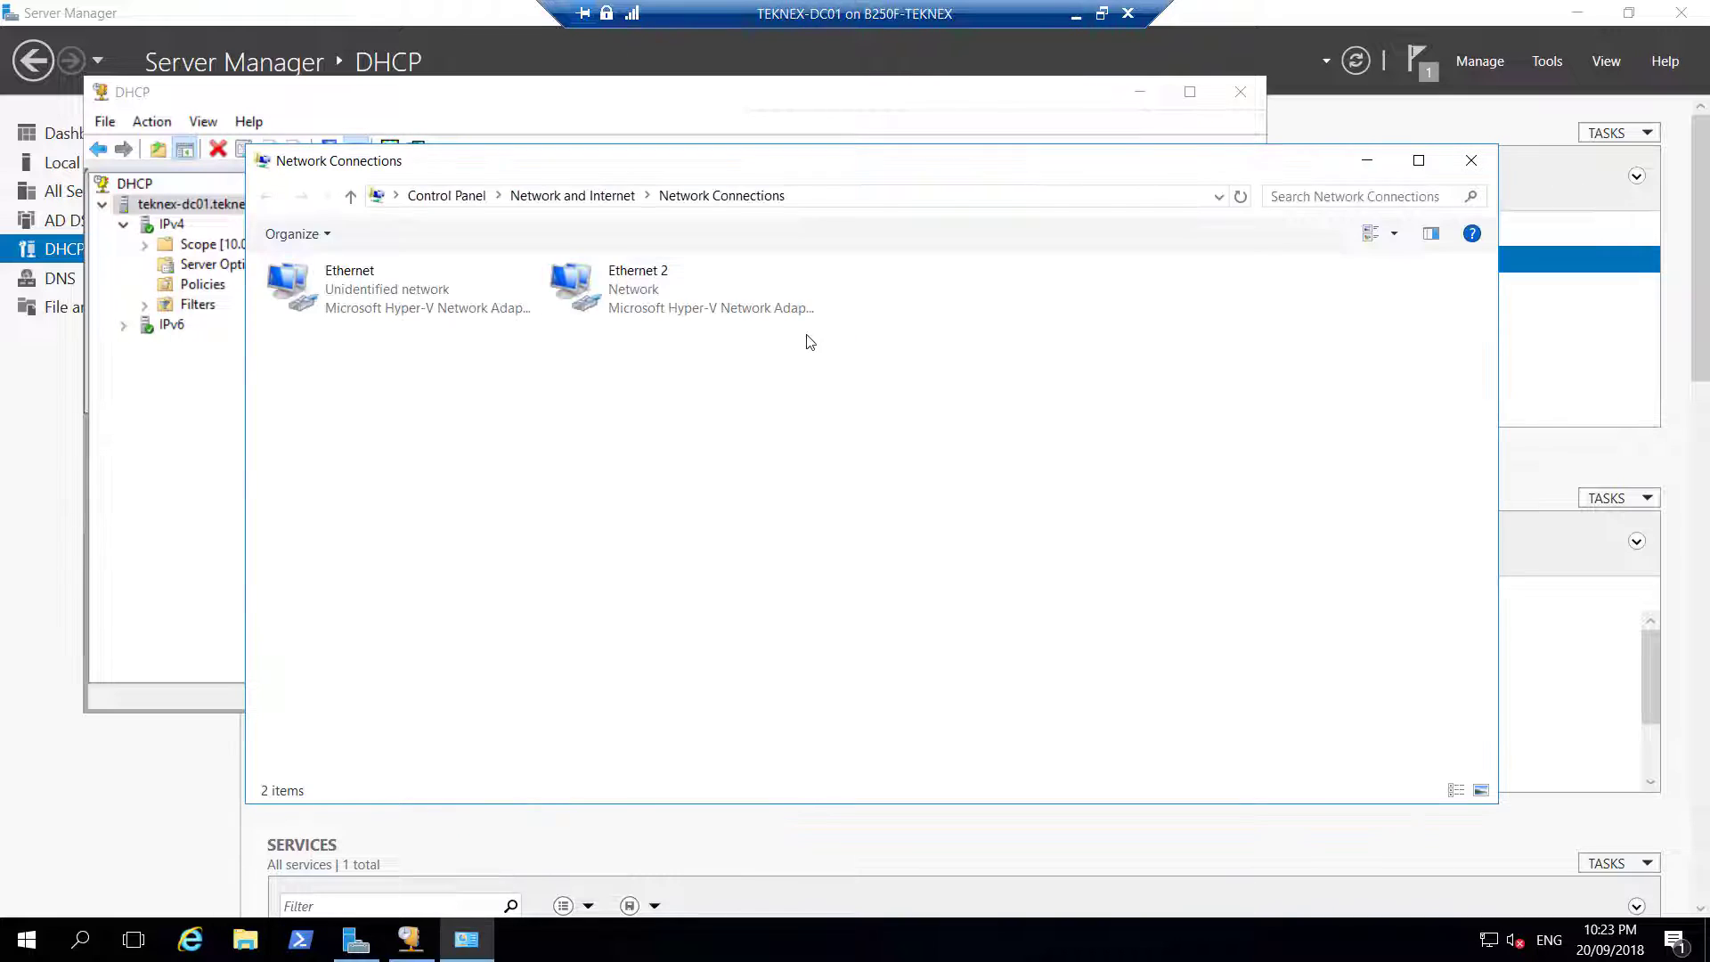
# Disable the Ethernet 2 adapter
pyautogui.click(662, 306)
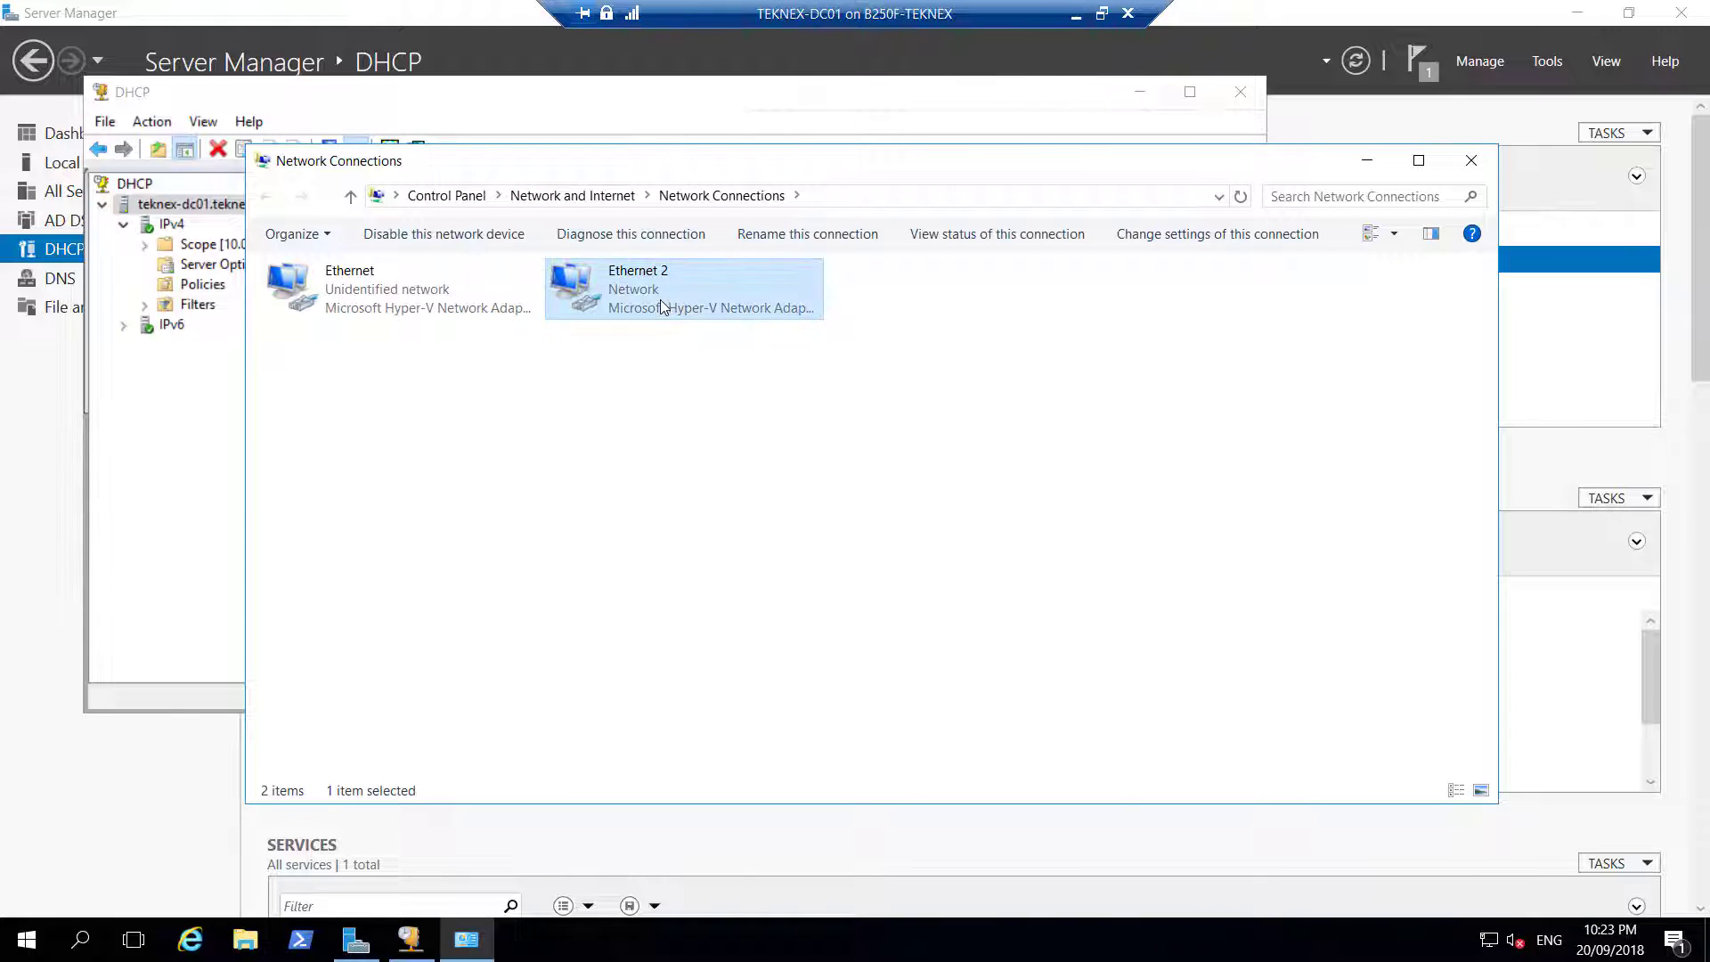
pyautogui.rightClick(662, 305)
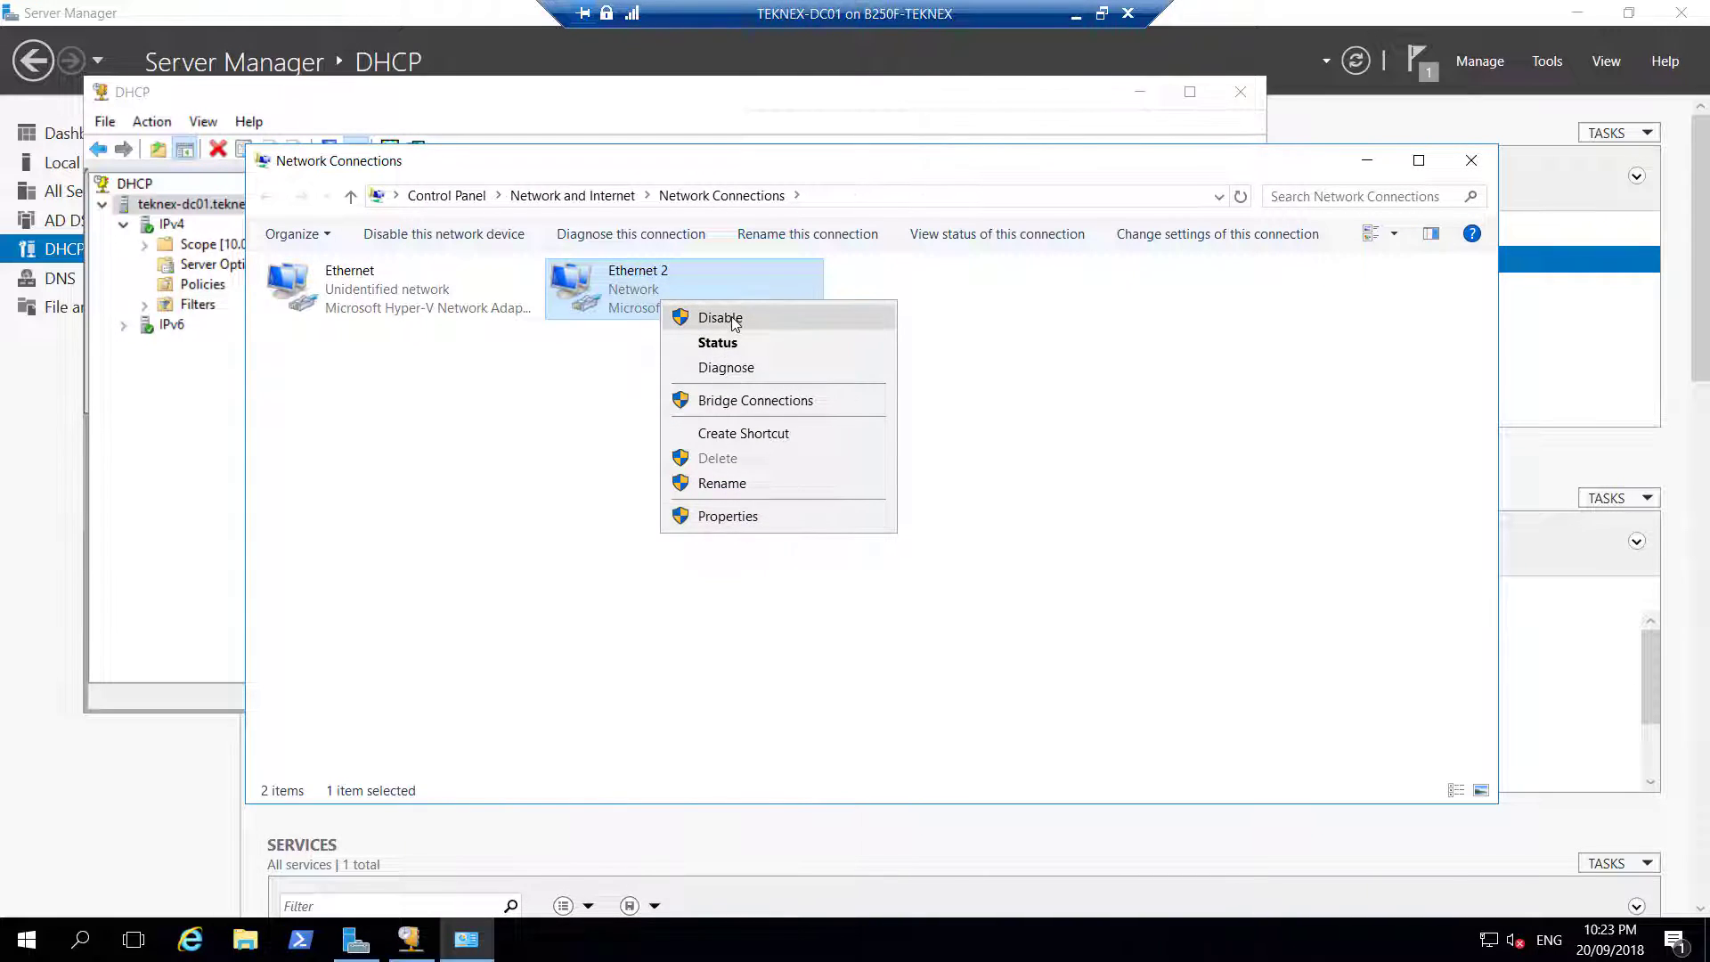
pyautogui.click(718, 318)
# In the Ethernet adapter's IPv4 settings, change the preferred DNS server's first part to 10
pyautogui.rightClick(431, 299)
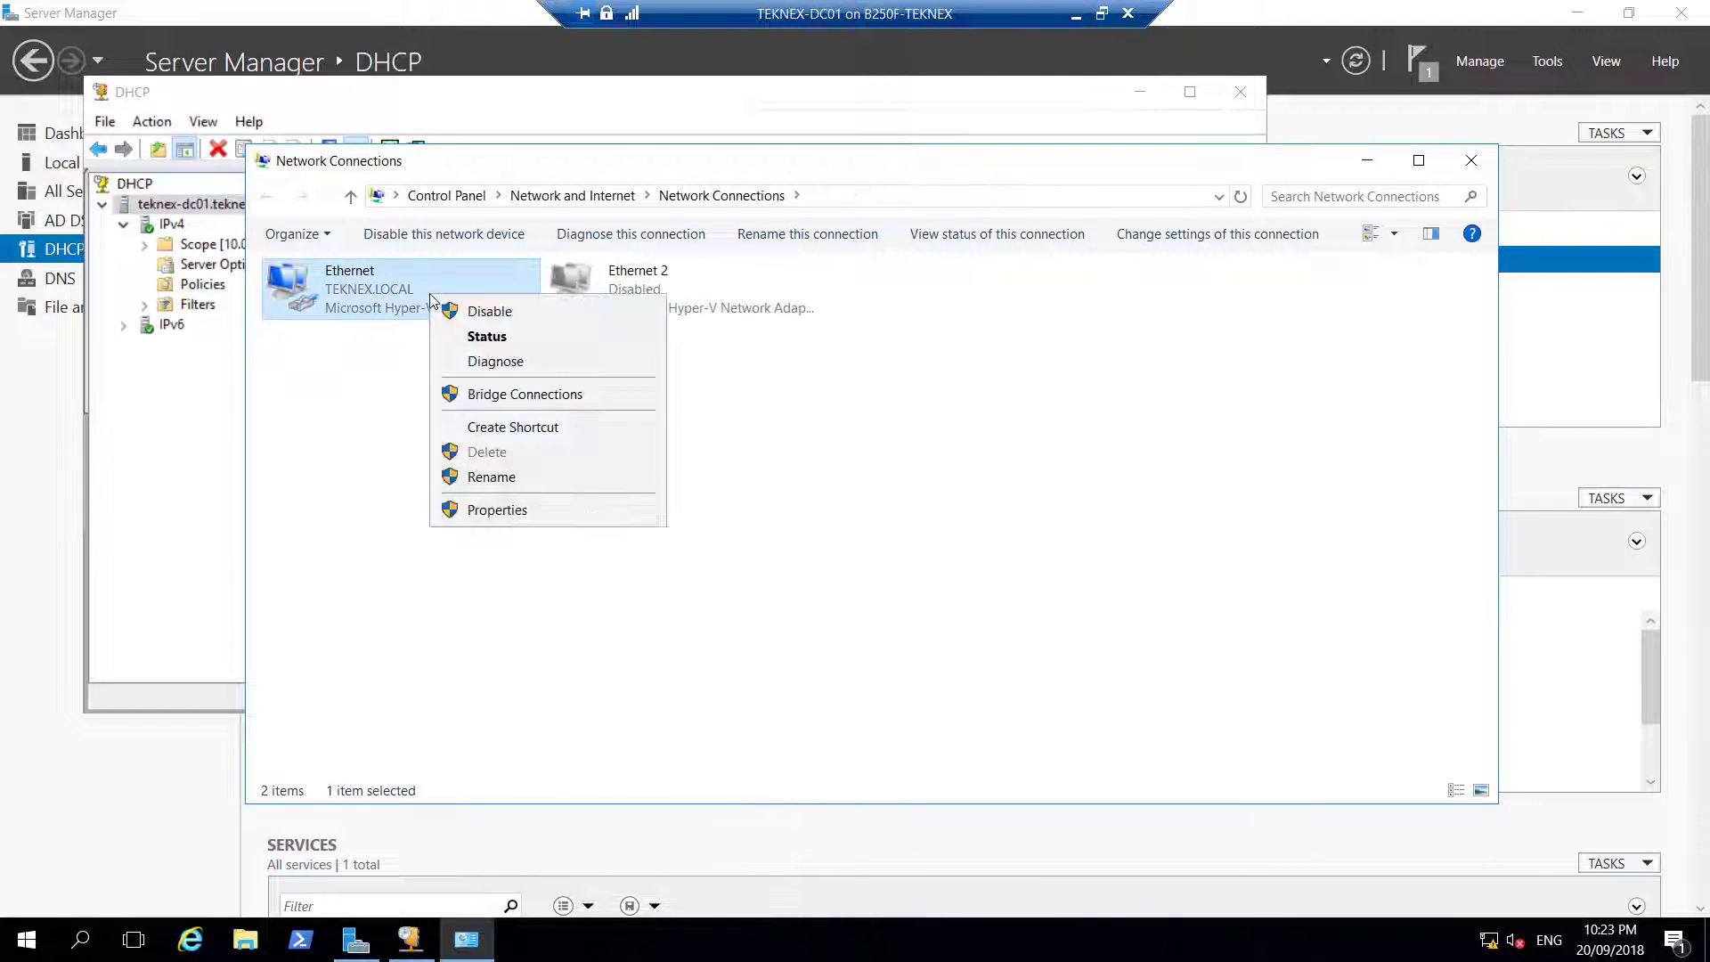
pyautogui.click(497, 509)
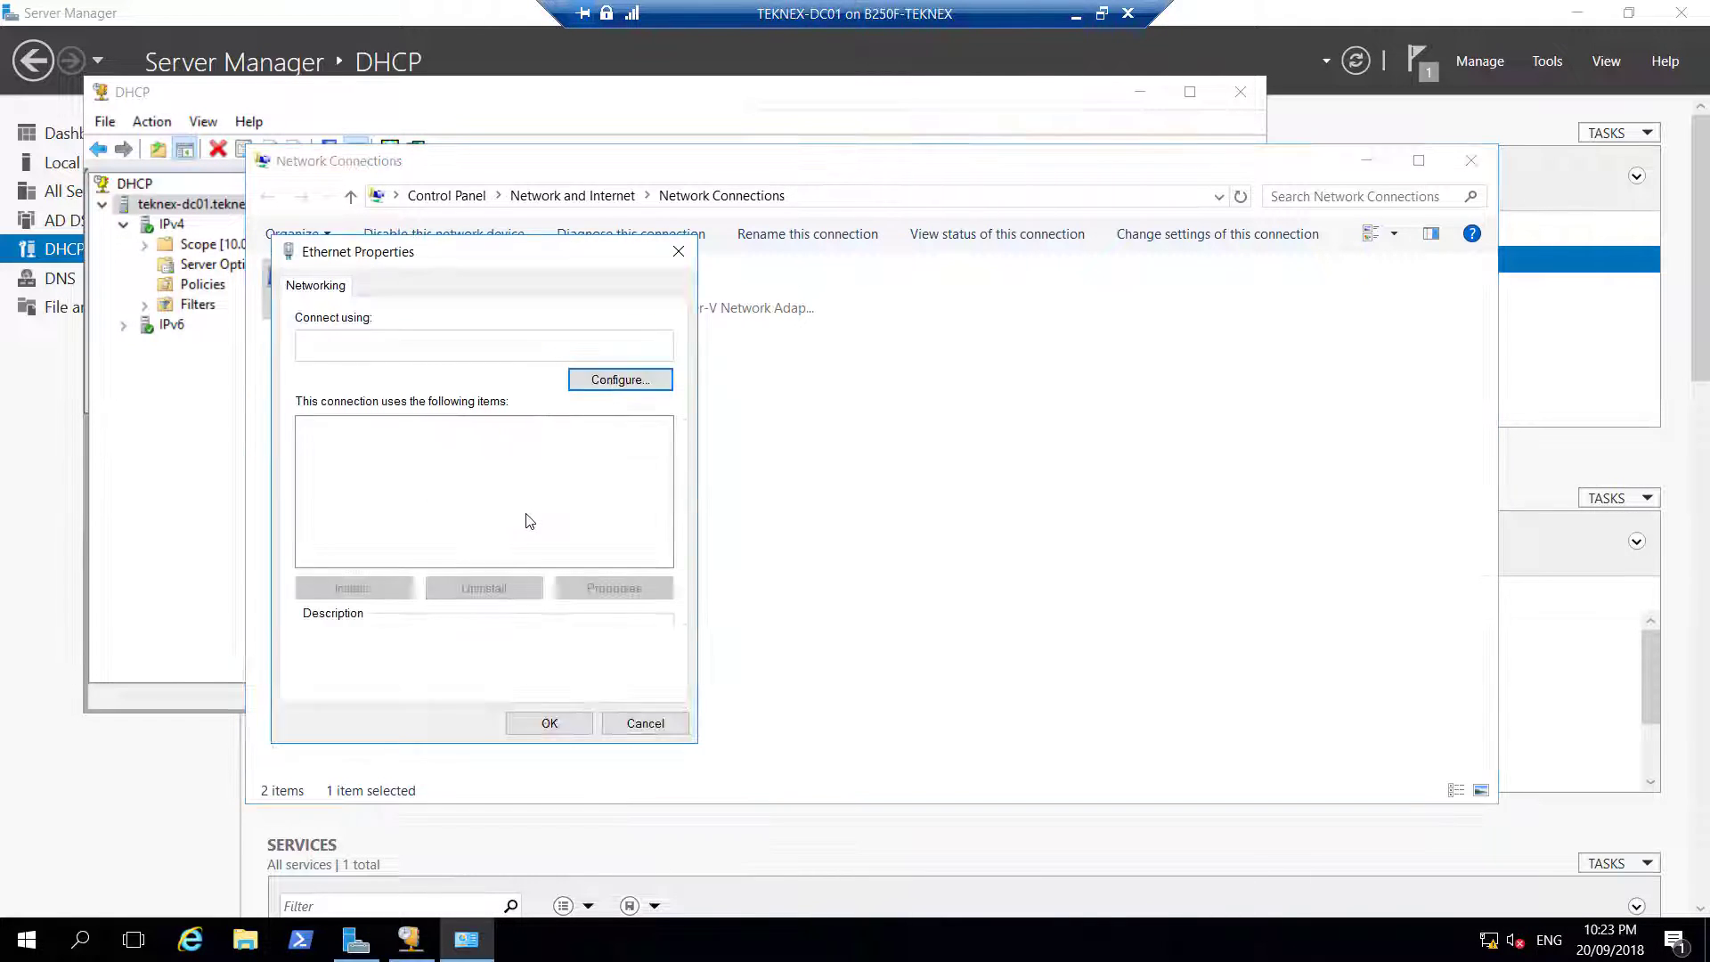
pyautogui.click(508, 483)
pyautogui.click(607, 589)
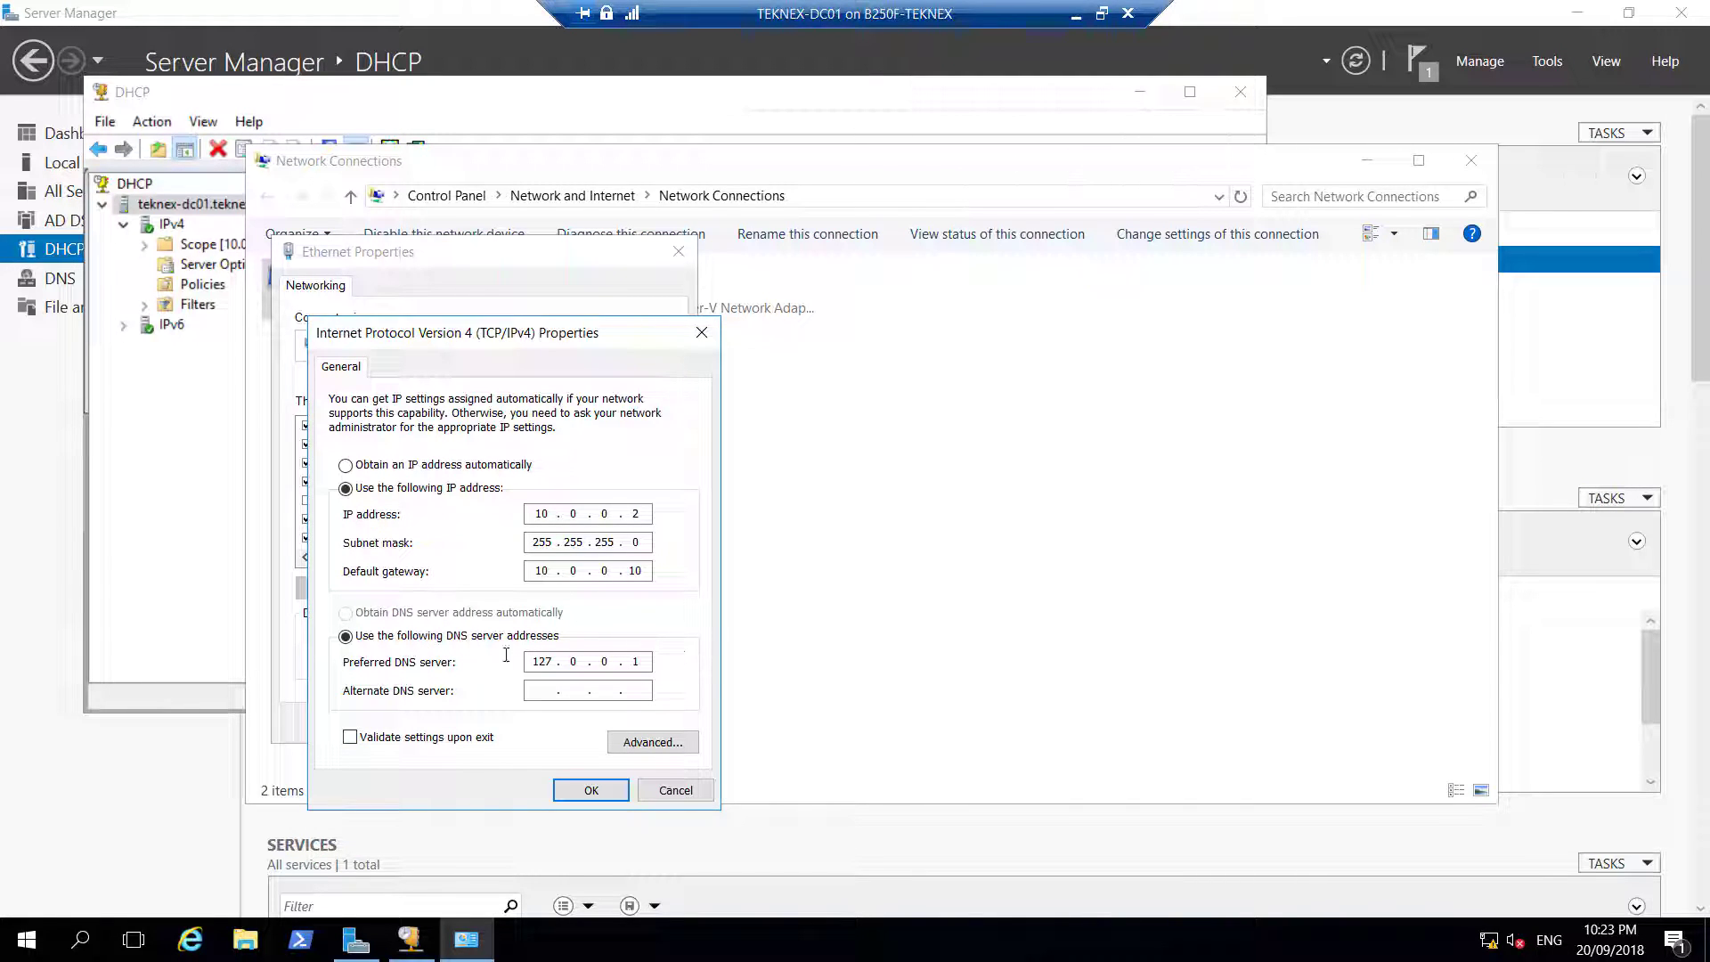
pyautogui.doubleClick(539, 662)
pyautogui.write('10')
# Save the DC01 DNS change and open PC-01's Ethernet network connection details
pyautogui.press('Return')
pyautogui.press('Return')
pyautogui.click(1076, 13)
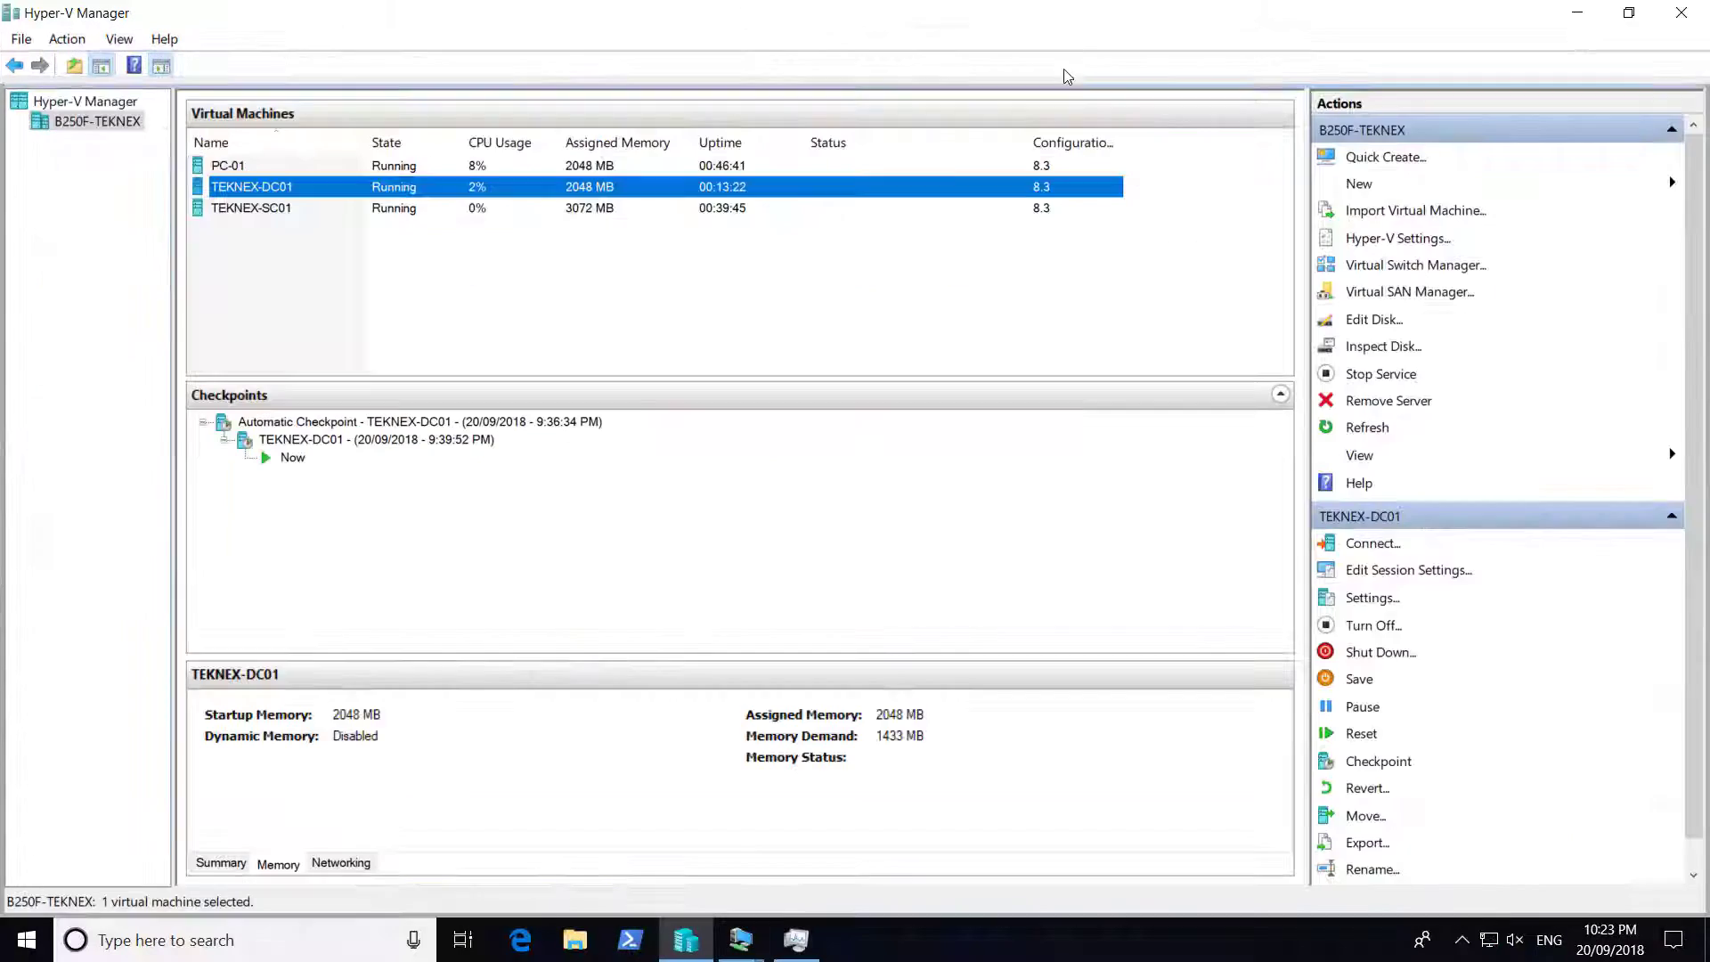
pyautogui.moveTo(752, 953)
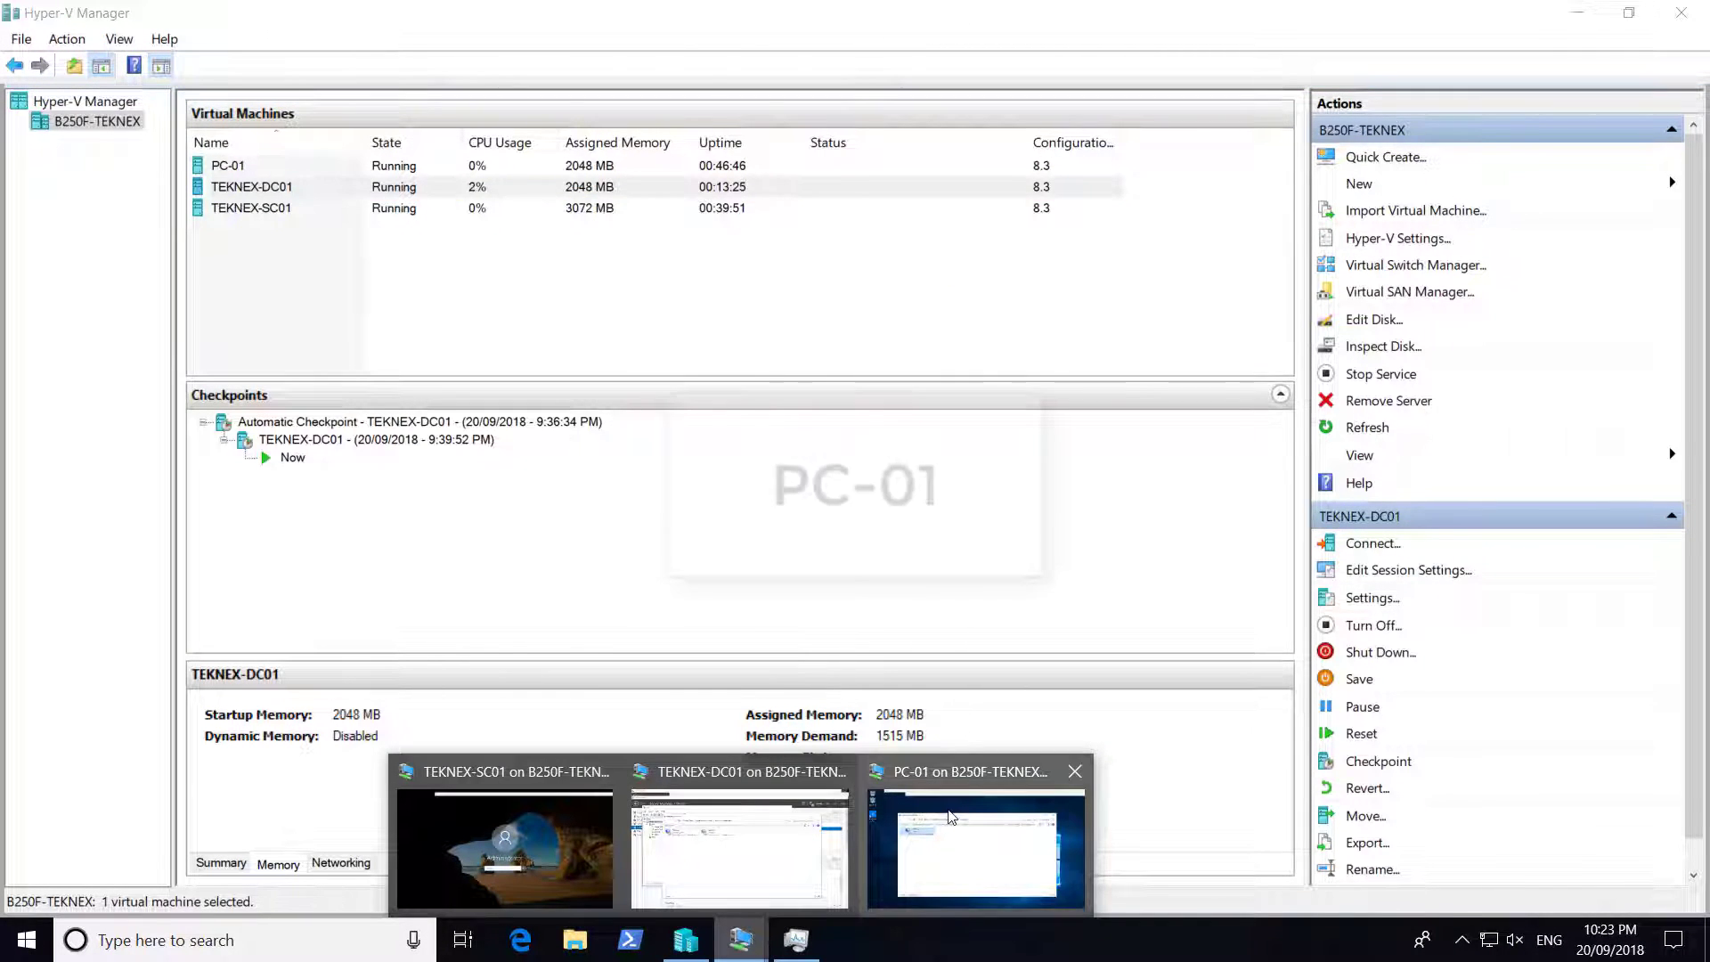
pyautogui.click(977, 842)
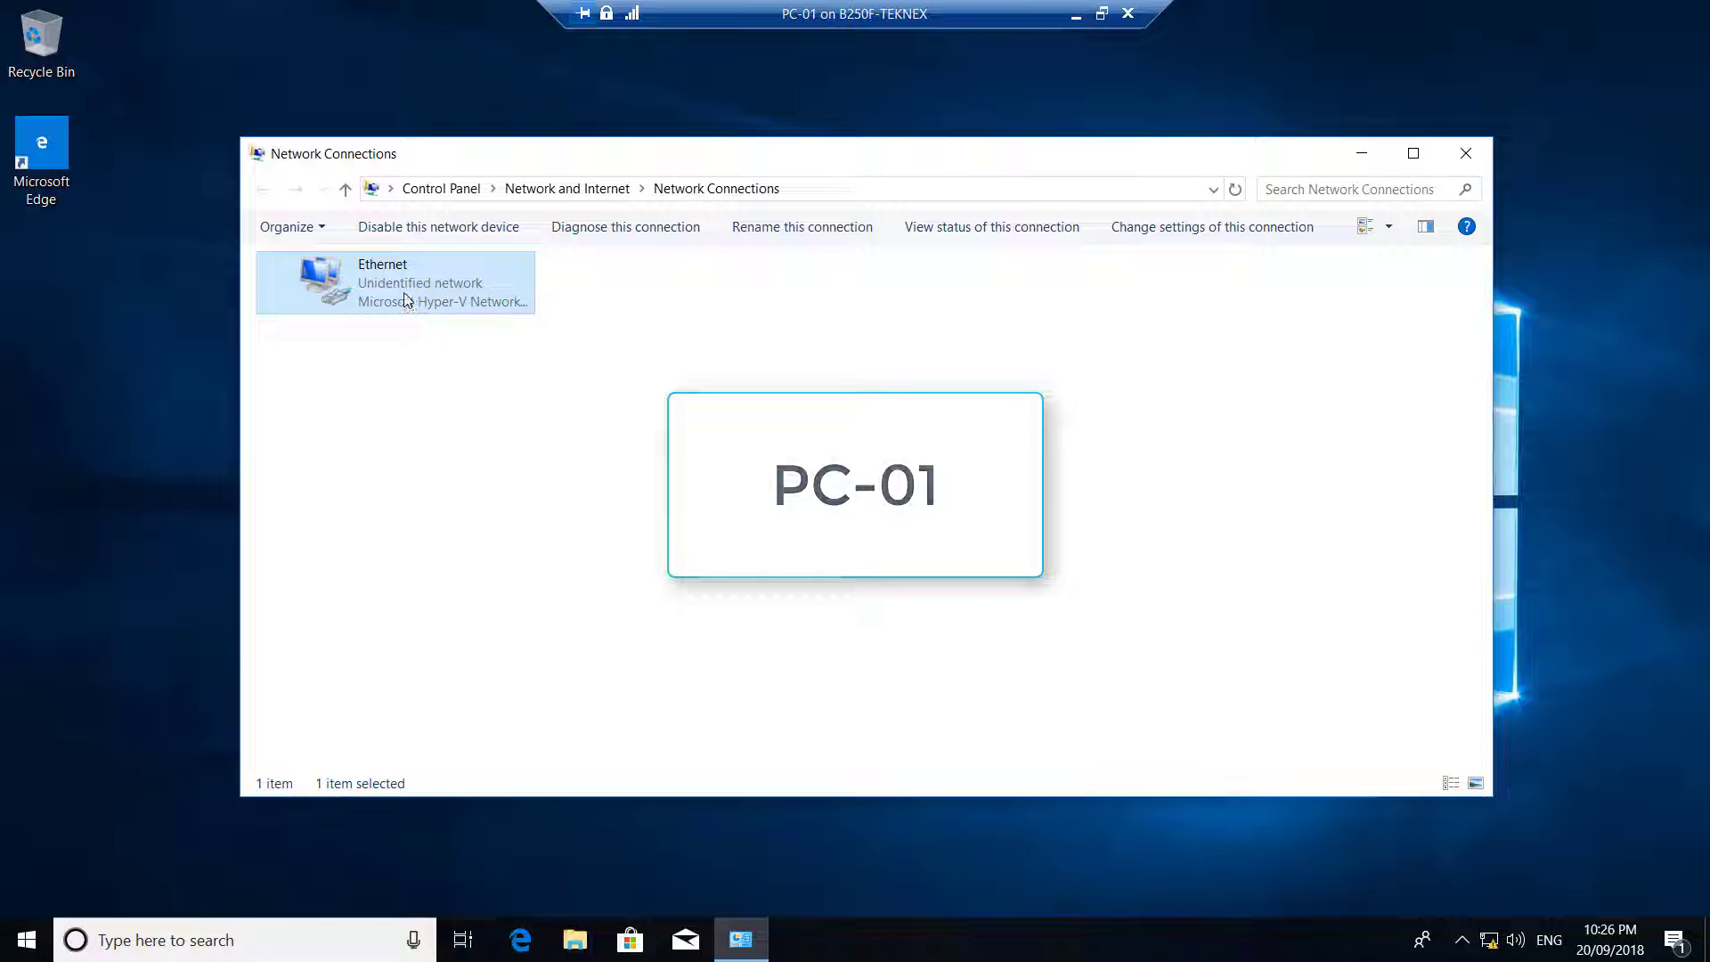
pyautogui.doubleClick(403, 296)
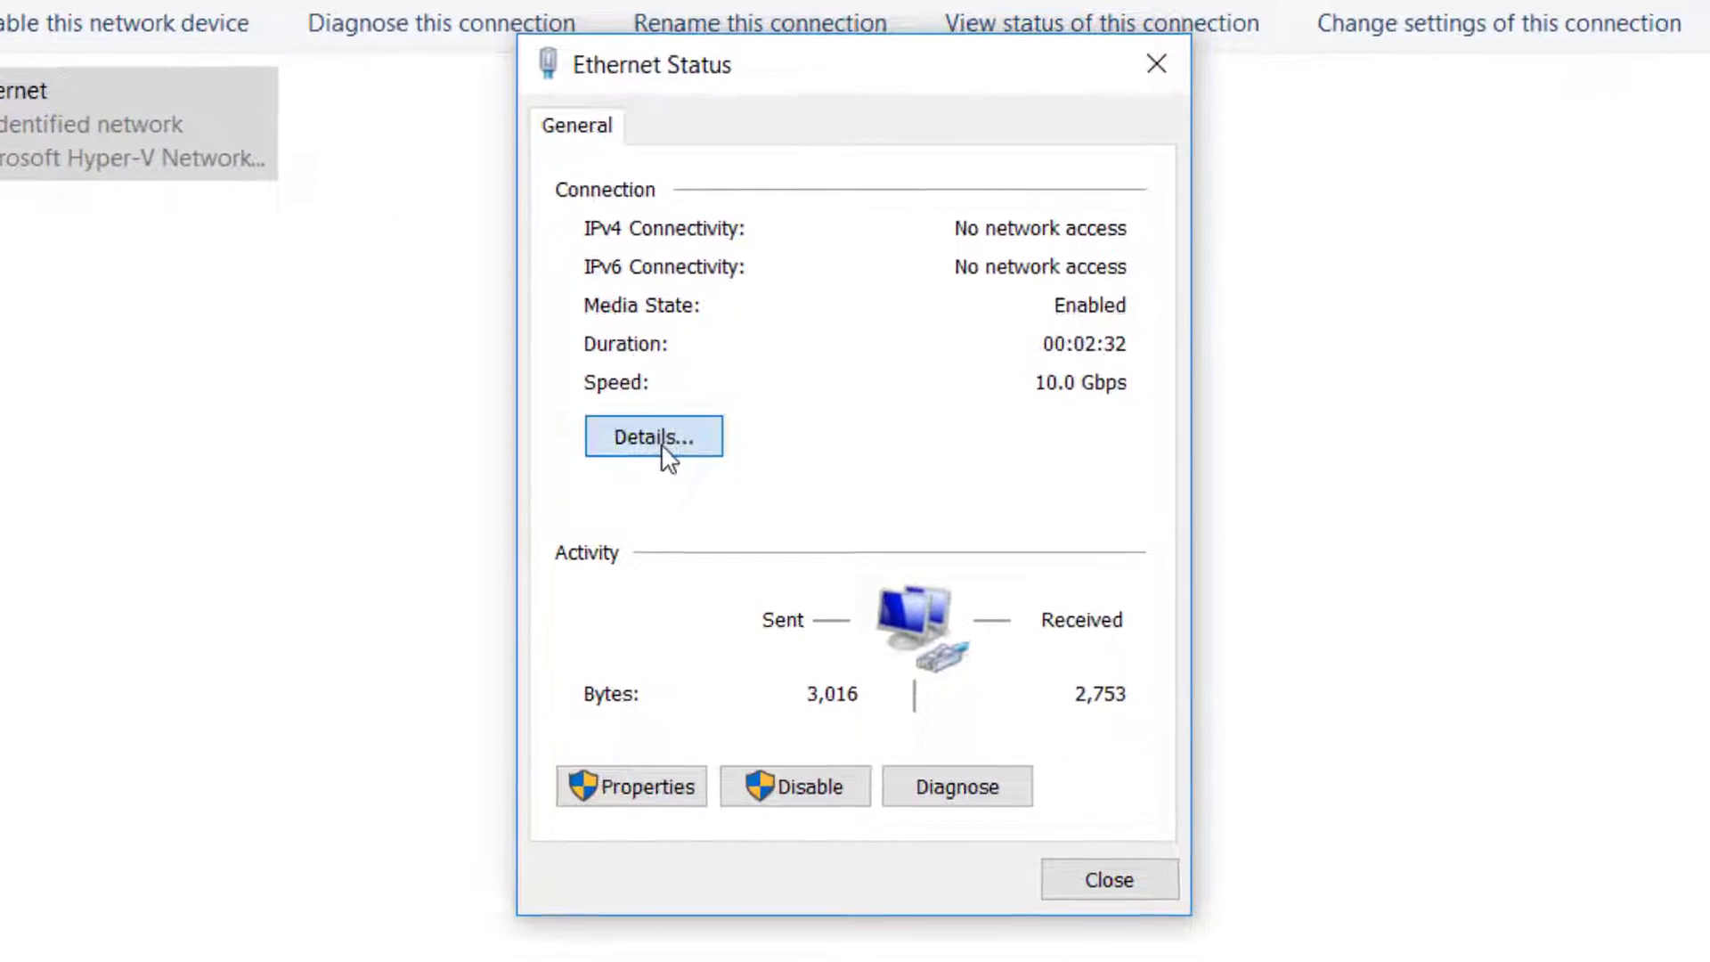
pyautogui.click(663, 449)
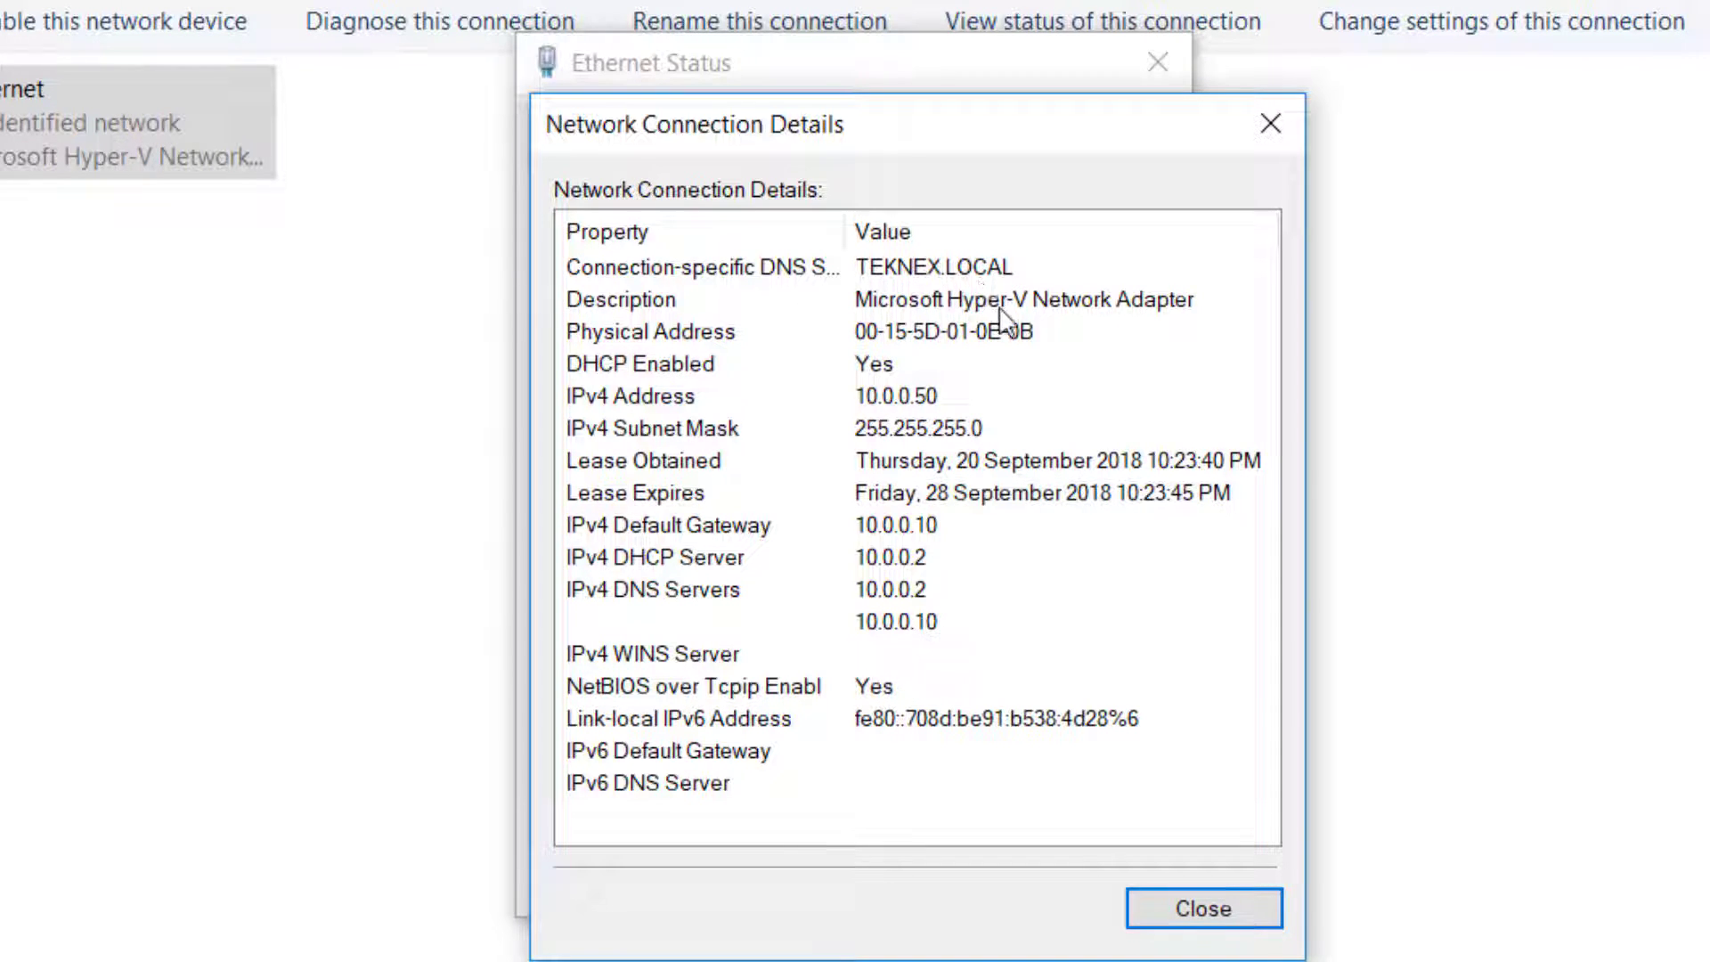
# Review PC-01's address 10.0.0.50, DHCP server 10.0.0.2, and DNS servers 10.0.0.2 and 10.0.0.10
pyautogui.click(901, 397)
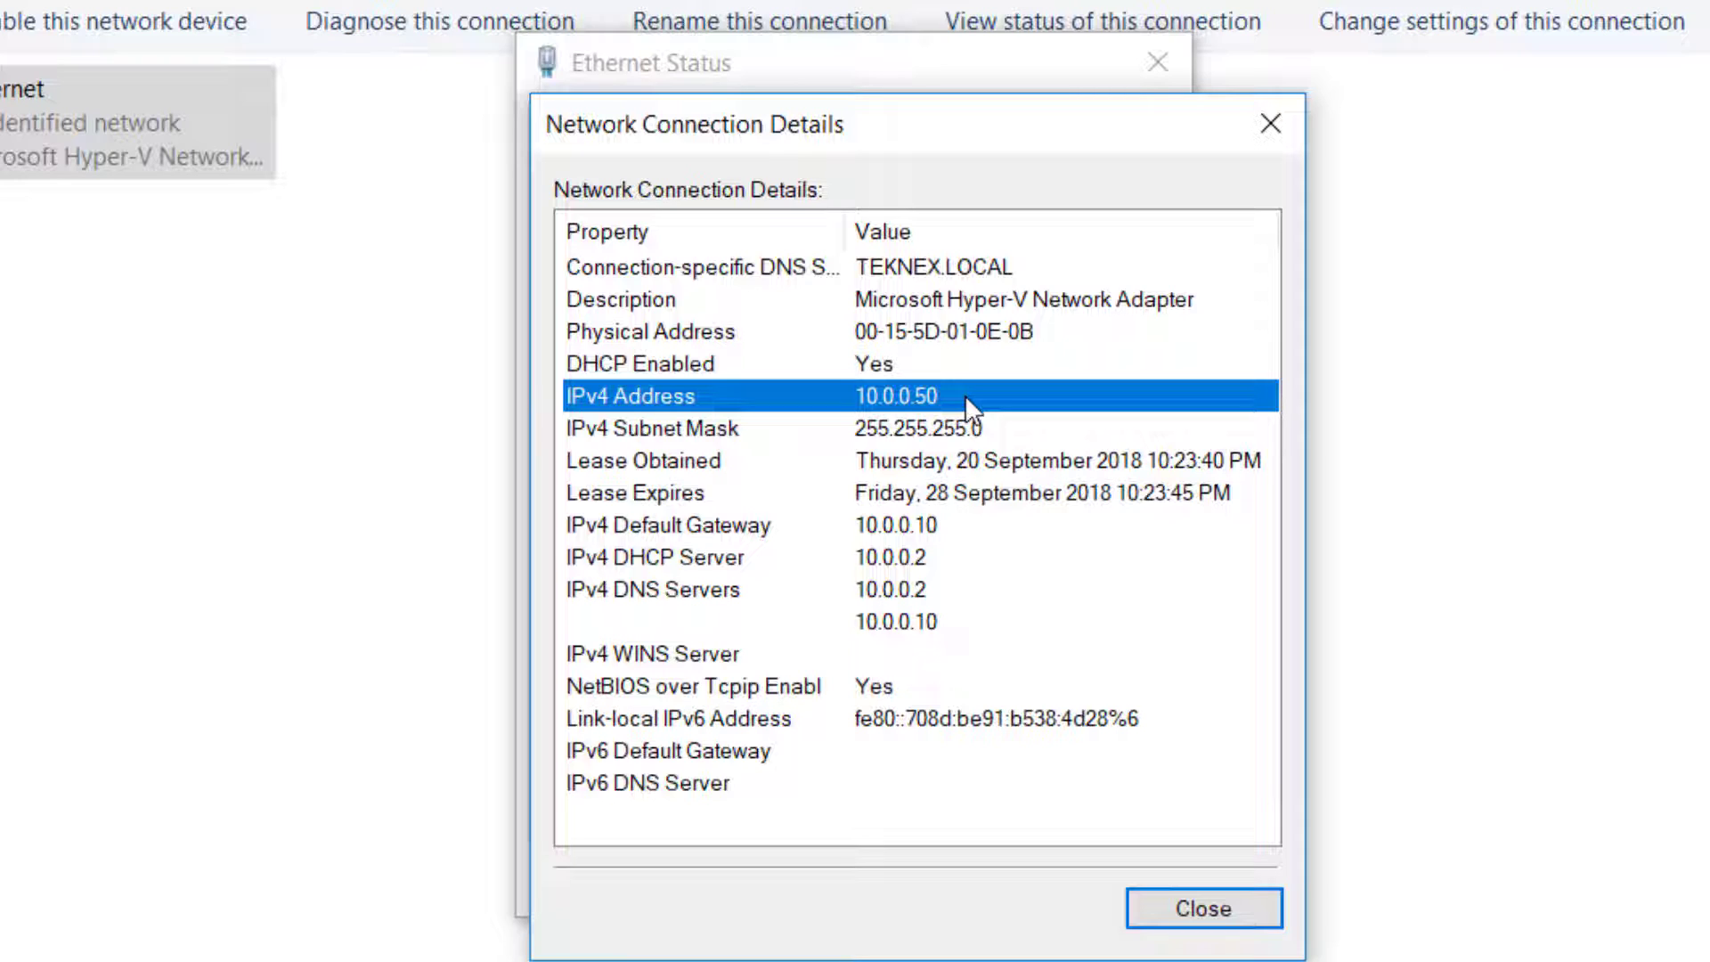
pyautogui.click(736, 554)
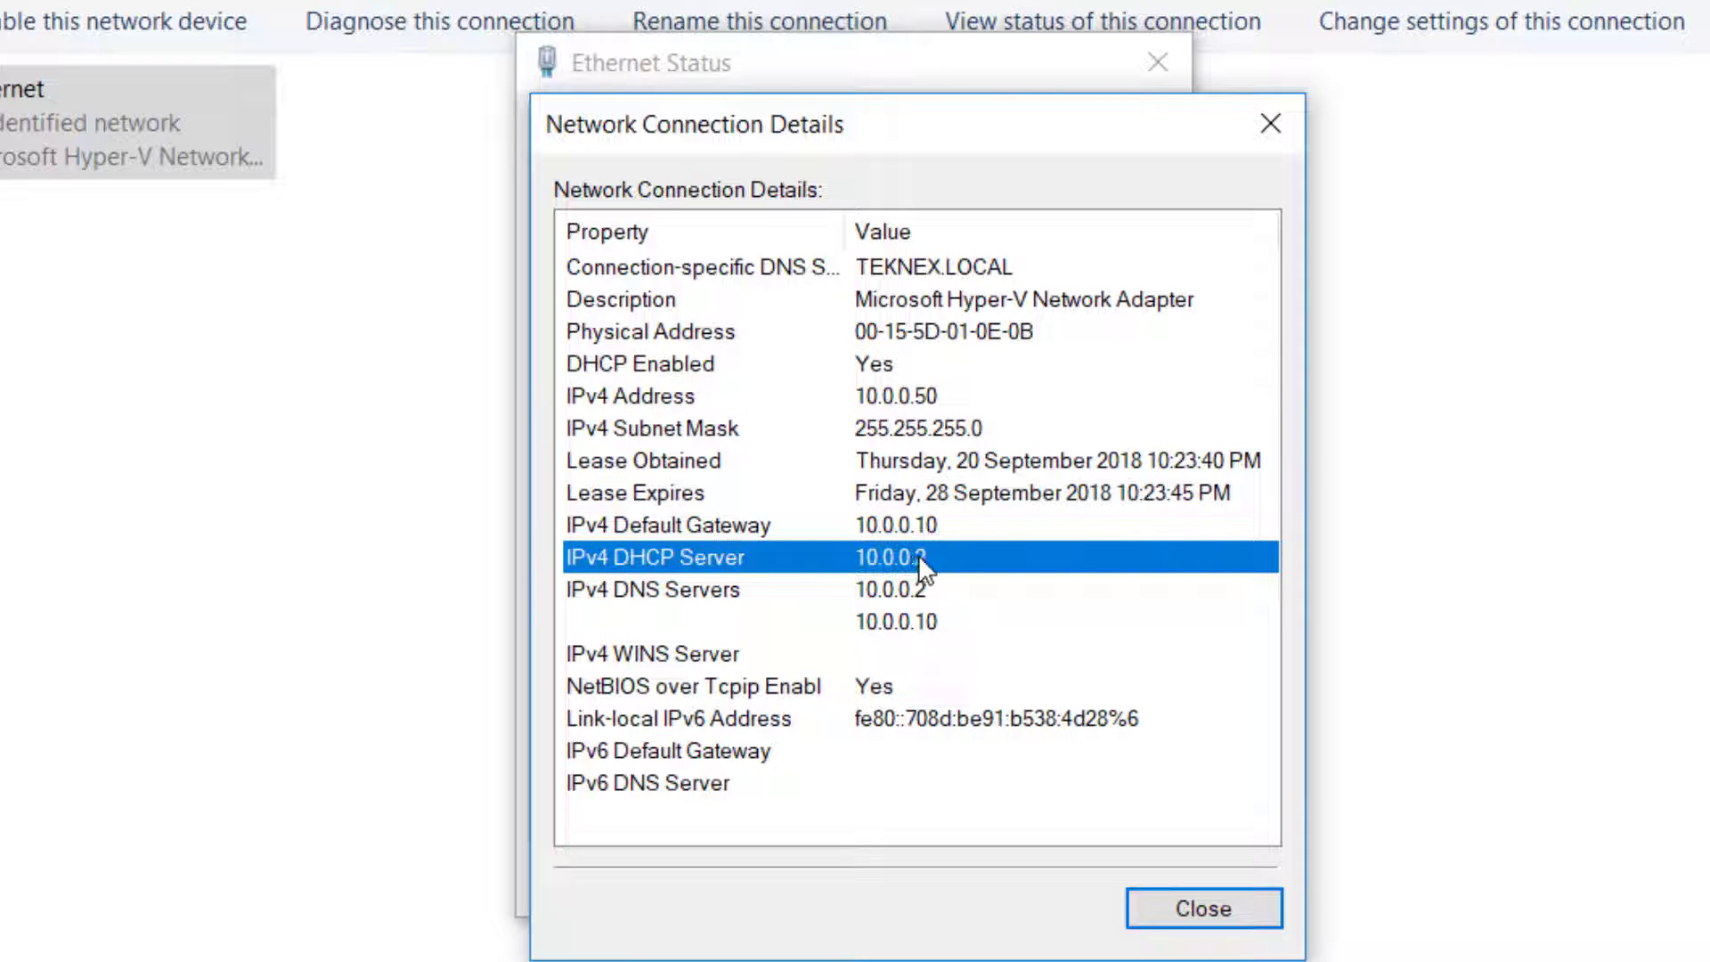
pyautogui.click(843, 594)
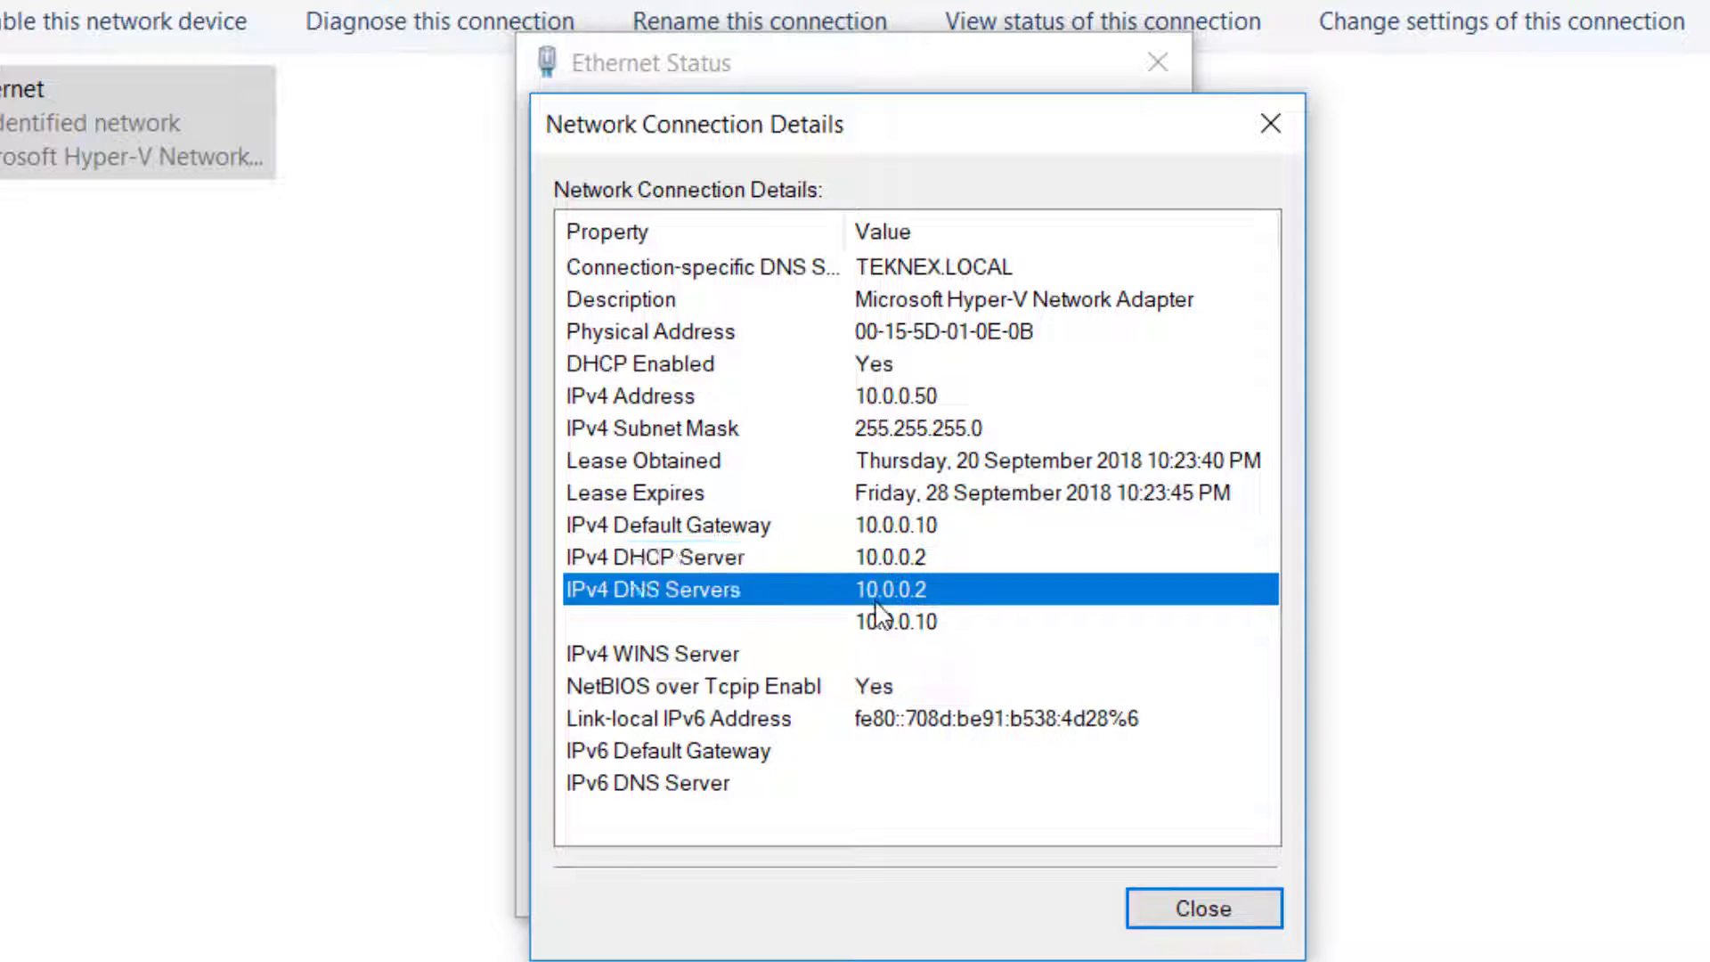
pyautogui.click(937, 628)
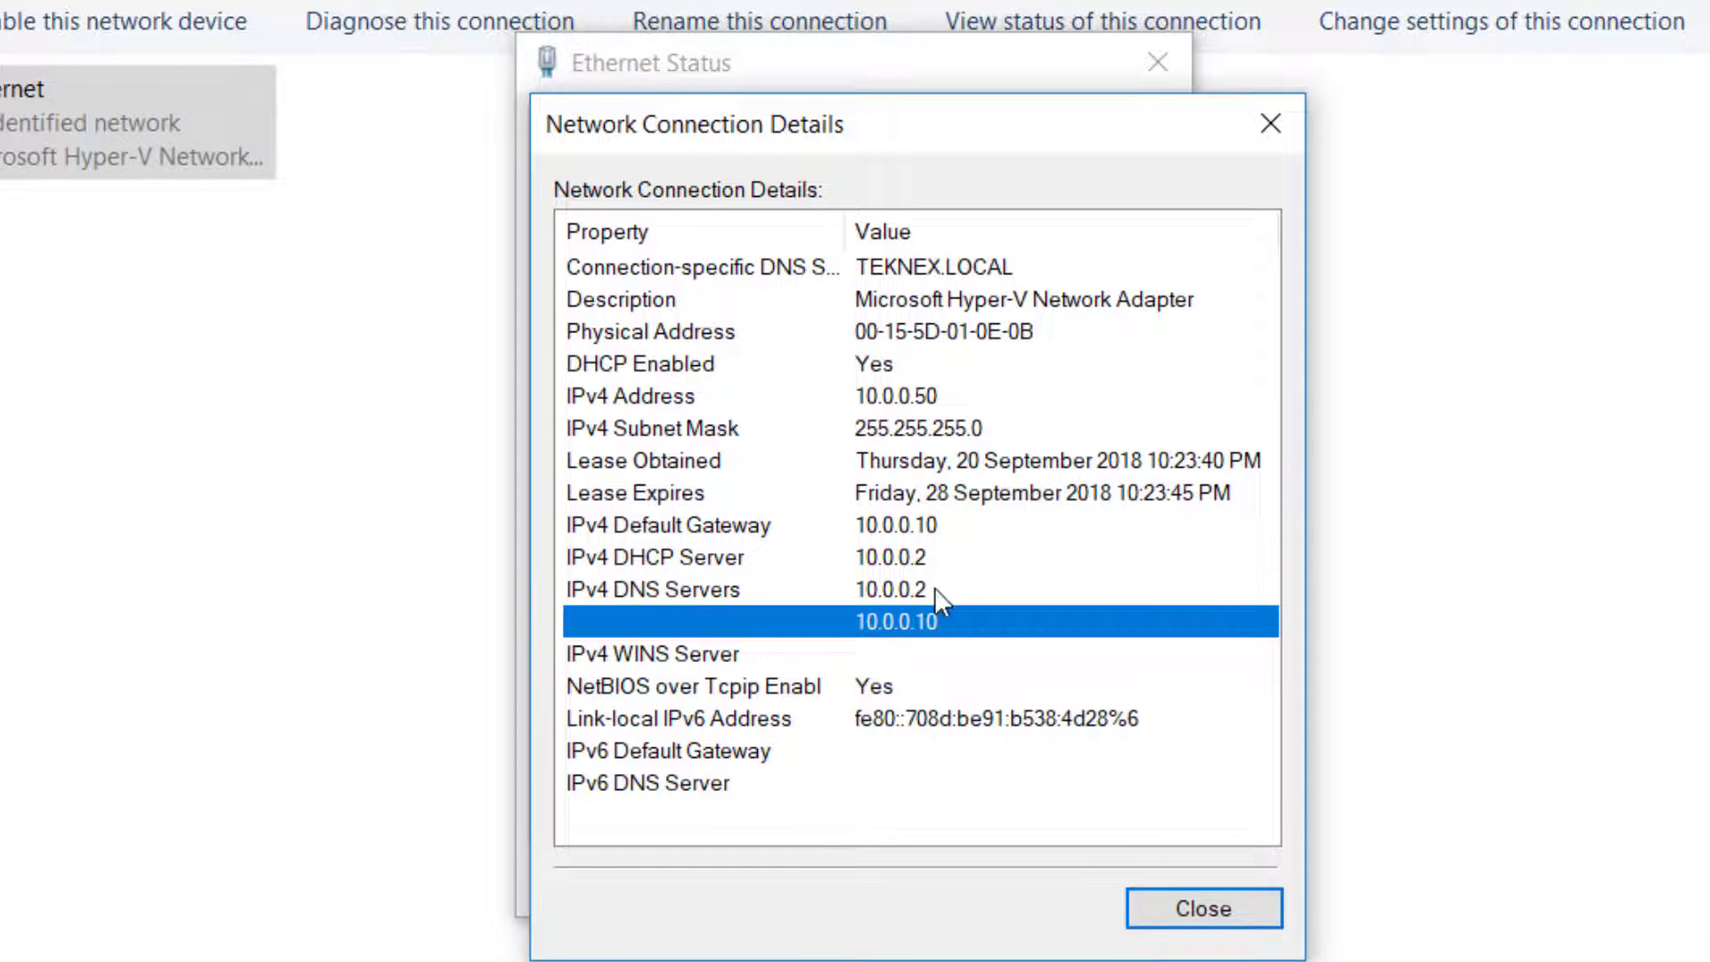
pyautogui.click(937, 588)
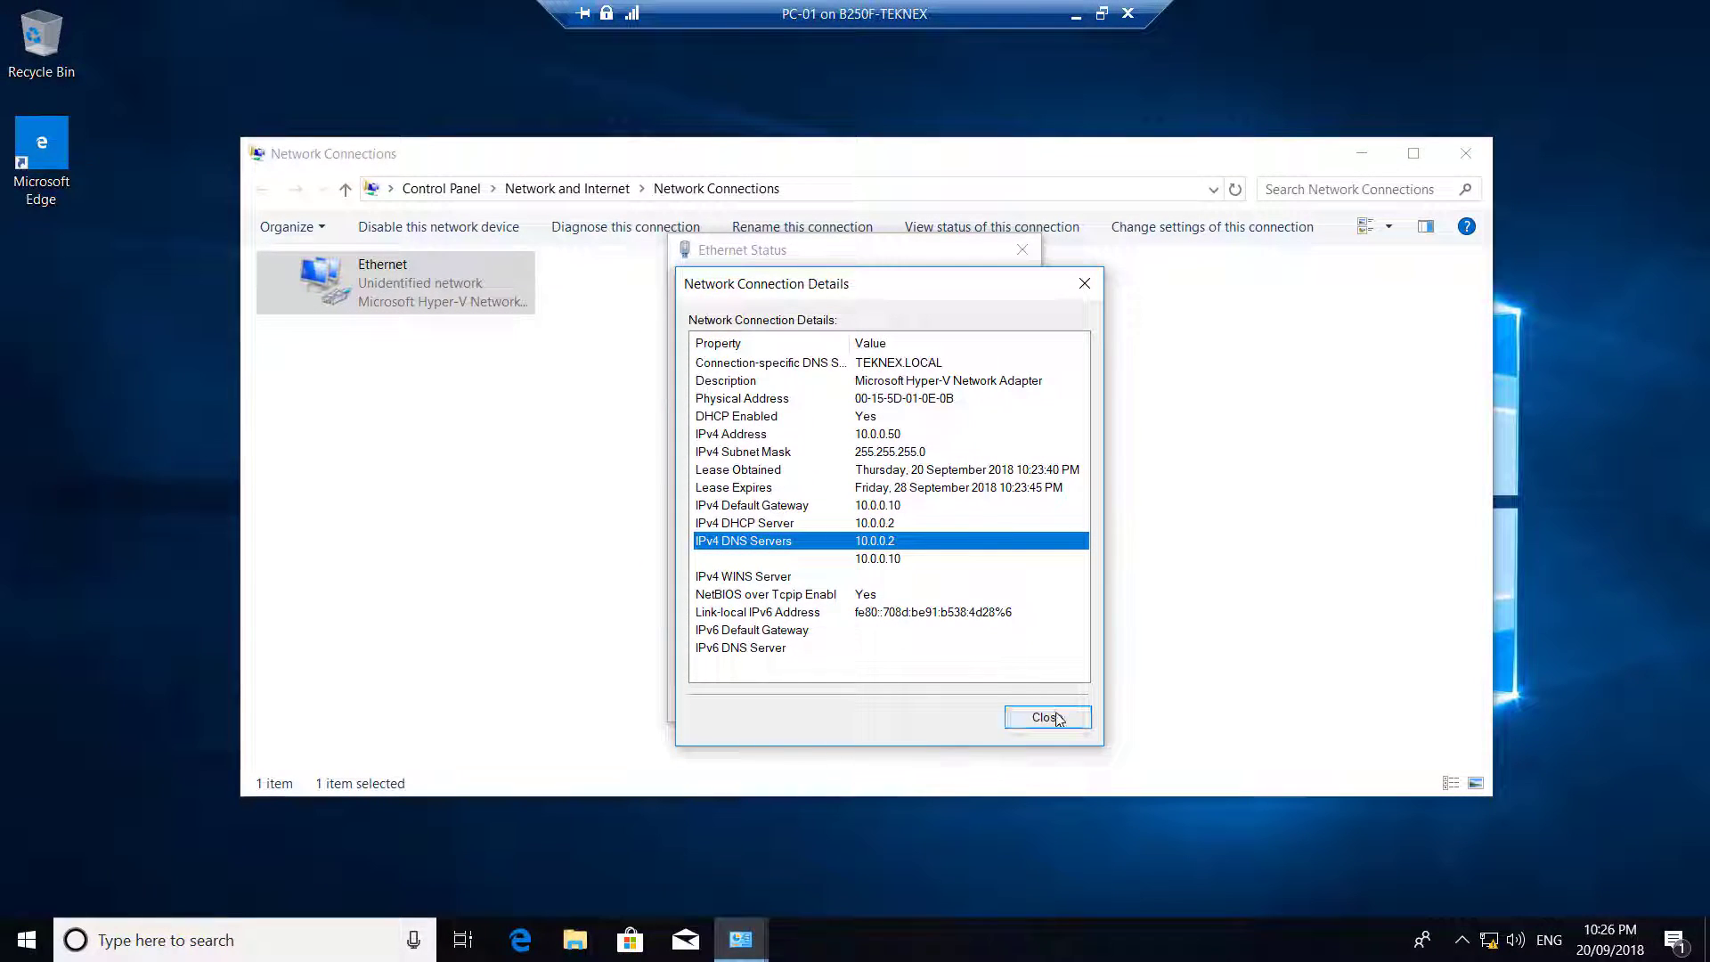
pyautogui.click(1047, 716)
pyautogui.click(996, 703)
# Run ping teknex.local from a Command Prompt on PC-01
pyautogui.press('super+r')
pyautogui.press('Return')
pyautogui.write('p')
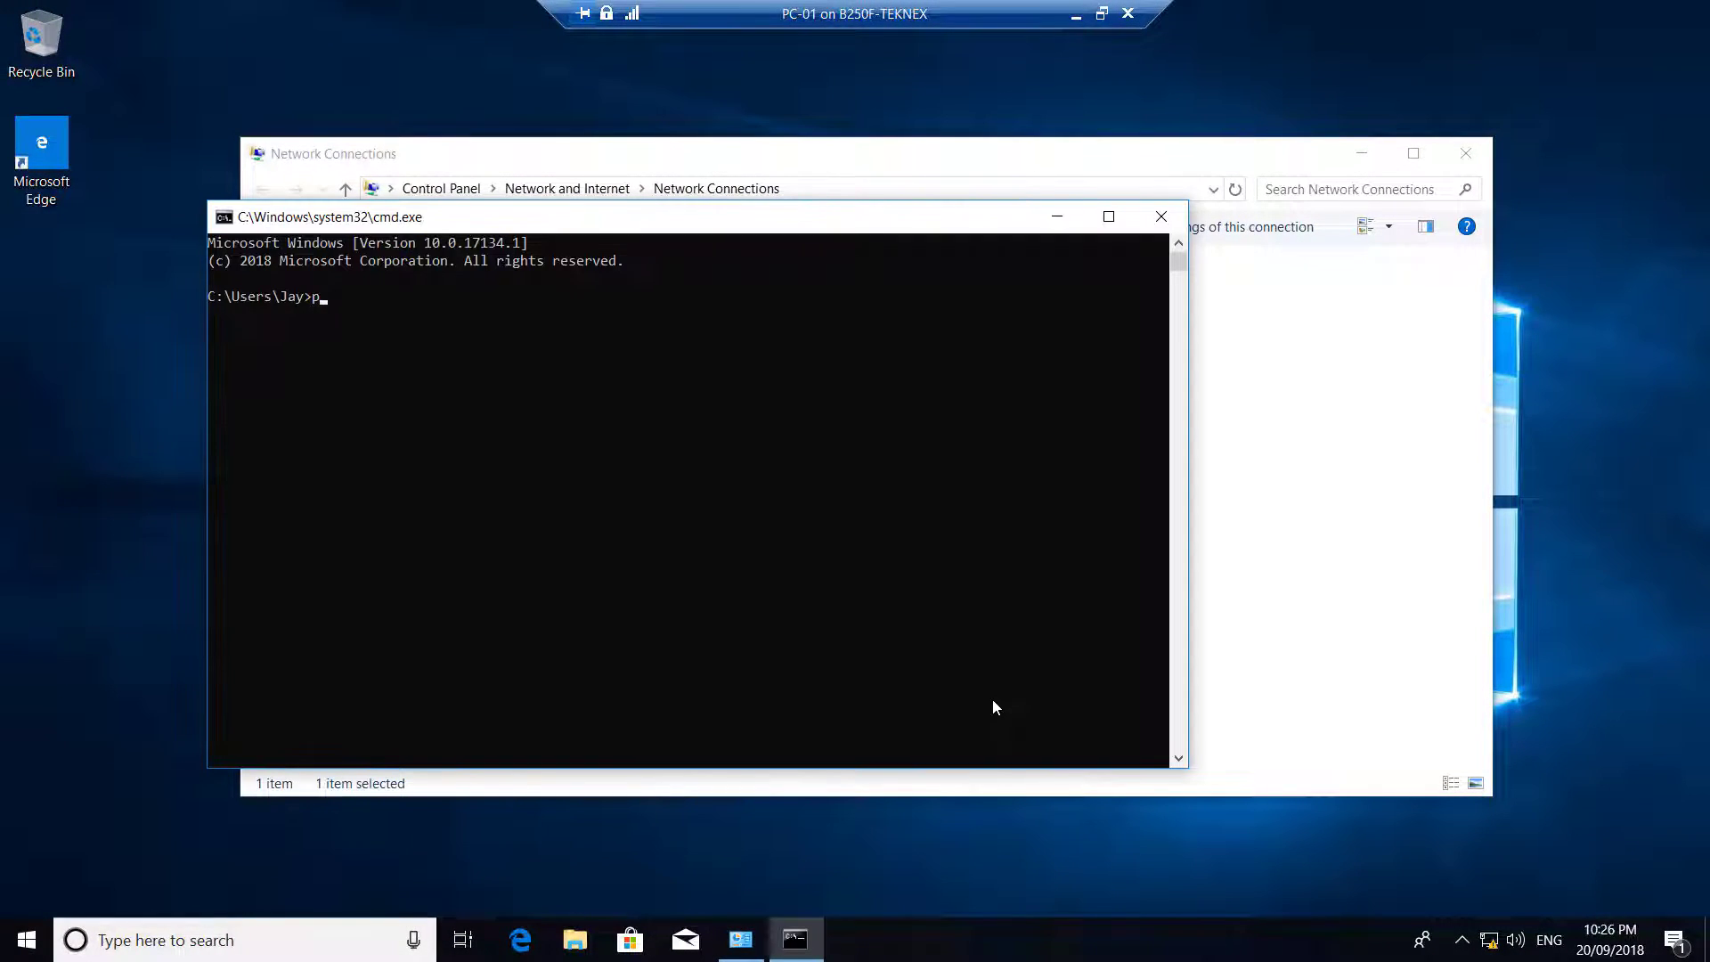
pyautogui.write('ing teknex.local')
pyautogui.press('Return')
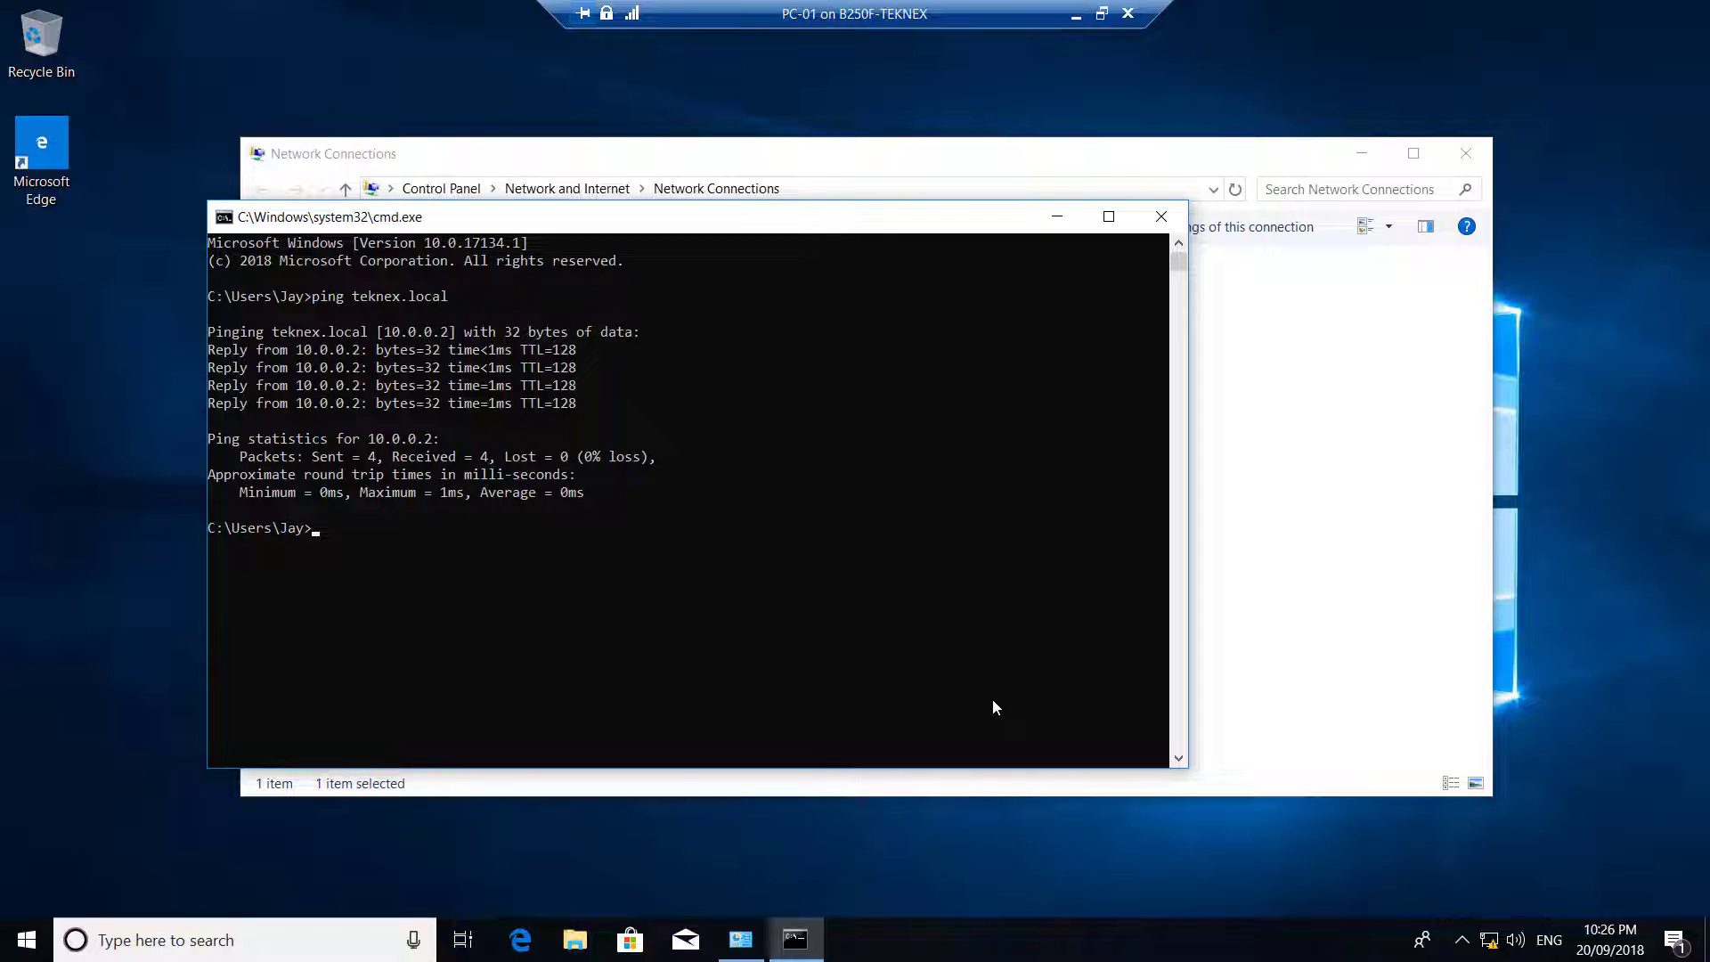
# On TEKNEX-DC01, open the Teknex Clients scope's Address Leases and select the 10.0.0.50 lease
pyautogui.click(1076, 15)
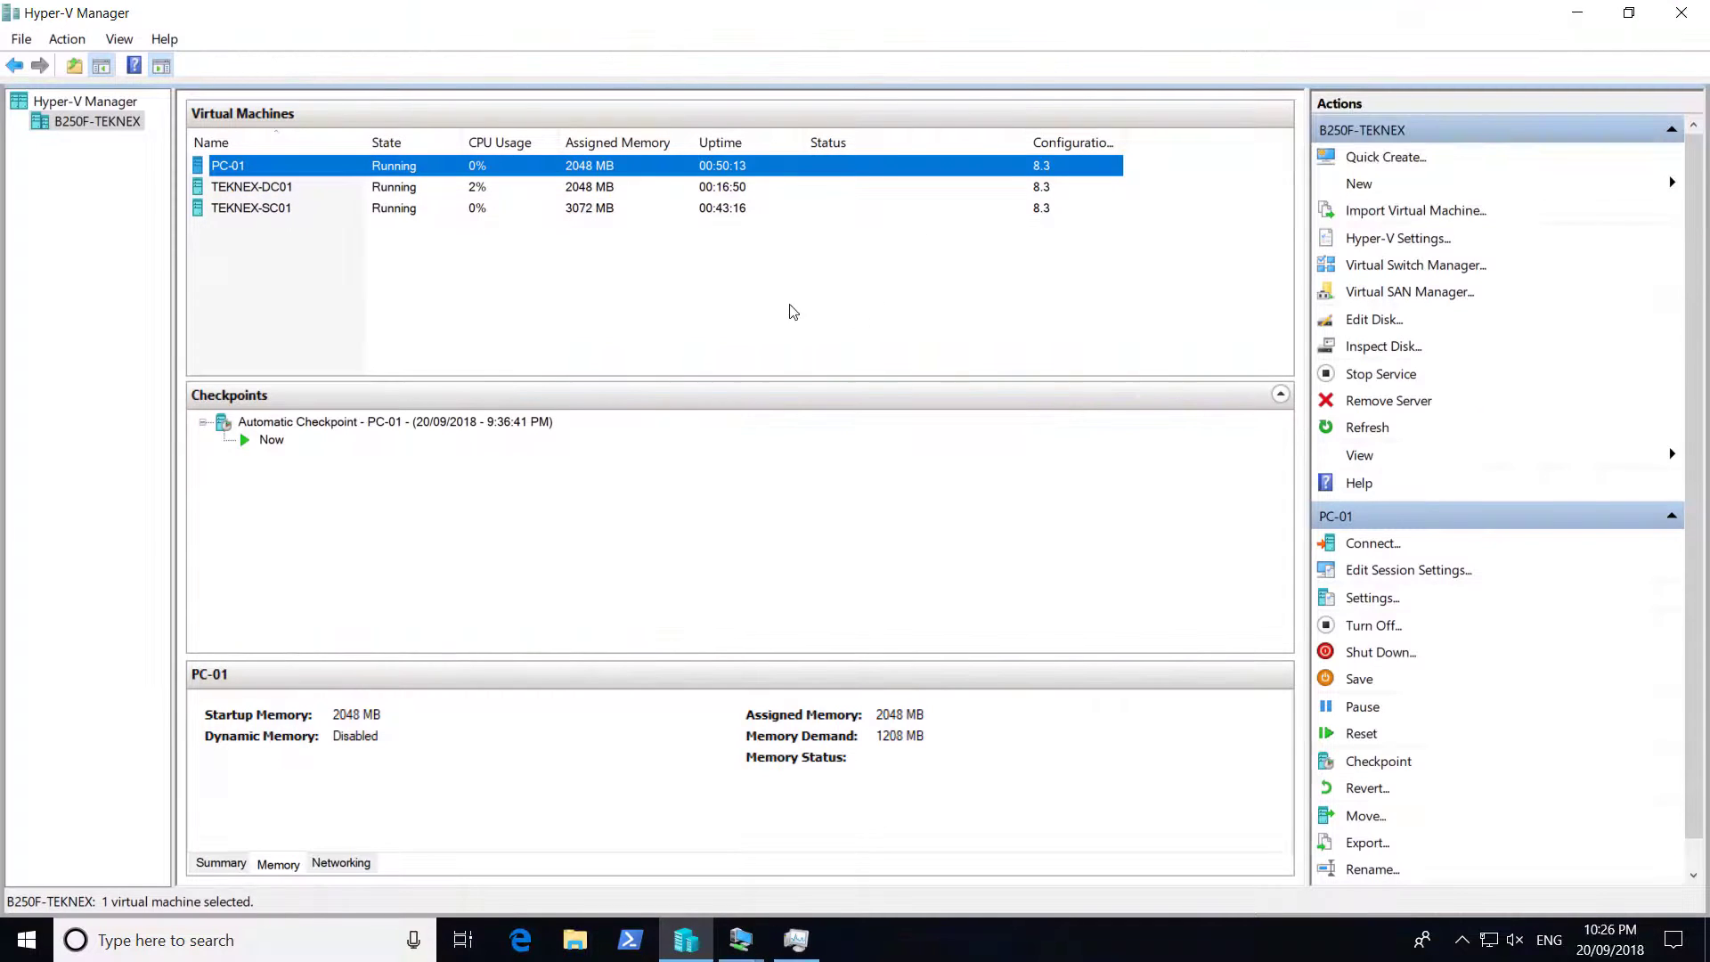
pyautogui.click(740, 940)
pyautogui.click(775, 861)
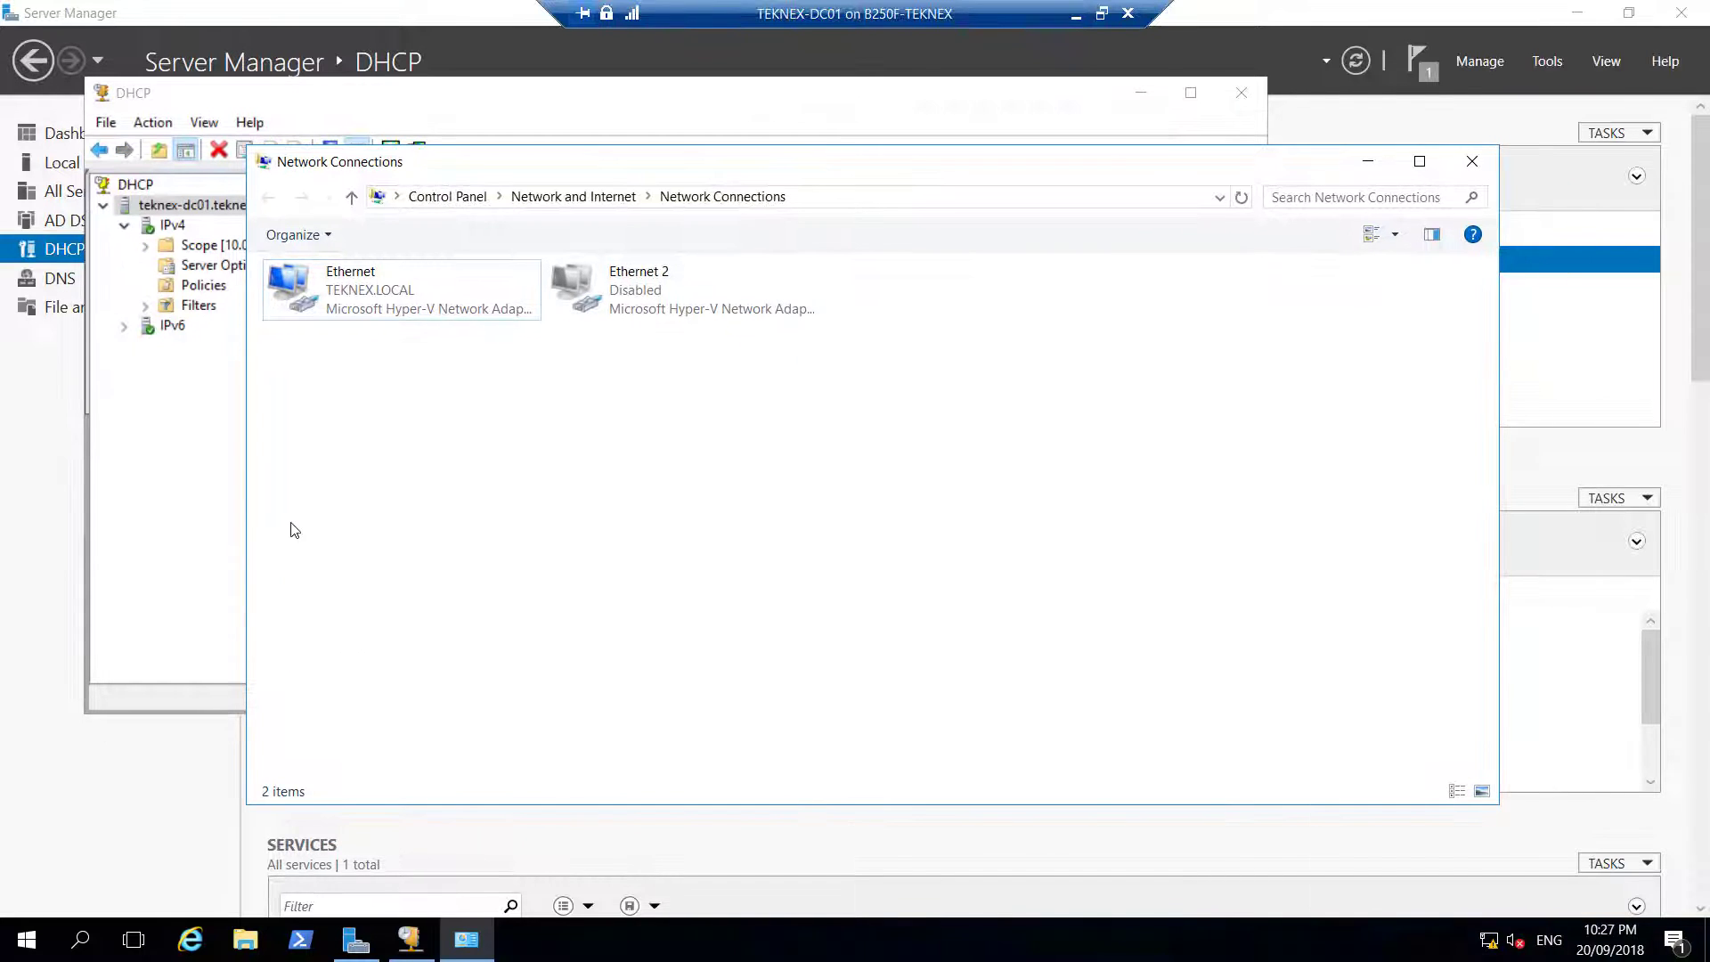
pyautogui.click(158, 412)
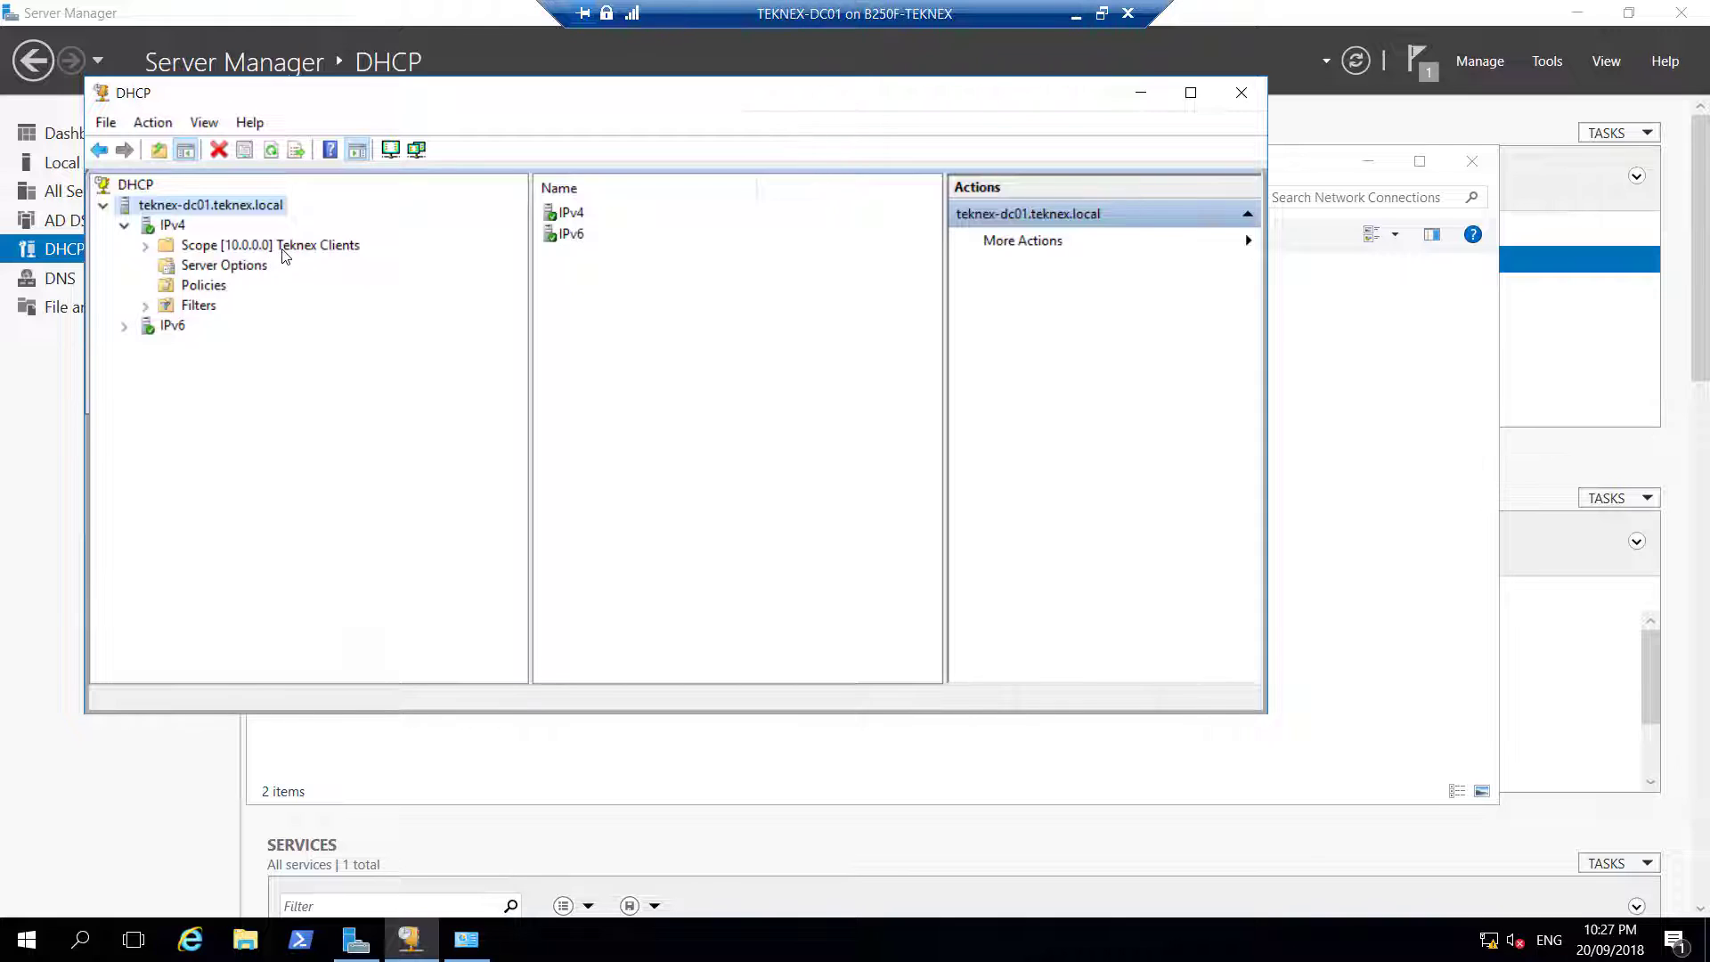
pyautogui.doubleClick(257, 249)
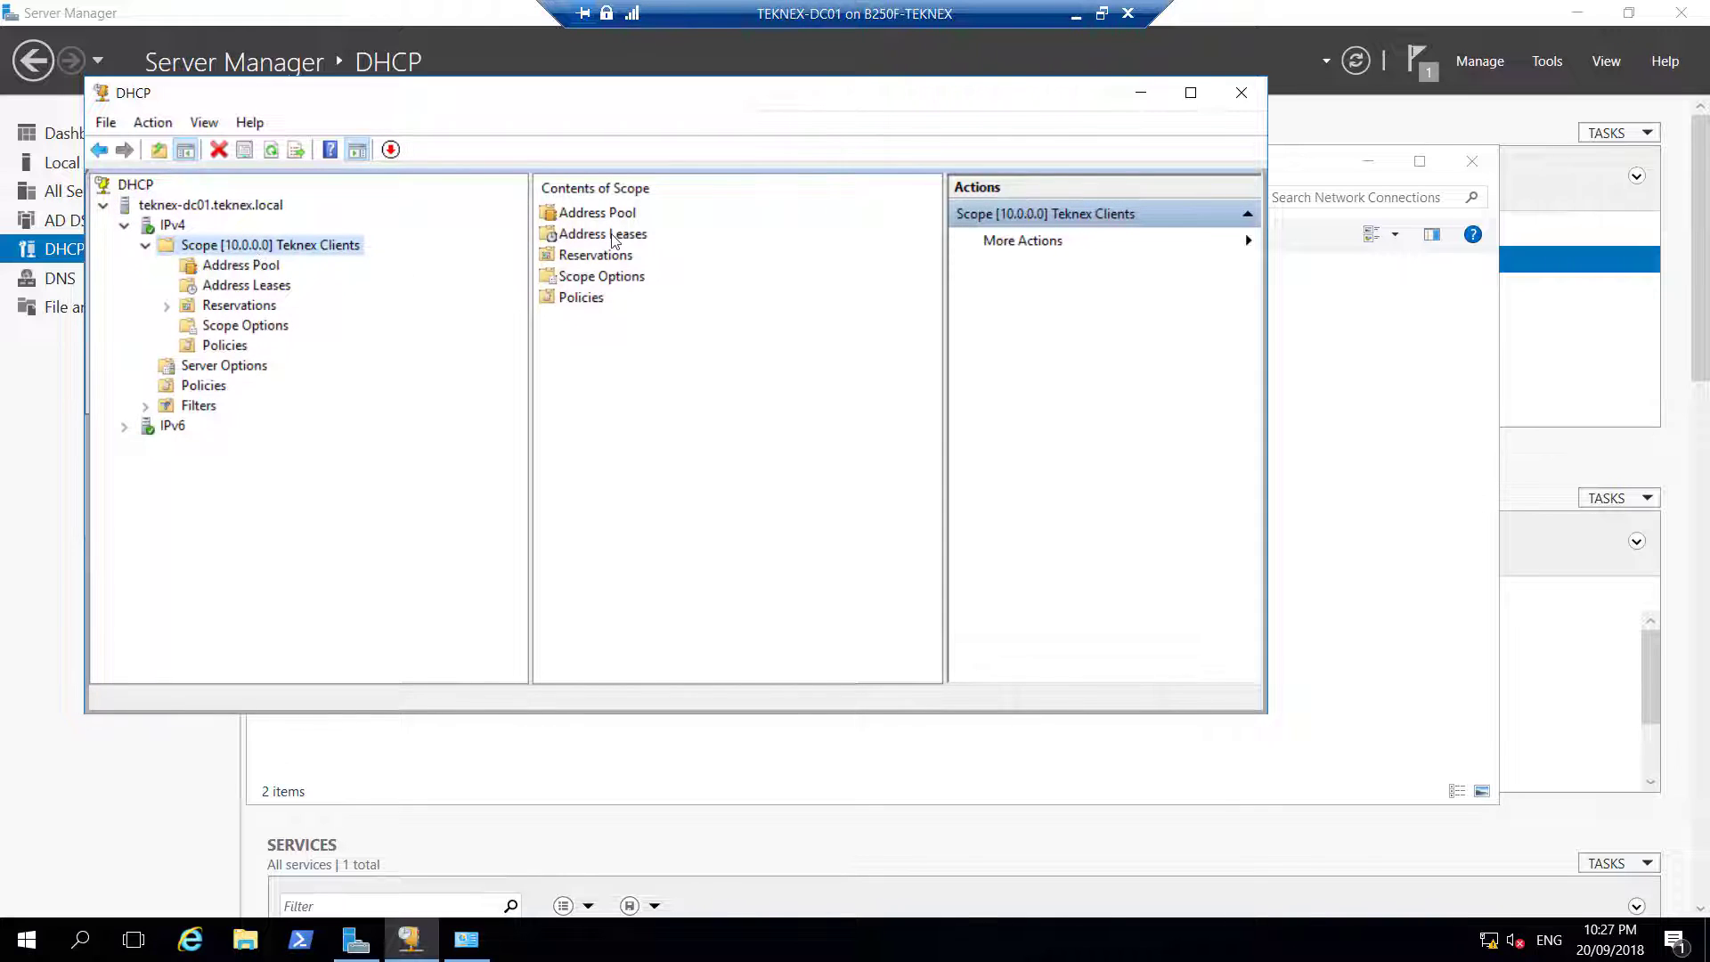
pyautogui.doubleClick(550, 234)
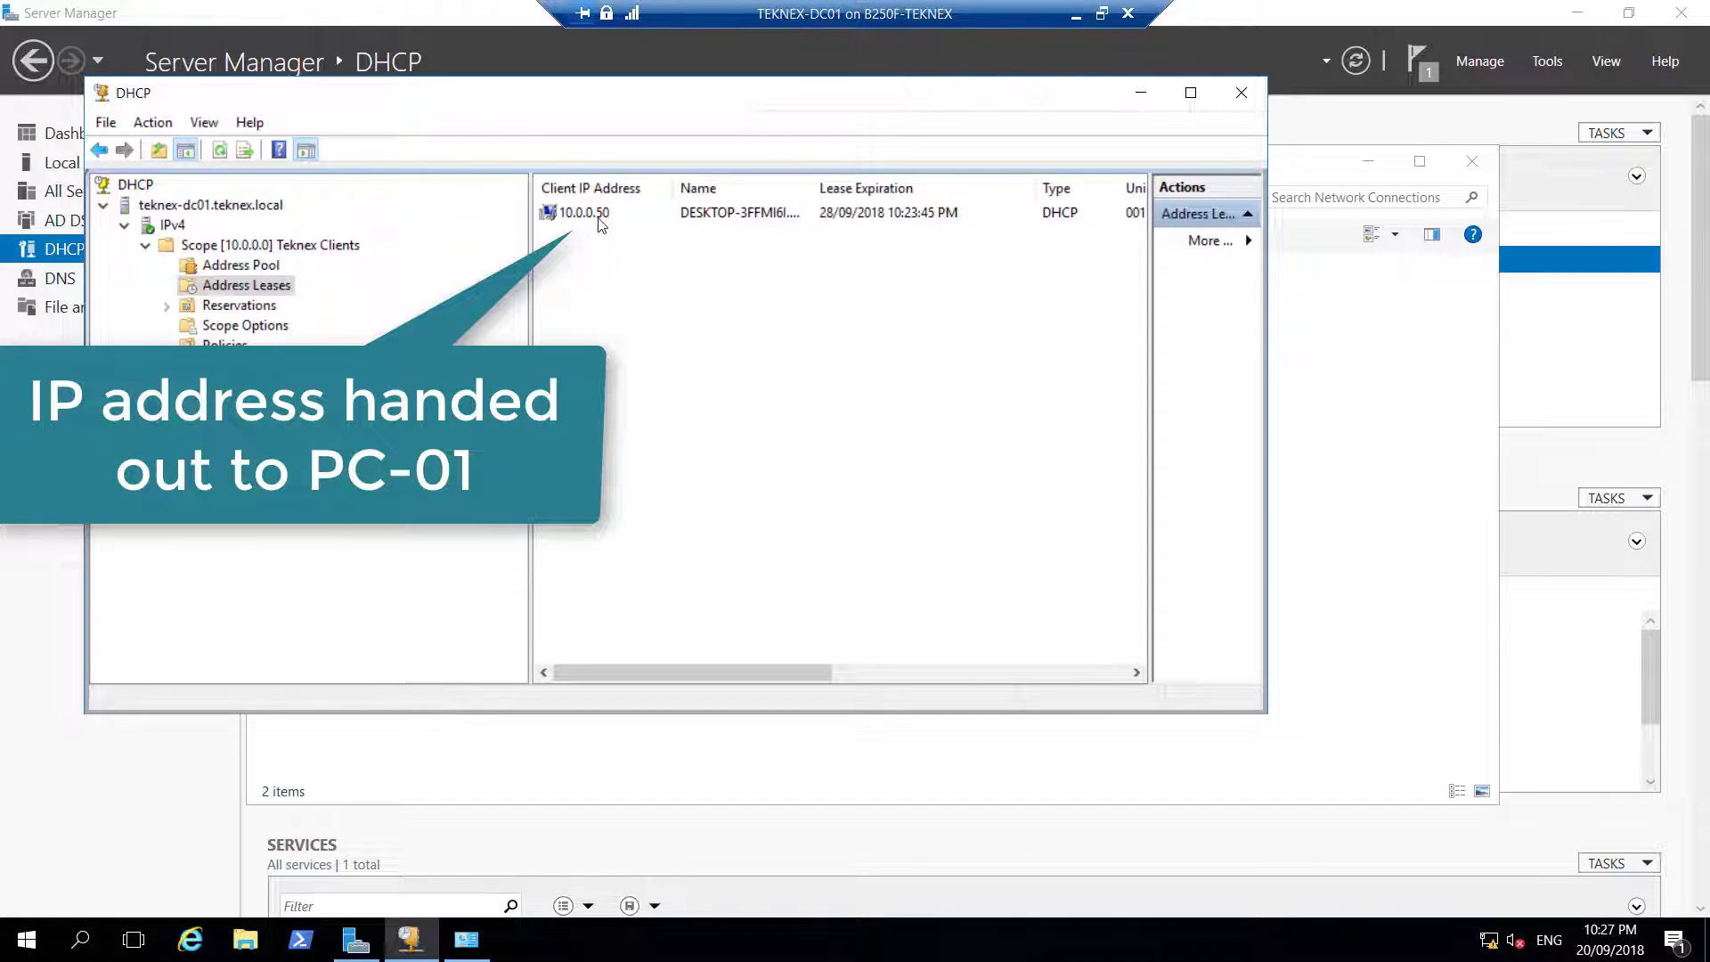
pyautogui.click(625, 217)
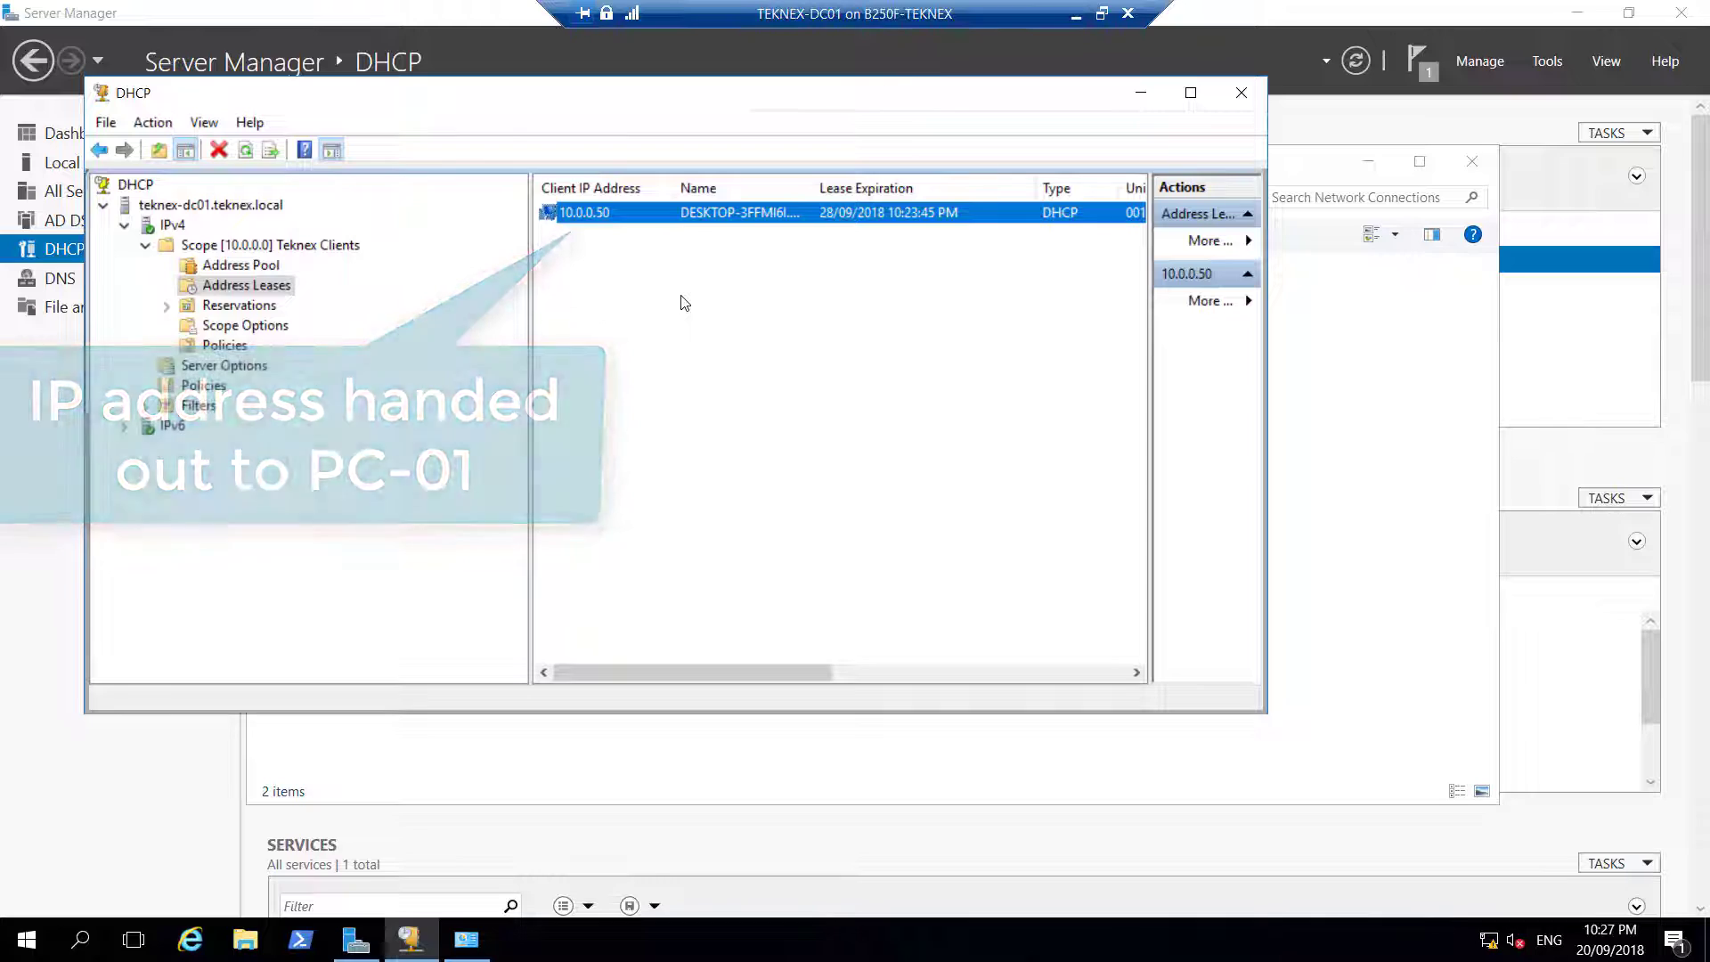
pyautogui.click(1141, 92)
# Open Active Directory Users and Computers and select the TEKNEX.LOCAL domain
pyautogui.click(1369, 163)
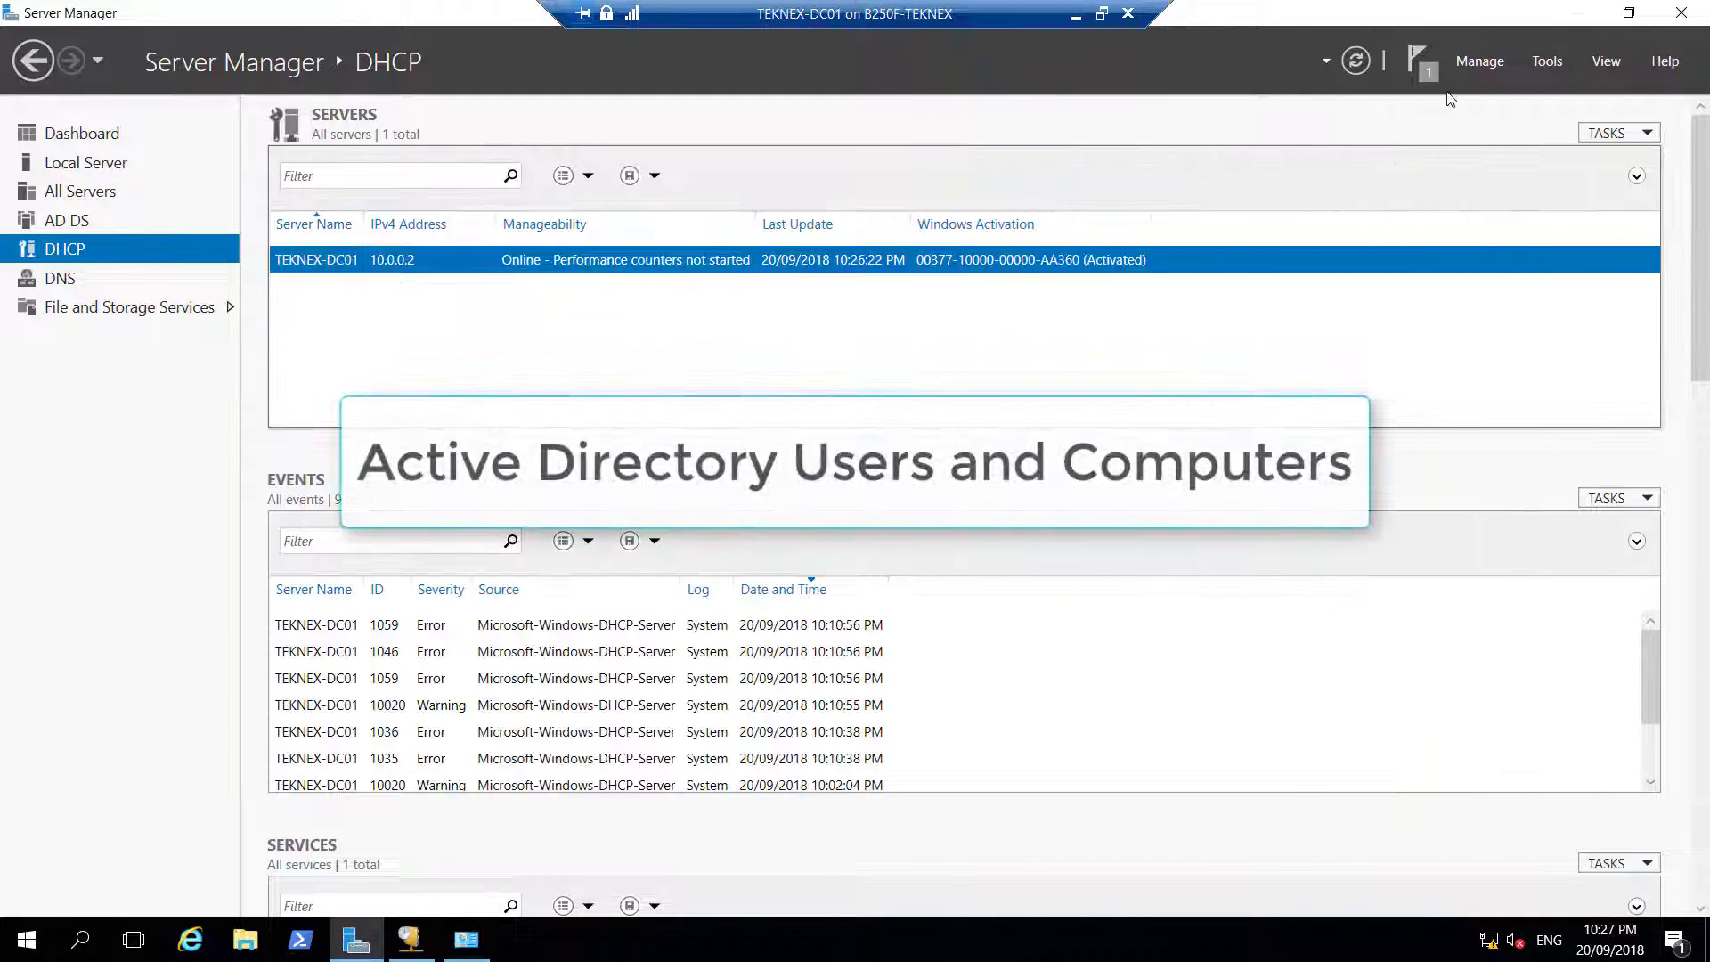
pyautogui.click(1546, 59)
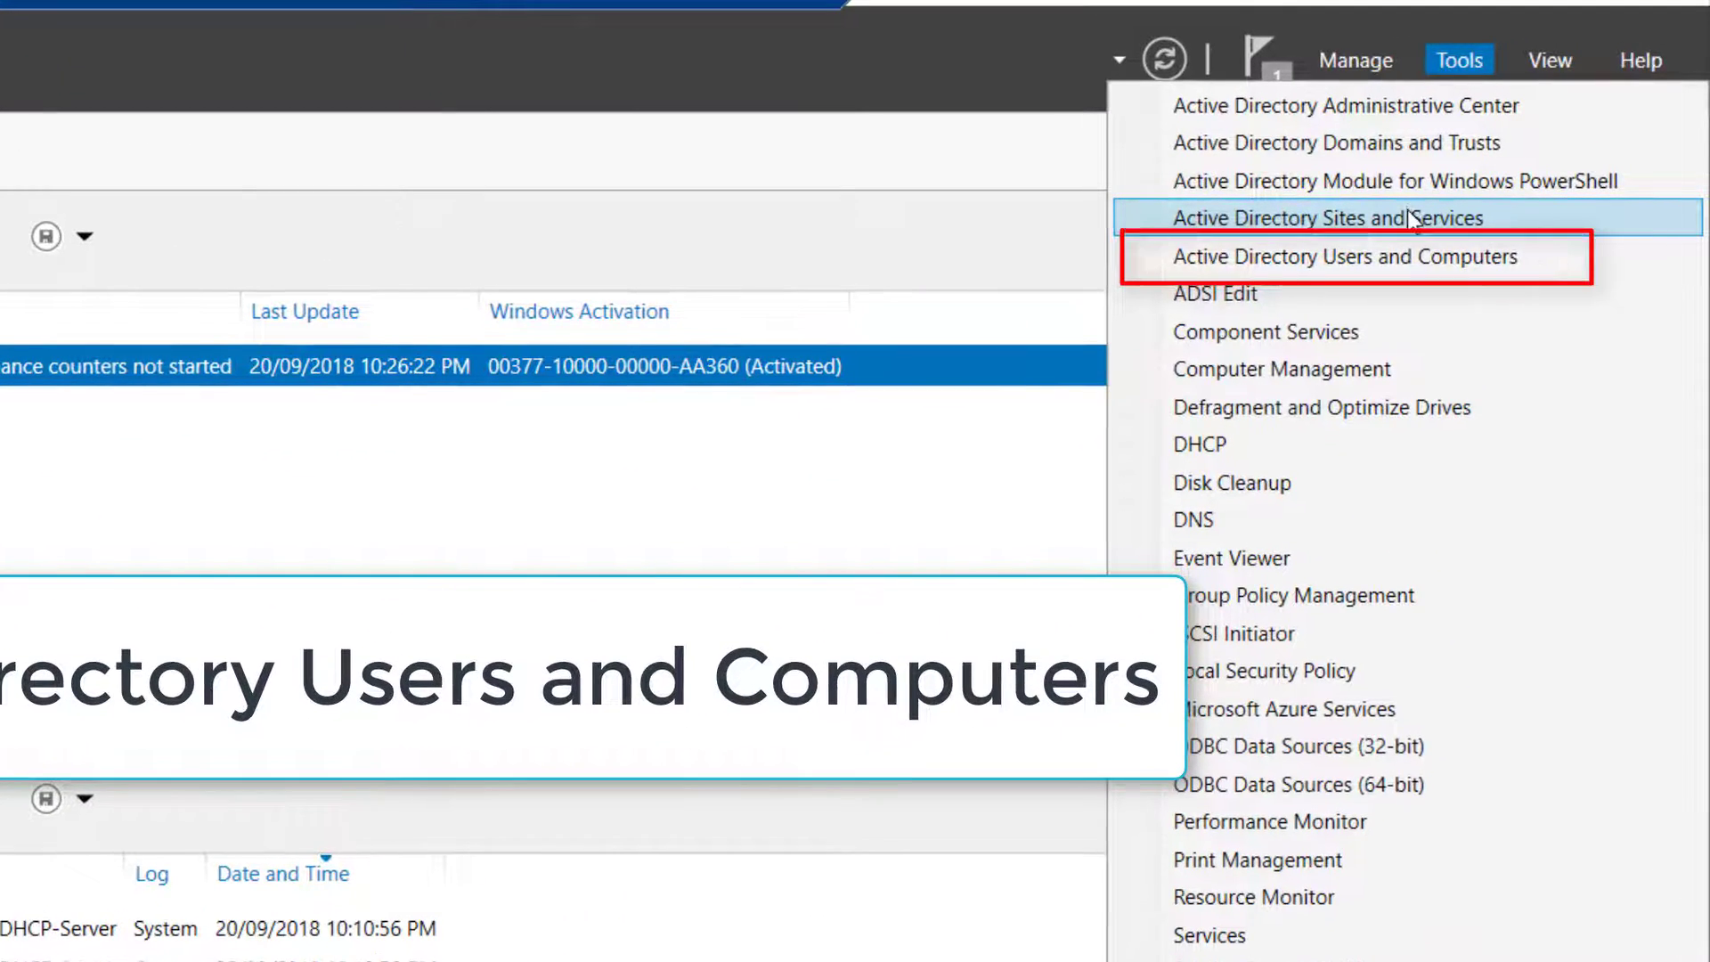
pyautogui.click(1400, 256)
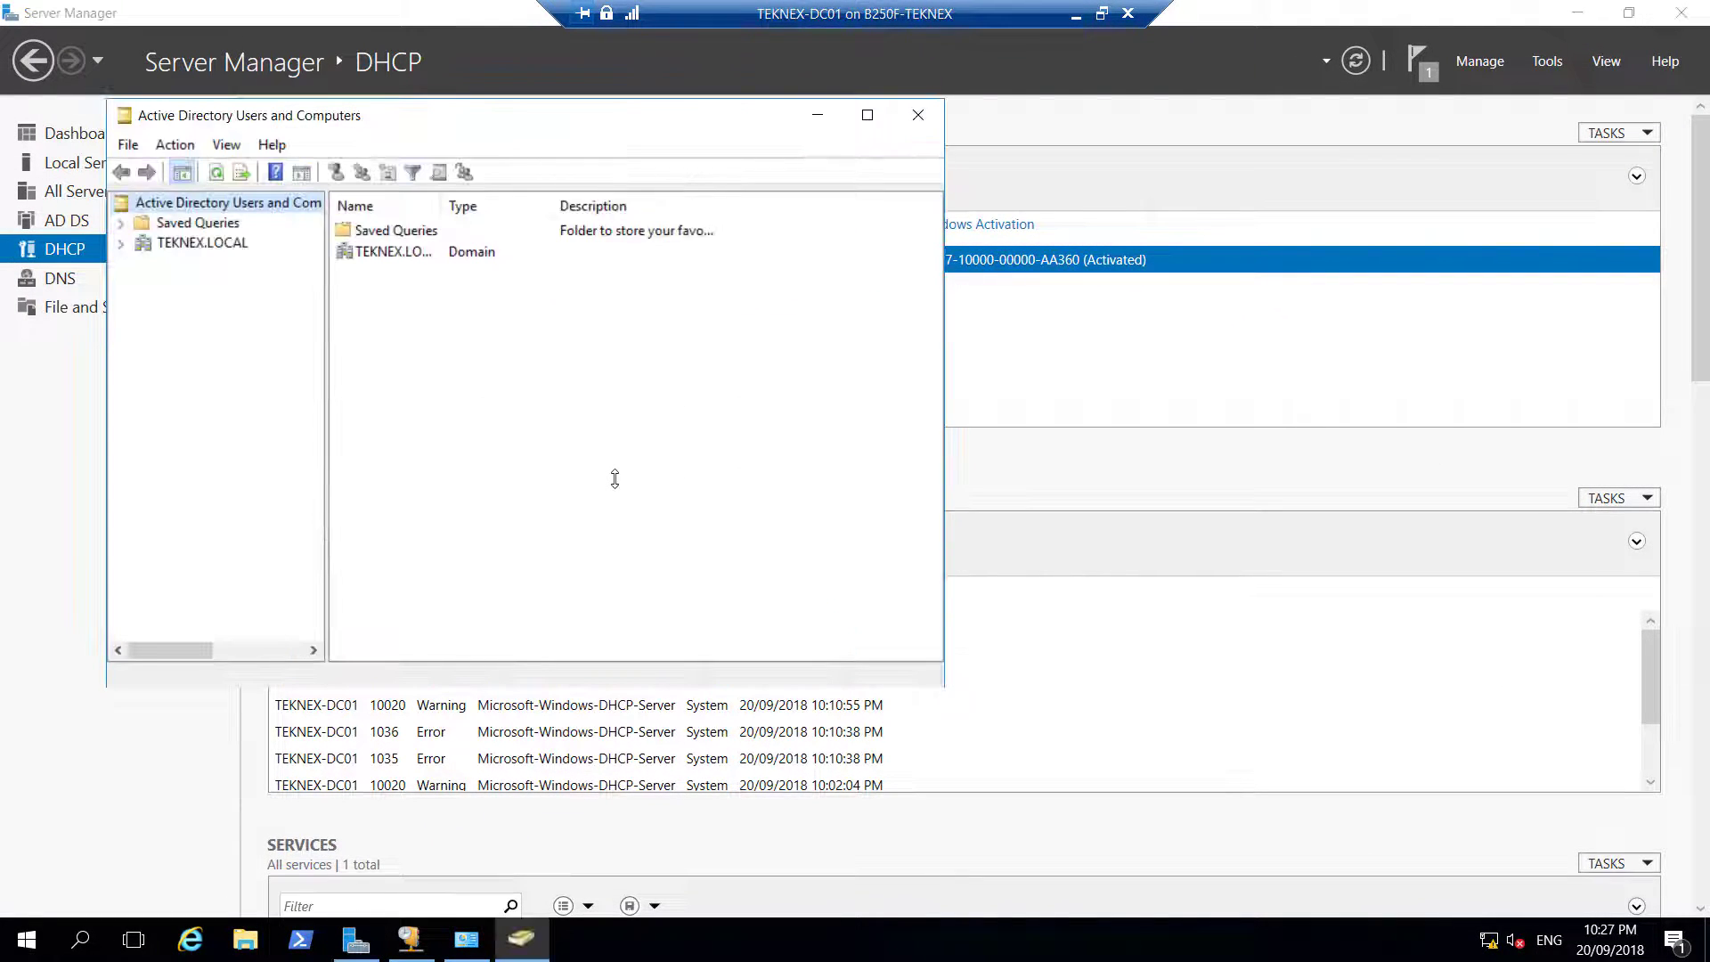
pyautogui.click(121, 244)
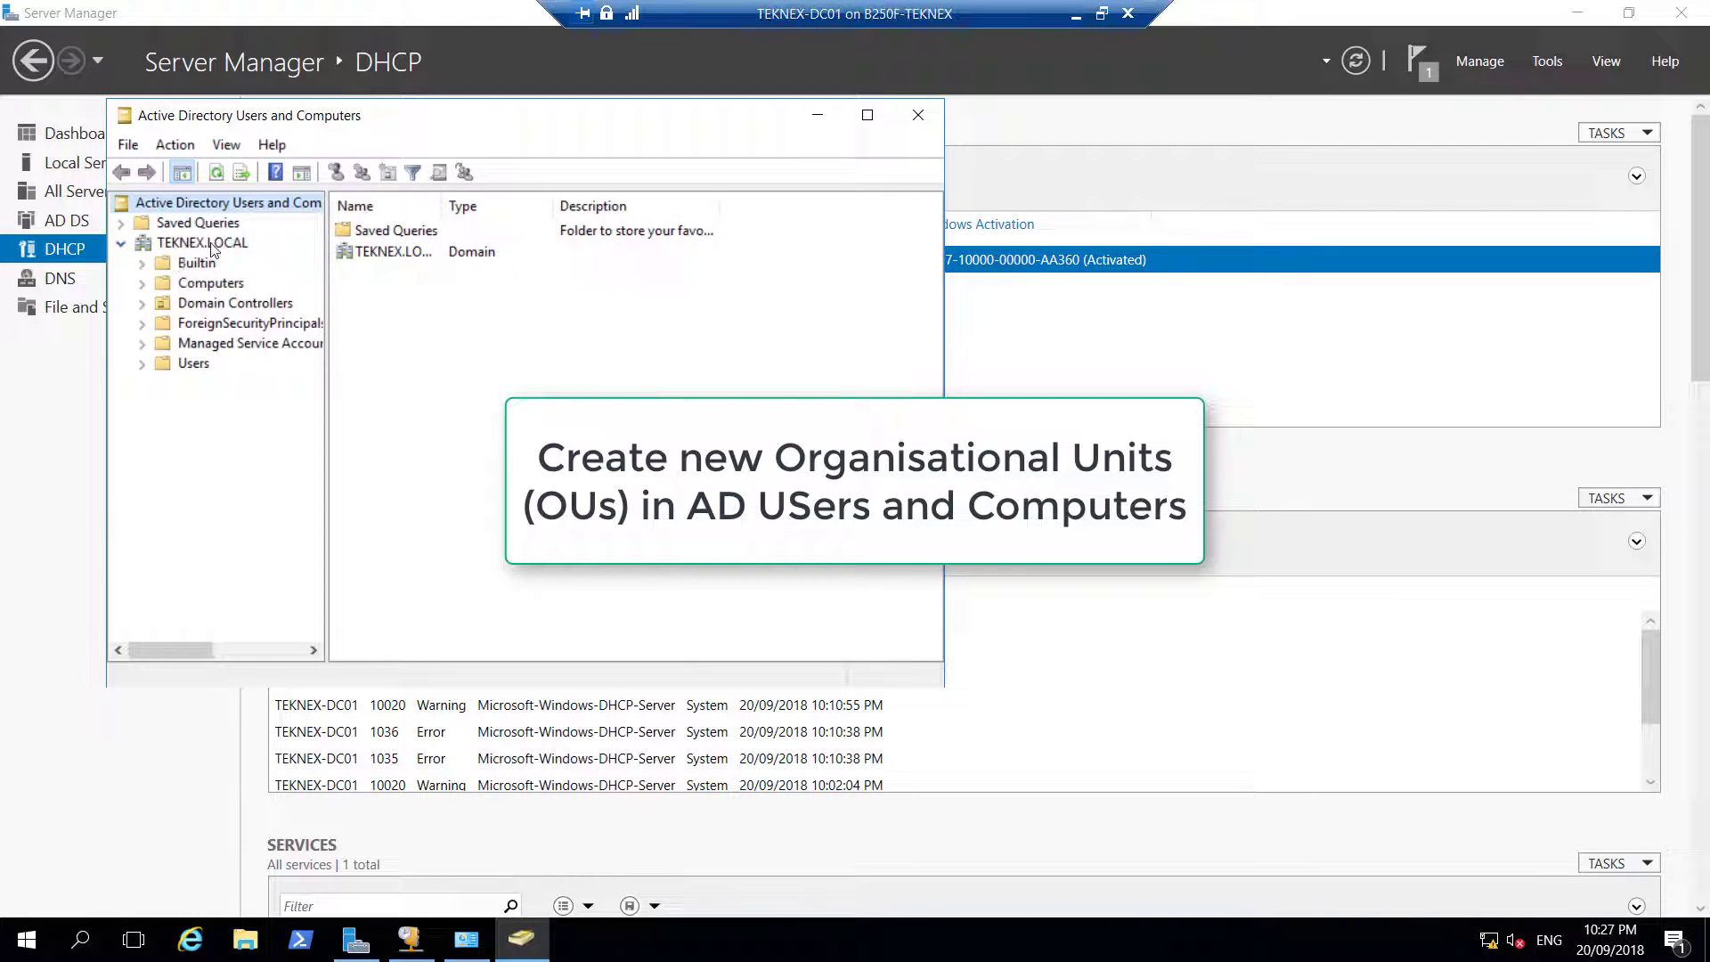
pyautogui.click(203, 243)
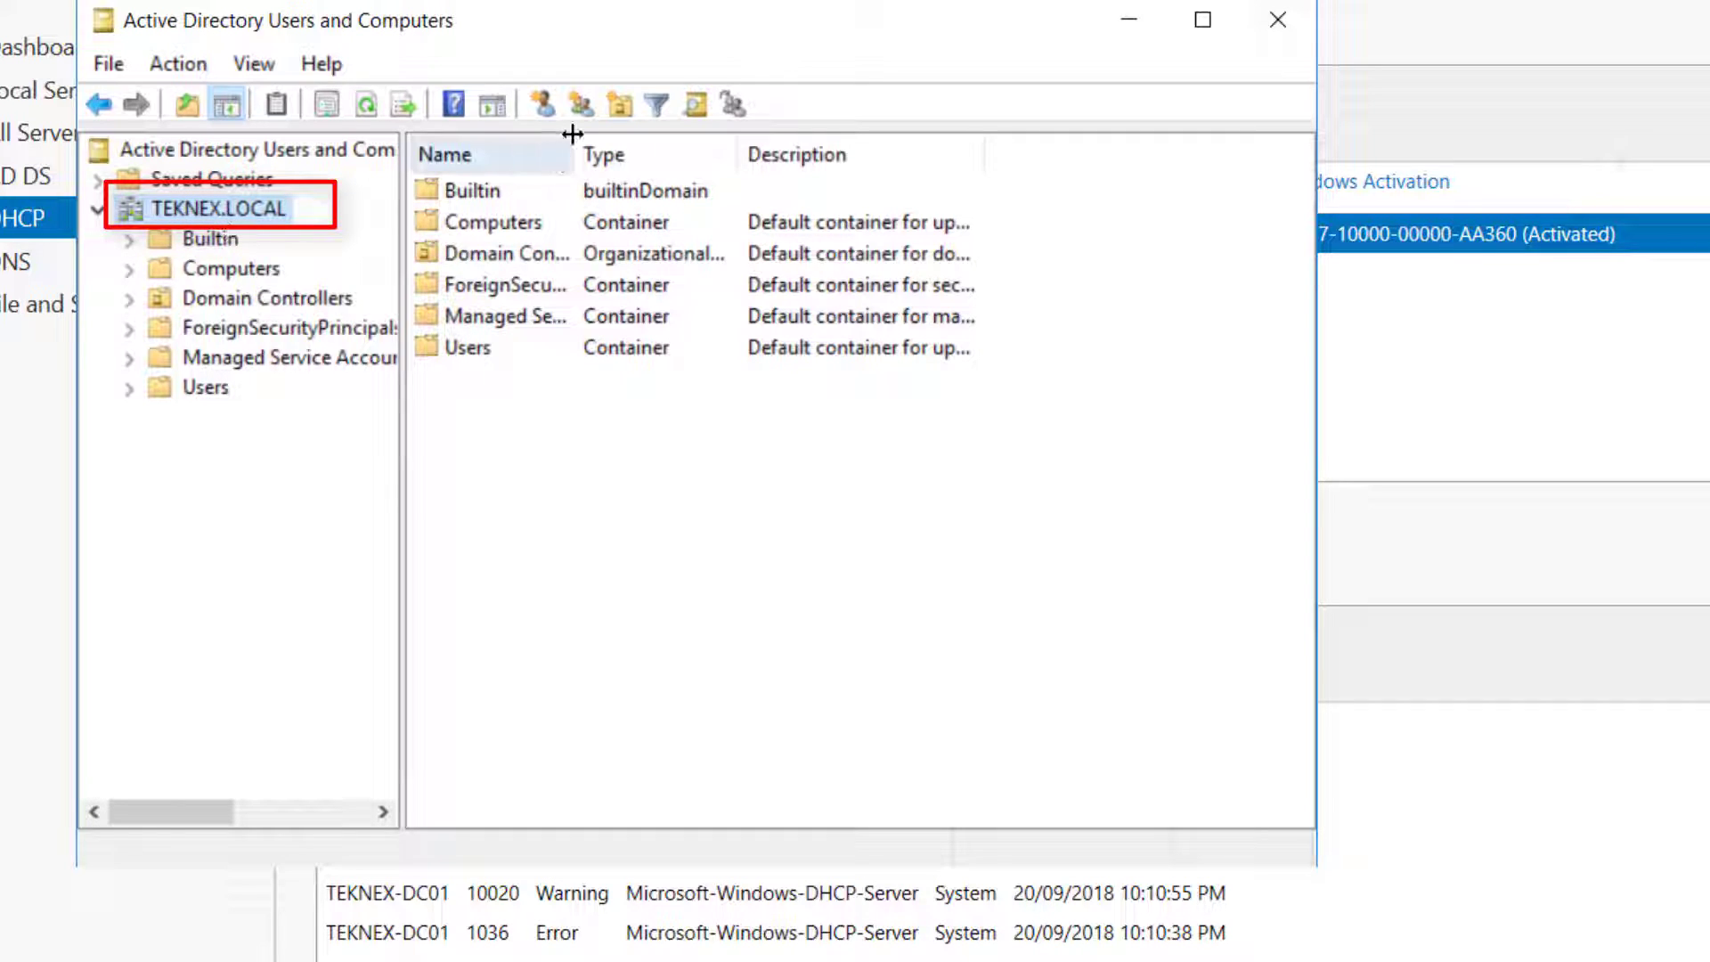
# Create the Teknex Computers, Teknex Users and Teknex Groups organizational units
pyautogui.click(620, 105)
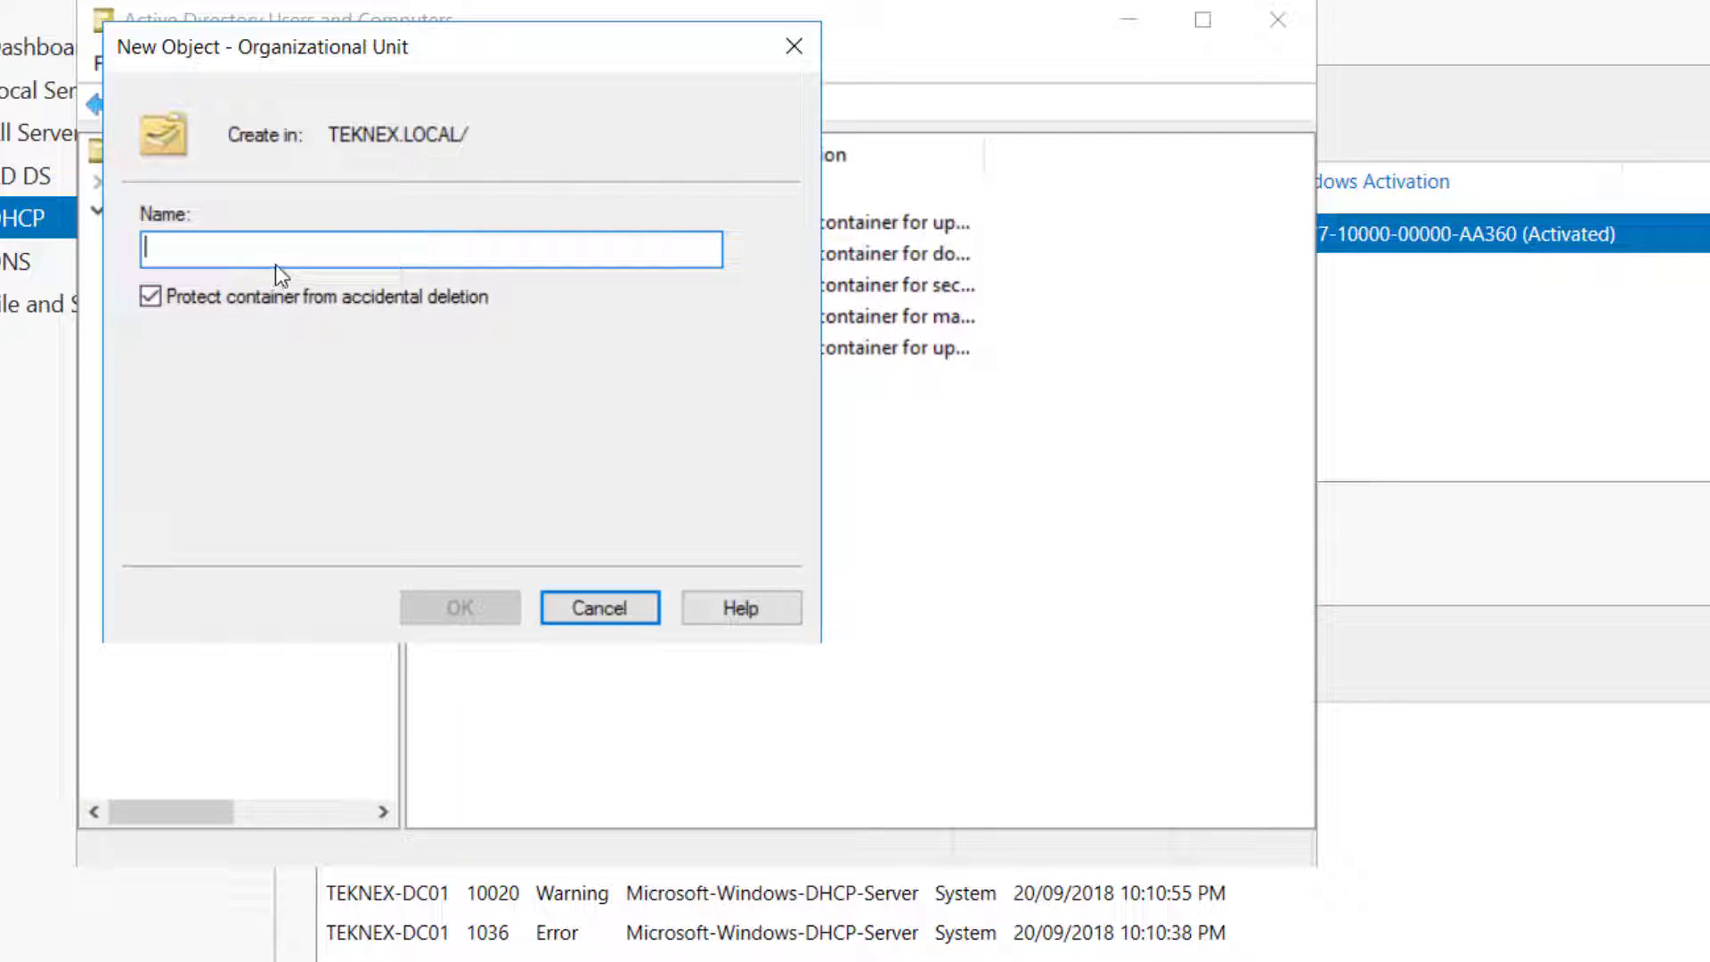
pyautogui.write('Teknex Computers')
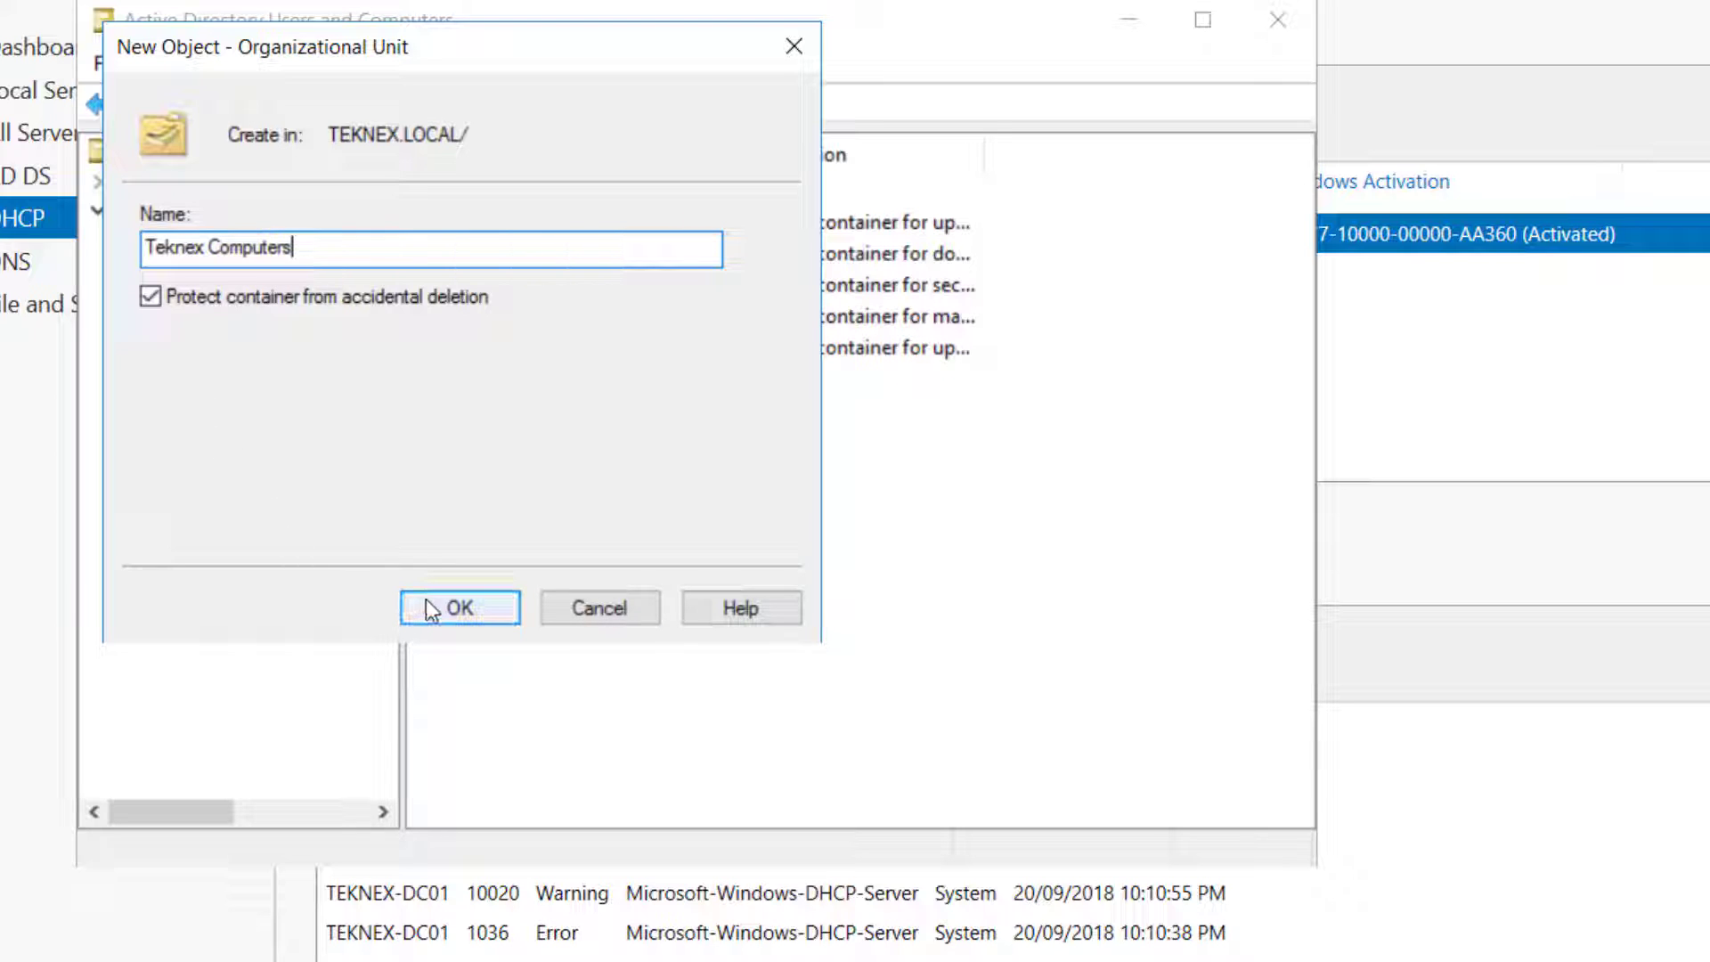
pyautogui.click(426, 599)
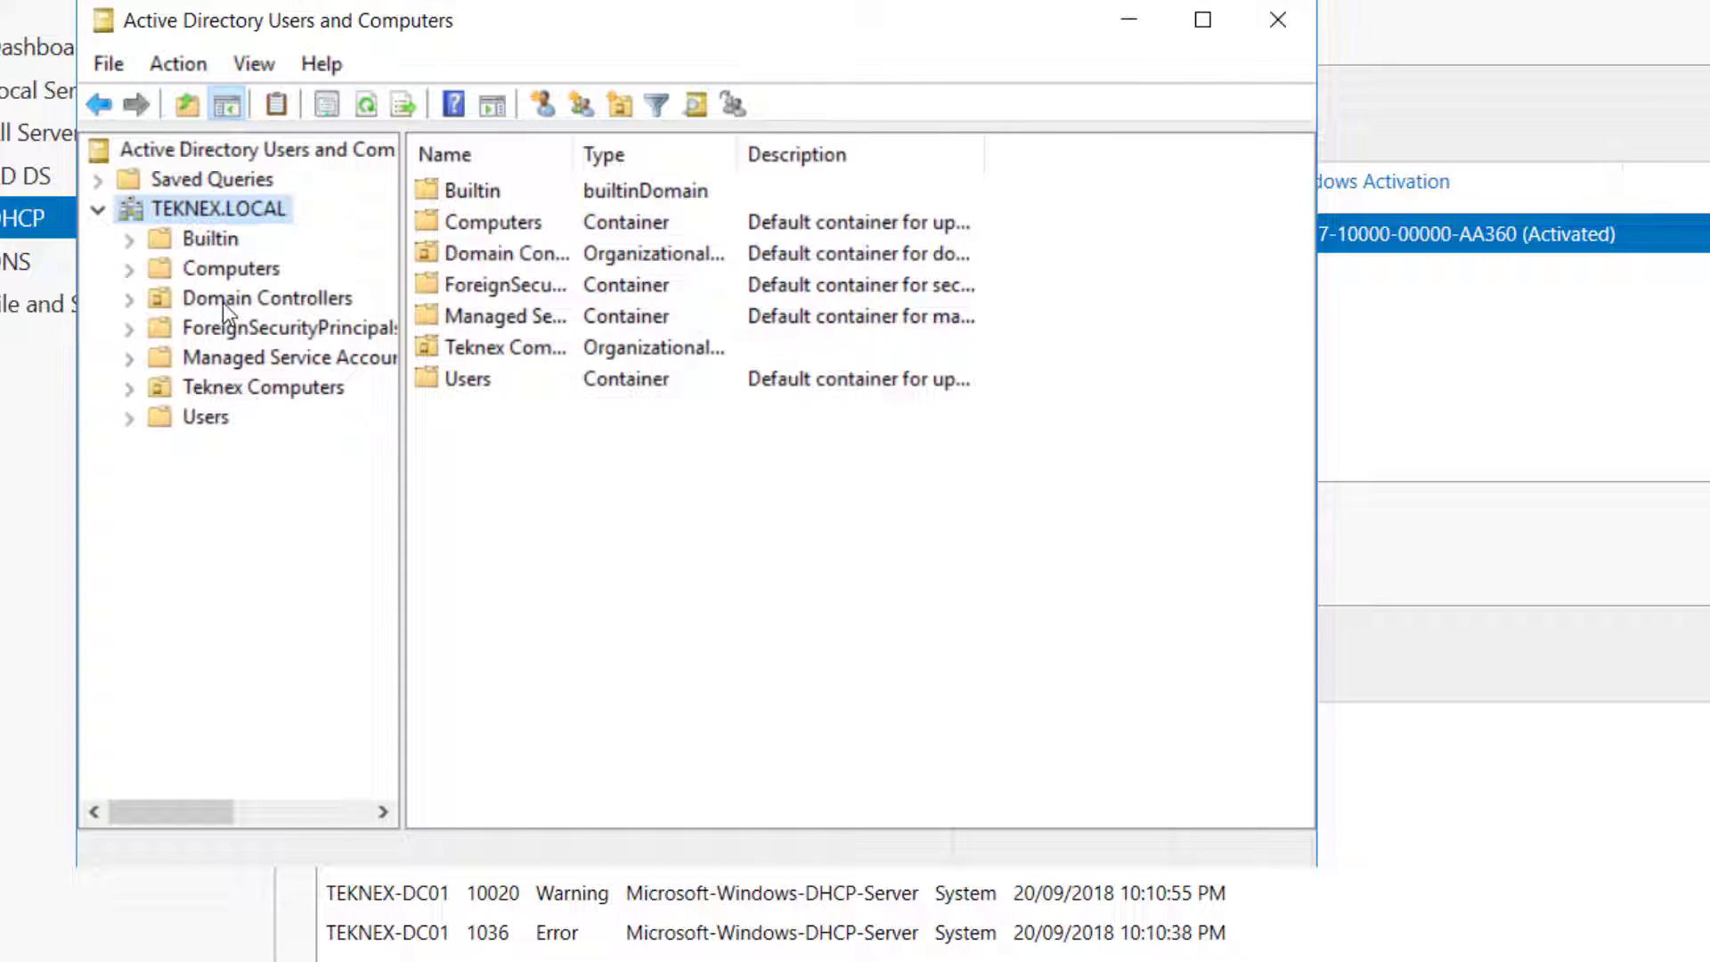
pyautogui.click(616, 105)
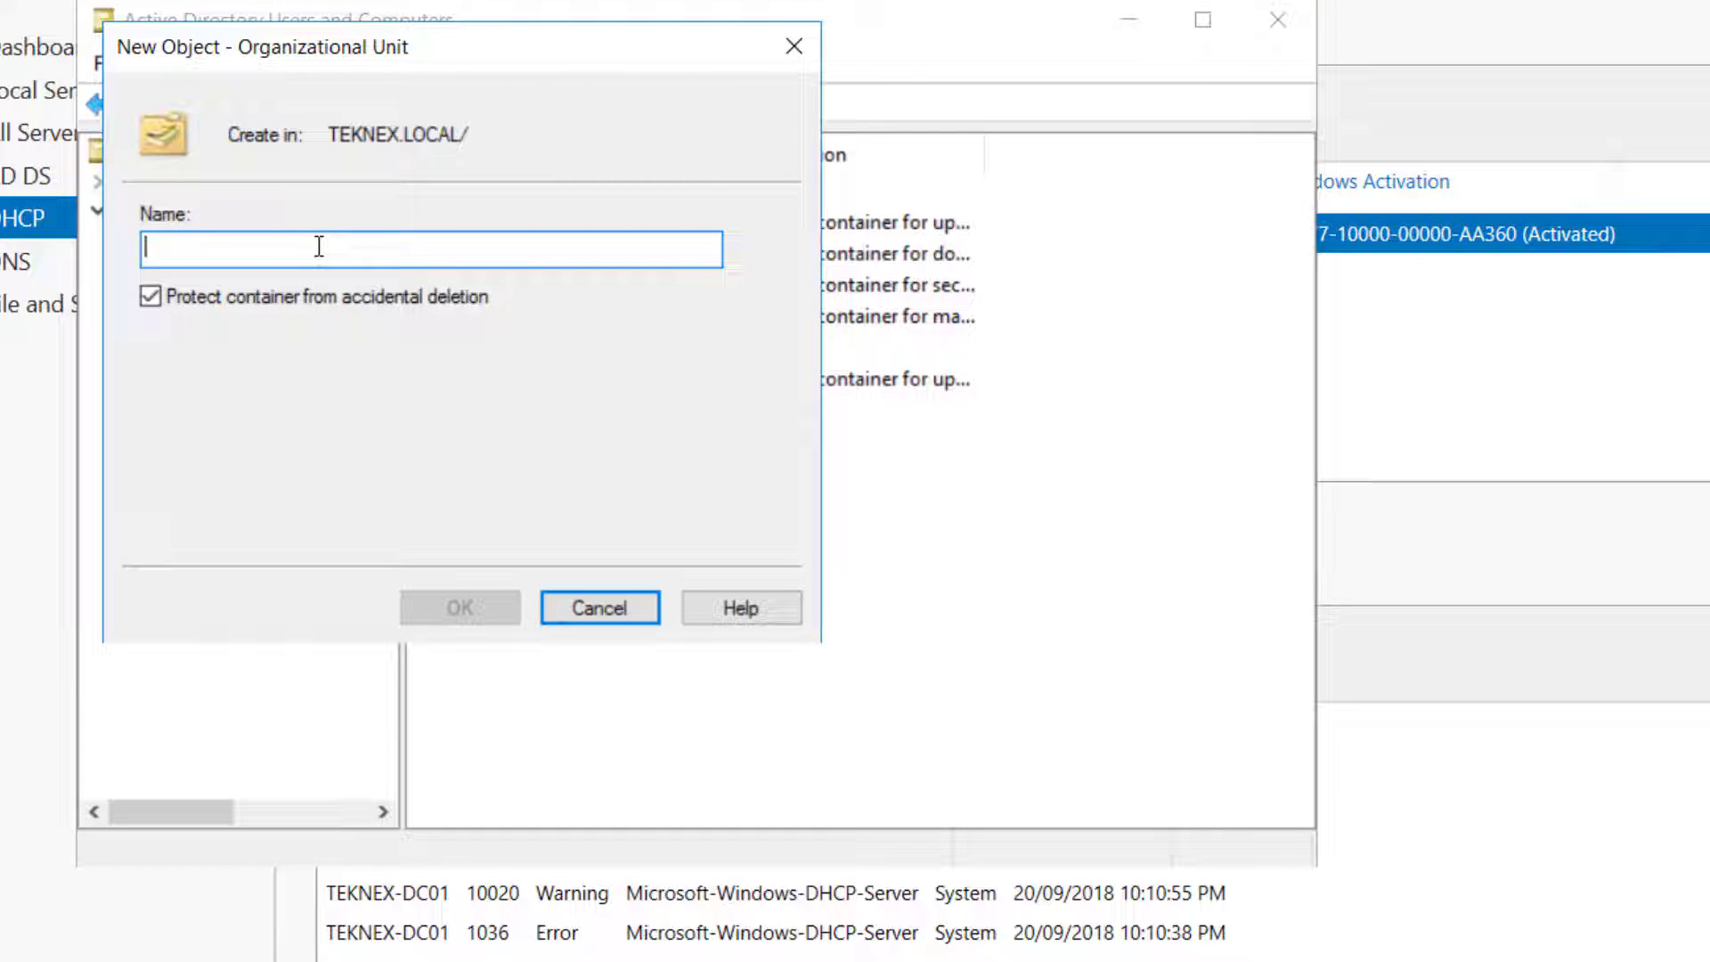
pyautogui.write('Teknex Users')
pyautogui.click(460, 608)
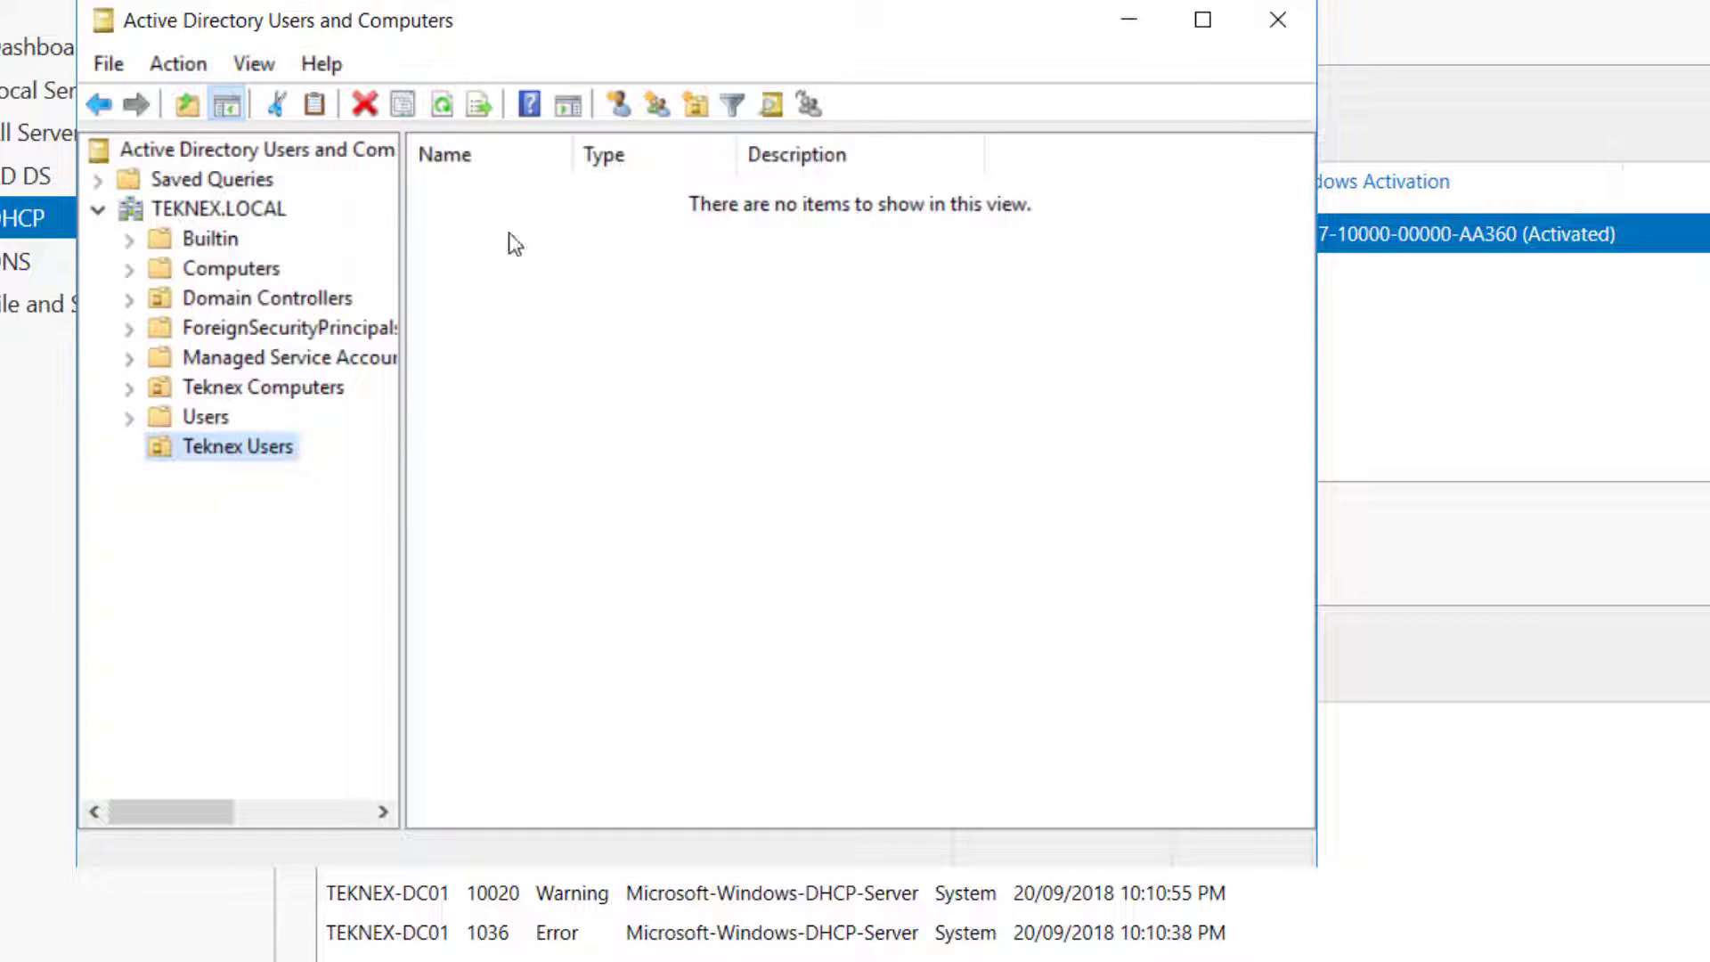
pyautogui.click(265, 211)
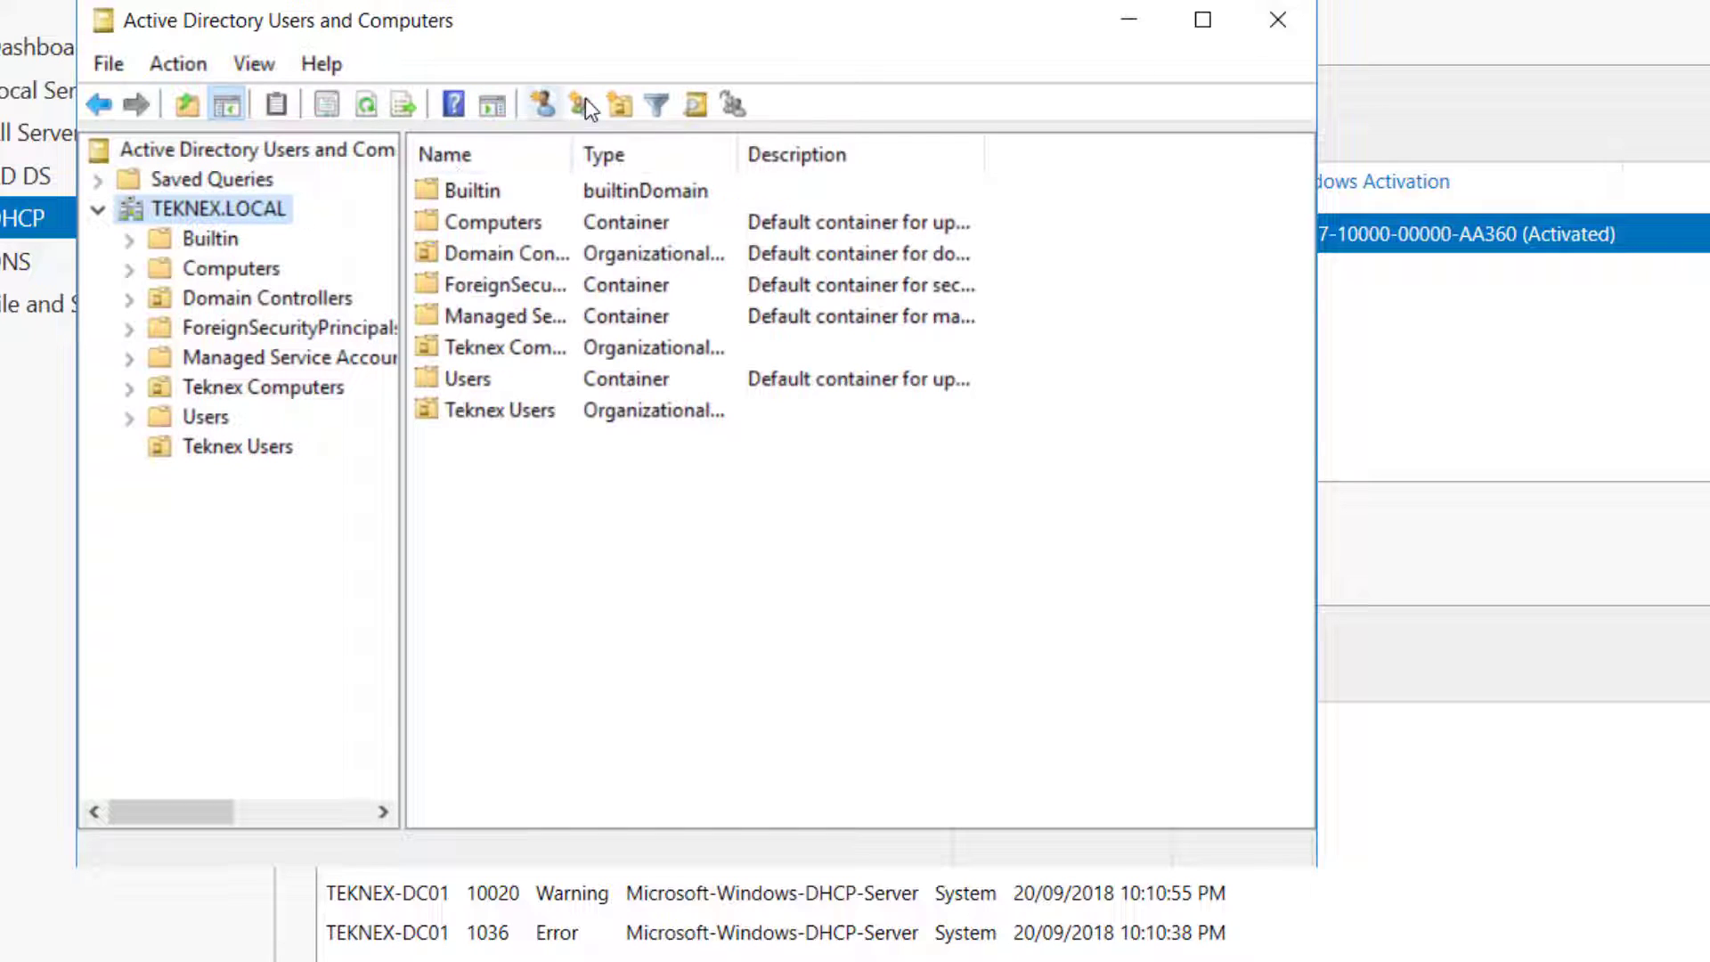
pyautogui.click(620, 107)
pyautogui.write('Teknex Groups')
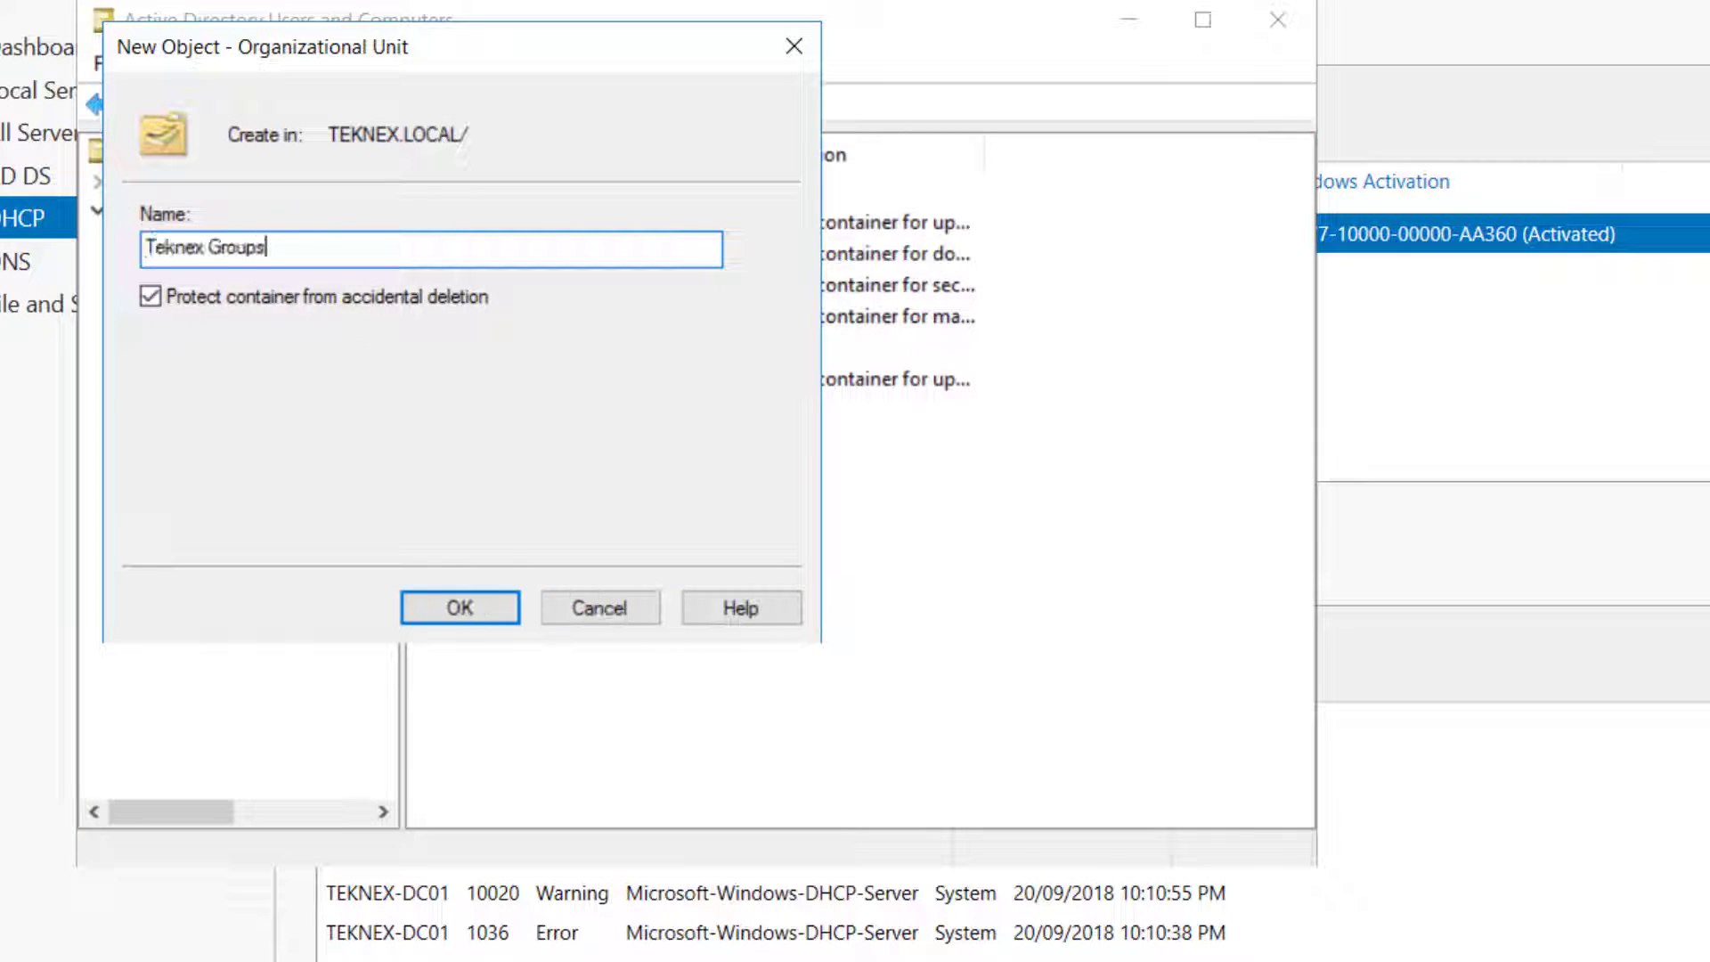
pyautogui.click(485, 606)
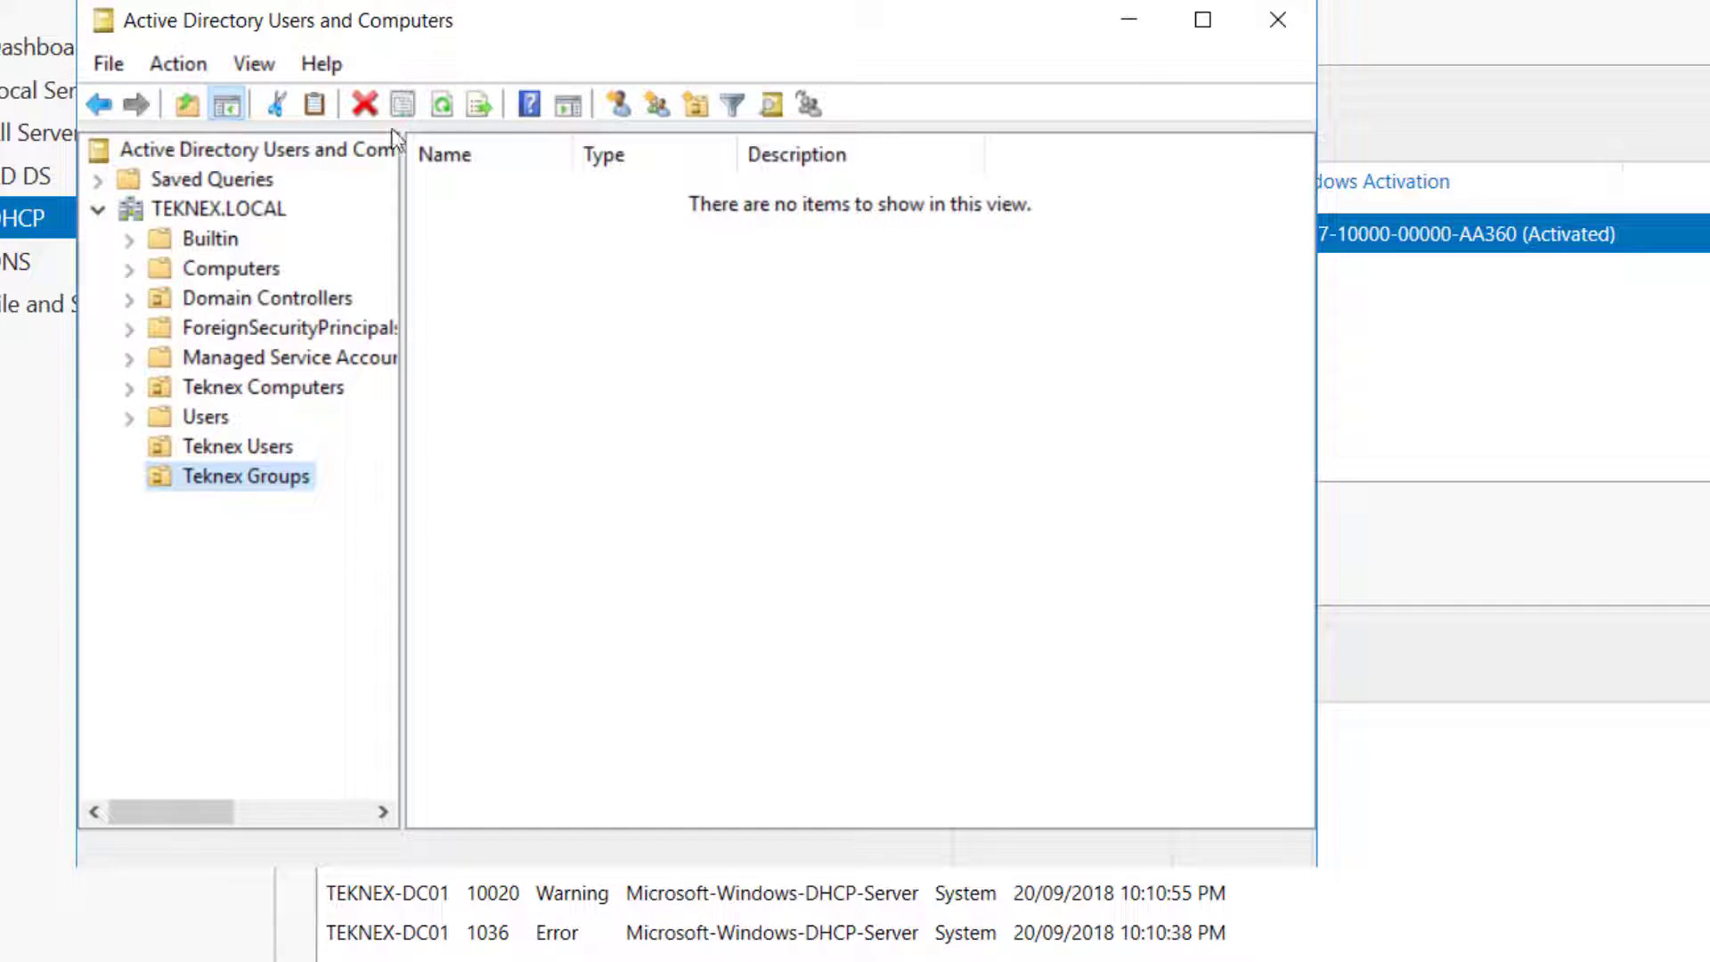
# Create the Teknex Servers and Teknex Management Accounts organizational units
pyautogui.click(167, 208)
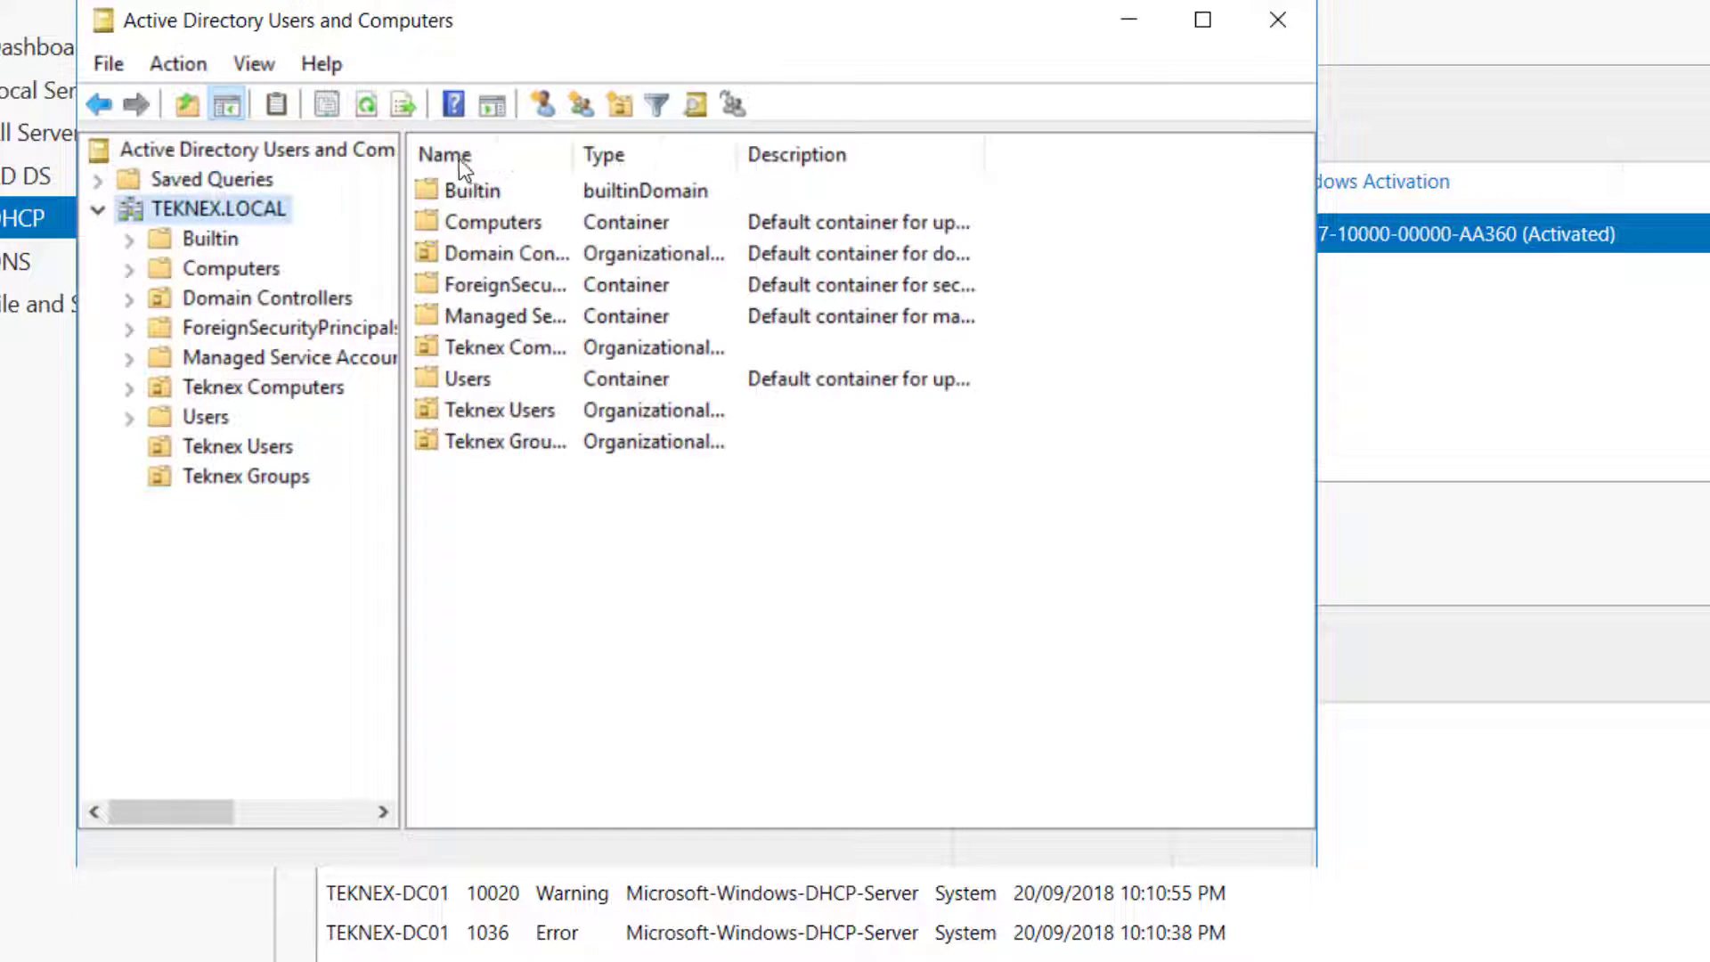
pyautogui.click(619, 107)
pyautogui.write('Teknex ')
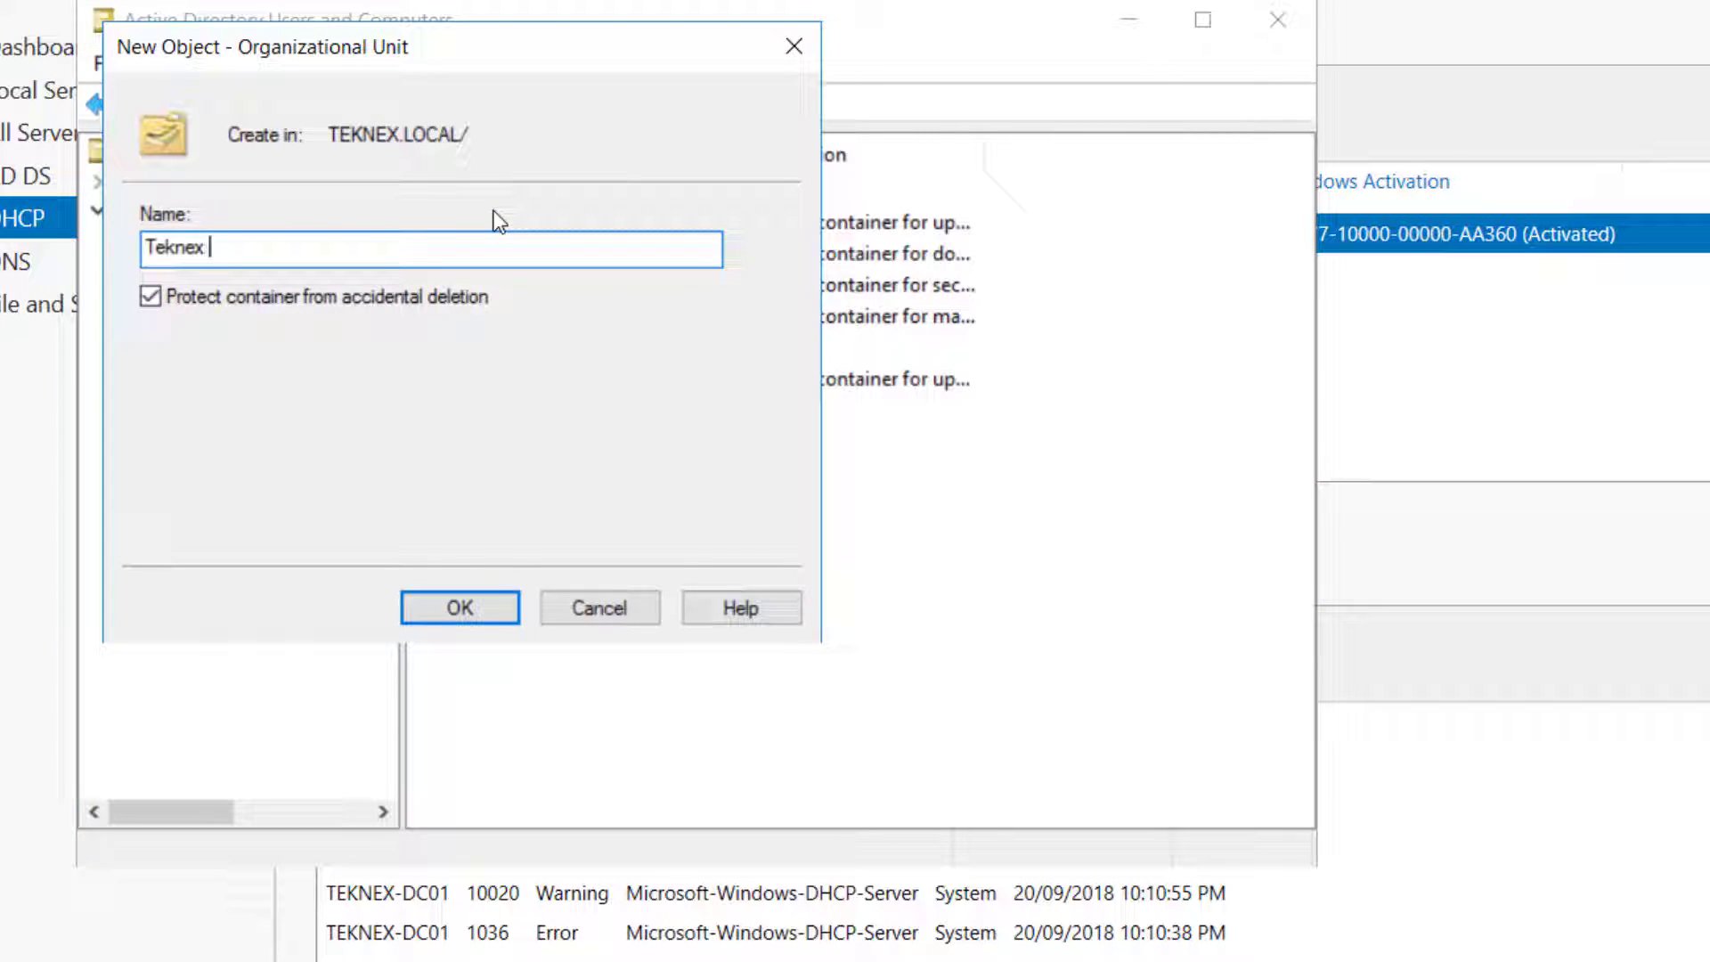
pyautogui.write('Servers')
pyautogui.click(445, 603)
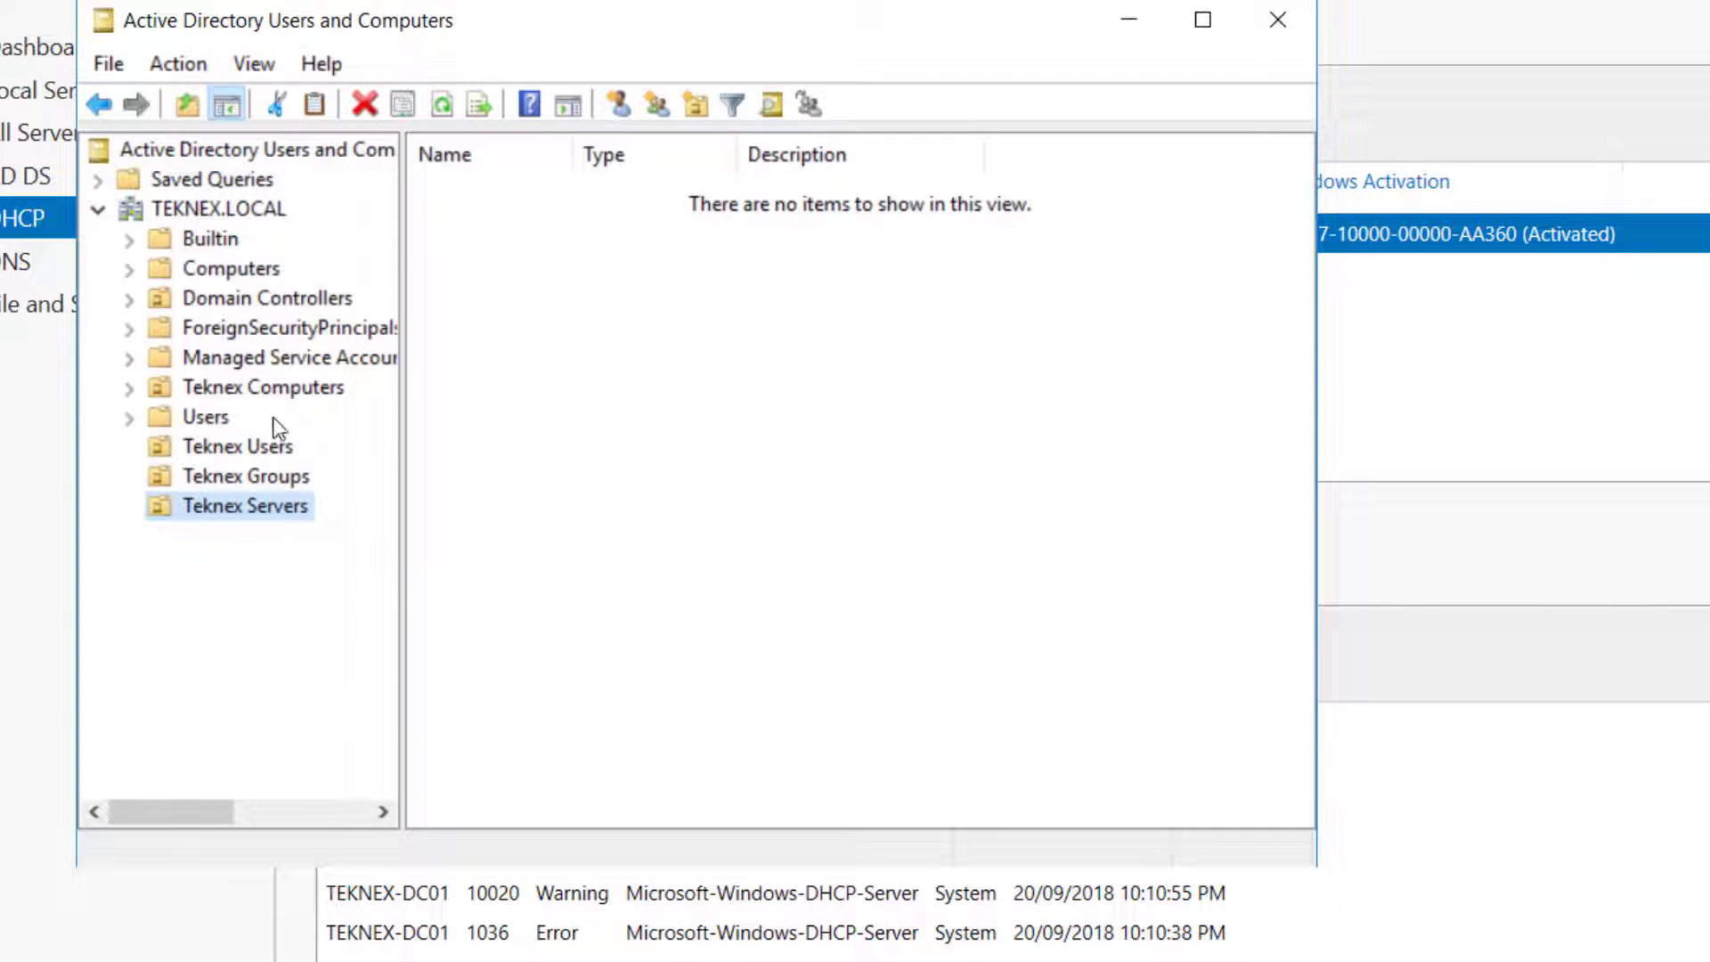
pyautogui.click(267, 211)
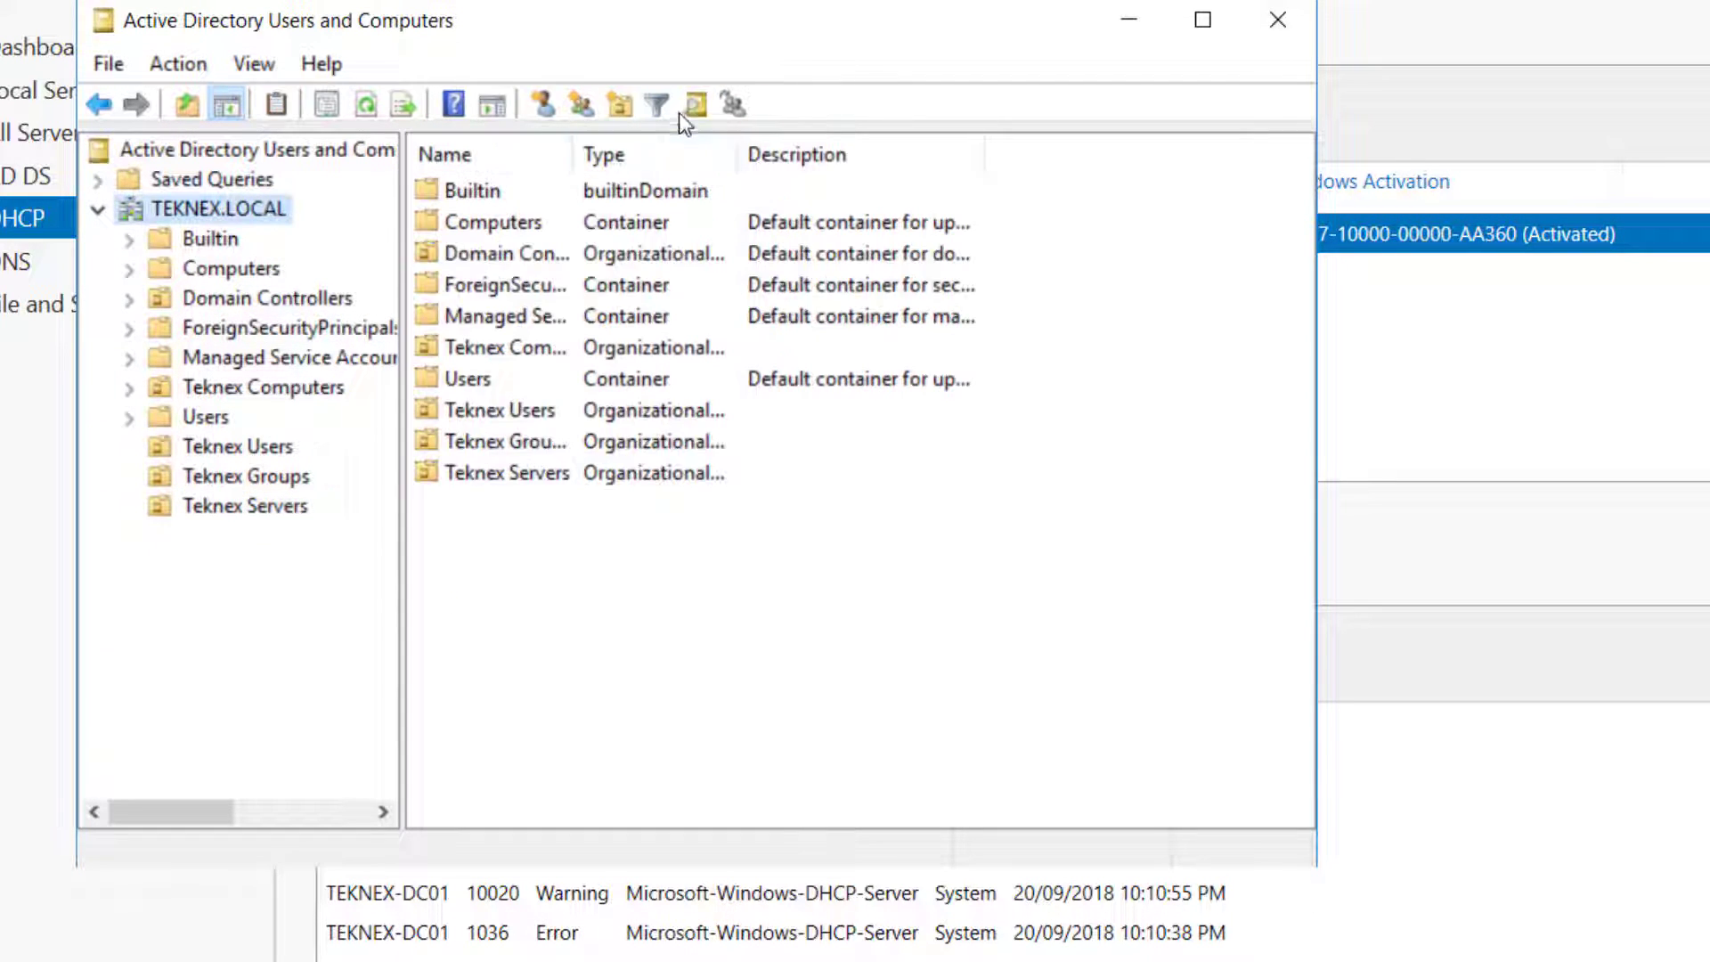
pyautogui.click(618, 107)
pyautogui.click(405, 252)
pyautogui.write('Teknex')
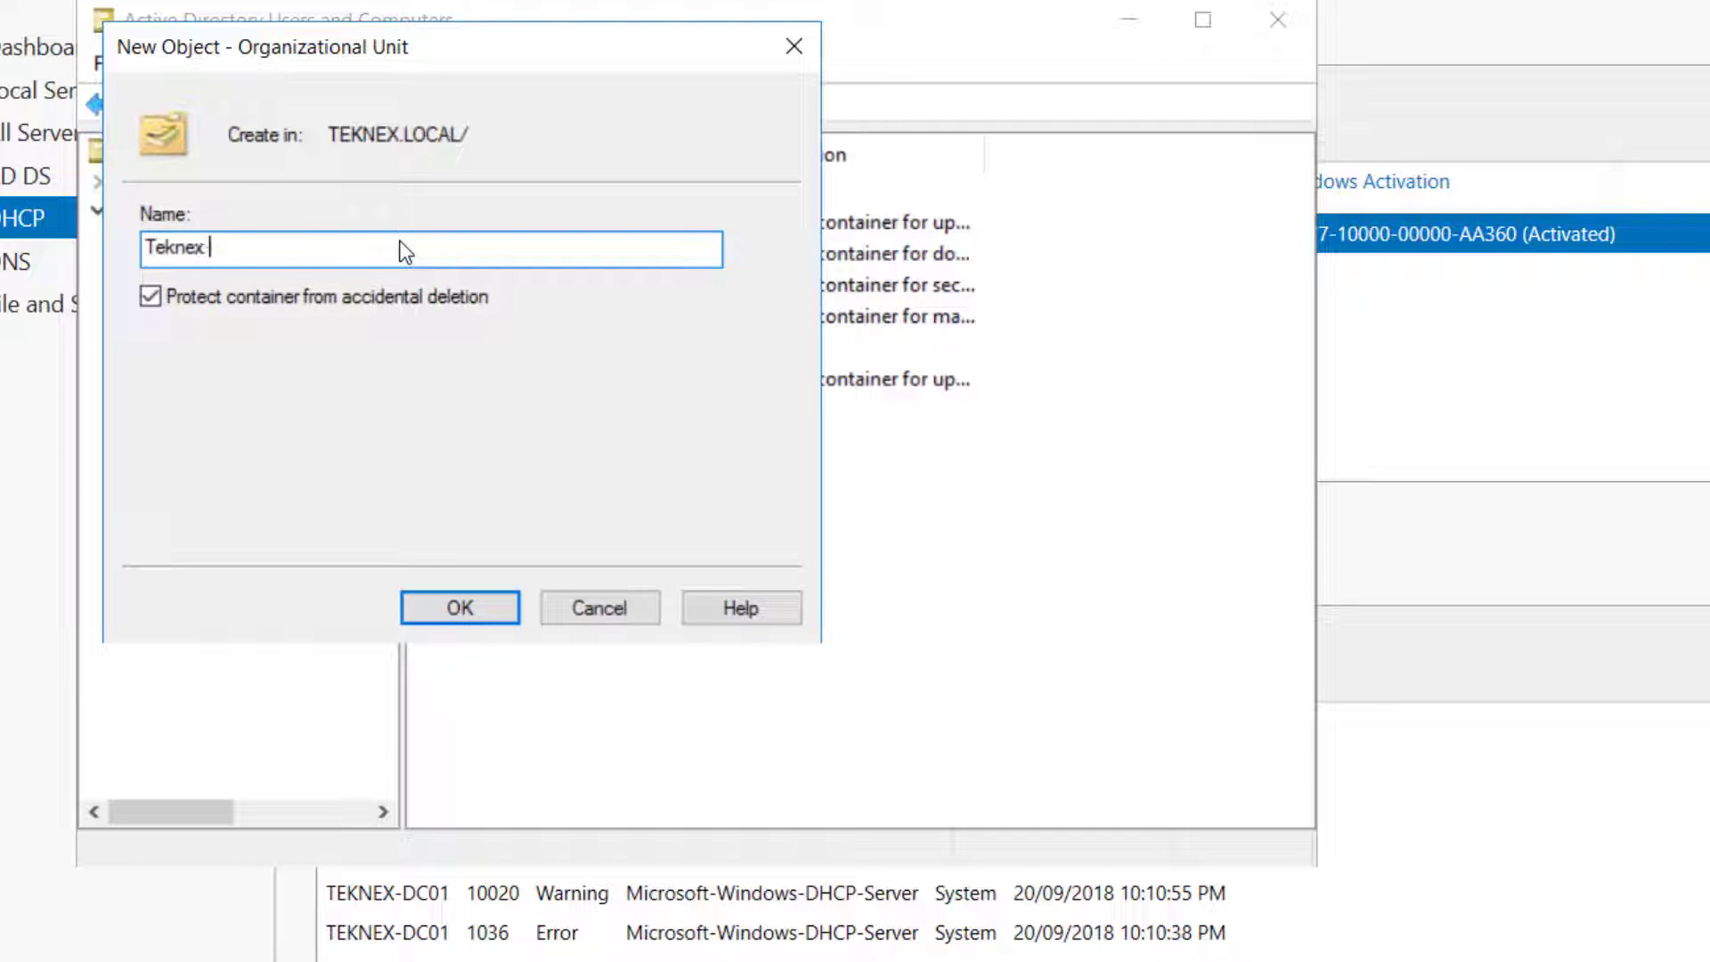
pyautogui.write(' Managmen')
pyautogui.press('BackSpace')
pyautogui.press('BackSpace')
pyautogui.press('BackSpace')
pyautogui.write('ement Accounts')
pyautogui.click(434, 613)
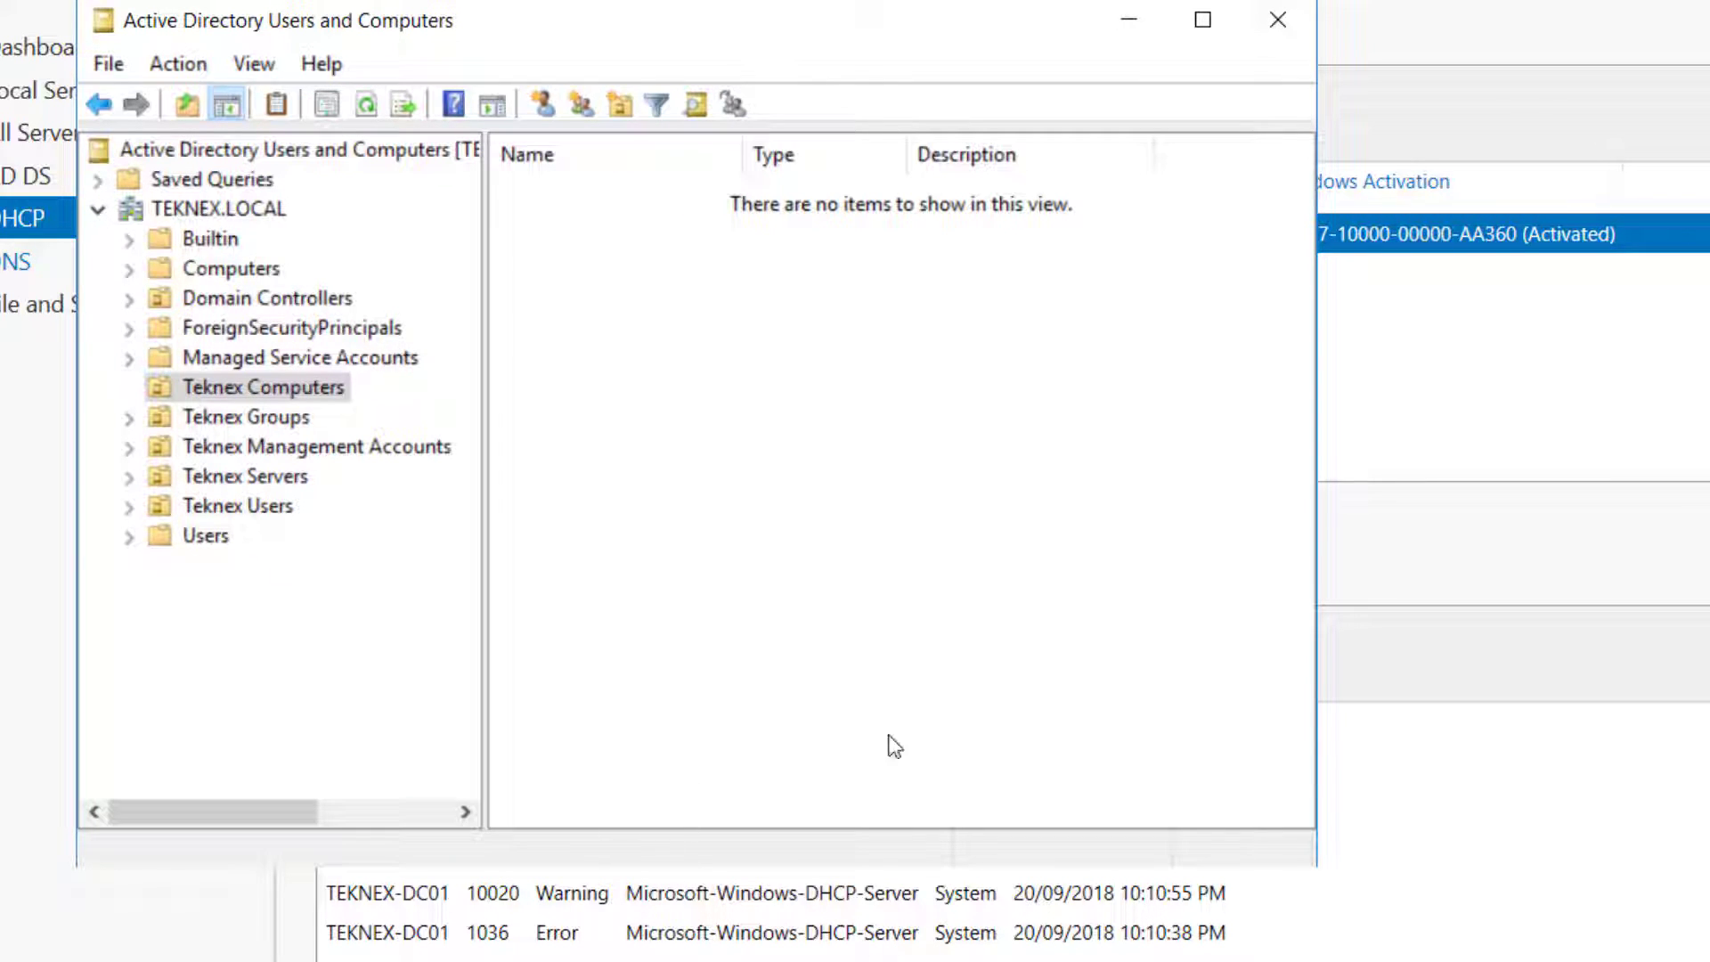
# Create a new Computer object in Teknex Computers and enter the name PC-01
pyautogui.rightClick(664, 357)
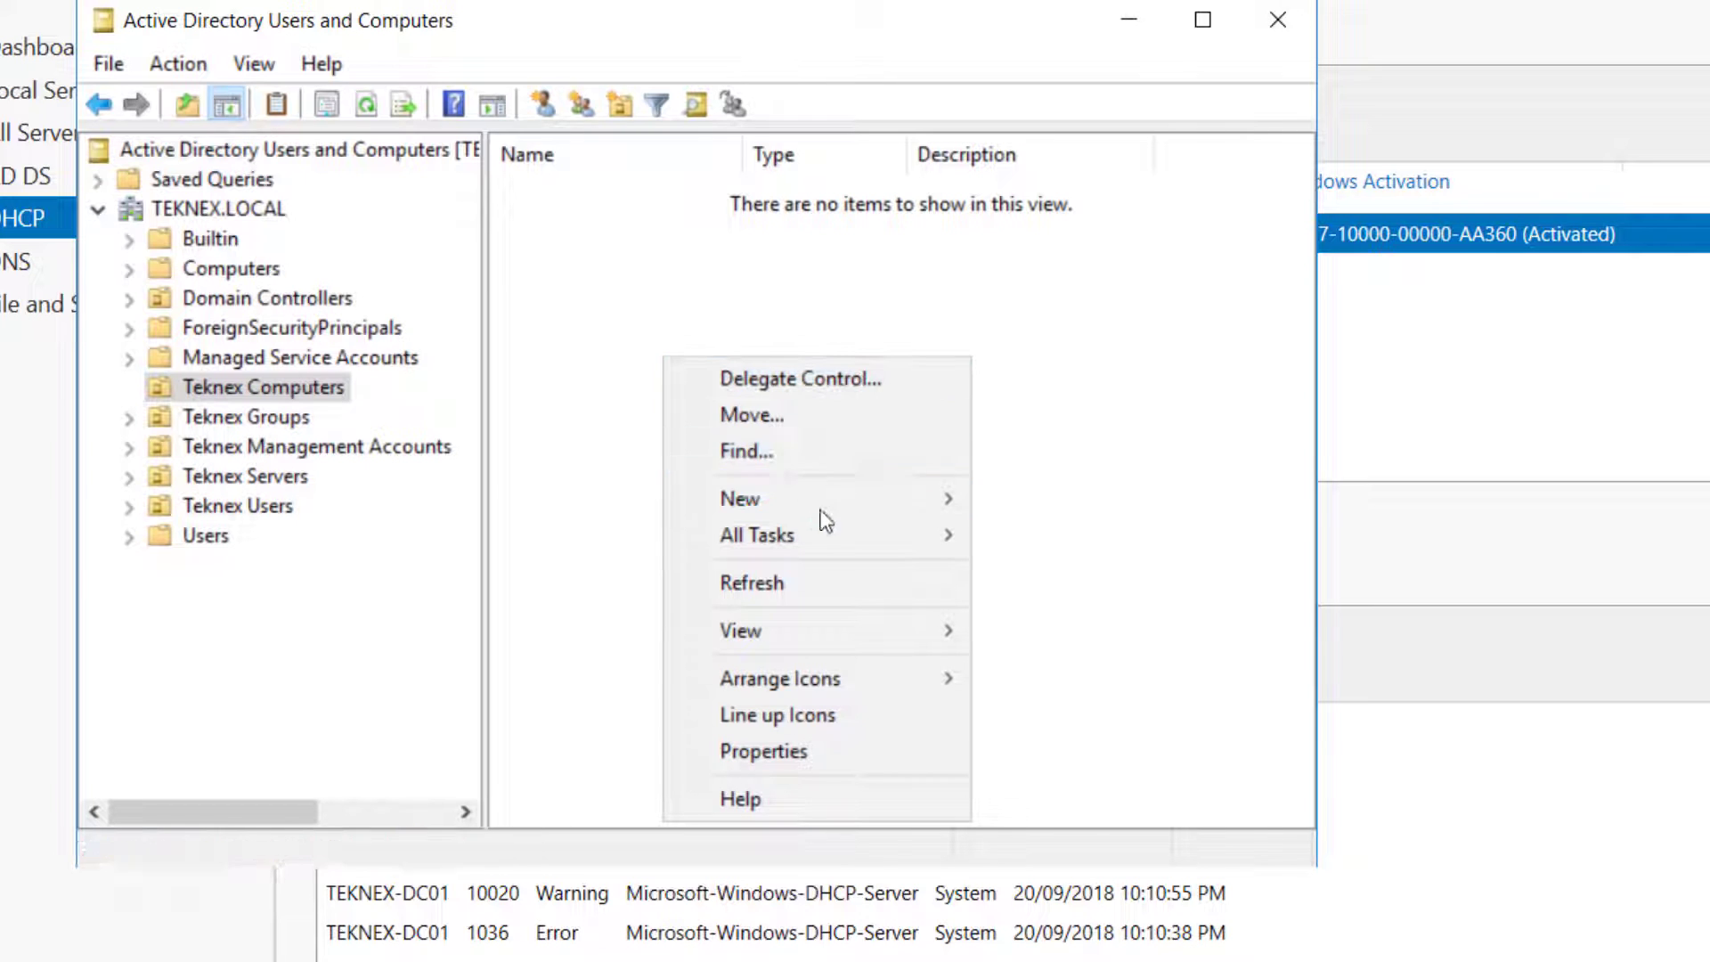
pyautogui.moveTo(824, 519)
pyautogui.click(1028, 498)
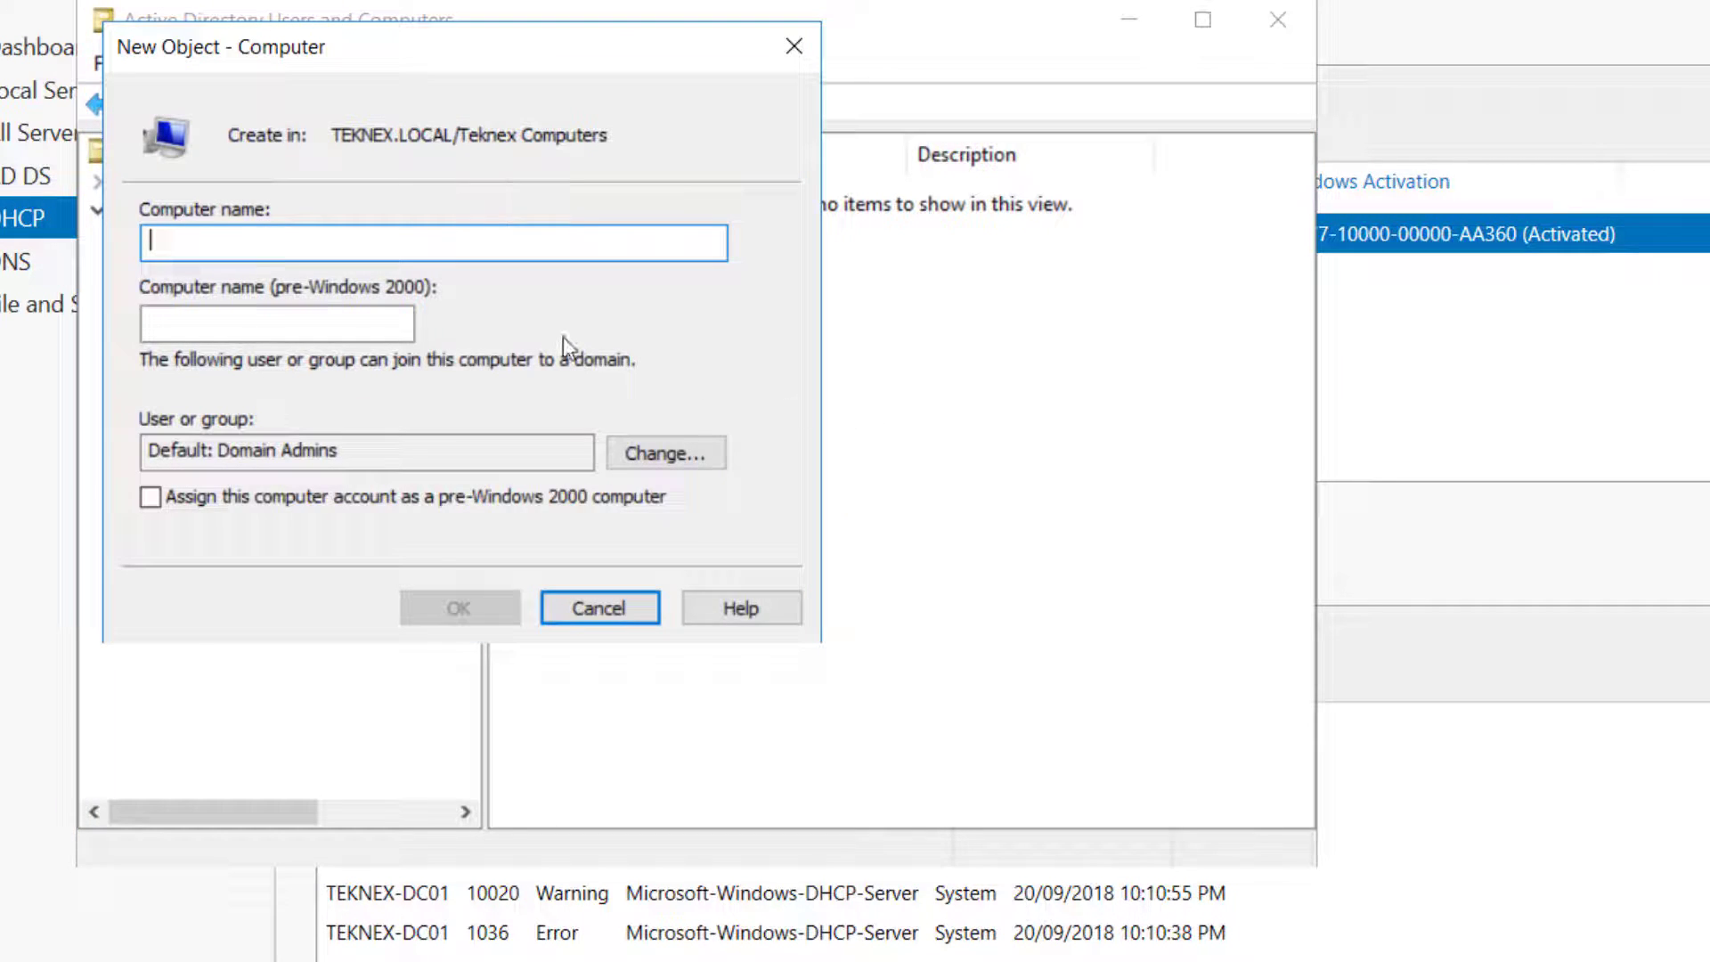
pyautogui.write('PC')
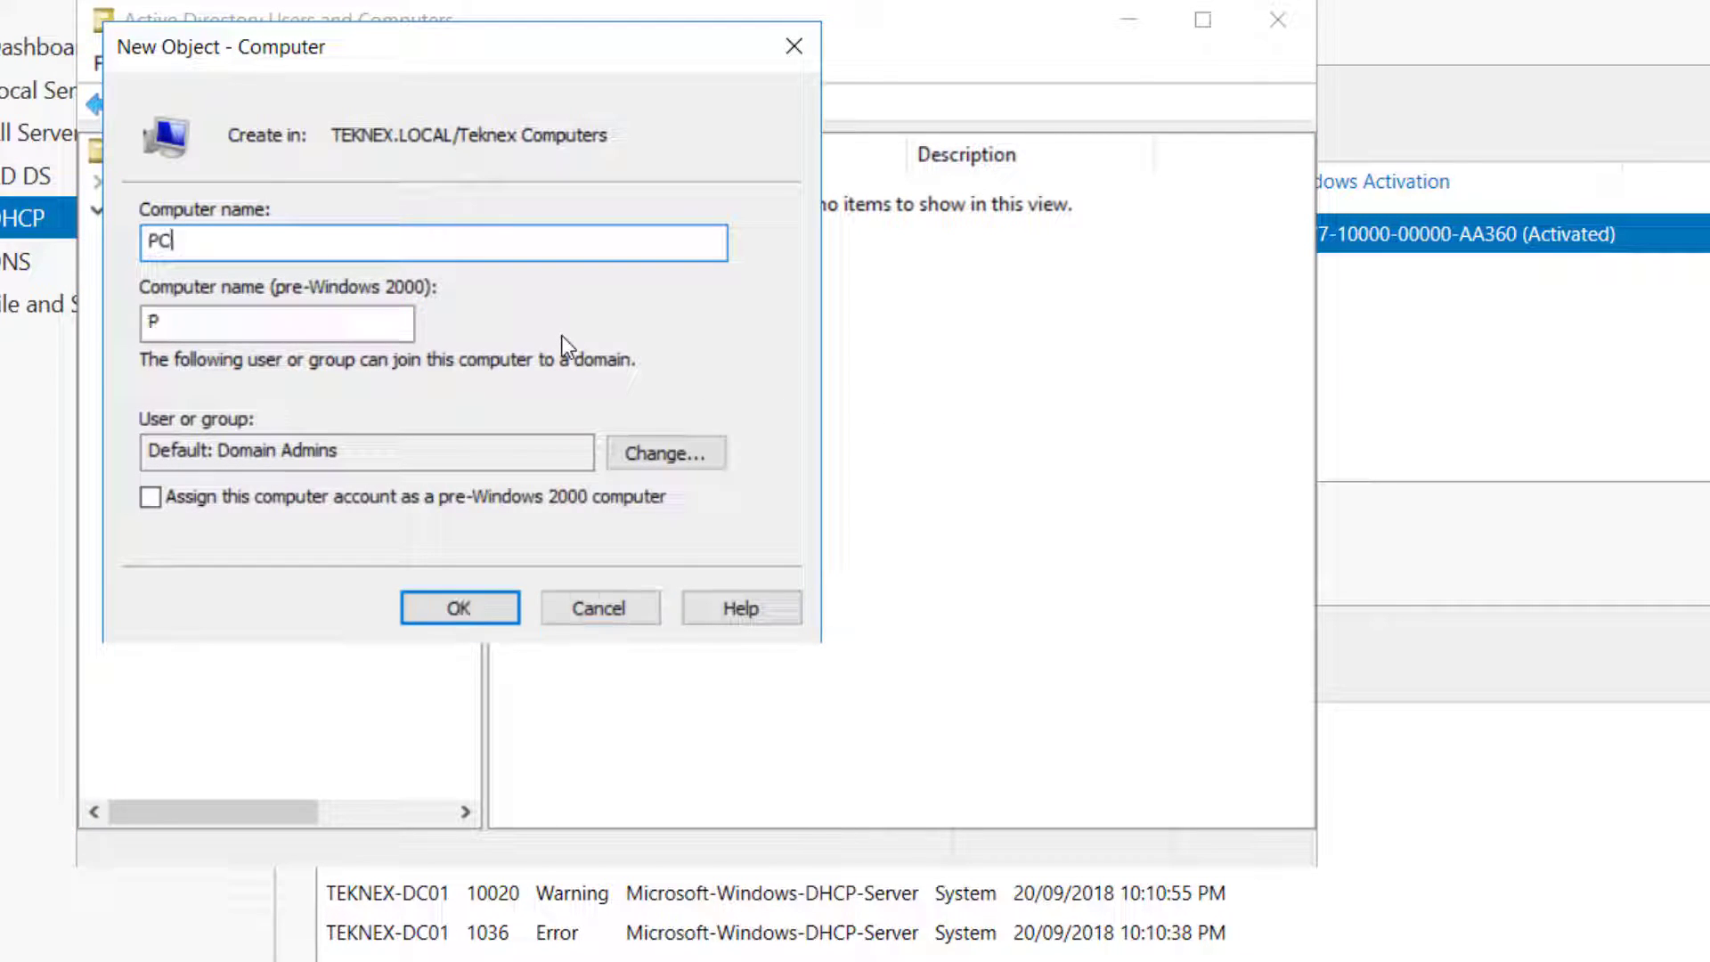
pyautogui.write('-01')
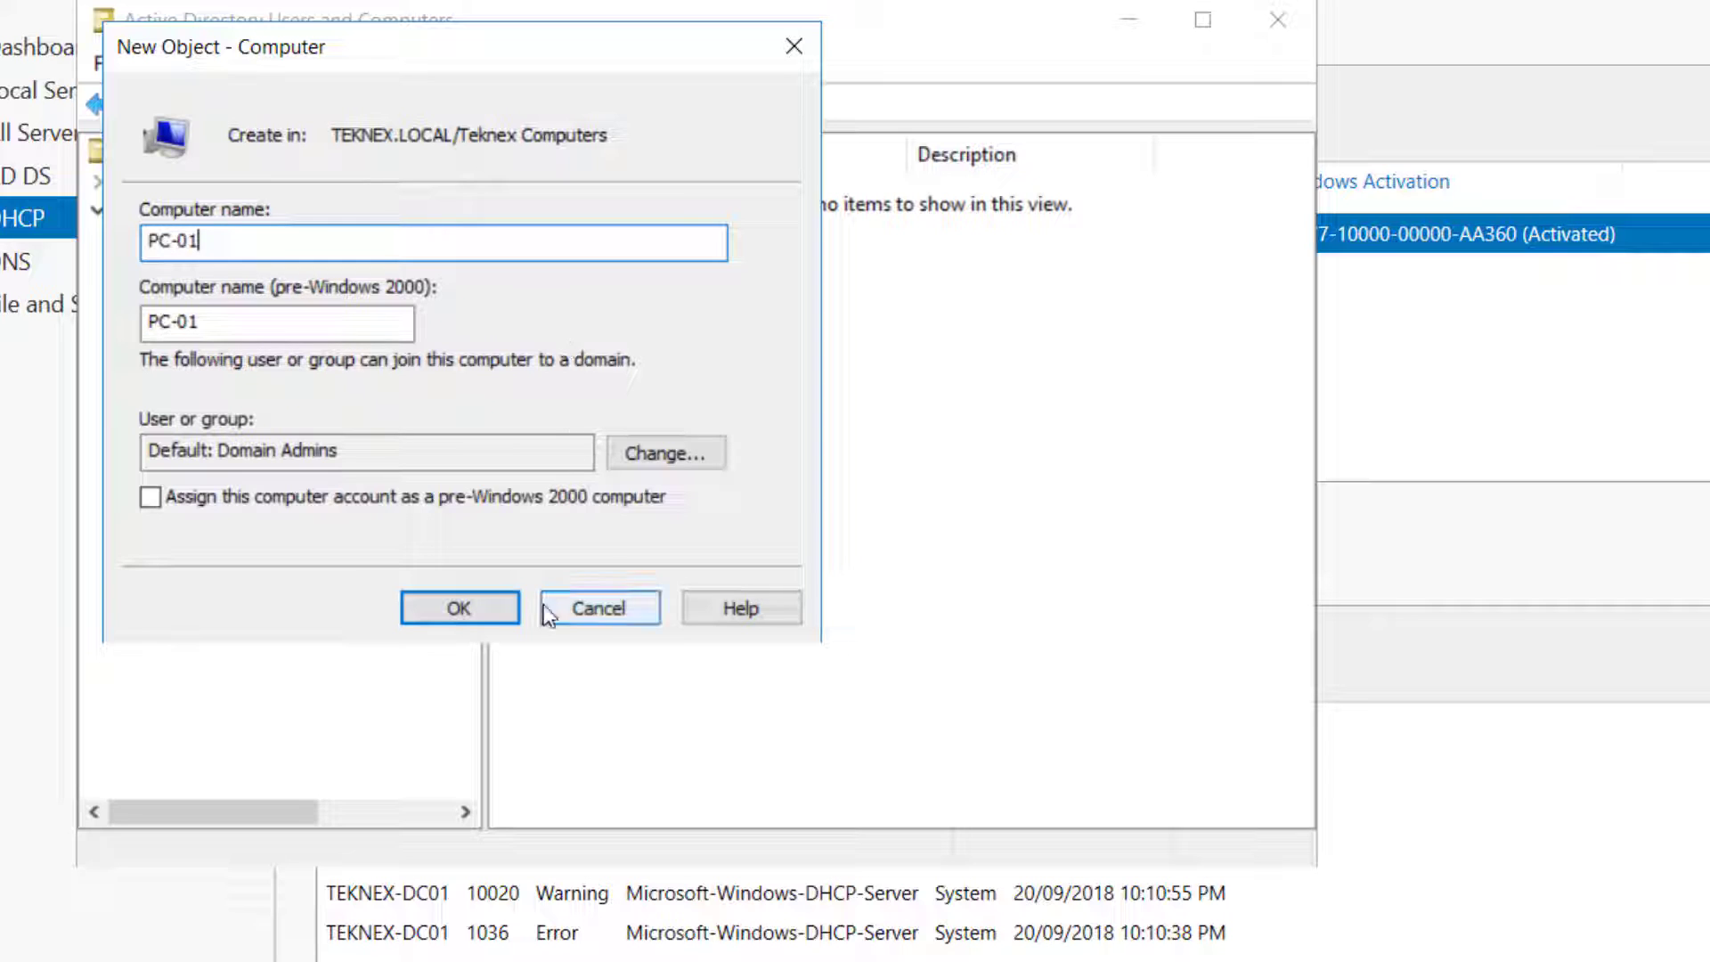
# Confirm the PC-01 computer account, then start user Test with logon name test in Teknex Users
pyautogui.click(492, 612)
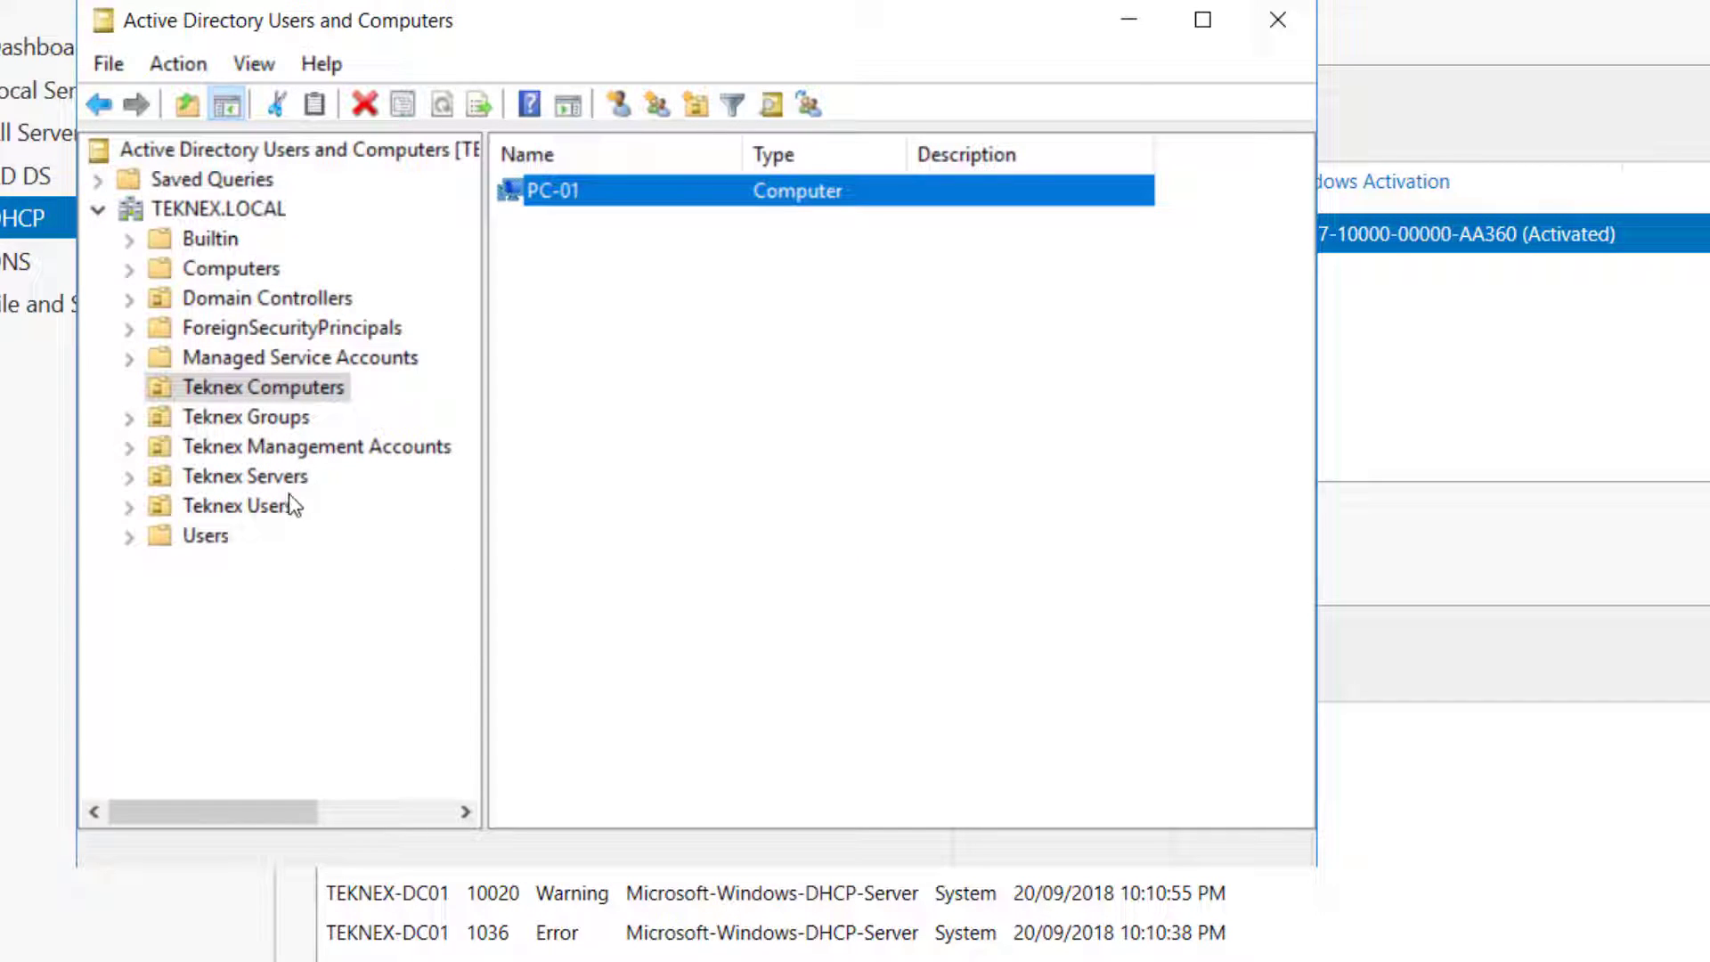
pyautogui.click(239, 506)
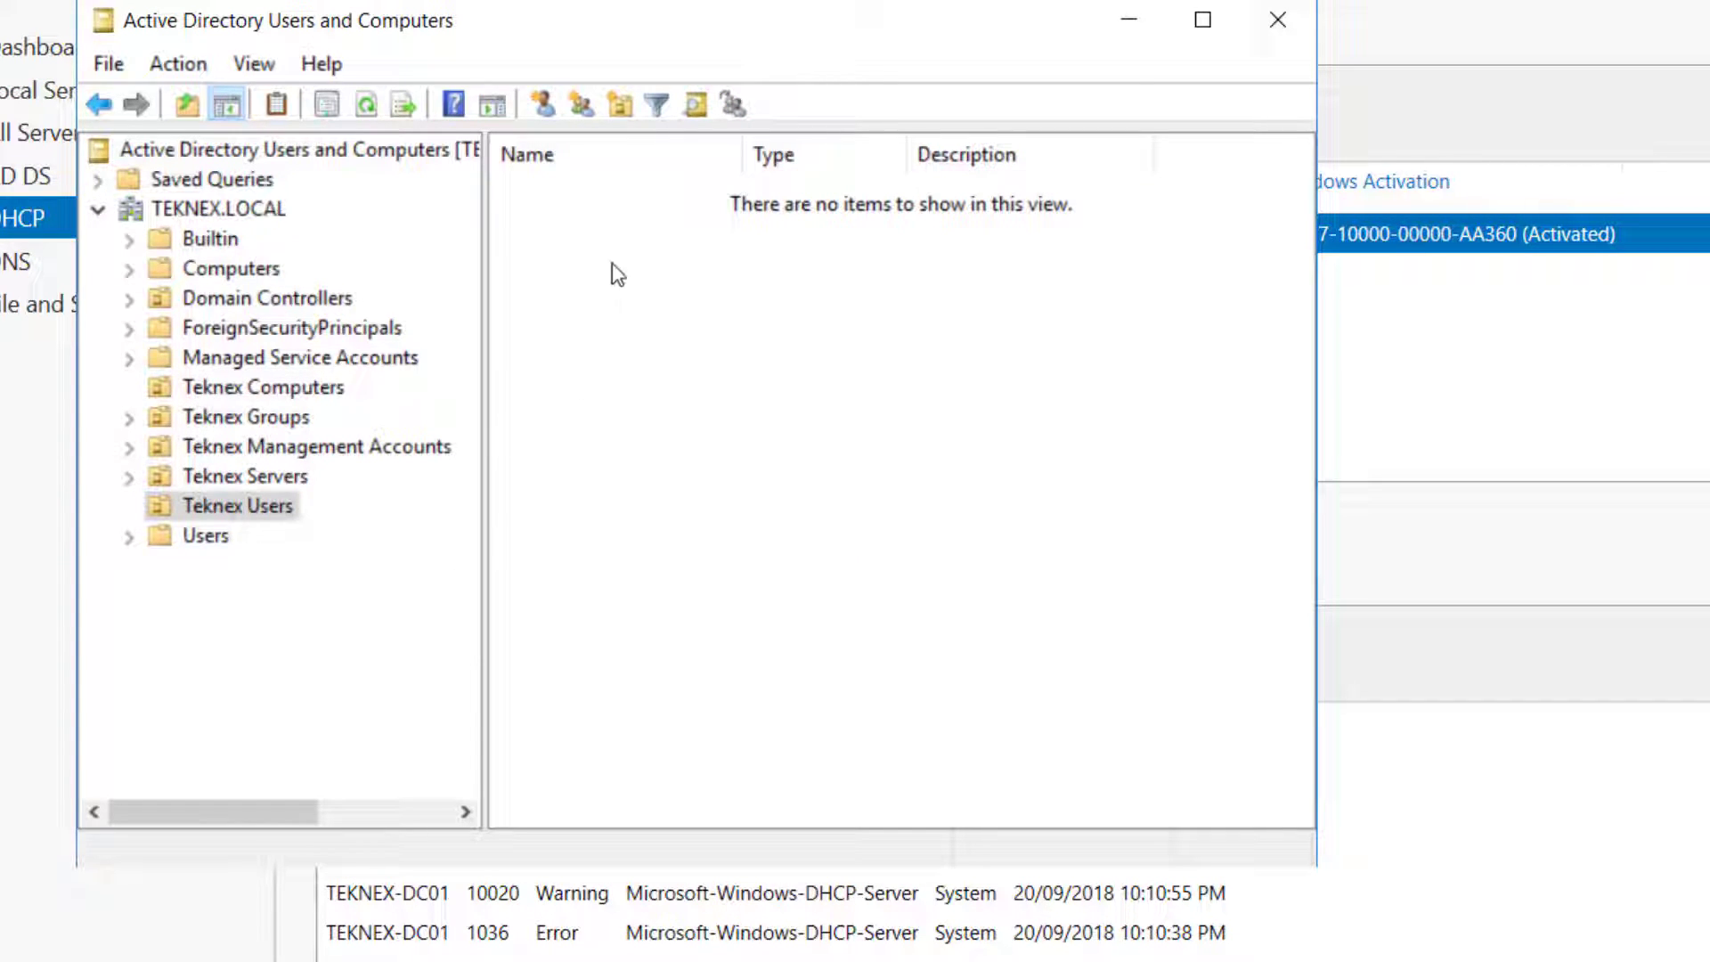
pyautogui.click(547, 112)
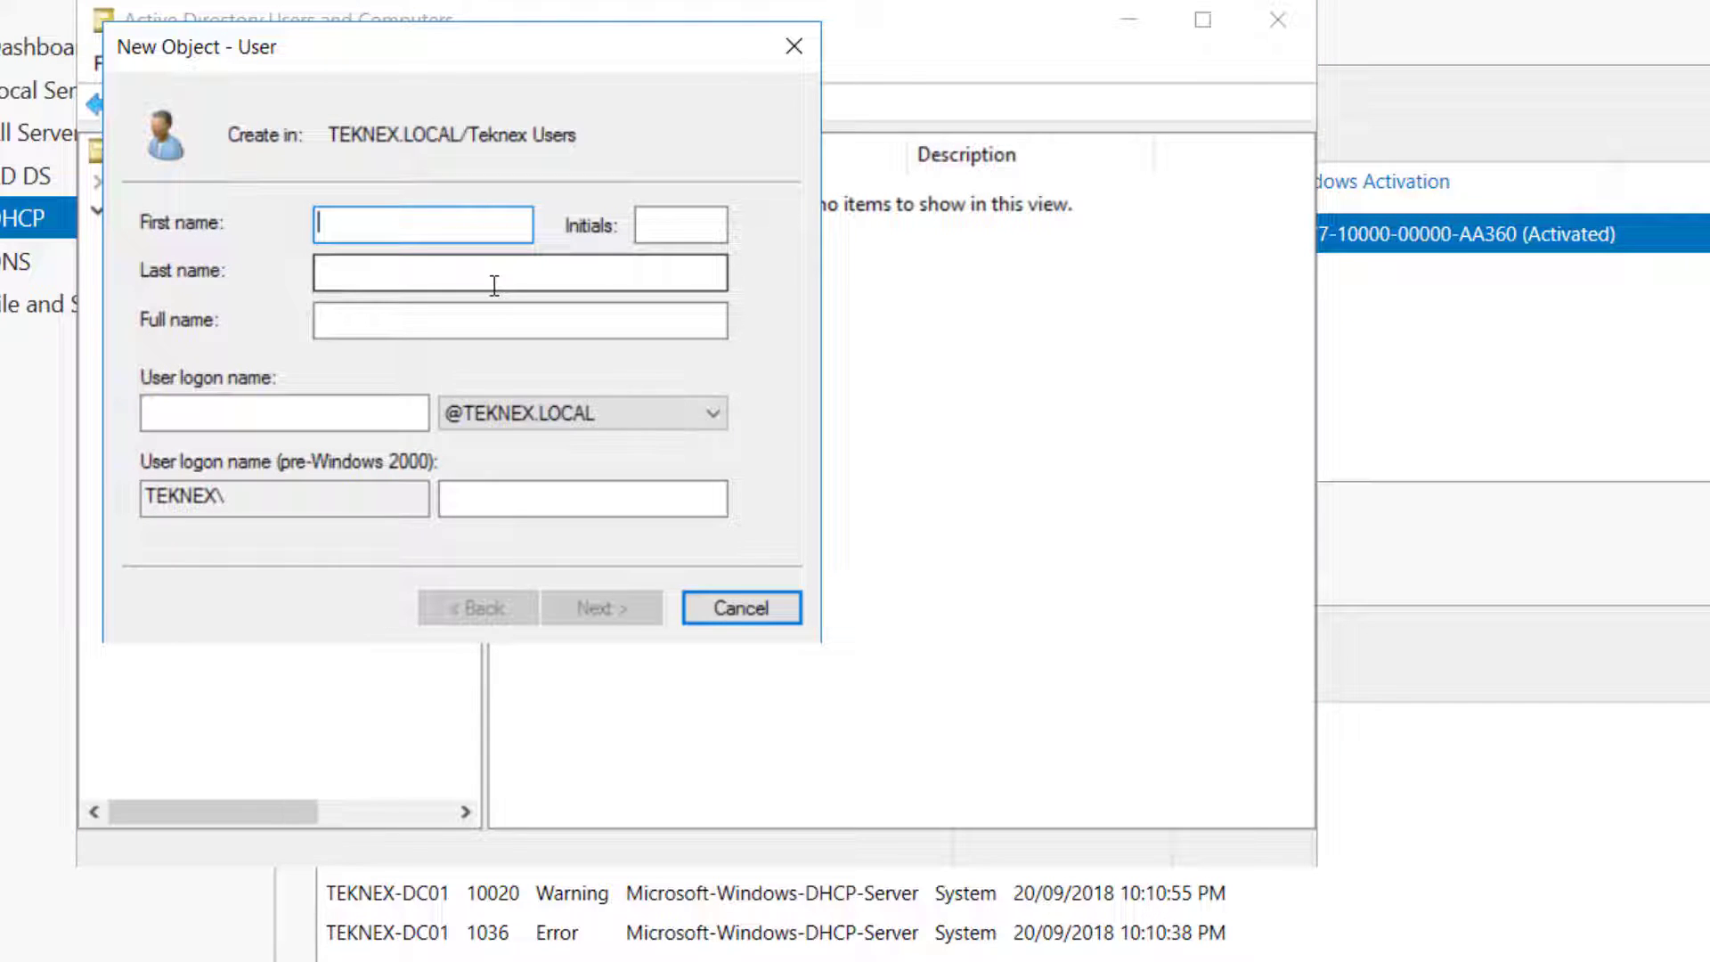
pyautogui.write('Test')
pyautogui.press('Tab')
pyautogui.press('Tab')
pyautogui.press('Tab')
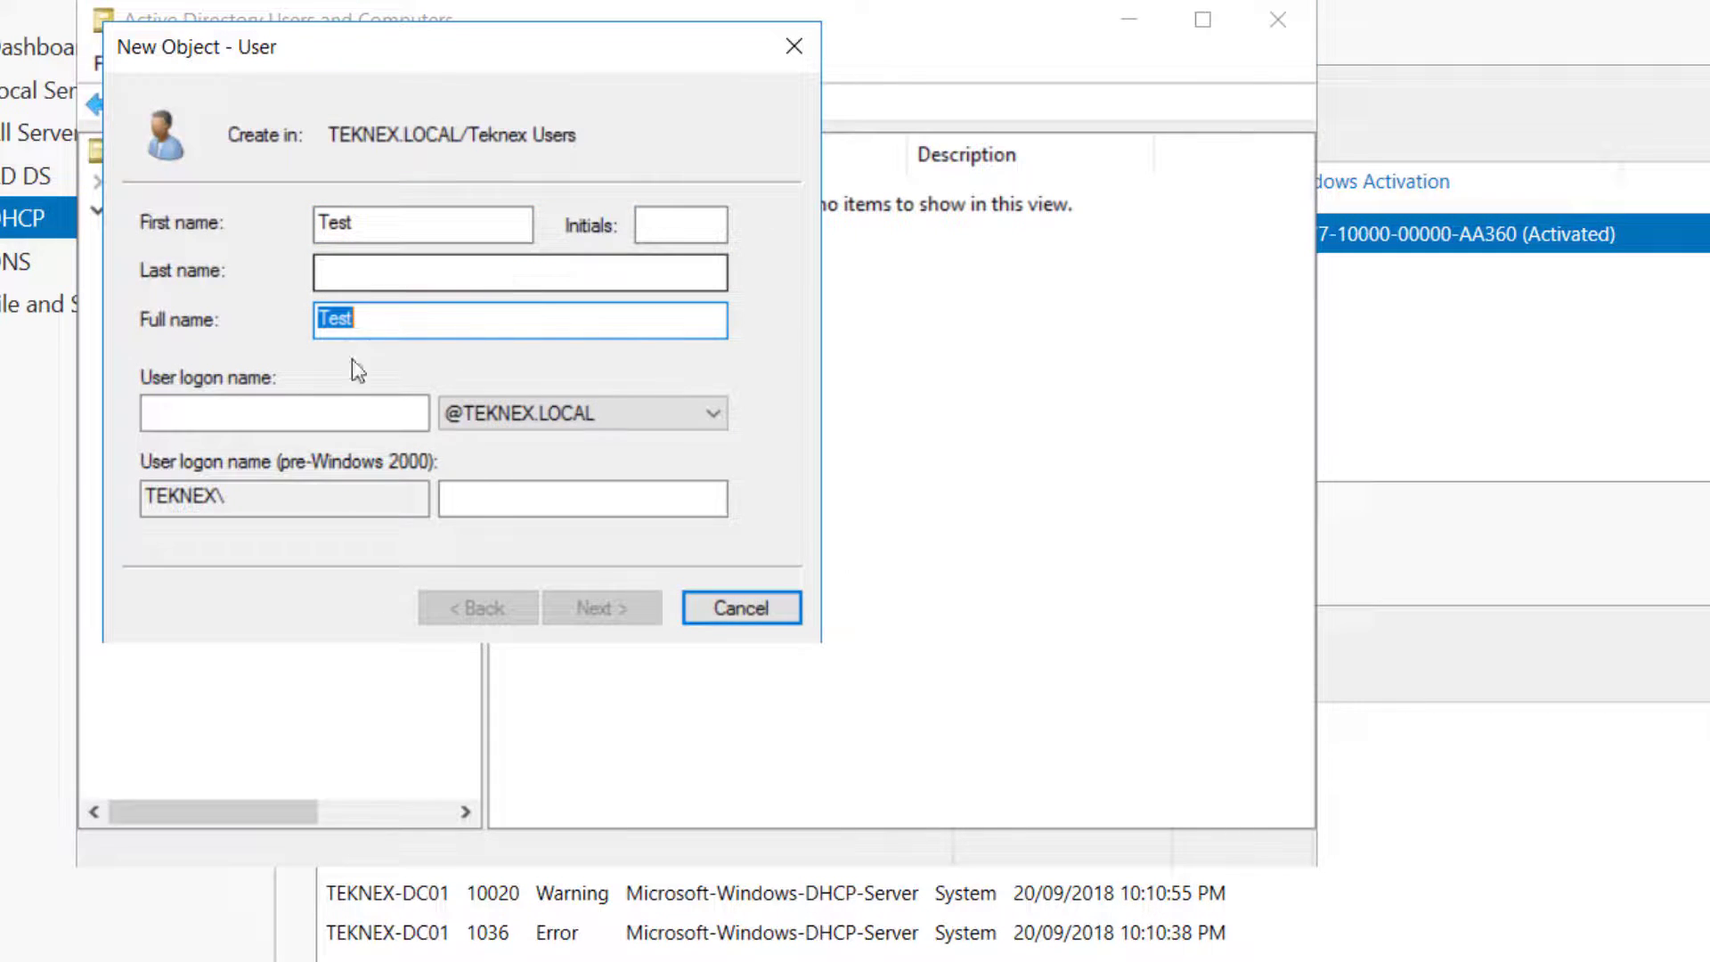
pyautogui.click(281, 417)
pyautogui.write('test')
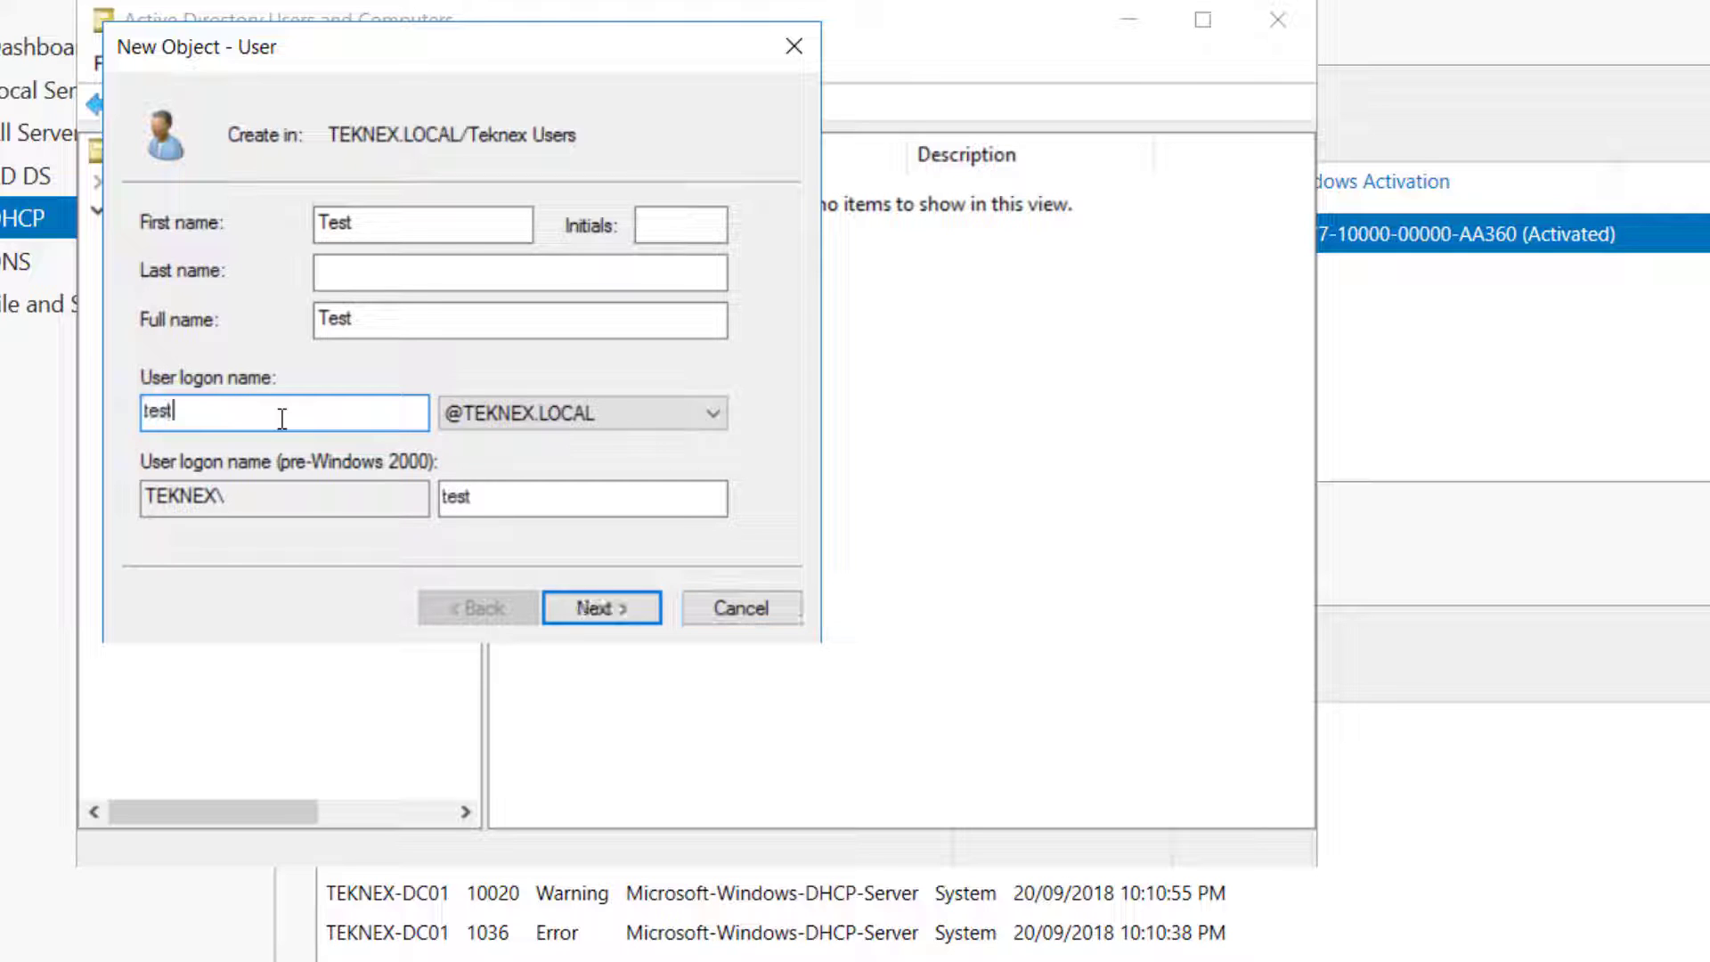
# Give Test a password that cannot be changed and never expires, and finish creating the user
pyautogui.click(629, 614)
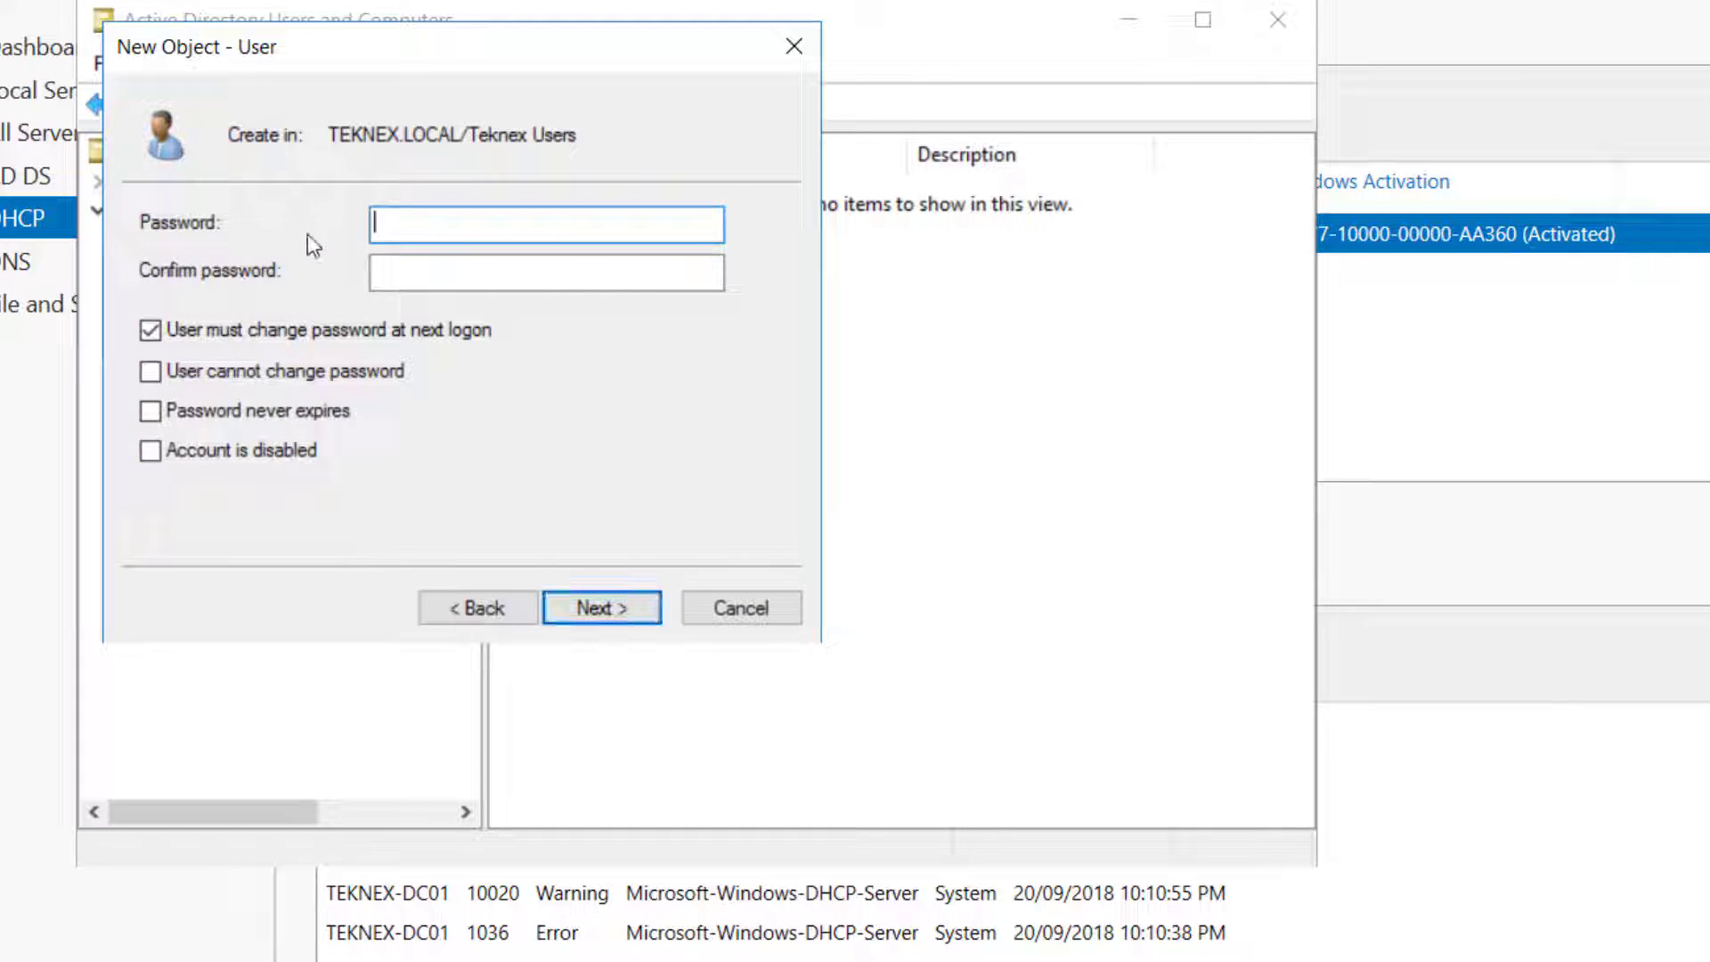
pyautogui.write('Pa$$w0rd')
pyautogui.press('Tab')
pyautogui.write('Pa$$w0rd')
pyautogui.click(250, 330)
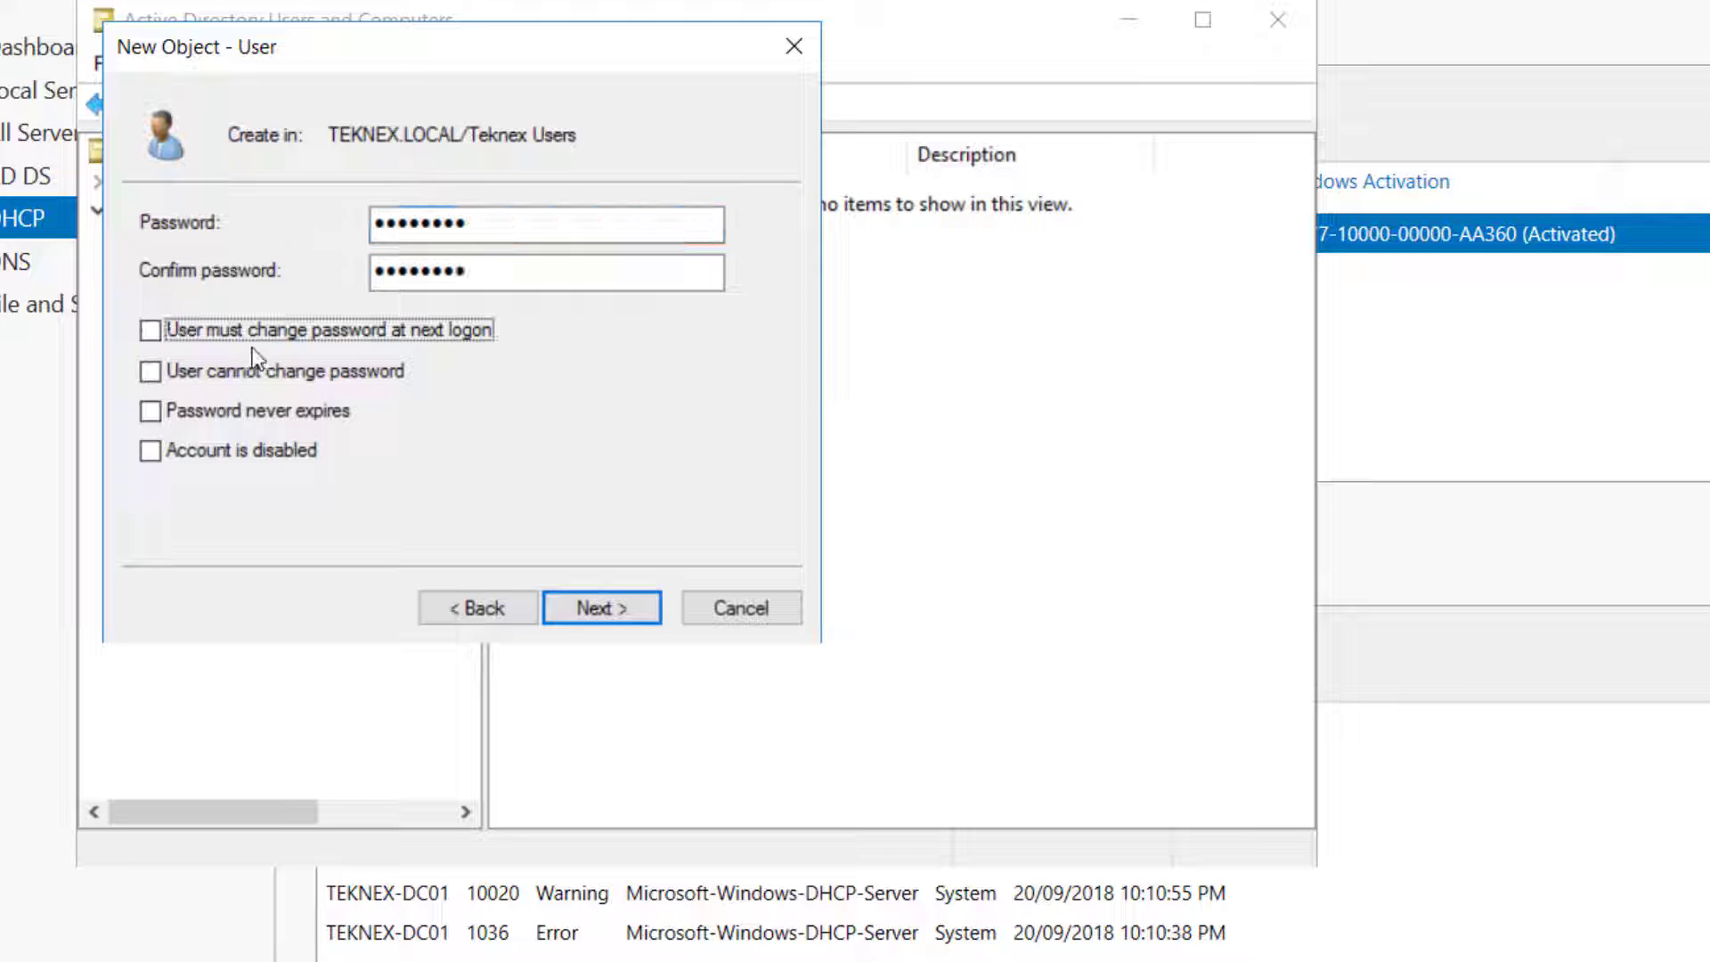
pyautogui.click(254, 372)
pyautogui.click(242, 408)
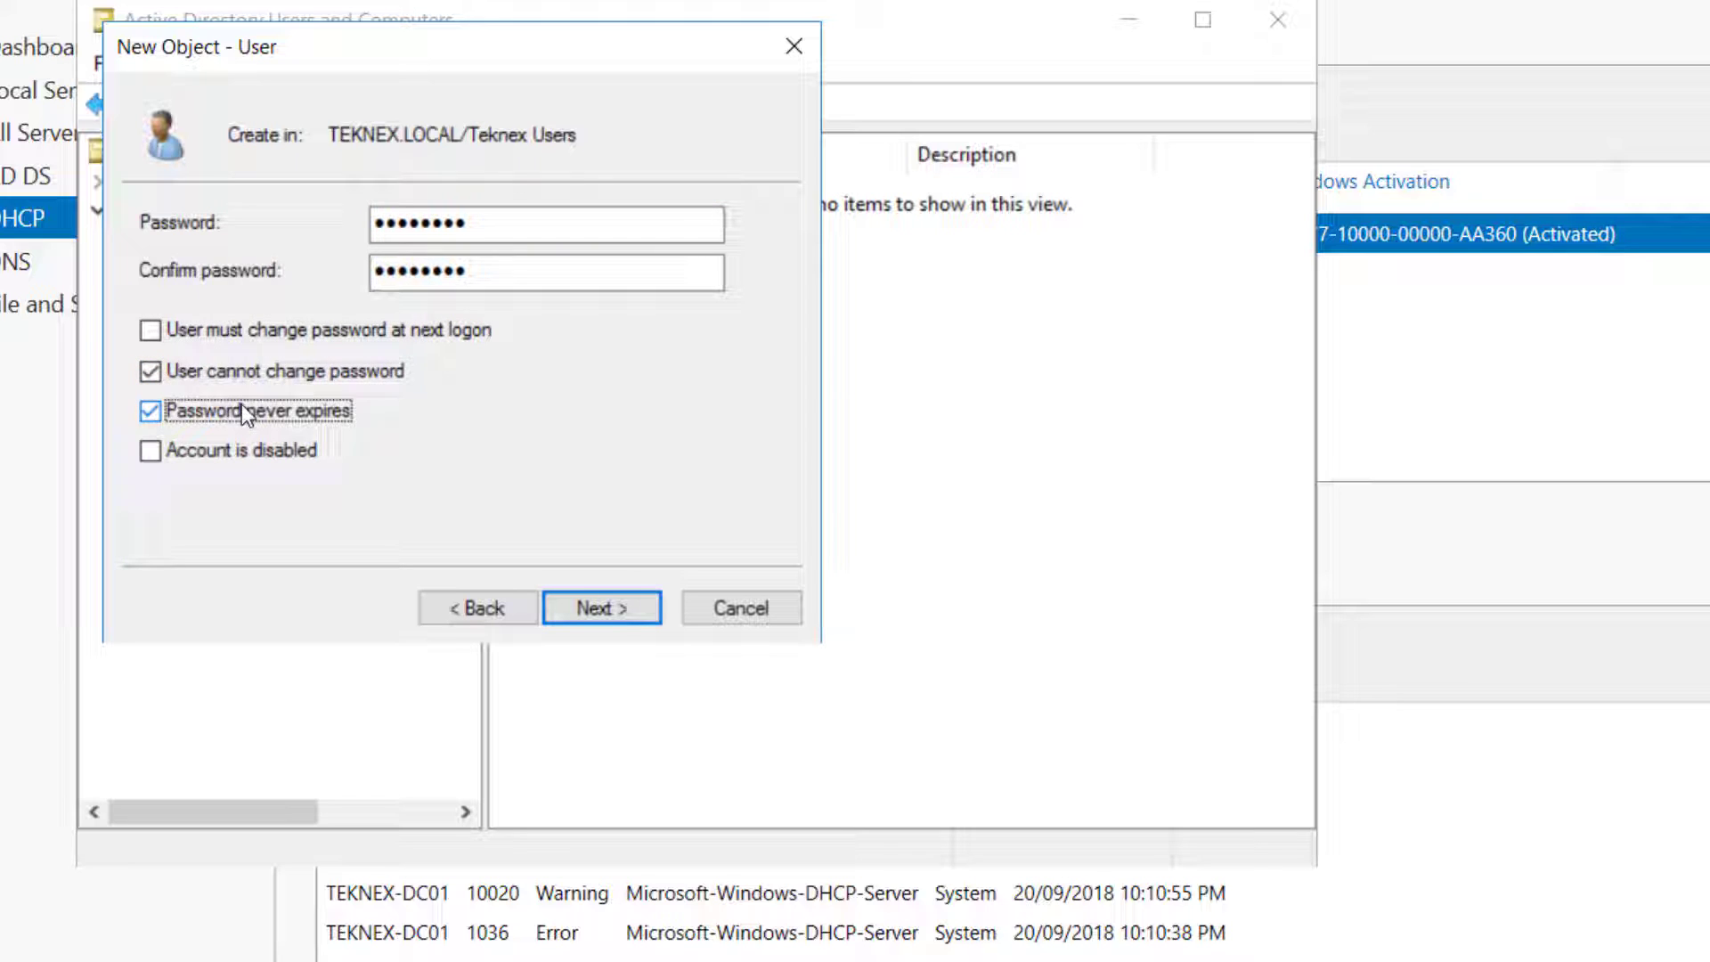
pyautogui.click(614, 609)
pyautogui.click(602, 608)
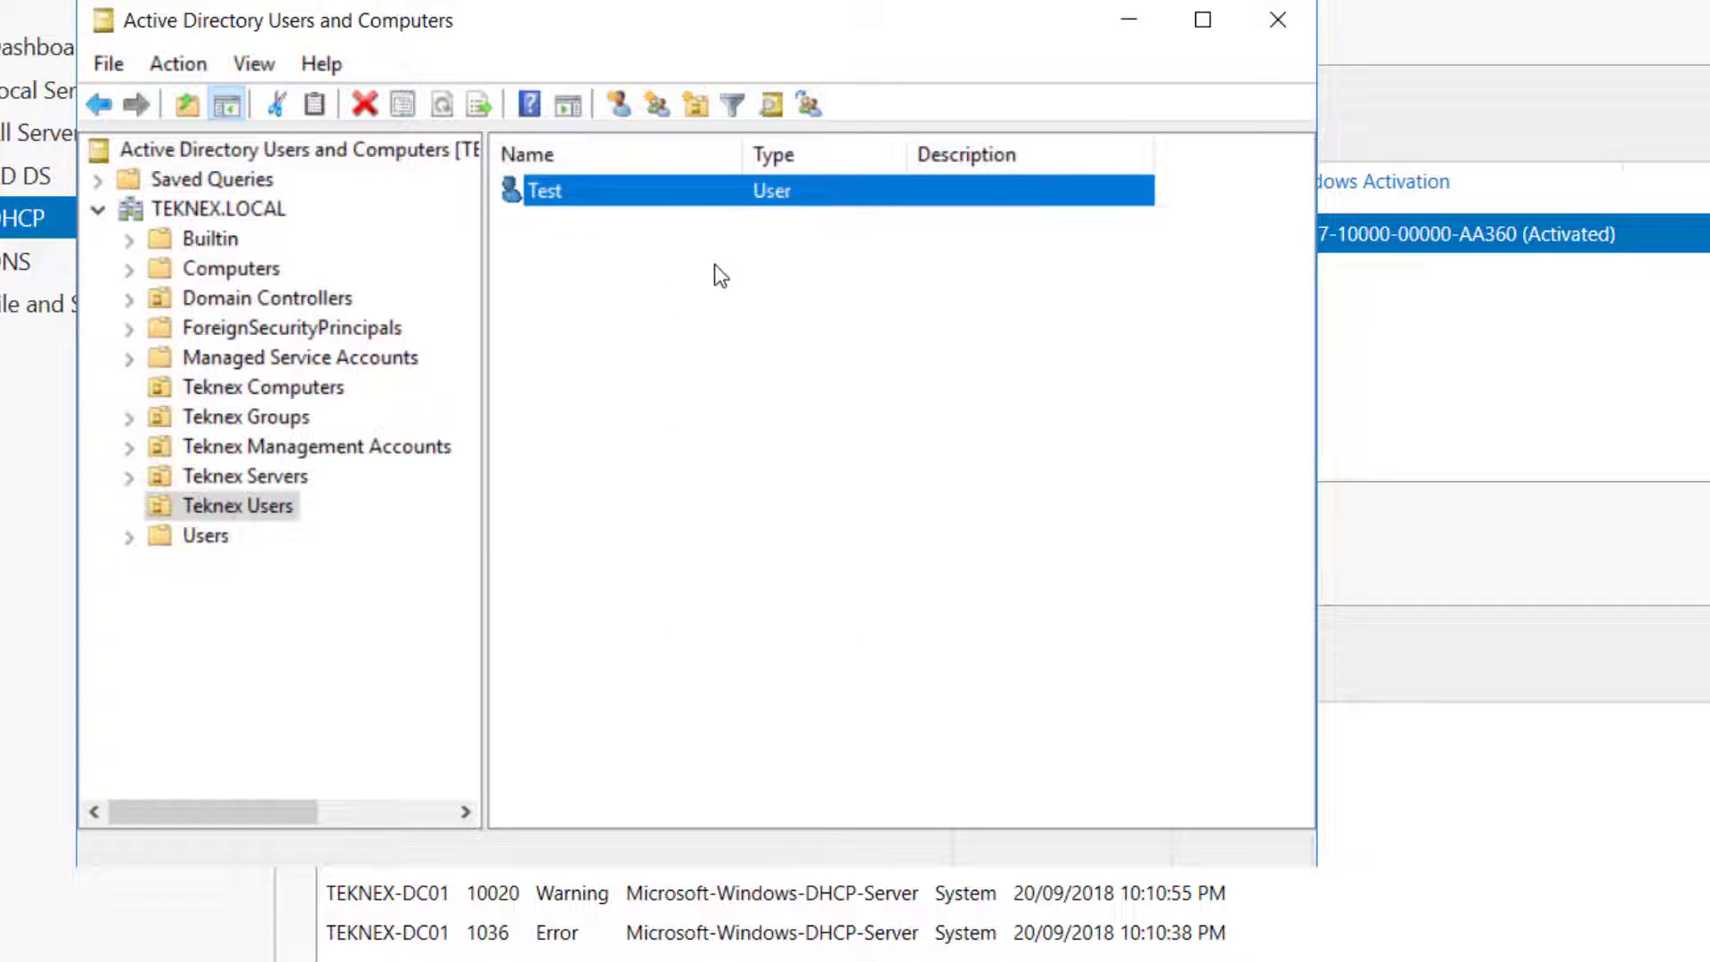
pyautogui.click(308, 386)
# Leave the domain controller and bring up the PC-01 virtual machine
pyautogui.click(649, 196)
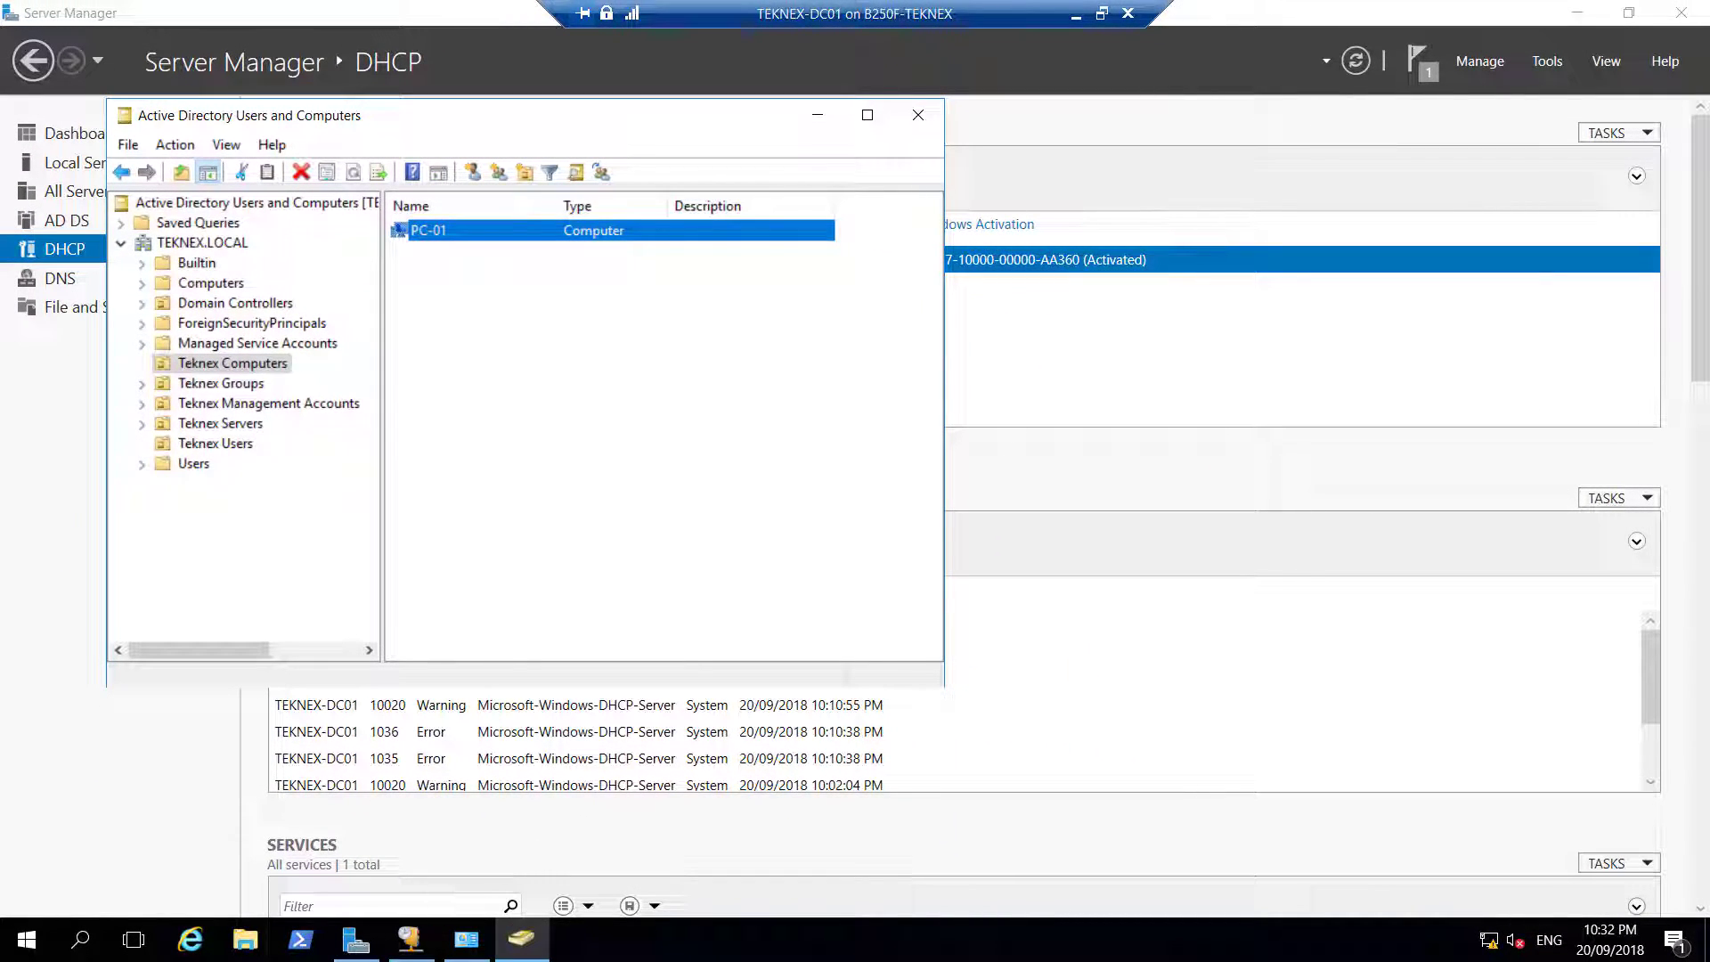
pyautogui.click(818, 115)
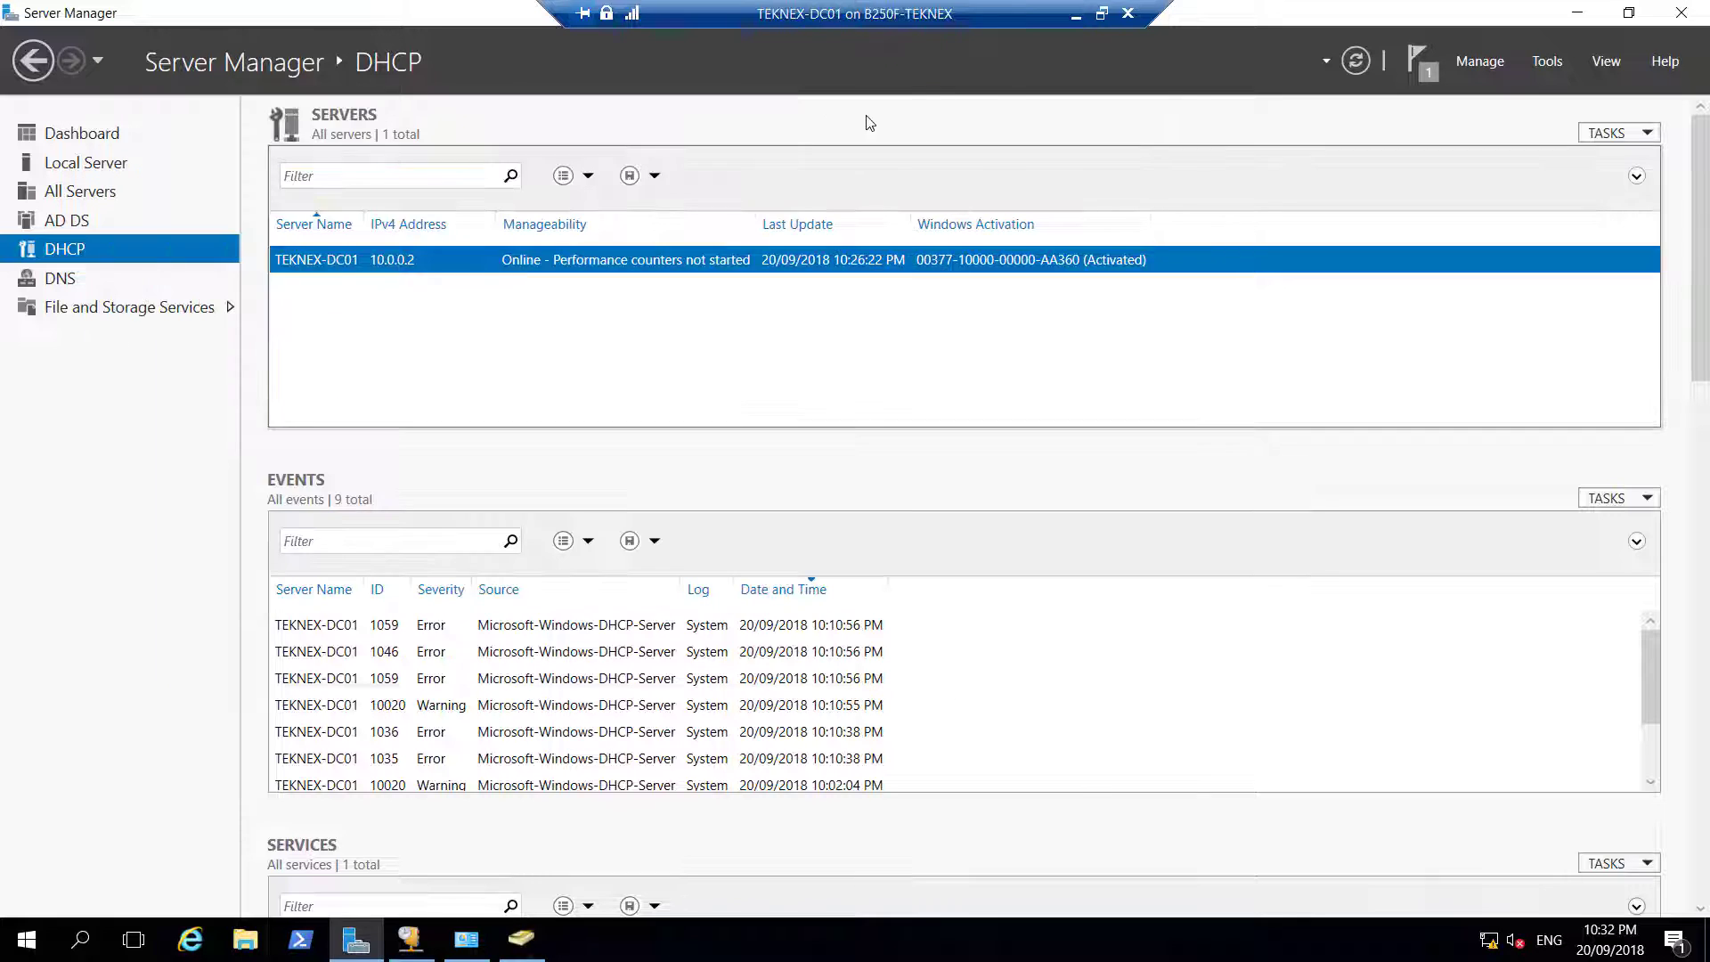
pyautogui.click(1076, 28)
pyautogui.moveTo(746, 951)
pyautogui.click(911, 839)
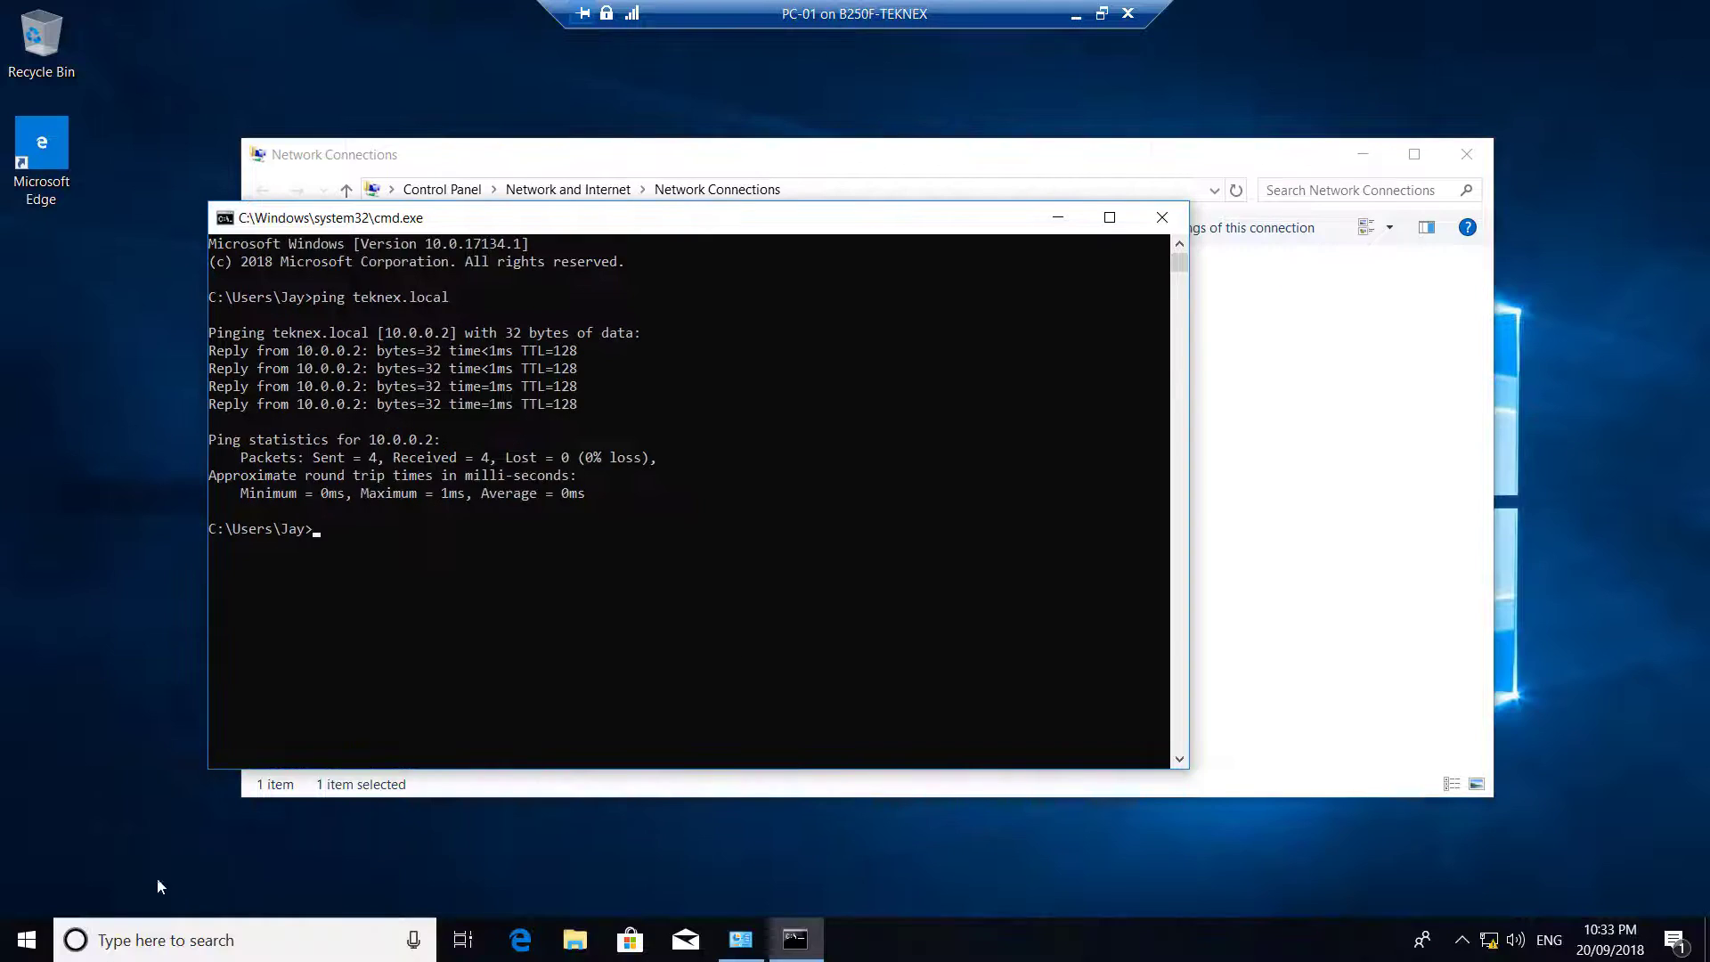
# In System Properties, name the computer PC-01 and make it a member of domain teknex.local
pyautogui.press('super+r')
pyautogui.write('control system')
pyautogui.press('Return')
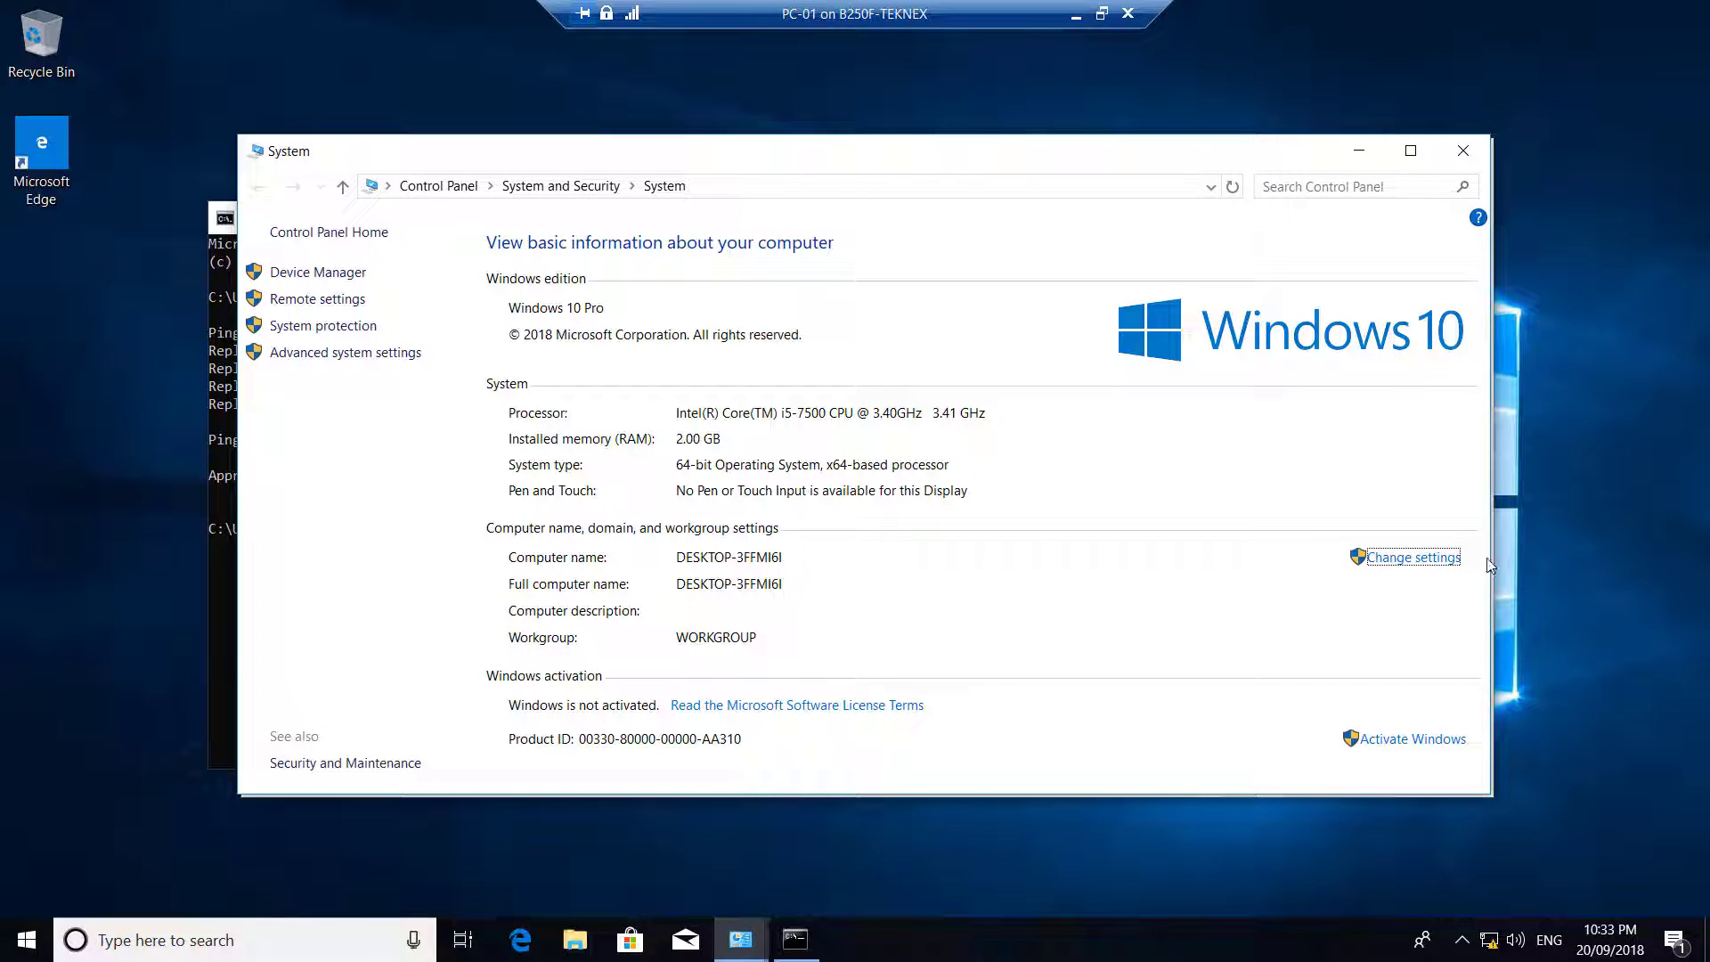
pyautogui.click(1414, 559)
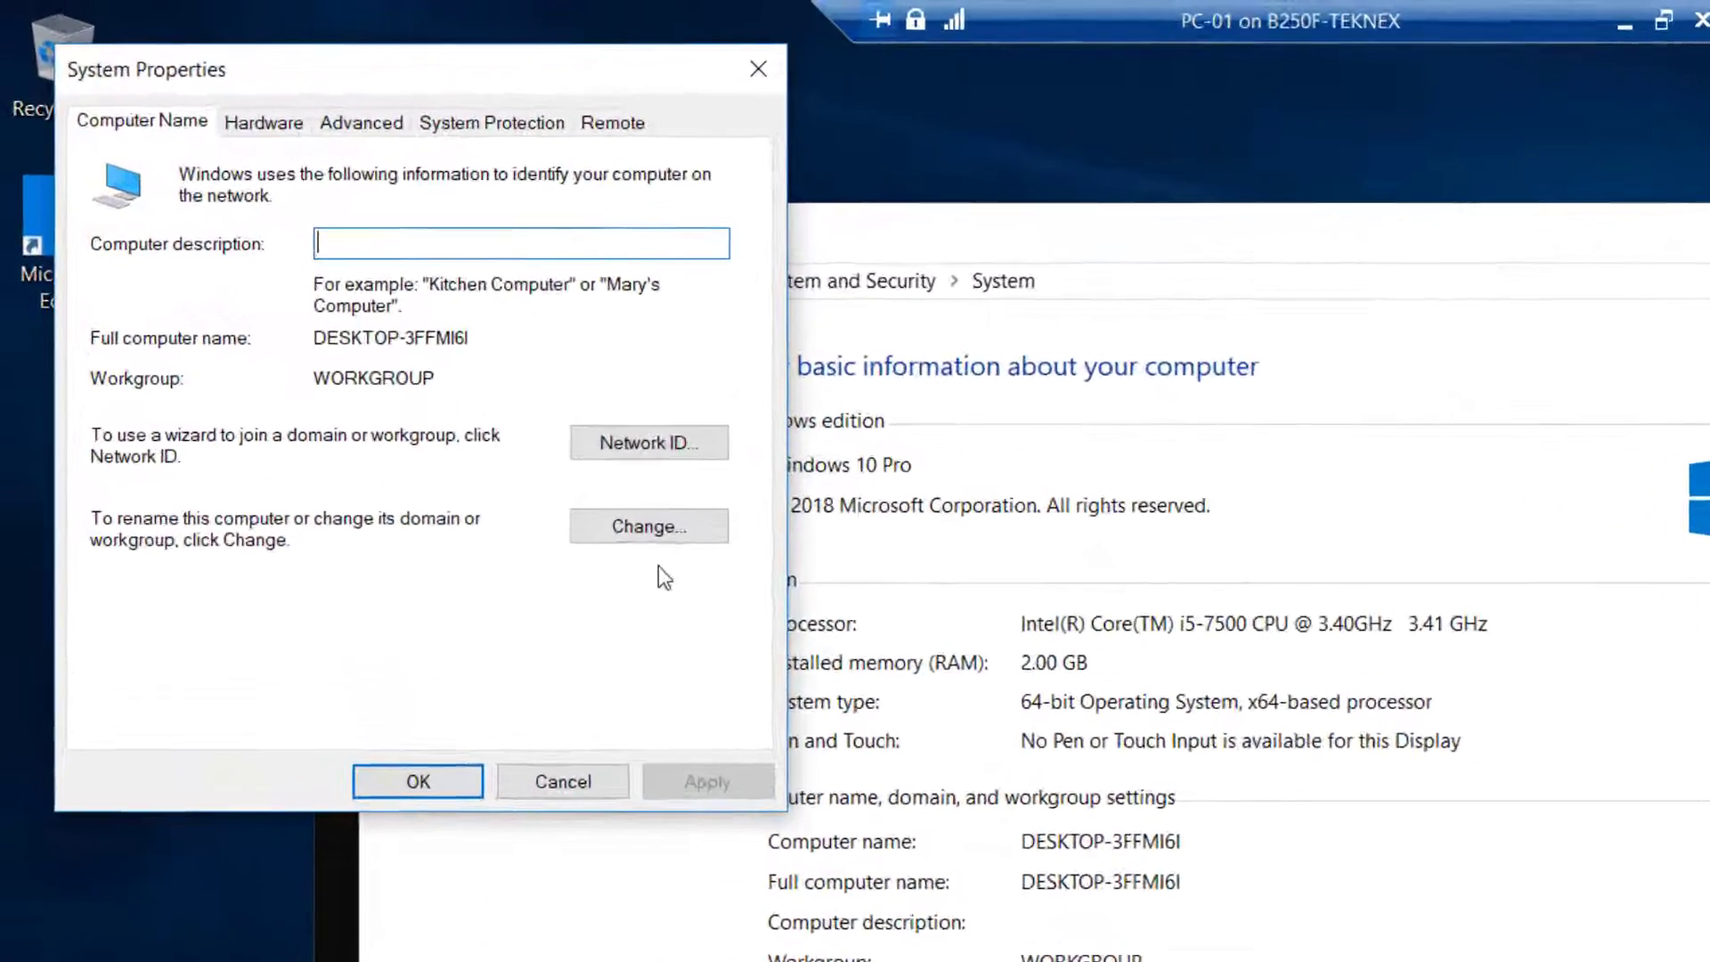
pyautogui.click(484, 397)
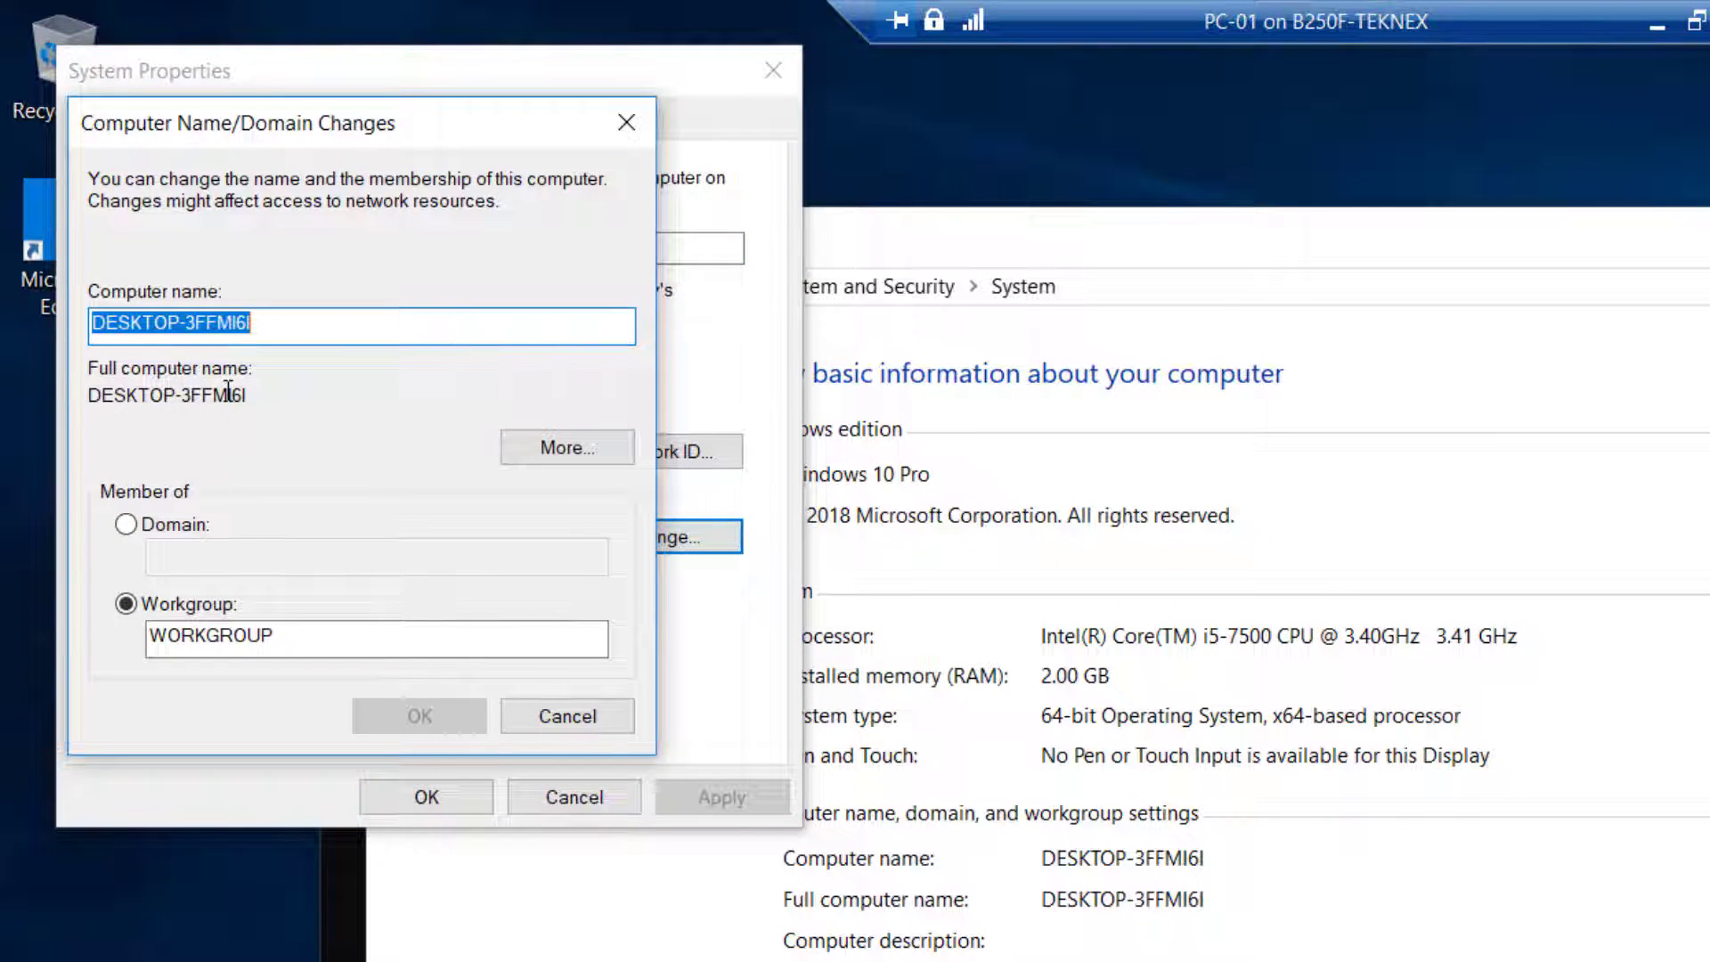
pyautogui.write('PC-01')
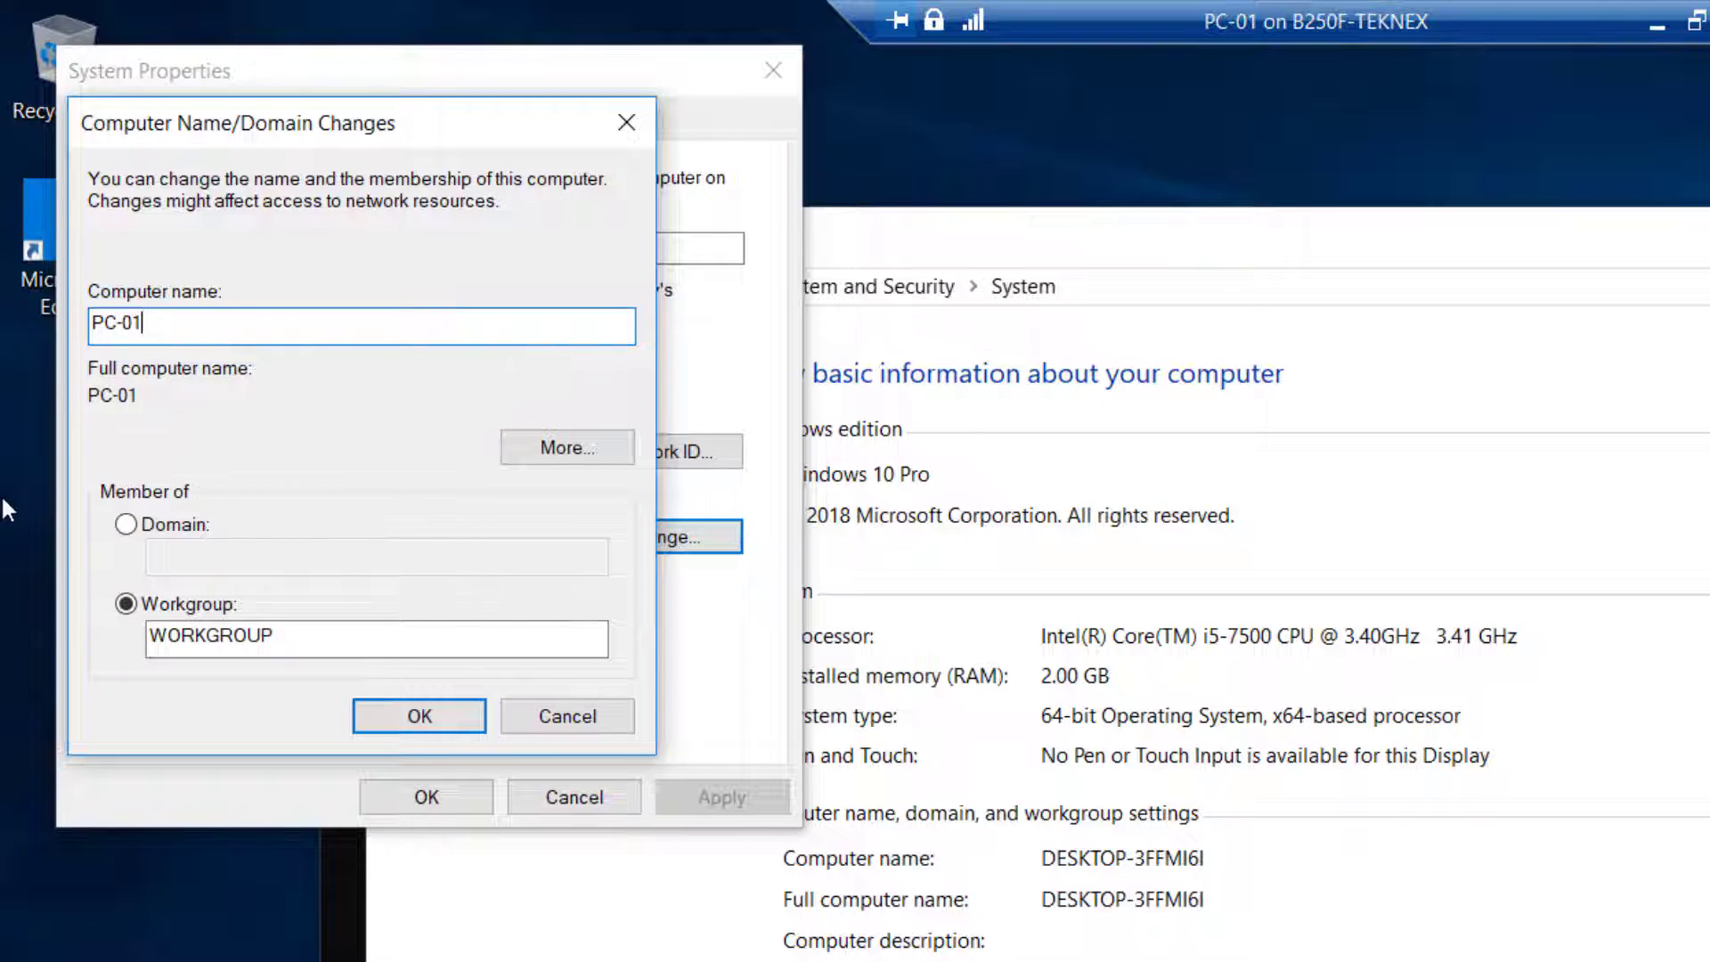
pyautogui.click(189, 524)
pyautogui.click(190, 561)
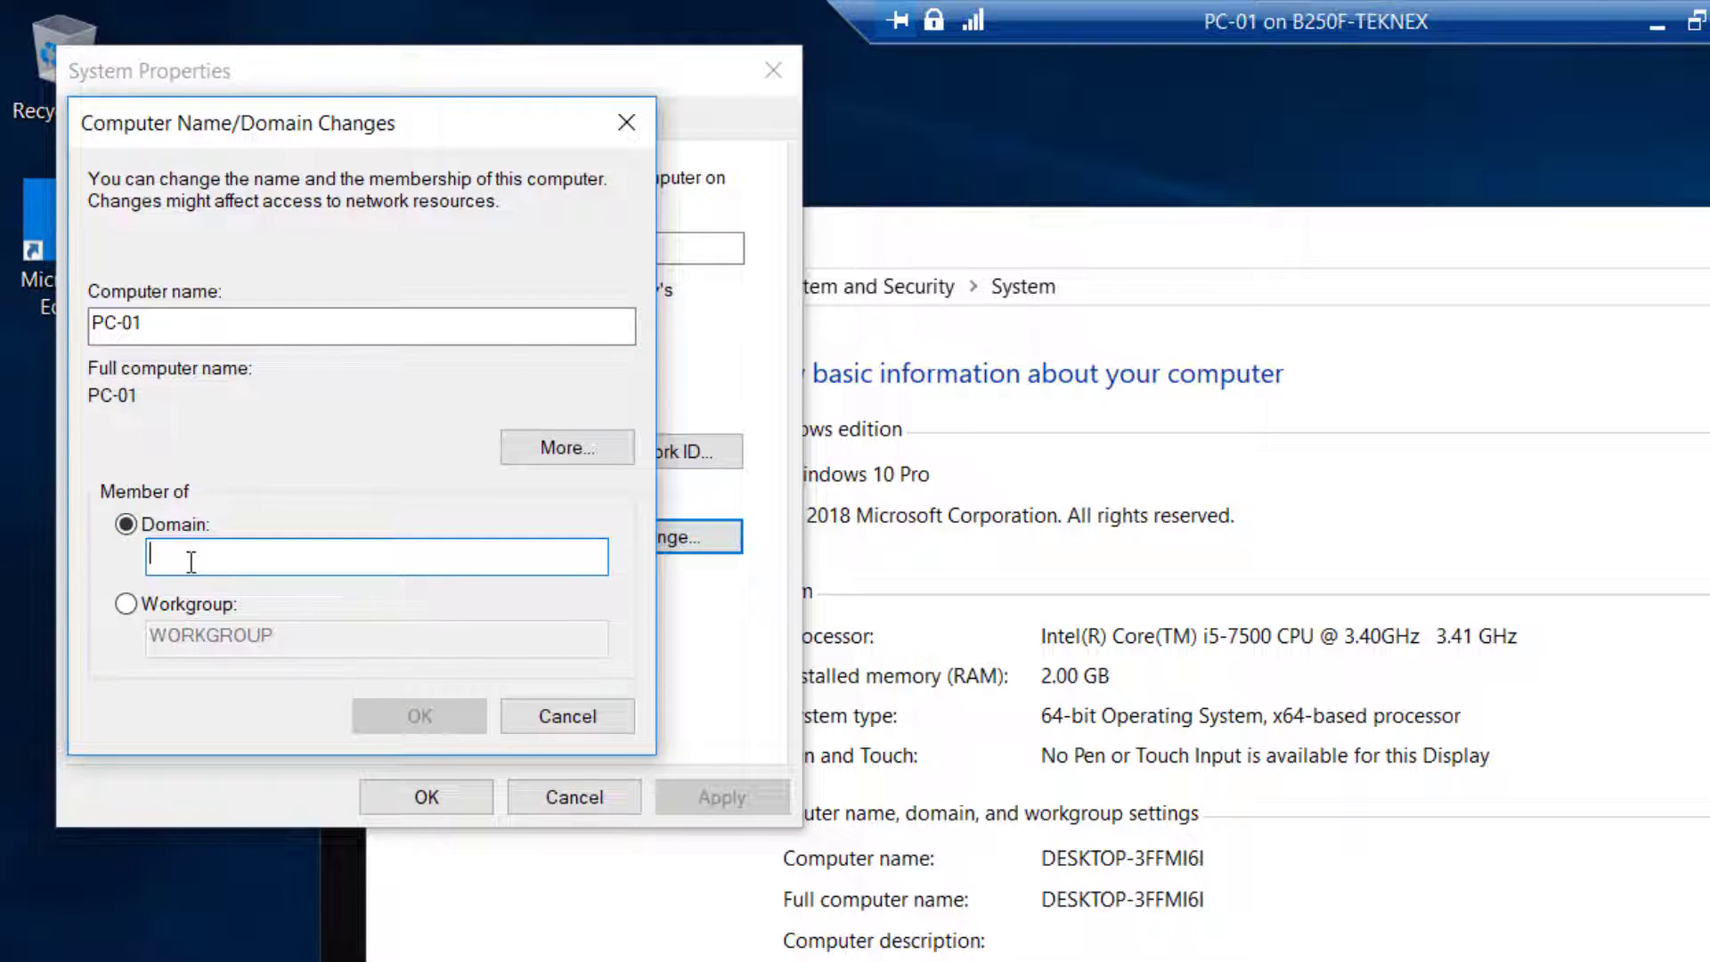
pyautogui.write('teknex.local')
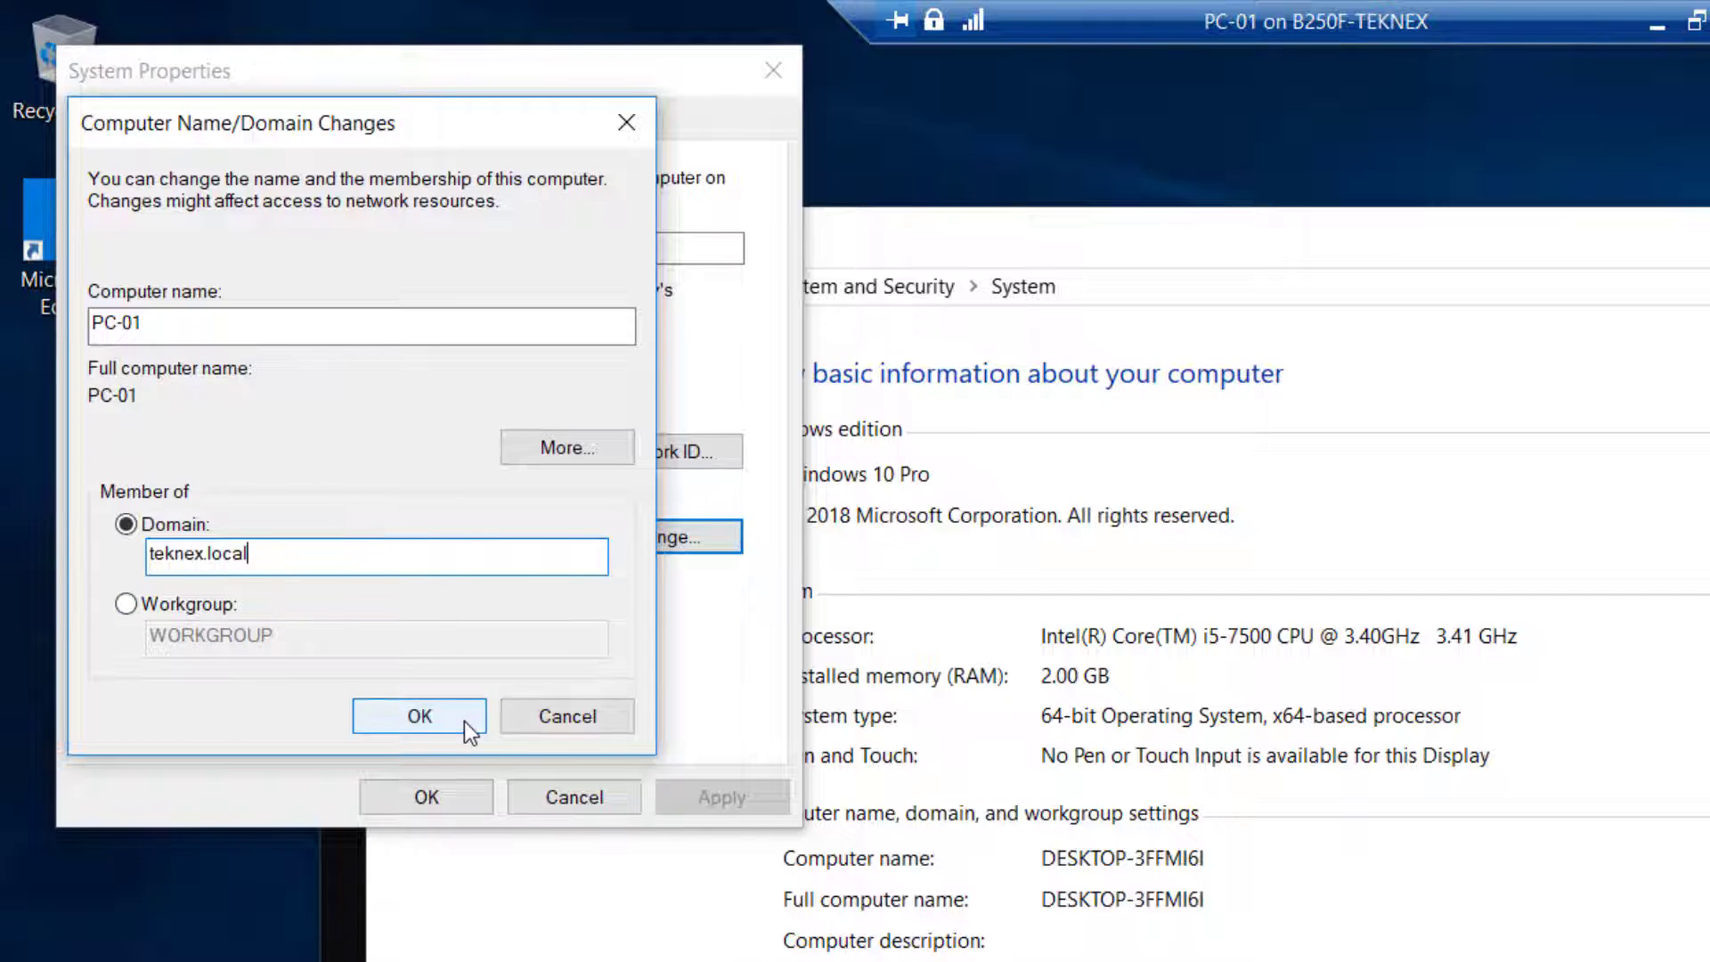
pyautogui.click(467, 721)
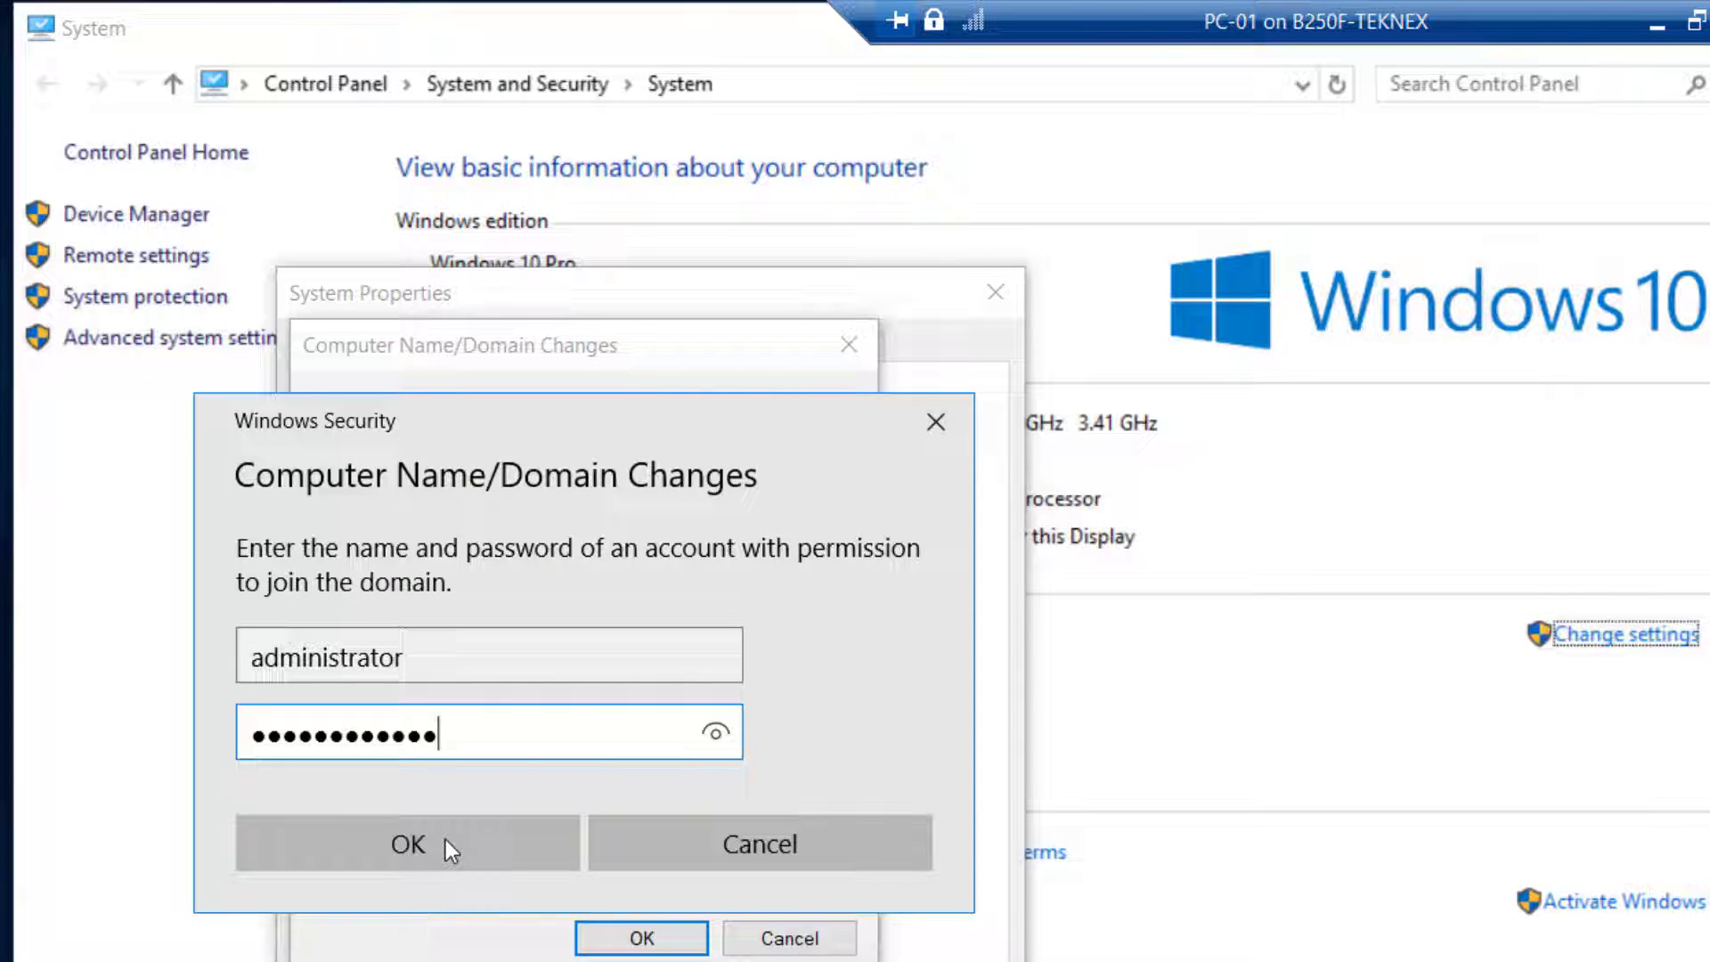
# Submit the domain administrator credentials, acknowledge the welcome and restart prompts, and restart PC-01
pyautogui.click(434, 849)
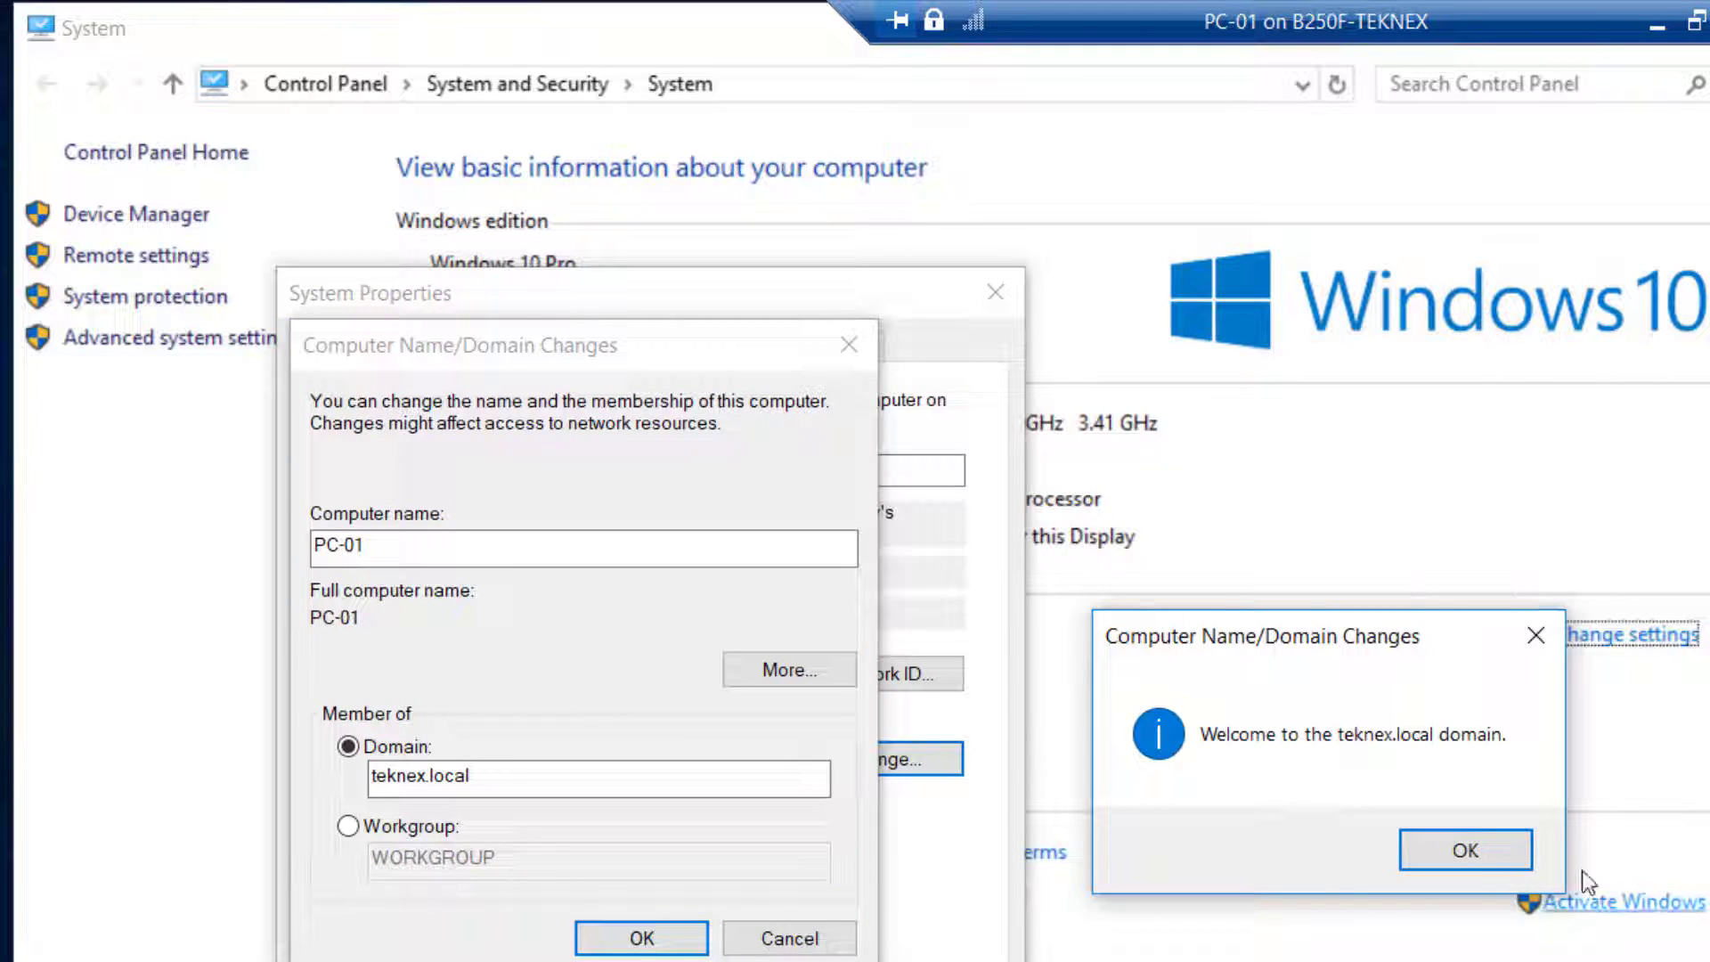
pyautogui.click(1465, 850)
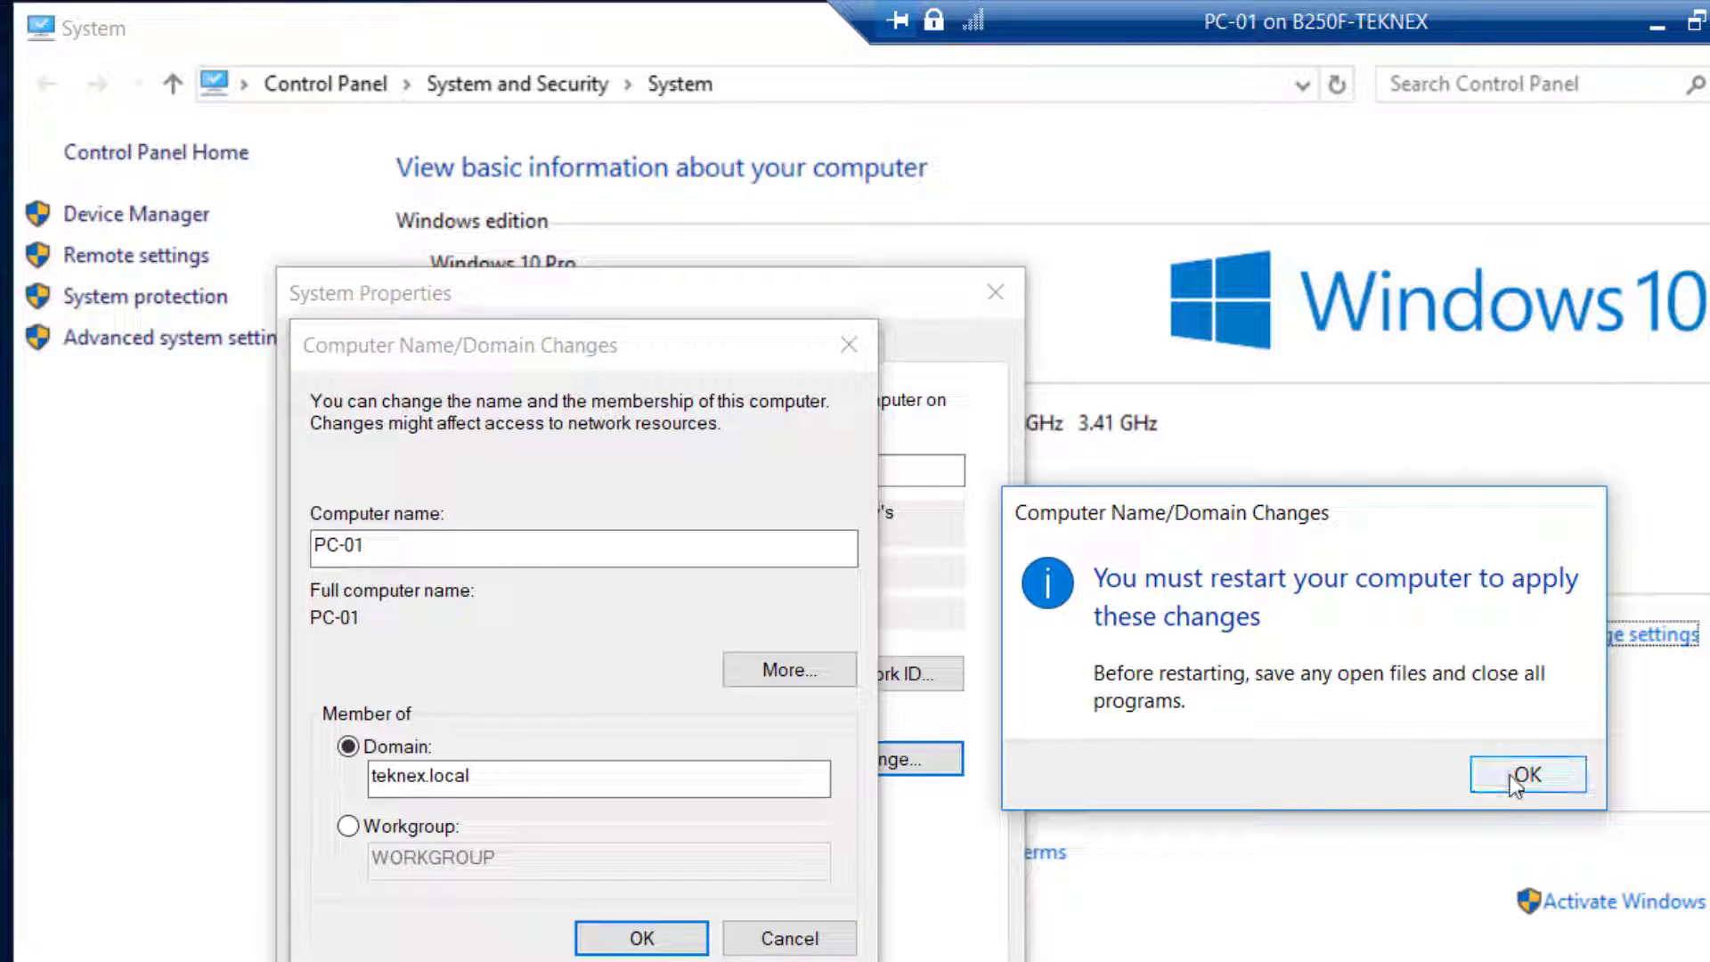
pyautogui.click(1517, 776)
pyautogui.press('Return')
pyautogui.click(1291, 746)
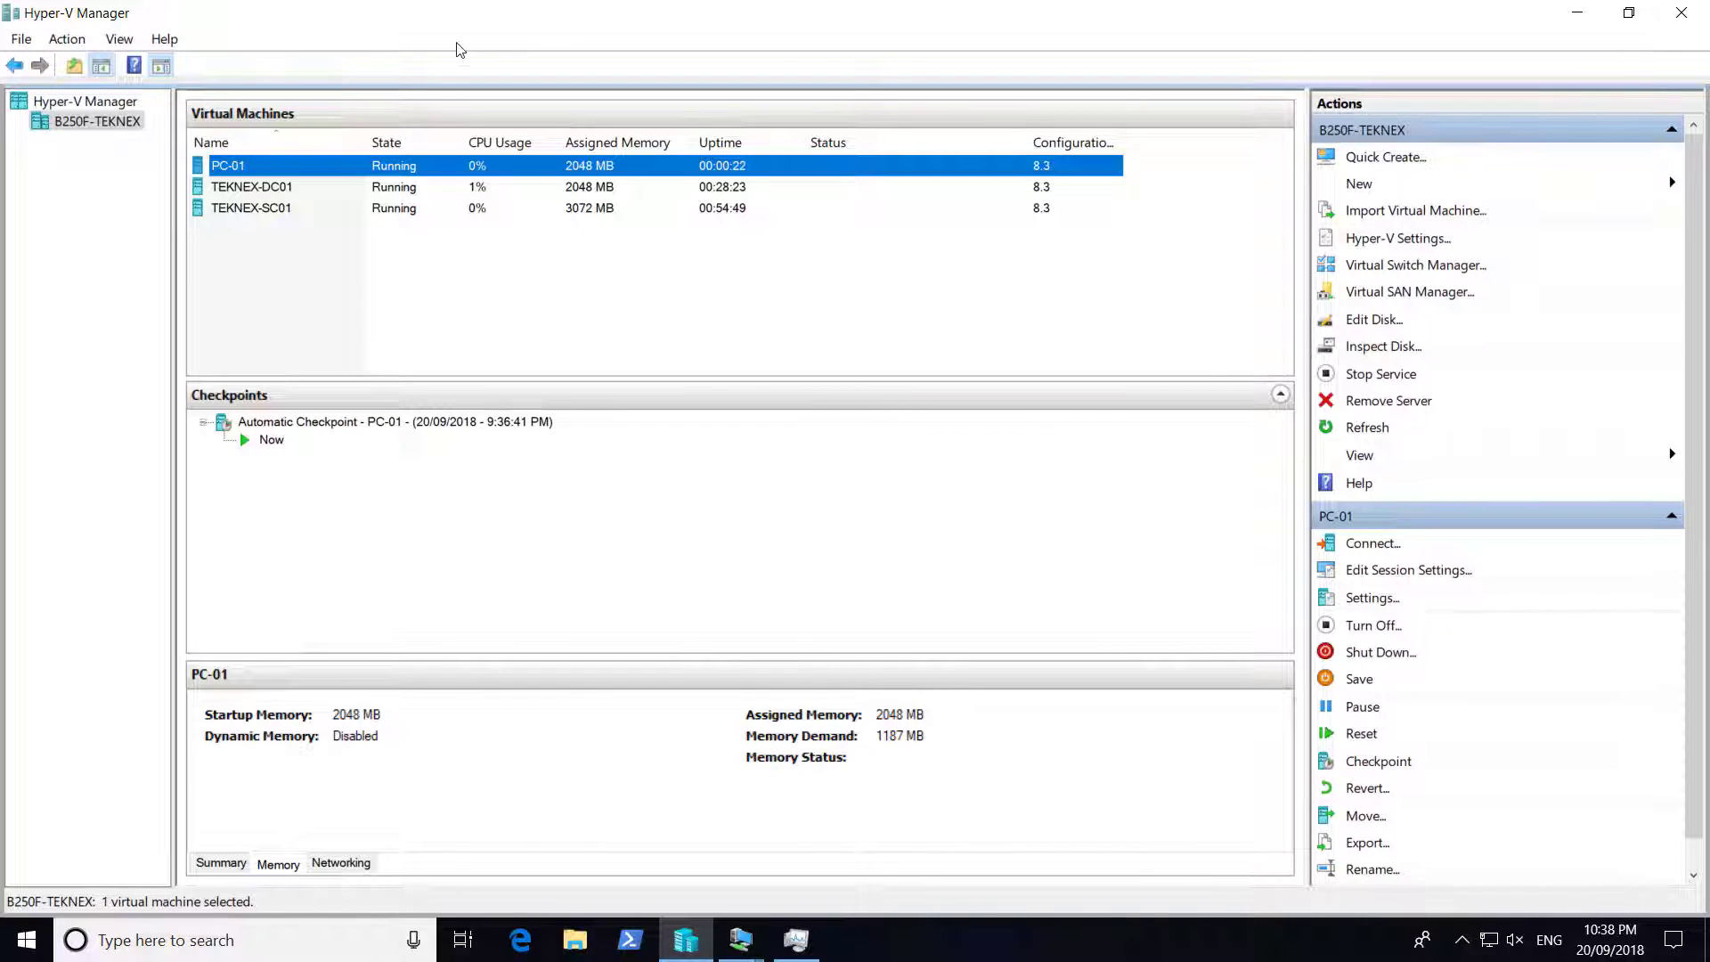
# On TEKNEX-DC01, show the TEKNEX.LOCAL Users container and select the Administrator account
pyautogui.moveTo(745, 948)
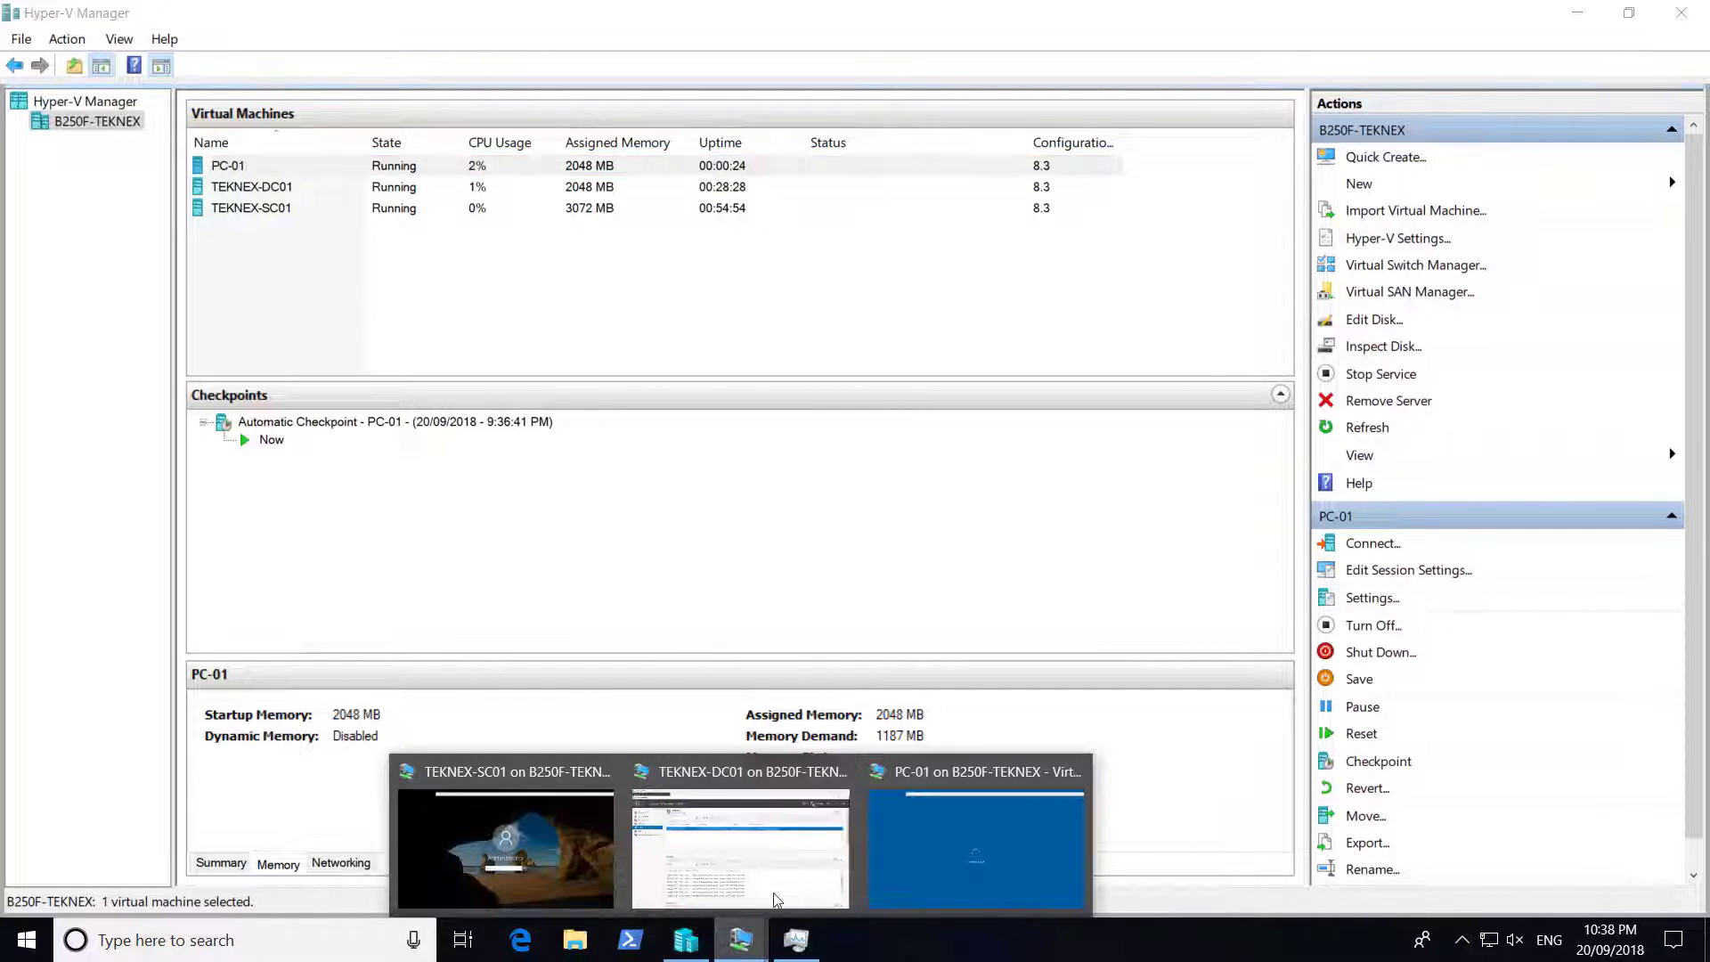
pyautogui.click(784, 862)
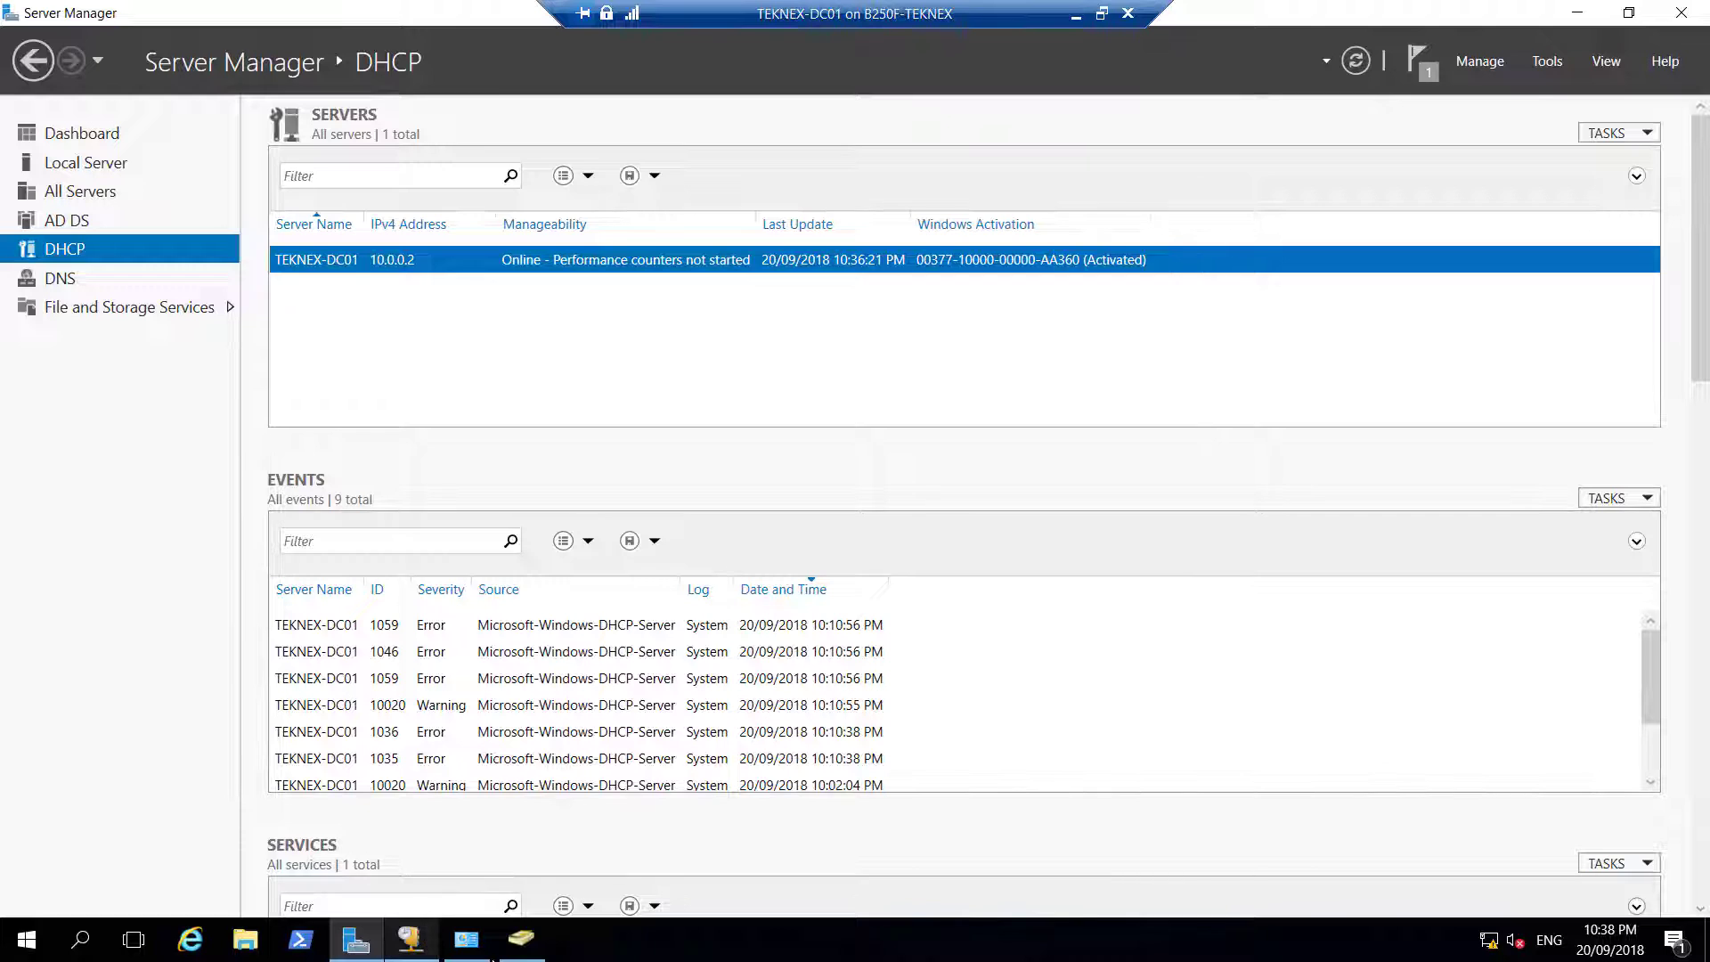
pyautogui.click(521, 939)
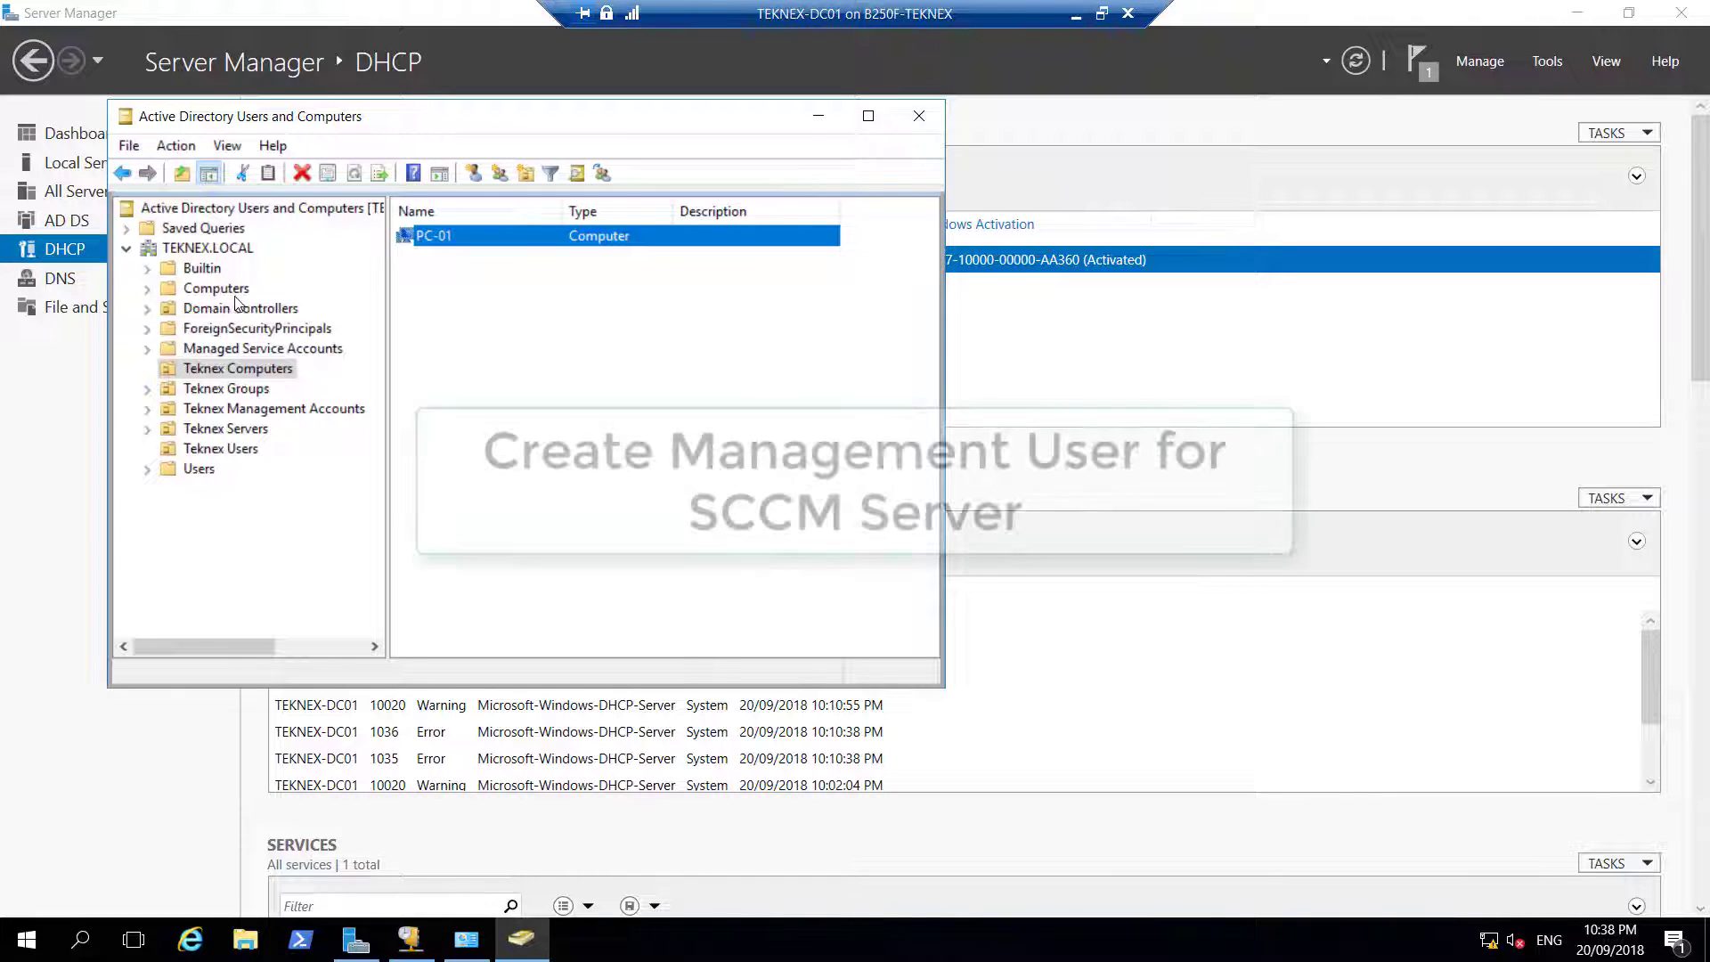
pyautogui.click(188, 472)
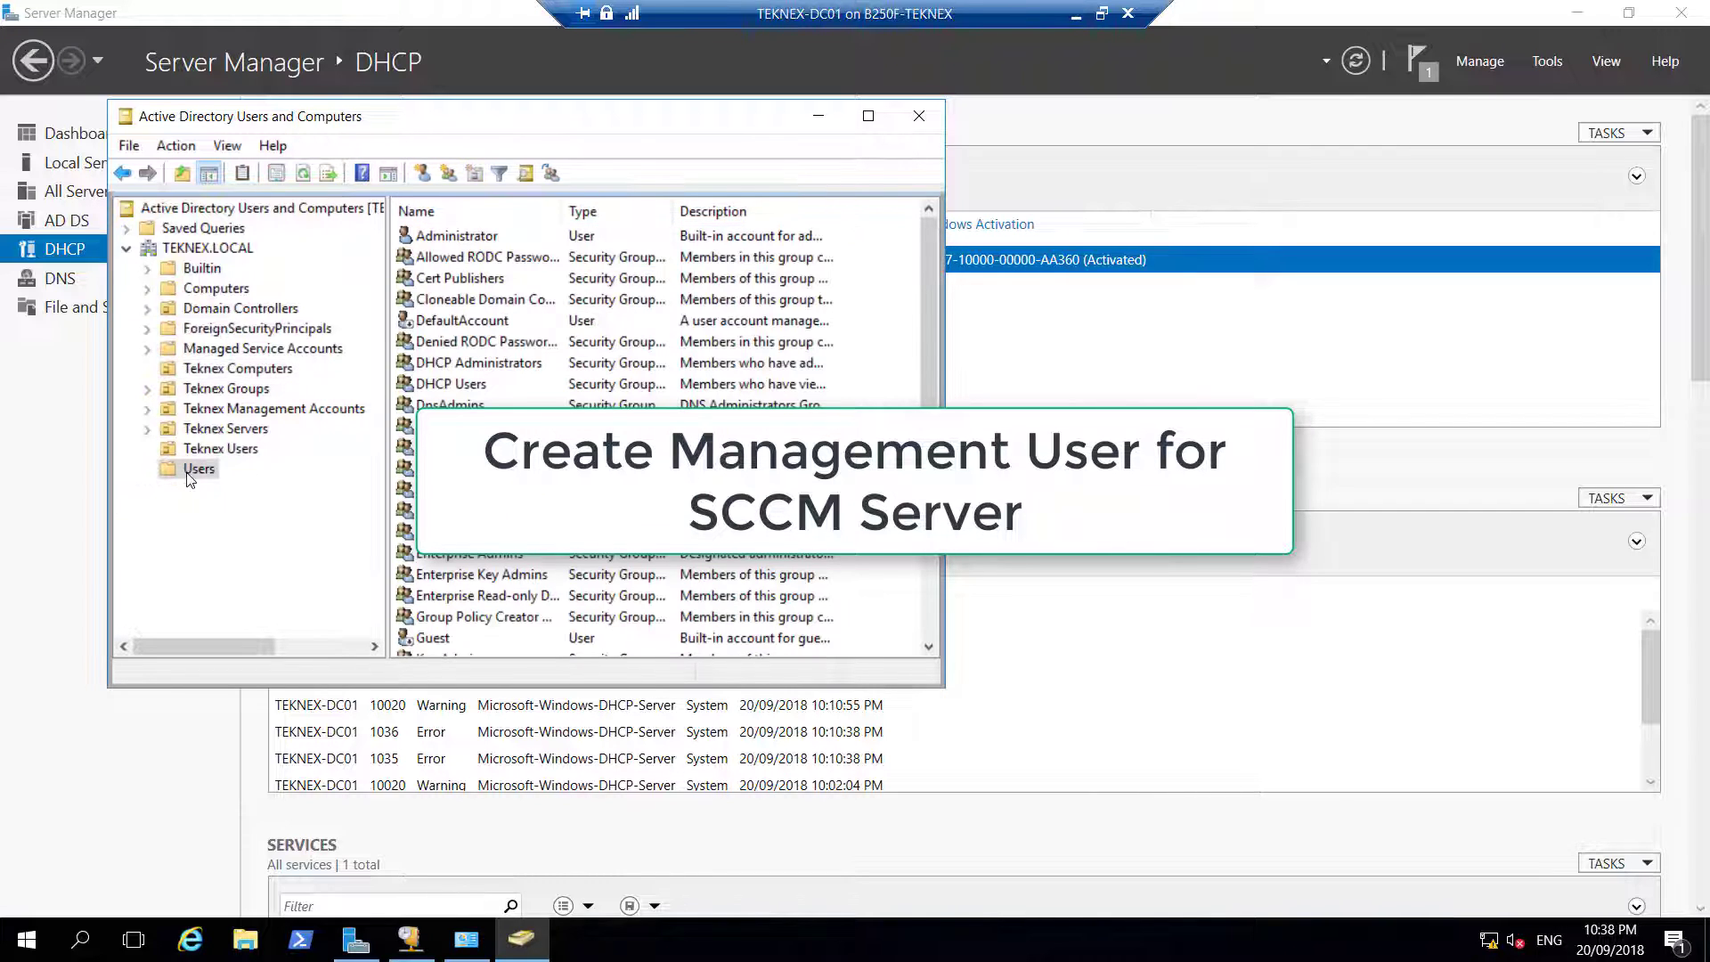
pyautogui.click(459, 241)
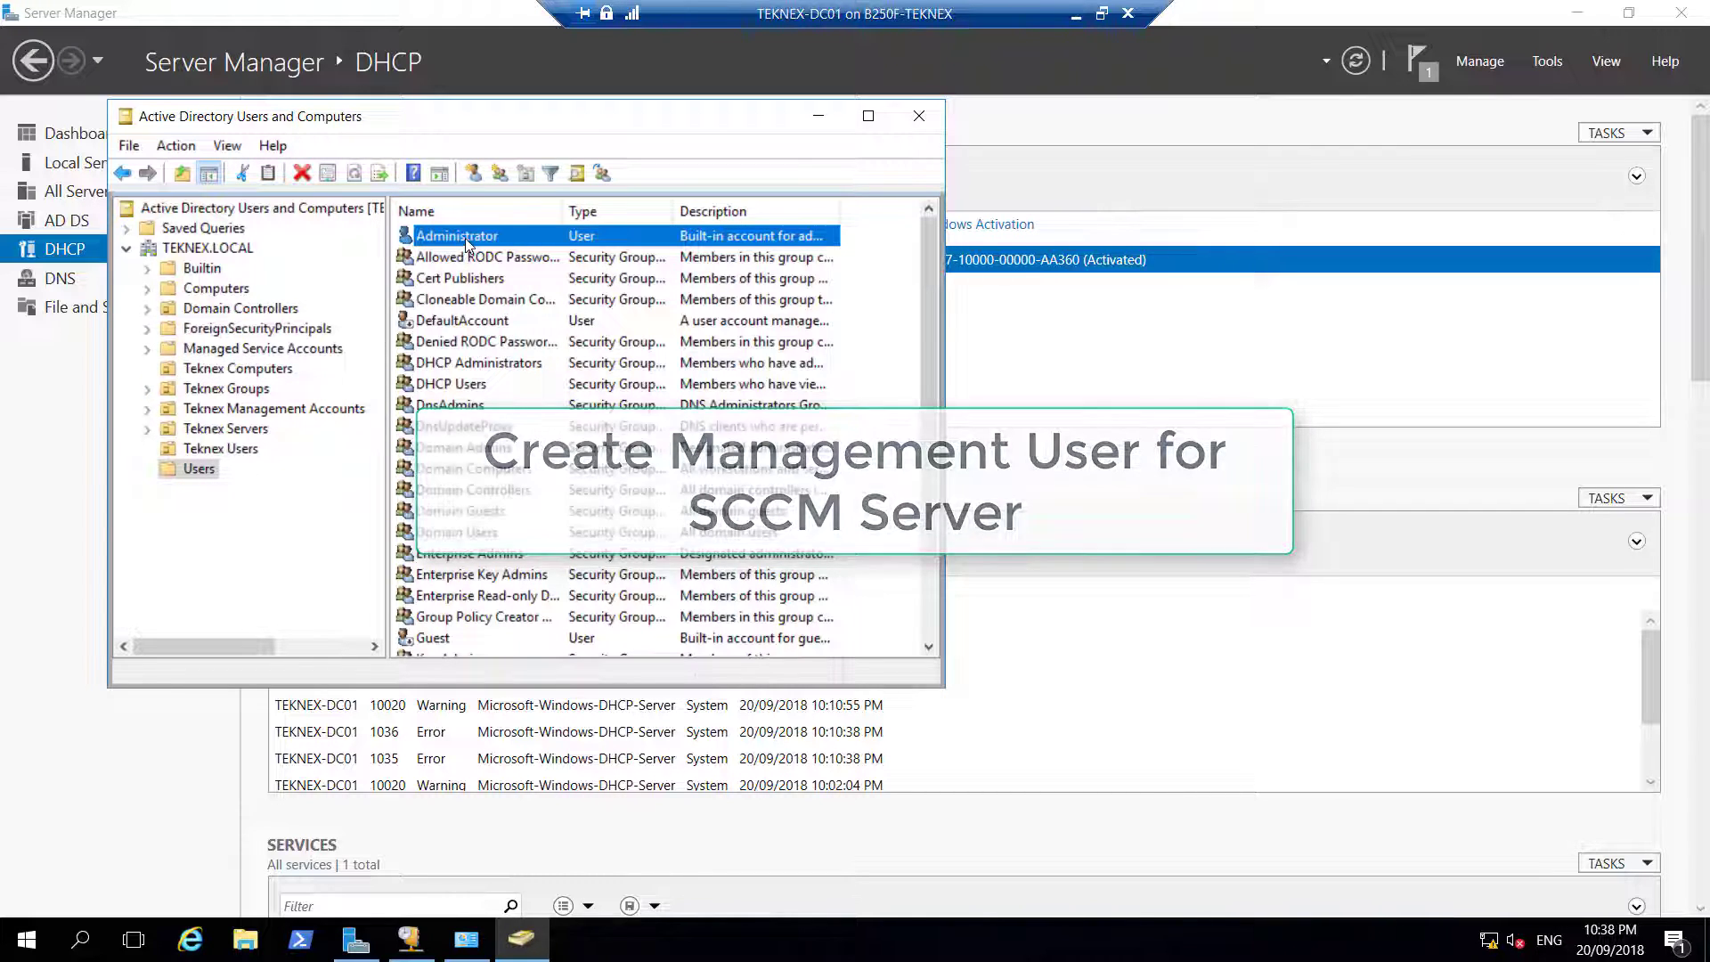
# Copy Administrator into a new user SCCM, logon SCCM, with a password it cannot change
pyautogui.rightClick(465, 242)
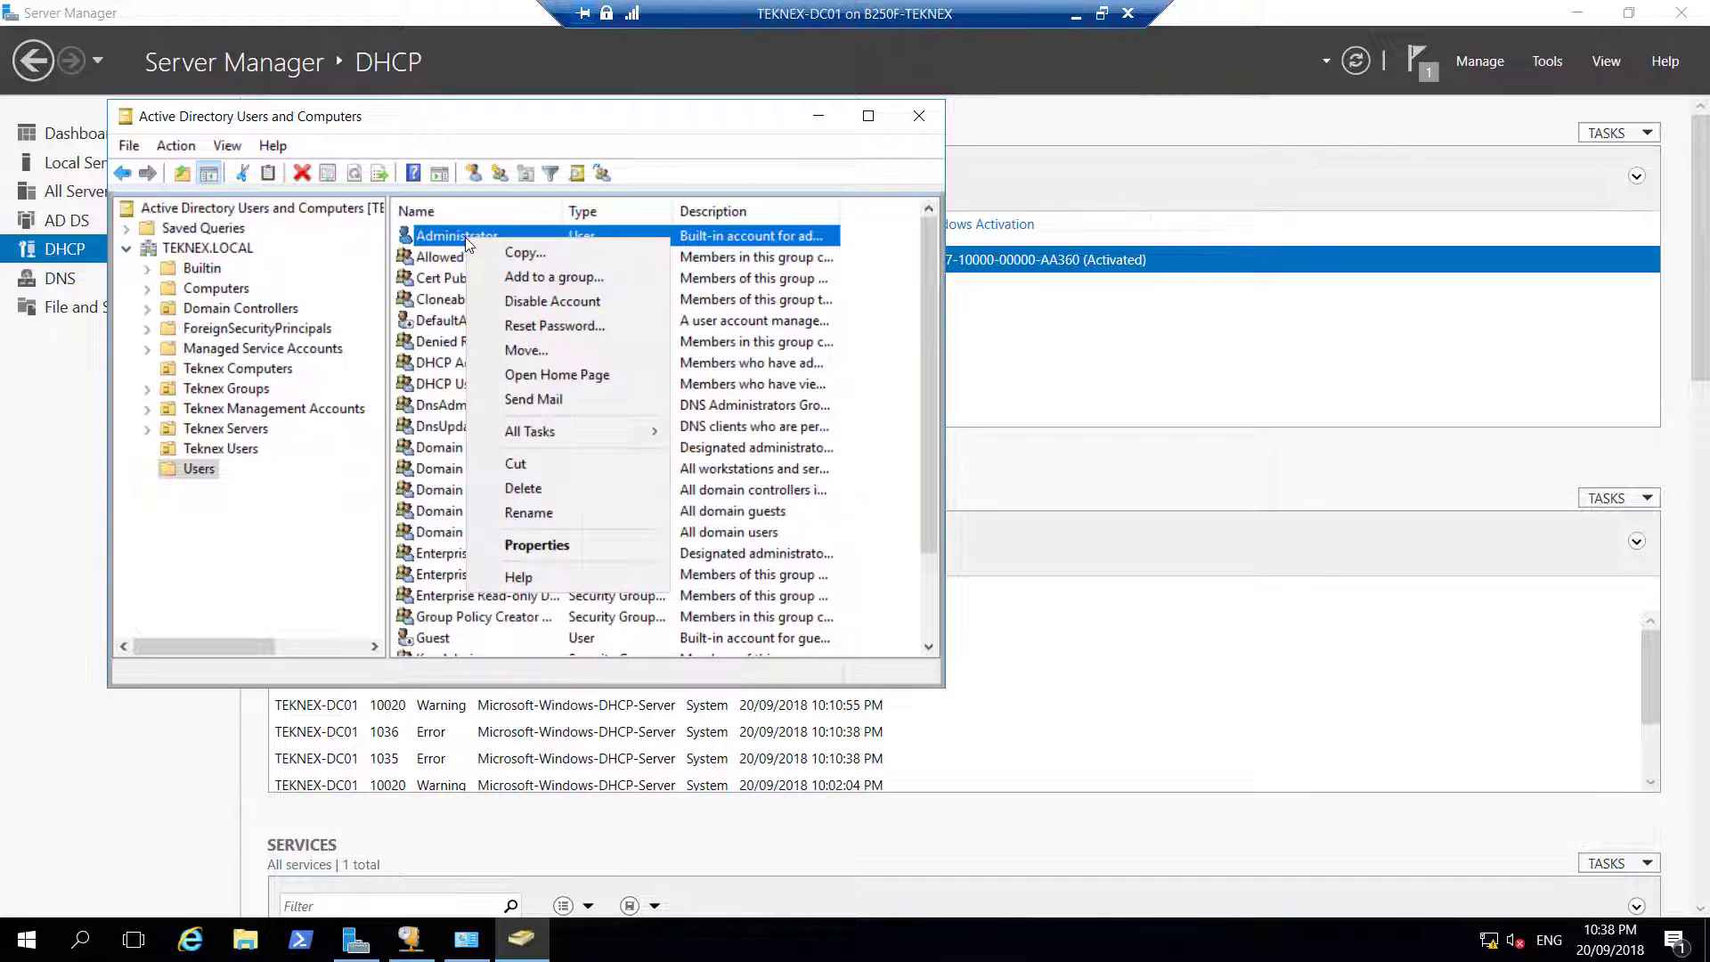
pyautogui.click(514, 253)
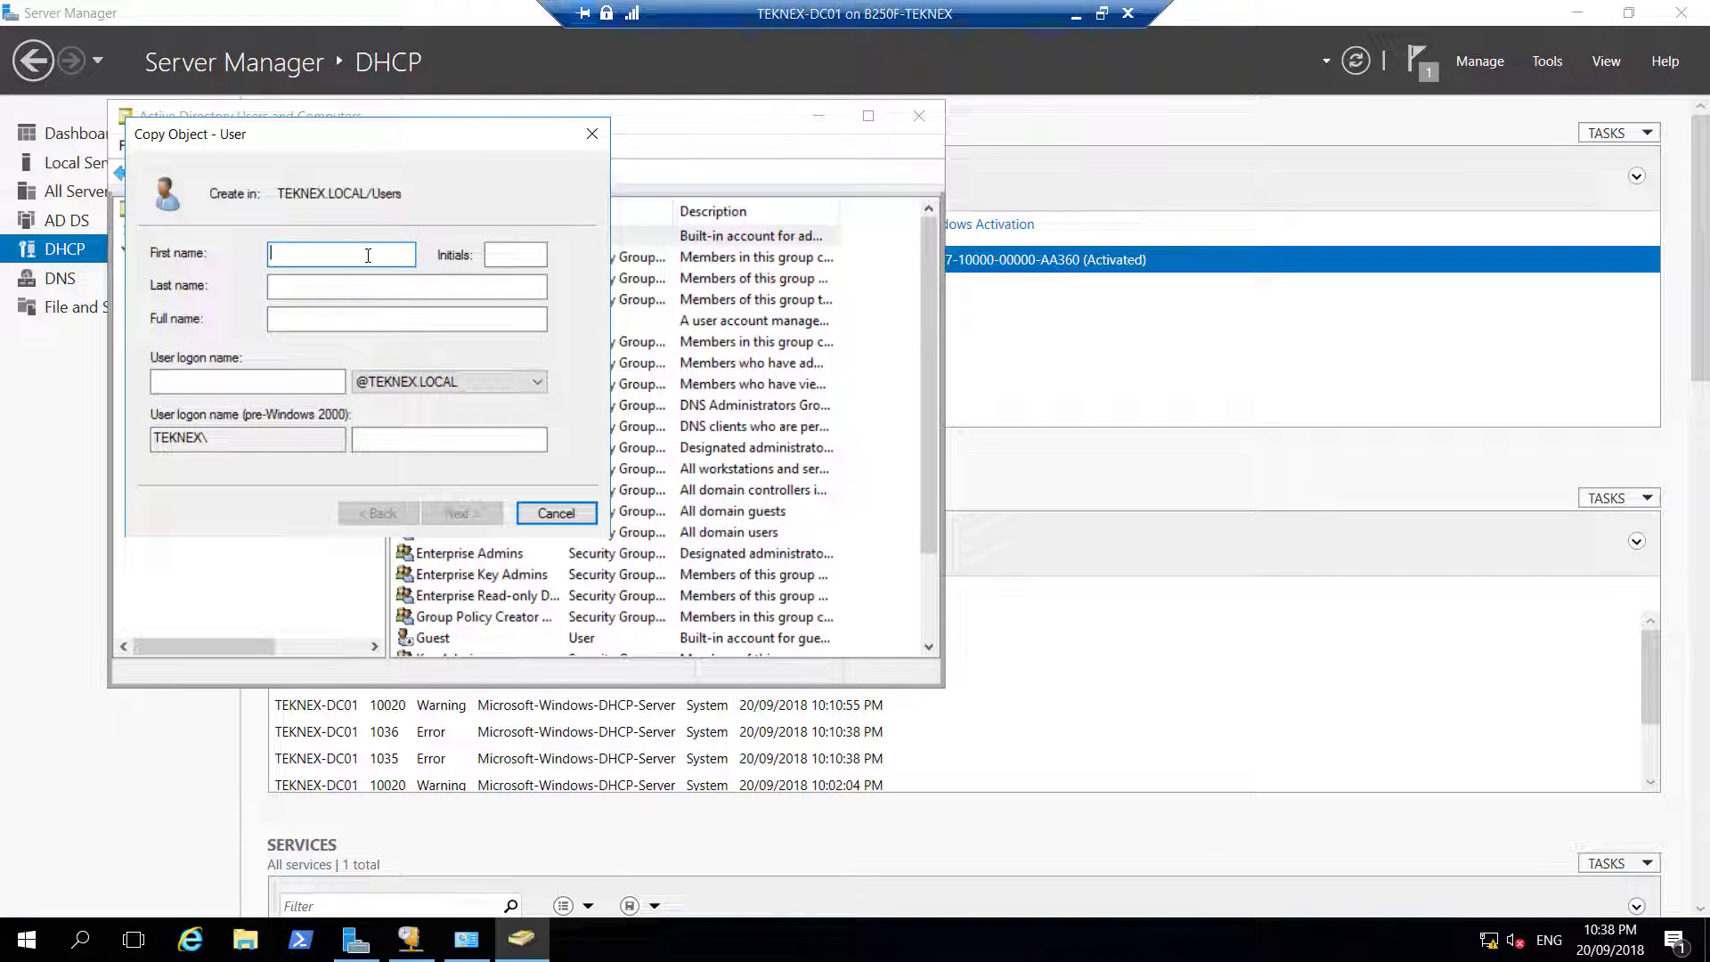
pyautogui.write('SCCM')
pyautogui.click(312, 382)
pyautogui.write('SCCM')
pyautogui.click(491, 511)
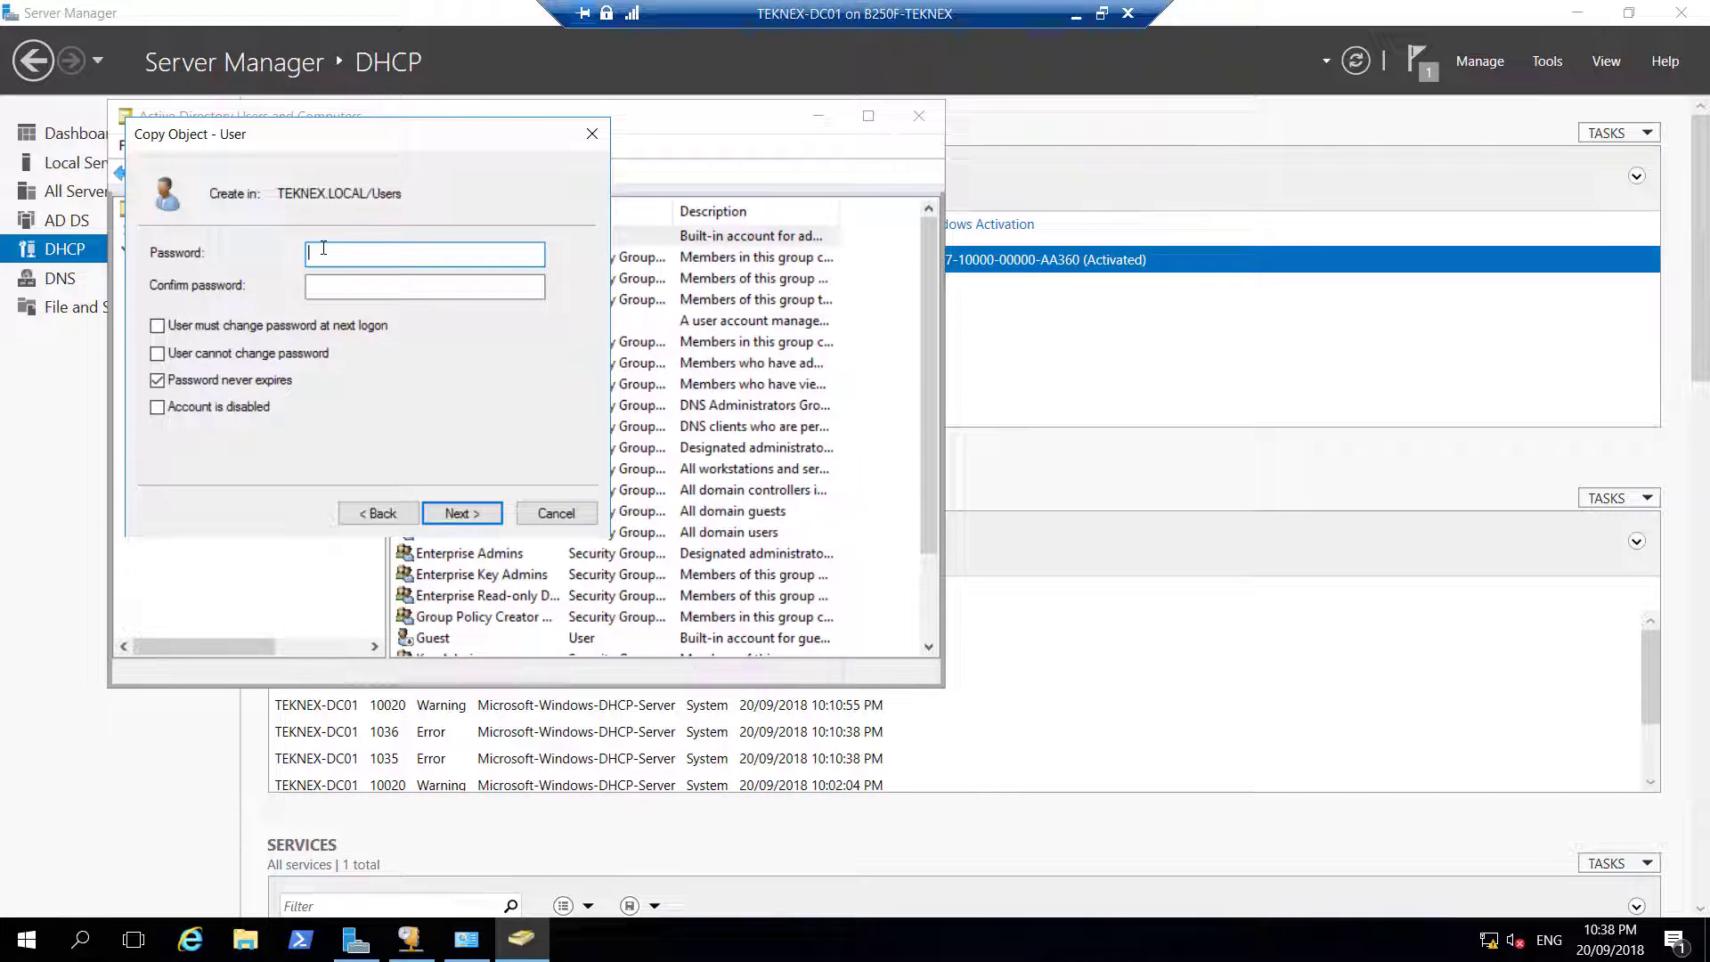
pyautogui.write('P@ssw0rd1234')
pyautogui.press('Tab')
pyautogui.write('P@ssw0rd1234')
pyautogui.click(249, 354)
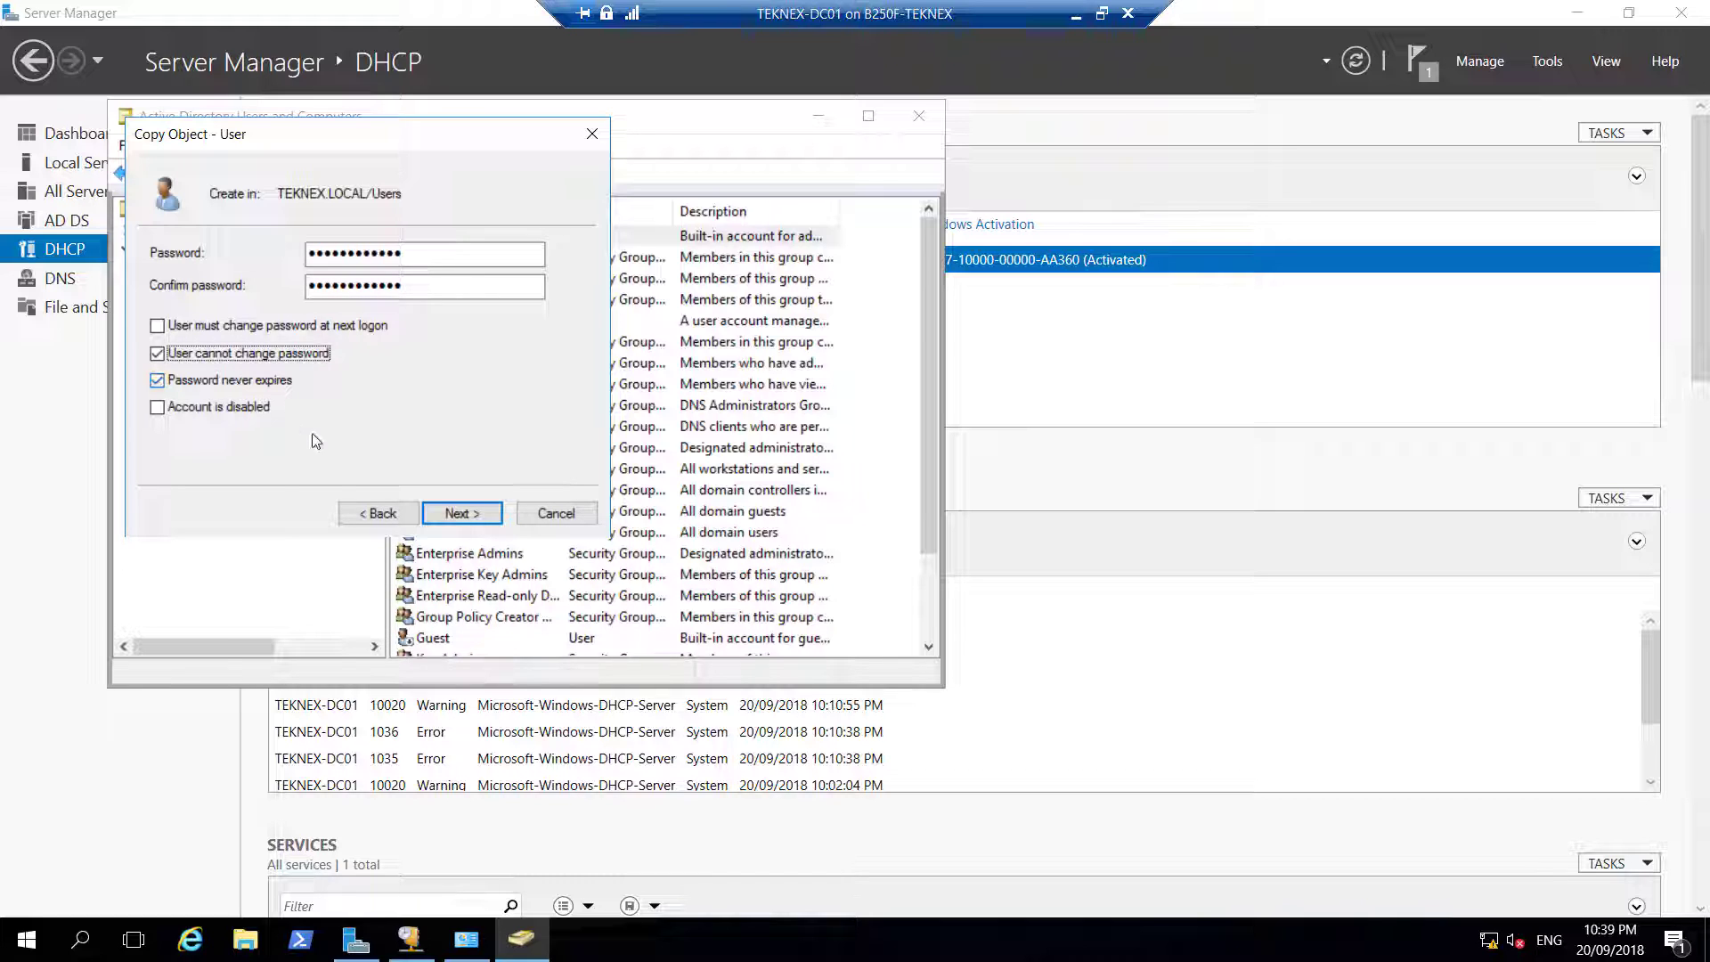
pyautogui.click(482, 514)
pyautogui.click(482, 514)
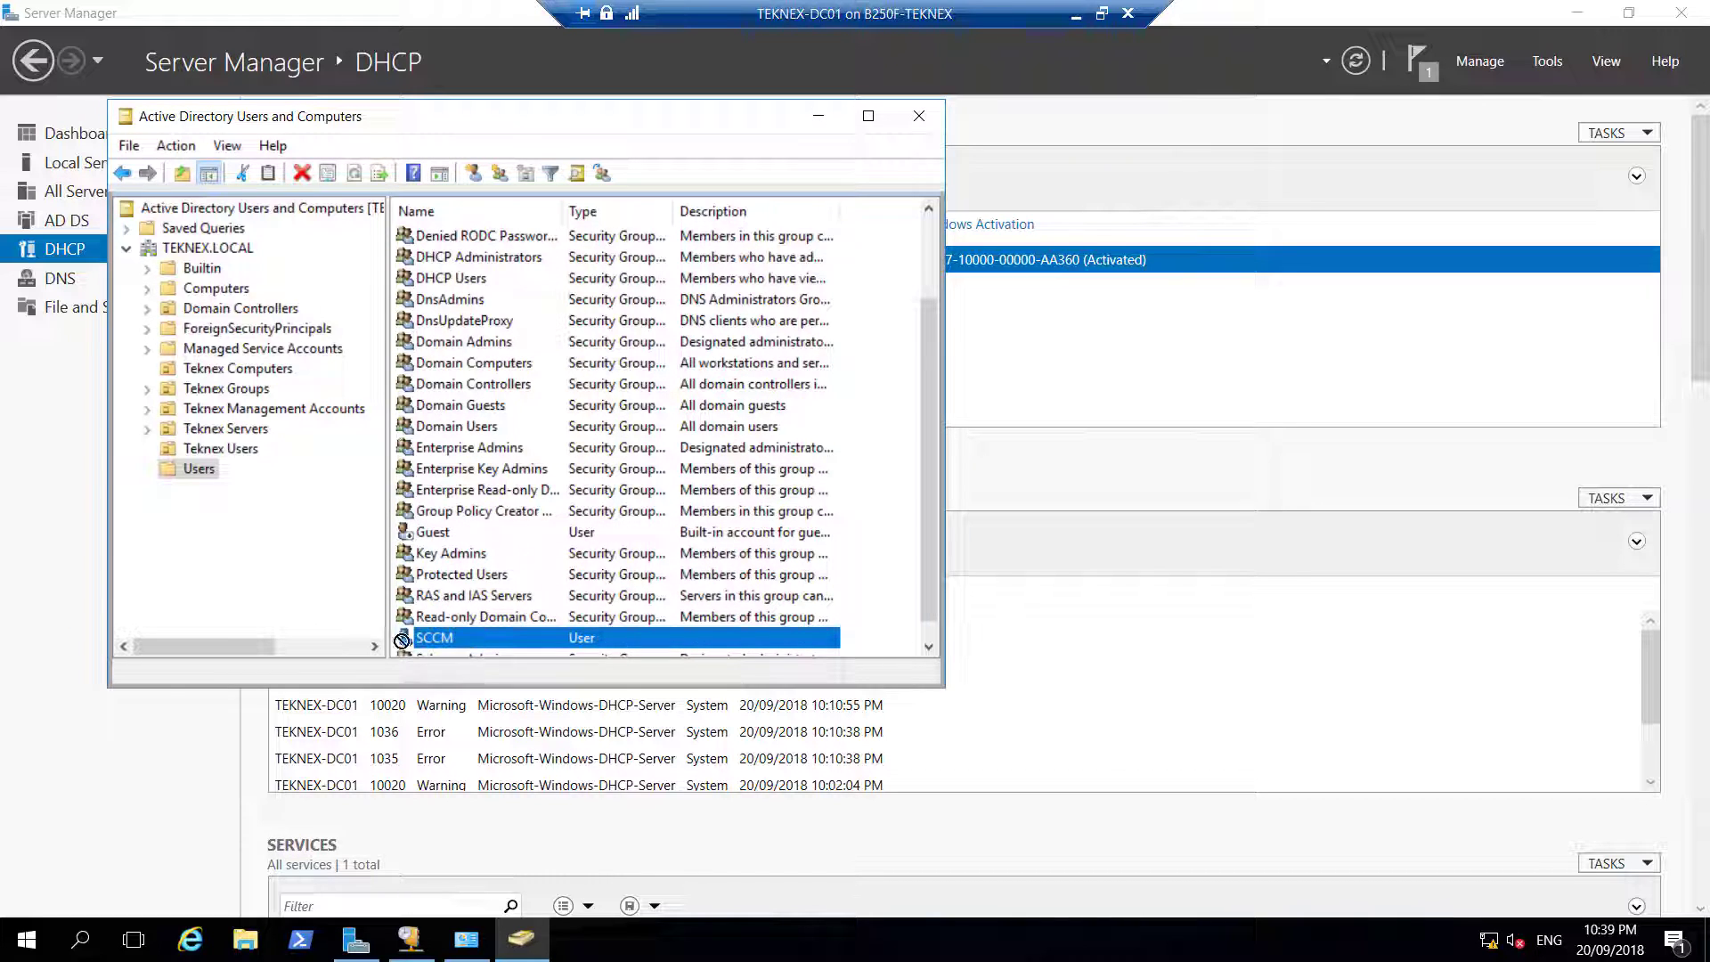
# Move the SCCM user into Teknex Management Accounts and open that unit to check it
pyautogui.moveTo(256, 463); pyautogui.dragTo(273, 412)
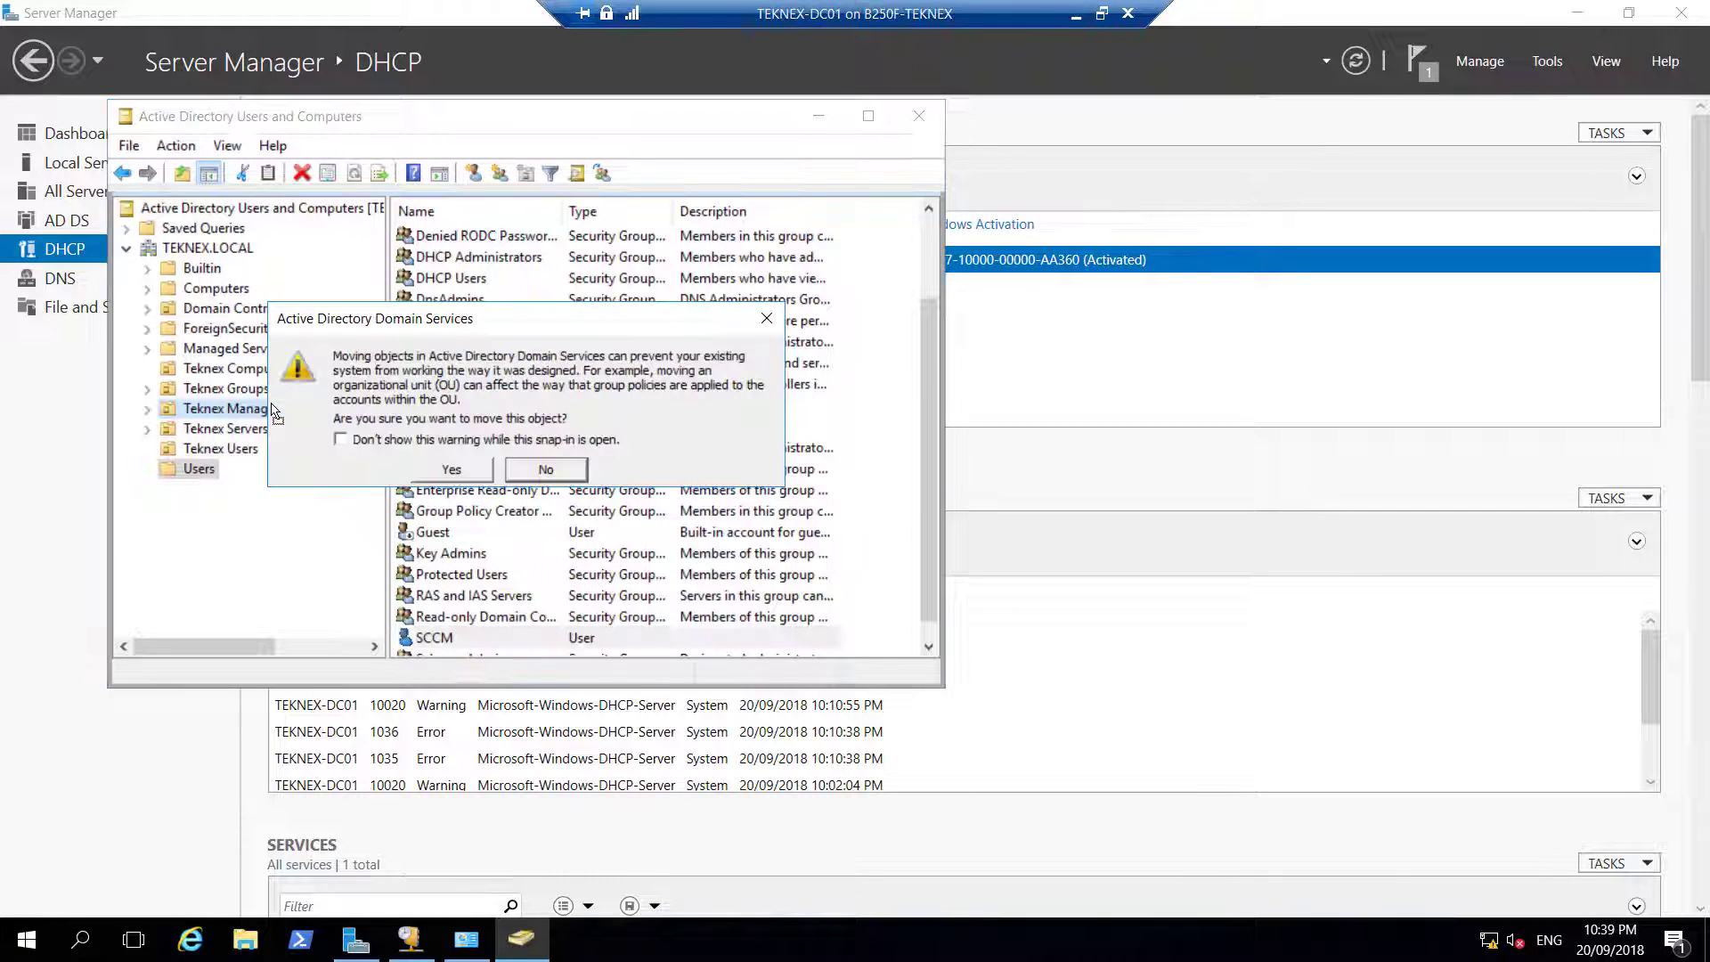
pyautogui.click(479, 472)
pyautogui.click(363, 414)
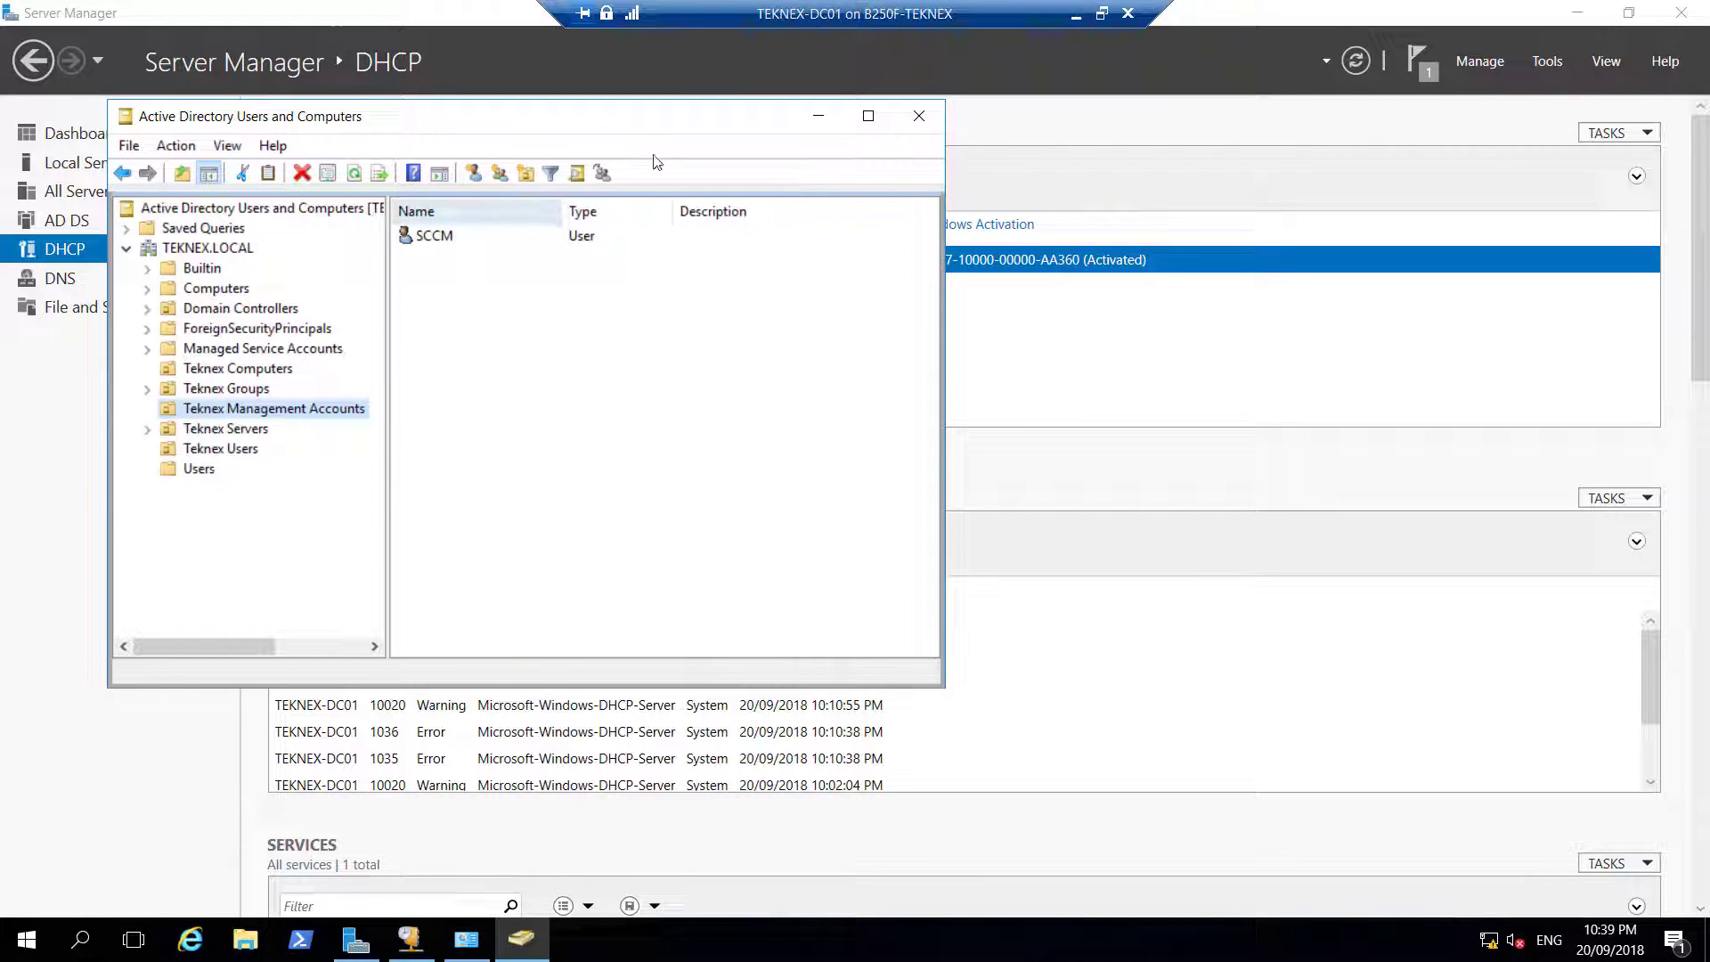
# Create a new computer account TEKNEX-SC01 inside the empty Teknex Servers OU
pyautogui.click(817, 117)
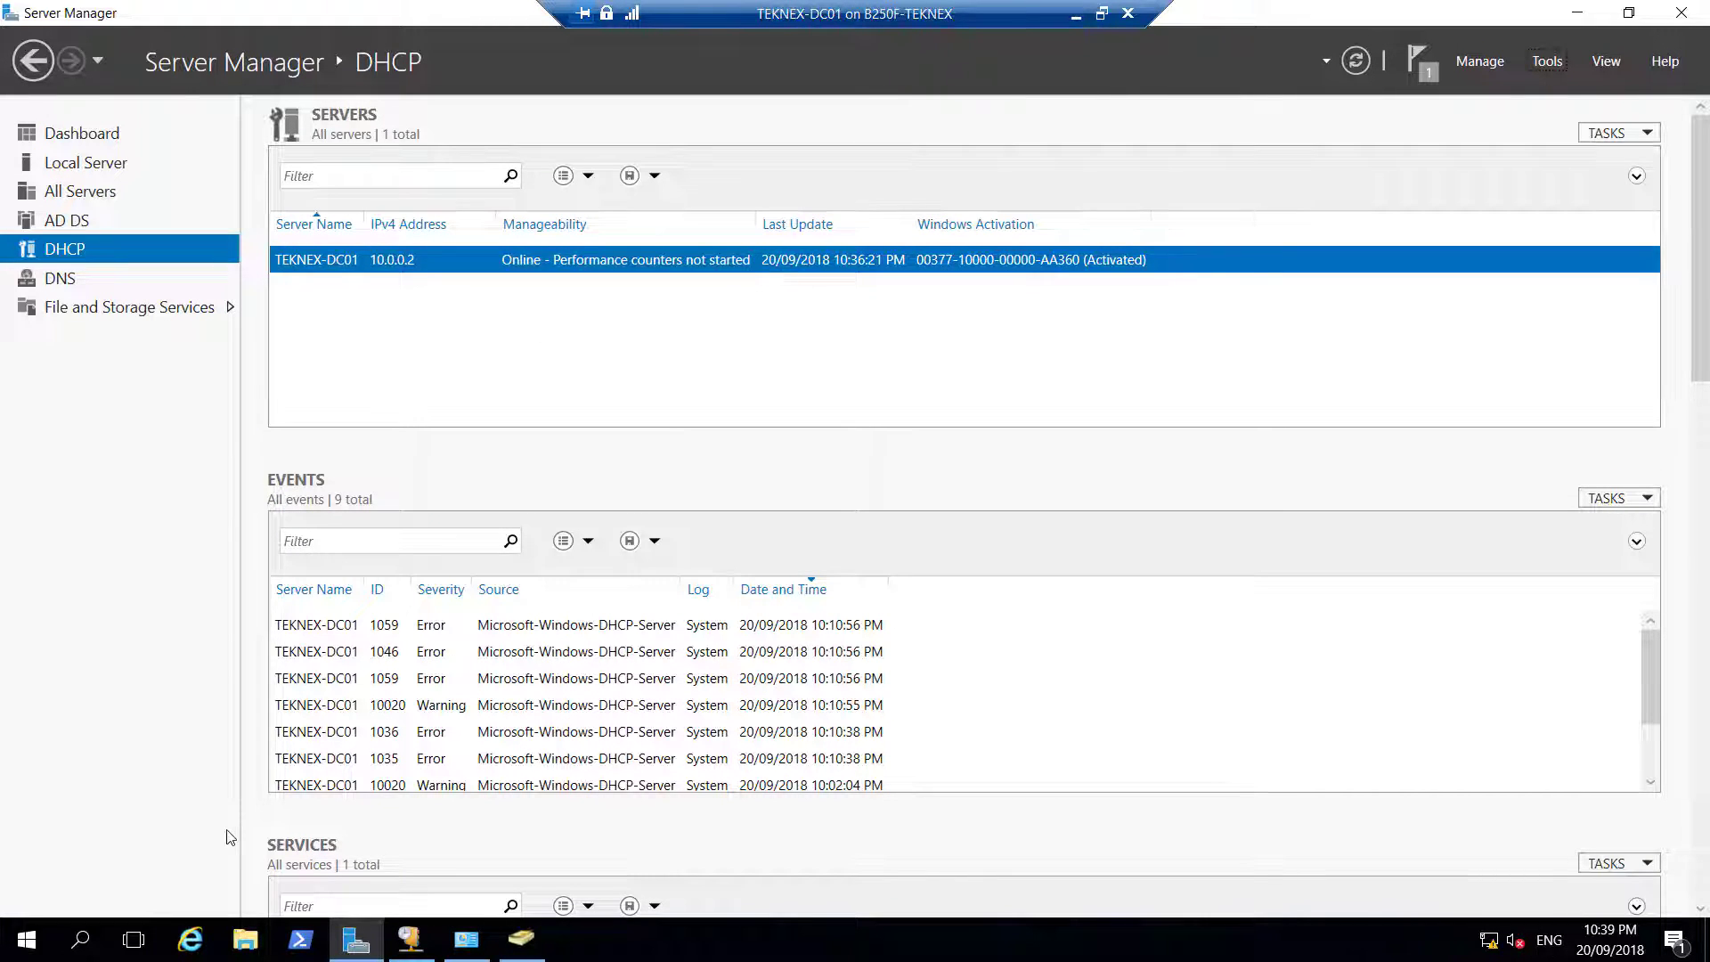
pyautogui.click(532, 951)
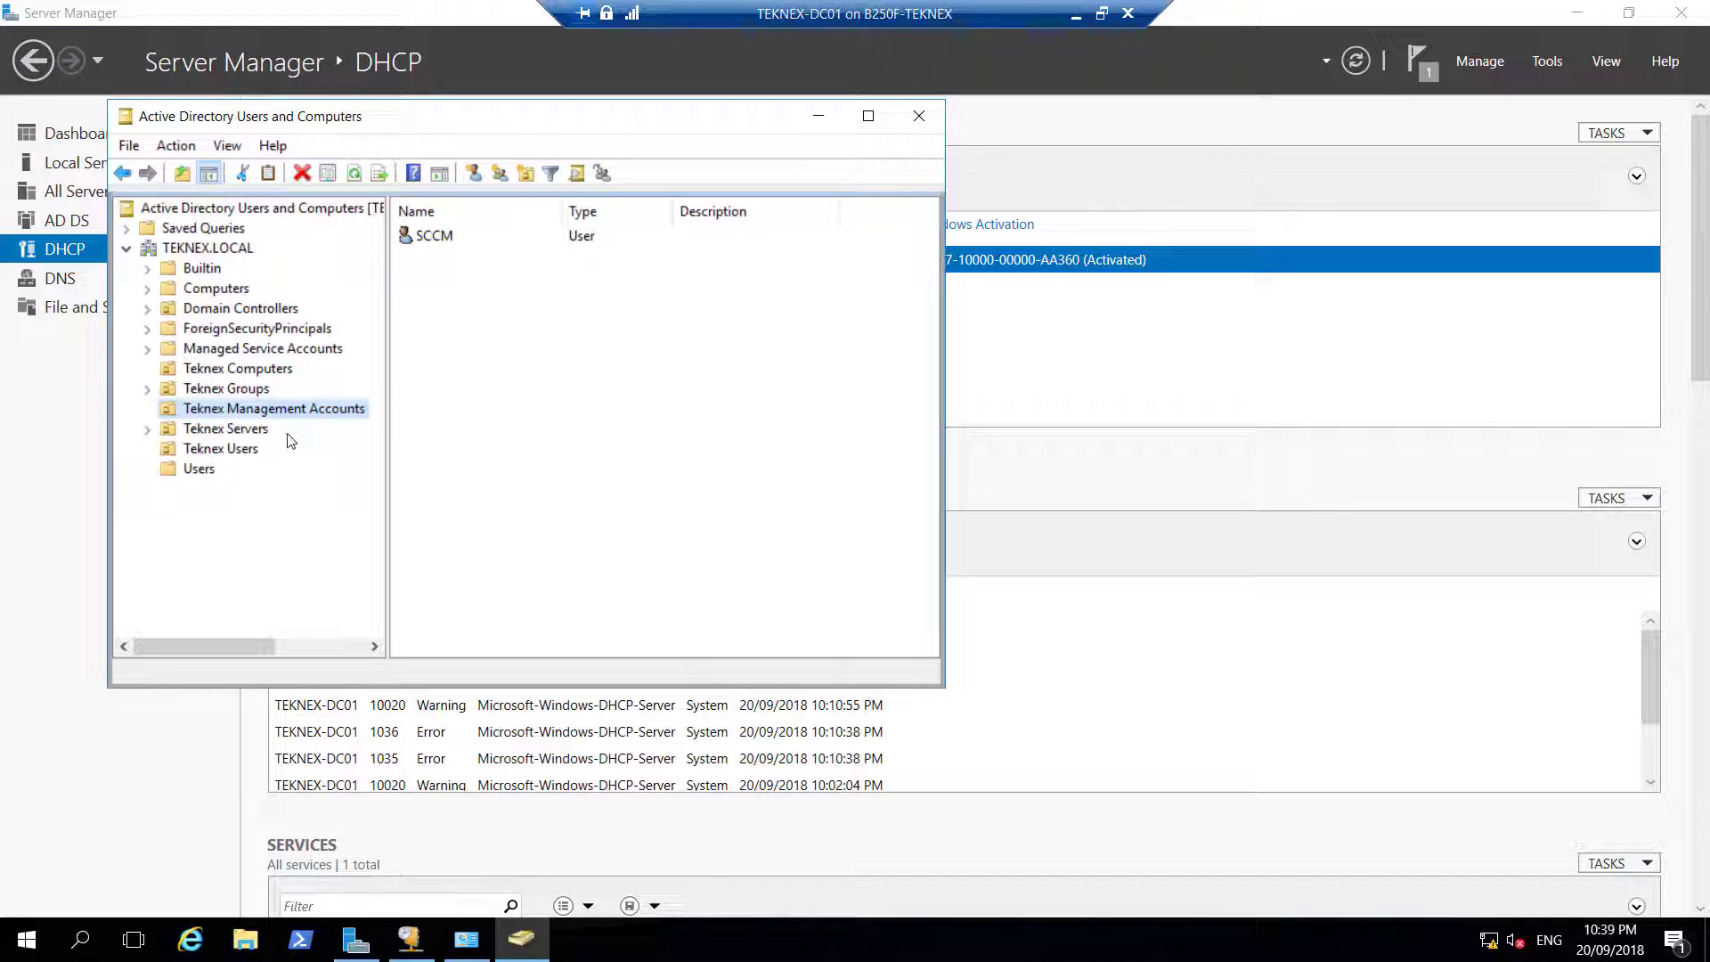
pyautogui.click(249, 430)
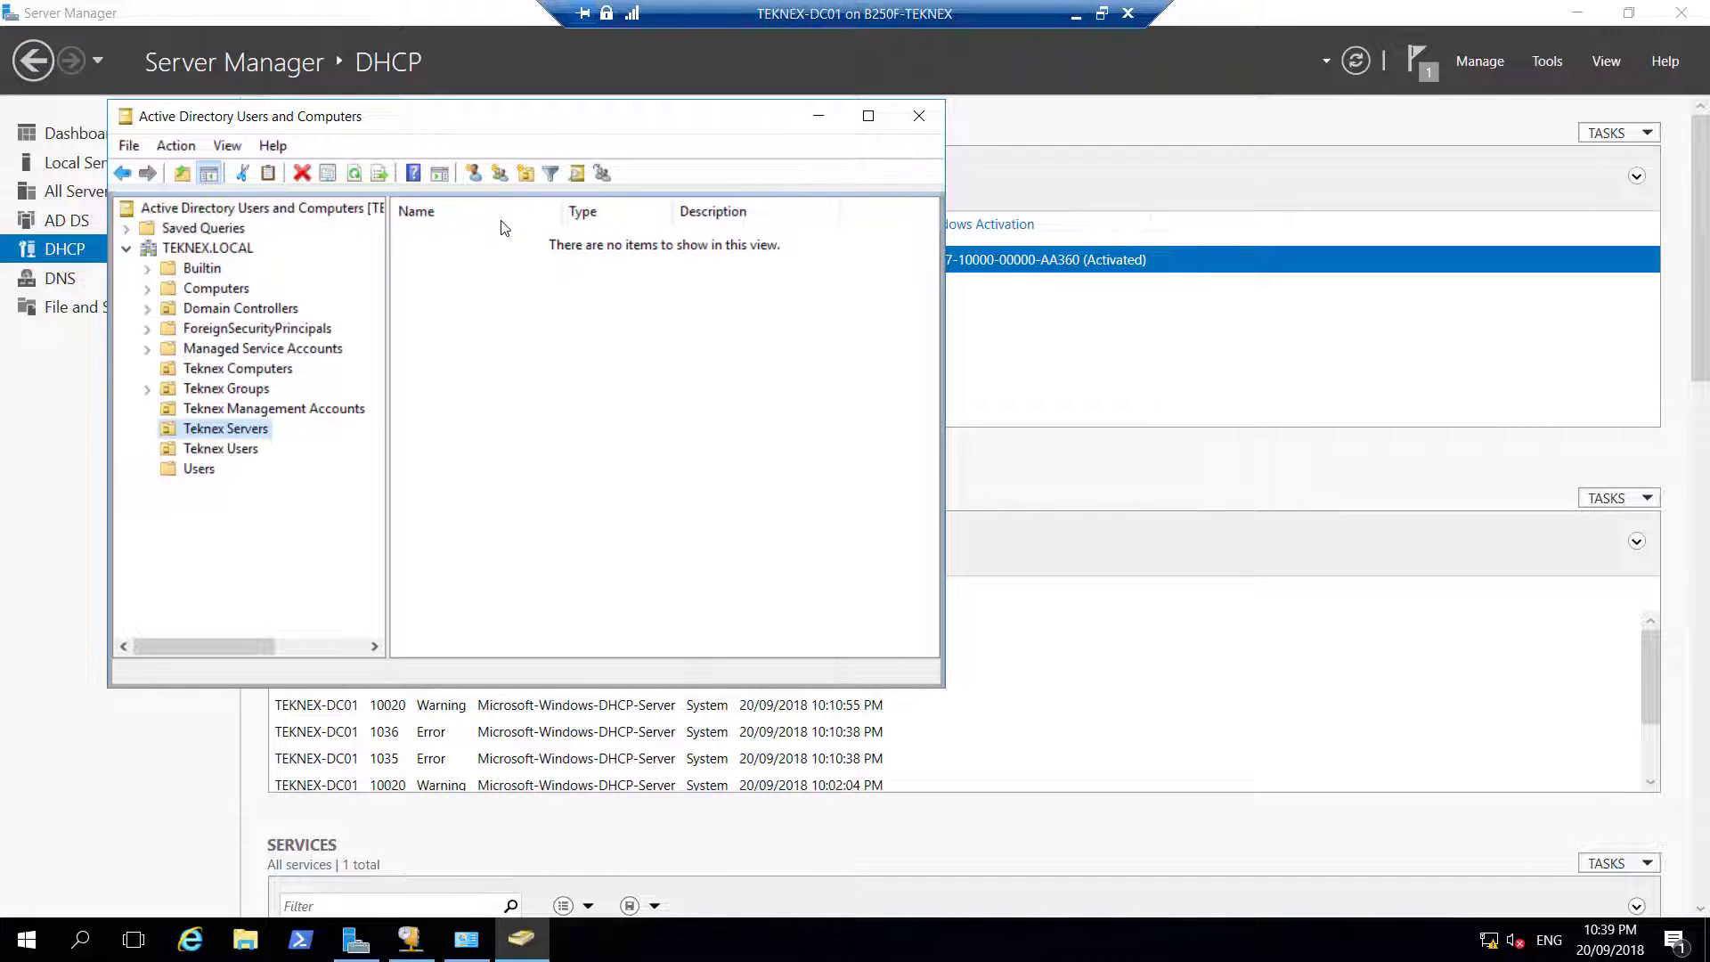
pyautogui.rightClick(493, 322)
pyautogui.moveTo(628, 420)
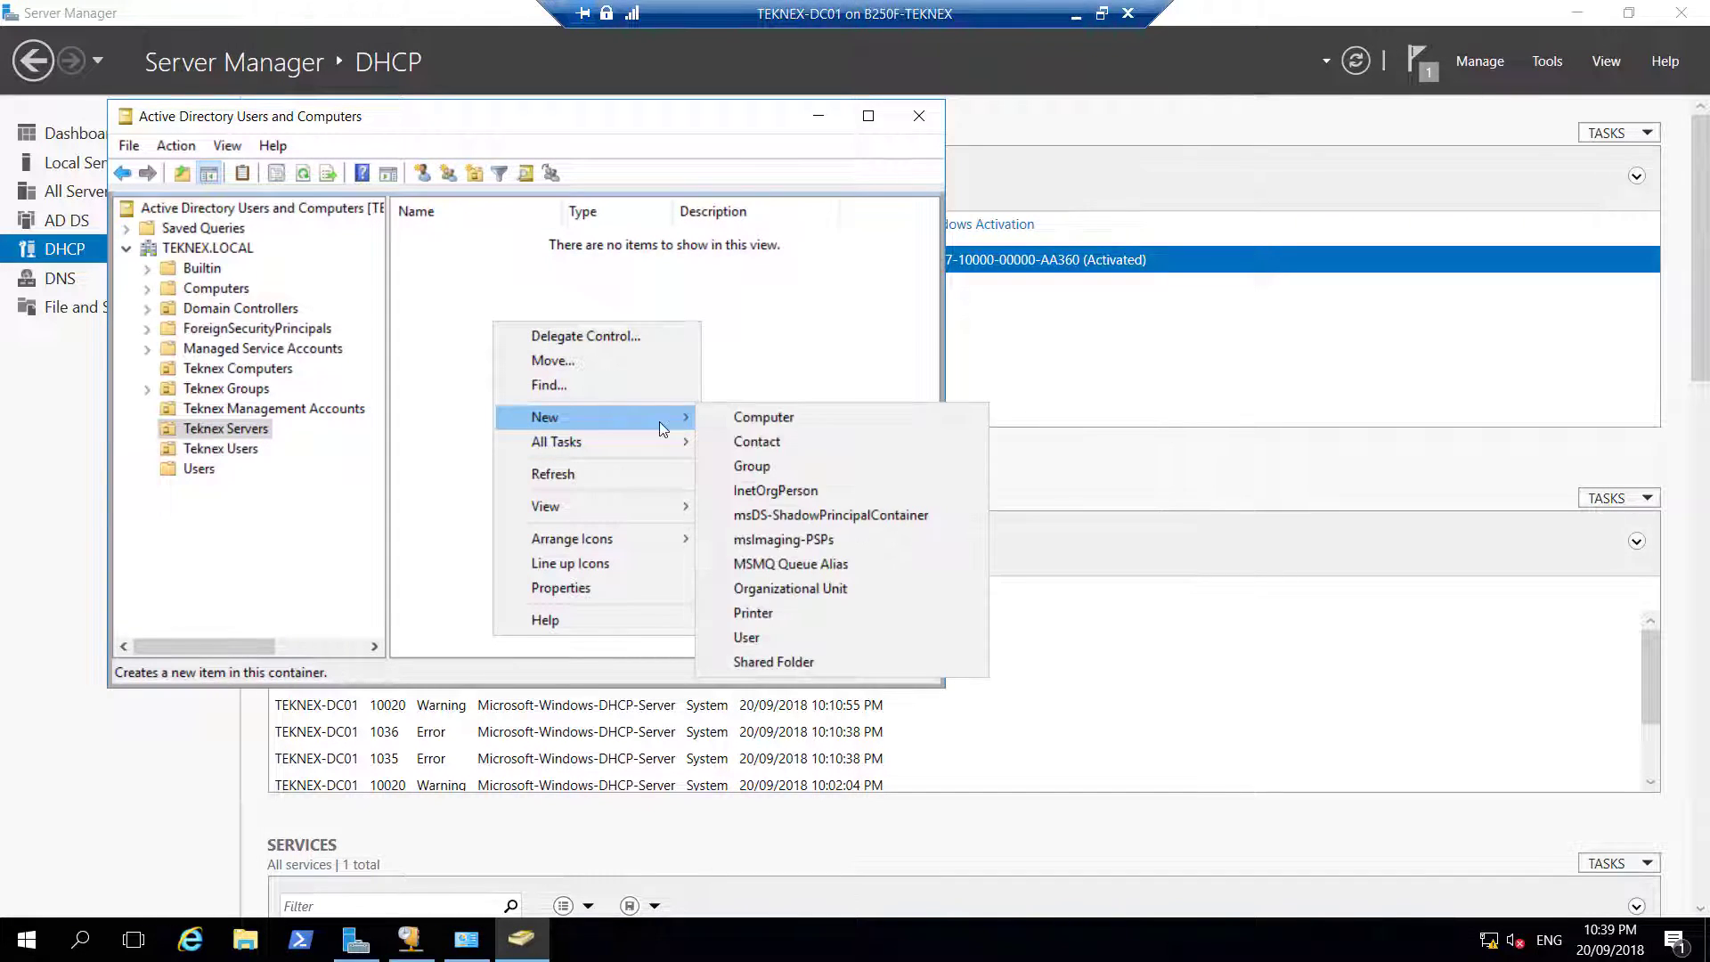
pyautogui.click(757, 418)
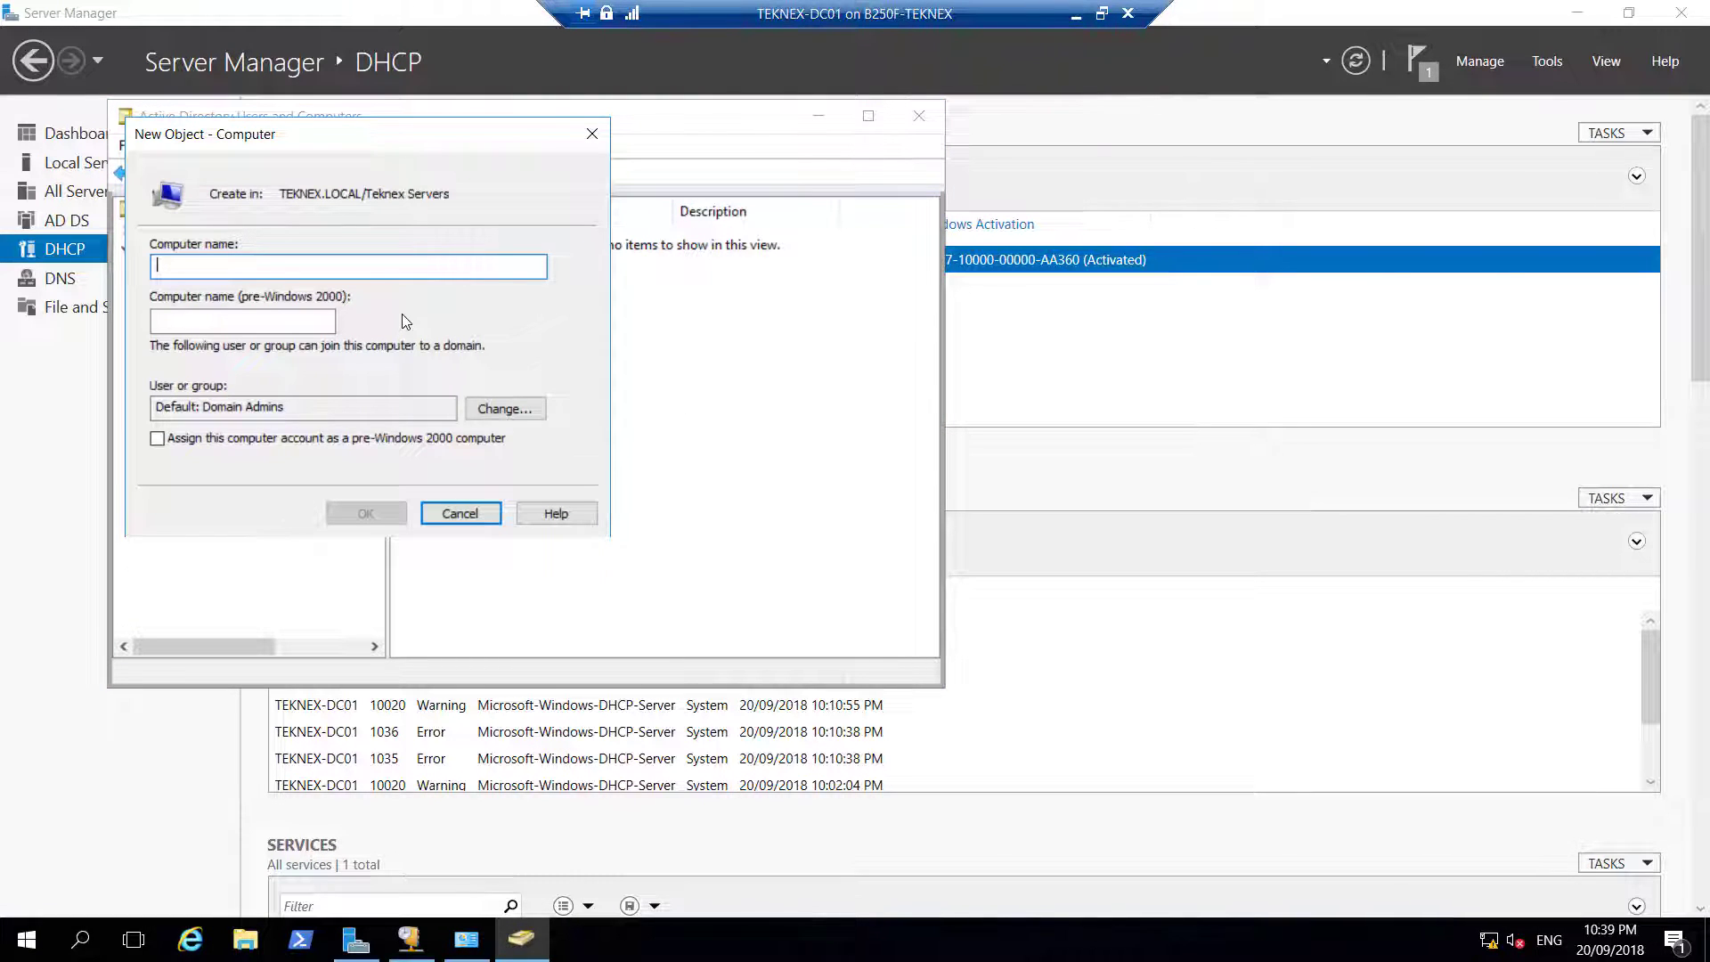
pyautogui.write('TEKNEX-SC01')
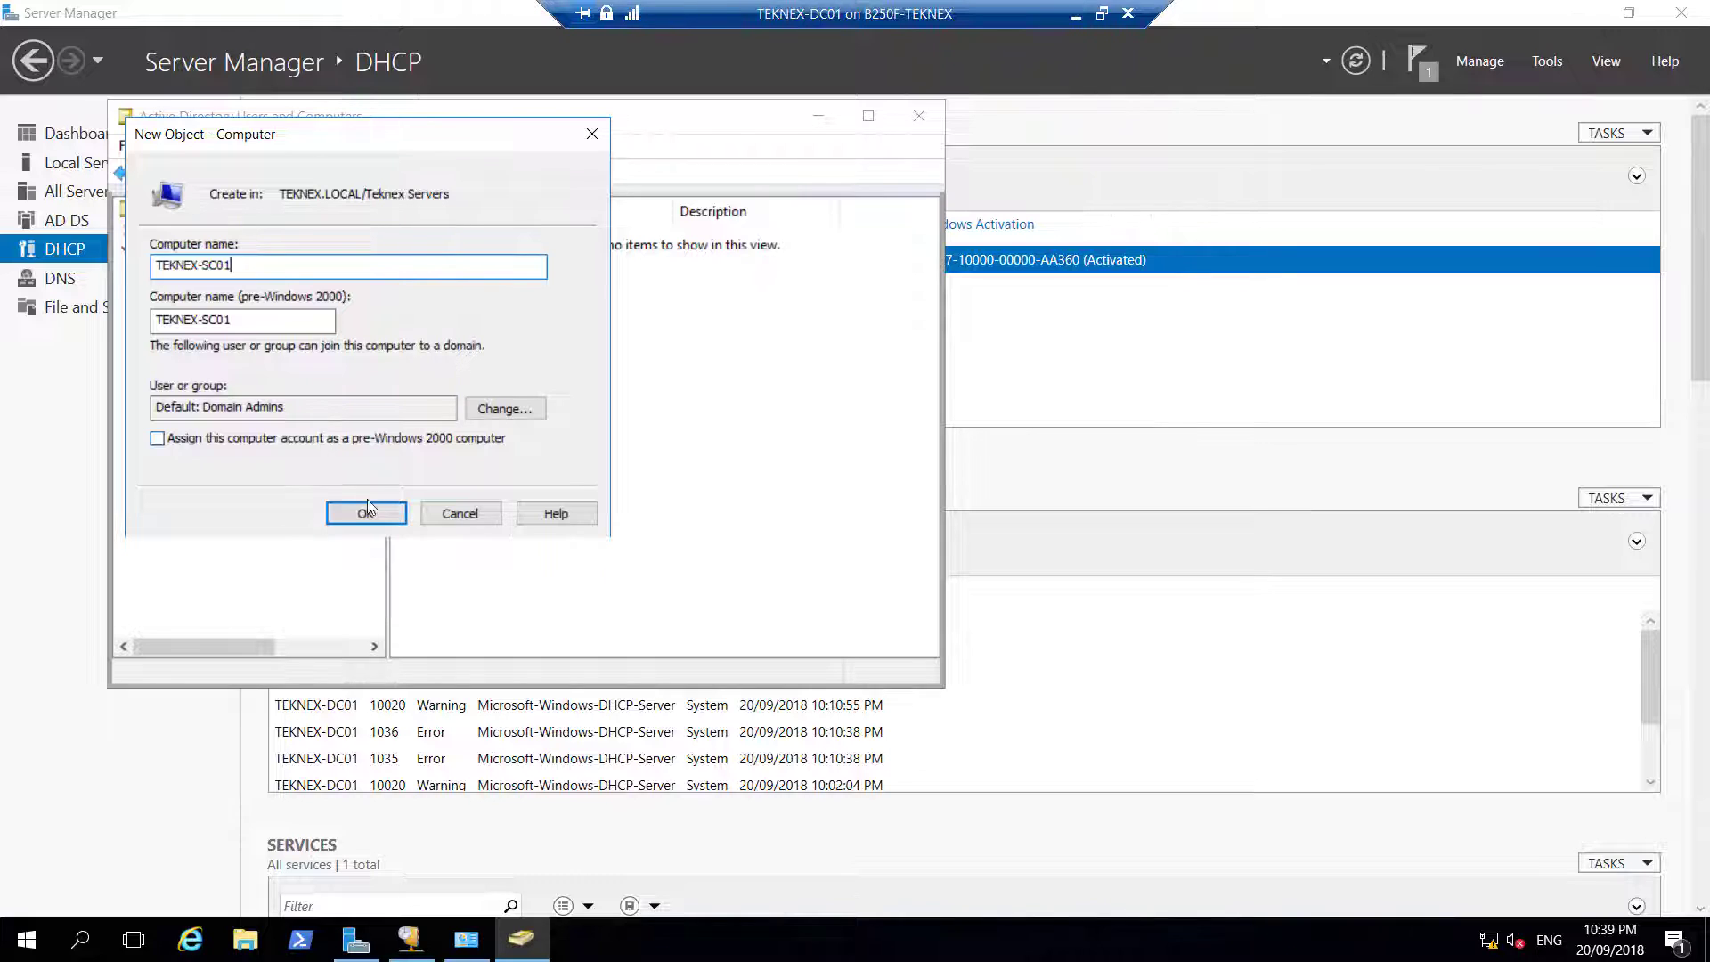
pyautogui.click(365, 513)
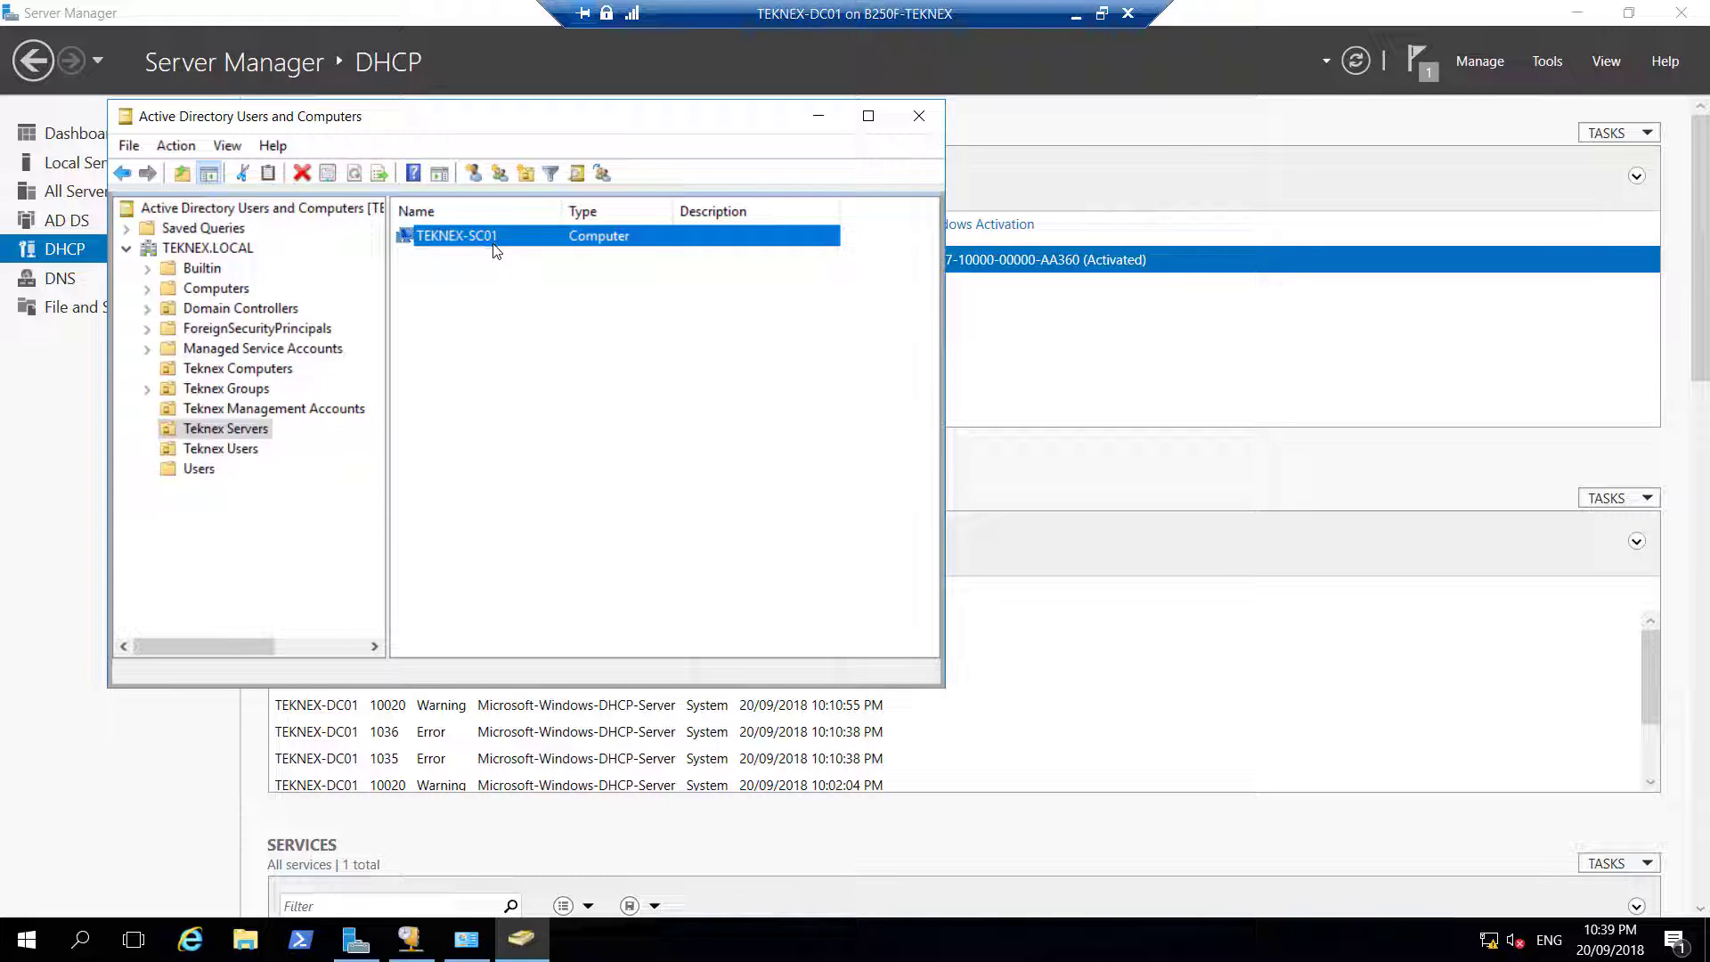
# Switch to the TEKNEX-SC01 VM, sign in with the Administrator password, and open Run
pyautogui.click(1076, 14)
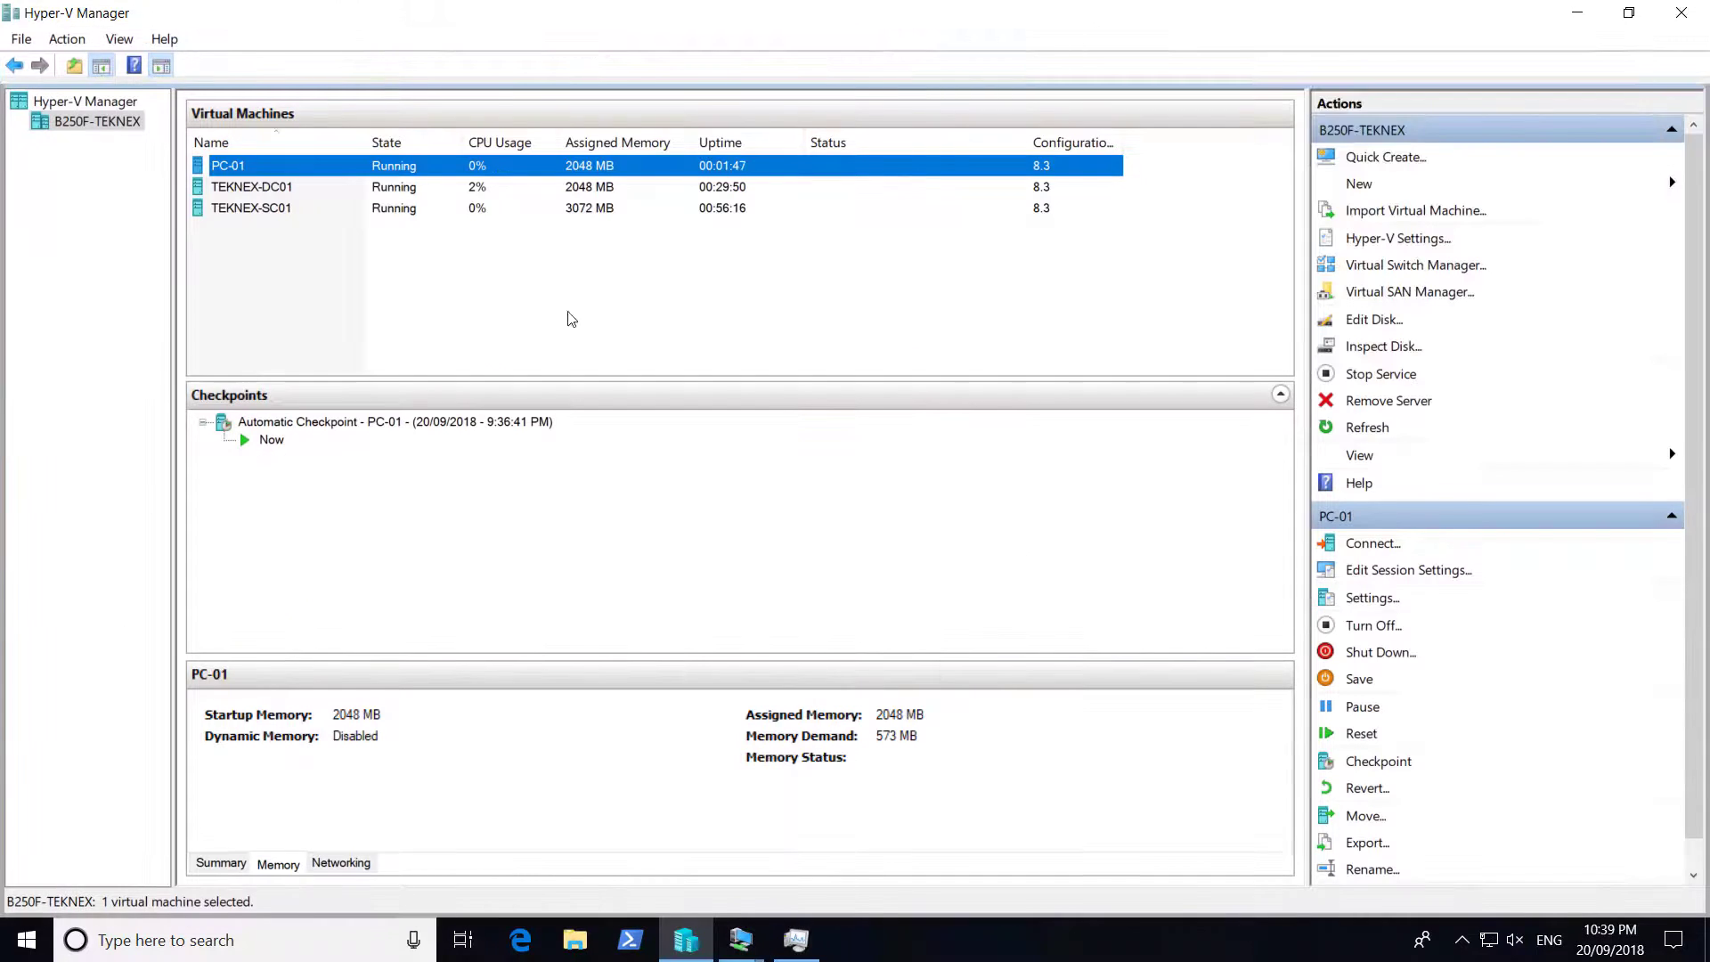
pyautogui.click(253, 210)
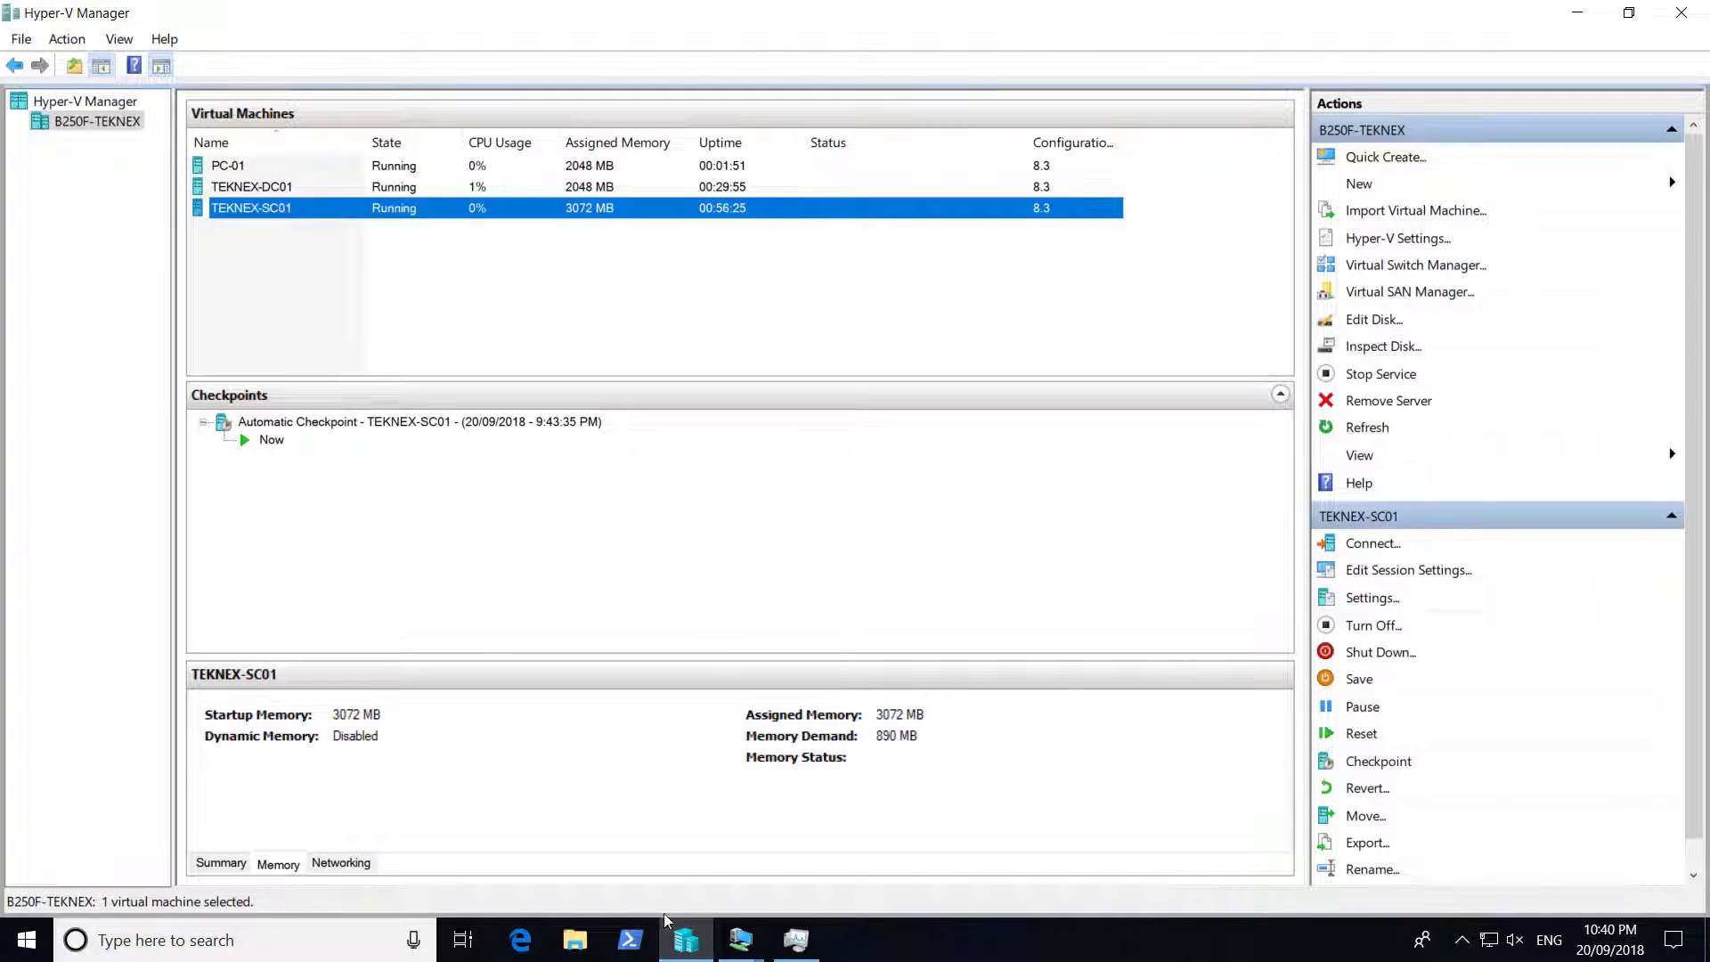
pyautogui.moveTo(741, 939)
pyautogui.click(641, 766)
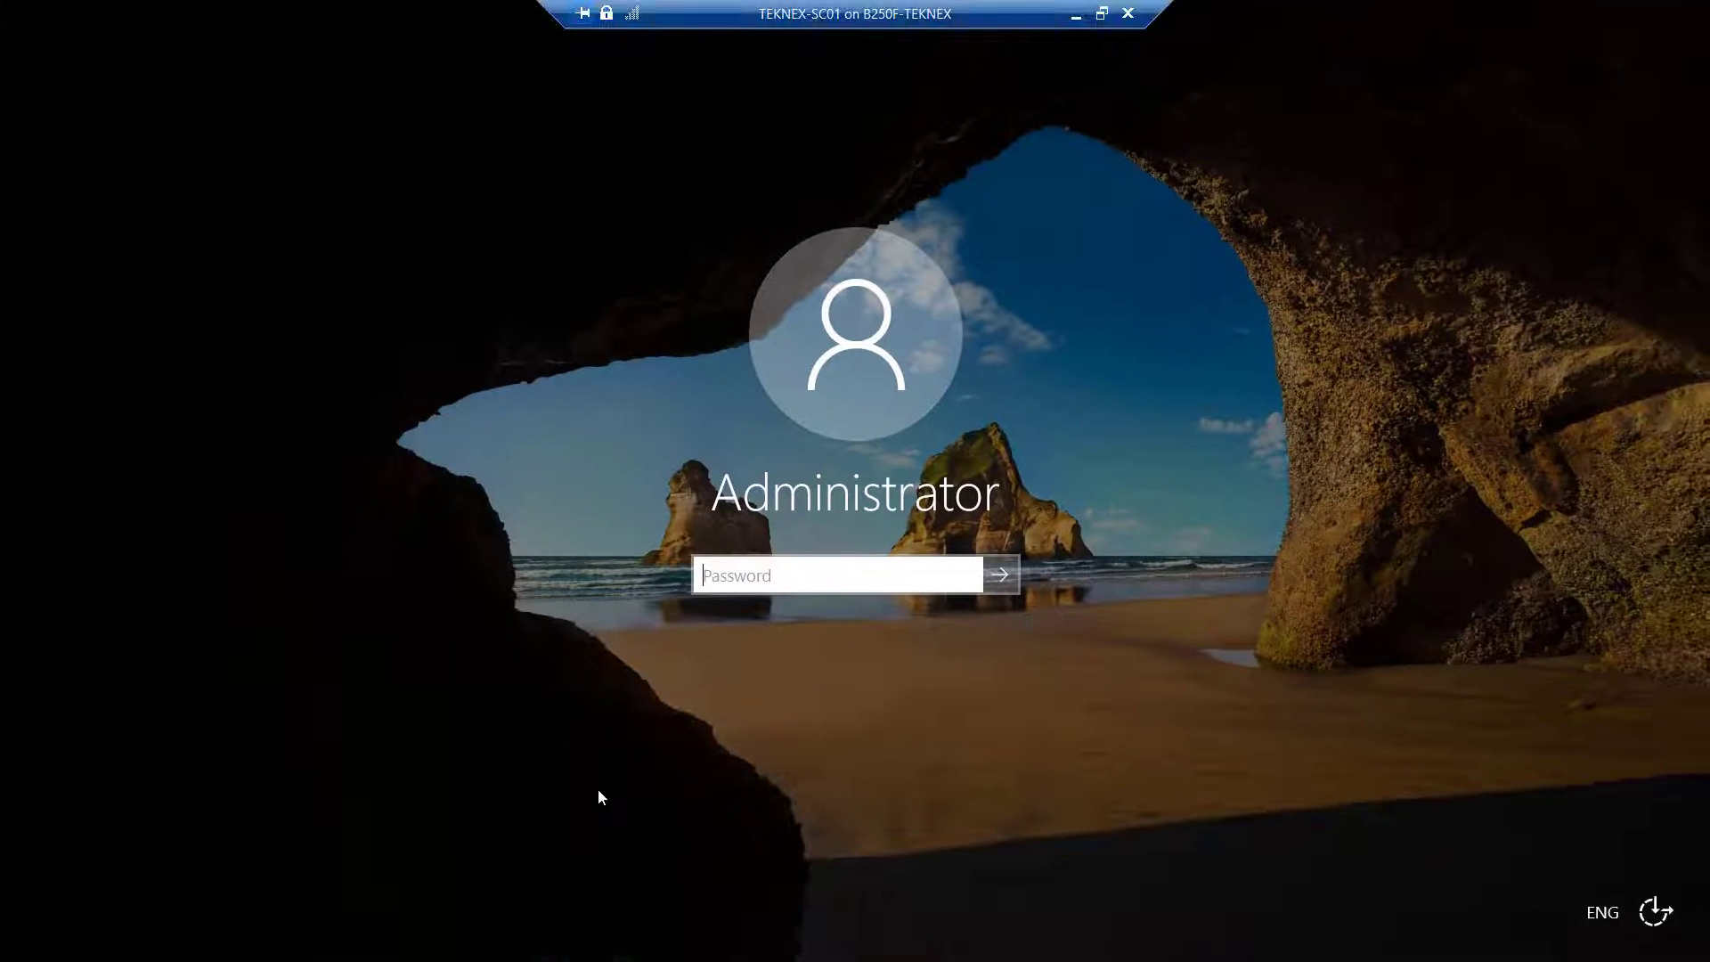
pyautogui.write('**************')
pyautogui.press('Return')
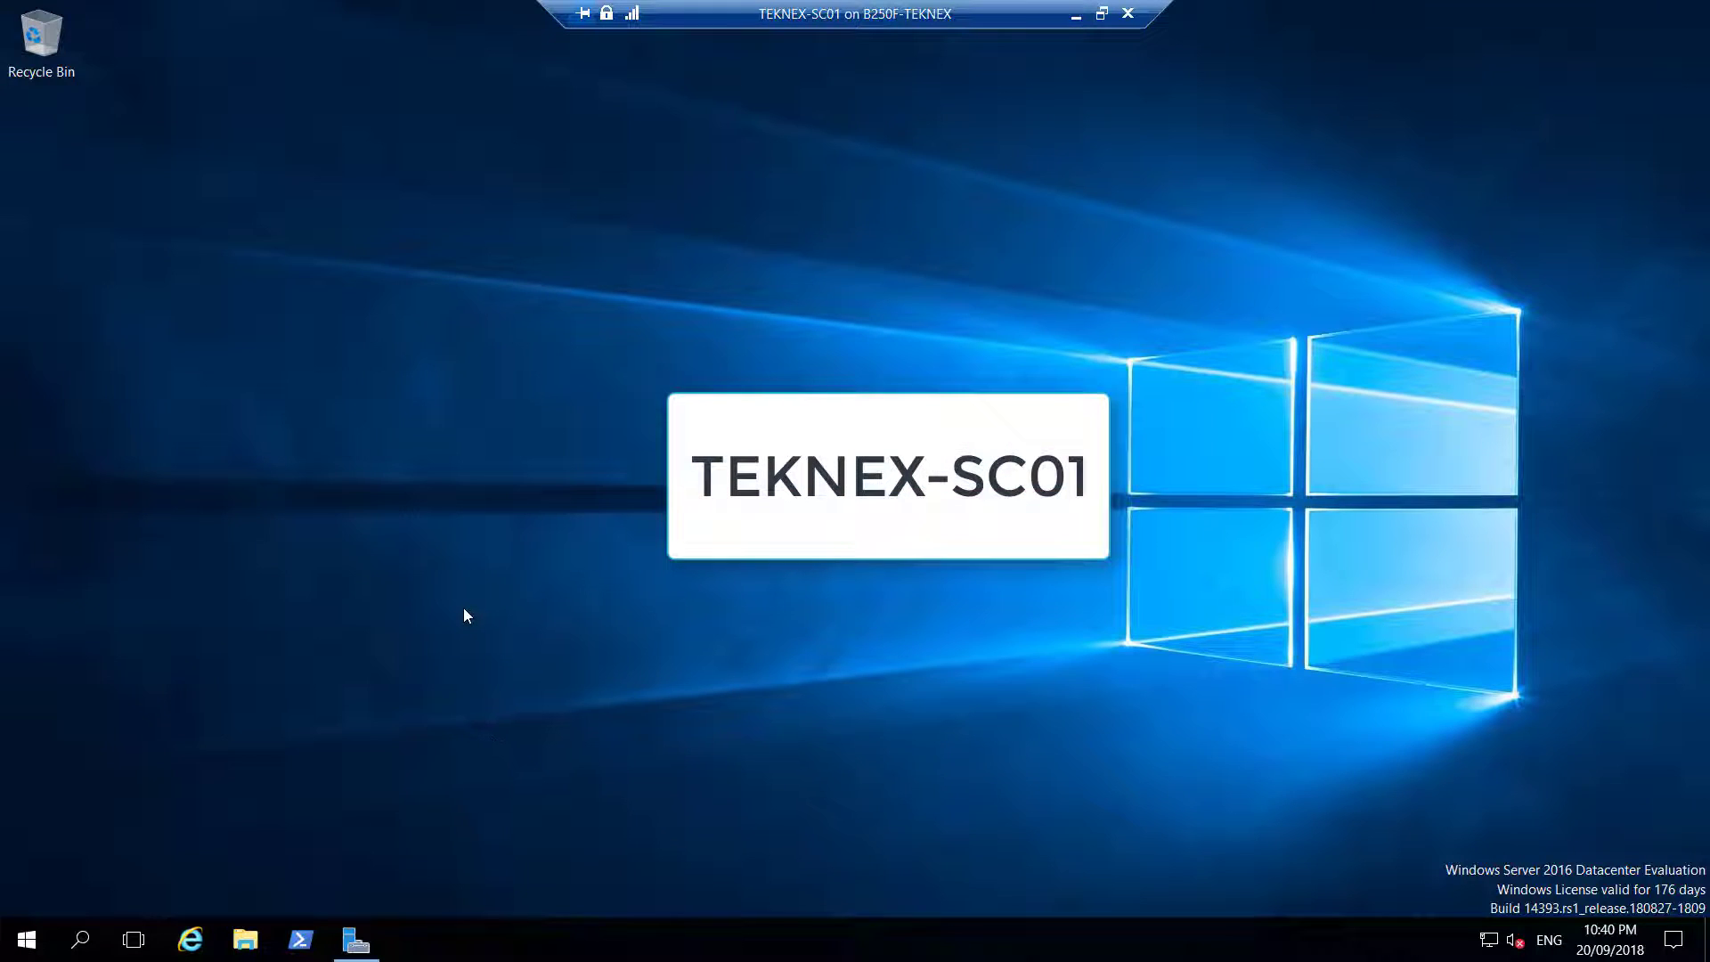
pyautogui.press('super+r')
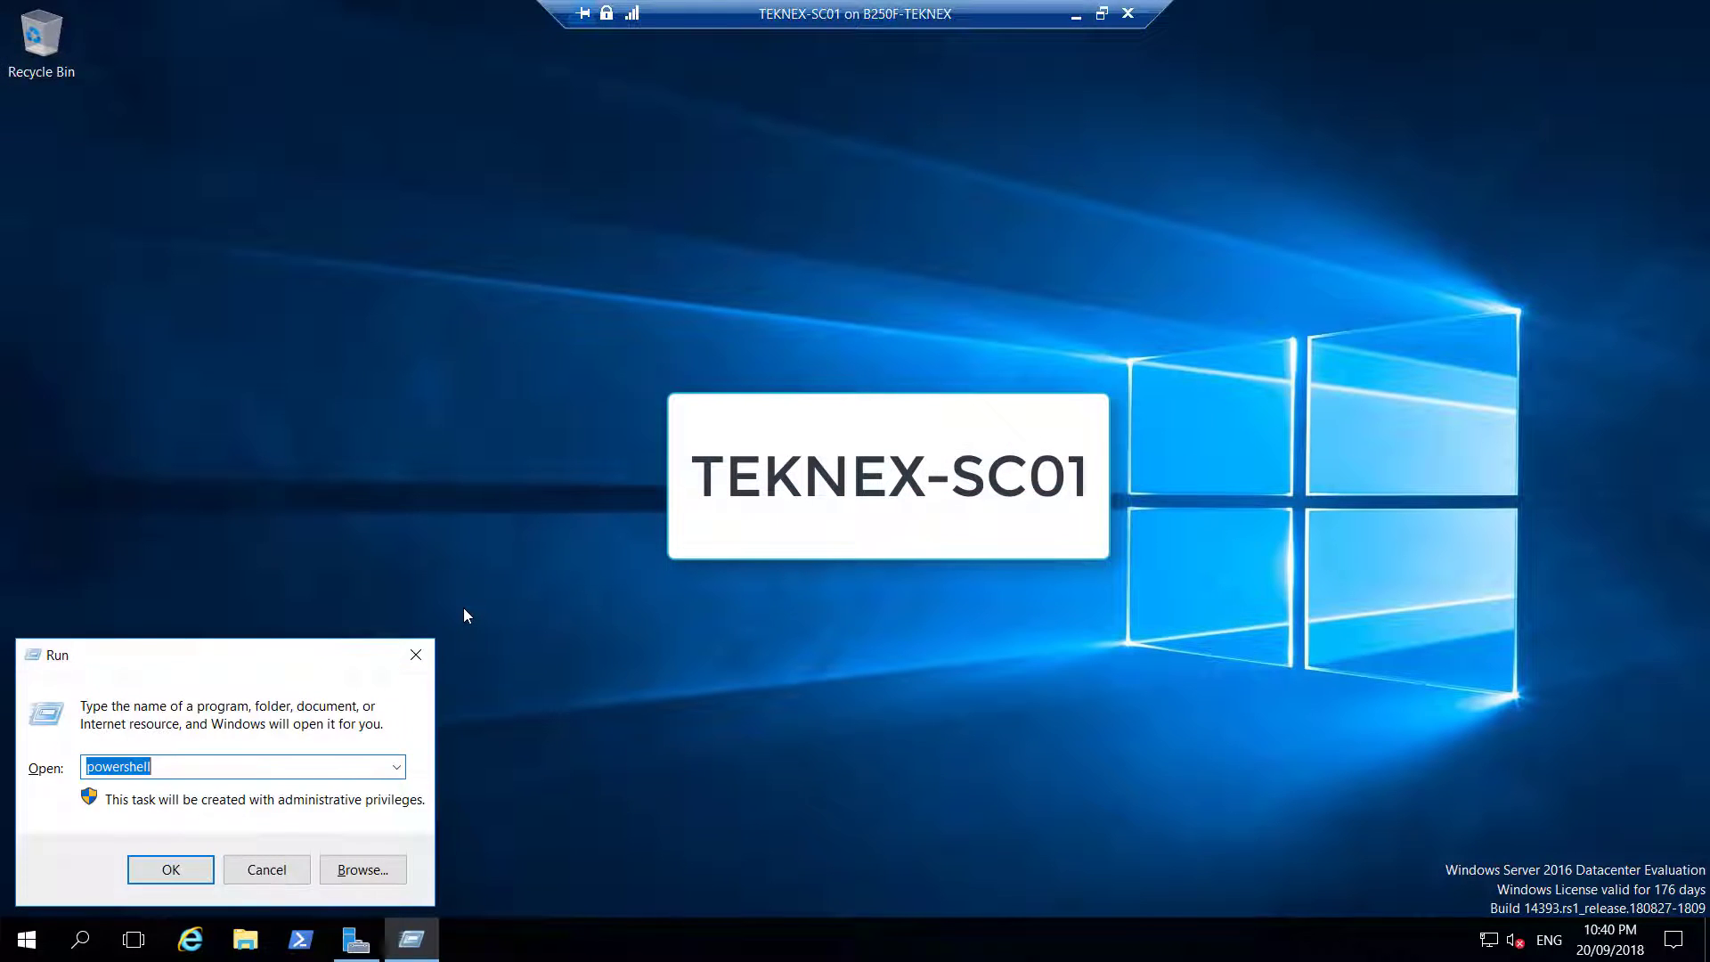
# Open Network Connections with ncpa.cpl and disable the Ethernet adapter
pyautogui.write('ncpa.cpl')
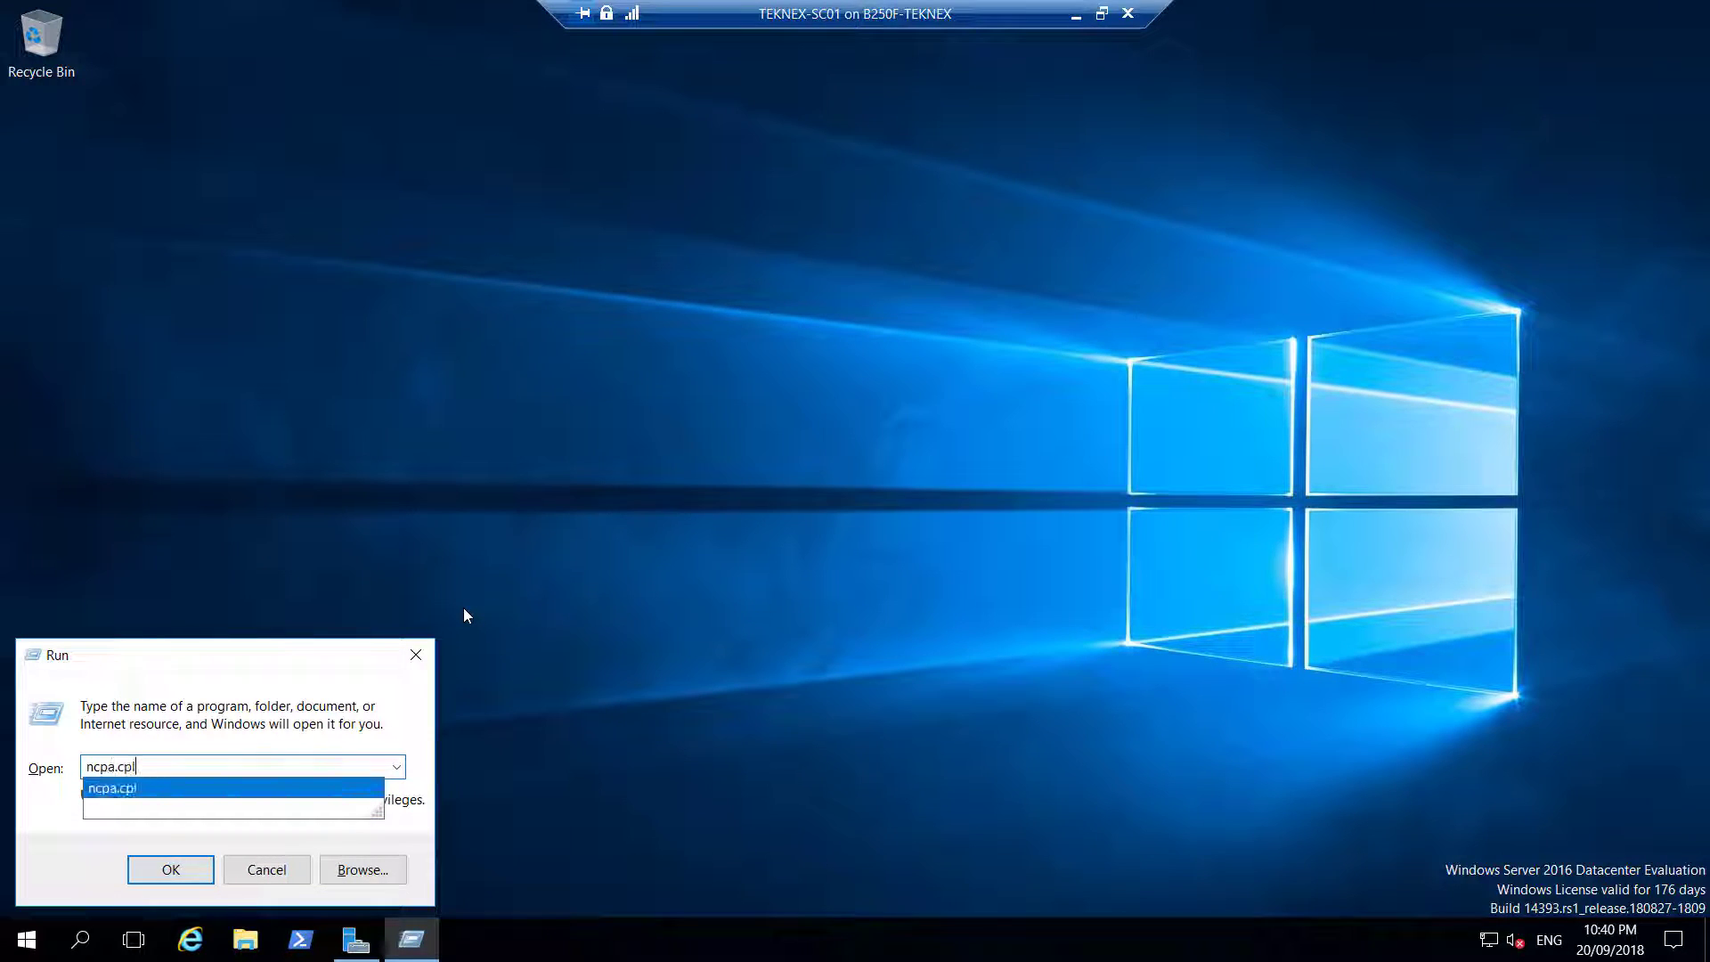
pyautogui.press('Return')
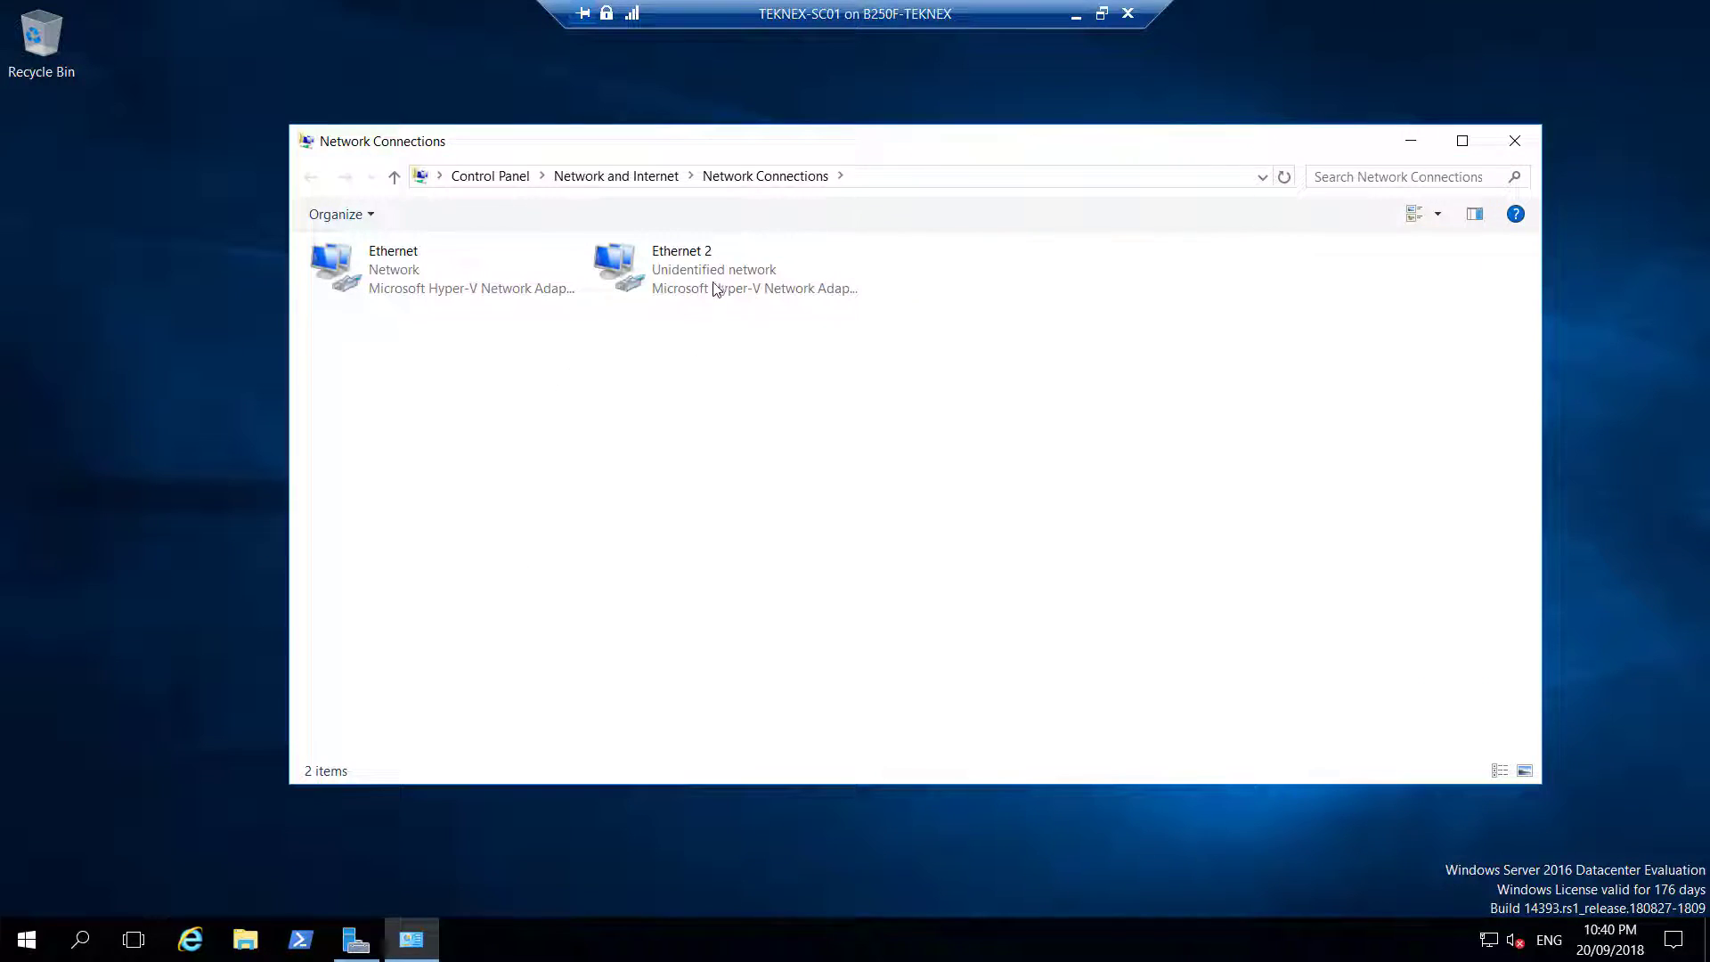
pyautogui.click(711, 287)
pyautogui.click(411, 286)
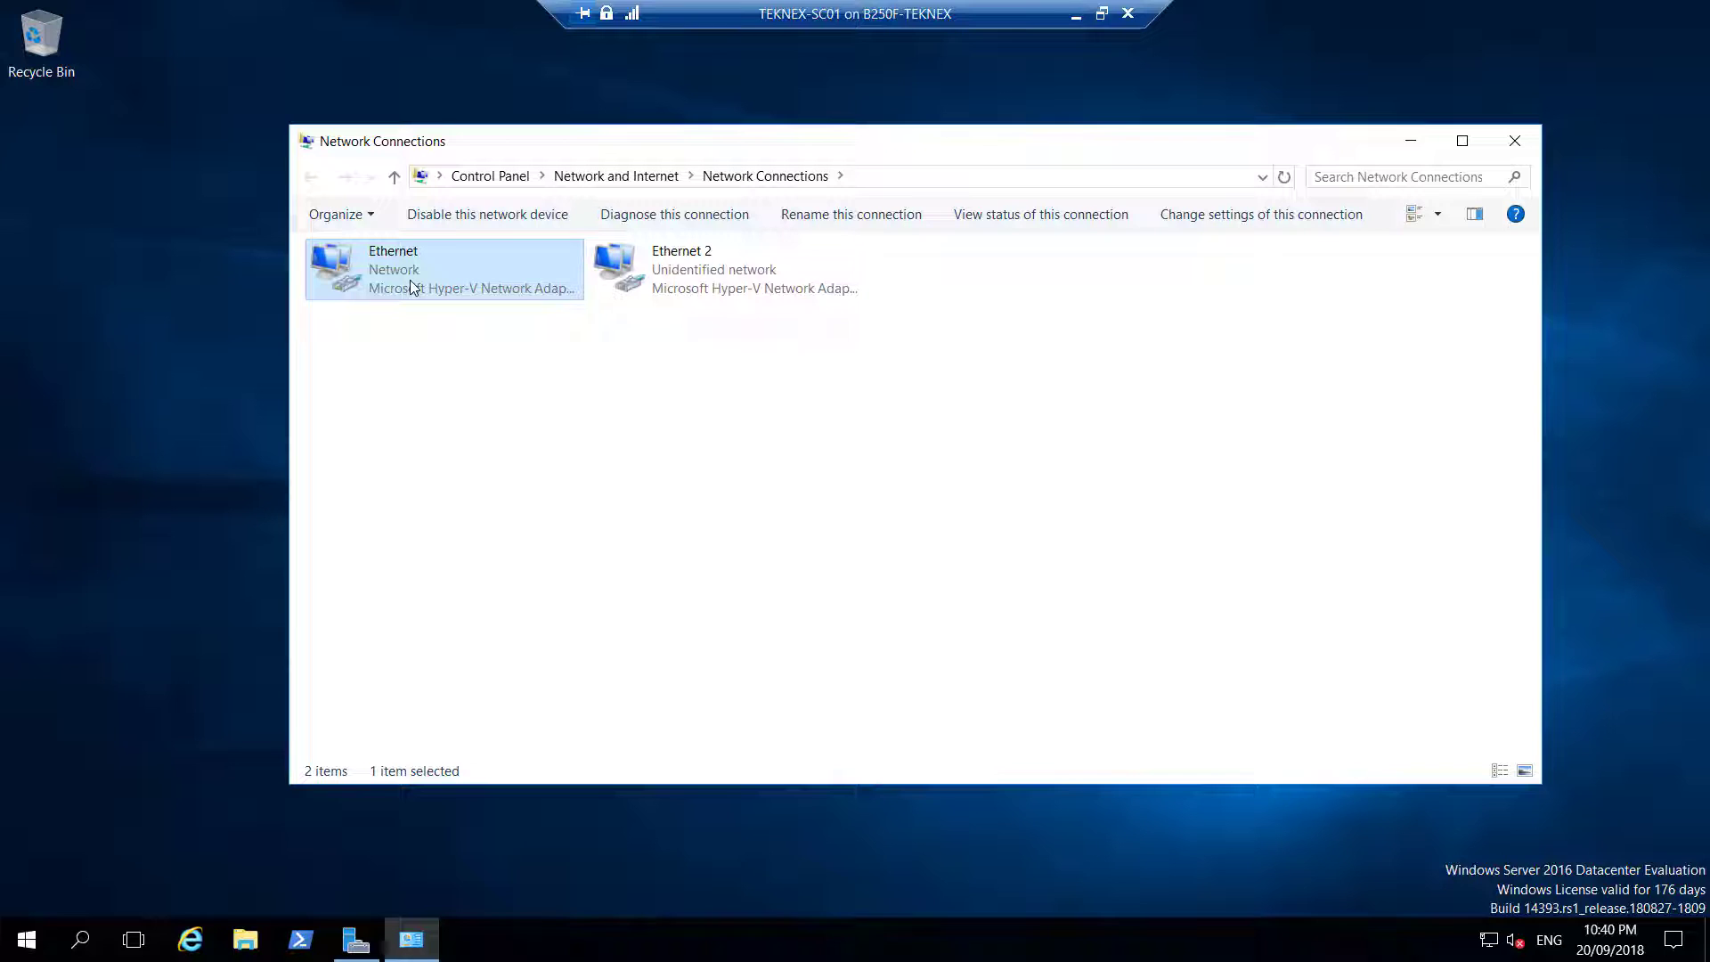
pyautogui.rightClick(411, 285)
pyautogui.click(467, 295)
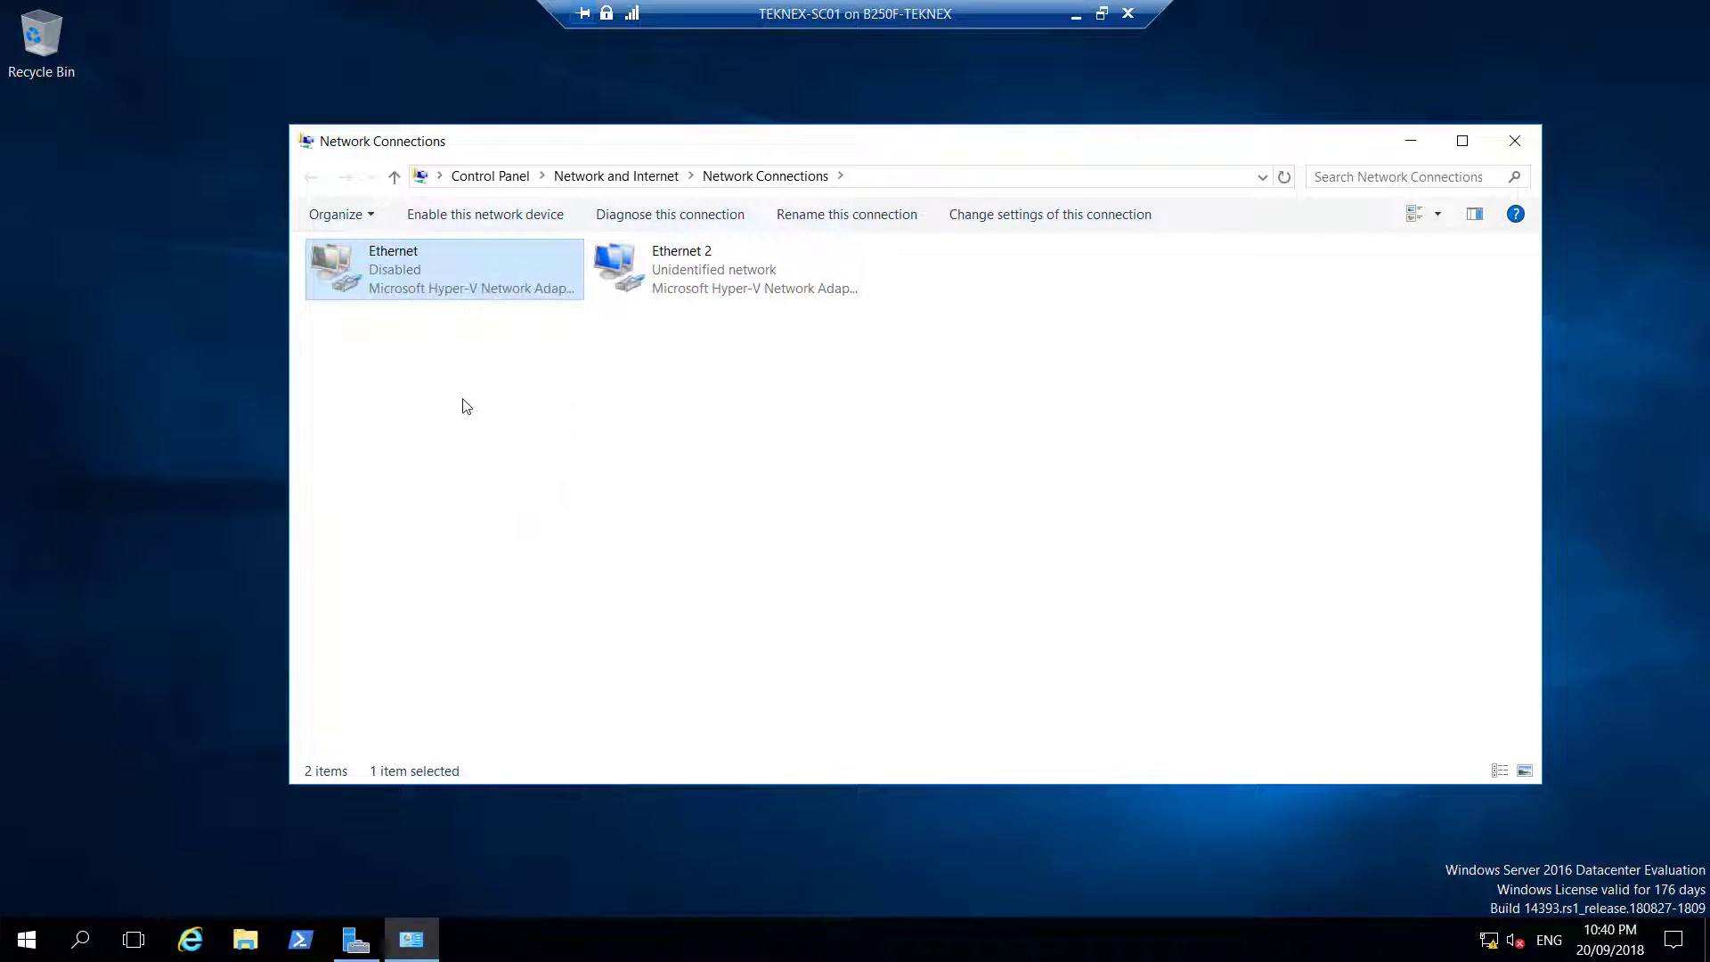
# Set Ethernet 2's IPv4 preferred DNS server to 10.0.0.2 and apply it
pyautogui.click(752, 269)
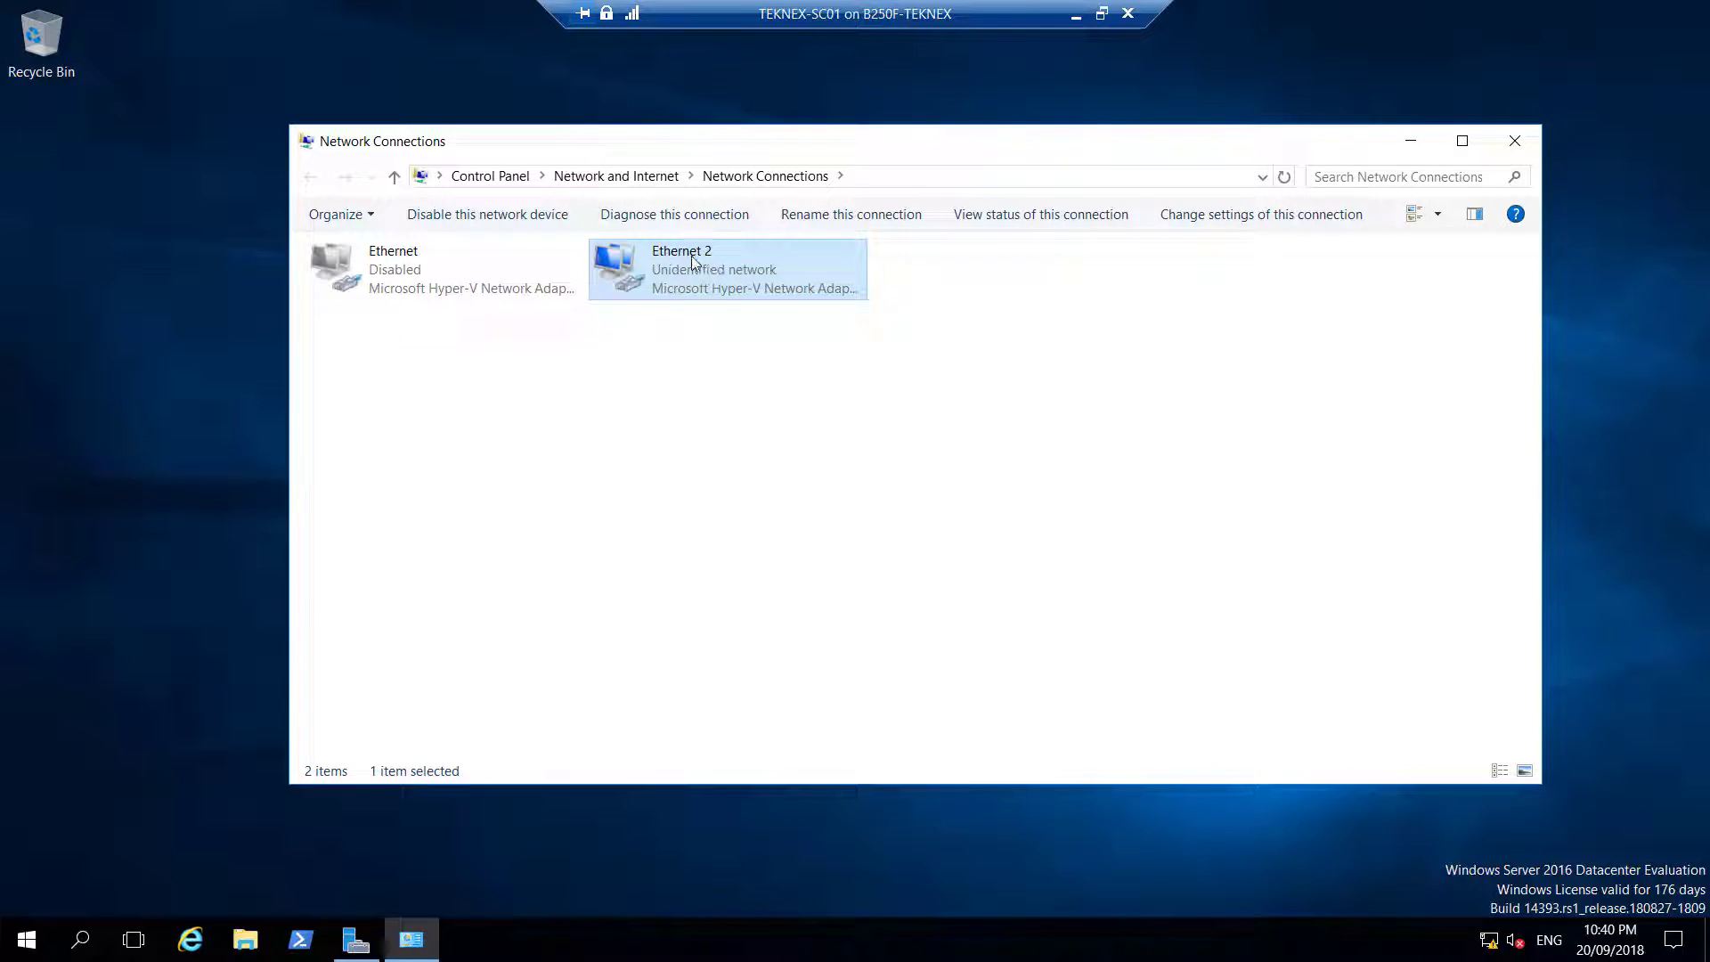
pyautogui.doubleClick(695, 264)
pyautogui.click(731, 650)
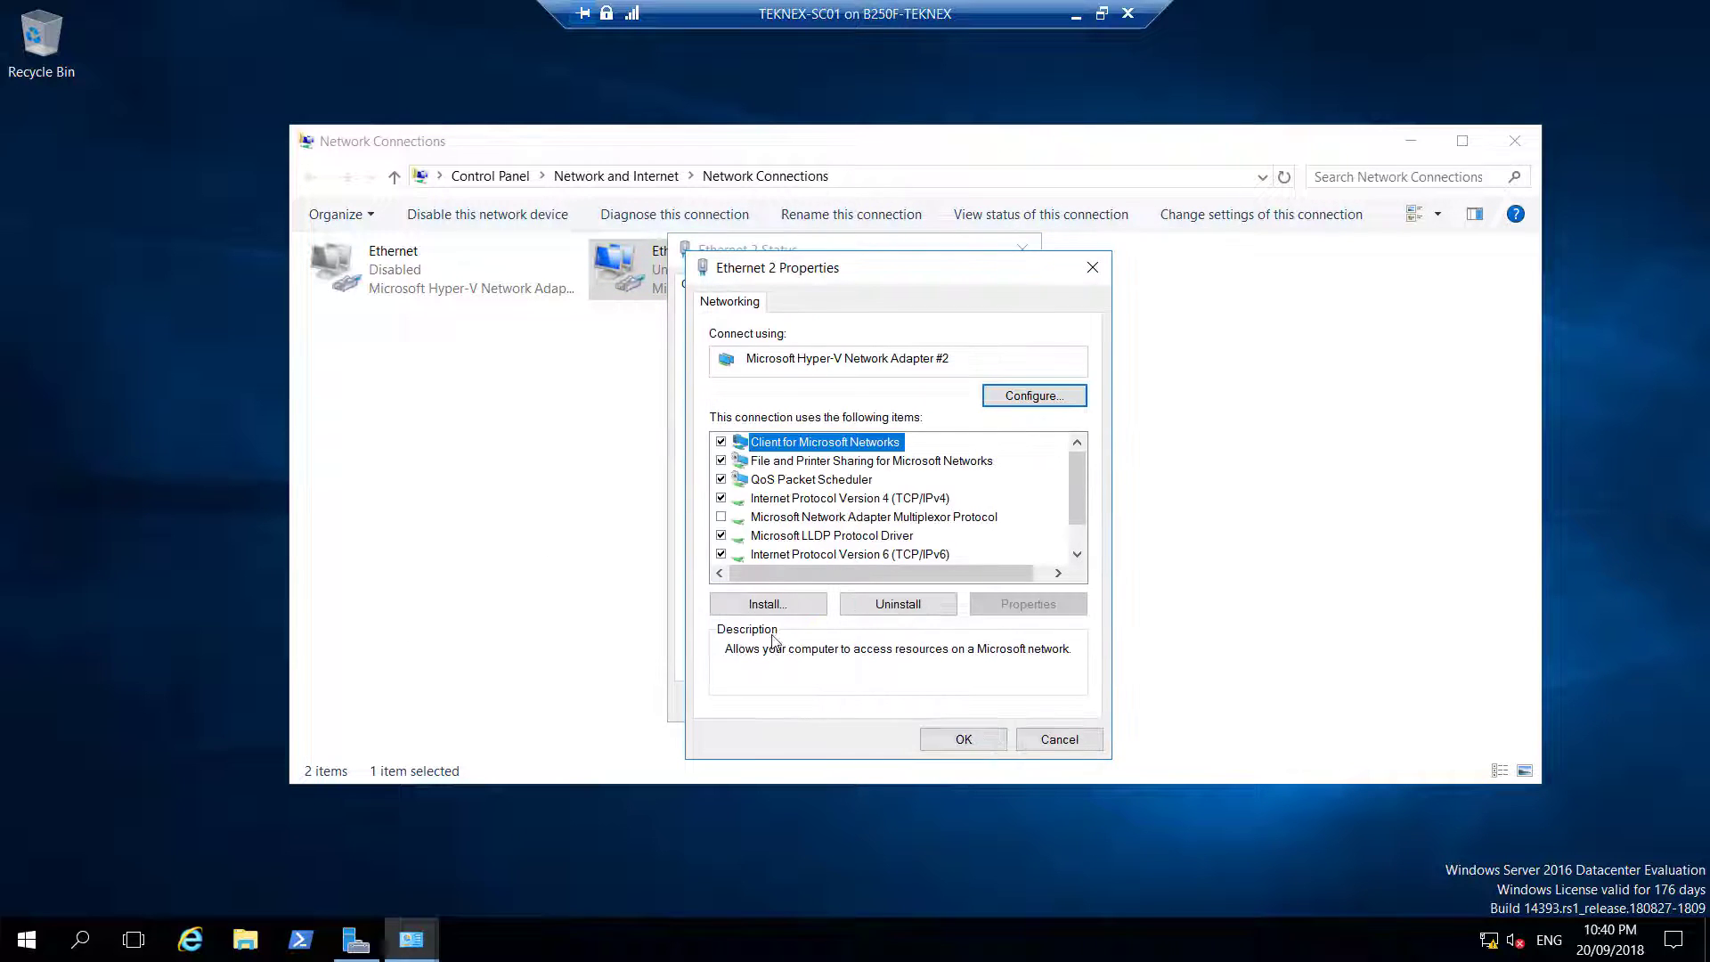
pyautogui.click(877, 498)
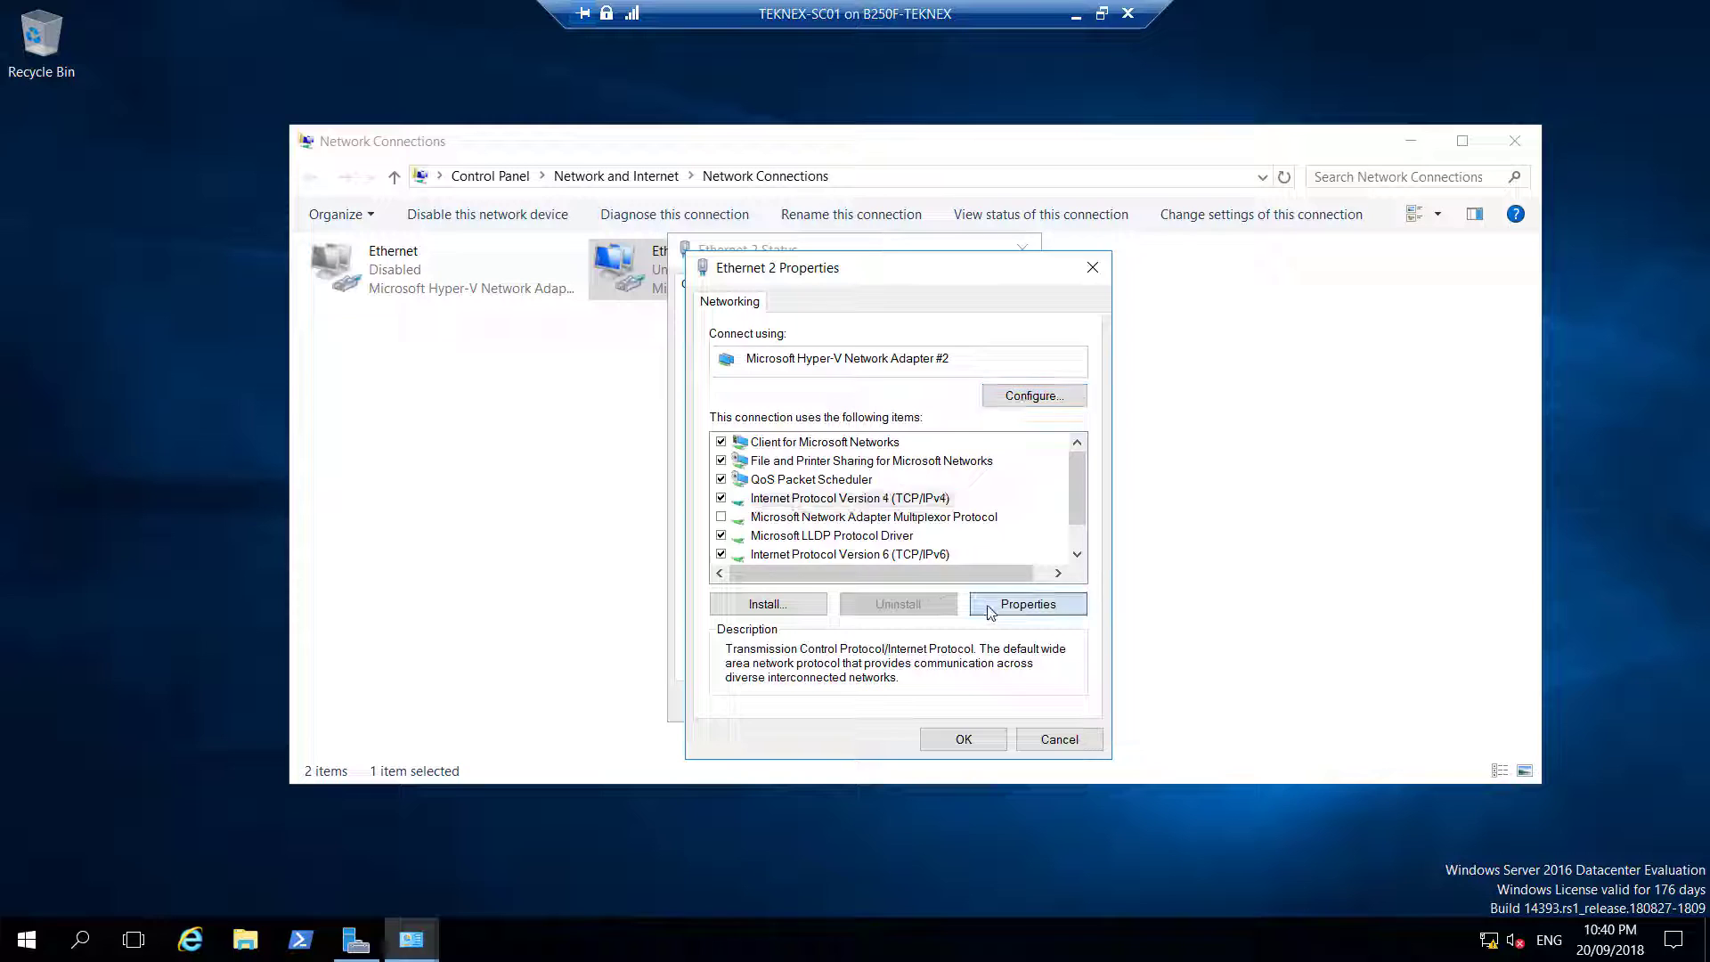
pyautogui.click(1024, 604)
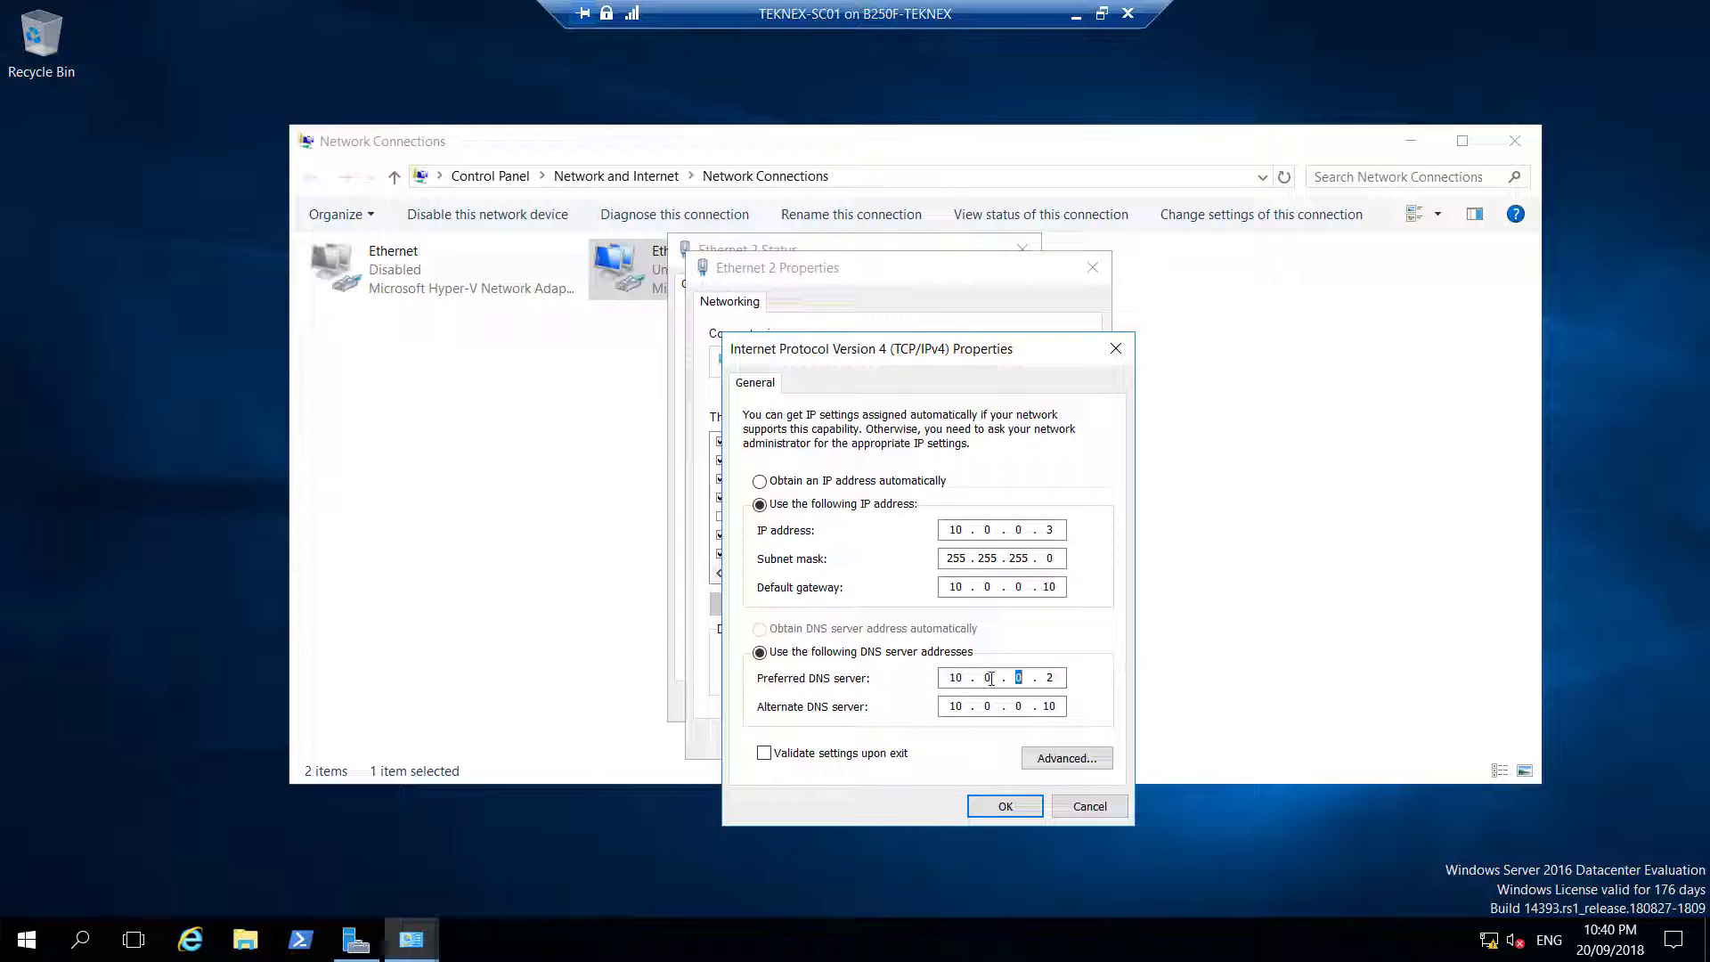
pyautogui.write('0')
pyautogui.click(1115, 348)
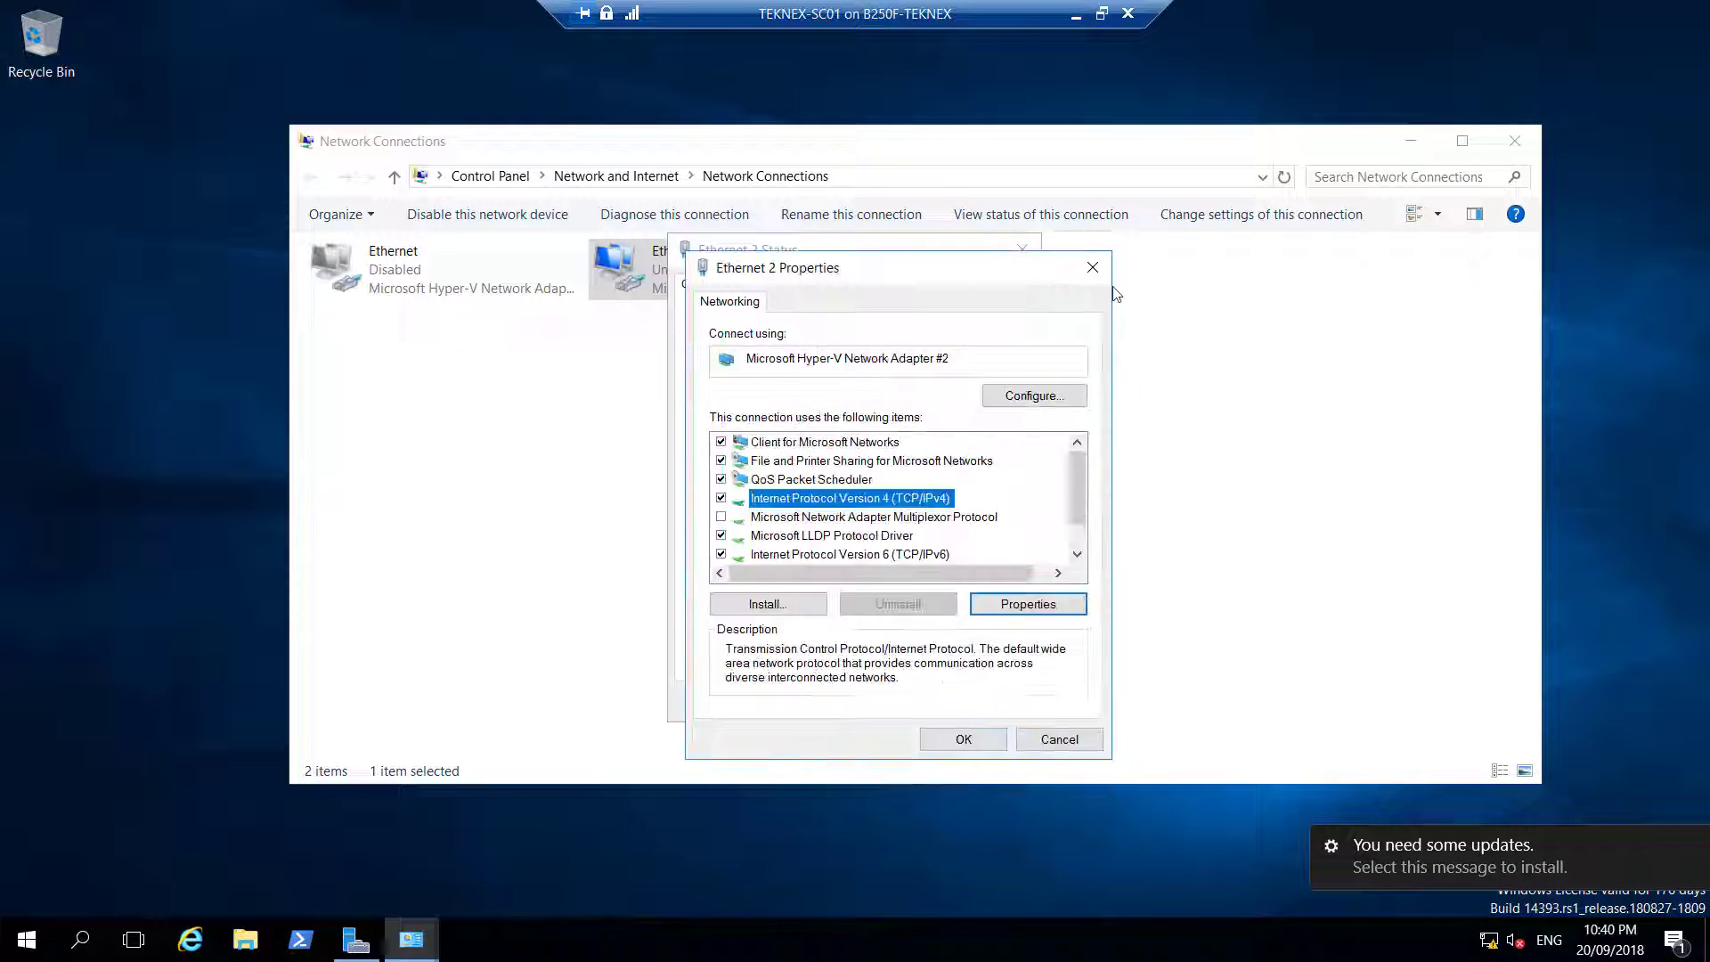
pyautogui.click(1093, 267)
# In Command Prompt, ping 10.0.0.2, stop it, then ping teknex.local to confirm replies
pyautogui.press('super+r')
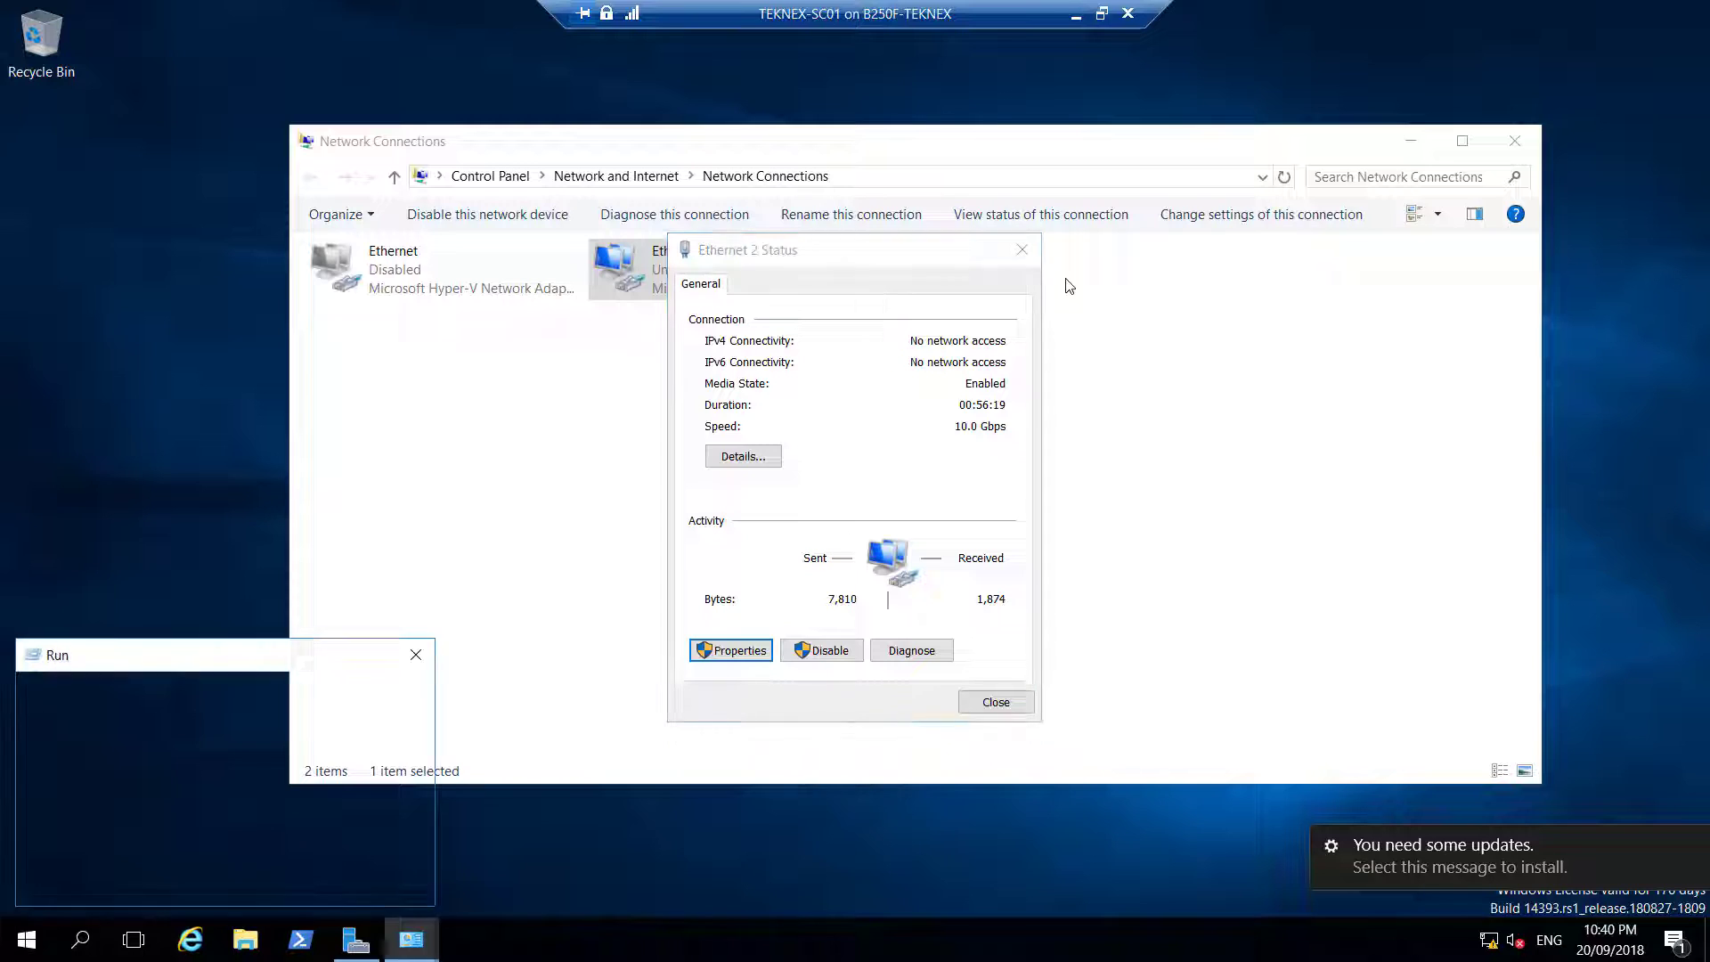
pyautogui.write('cmd')
pyautogui.press('Return')
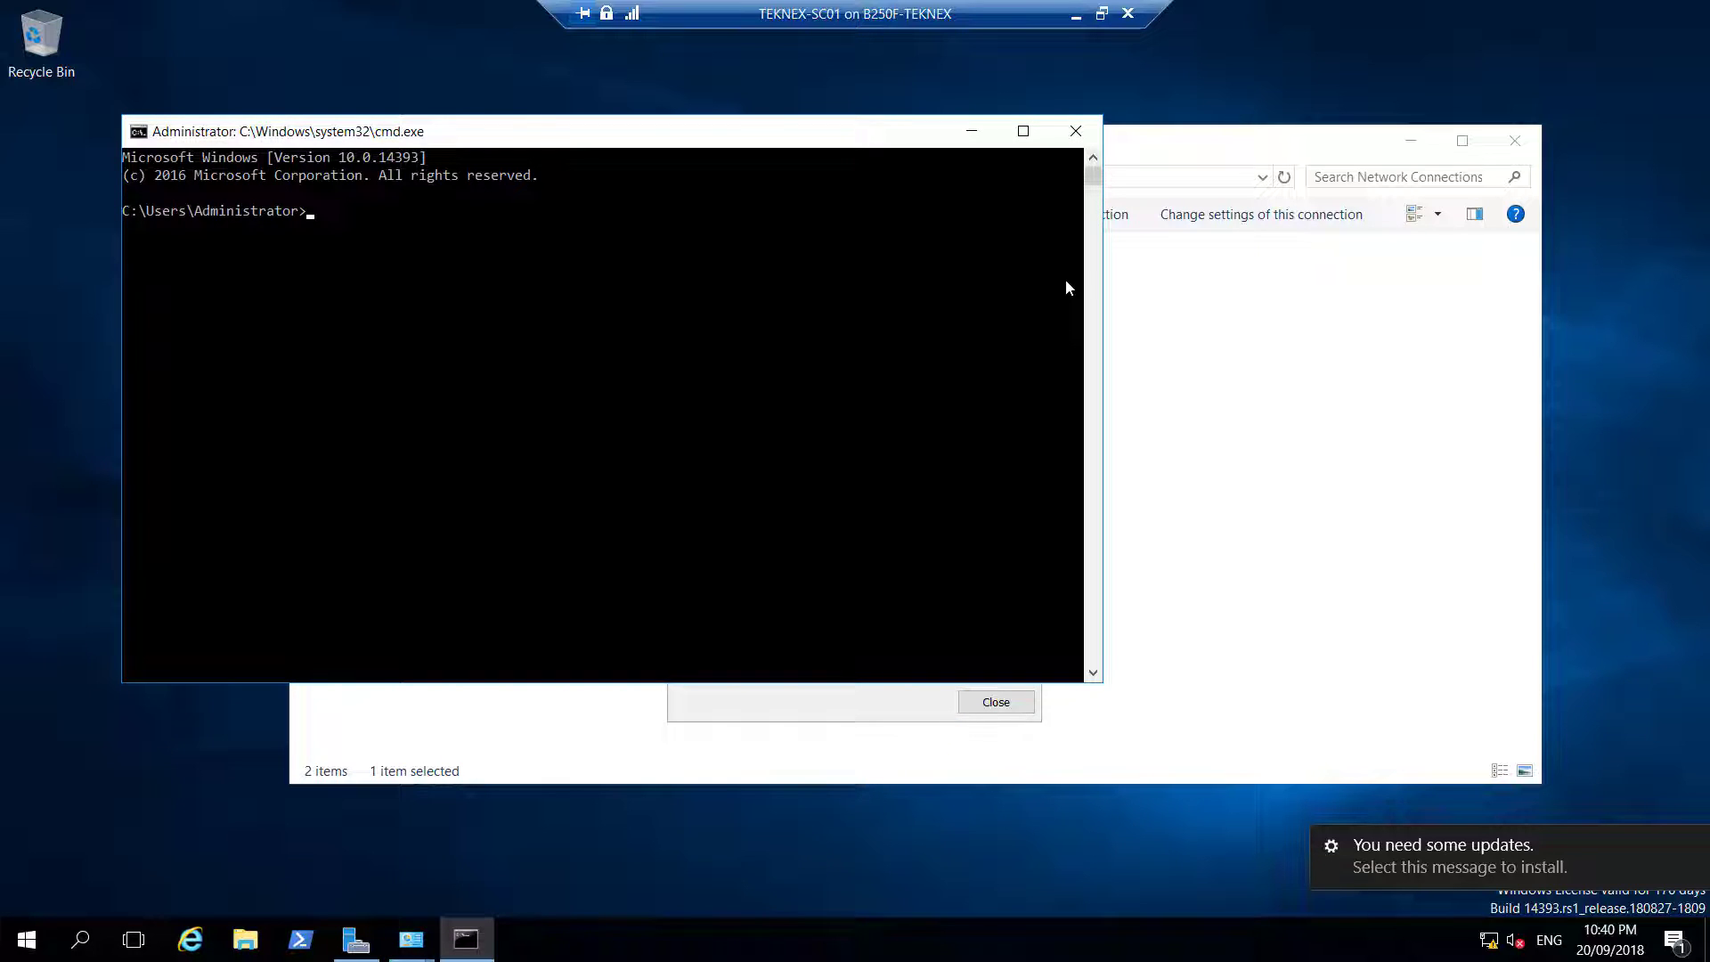
pyautogui.write('ping 10.0.0.2')
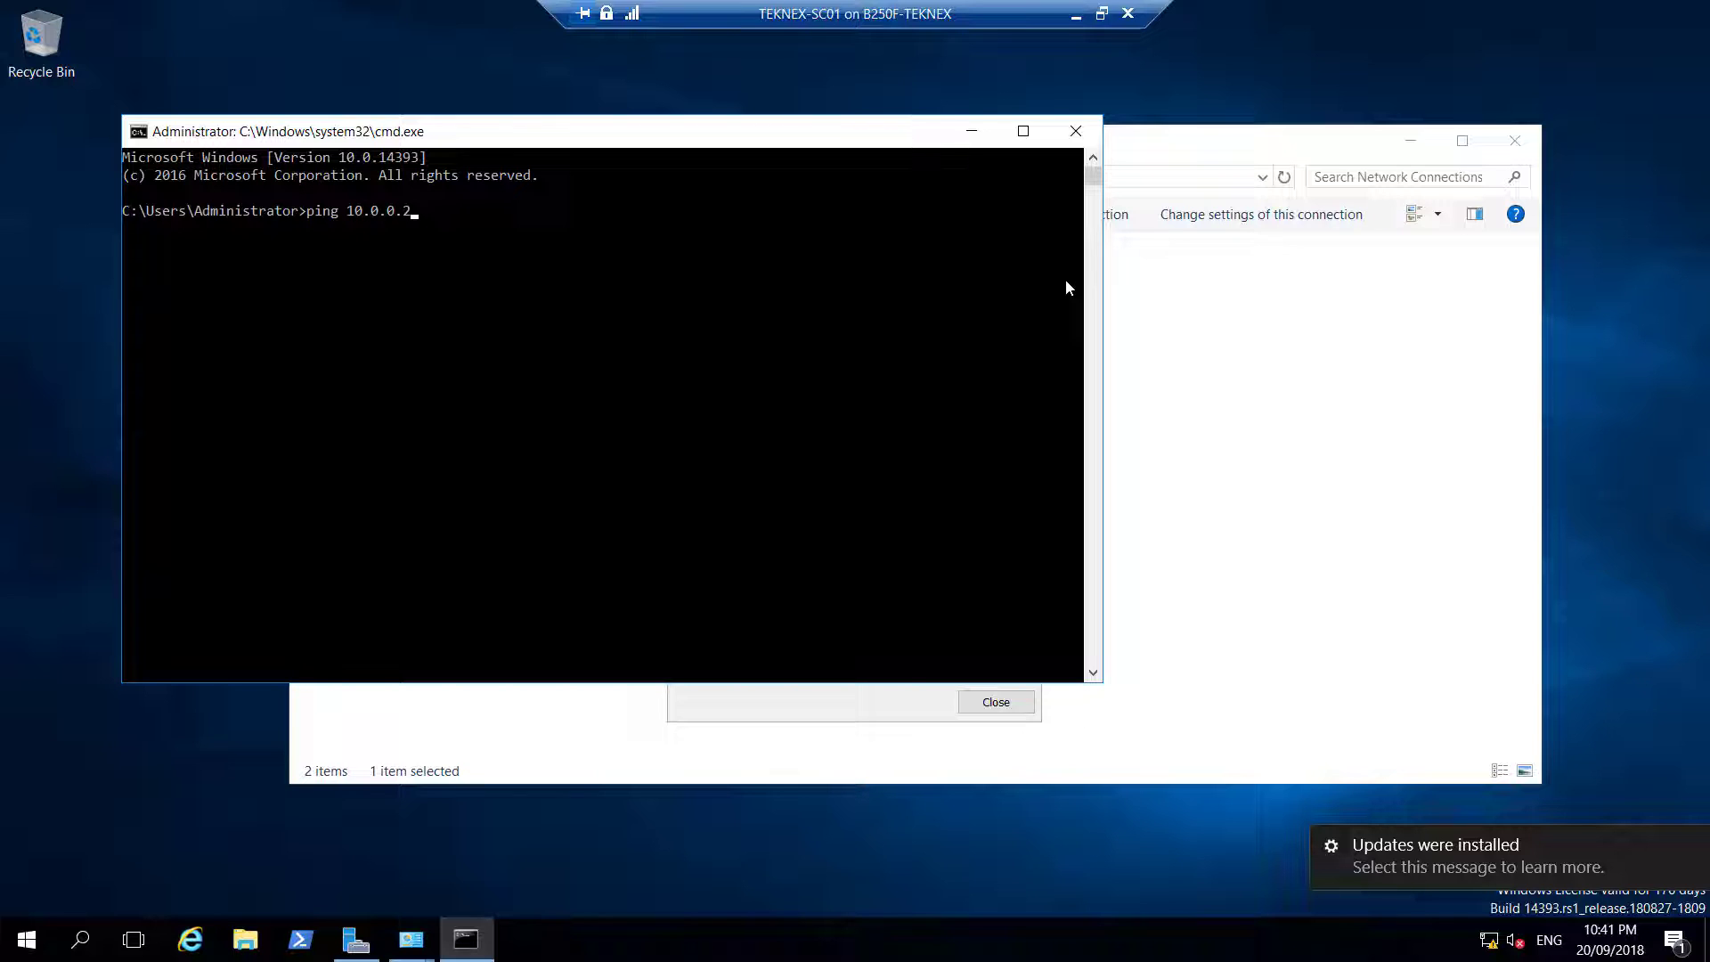
pyautogui.press('Return')
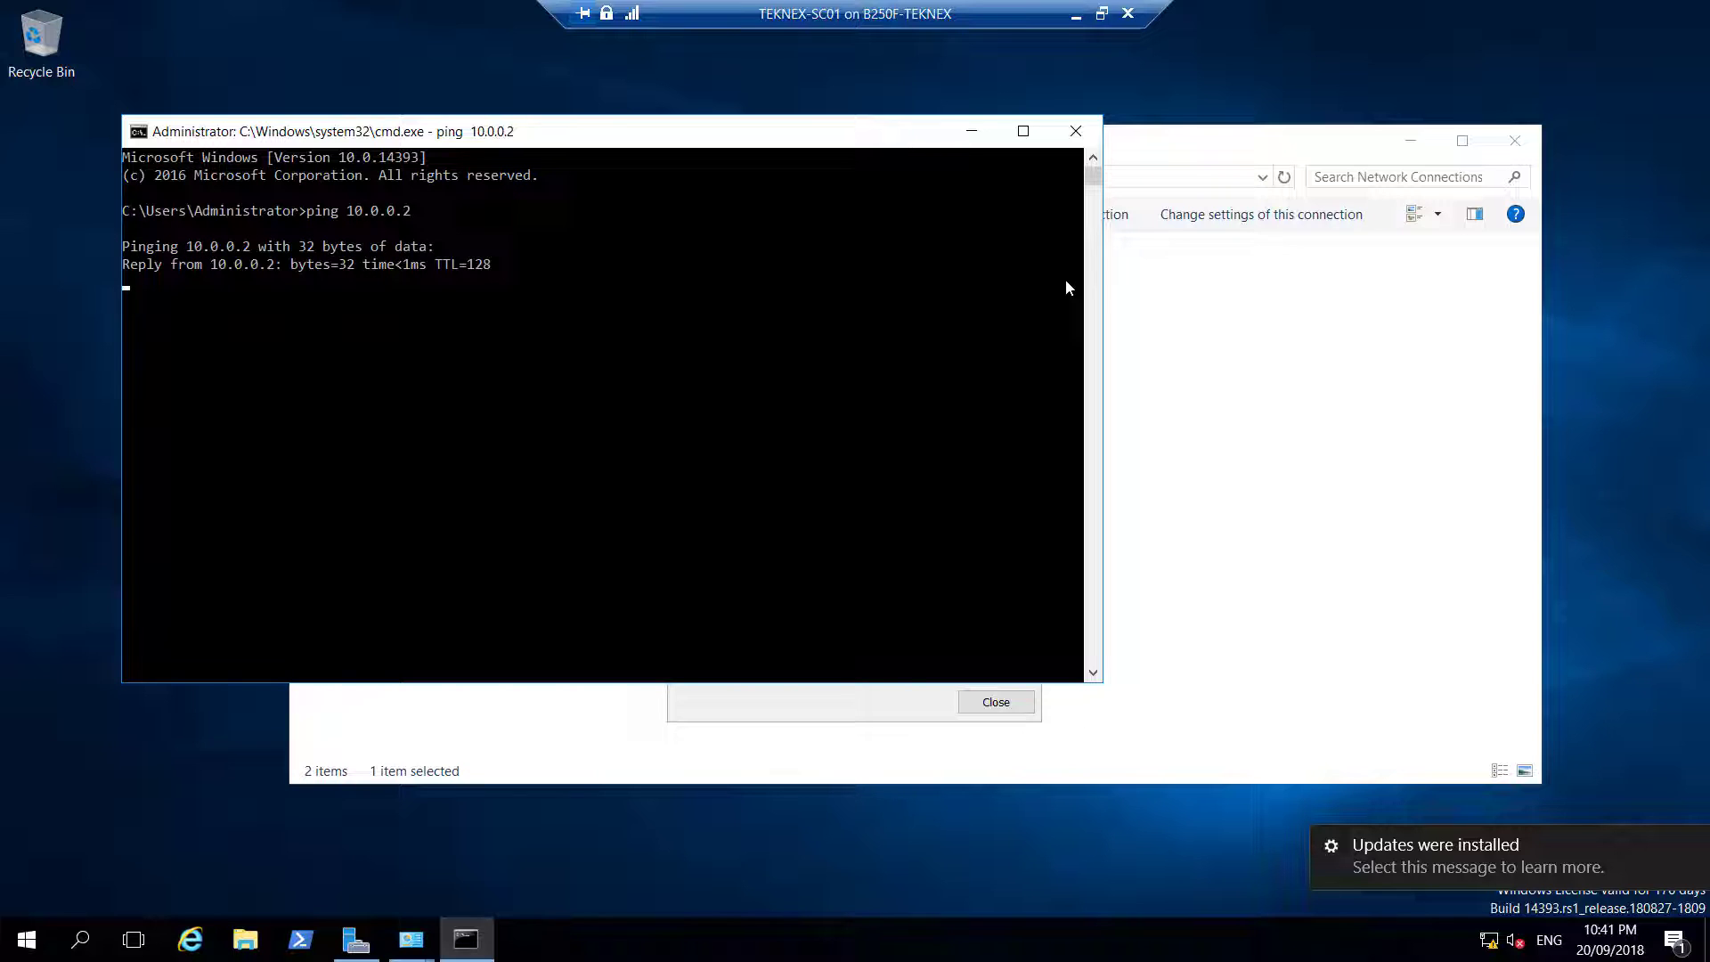
pyautogui.hotkey('ctrl', 'c')
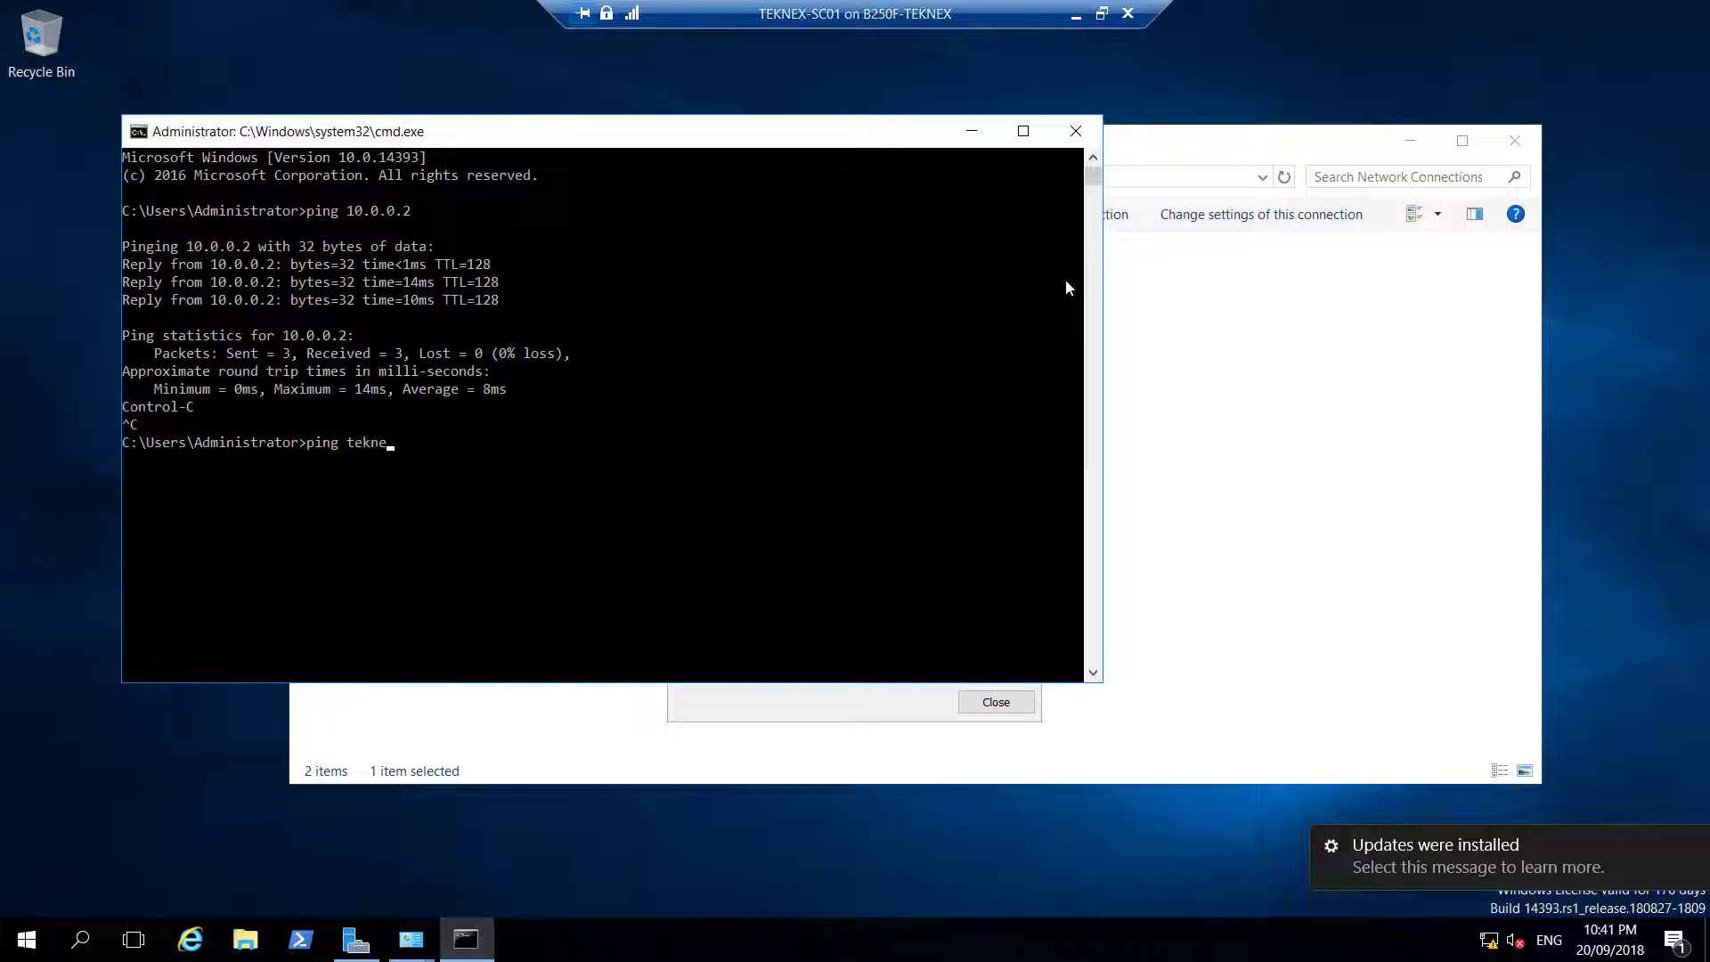
pyautogui.write('ping teknex.local')
pyautogui.press('Return')
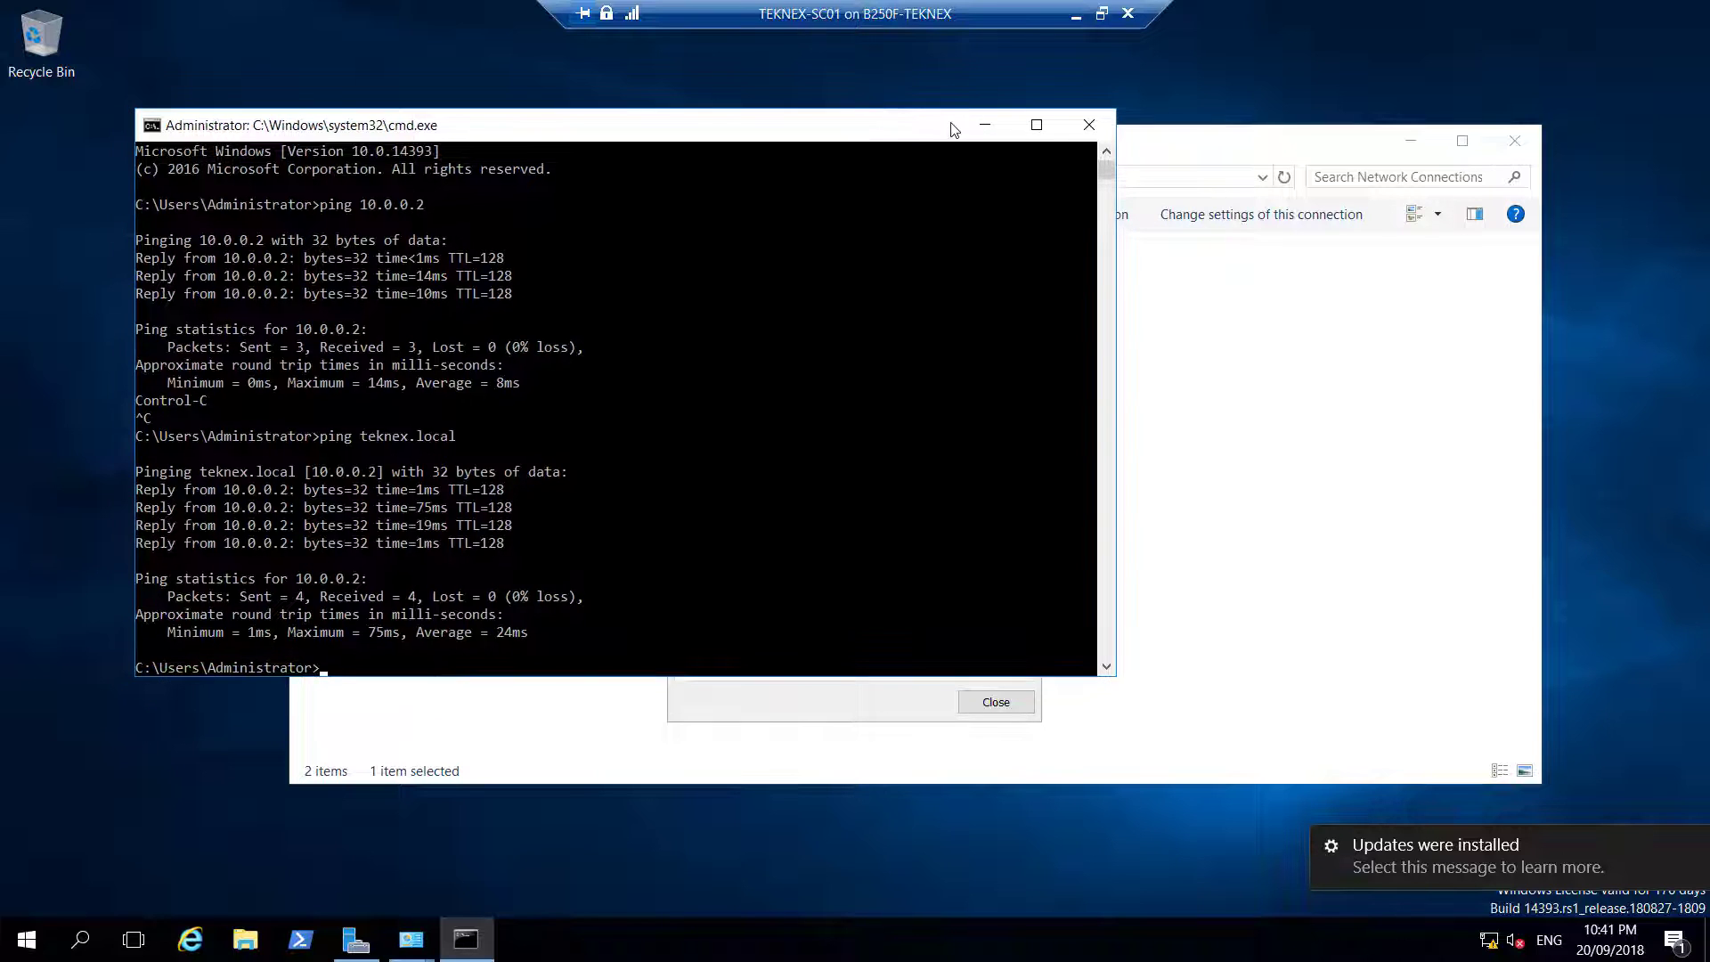
# Open System settings via control system and set TEKNEX-SC01's domain membership to teknex.local
pyautogui.click(971, 124)
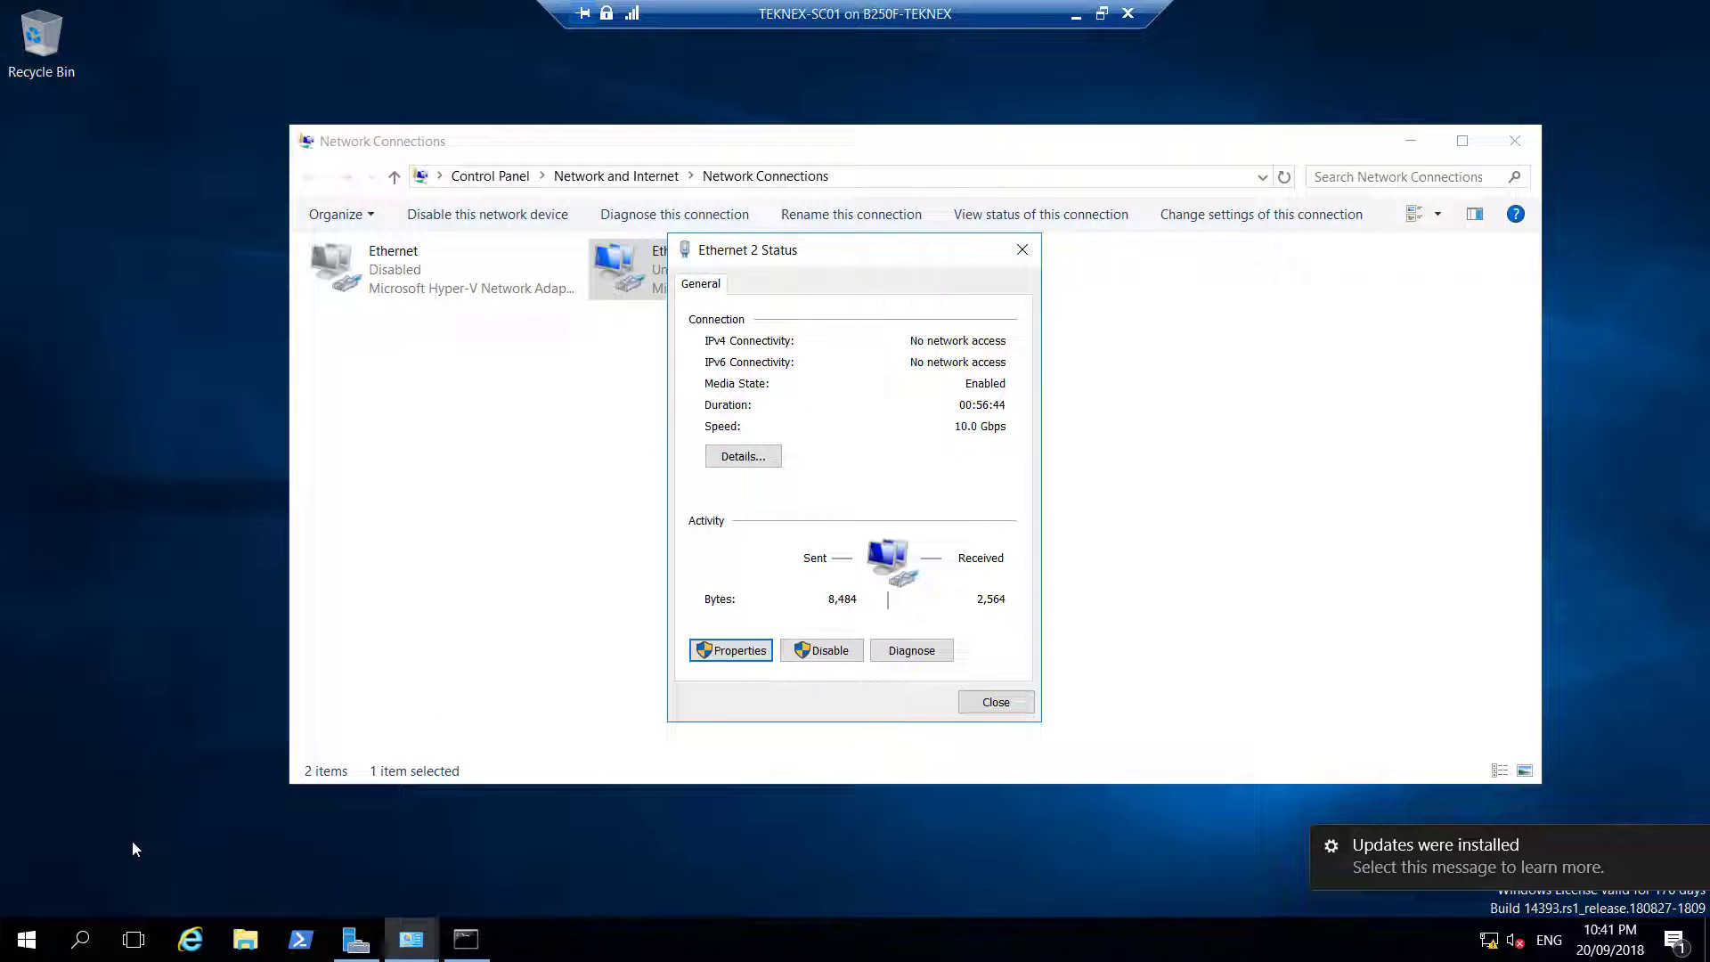
pyautogui.press('super+r')
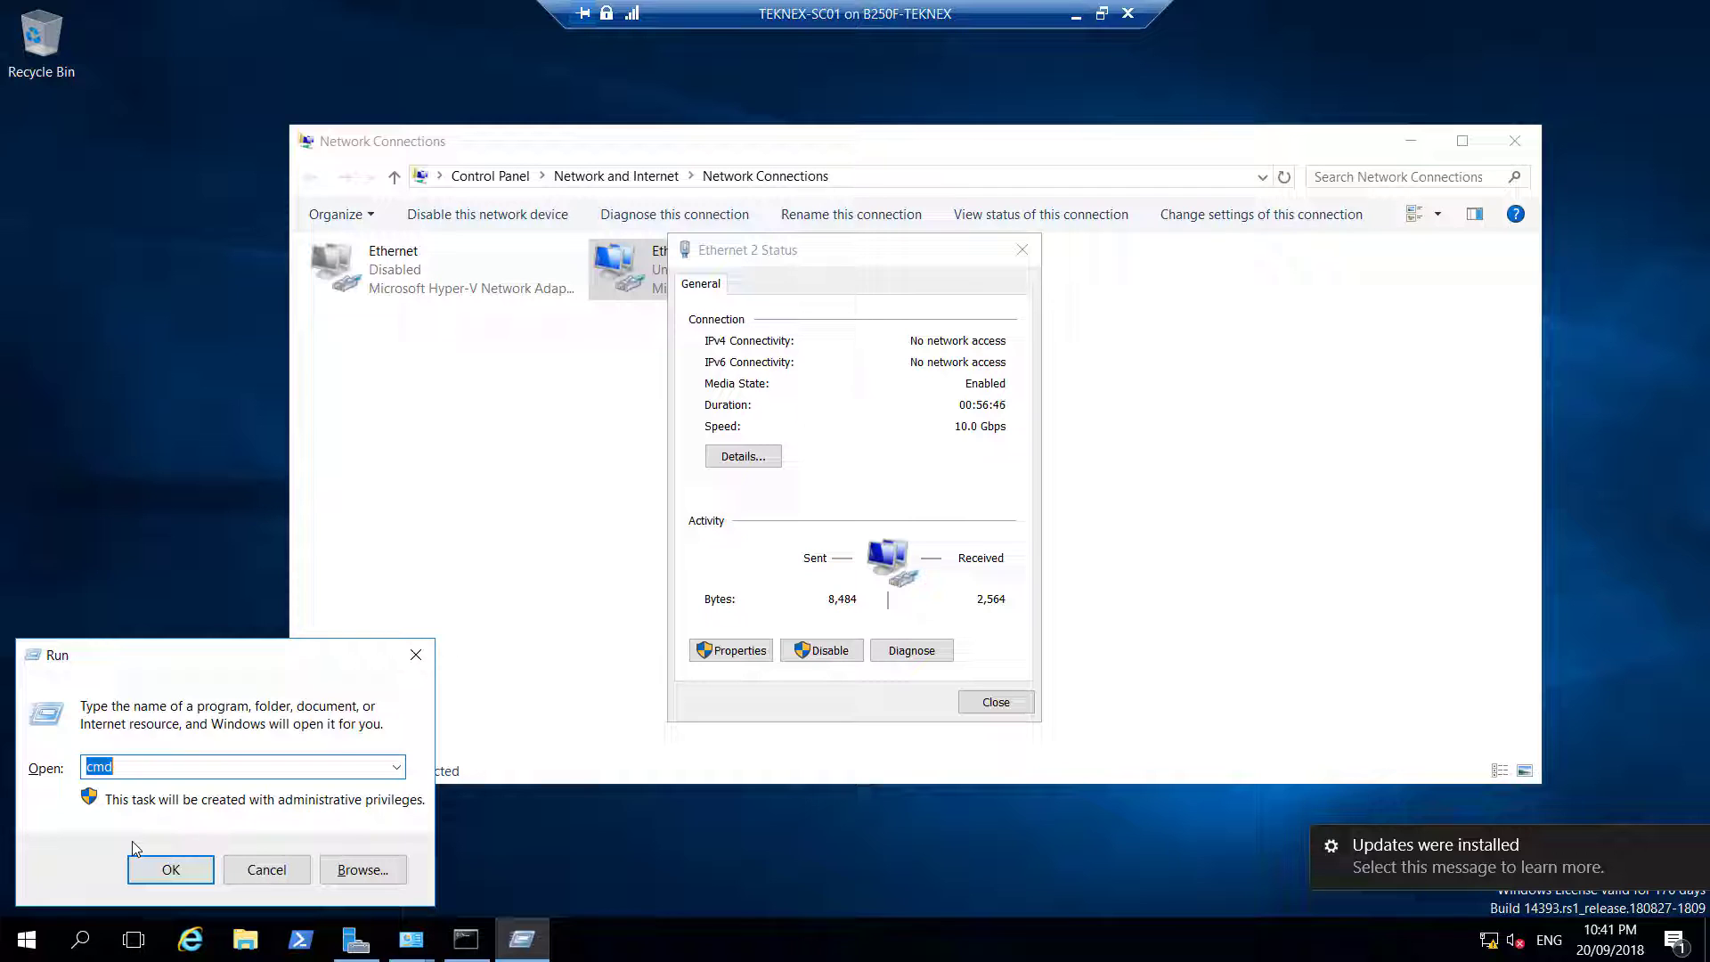
pyautogui.write('contro')
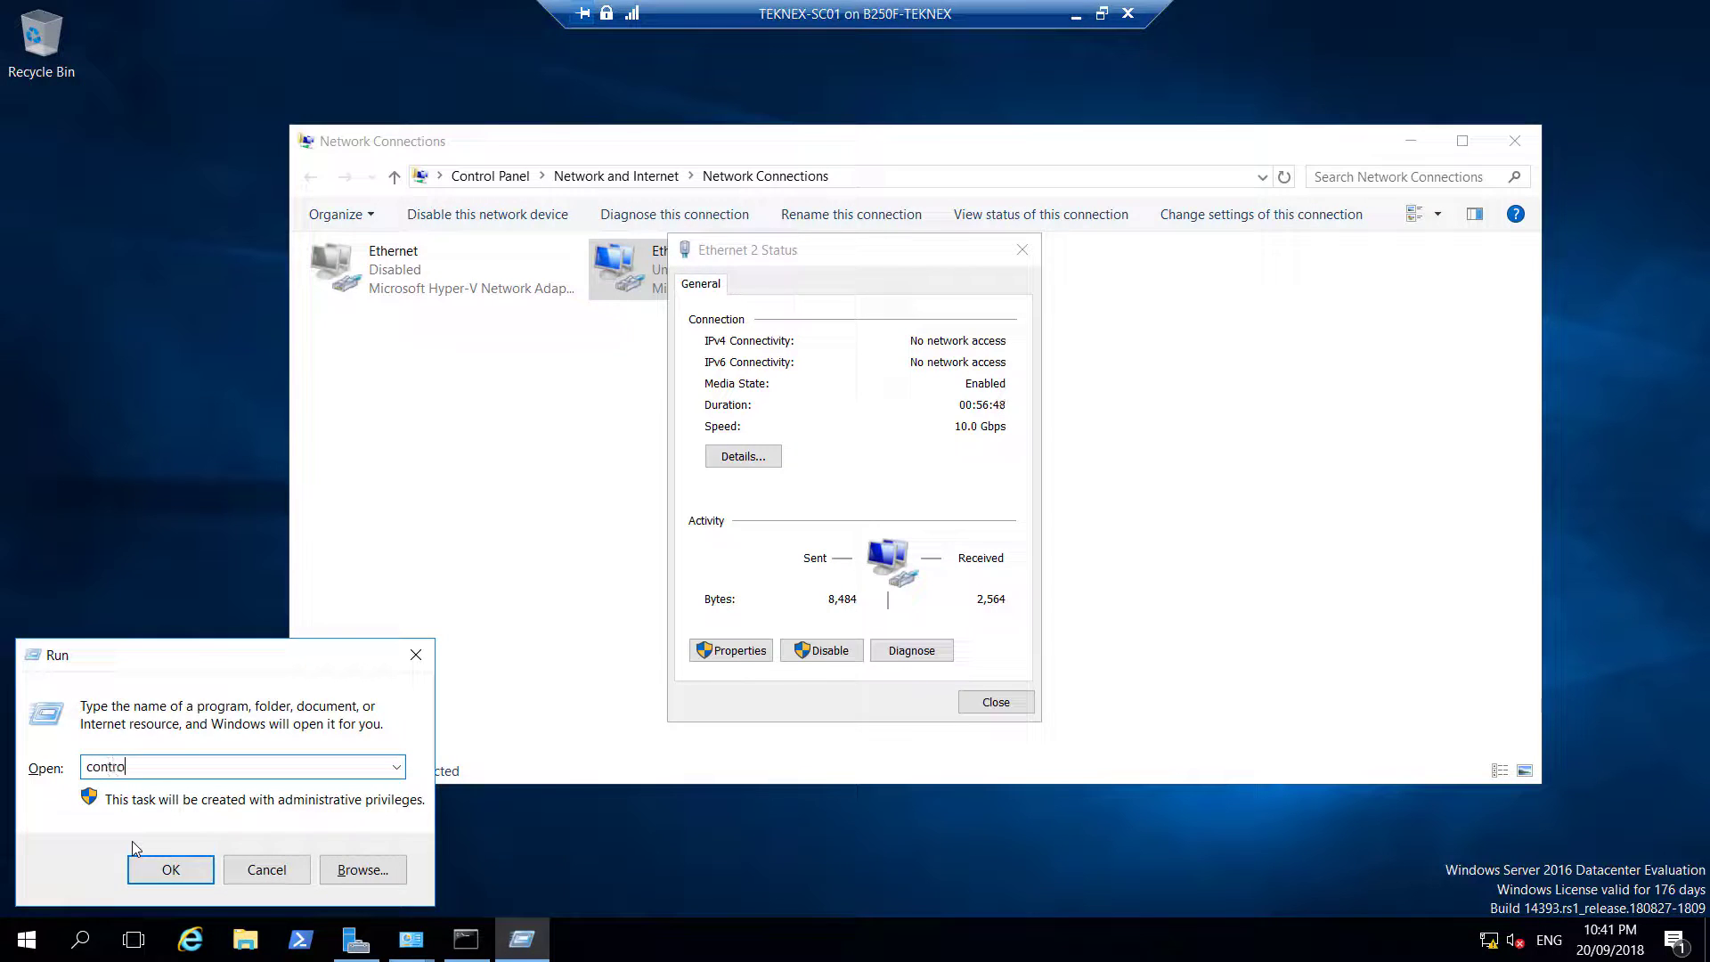
pyautogui.write('l system')
pyautogui.press('Return')
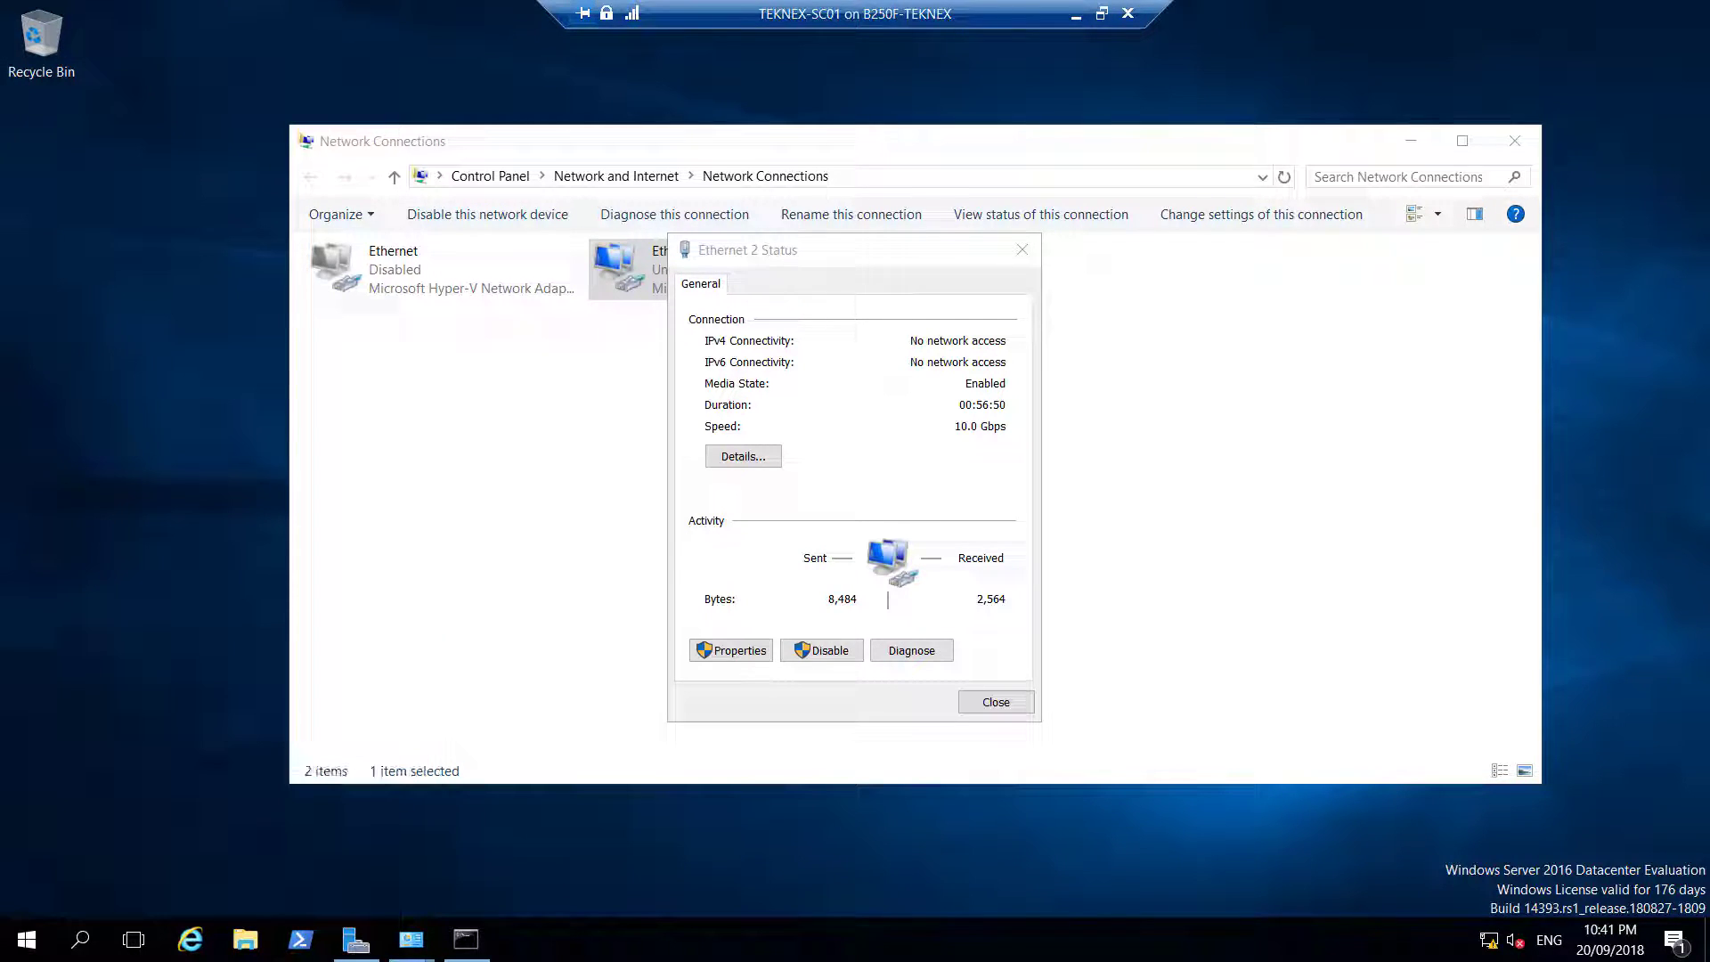
pyautogui.moveTo(885, 180); pyautogui.dragTo(786, 165)
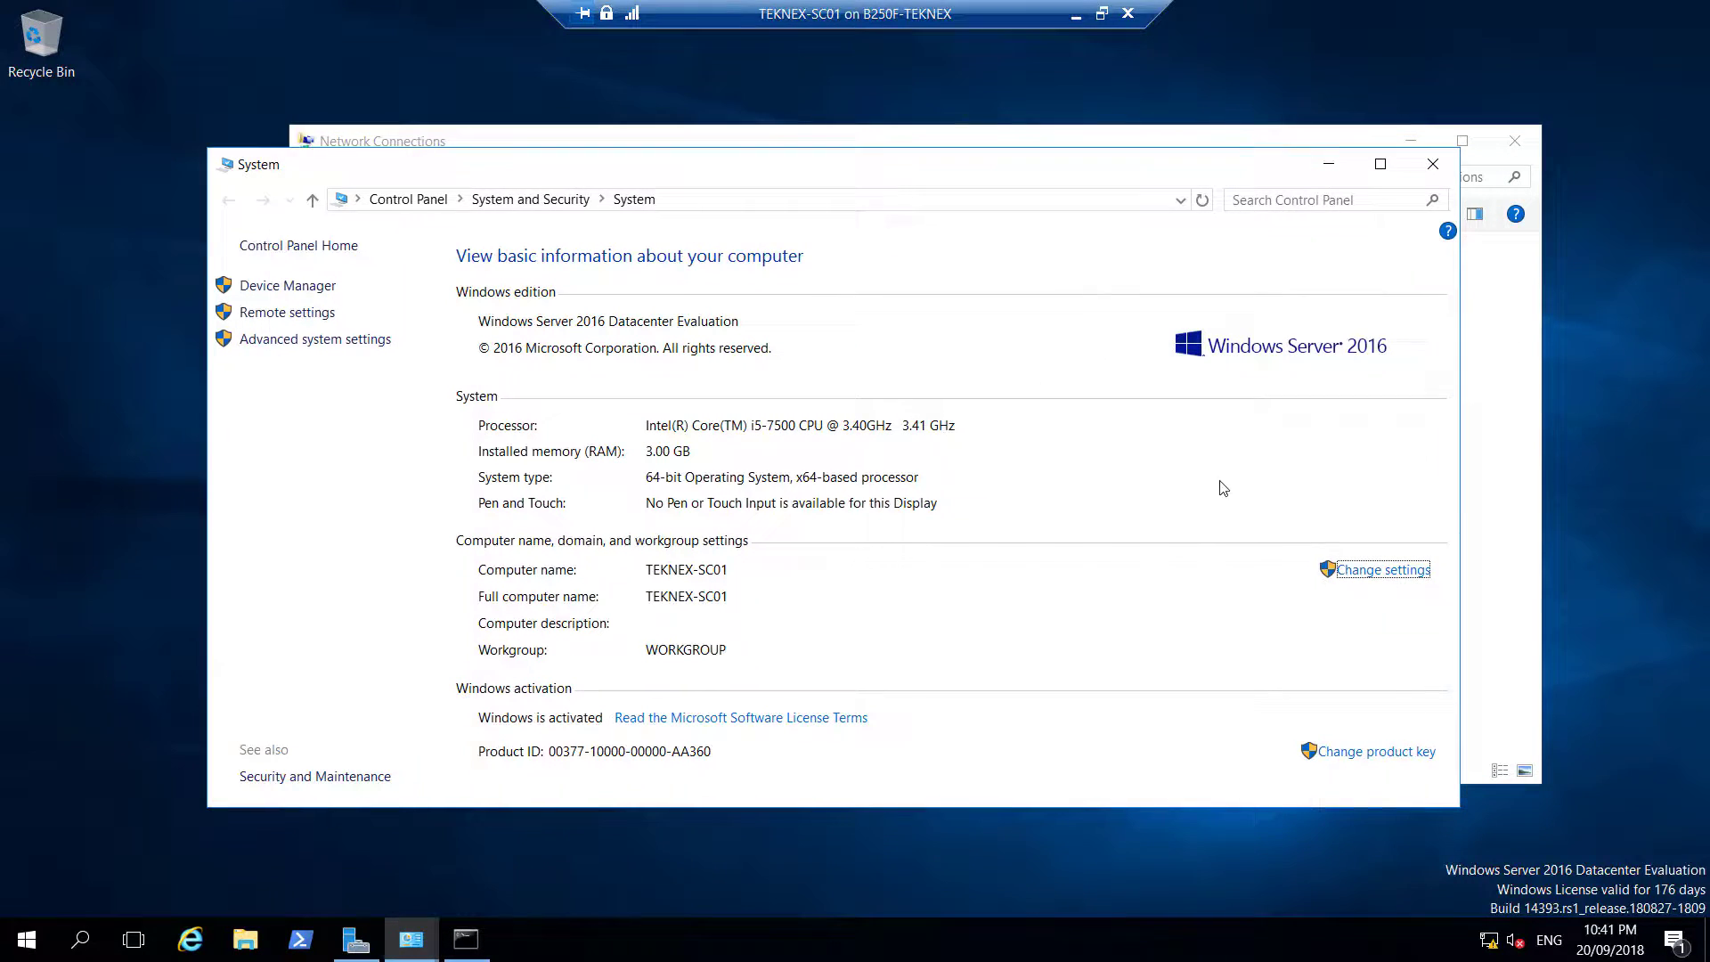
pyautogui.click(1417, 584)
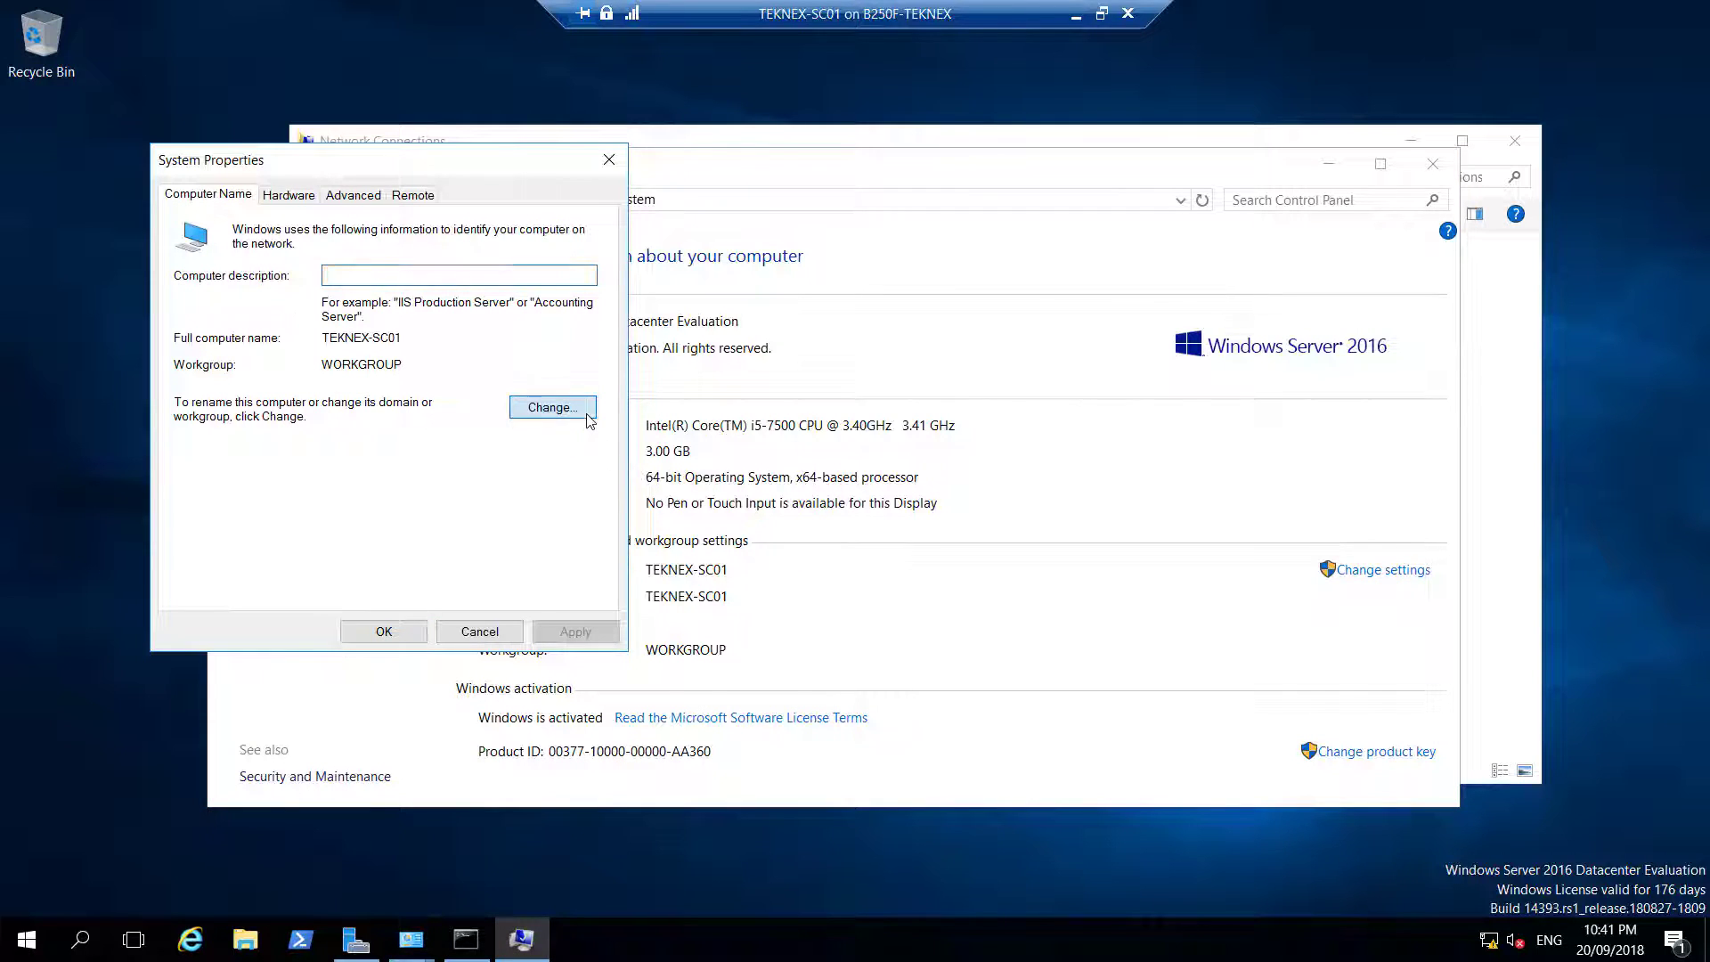
pyautogui.click(588, 415)
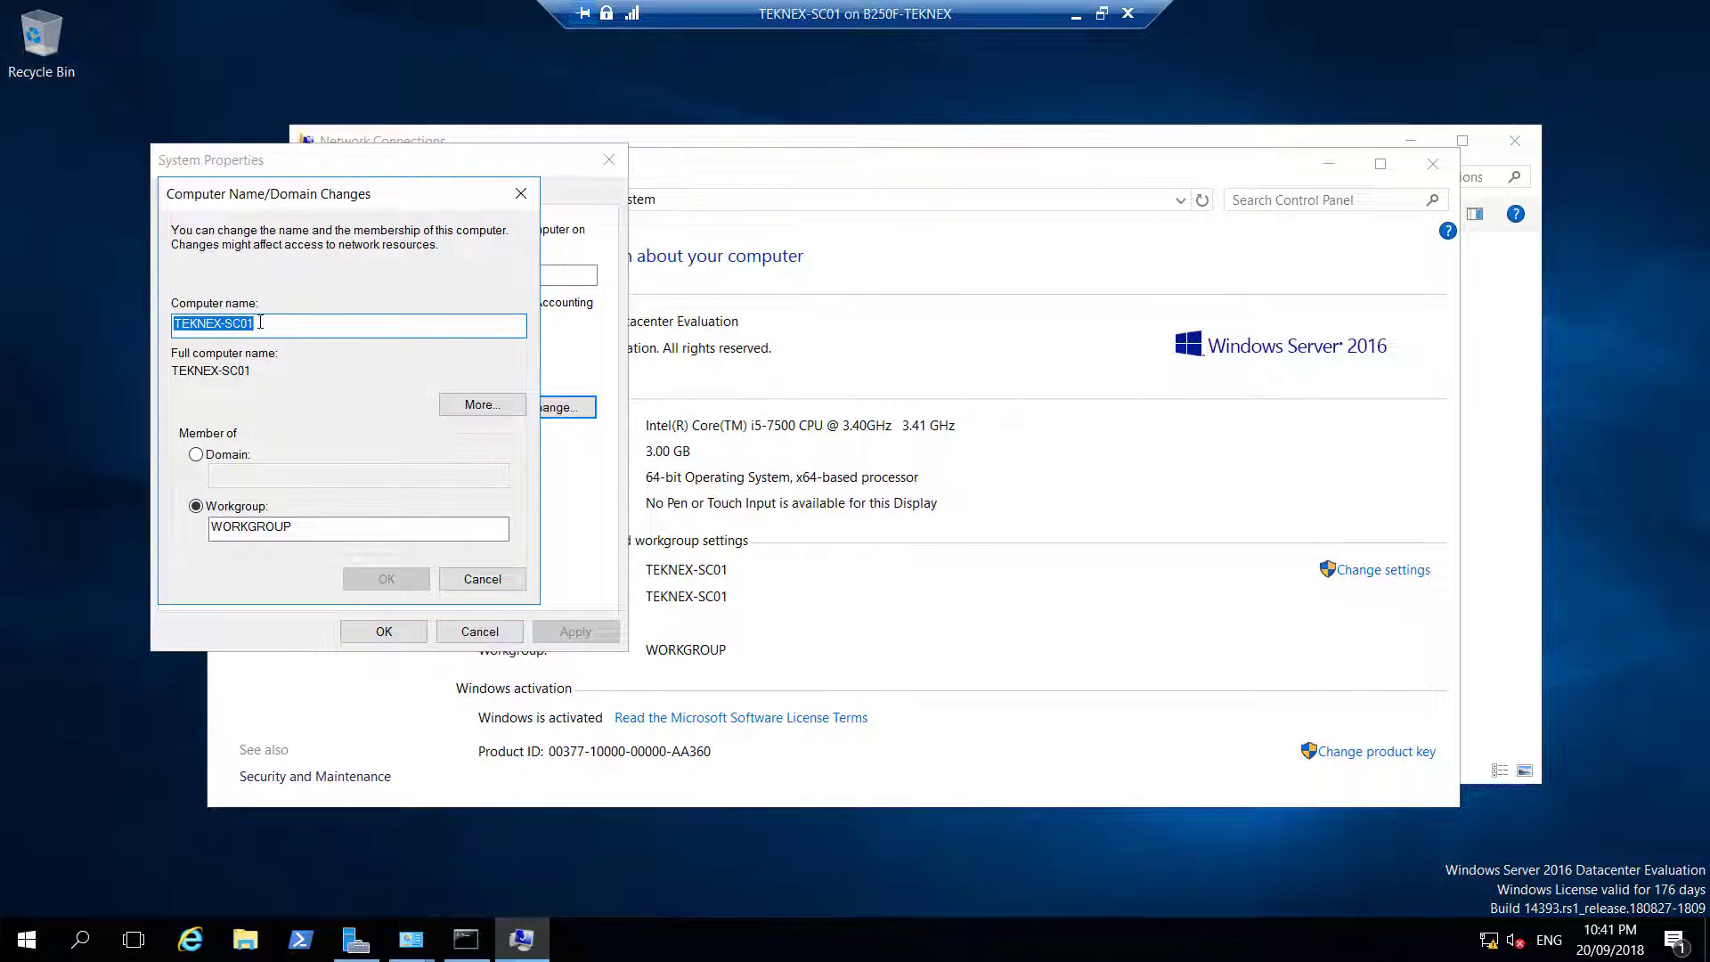
pyautogui.click(223, 456)
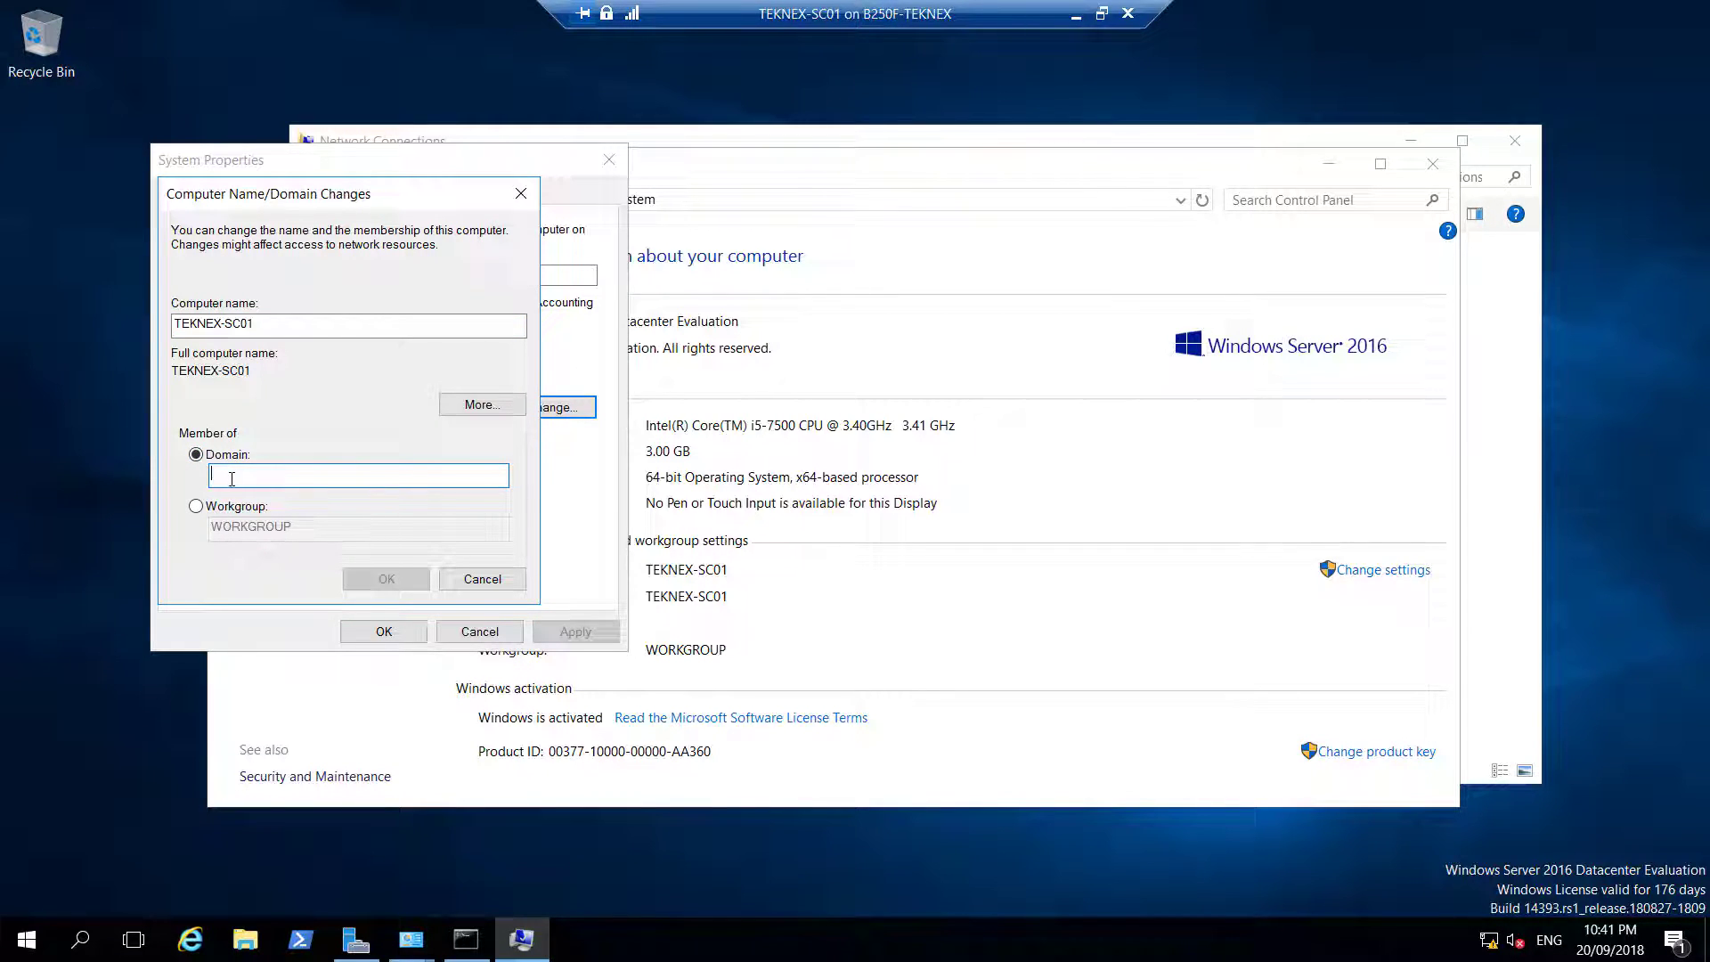
pyautogui.write('tekn')
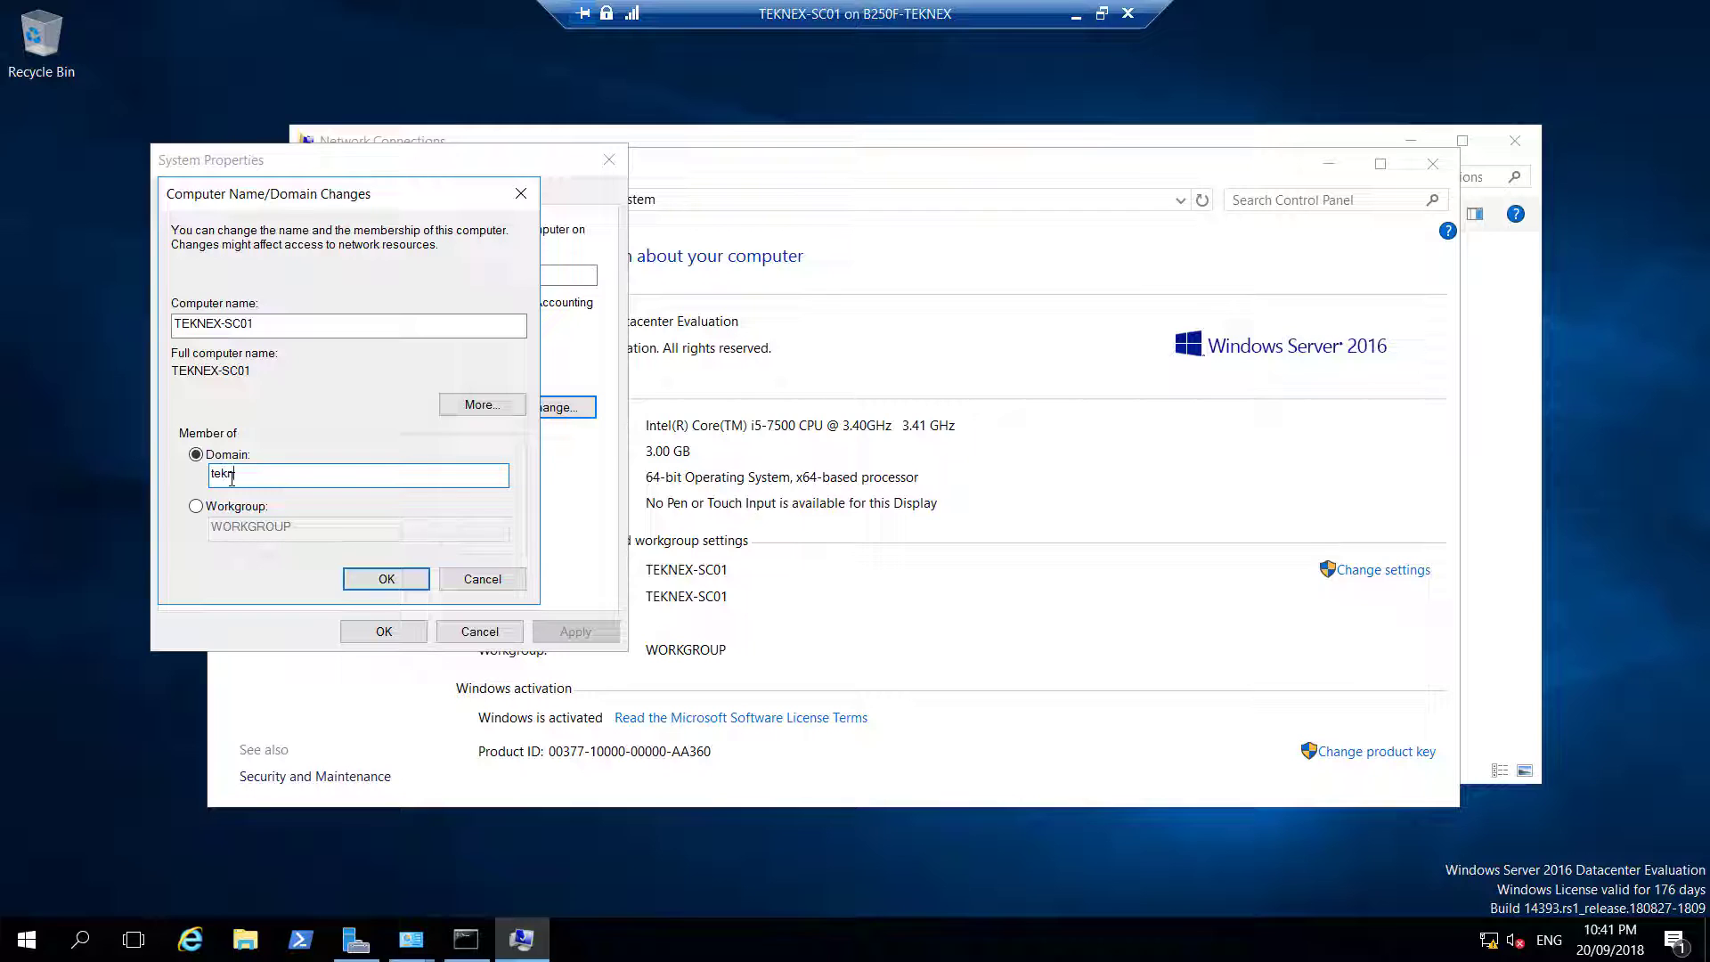
pyautogui.write('ex.local')
pyautogui.click(410, 584)
# Enter the administrator credentials, acknowledge the welcome and restart messages, and restart the server
pyautogui.write('administrator')
pyautogui.press('Tab')
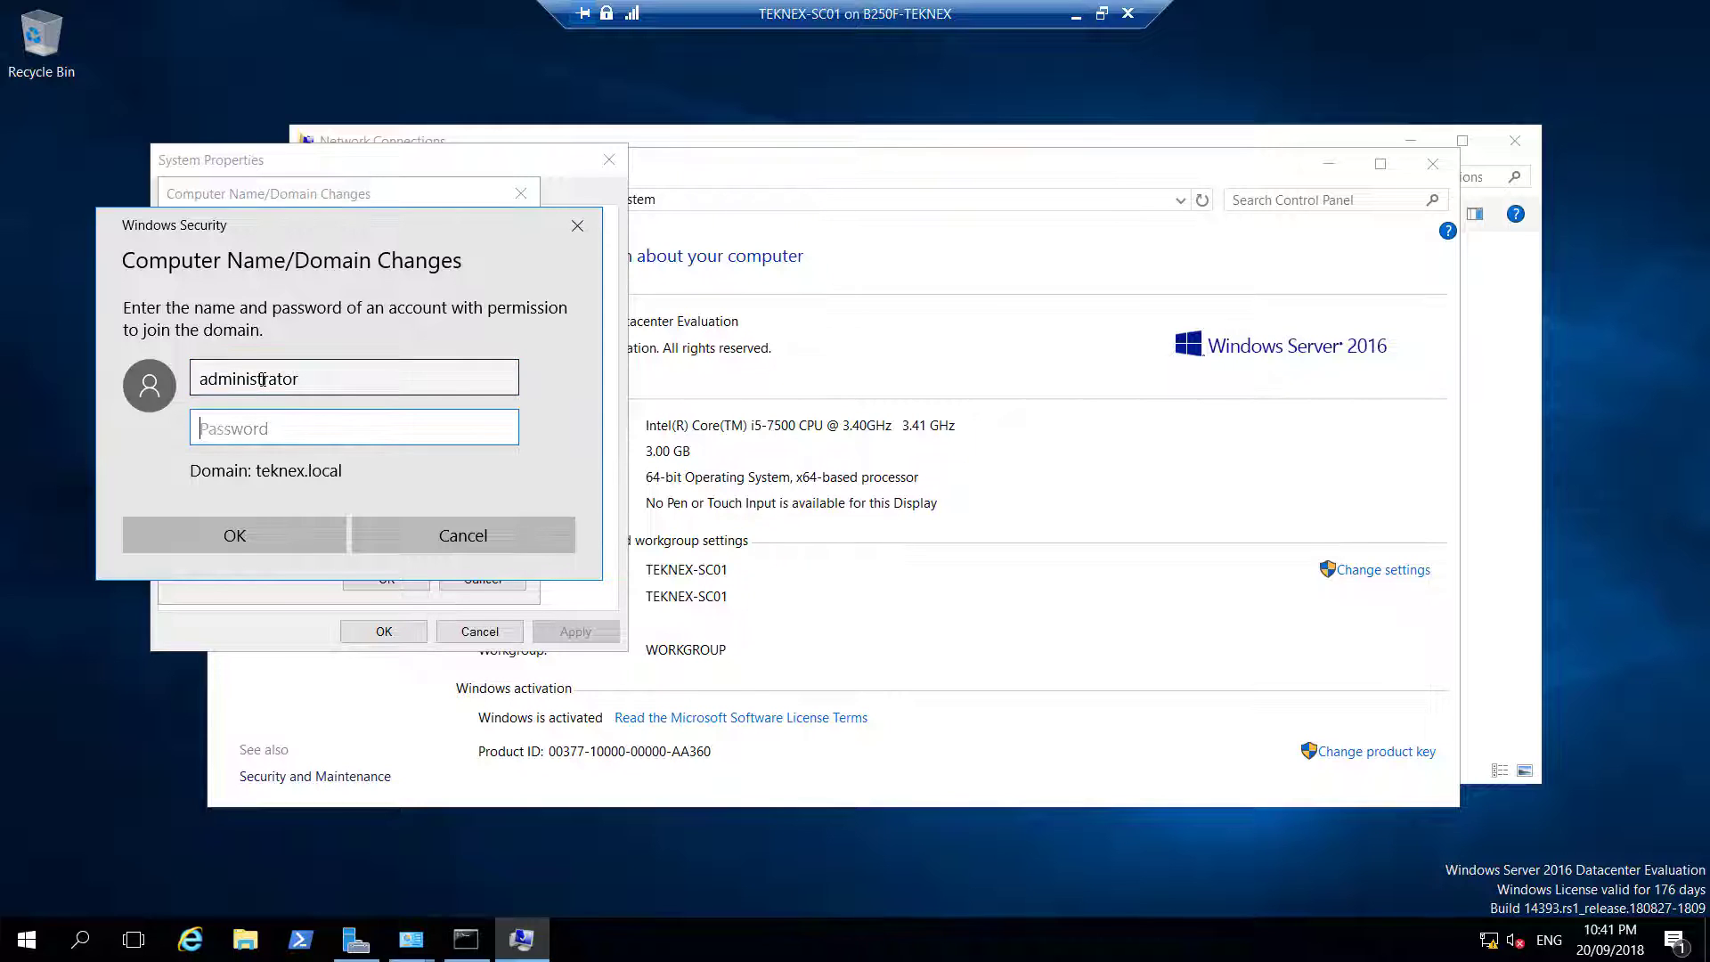
pyautogui.hotkey('ctrl', 'v')
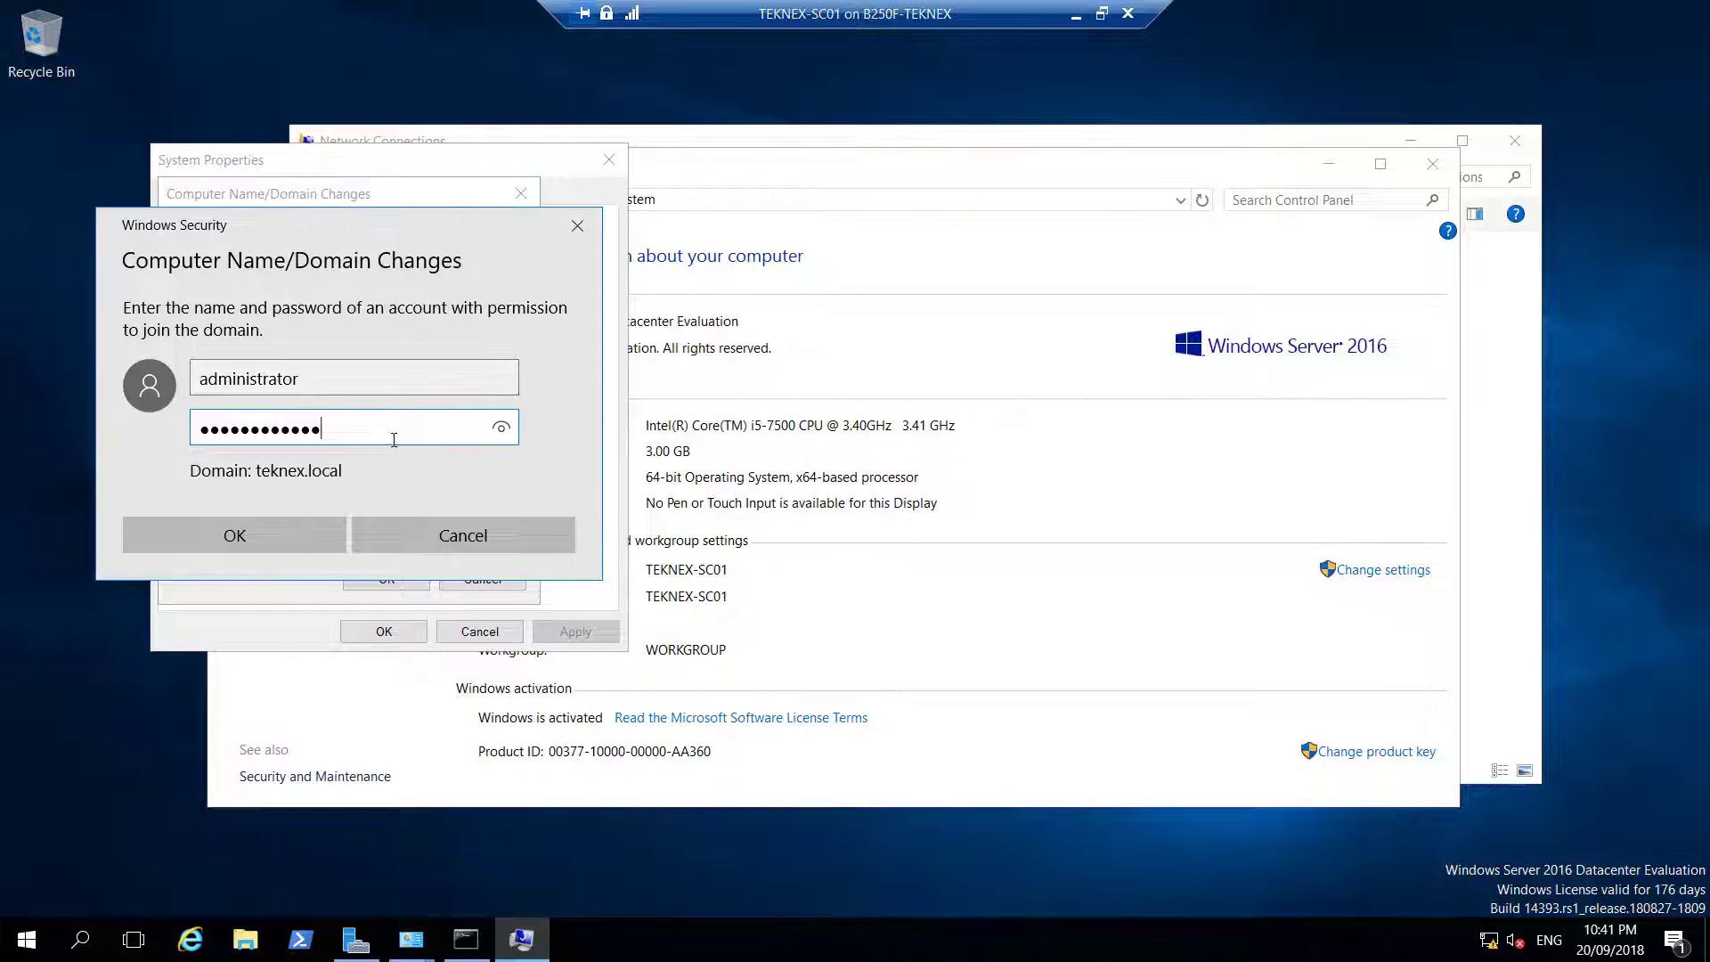
pyautogui.click(267, 532)
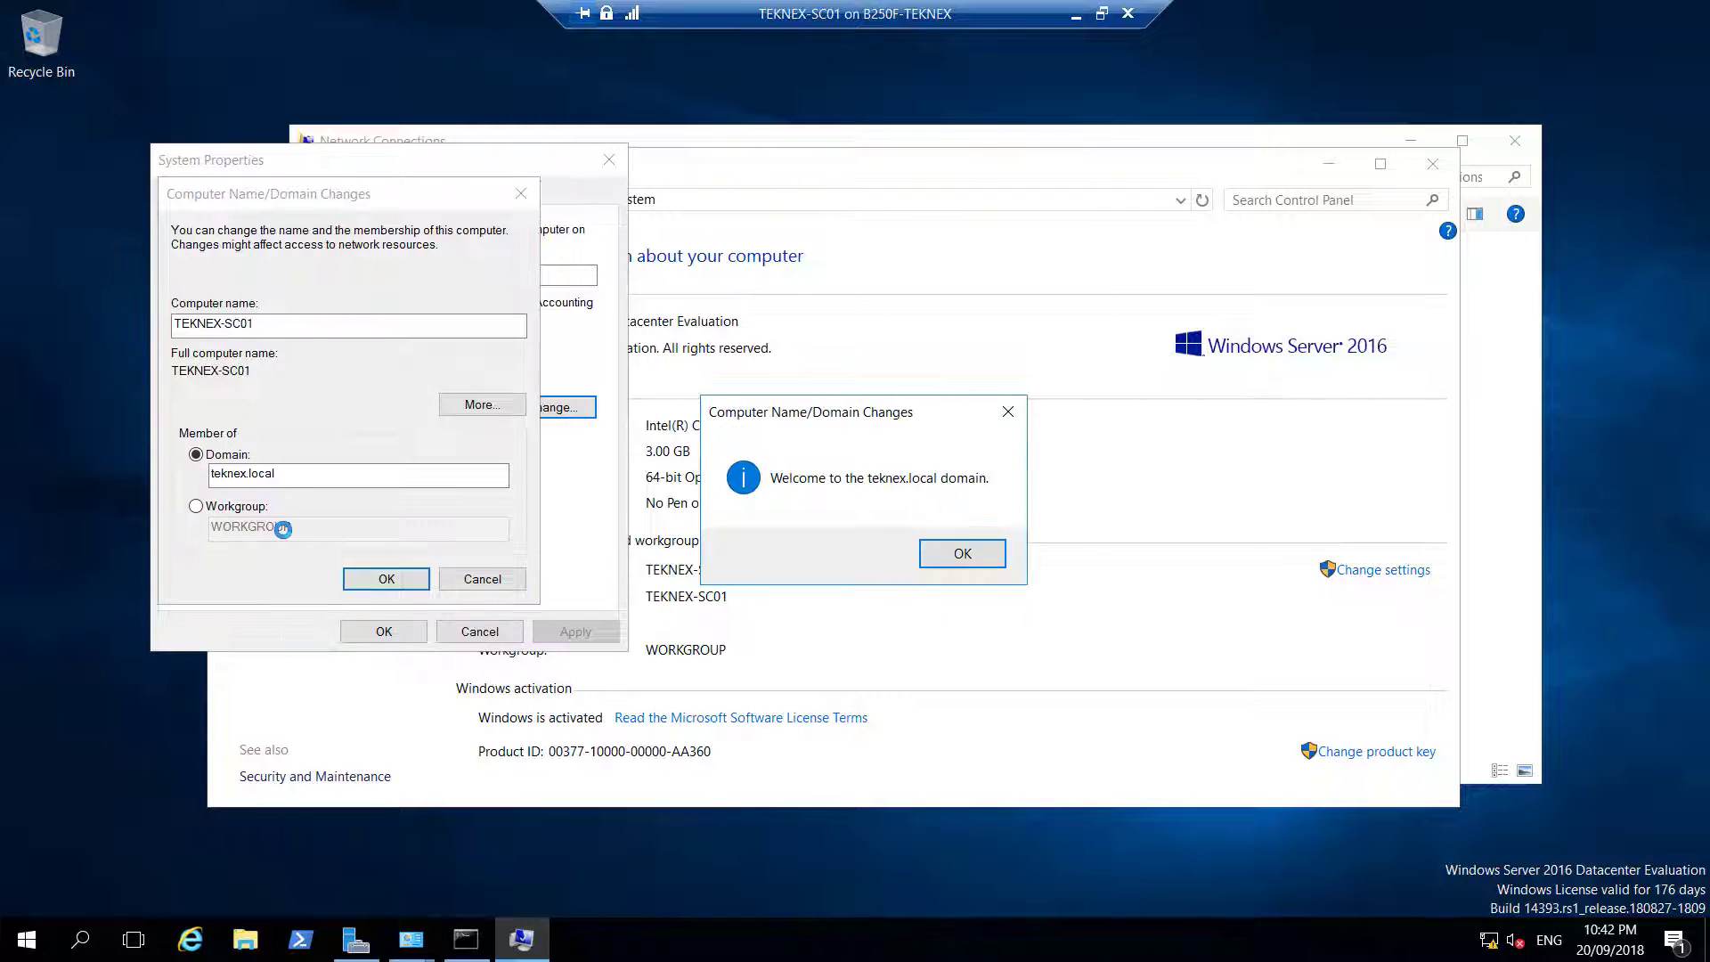
pyautogui.click(965, 554)
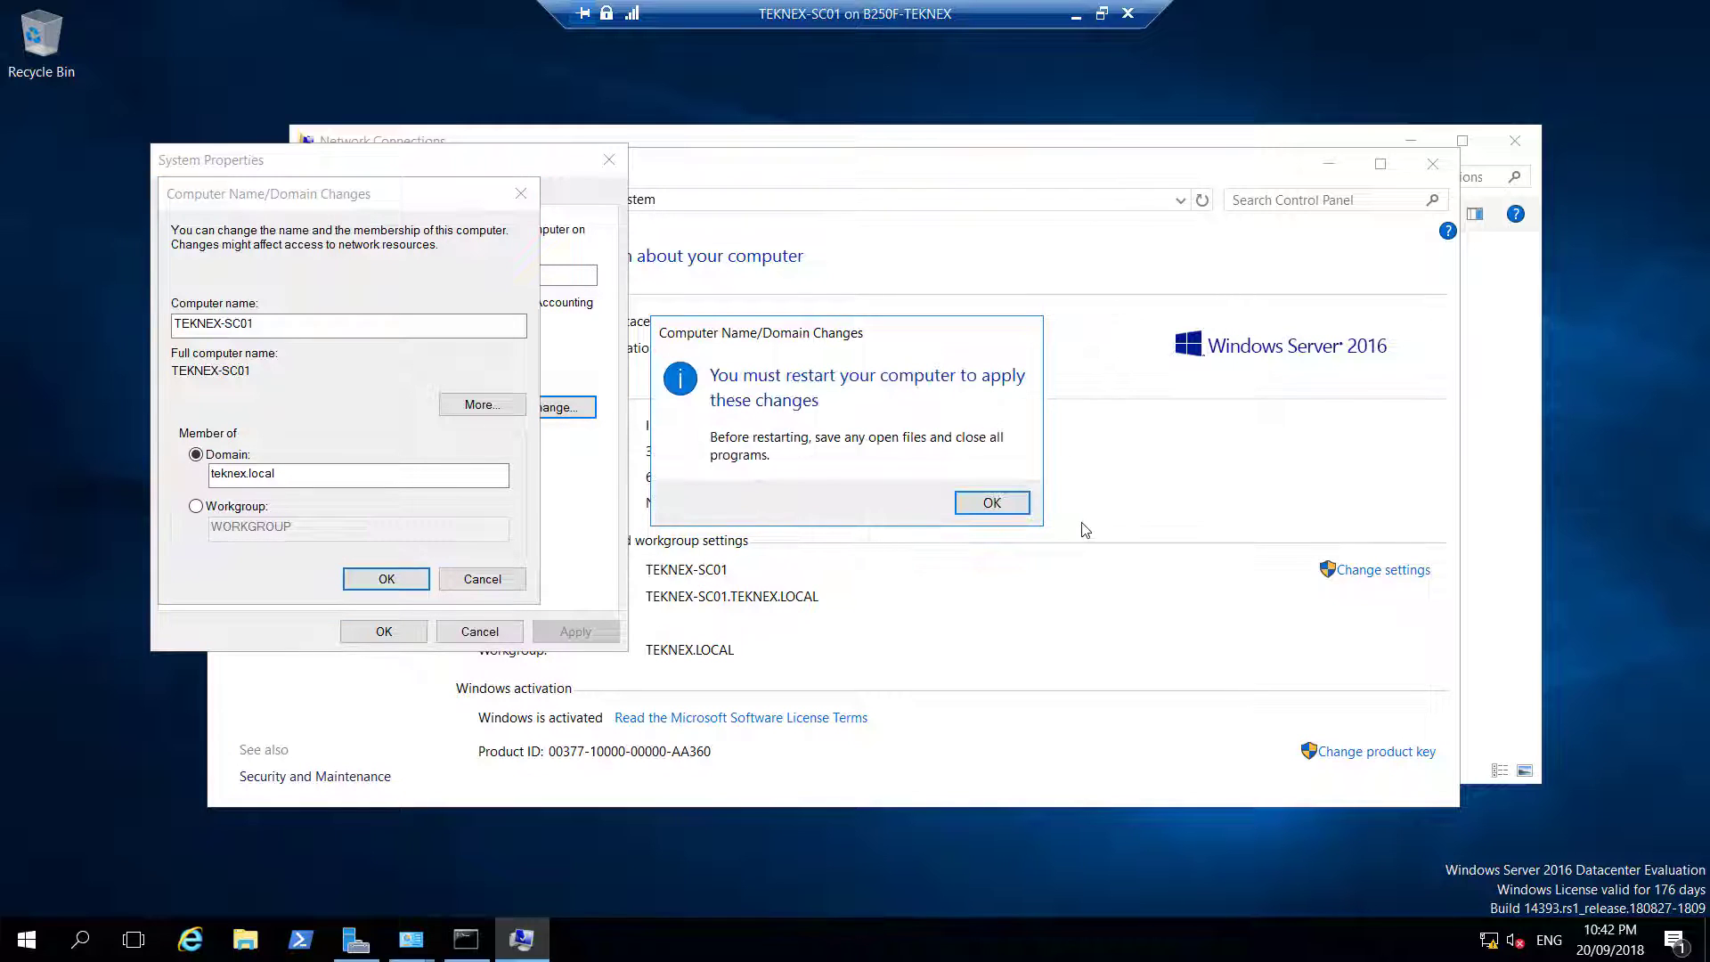
pyautogui.click(963, 500)
pyautogui.click(406, 627)
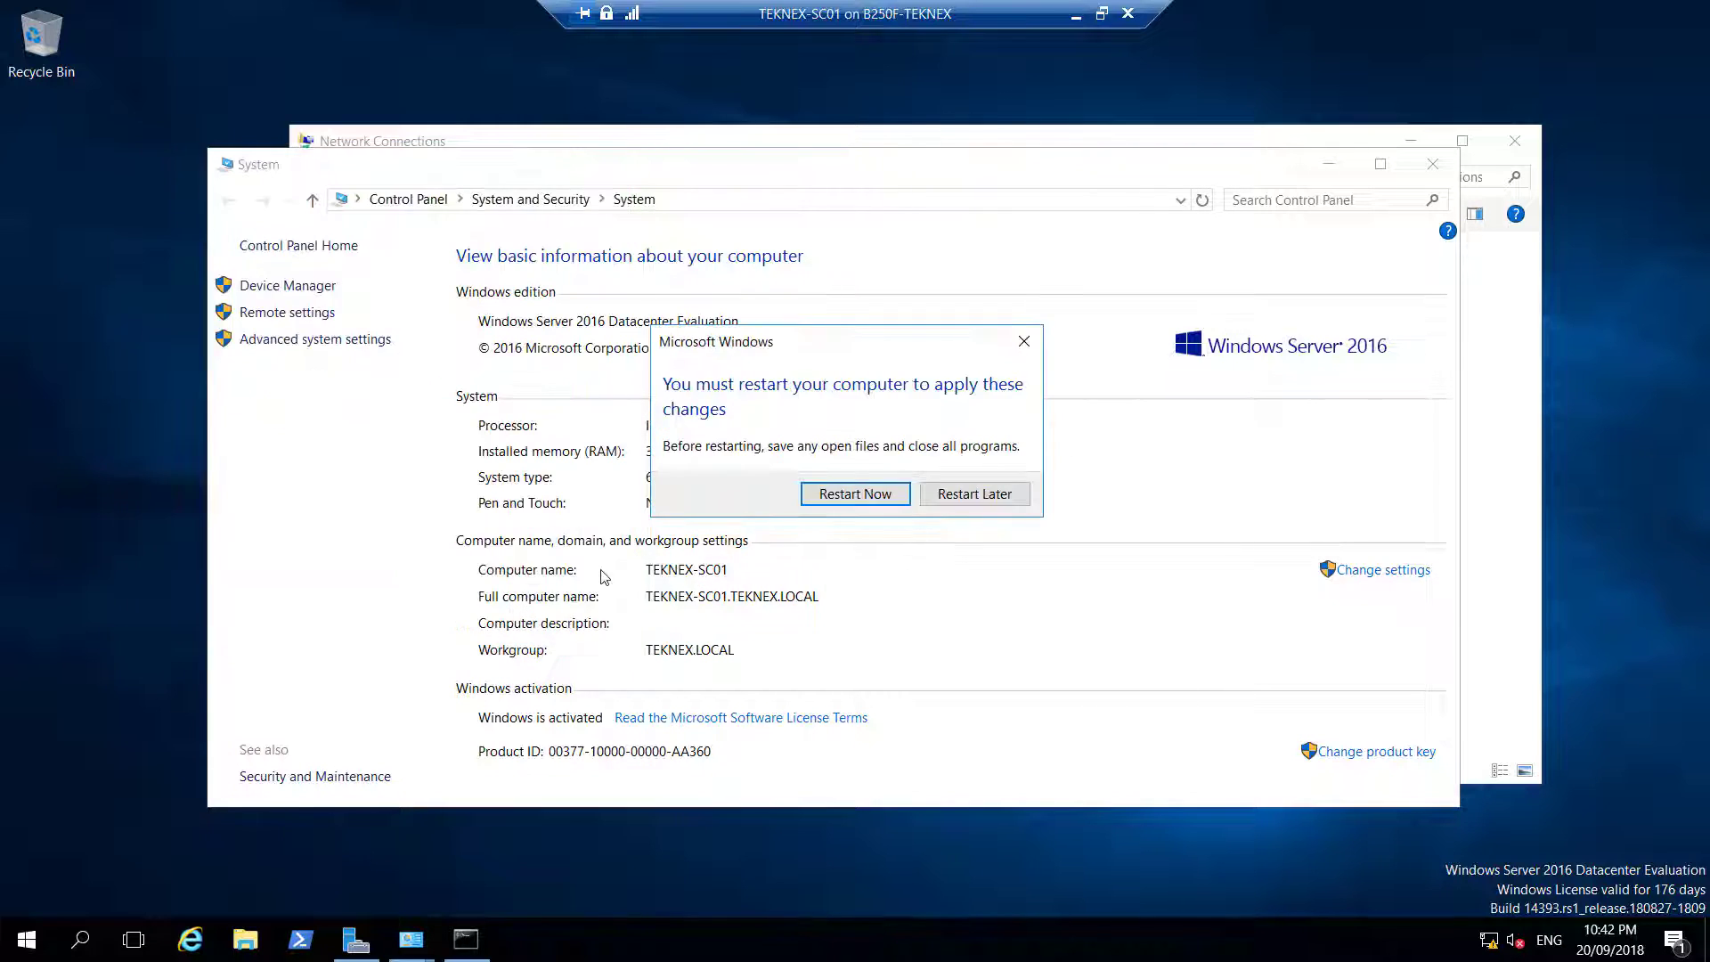
pyautogui.click(837, 495)
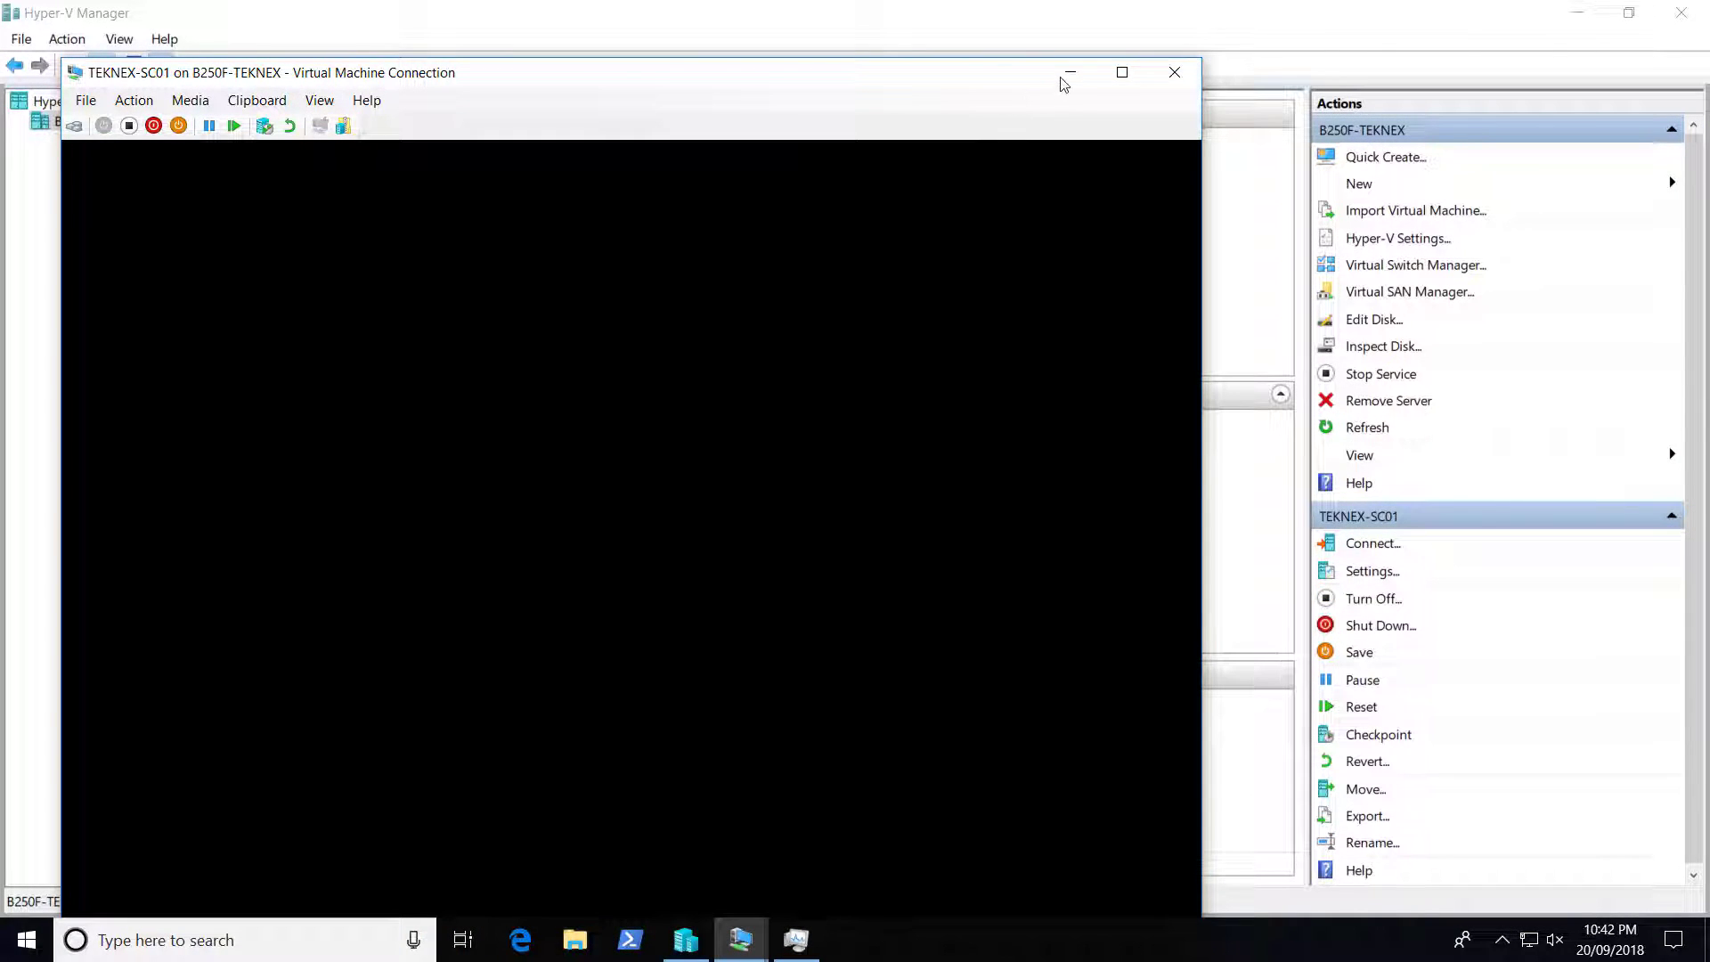
# Connect to PC-01 and try signing in as Test, dismissing the remote sign-in rights error
pyautogui.click(1065, 80)
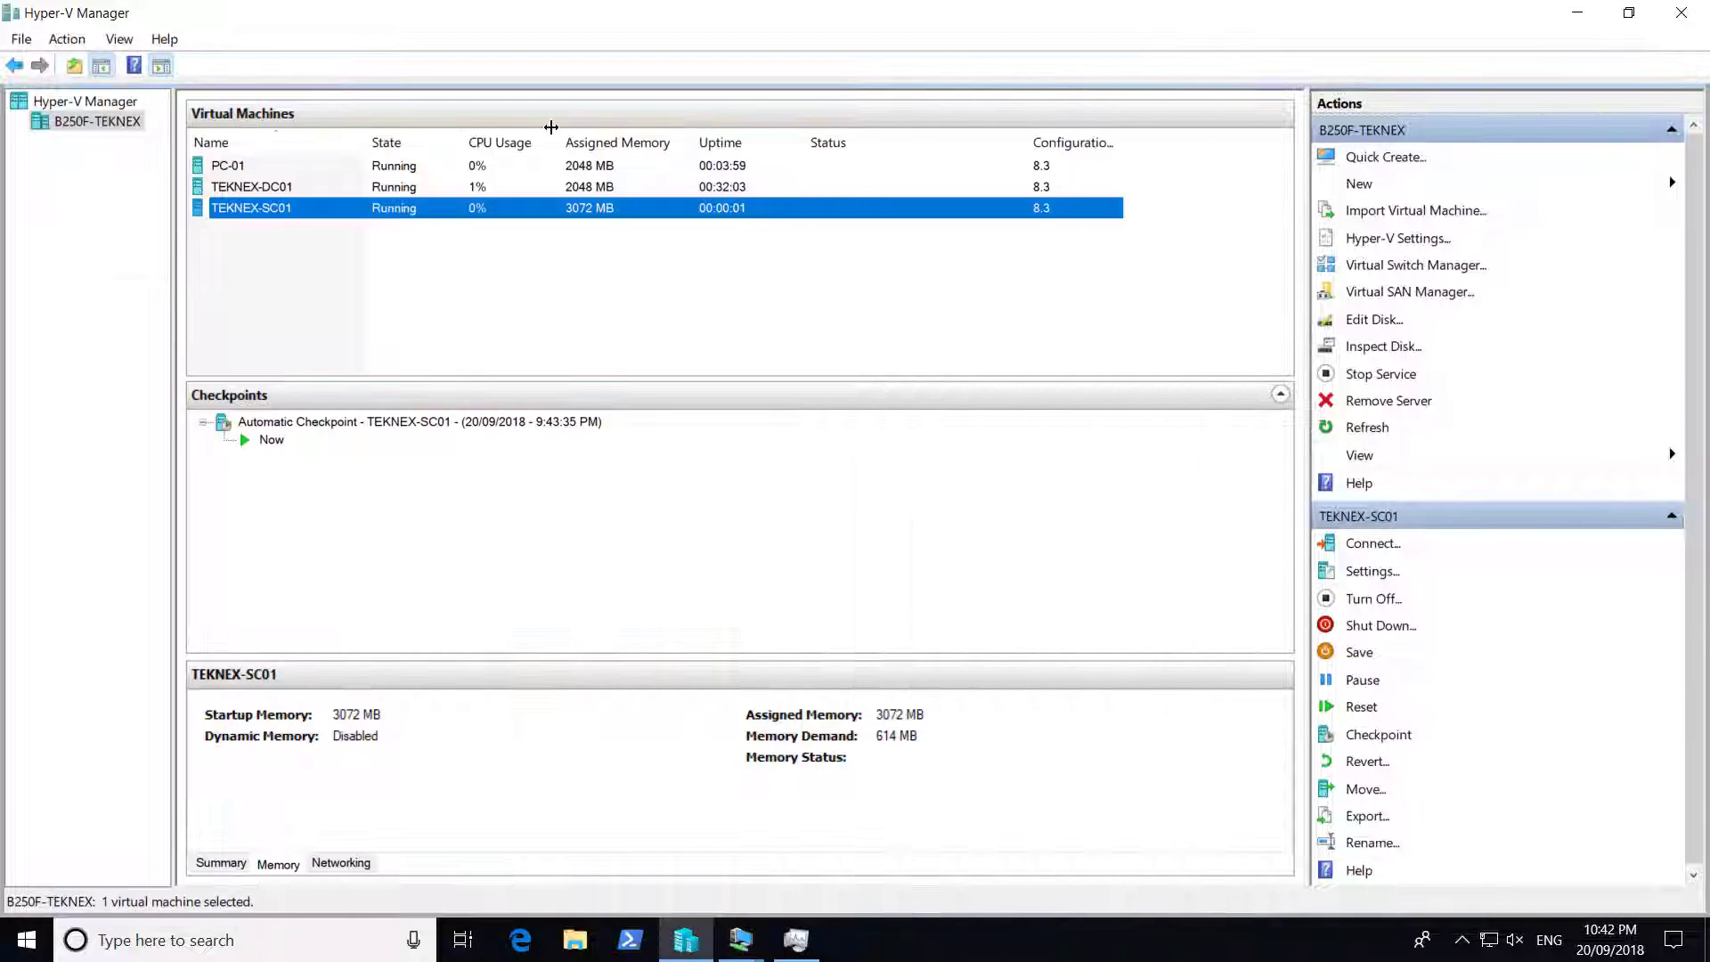
pyautogui.click(399, 169)
pyautogui.doubleClick(399, 169)
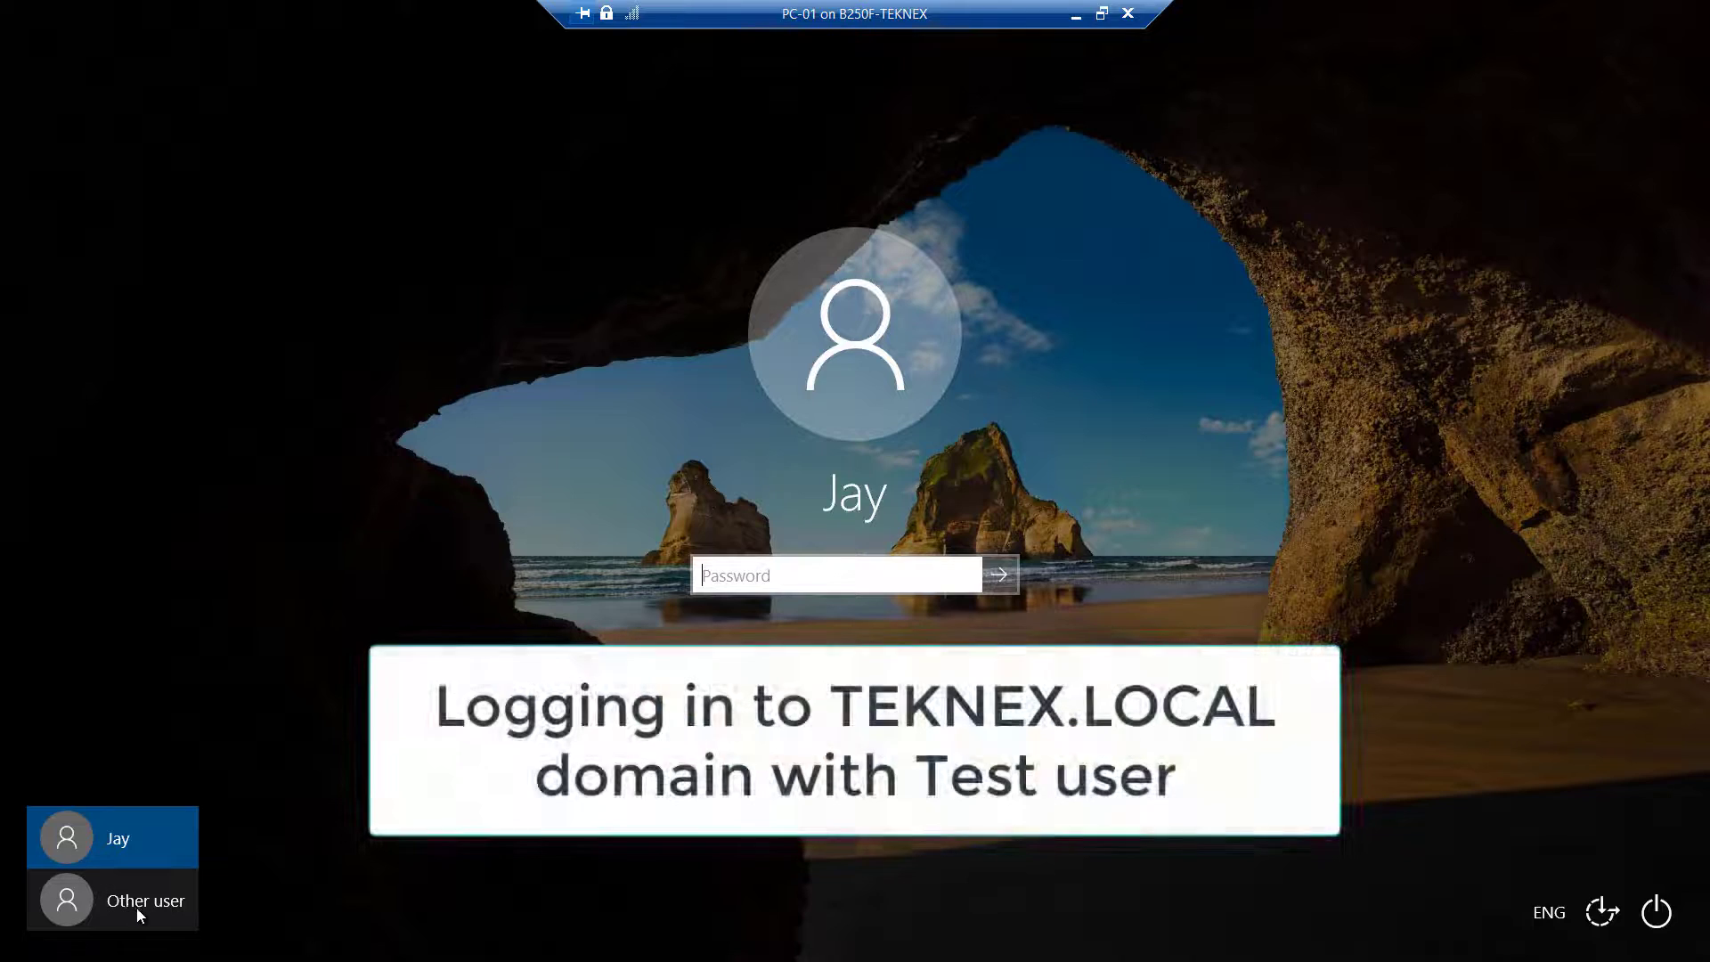
pyautogui.click(136, 906)
pyautogui.write('Test')
pyautogui.press('Return')
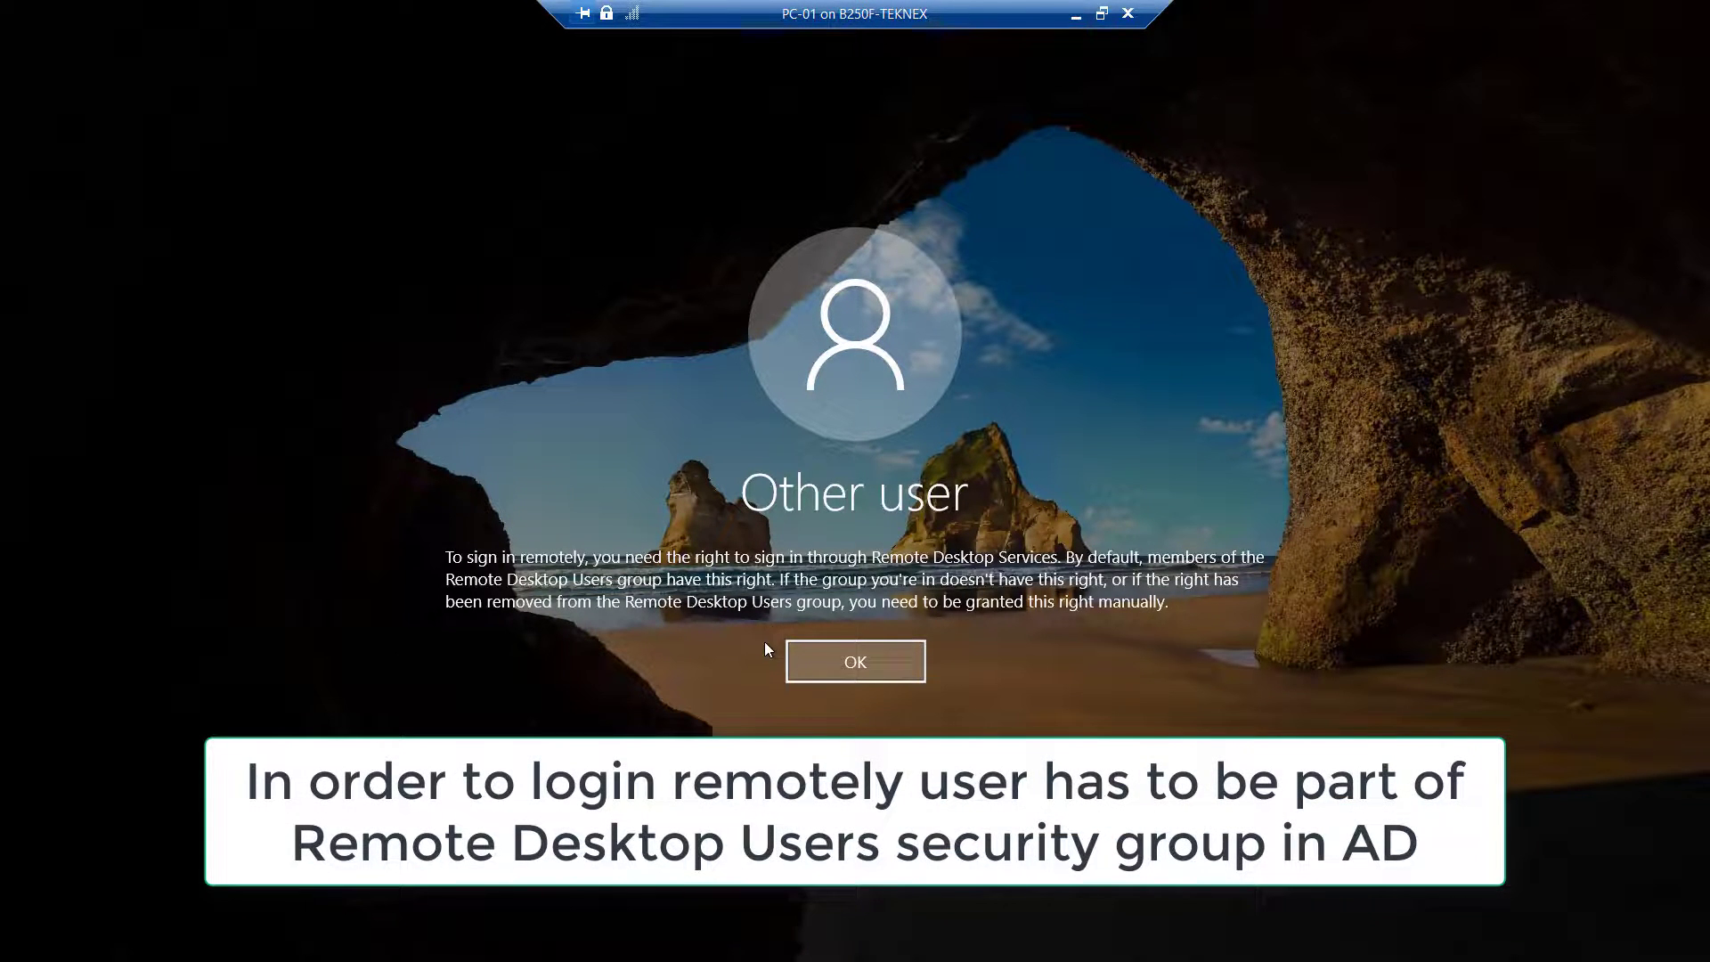
pyautogui.click(840, 665)
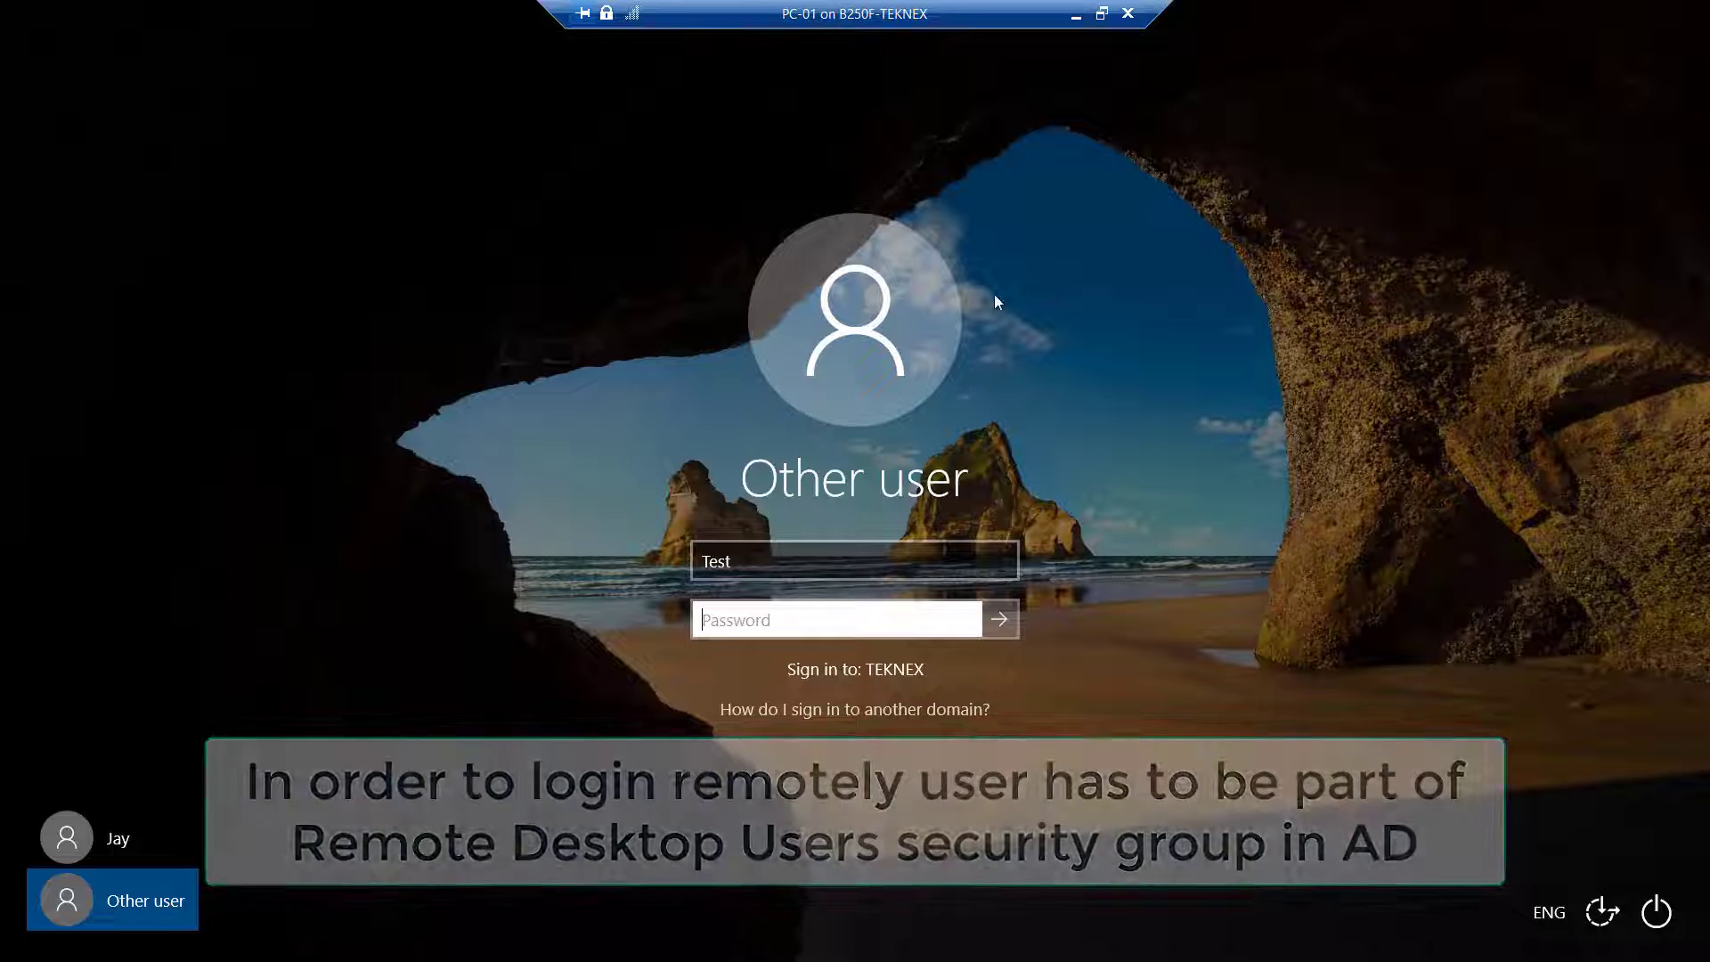
# Reconnect PC-01 in a basic session and sign in as test with its password
pyautogui.click(1102, 14)
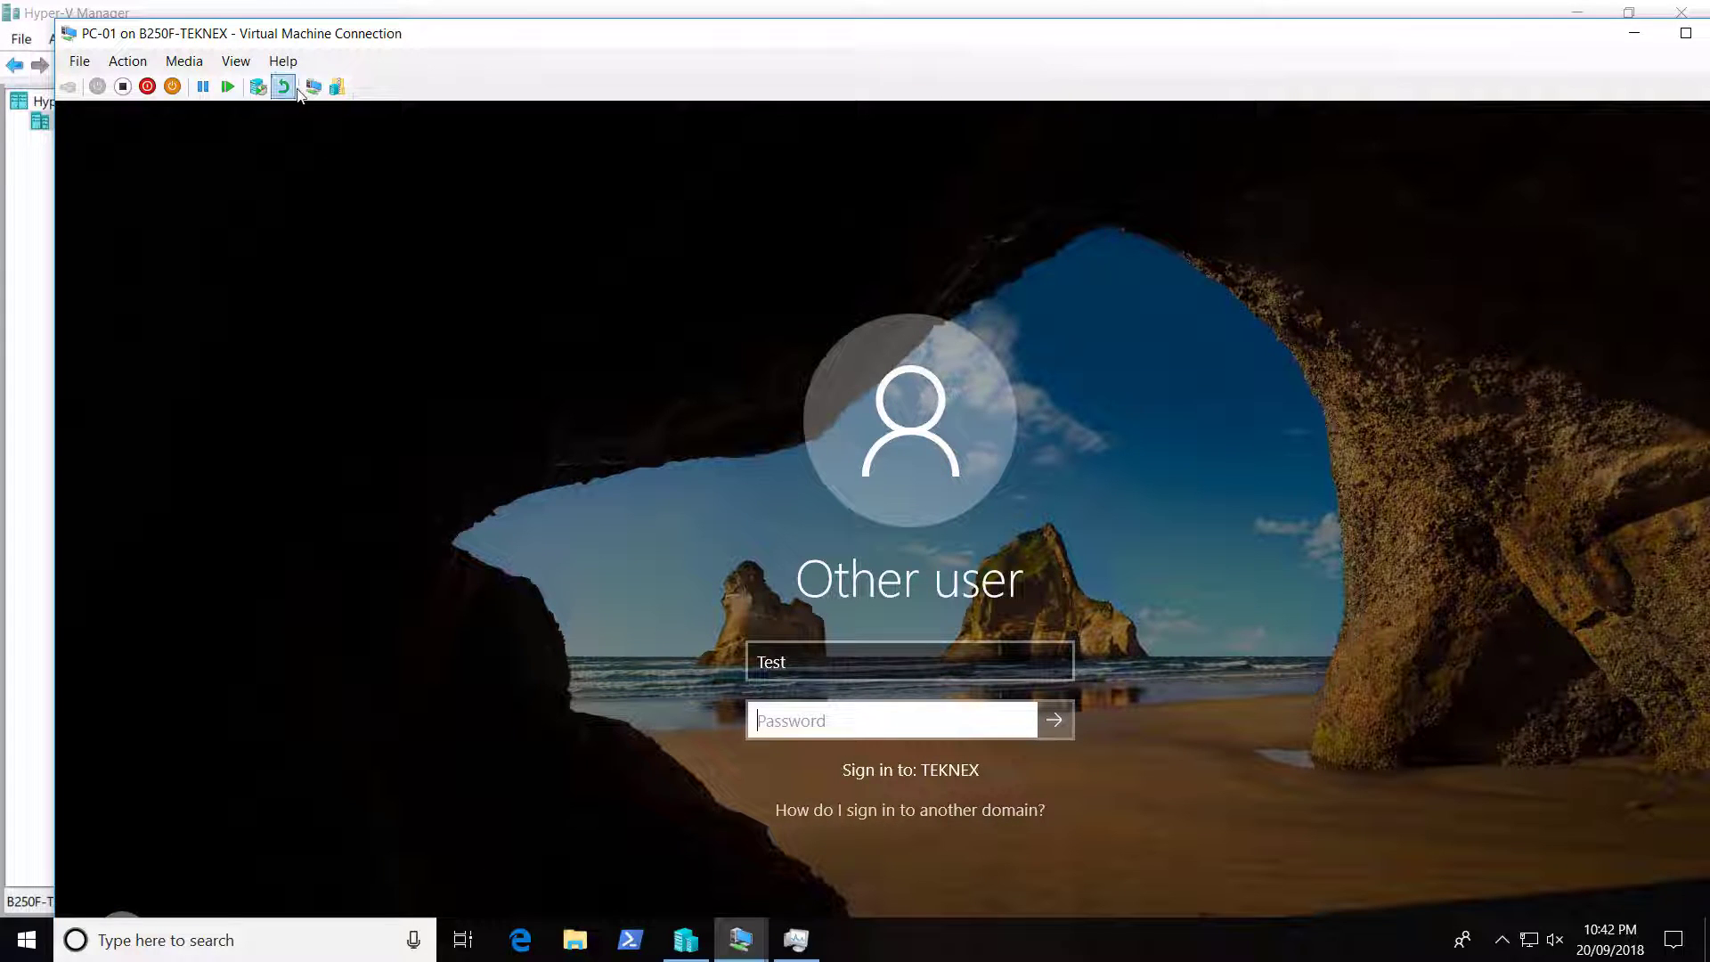
pyautogui.click(341, 89)
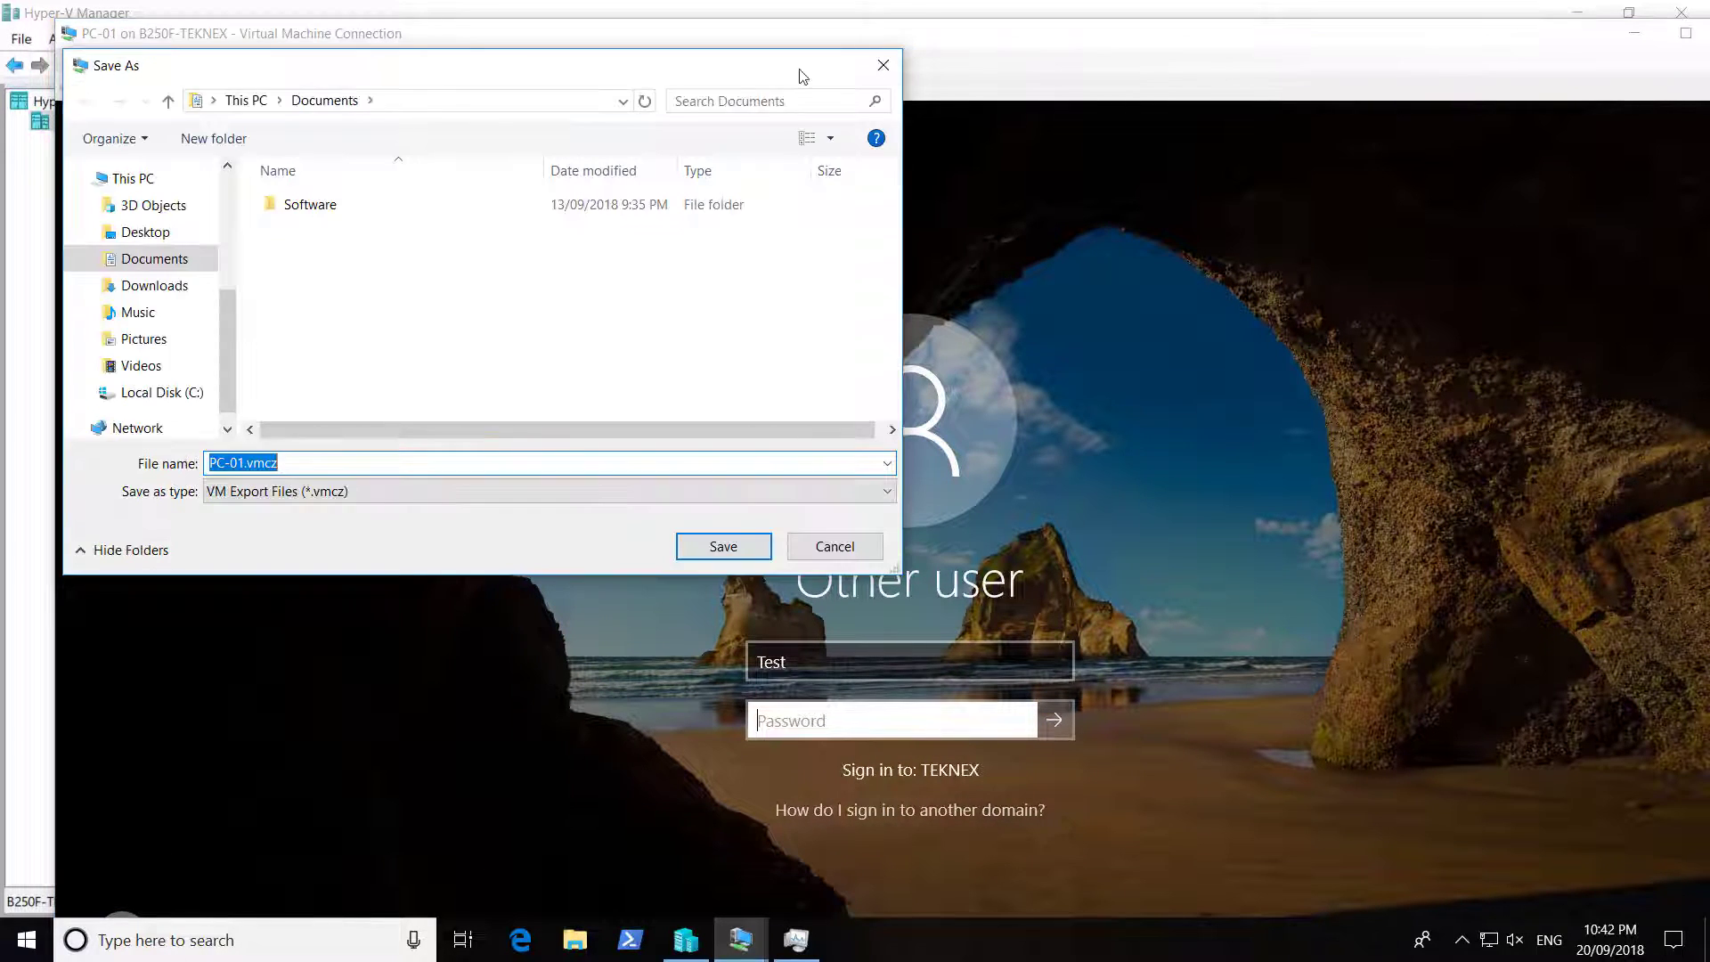
pyautogui.click(882, 63)
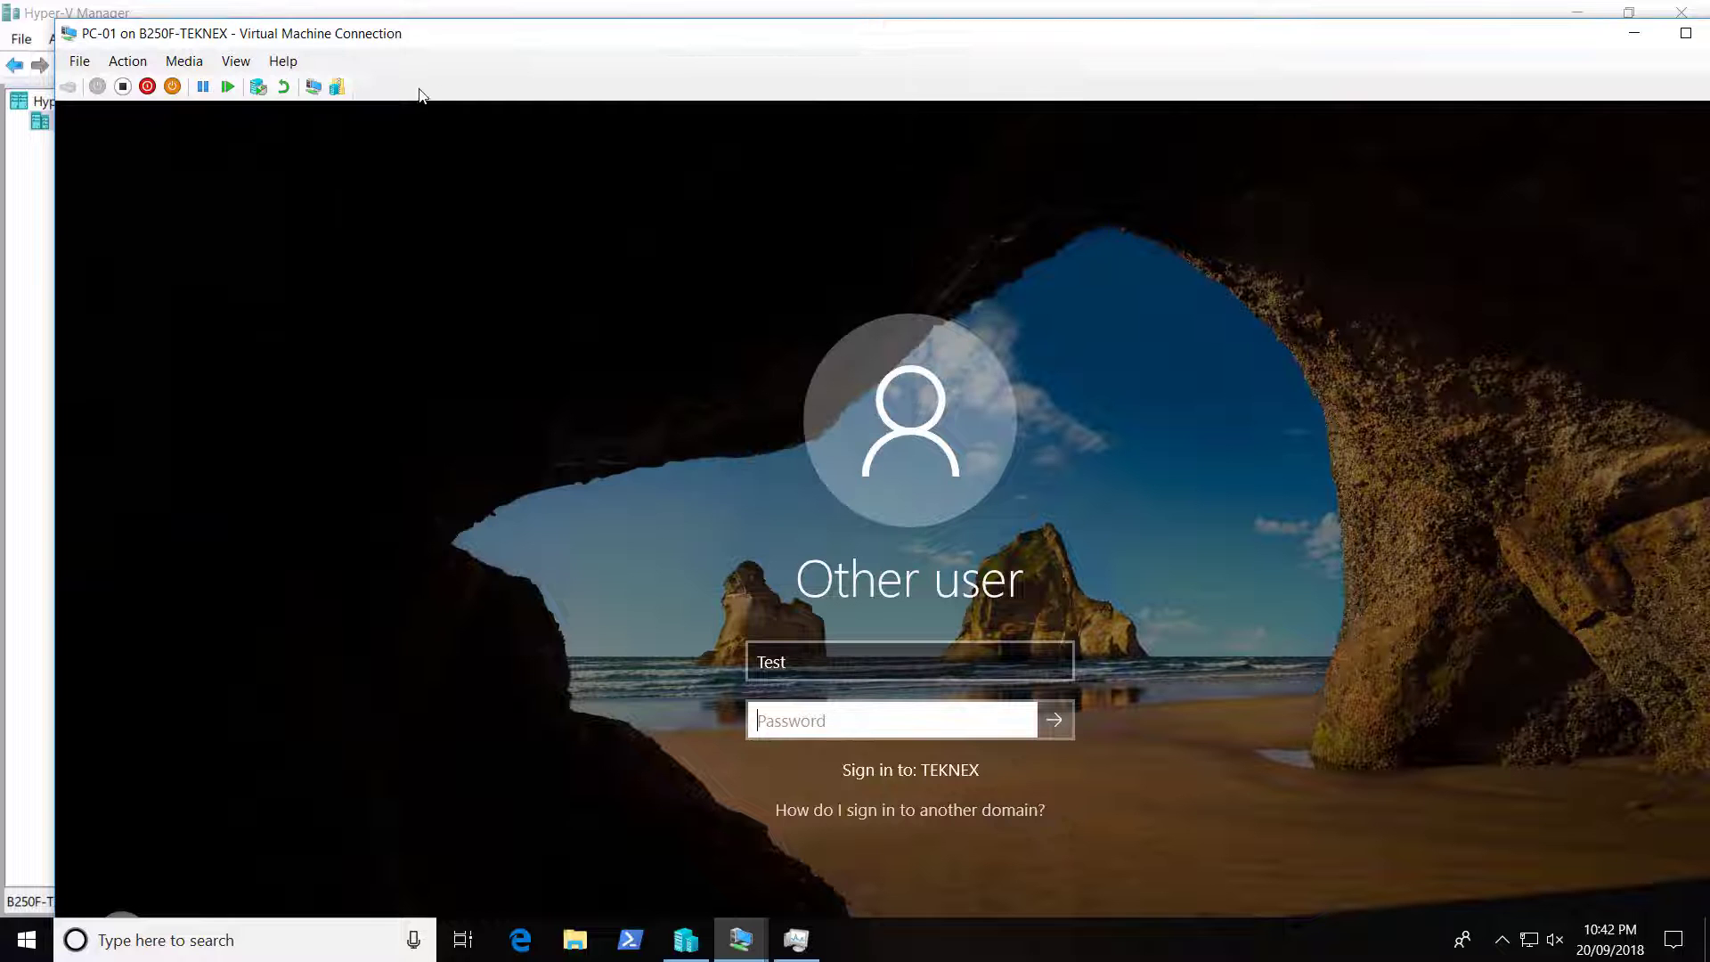
pyautogui.click(312, 89)
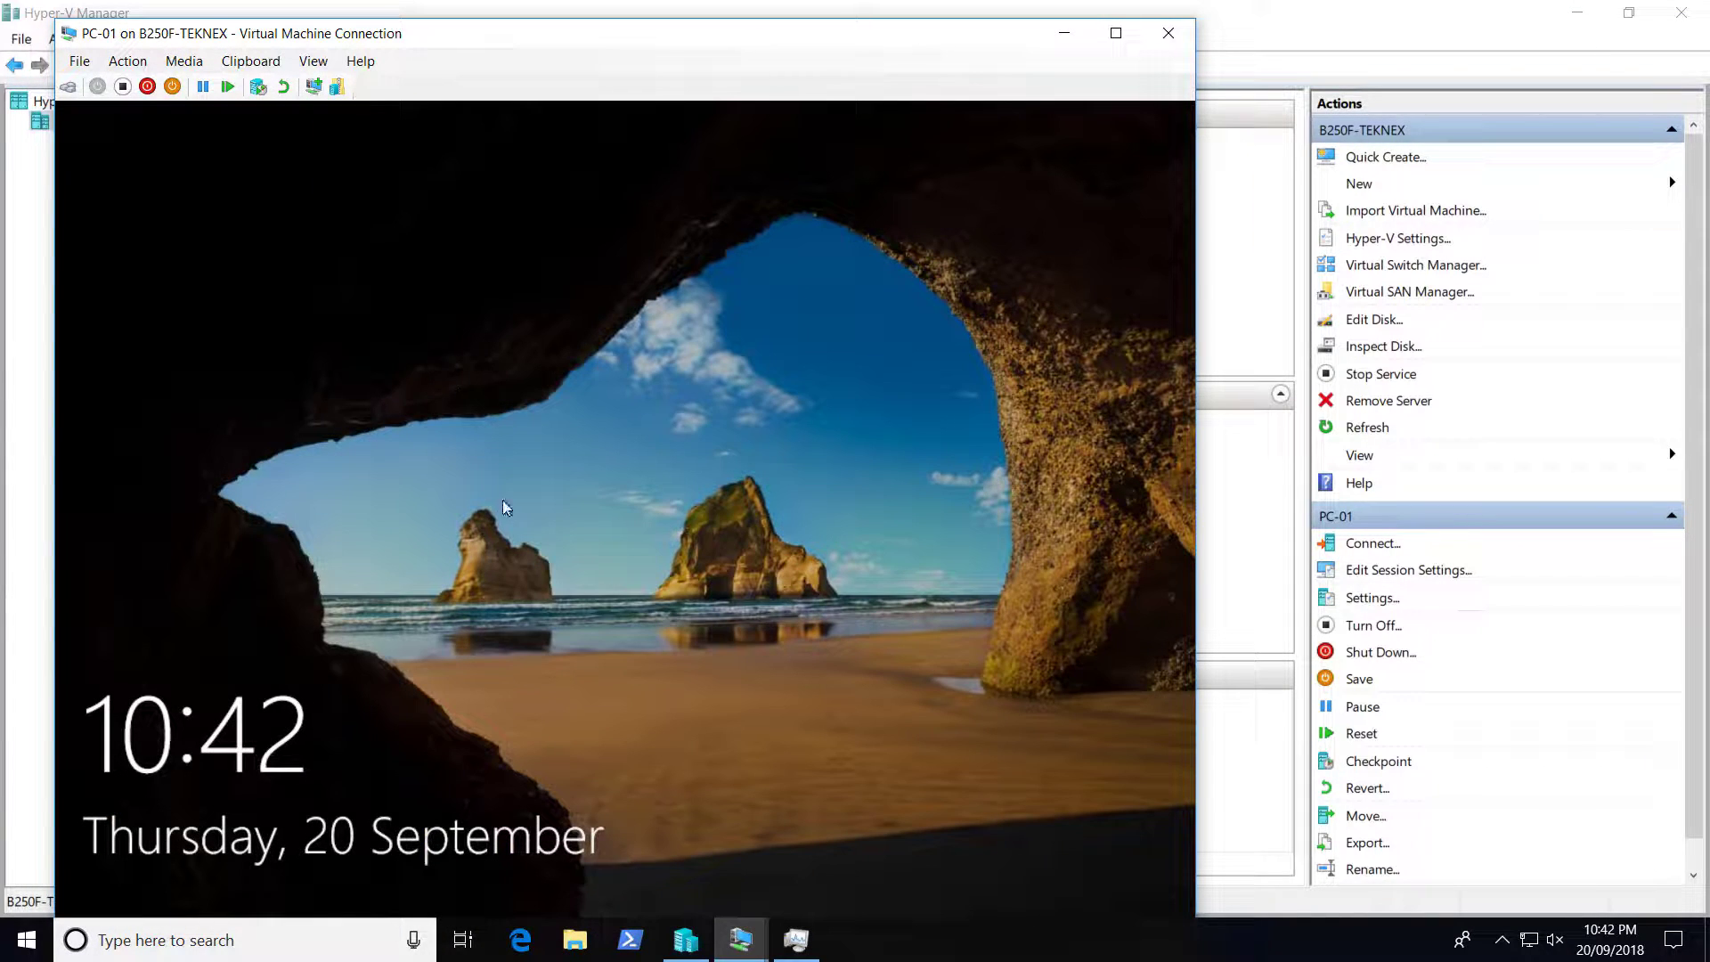
pyautogui.click(504, 507)
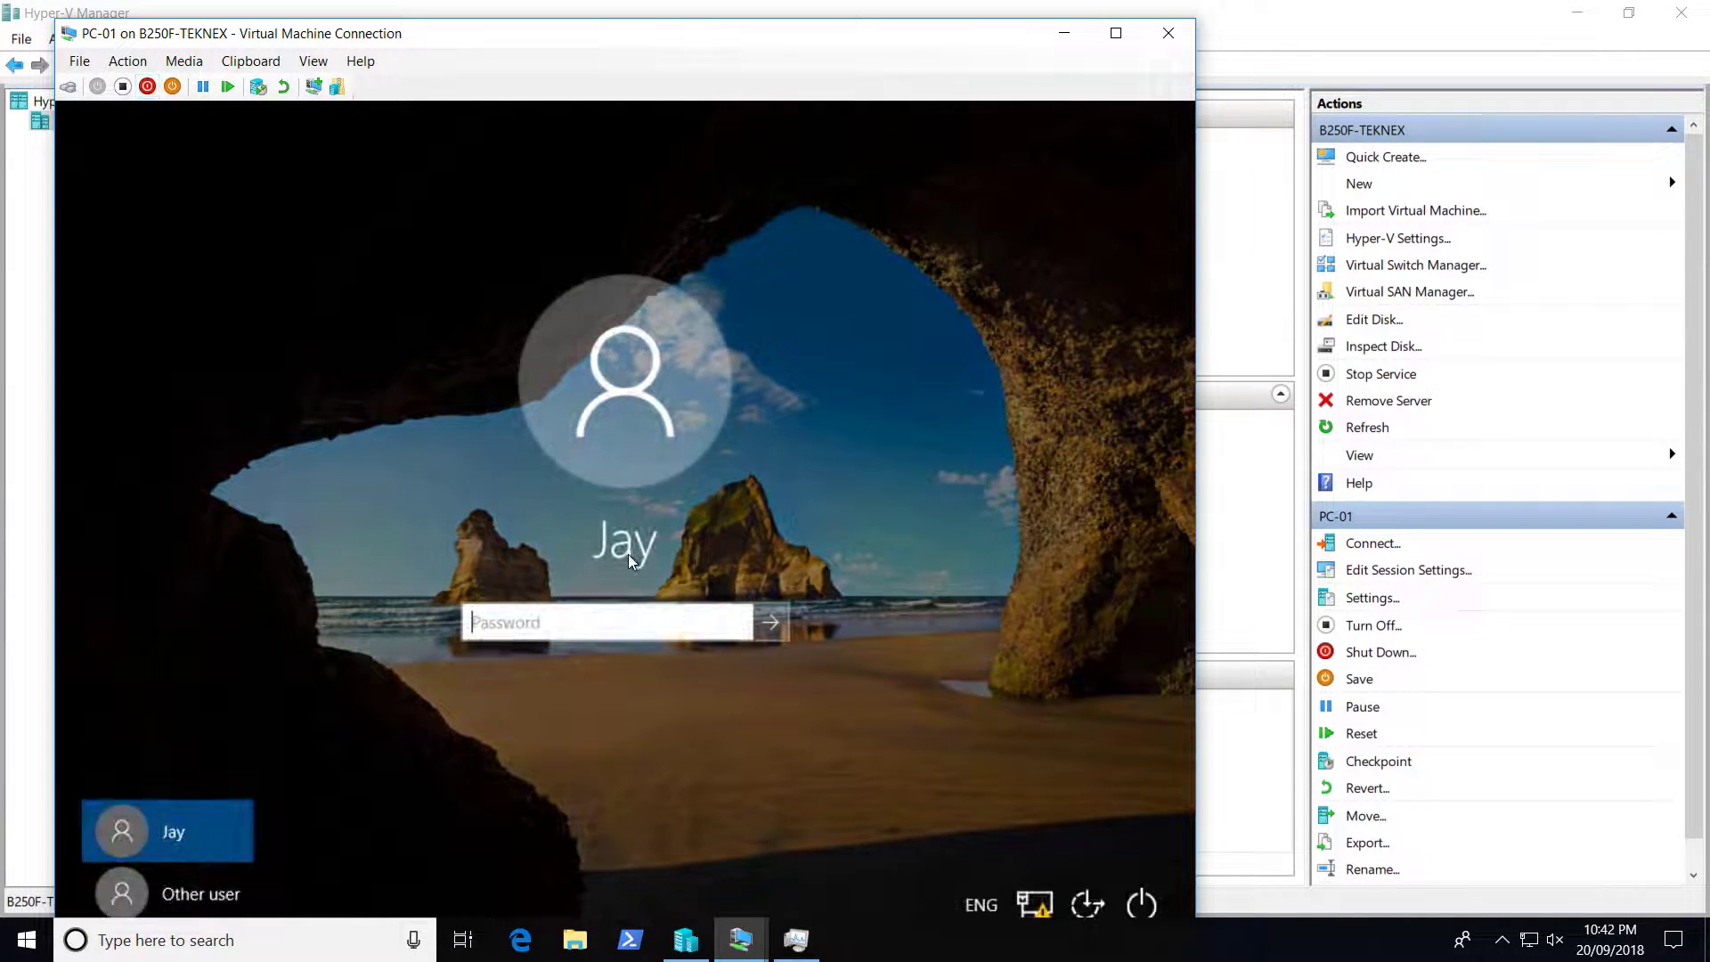
pyautogui.click(218, 895)
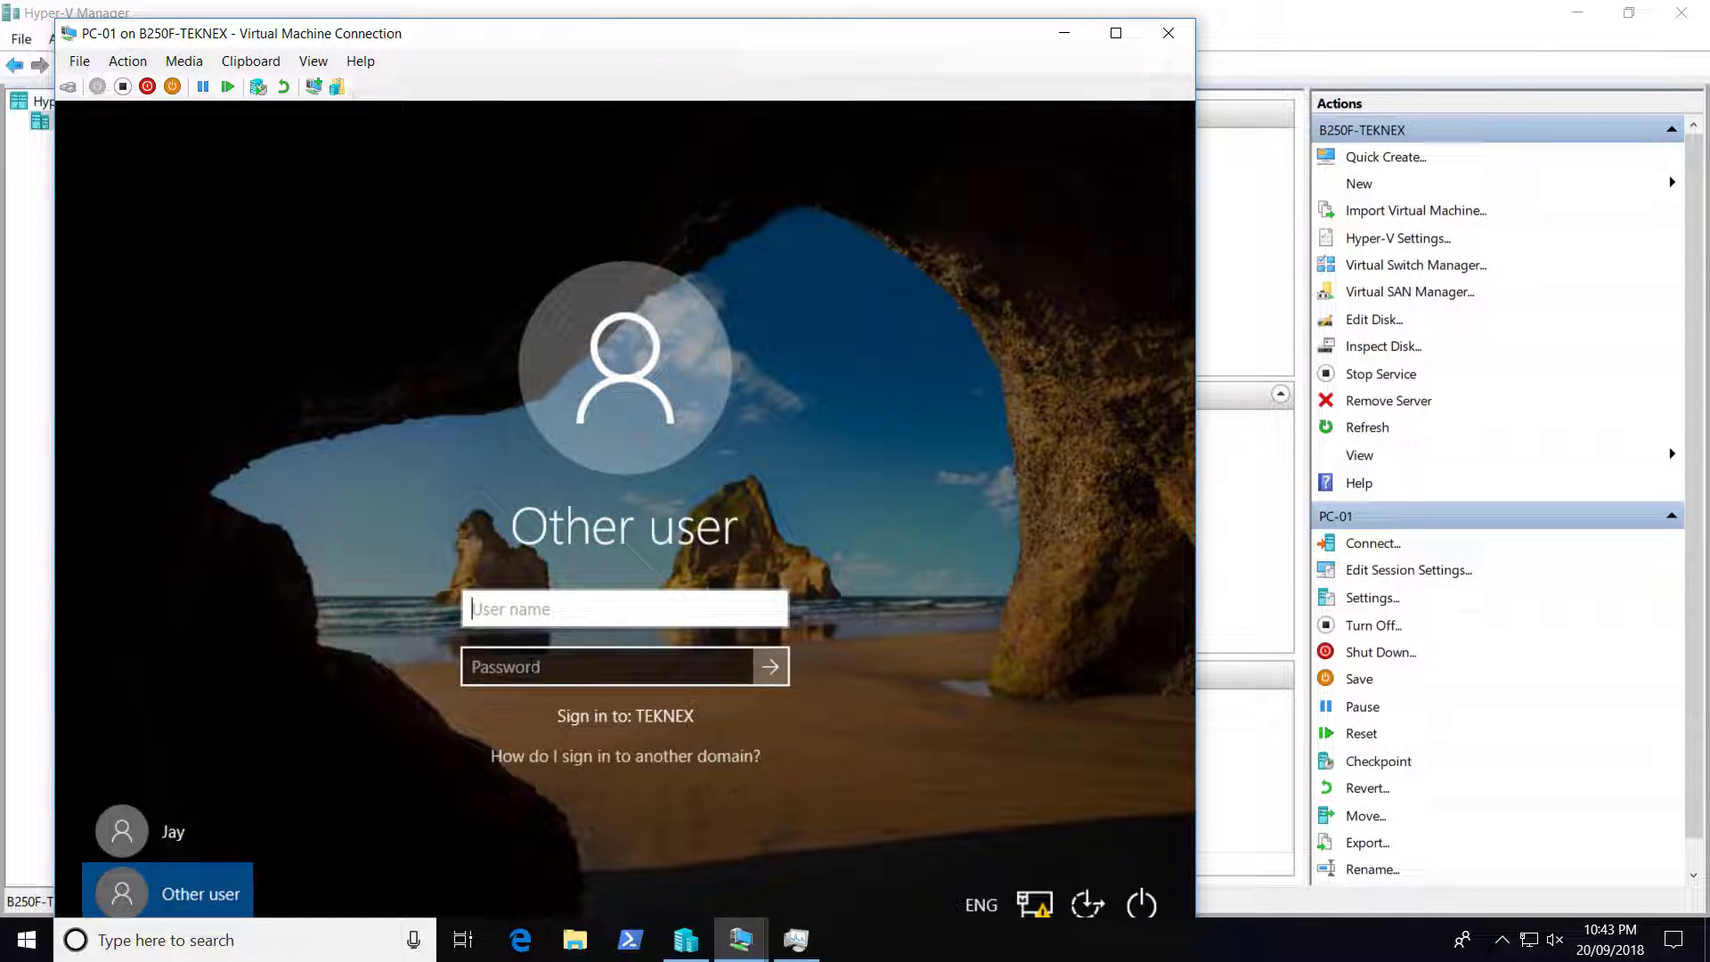
pyautogui.write('test')
pyautogui.click(531, 666)
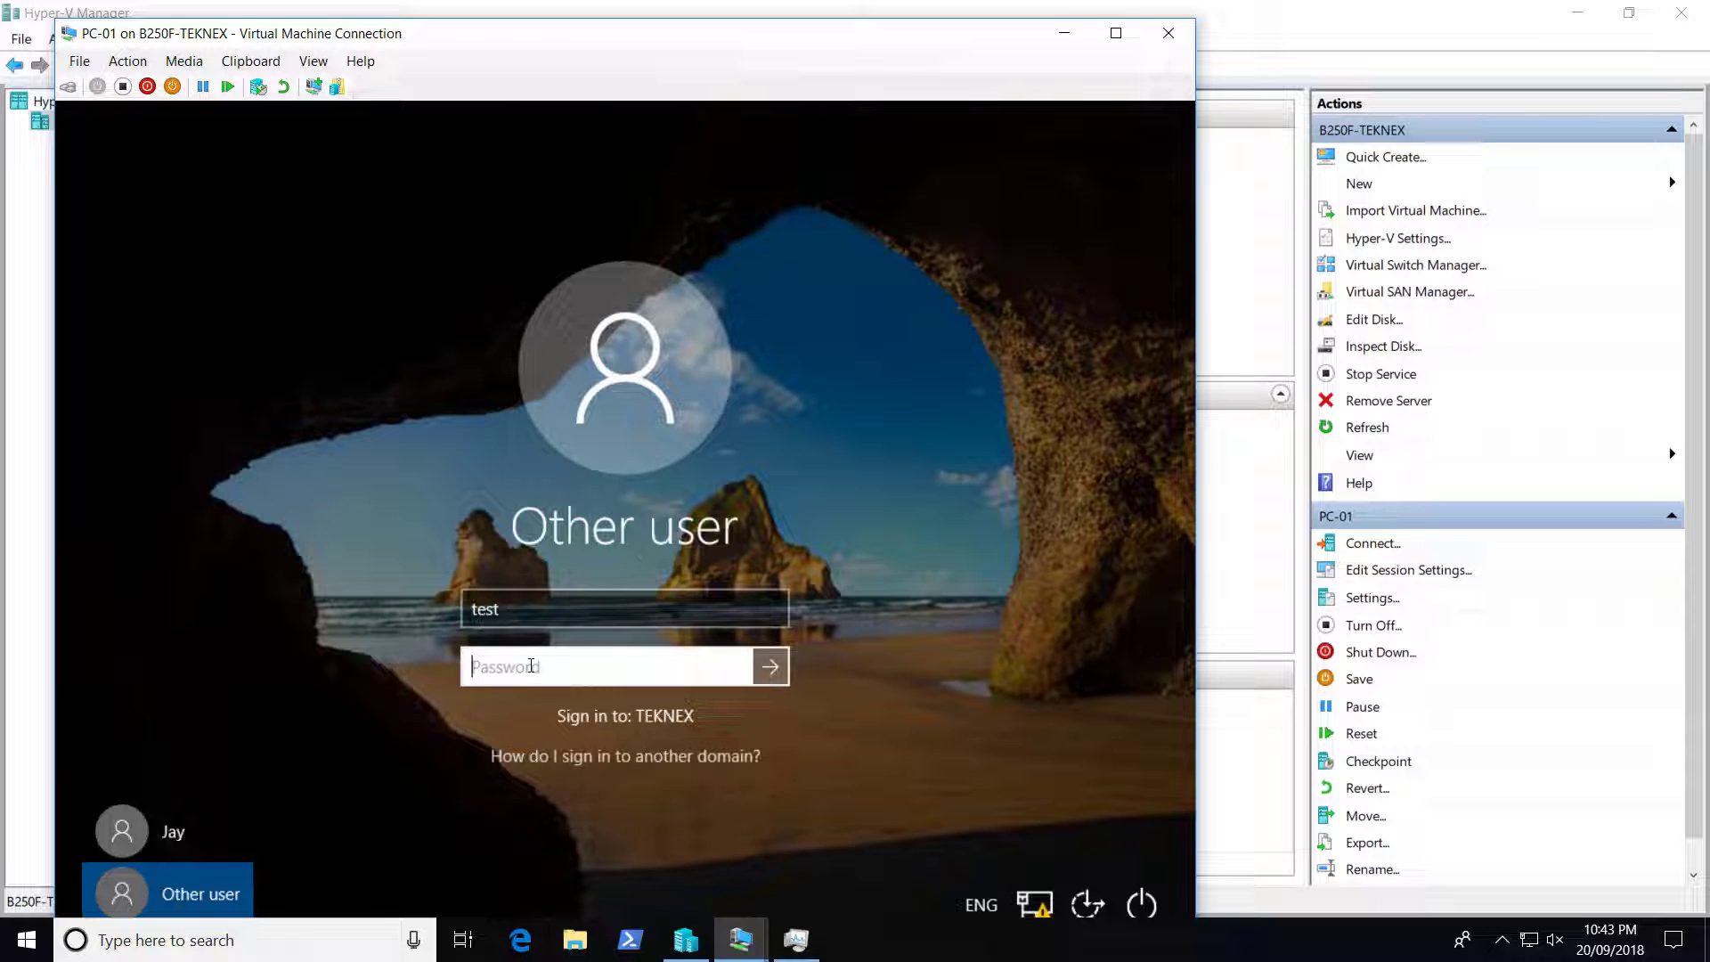
pyautogui.write('•••••••••')
pyautogui.press('Return')
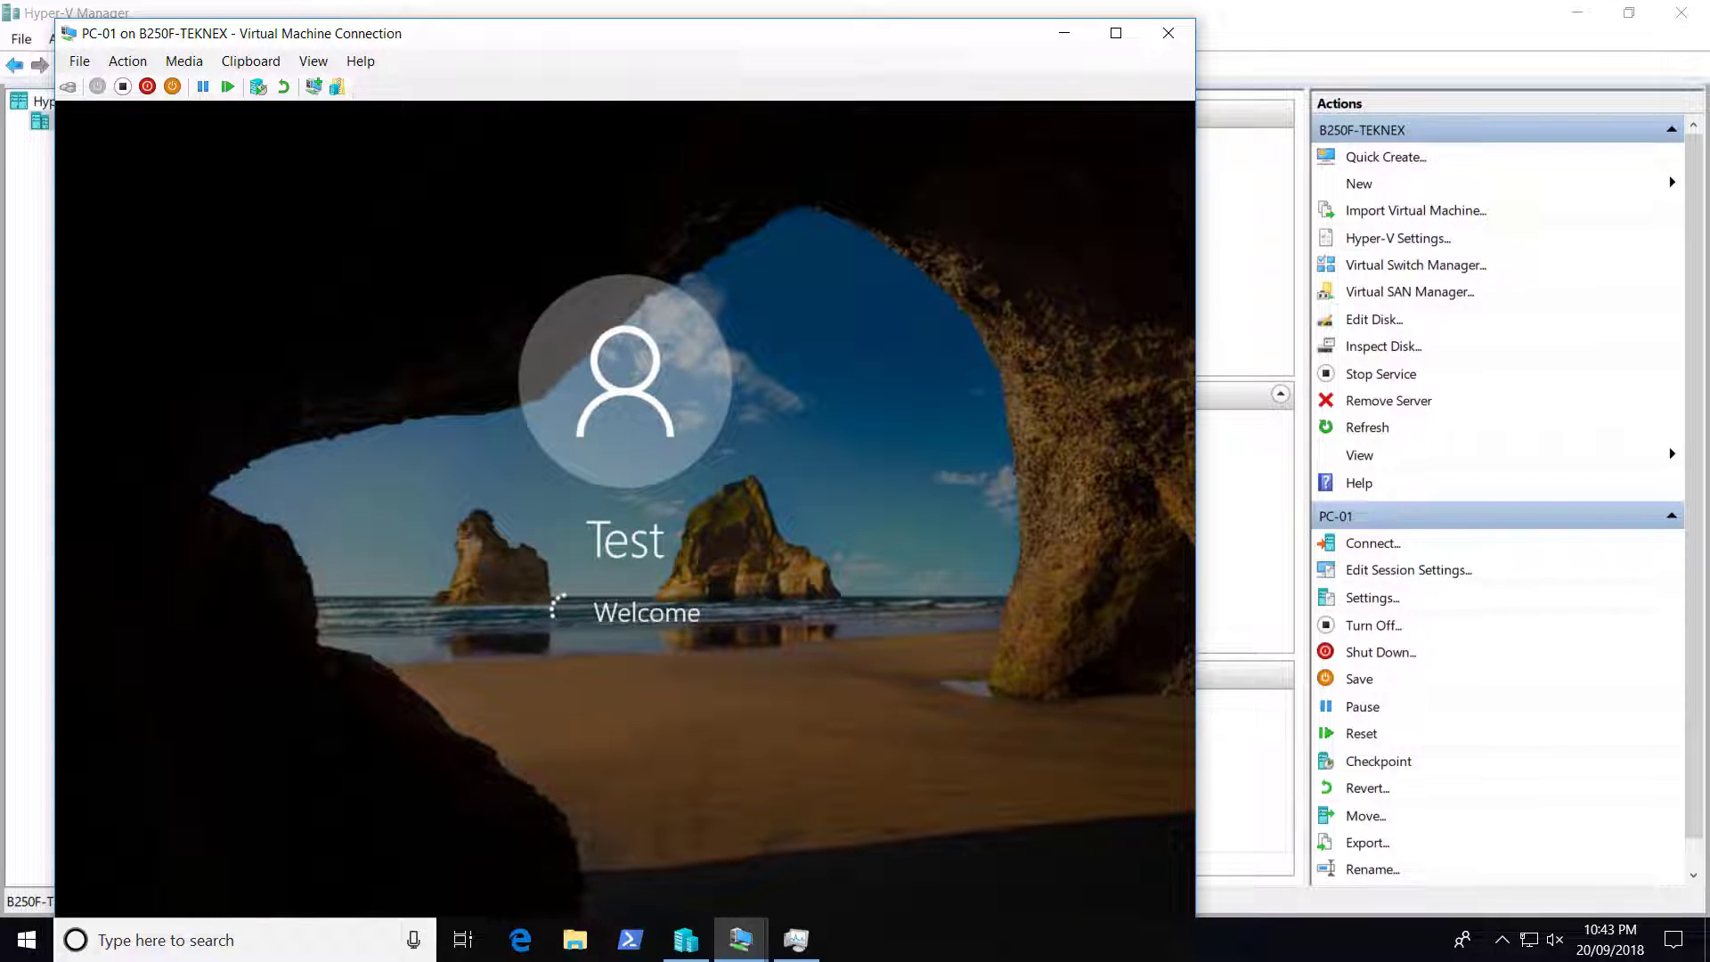
pyautogui.click(1115, 33)
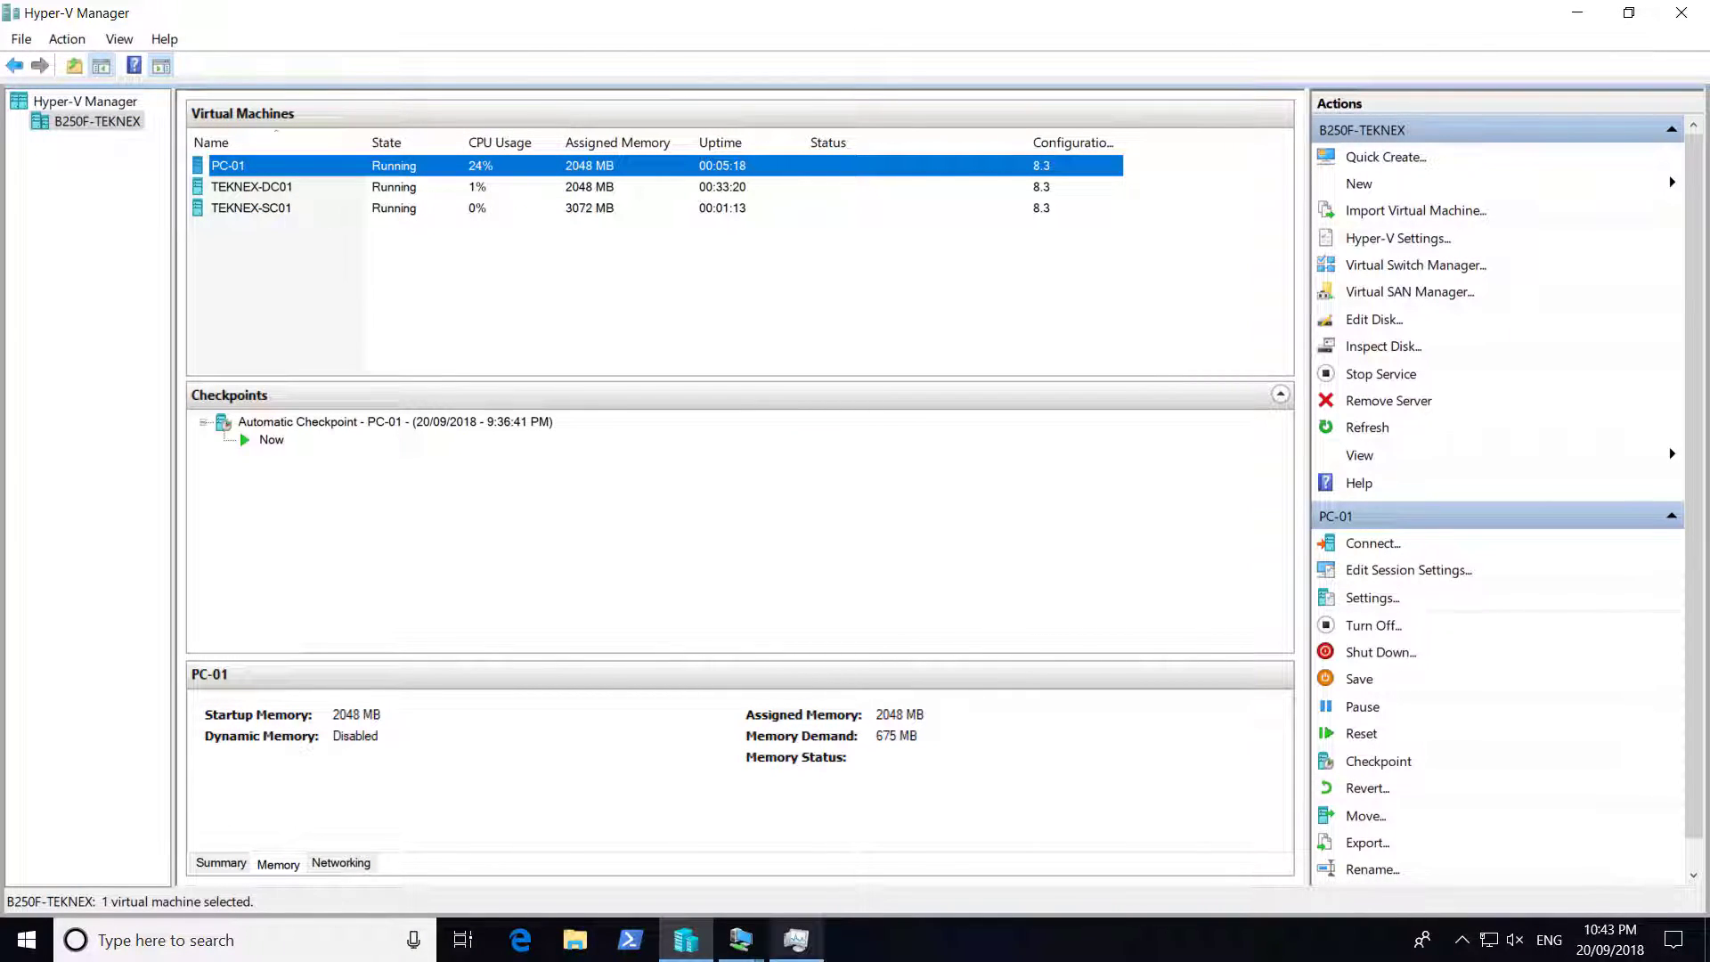
# On the TEKNEX-SC01 console, sign in as the domain user SCCM with its password
pyautogui.click(741, 939)
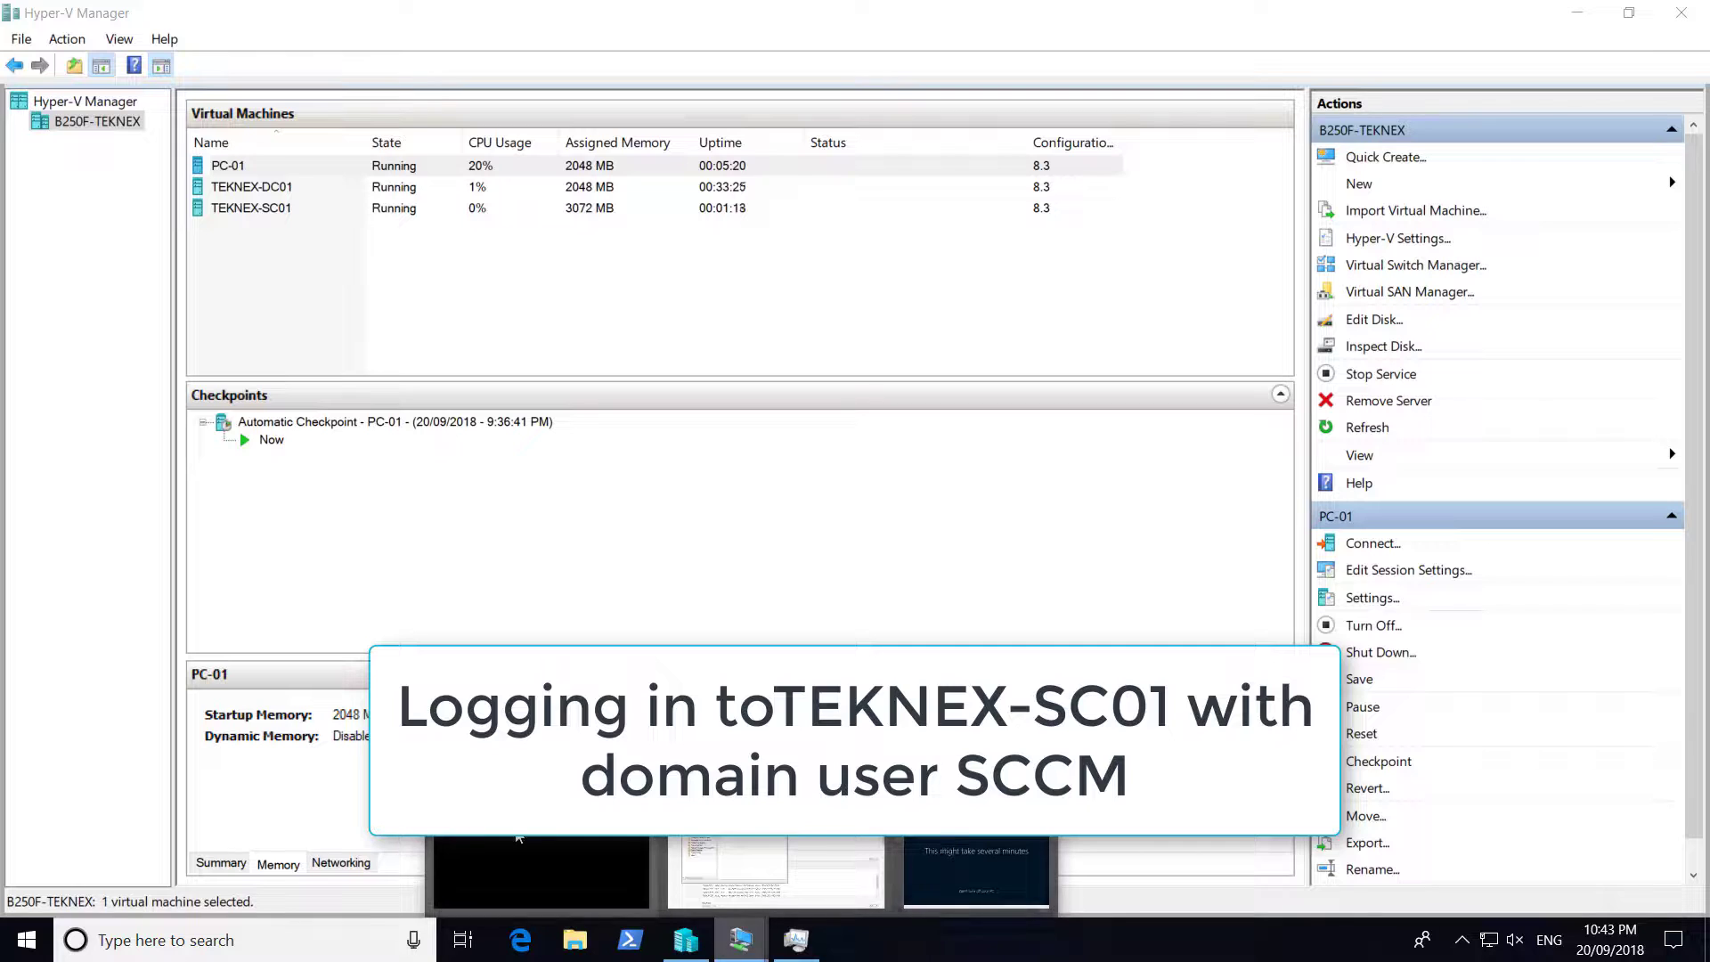
pyautogui.click(519, 838)
pyautogui.click(130, 914)
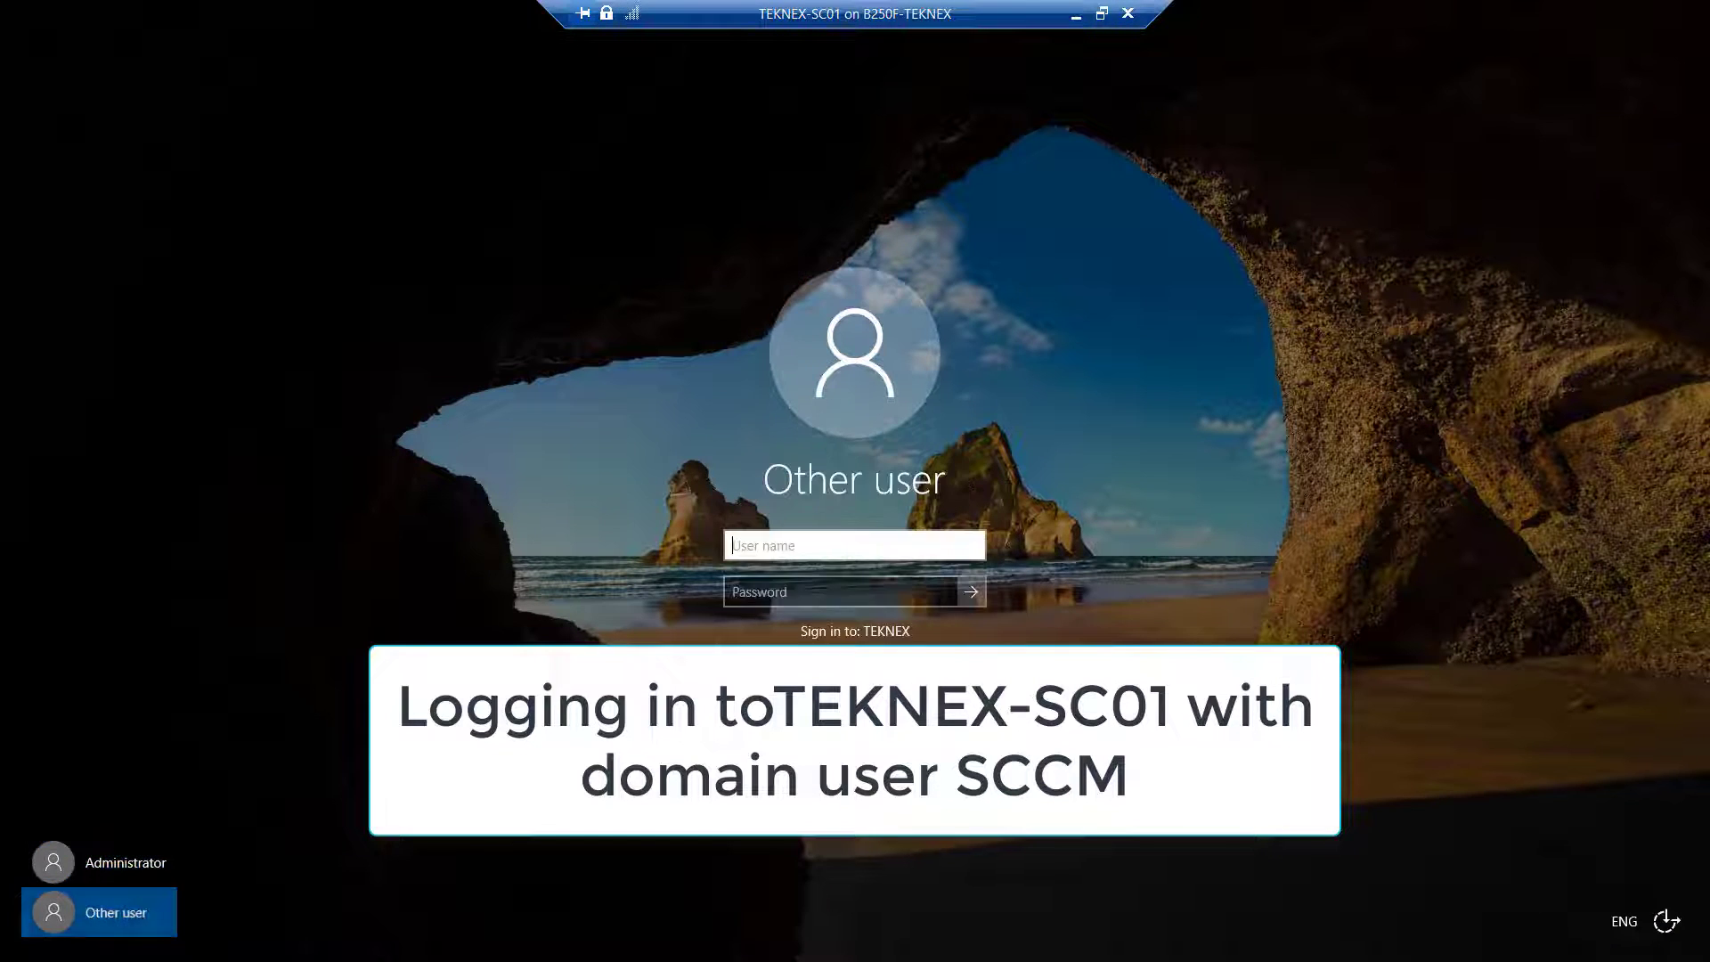
pyautogui.write('SCCM')
pyautogui.press('Tab')
pyautogui.write('••••••••••••')
pyautogui.press('Return')
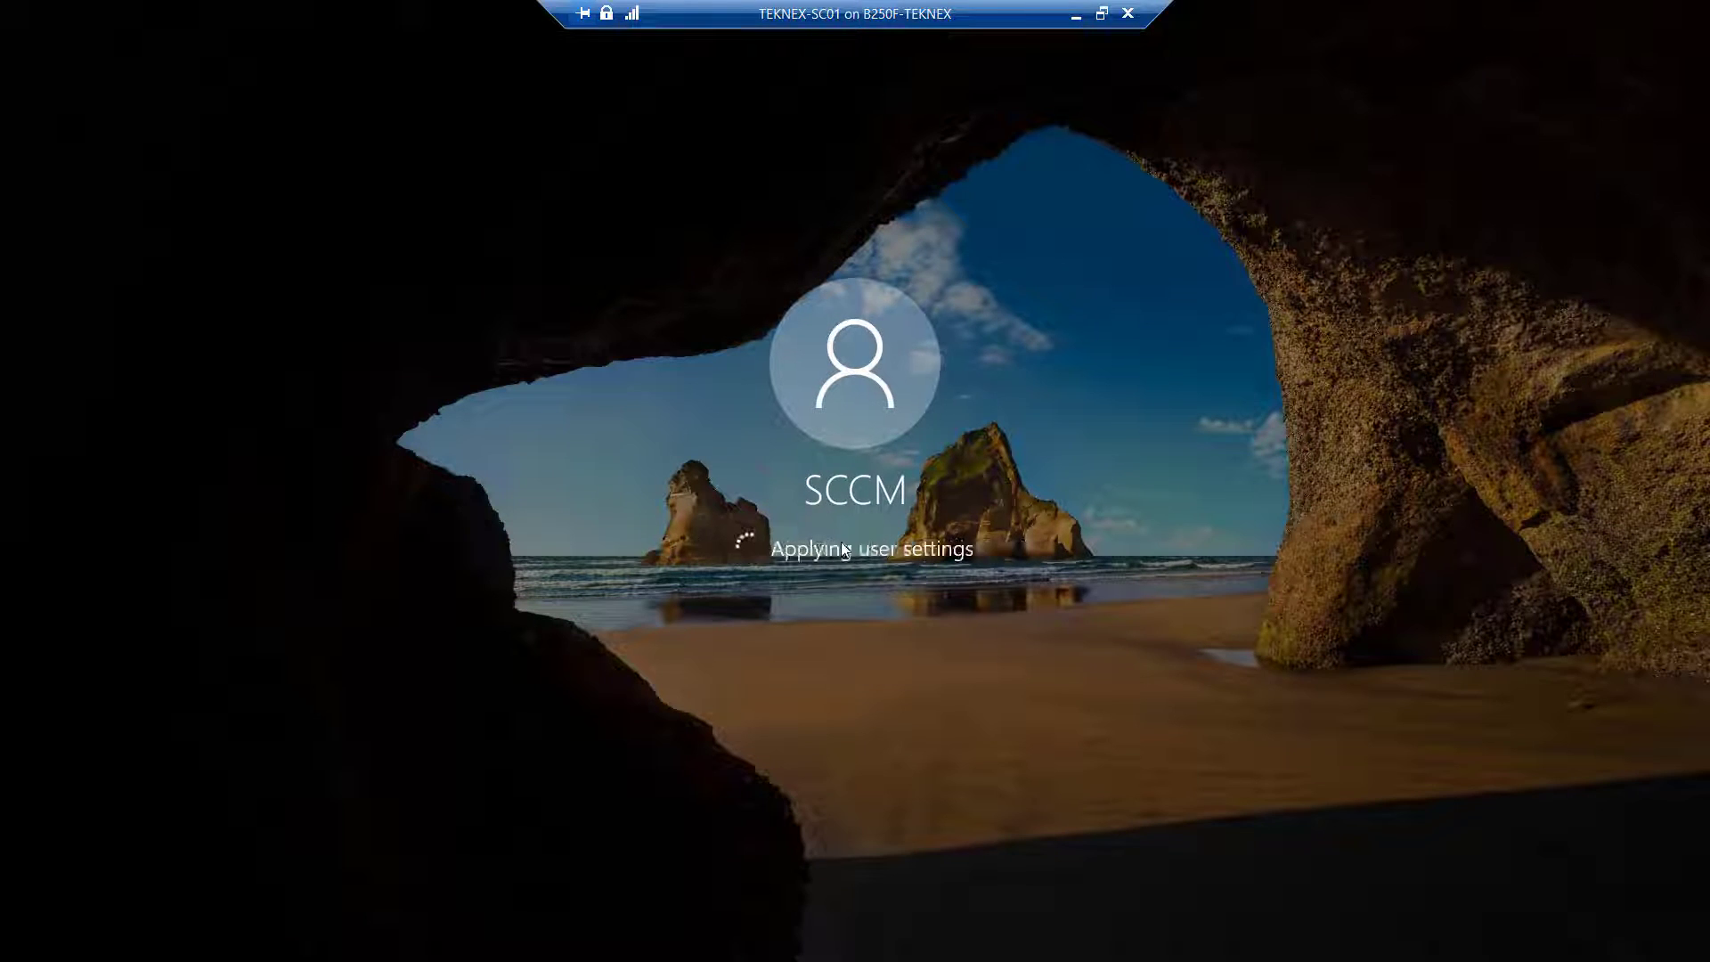